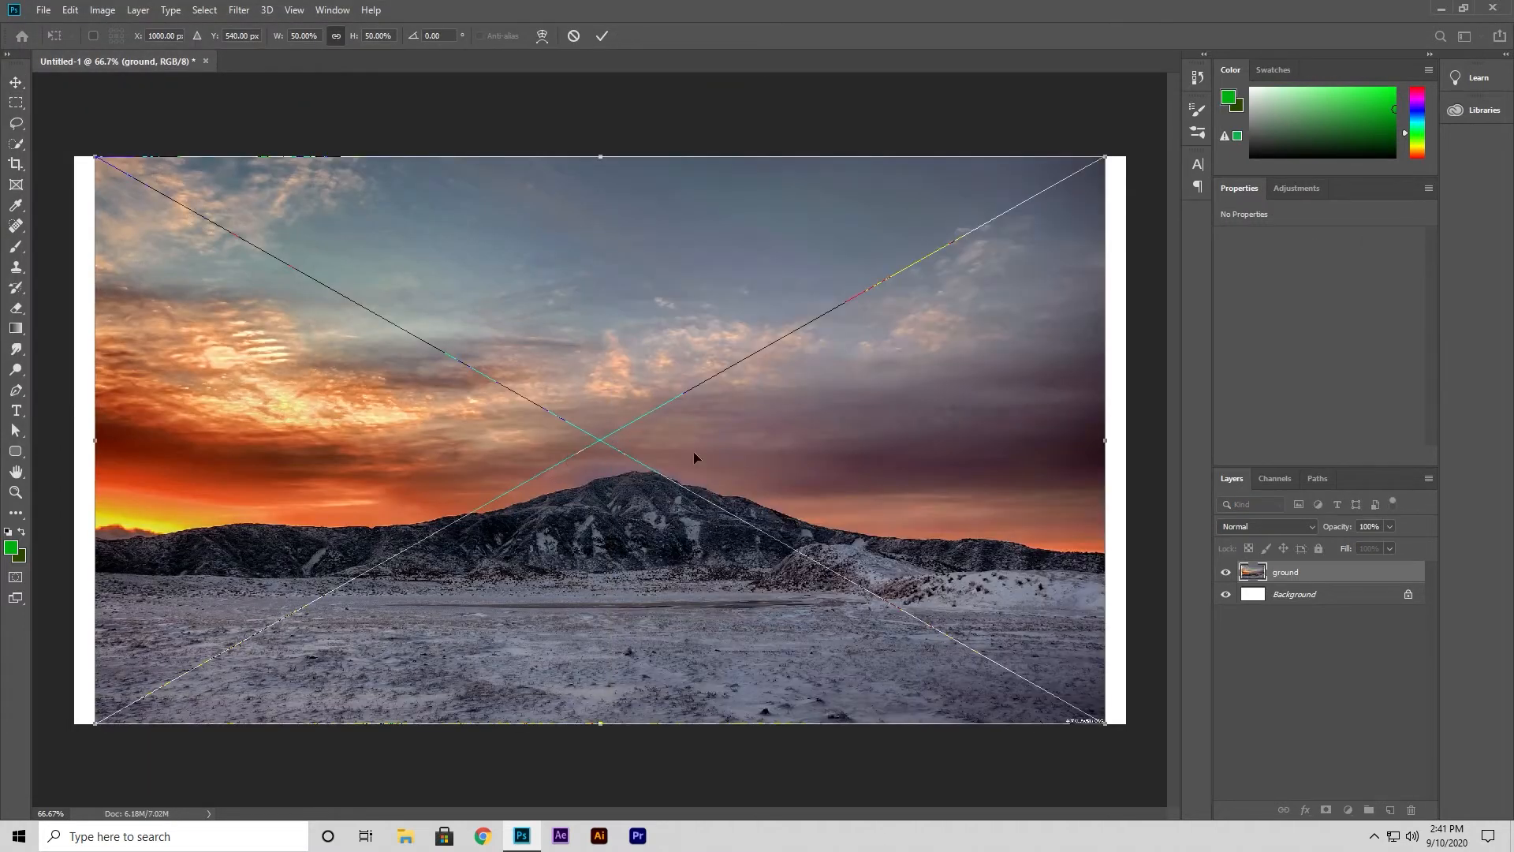
# Commit the placed ground image and crop the canvas to its side edges, removing the white strips.
pyautogui.click(603, 34)
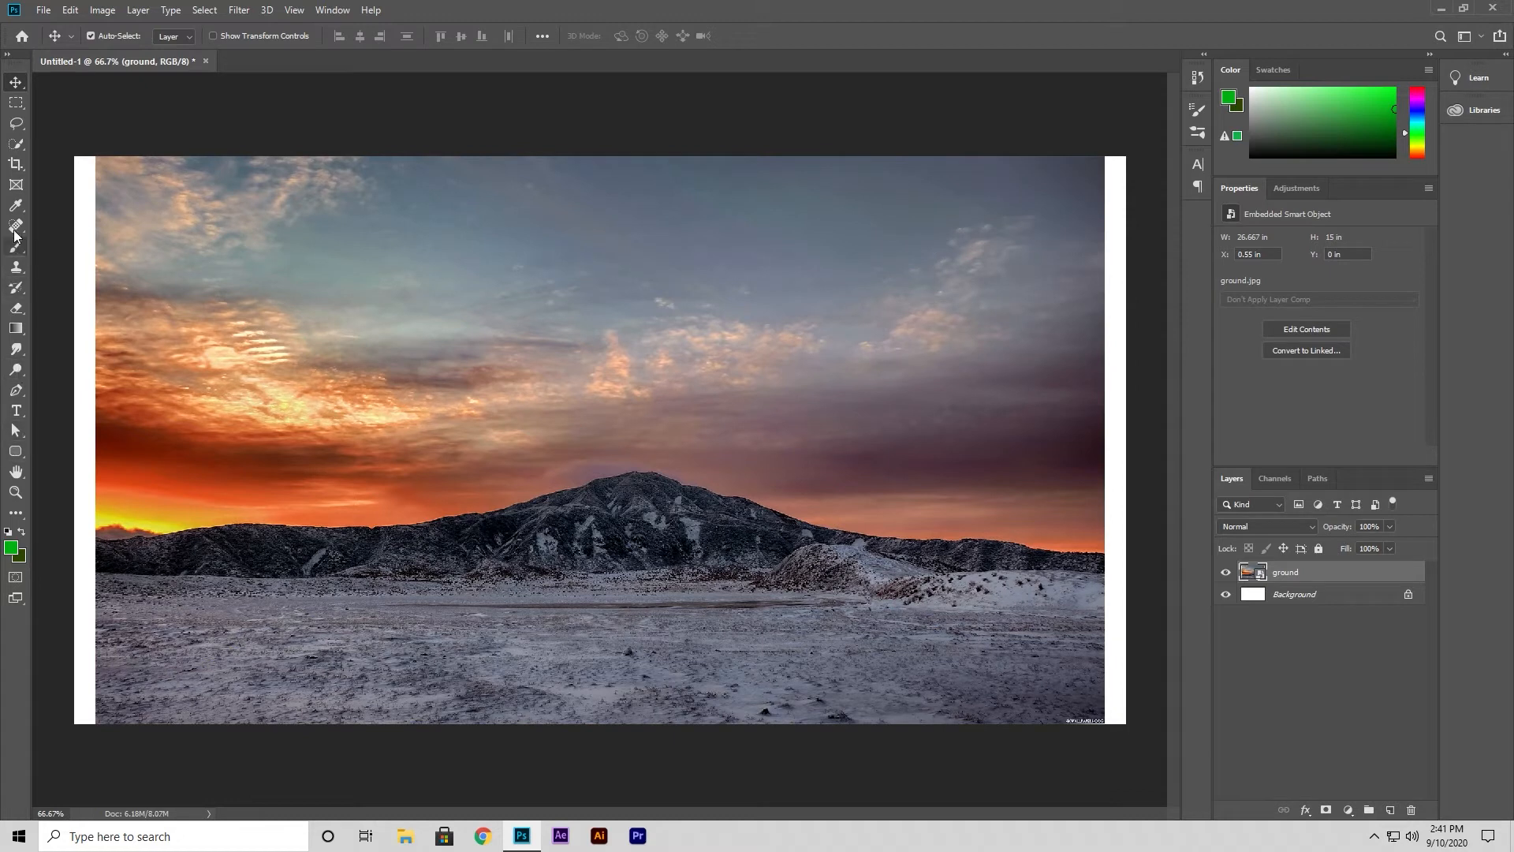
pyautogui.click(16, 166)
pyautogui.moveTo(76, 444); pyautogui.dragTo(87, 444)
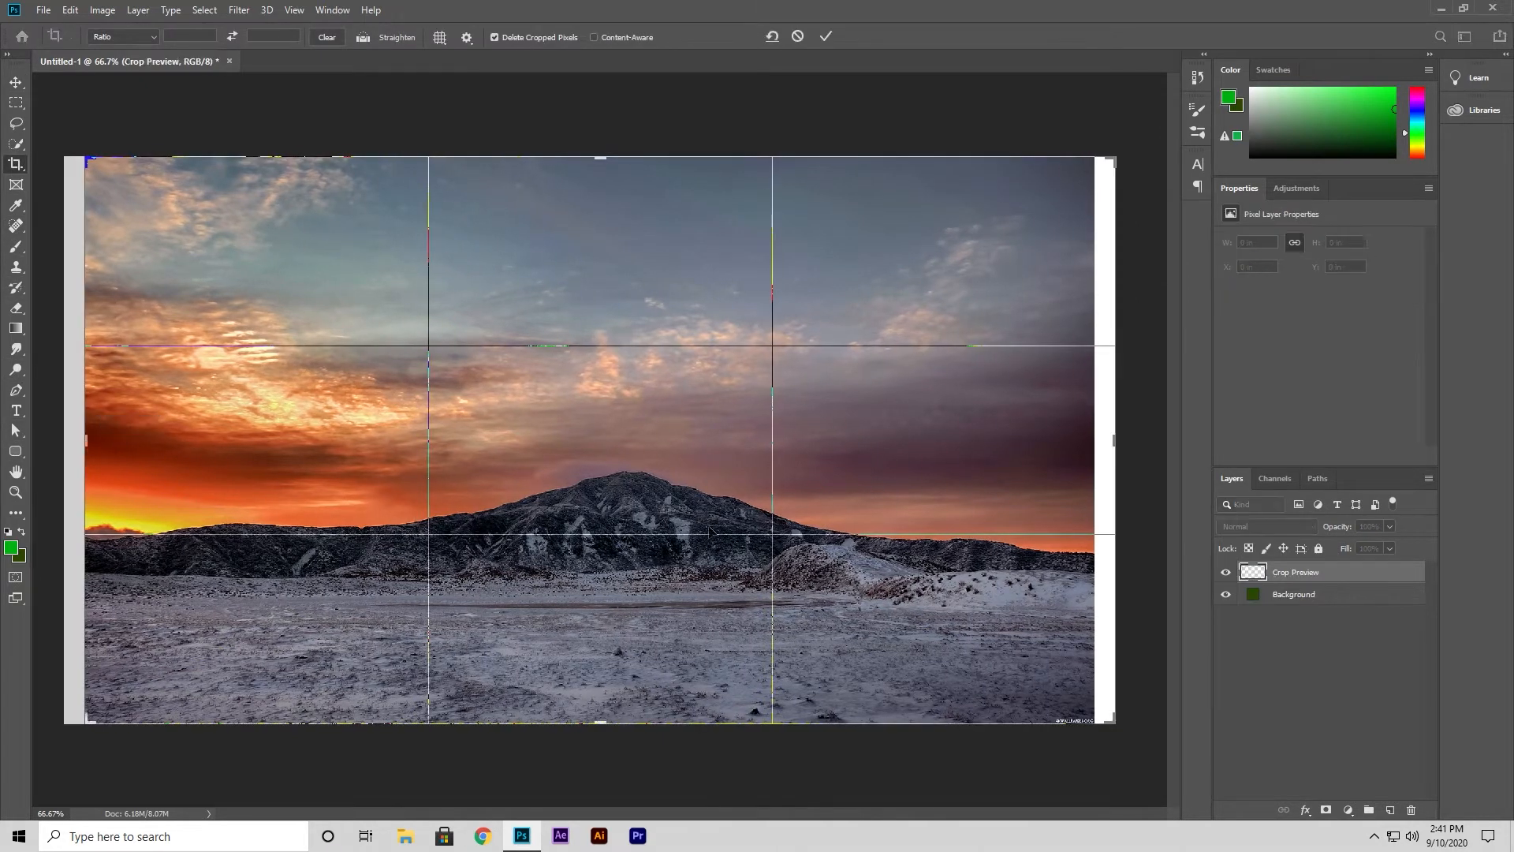
pyautogui.moveTo(1113, 439); pyautogui.dragTo(1104, 438)
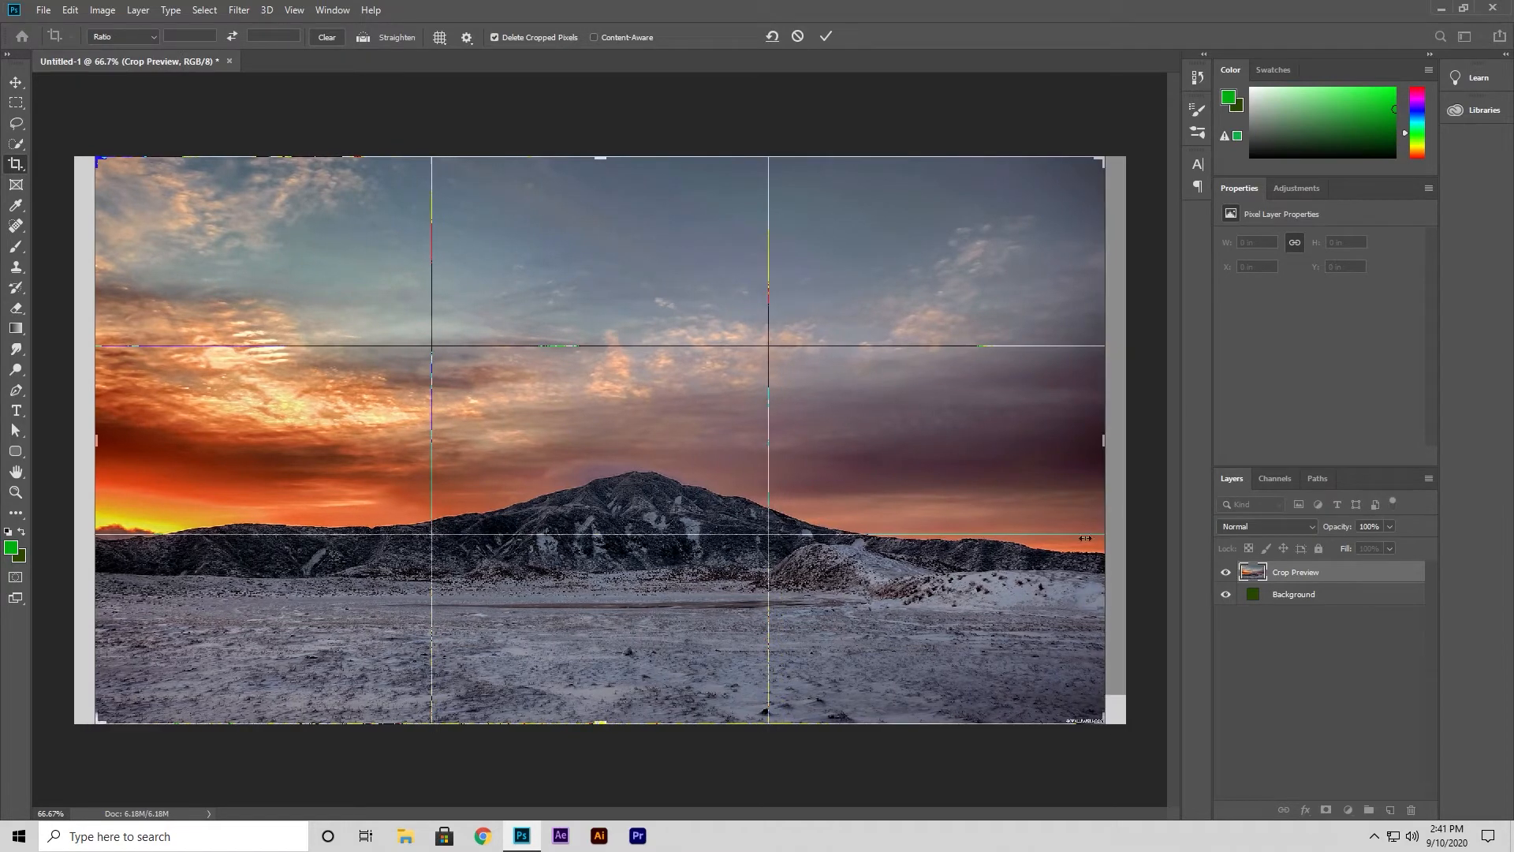
pyautogui.click(824, 33)
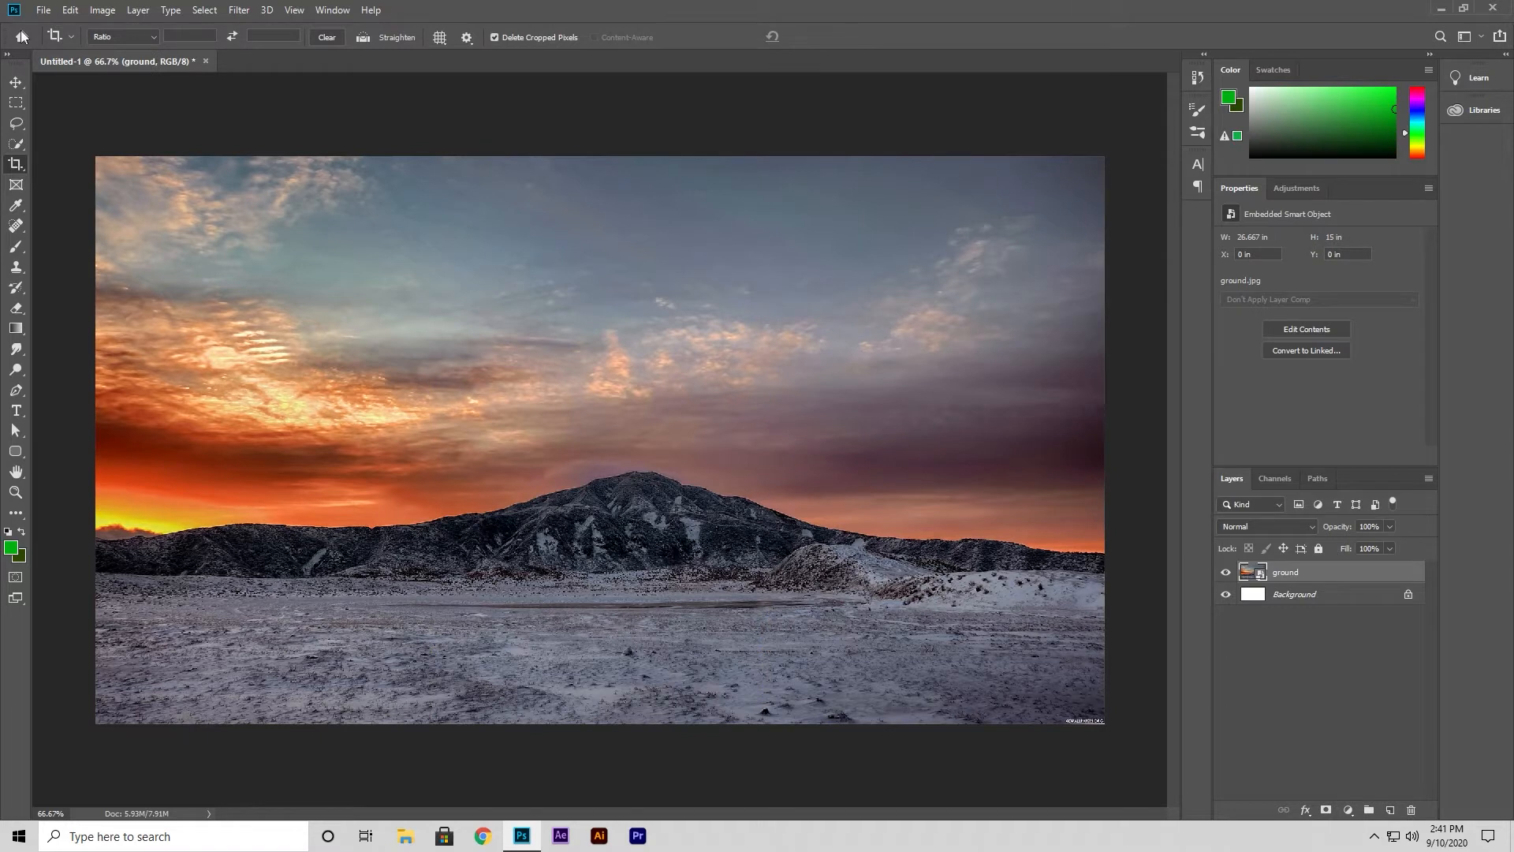
# Place the GY, moon and hut images from the Desktop folder into the document as separate layers.
pyautogui.click(15, 80)
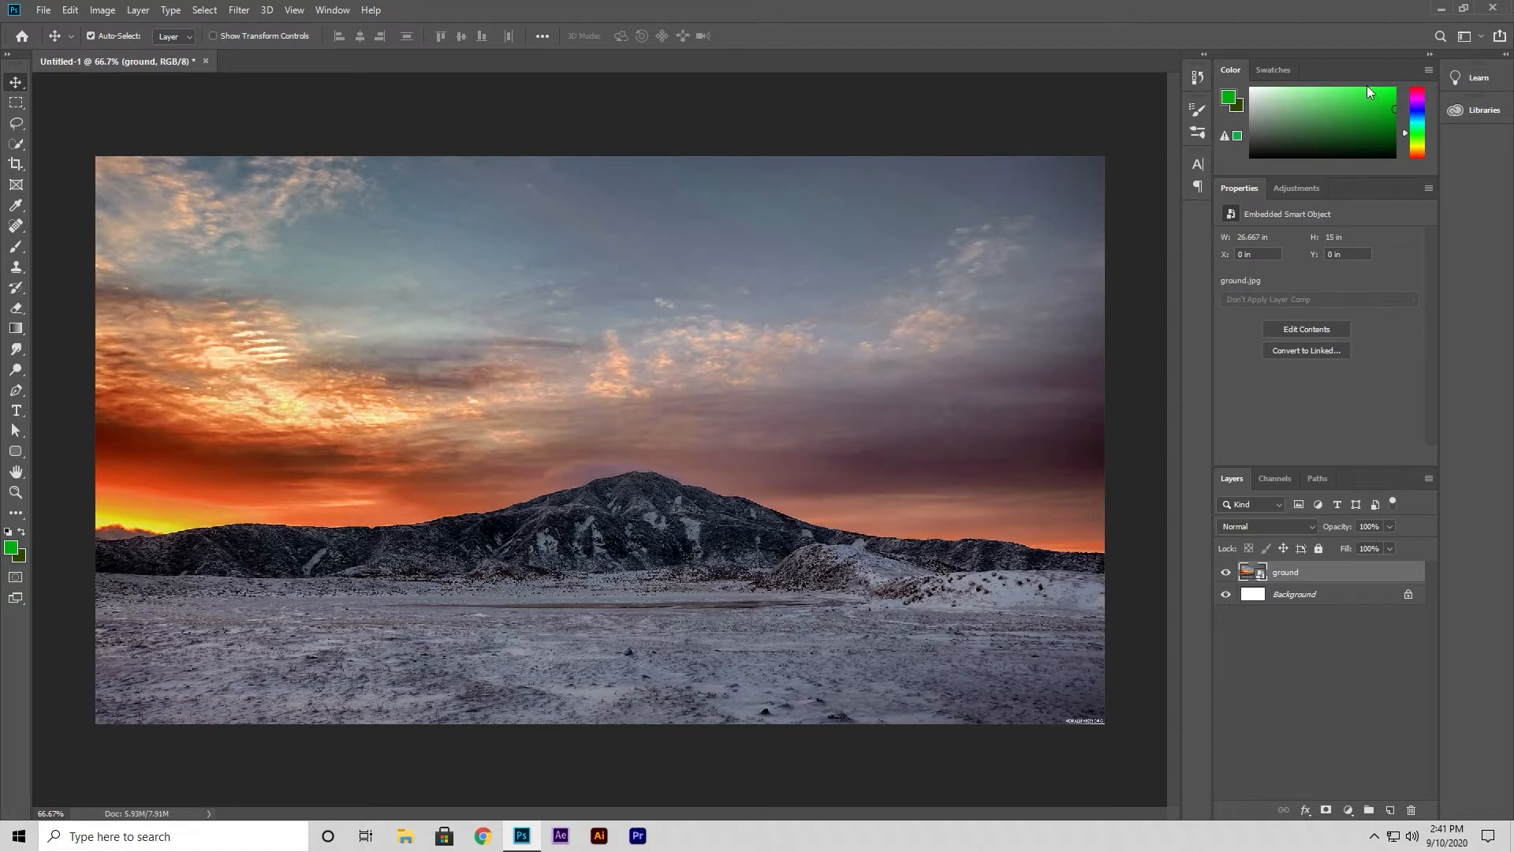
pyautogui.click(405, 836)
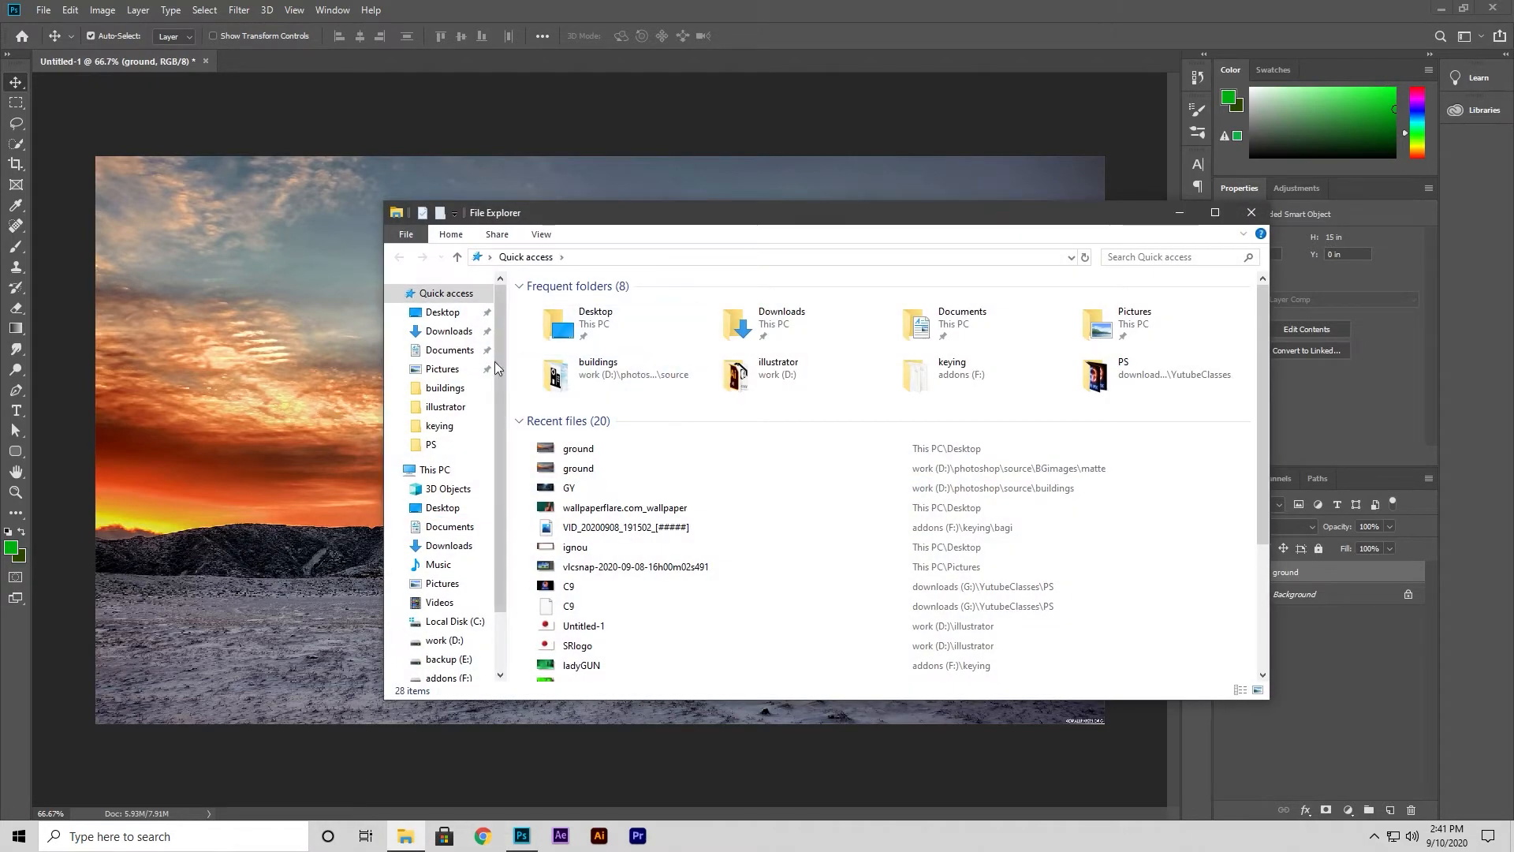
pyautogui.click(442, 312)
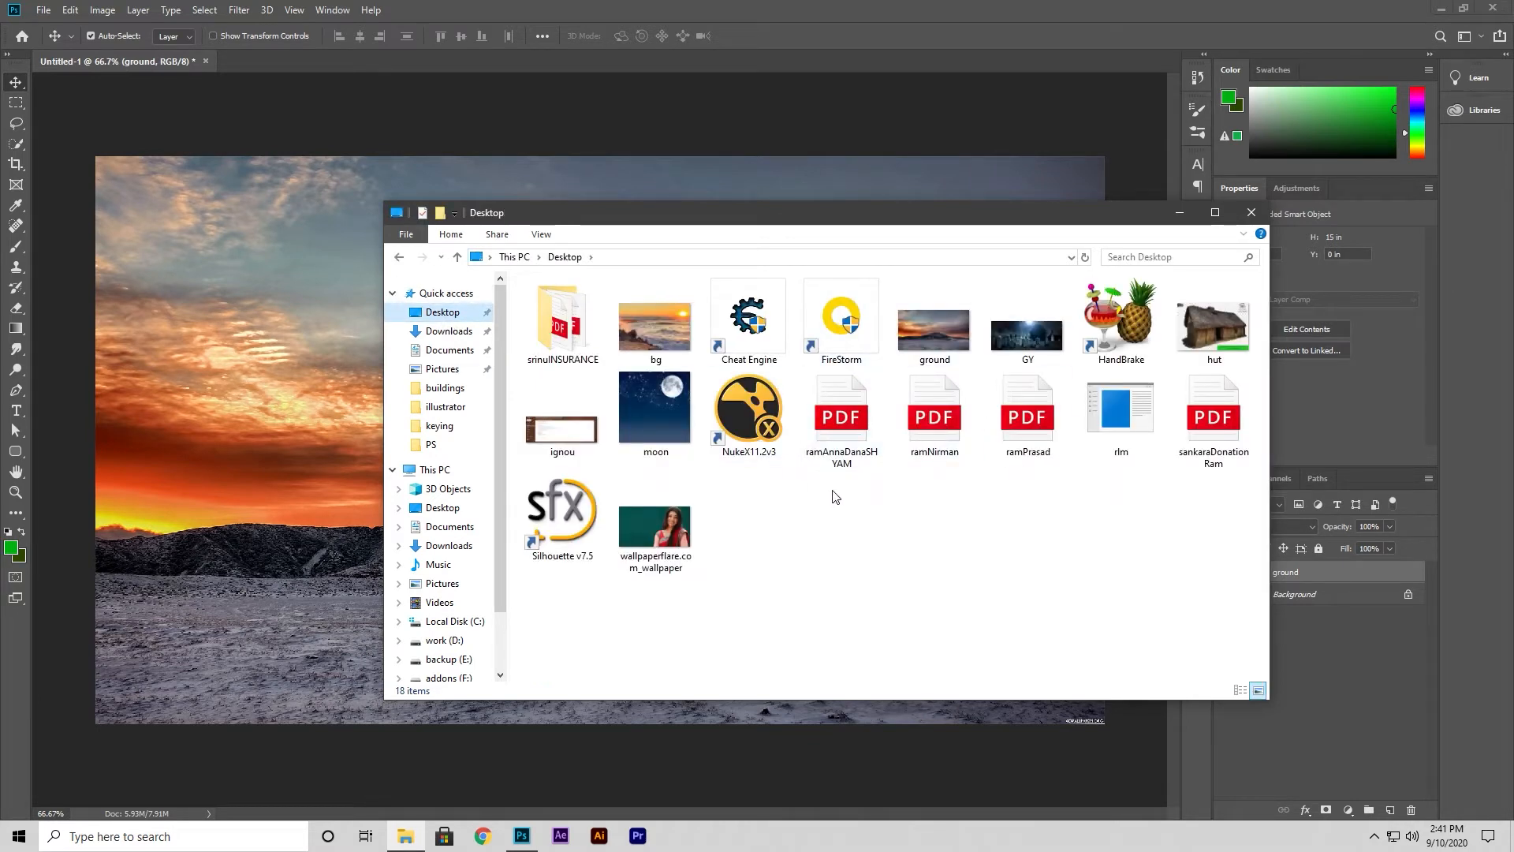
pyautogui.click(1014, 347)
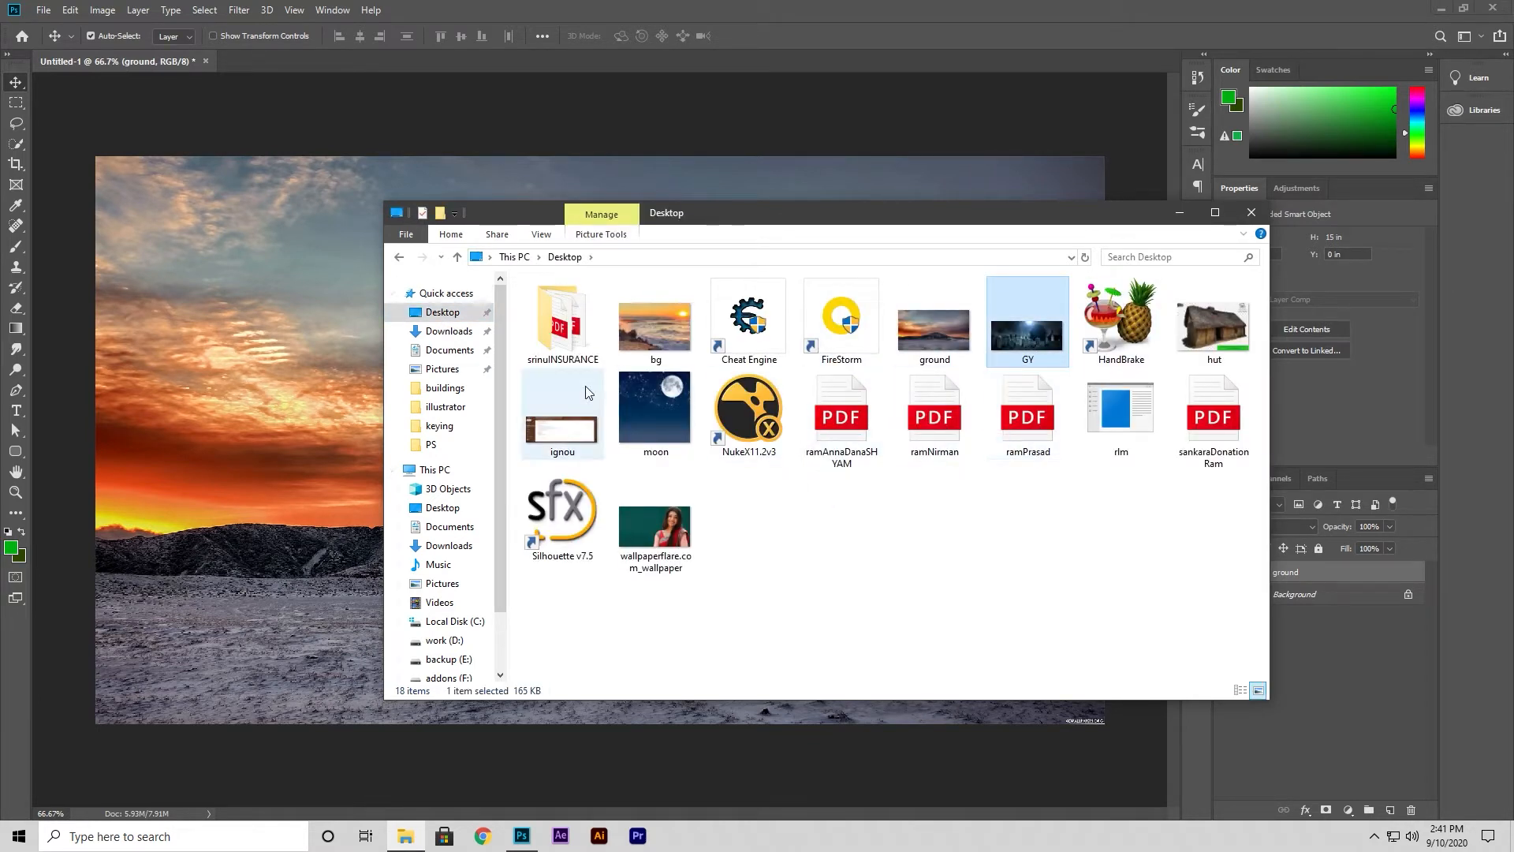
pyautogui.keyDown('ctrl'); pyautogui.click(668, 421); pyautogui.keyUp('ctrl')
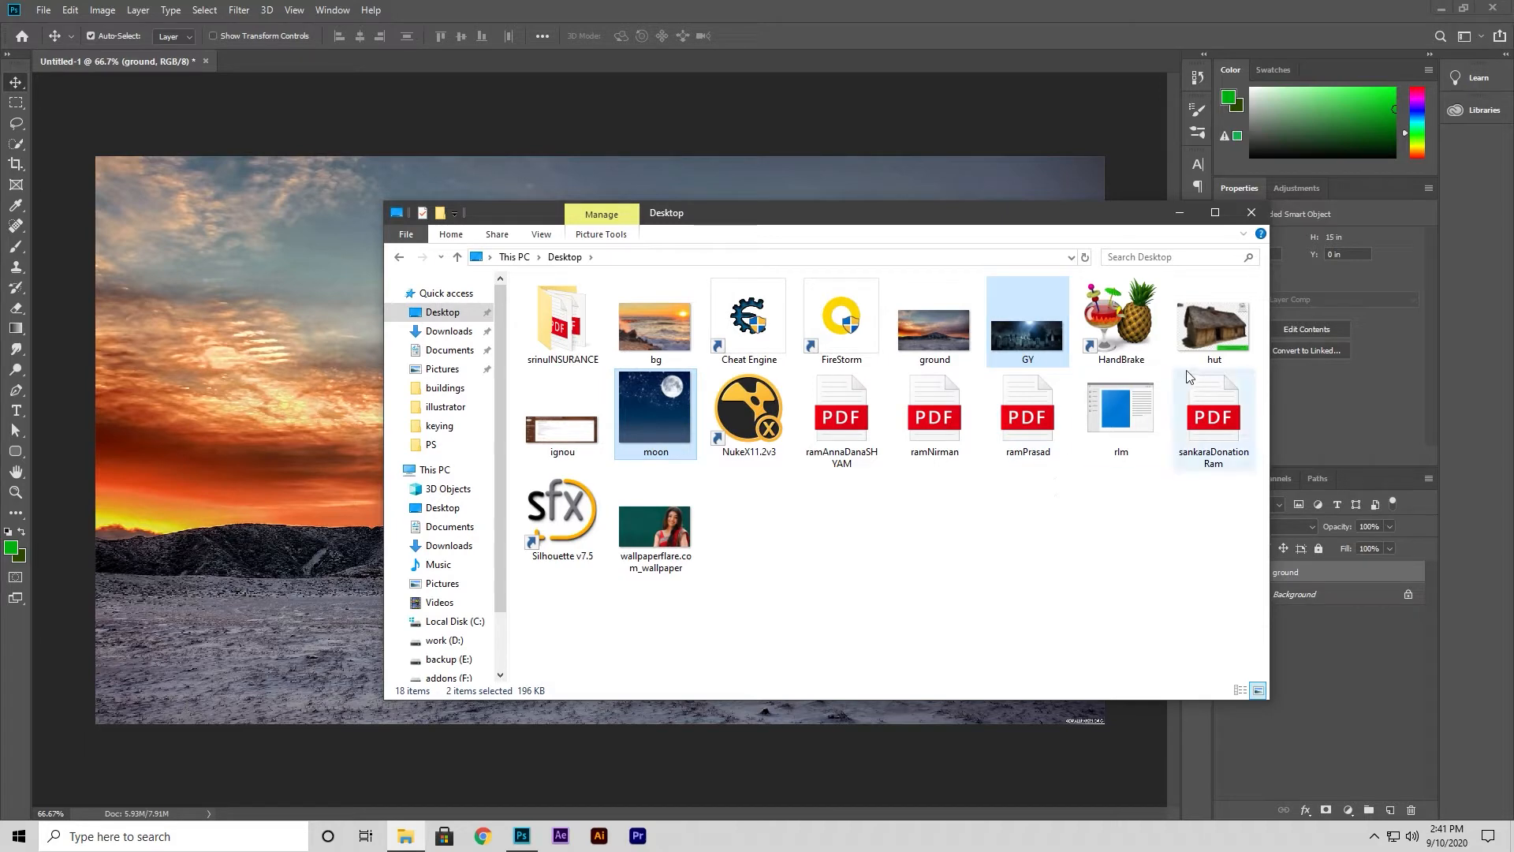
pyautogui.moveTo(1211, 331); pyautogui.dragTo(342, 380)
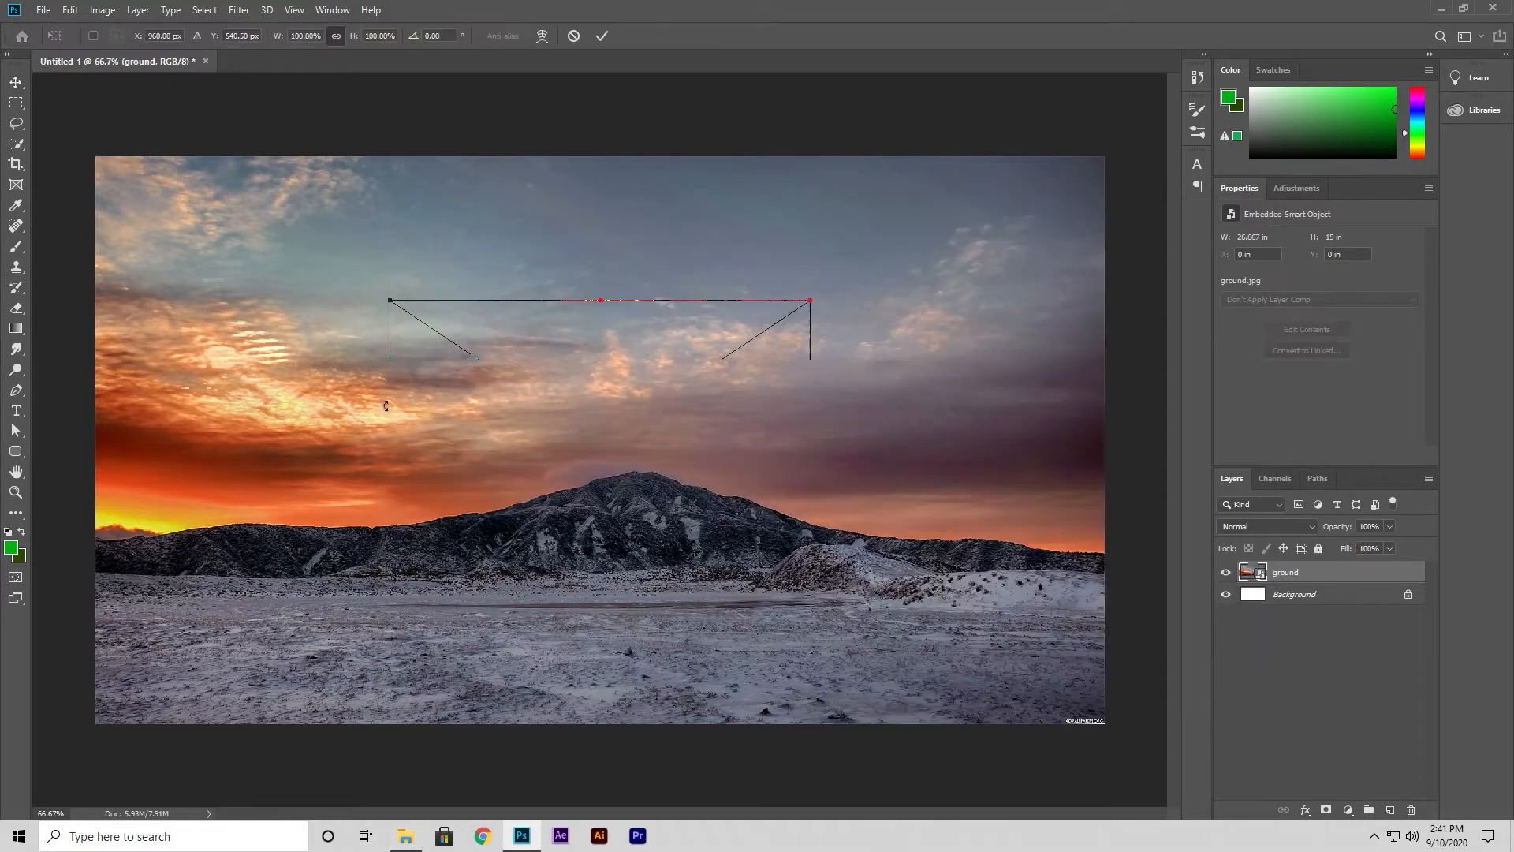
pyautogui.click(602, 38)
pyautogui.click(602, 35)
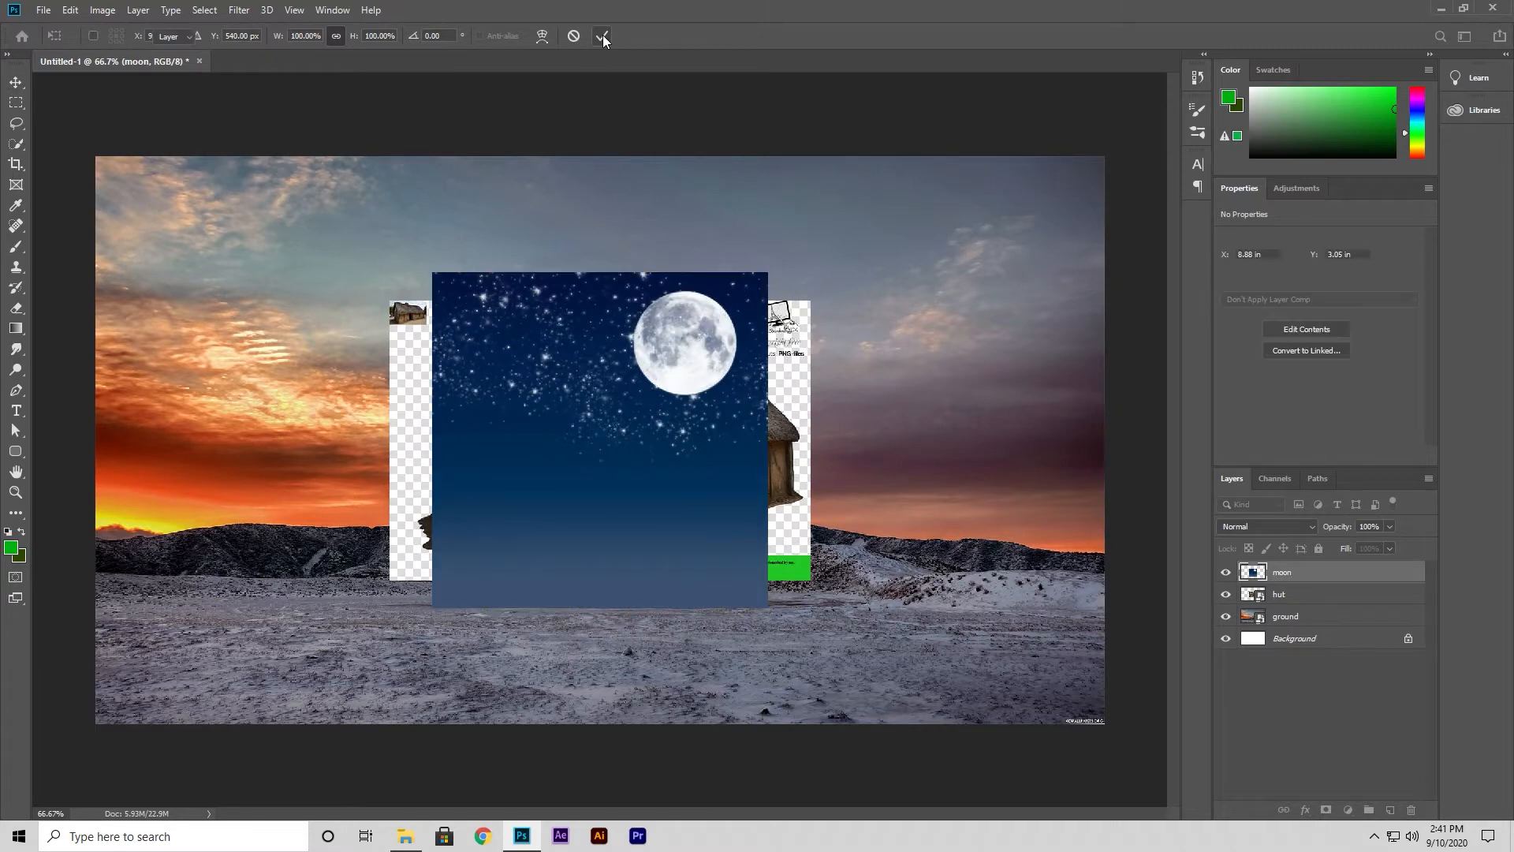
pyautogui.click(603, 35)
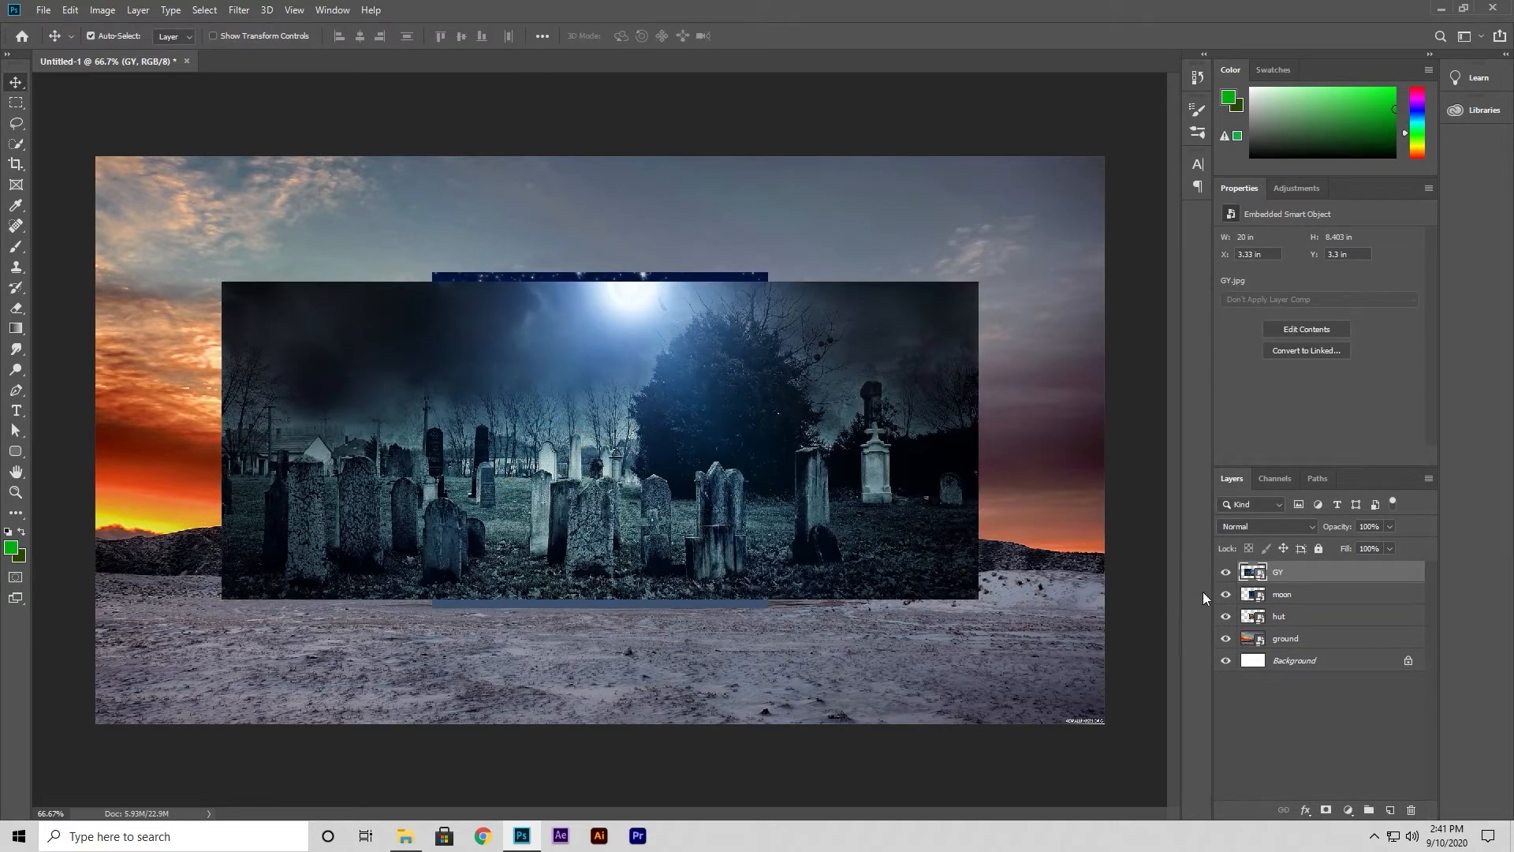
# Hide the moon and hut layers and move the GY layer directly above the ground layer.
pyautogui.click(1226, 596)
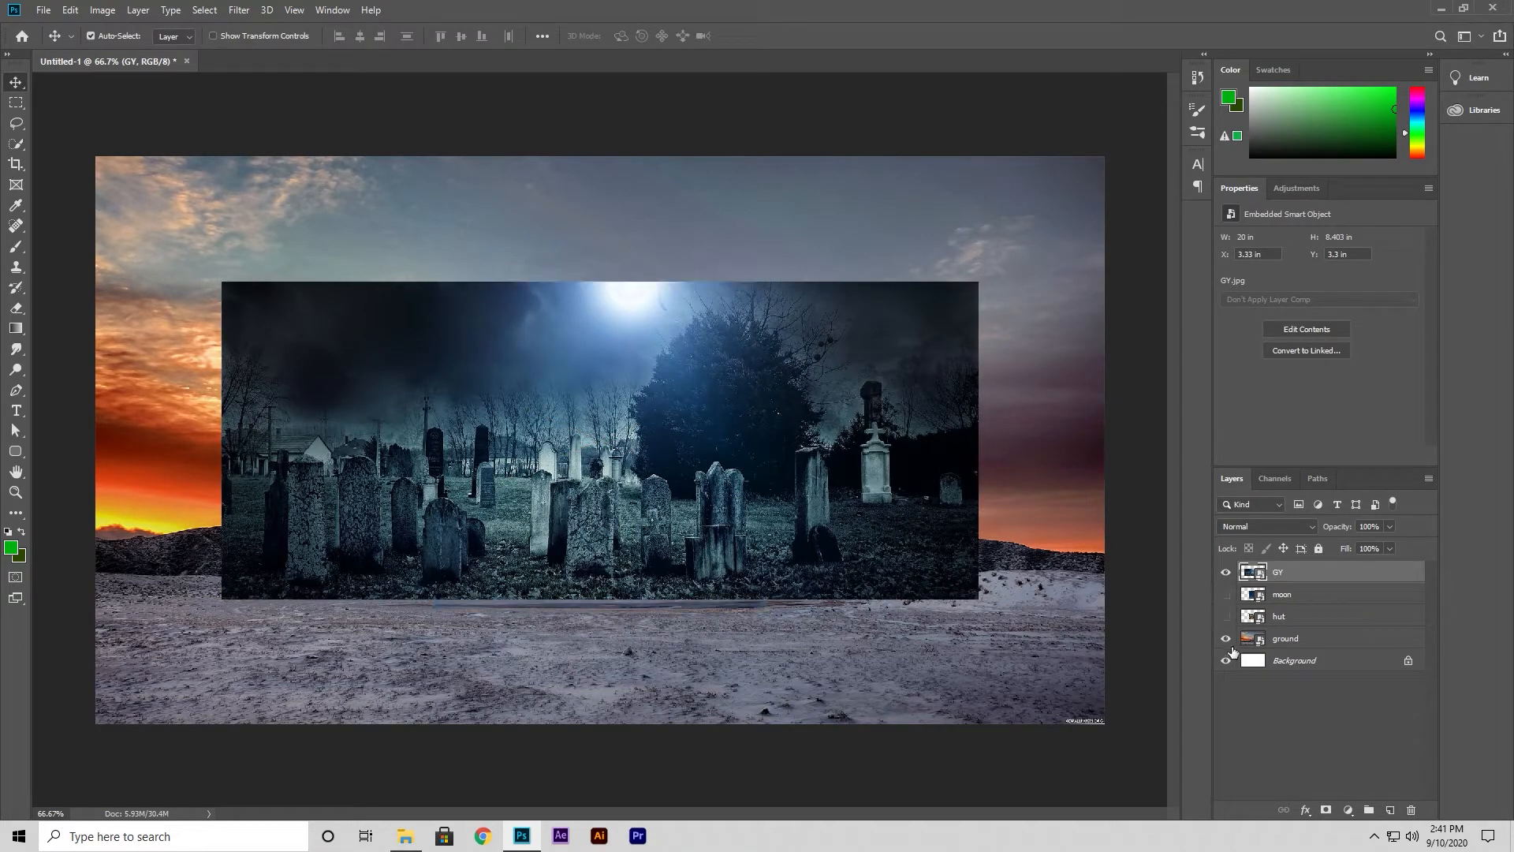
pyautogui.moveTo(1288, 575); pyautogui.dragTo(1295, 656)
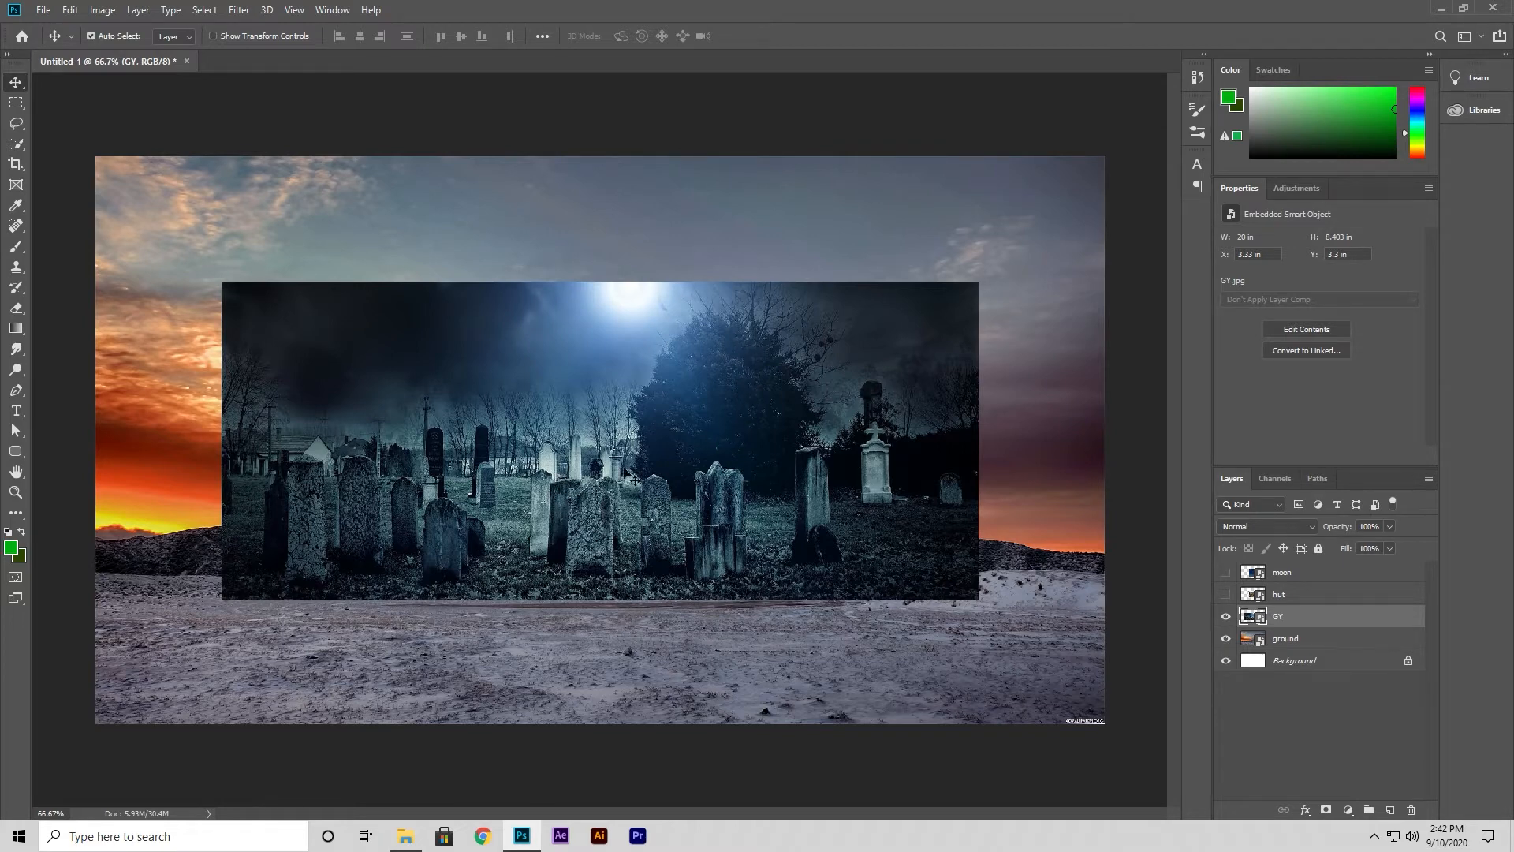
# Move the GY graveyard image down over the snowy ground and scale it up proportionally to about 122.5%.
pyautogui.hotkey('ctrl', 't')
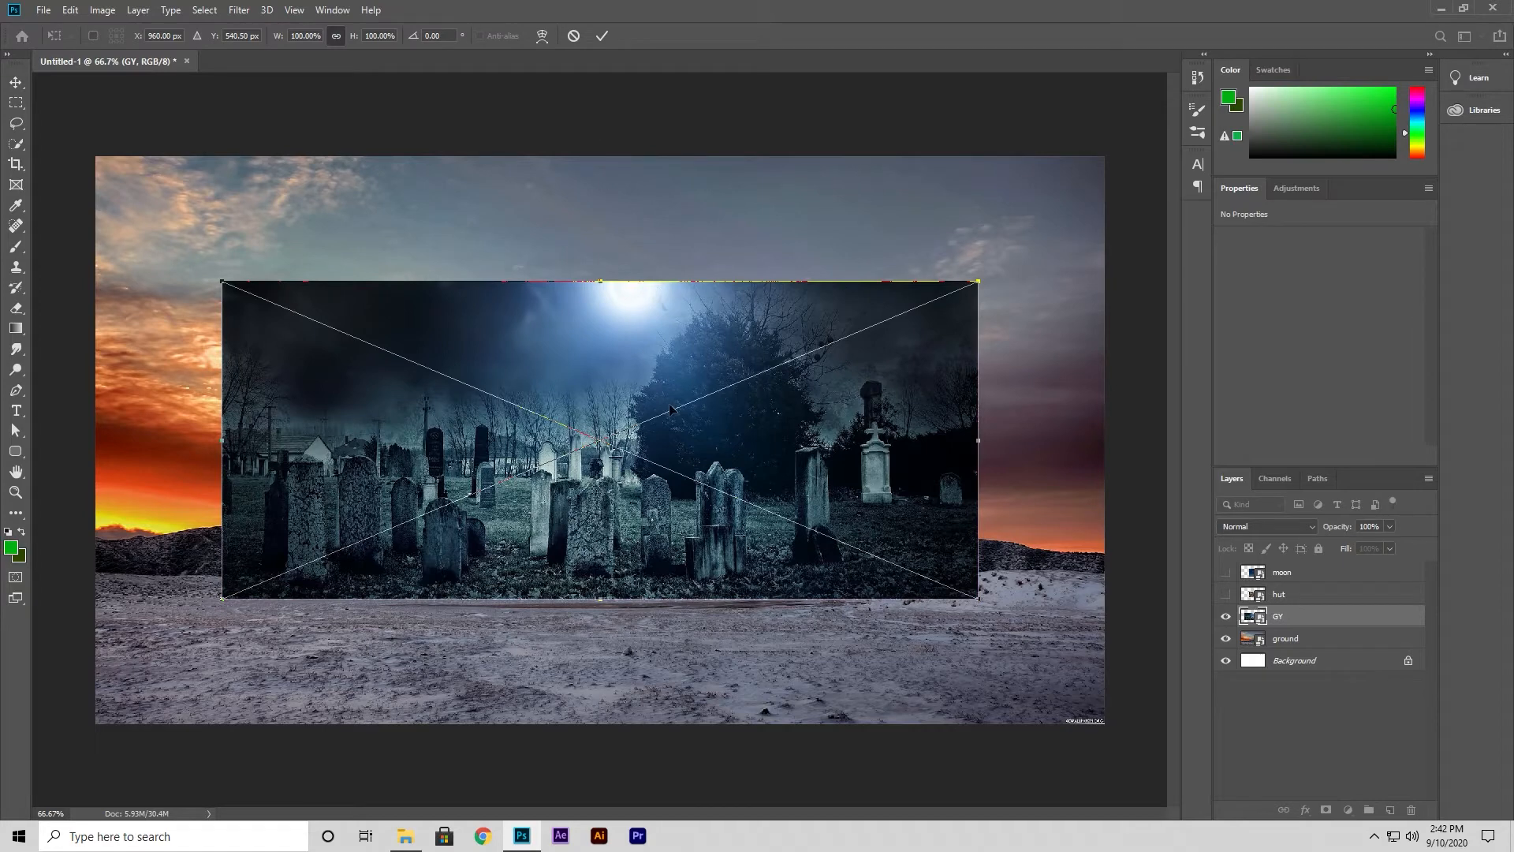
pyautogui.click(599, 36)
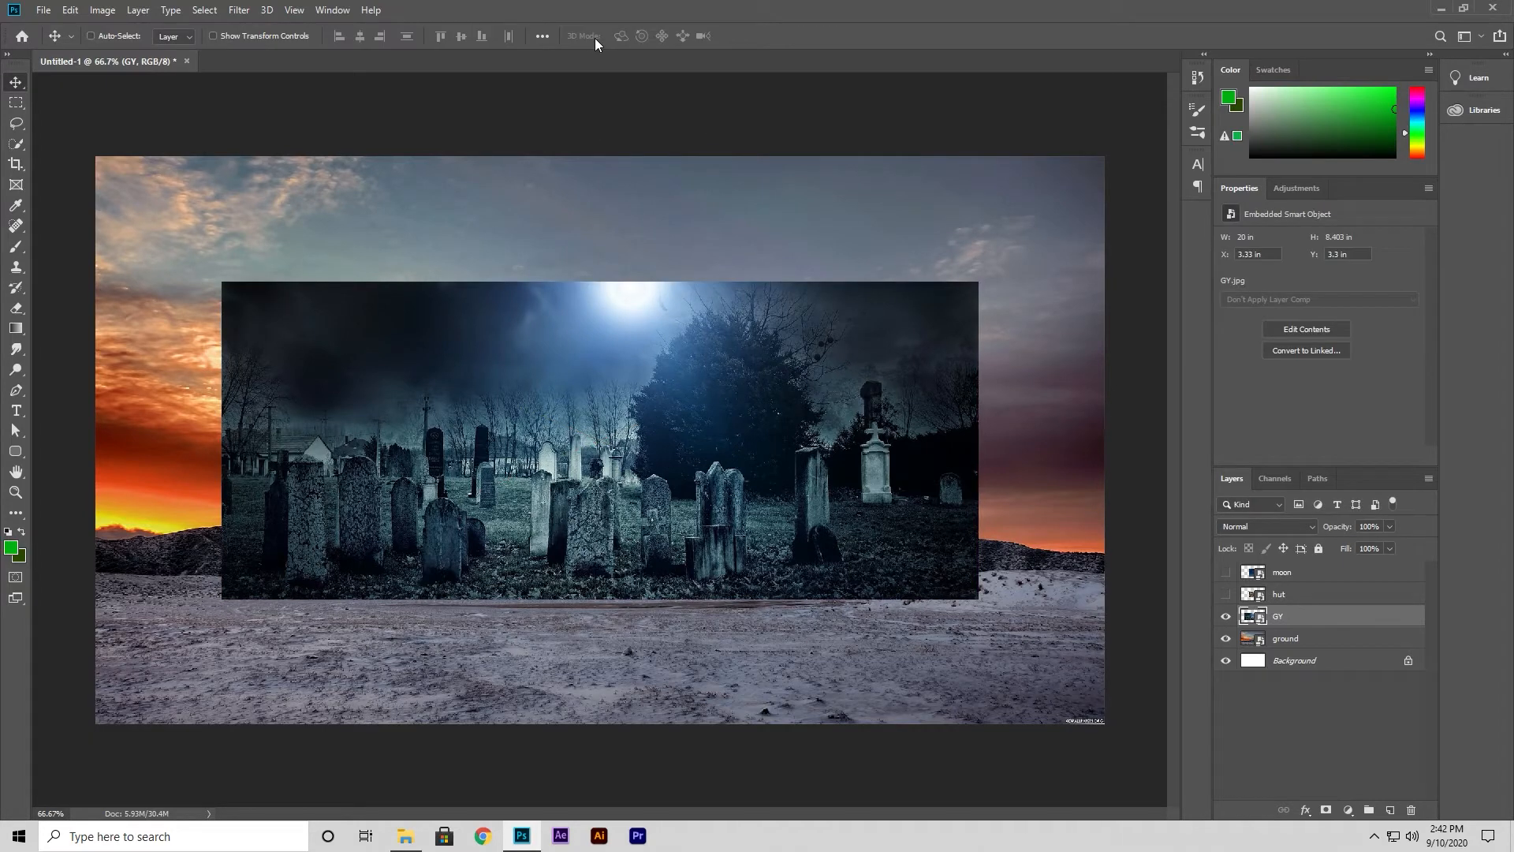
pyautogui.hotkey('ctrl', 'y')
pyautogui.hotkey('ctrl', 't')
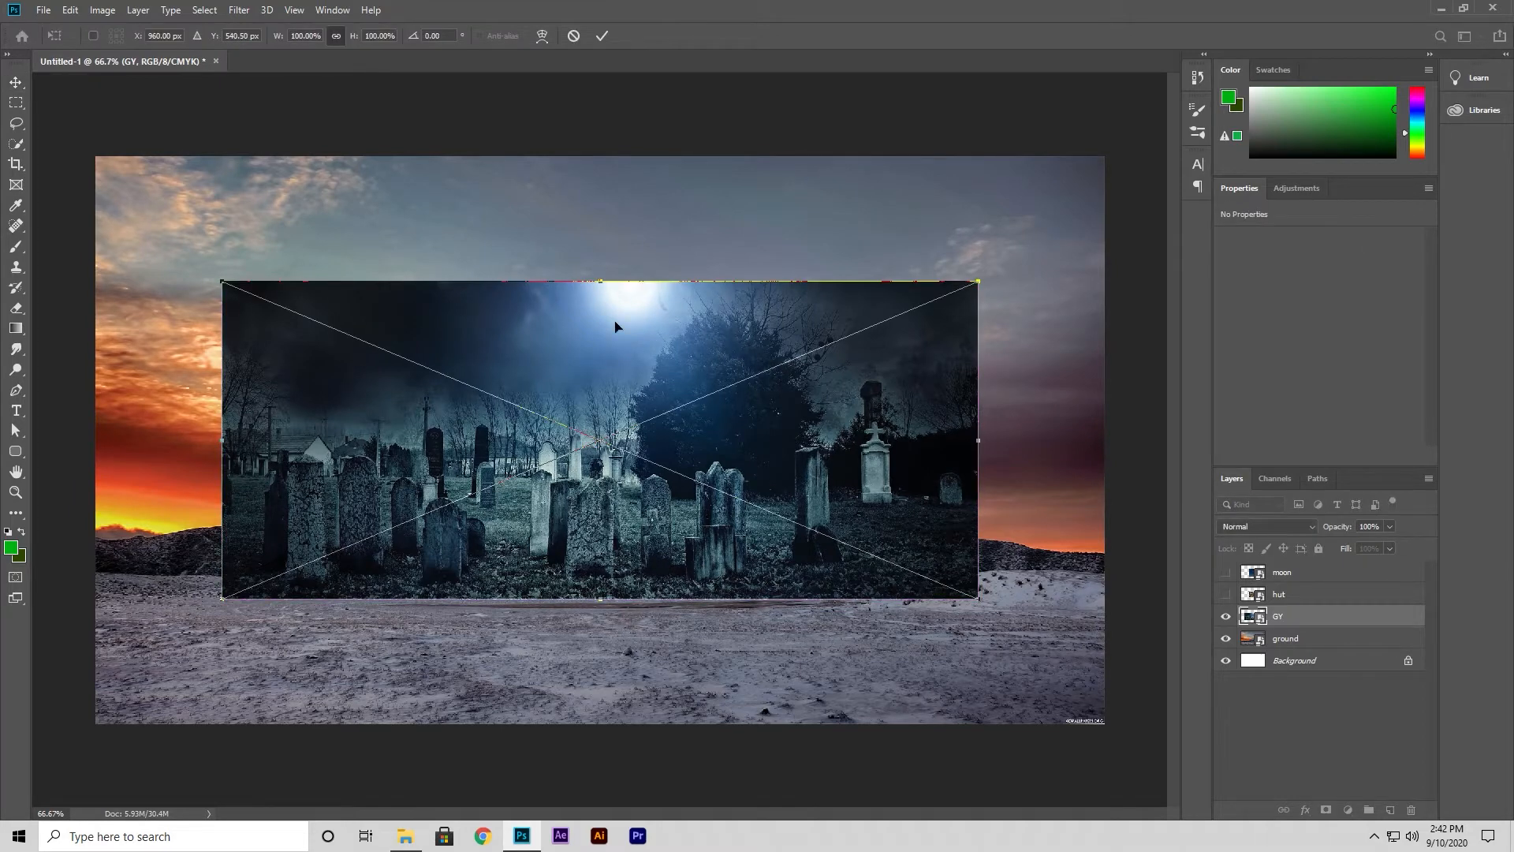
pyautogui.moveTo(602, 446); pyautogui.dragTo(598, 539)
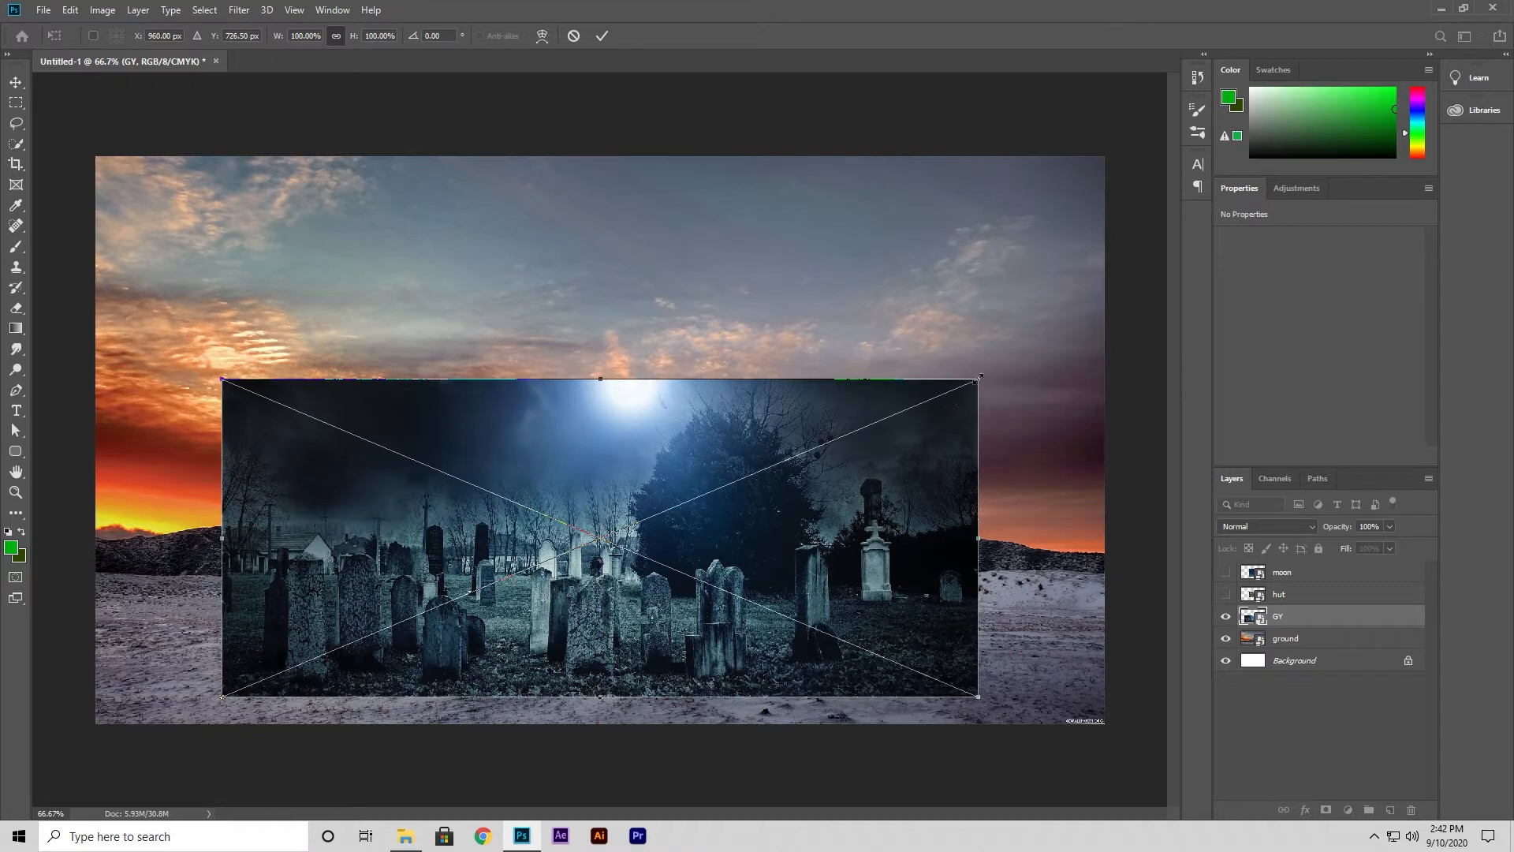
pyautogui.moveTo(980, 377); pyautogui.dragTo(1141, 295)
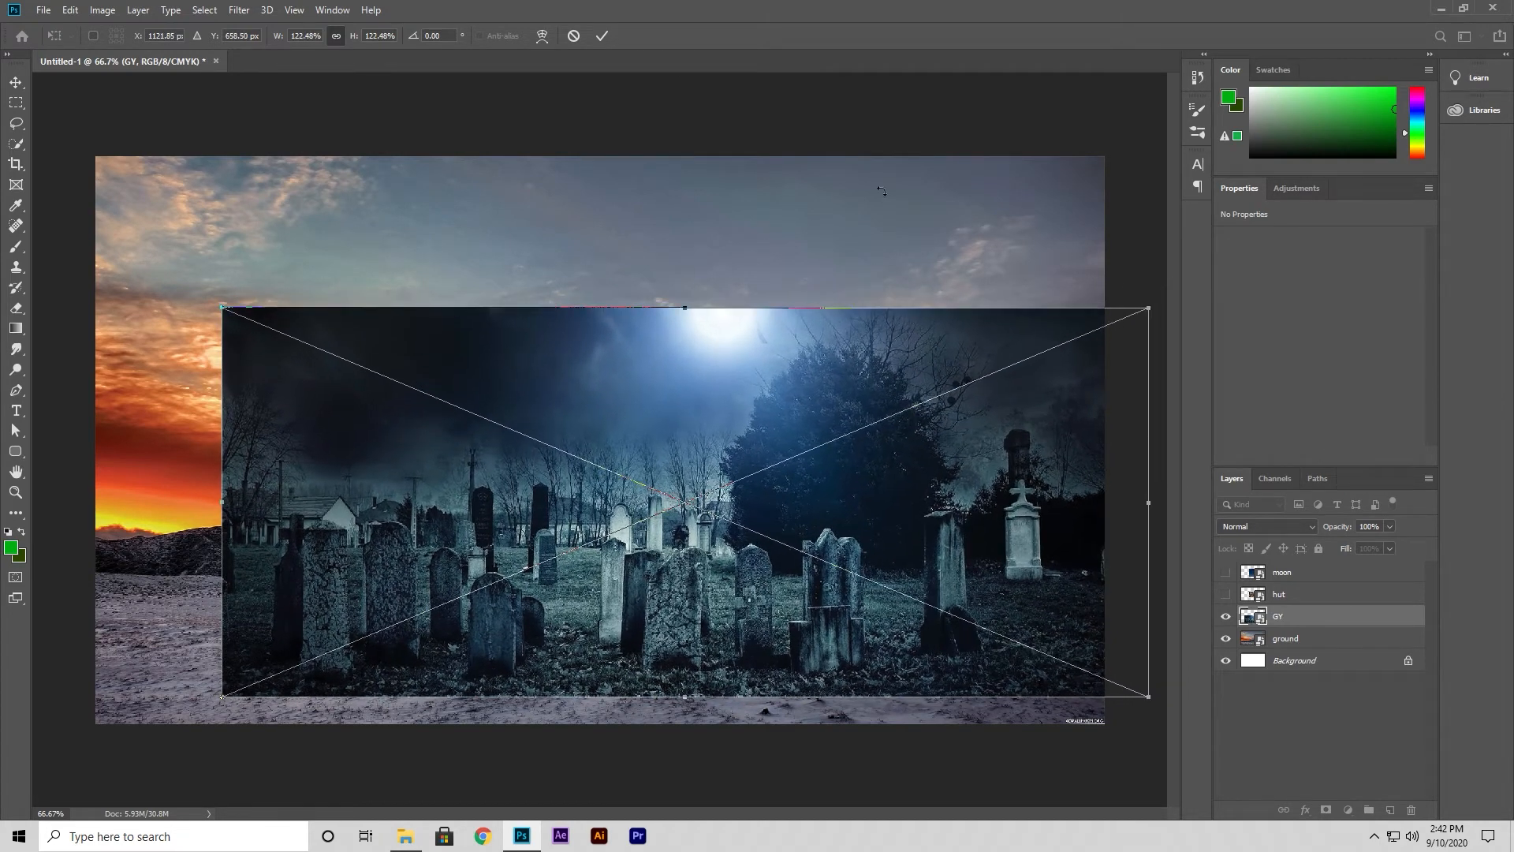
pyautogui.click(605, 34)
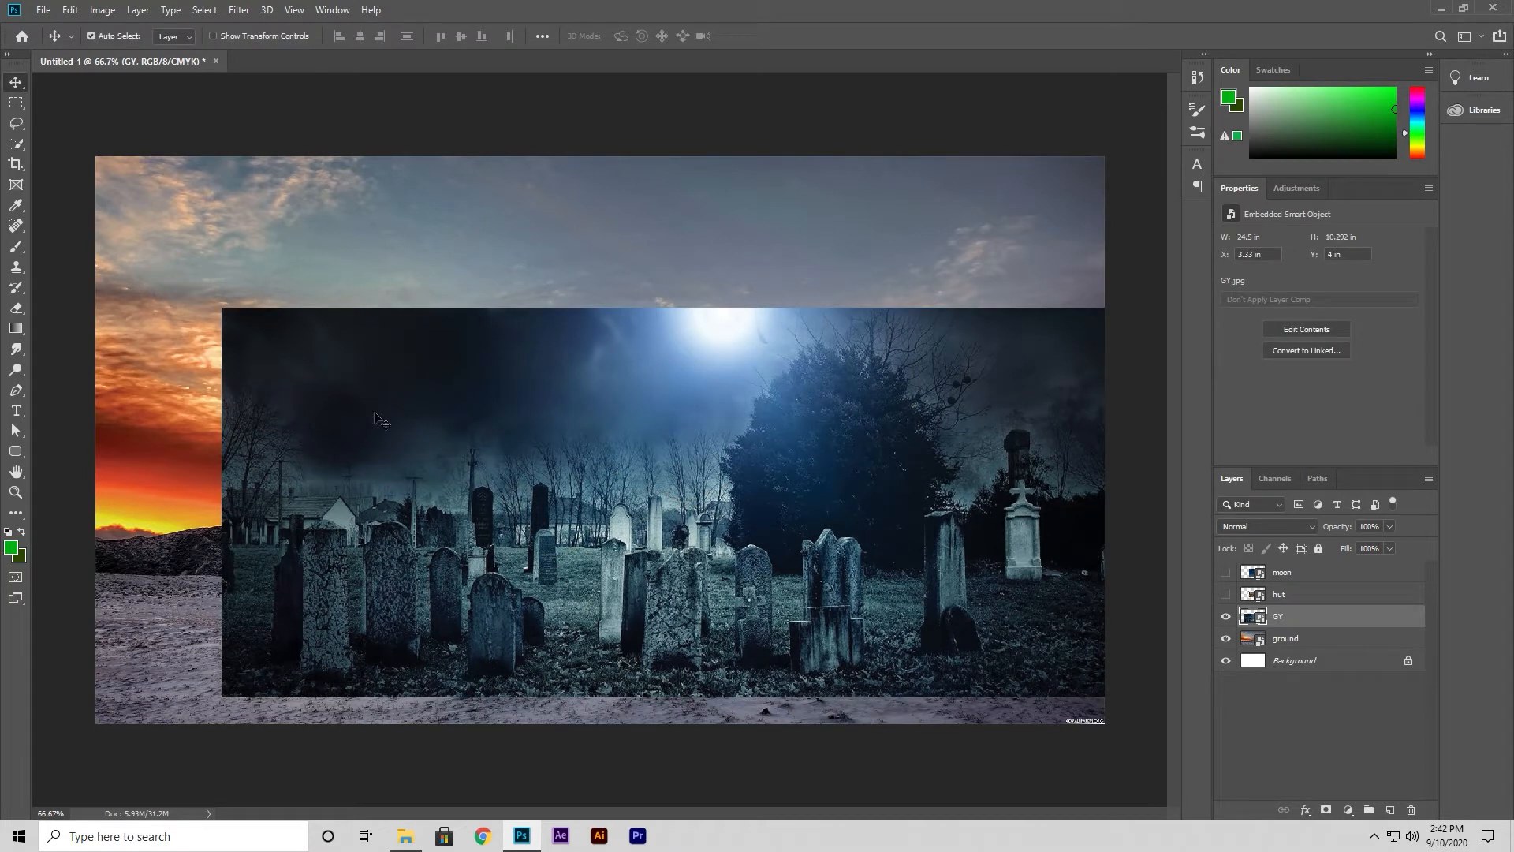
pyautogui.keyDown('alt'); pyautogui.click(1328, 812); pyautogui.keyUp('alt')
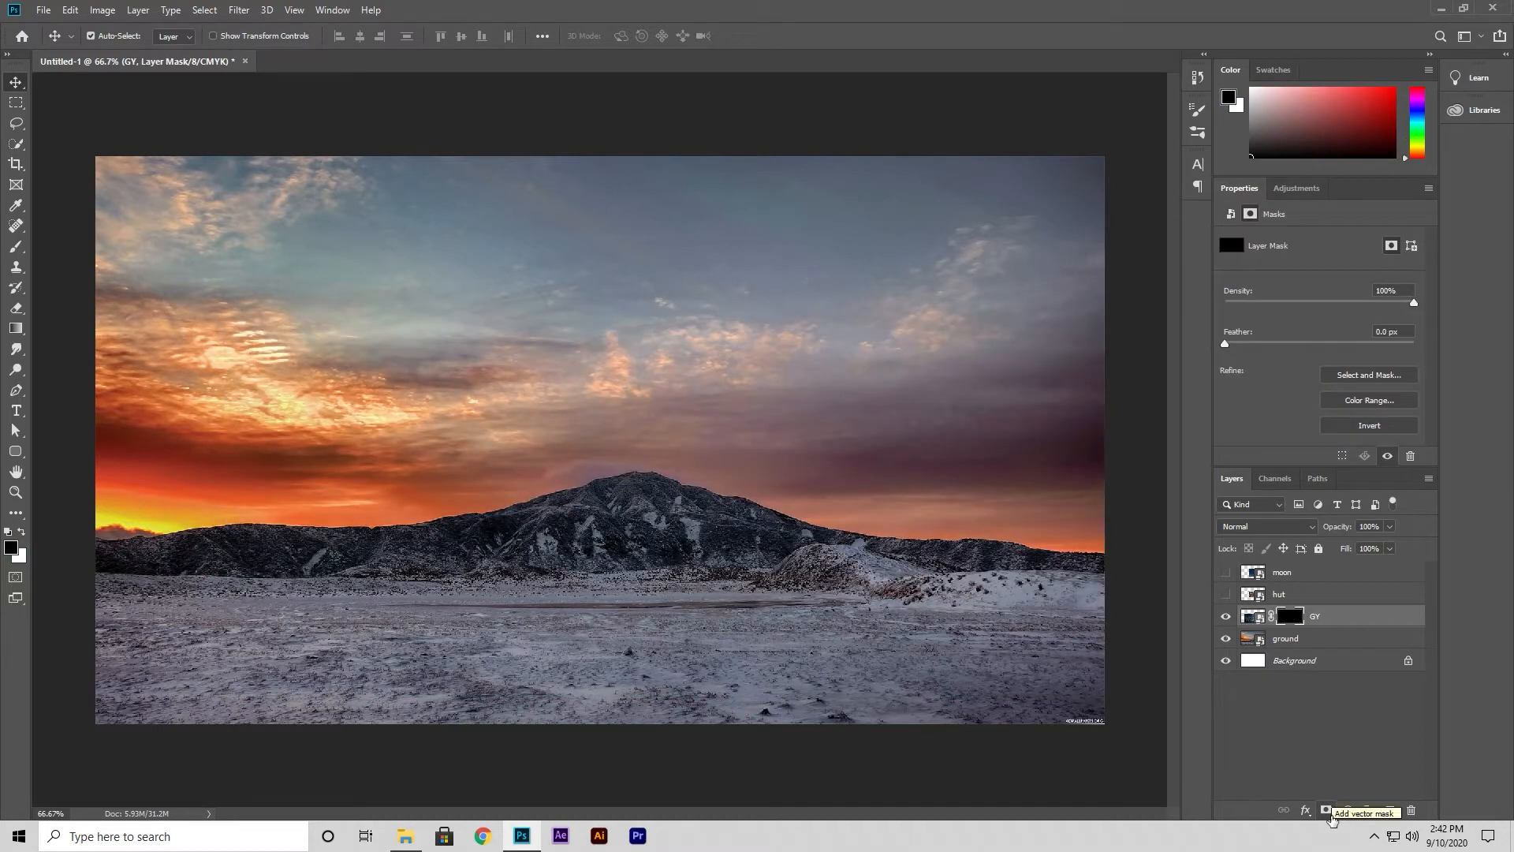
pyautogui.hotkey('ctrl', 'z')
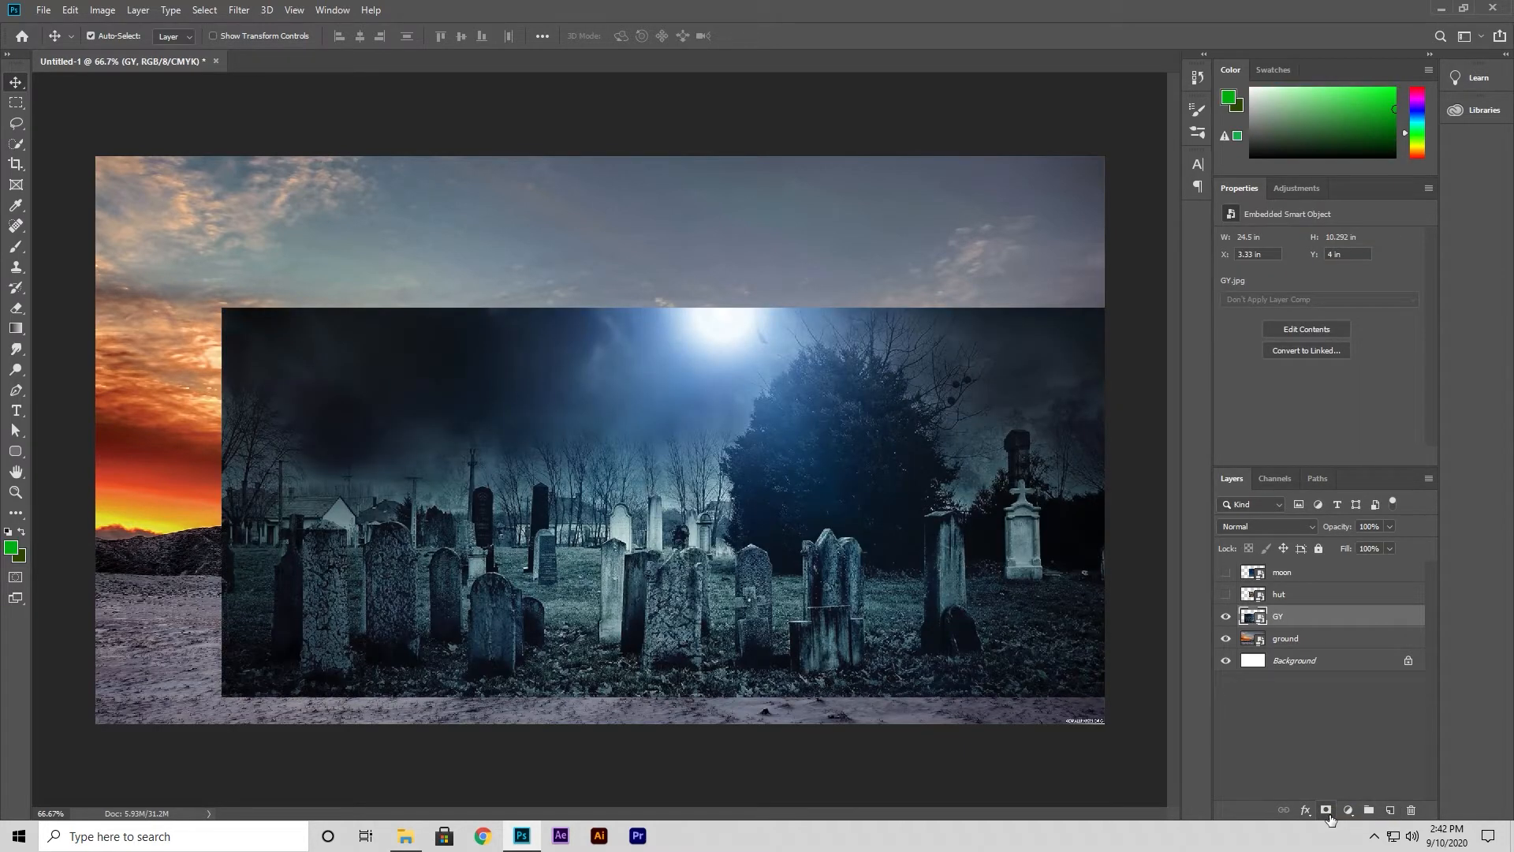
pyautogui.keyDown('alt'); pyautogui.click(1327, 811); pyautogui.keyUp('alt')
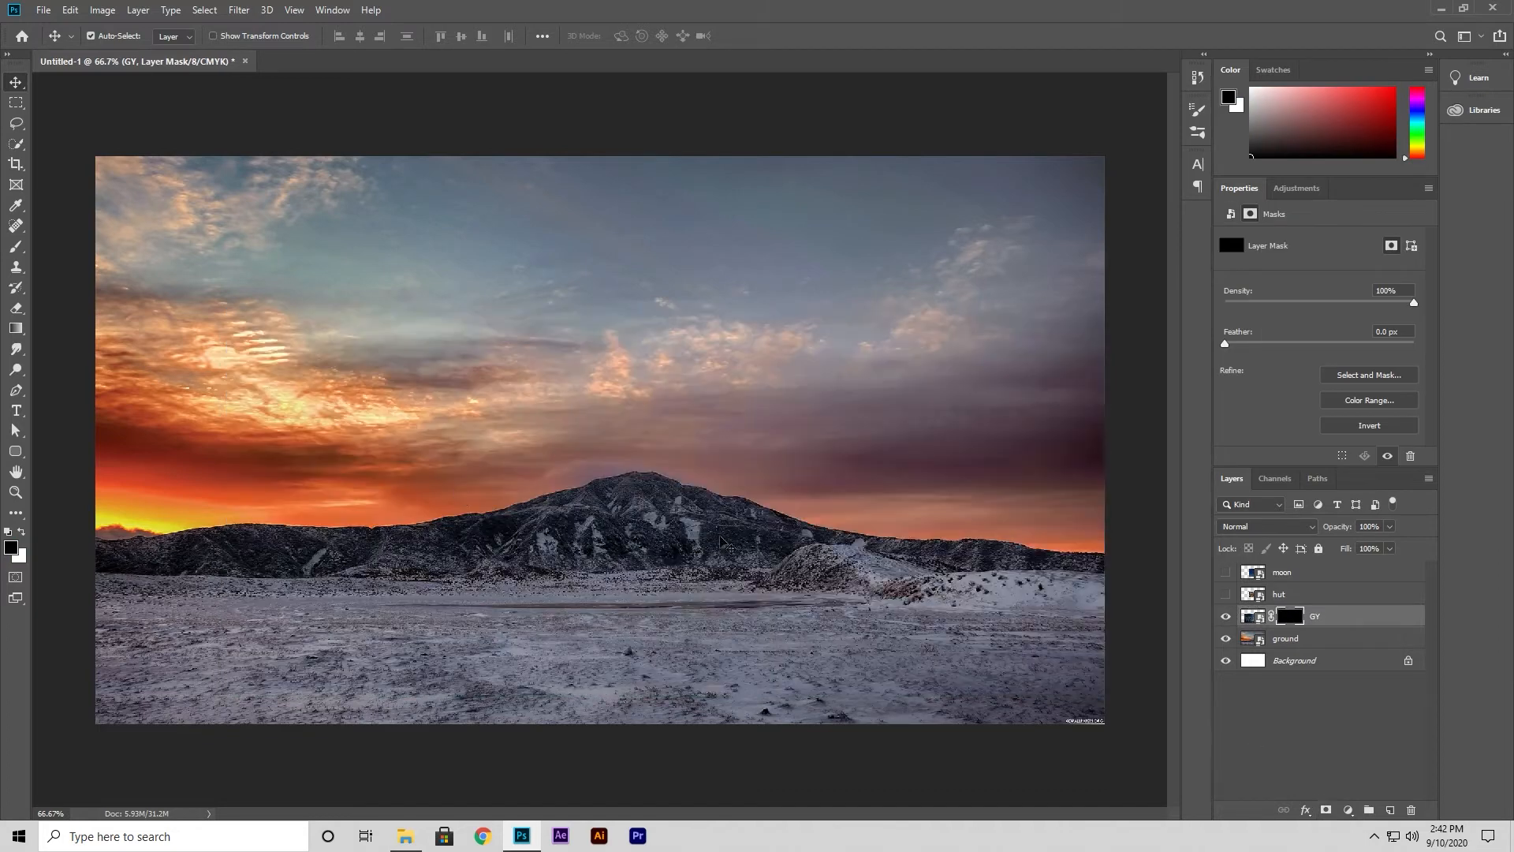
pyautogui.hotkey('ctrl', 'z')
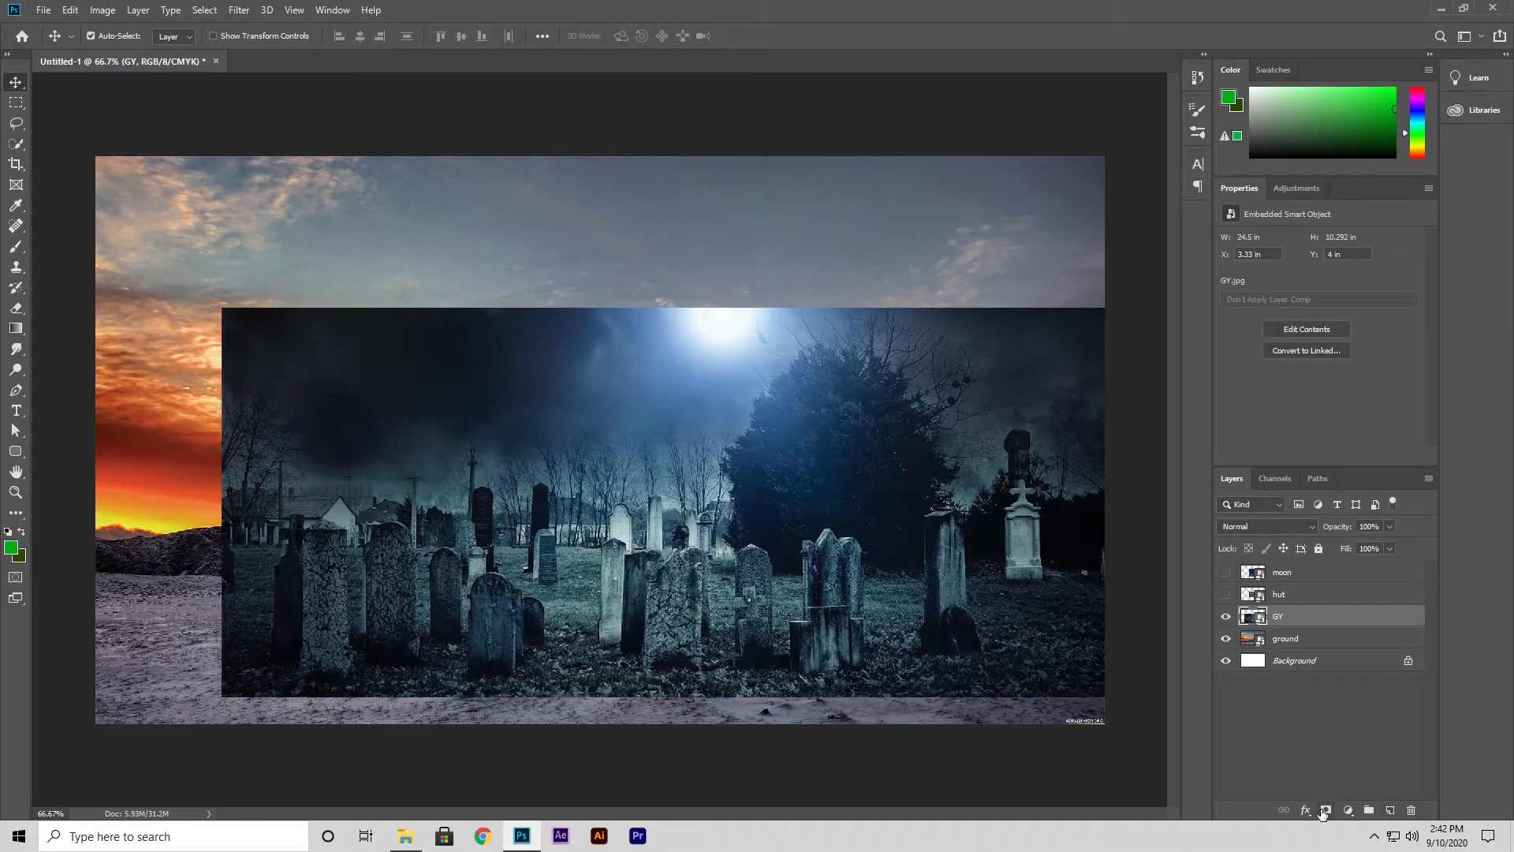
# Add a white layer mask to the GY layer and set the Soft Round brush to 99 px with the lowest hardness.
pyautogui.click(1325, 810)
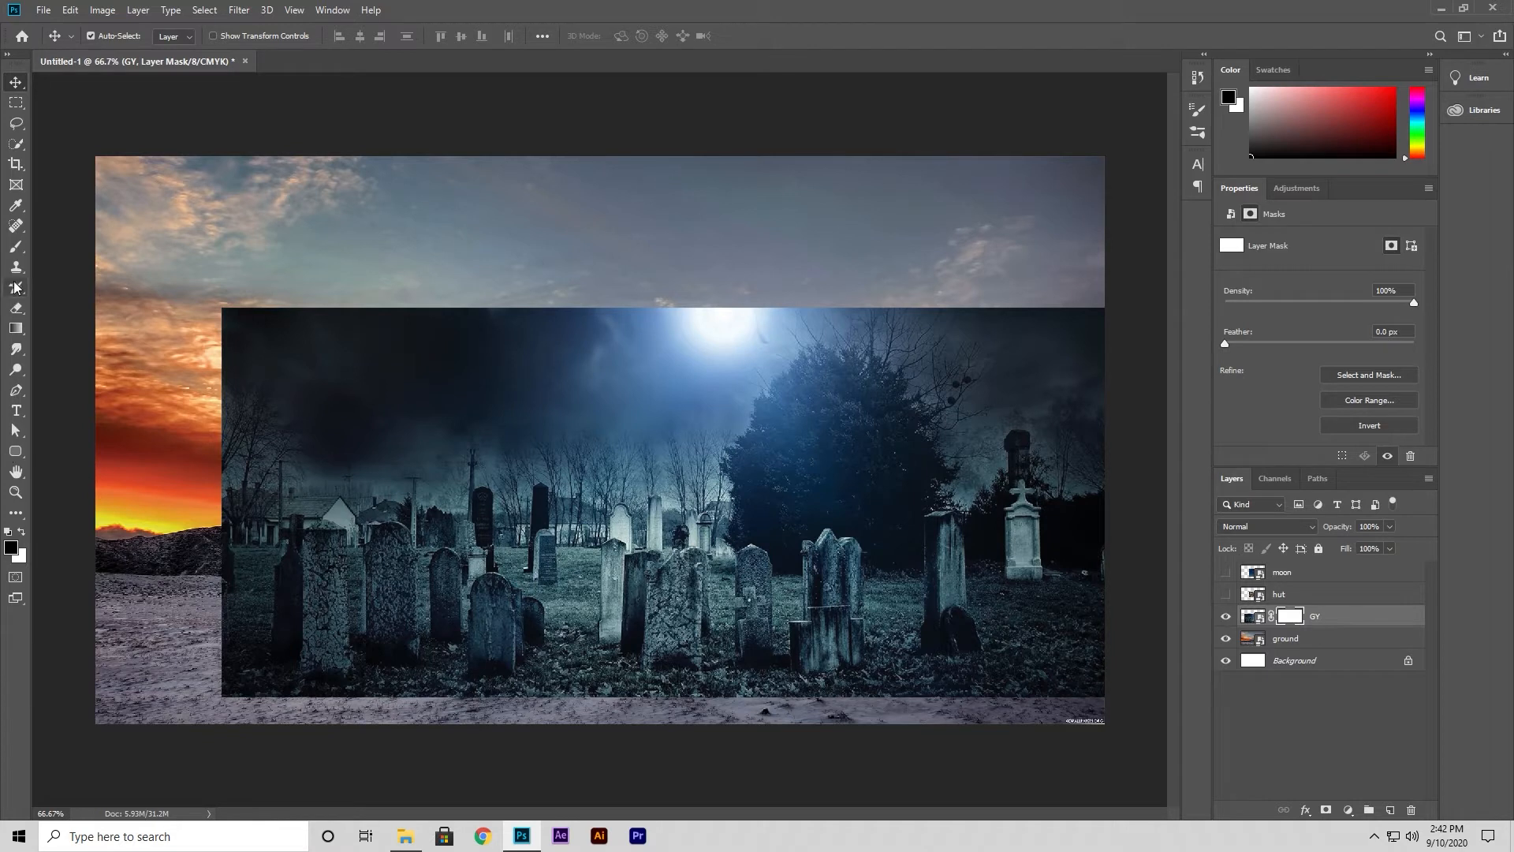
pyautogui.click(15, 251)
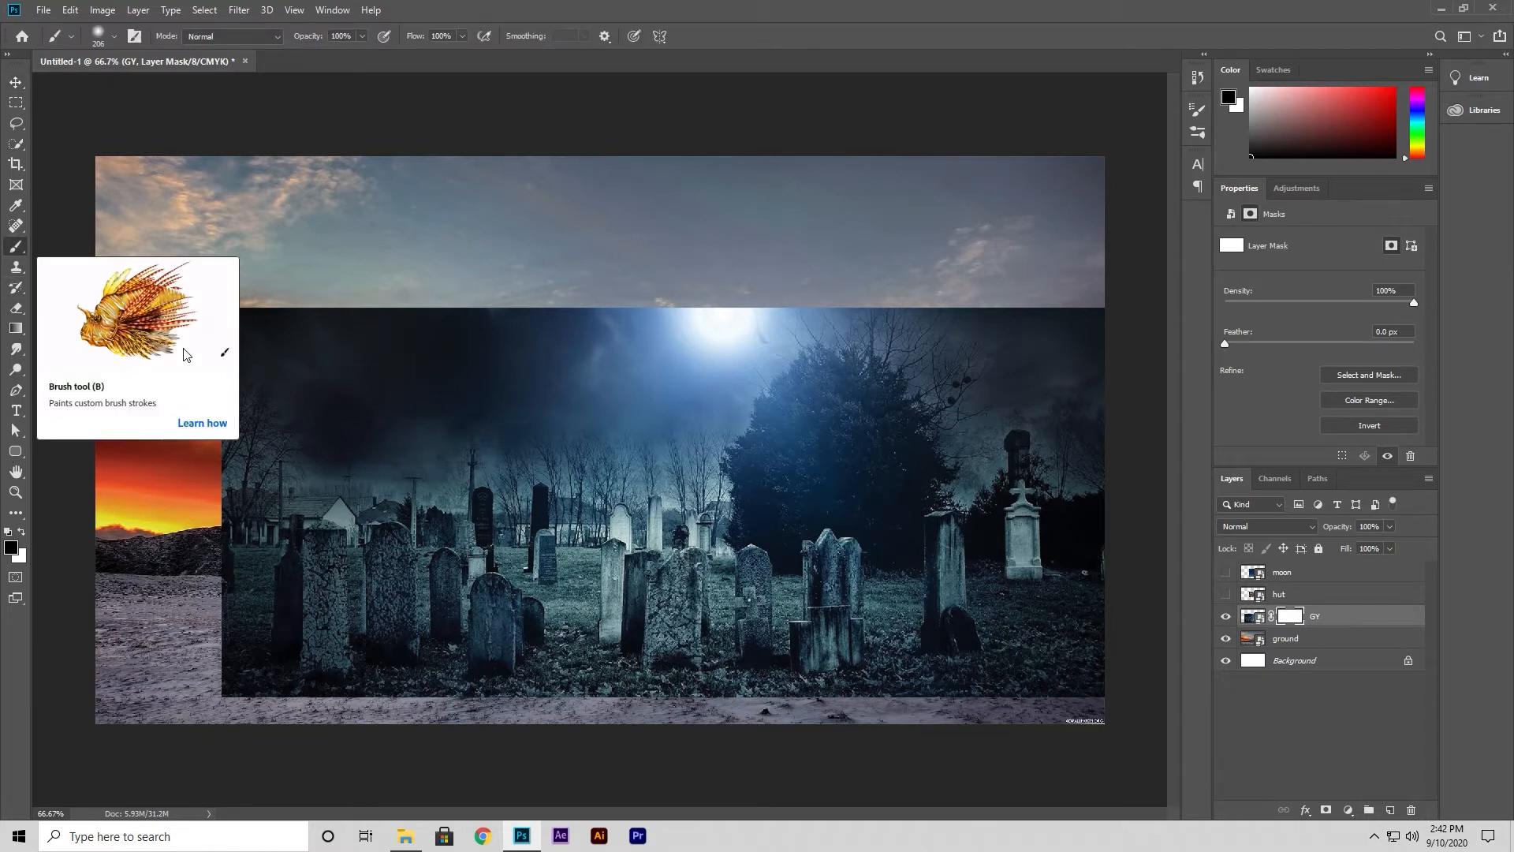
pyautogui.click(111, 37)
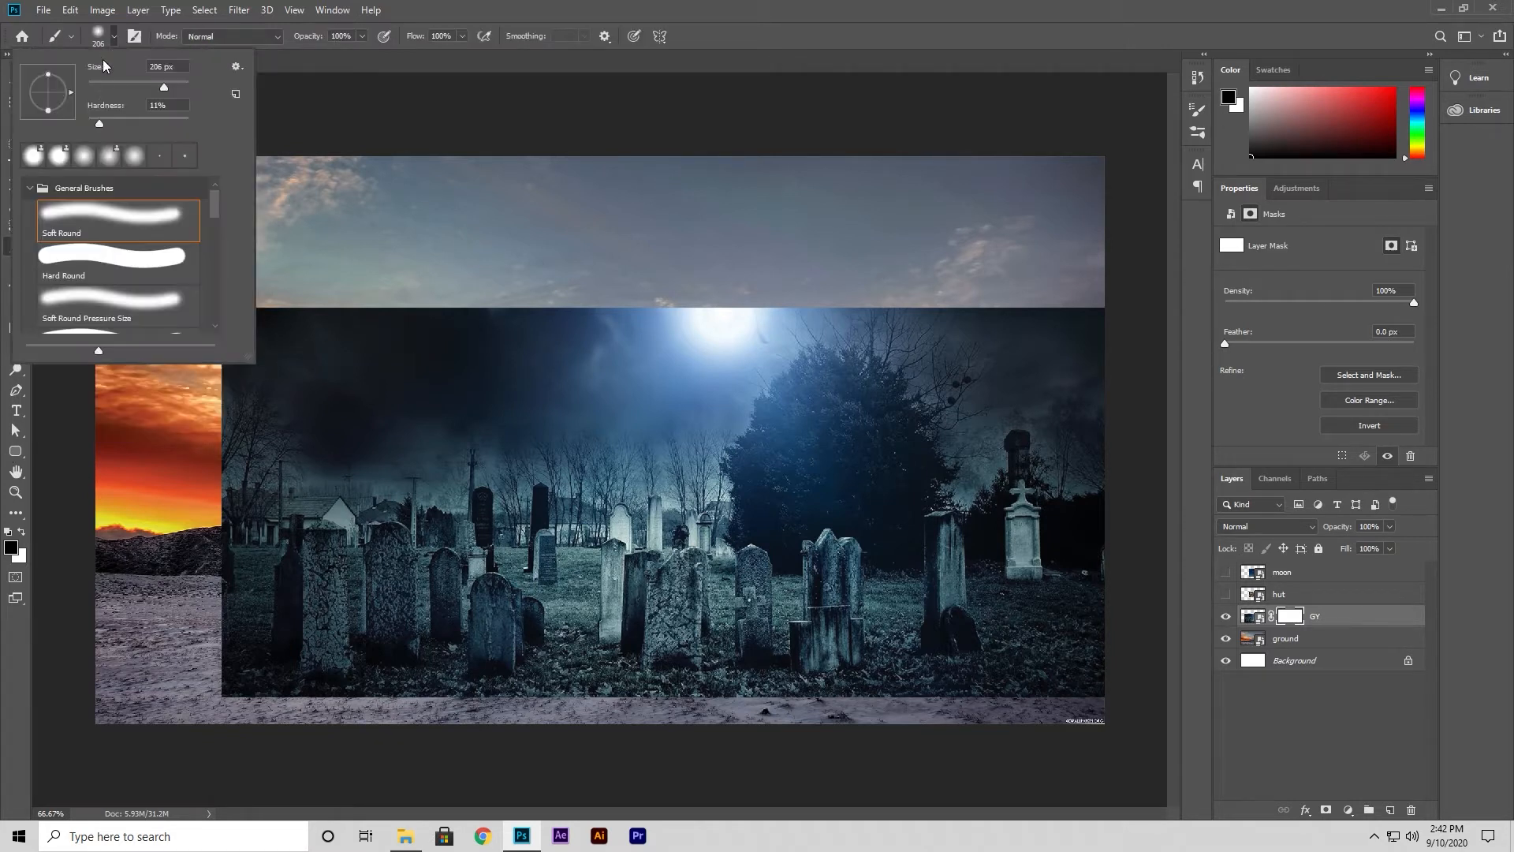
pyautogui.moveTo(108, 121); pyautogui.dragTo(94, 122)
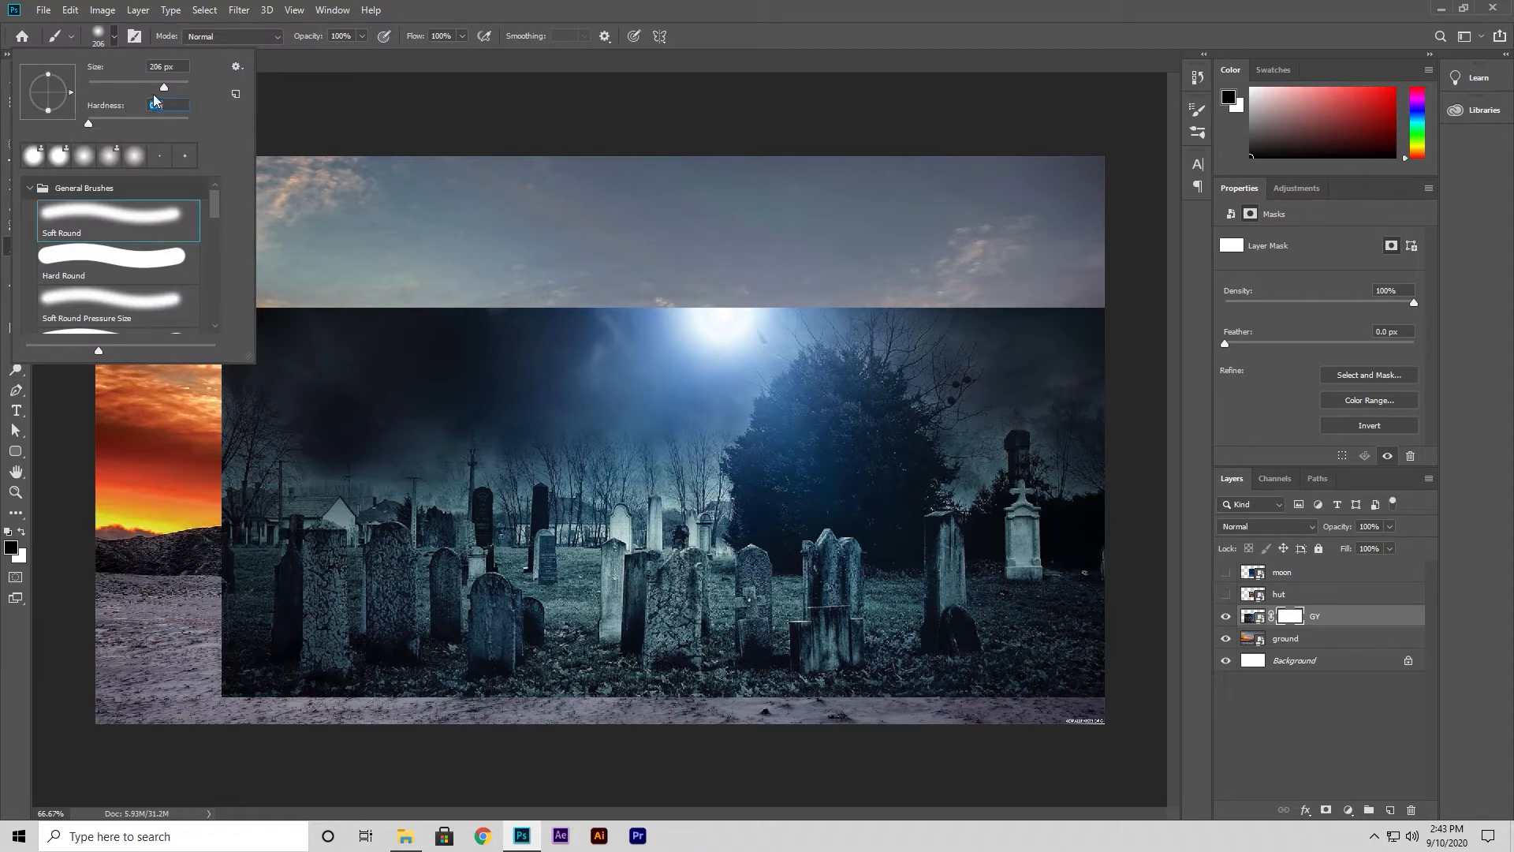
pyautogui.moveTo(164, 86); pyautogui.dragTo(136, 85)
pyautogui.click(114, 37)
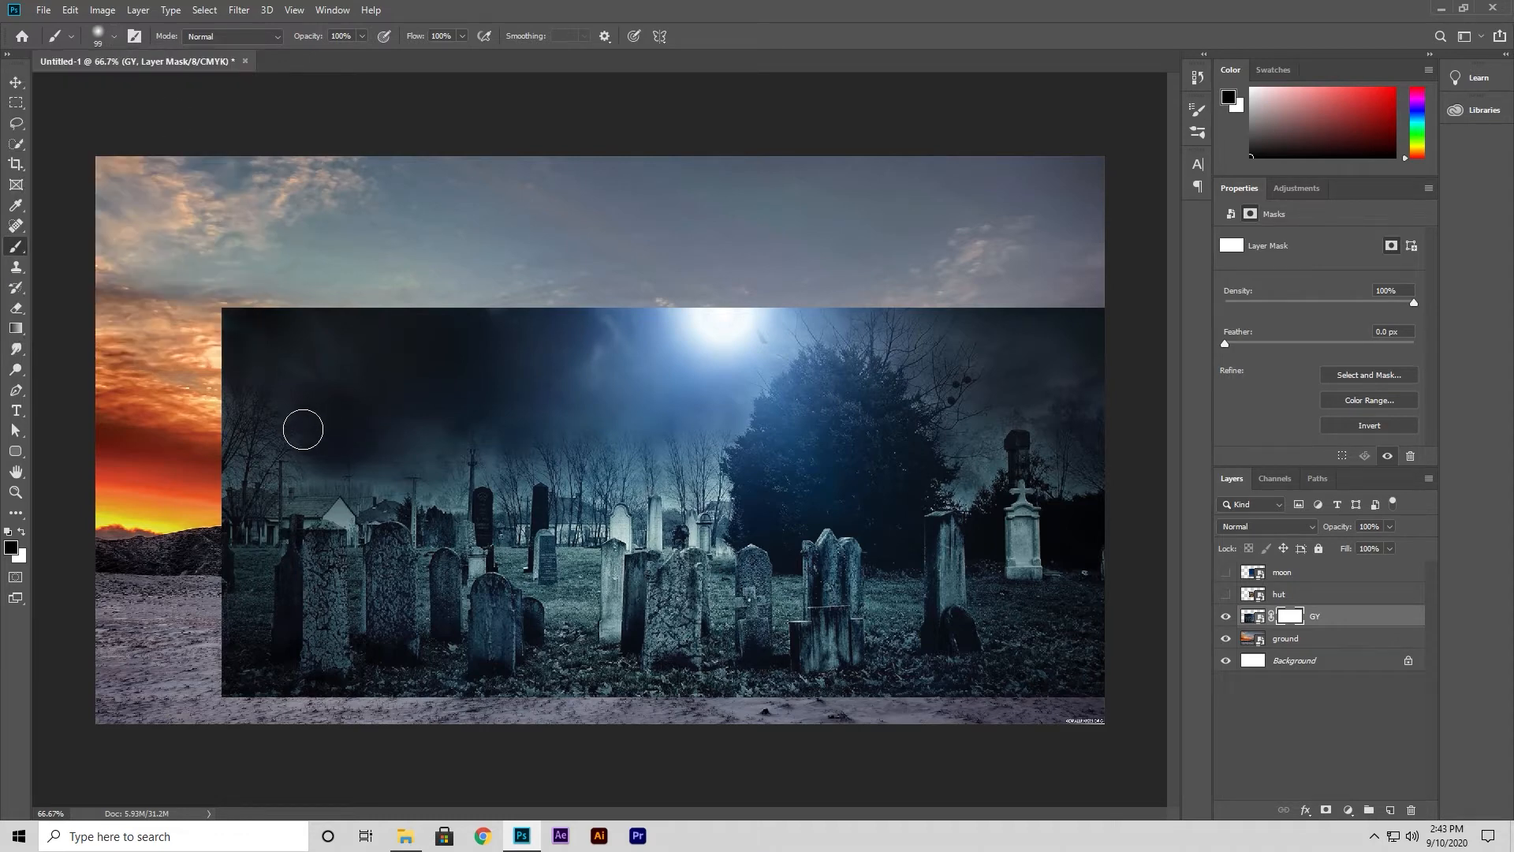
# Paint black on the GY mask to hide the graveyard's left edge and the dark sky up to the large tree.
pyautogui.keyDown('alt'); pyautogui.scroll(2, 229, 603); pyautogui.keyUp('alt')
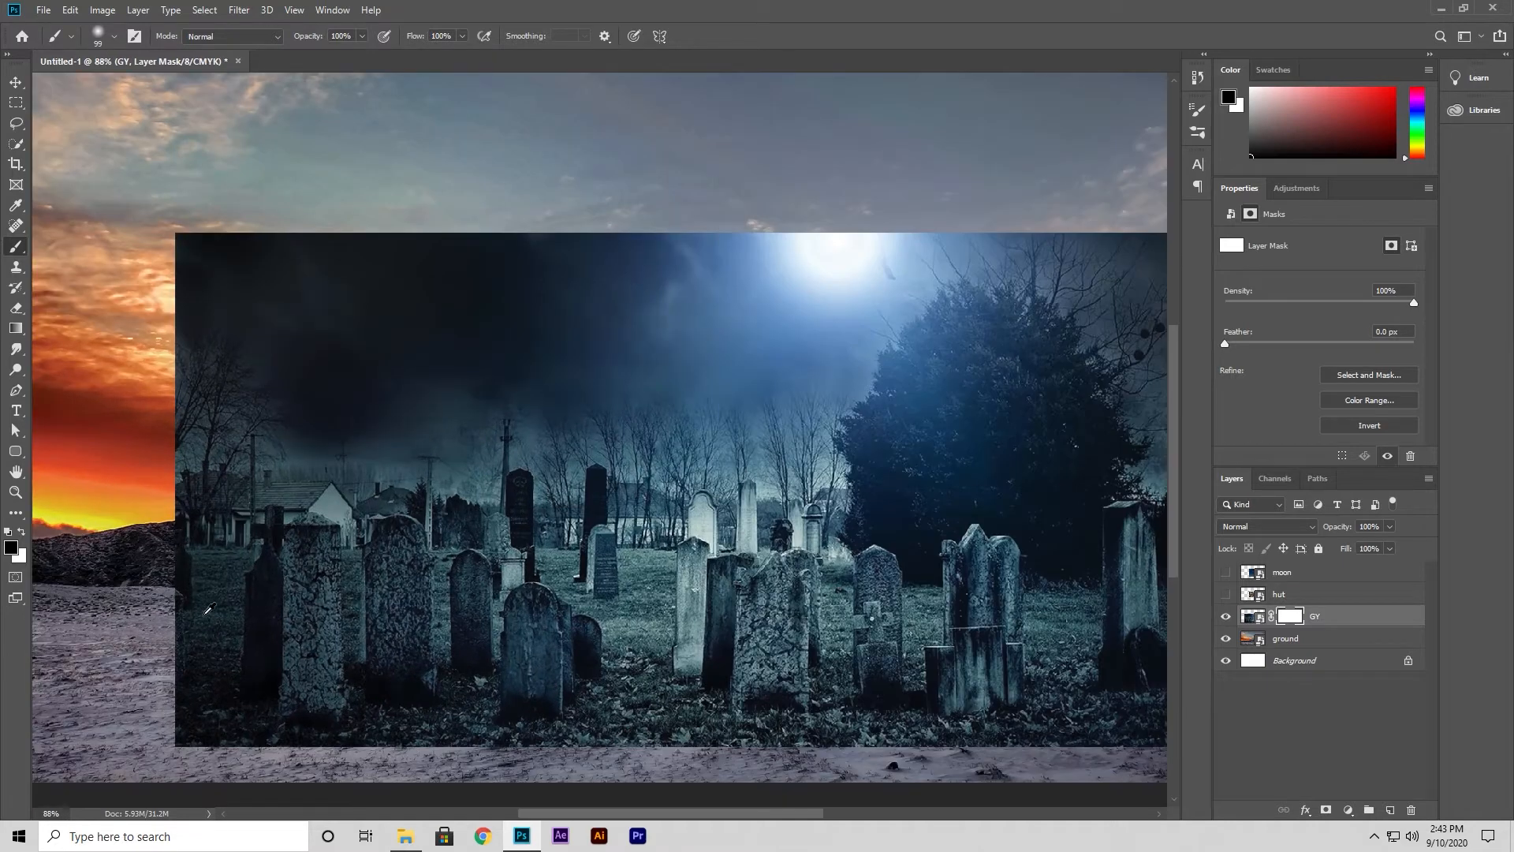
pyautogui.keyDown('alt'); pyautogui.scroll(1, 187, 655); pyautogui.keyUp('alt')
pyautogui.keyDown('alt'); pyautogui.scroll(1, 150, 726); pyautogui.keyUp('alt')
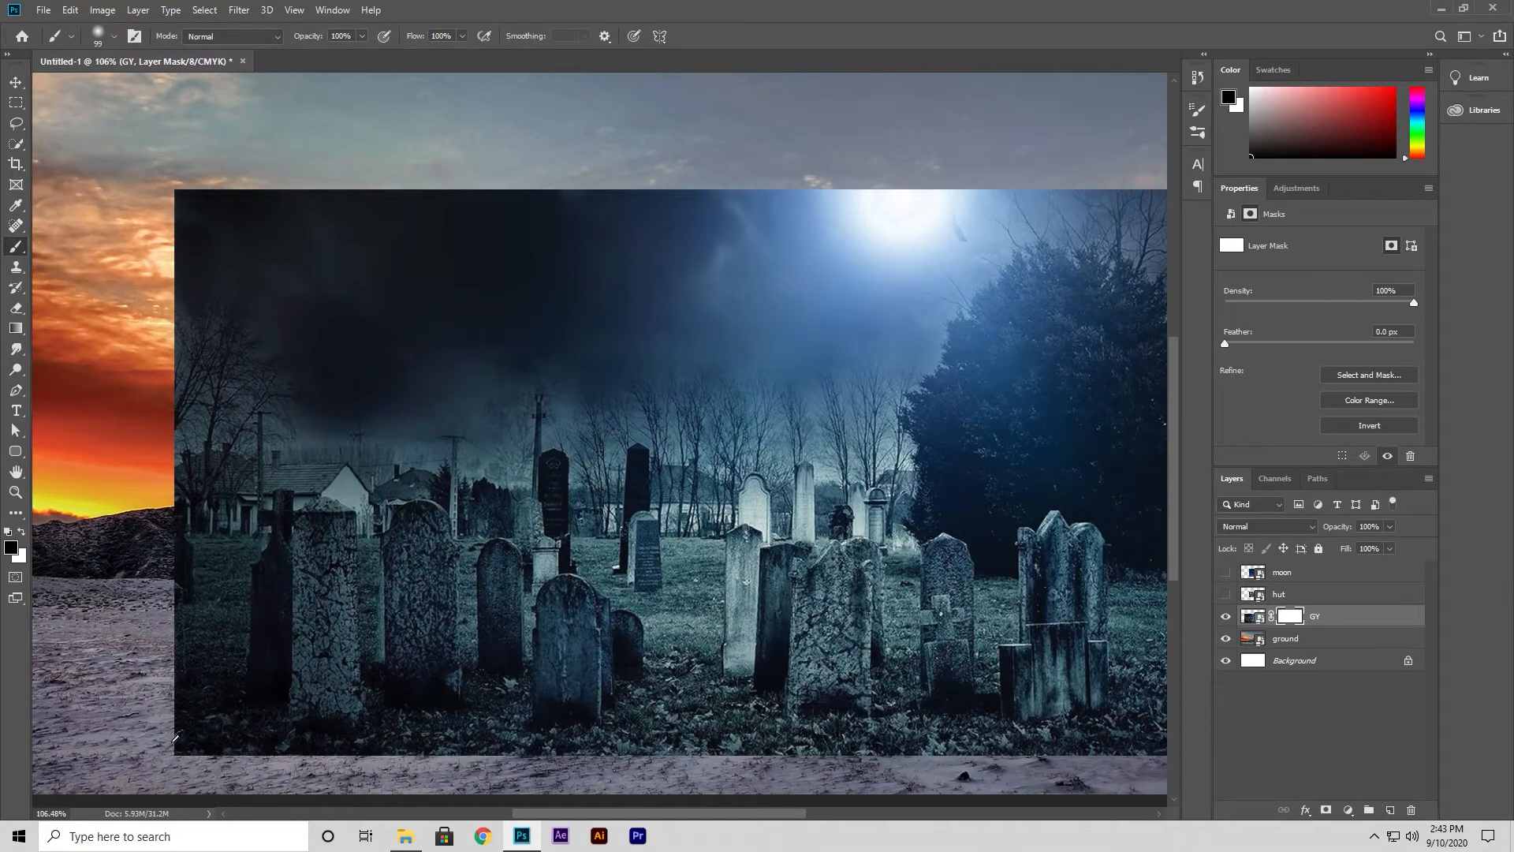
pyautogui.moveTo(147, 711)
pyautogui.mouseDown()
pyautogui.moveTo(213, 756)
pyautogui.moveTo(189, 722)
pyautogui.moveTo(234, 752)
pyautogui.moveTo(132, 614)
pyautogui.moveTo(145, 686)
pyautogui.moveTo(159, 485)
pyautogui.moveTo(141, 476)
pyautogui.moveTo(154, 591)
pyautogui.moveTo(166, 565)
pyautogui.moveTo(171, 585)
pyautogui.moveTo(189, 443)
pyautogui.moveTo(186, 659)
pyautogui.moveTo(170, 547)
pyautogui.moveTo(199, 399)
pyautogui.moveTo(160, 447)
pyautogui.moveTo(167, 366)
pyautogui.moveTo(147, 404)
pyautogui.moveTo(123, 297)
pyautogui.moveTo(185, 110)
pyautogui.moveTo(213, 218)
pyautogui.moveTo(198, 414)
pyautogui.moveTo(227, 446)
pyautogui.moveTo(297, 396)
pyautogui.moveTo(315, 411)
pyautogui.moveTo(230, 454)
pyautogui.moveTo(299, 400)
pyautogui.moveTo(384, 392)
pyautogui.moveTo(413, 405)
pyautogui.moveTo(319, 354)
pyautogui.moveTo(239, 336)
pyautogui.moveTo(246, 224)
pyautogui.moveTo(181, 173)
pyautogui.moveTo(254, 129)
pyautogui.moveTo(245, 107)
pyautogui.moveTo(685, 126)
pyautogui.moveTo(604, 110)
pyautogui.moveTo(369, 111)
pyautogui.moveTo(730, 110)
pyautogui.moveTo(656, 153)
pyautogui.moveTo(972, 128)
pyautogui.moveTo(992, 160)
pyautogui.moveTo(891, 191)
pyautogui.moveTo(826, 184)
pyautogui.moveTo(660, 217)
pyautogui.moveTo(580, 201)
pyautogui.moveTo(405, 213)
pyautogui.moveTo(387, 196)
pyautogui.moveTo(410, 281)
pyautogui.moveTo(343, 275)
pyautogui.moveTo(372, 300)
pyautogui.moveTo(577, 186)
pyautogui.moveTo(428, 170)
pyautogui.moveTo(496, 166)
pyautogui.moveTo(291, 193)
pyautogui.moveTo(552, 117)
pyautogui.moveTo(671, 101)
pyautogui.moveTo(120, 162)
pyautogui.moveTo(274, 224)
pyautogui.moveTo(423, 252)
pyautogui.moveTo(417, 236)
pyautogui.moveTo(460, 344)
pyautogui.moveTo(523, 236)
pyautogui.moveTo(669, 203)
pyautogui.moveTo(940, 222)
pyautogui.mouseUp()
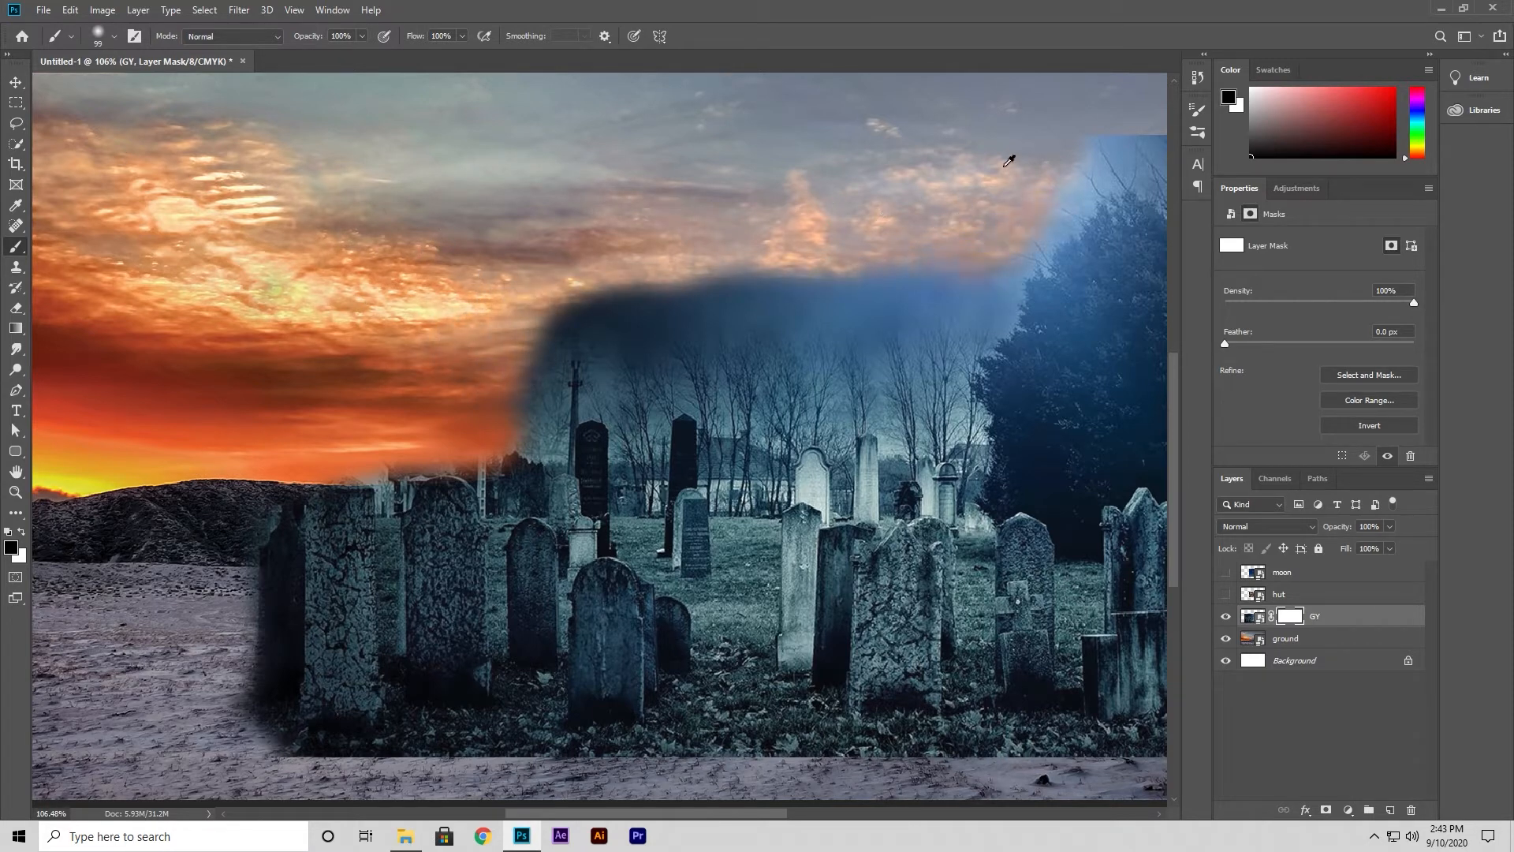
# Paint black on the GY mask to hide the sky around the large tree and blend the graveyard's lower edge into the snow.
pyautogui.moveTo(906, 427); pyautogui.dragTo(263, 489)
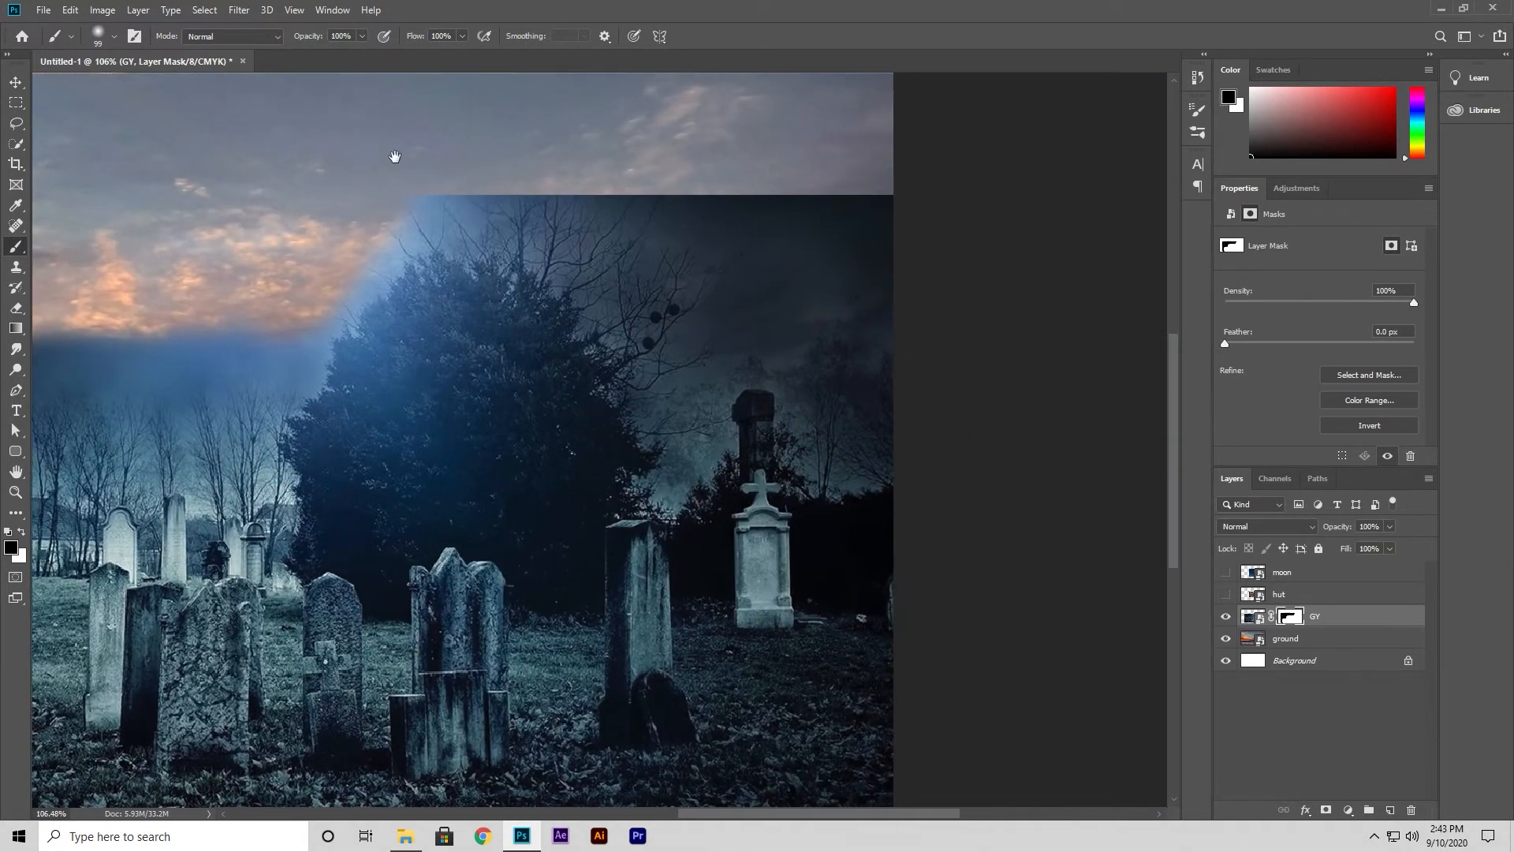
pyautogui.moveTo(378, 145)
pyautogui.mouseDown()
pyautogui.moveTo(533, 150)
pyautogui.moveTo(725, 184)
pyautogui.moveTo(603, 164)
pyautogui.moveTo(893, 165)
pyautogui.moveTo(682, 182)
pyautogui.moveTo(750, 219)
pyautogui.moveTo(772, 251)
pyautogui.moveTo(736, 253)
pyautogui.moveTo(738, 229)
pyautogui.moveTo(739, 265)
pyautogui.moveTo(766, 270)
pyautogui.moveTo(855, 229)
pyautogui.moveTo(852, 255)
pyautogui.moveTo(904, 288)
pyautogui.moveTo(792, 257)
pyautogui.moveTo(685, 202)
pyautogui.moveTo(726, 238)
pyautogui.moveTo(662, 184)
pyautogui.moveTo(530, 150)
pyautogui.mouseUp()
pyautogui.moveTo(717, 590); pyautogui.dragTo(787, 297)
pyautogui.moveTo(943, 452)
pyautogui.mouseDown()
pyautogui.moveTo(880, 484)
pyautogui.moveTo(865, 469)
pyautogui.moveTo(711, 502)
pyautogui.moveTo(164, 503)
pyautogui.moveTo(52, 485)
pyautogui.moveTo(189, 528)
pyautogui.mouseUp()
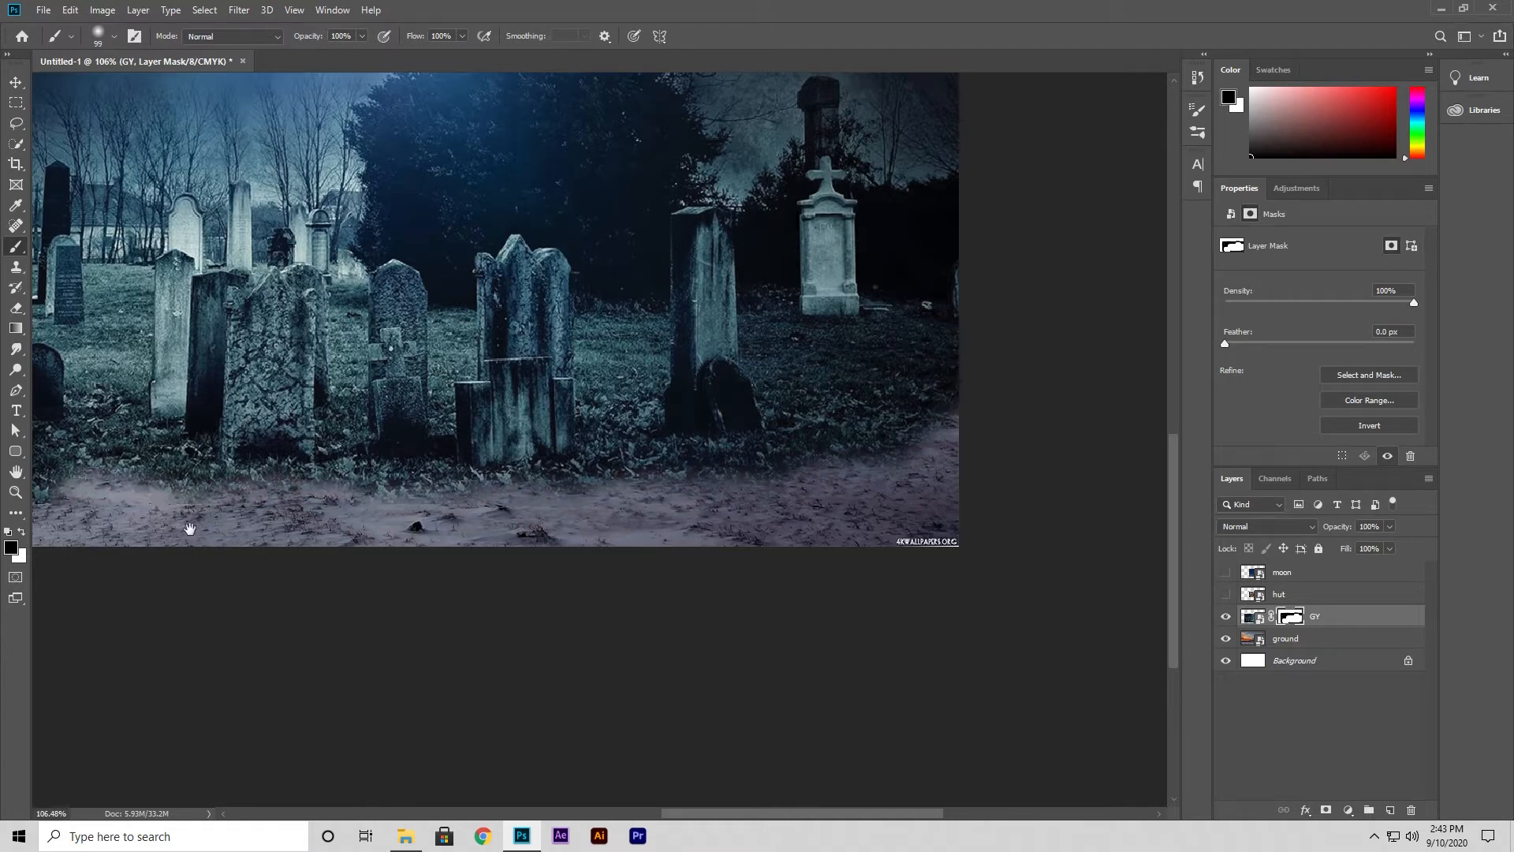
pyautogui.moveTo(323, 537); pyautogui.dragTo(919, 531)
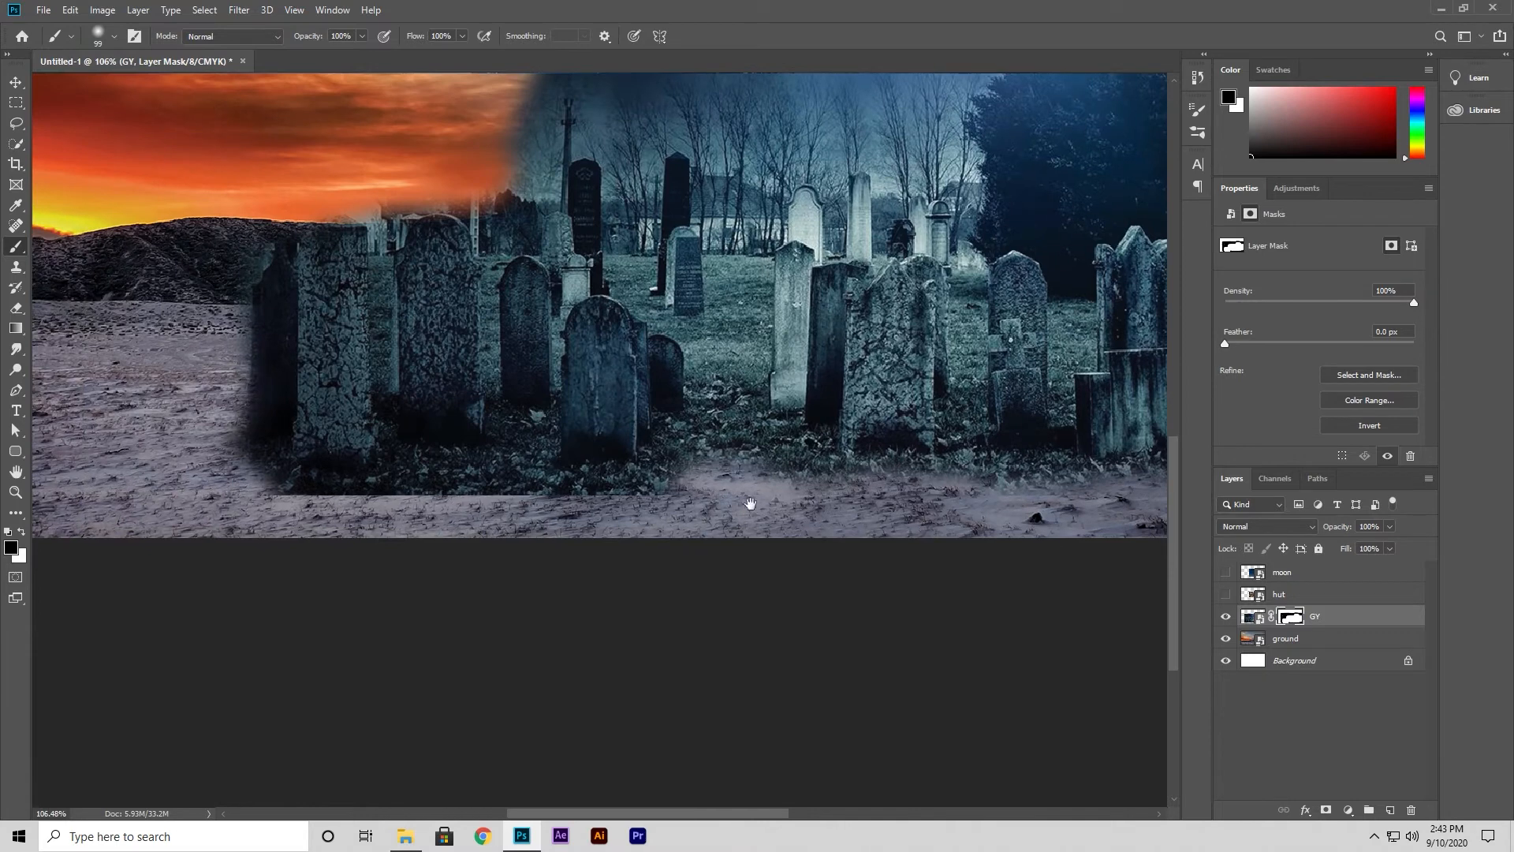
pyautogui.moveTo(230, 473)
pyautogui.mouseDown()
pyautogui.moveTo(409, 511)
pyautogui.moveTo(532, 494)
pyautogui.moveTo(431, 490)
pyautogui.moveTo(793, 486)
pyautogui.moveTo(346, 492)
pyautogui.moveTo(170, 437)
pyautogui.moveTo(196, 406)
pyautogui.moveTo(256, 485)
pyautogui.mouseUp()
pyautogui.hotkey('ctrl', '0')
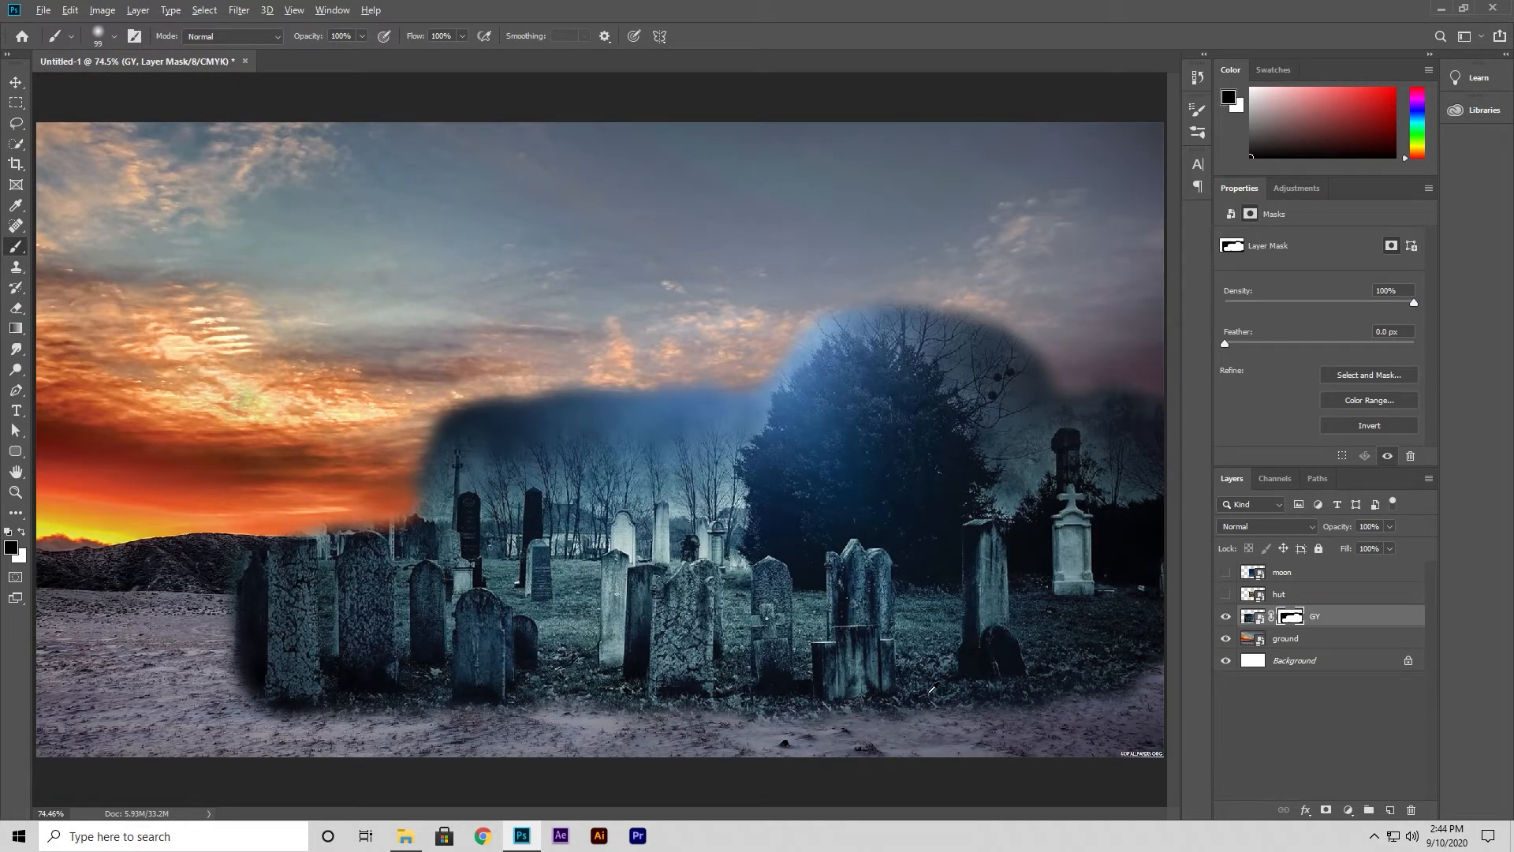
pyautogui.scroll(-1, 928, 695)
# Move the GY graveyard image with Free Transform to X -0.31 in and Y 4.12 in.
pyautogui.click(15, 82)
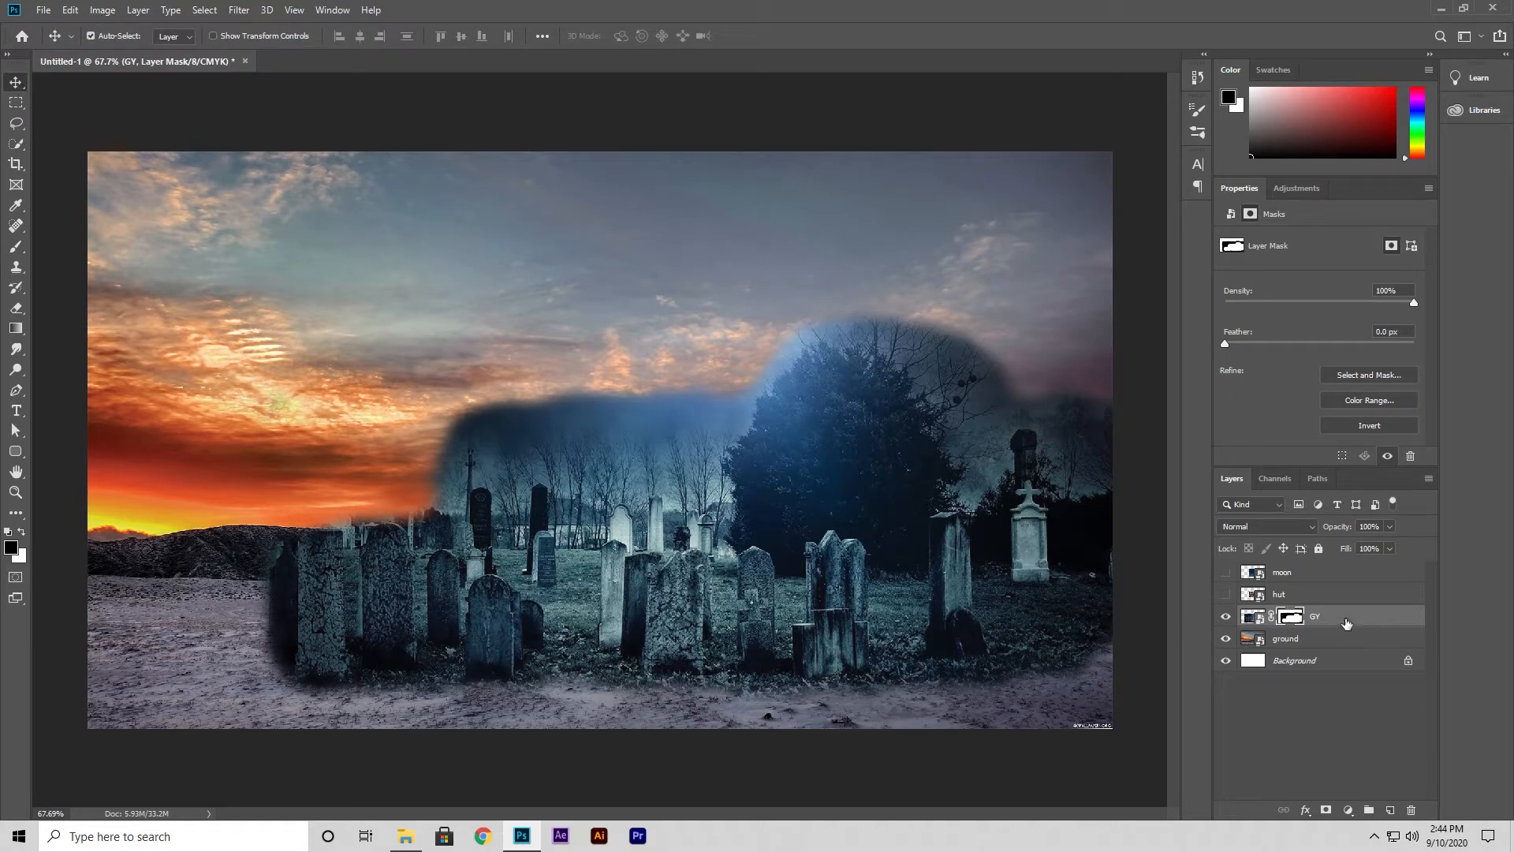
pyautogui.click(1254, 617)
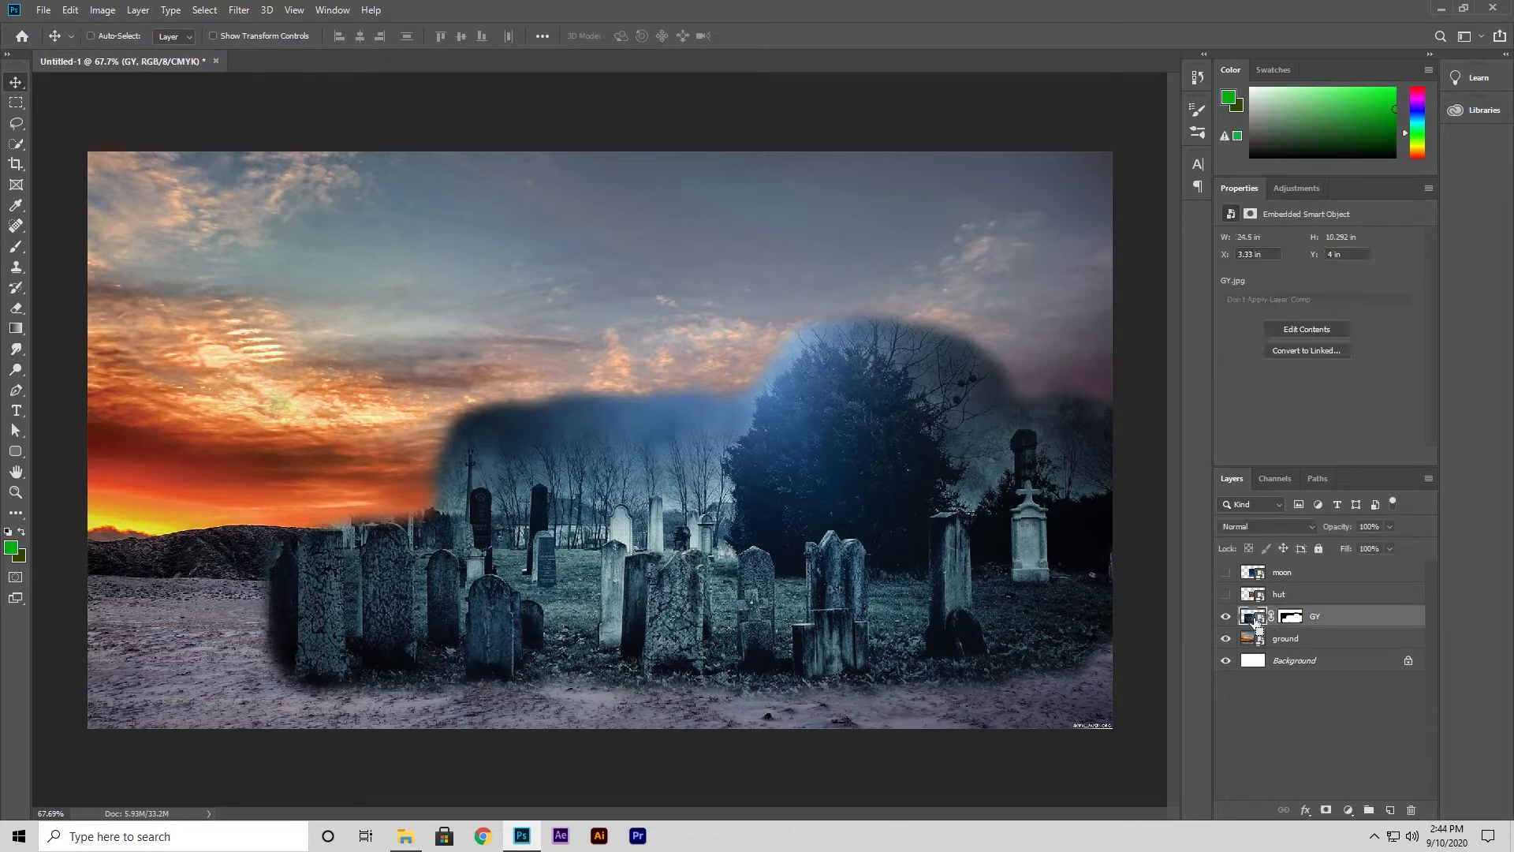
pyautogui.hotkey('ctrl', 't')
pyautogui.moveTo(903, 598); pyautogui.dragTo(763, 603)
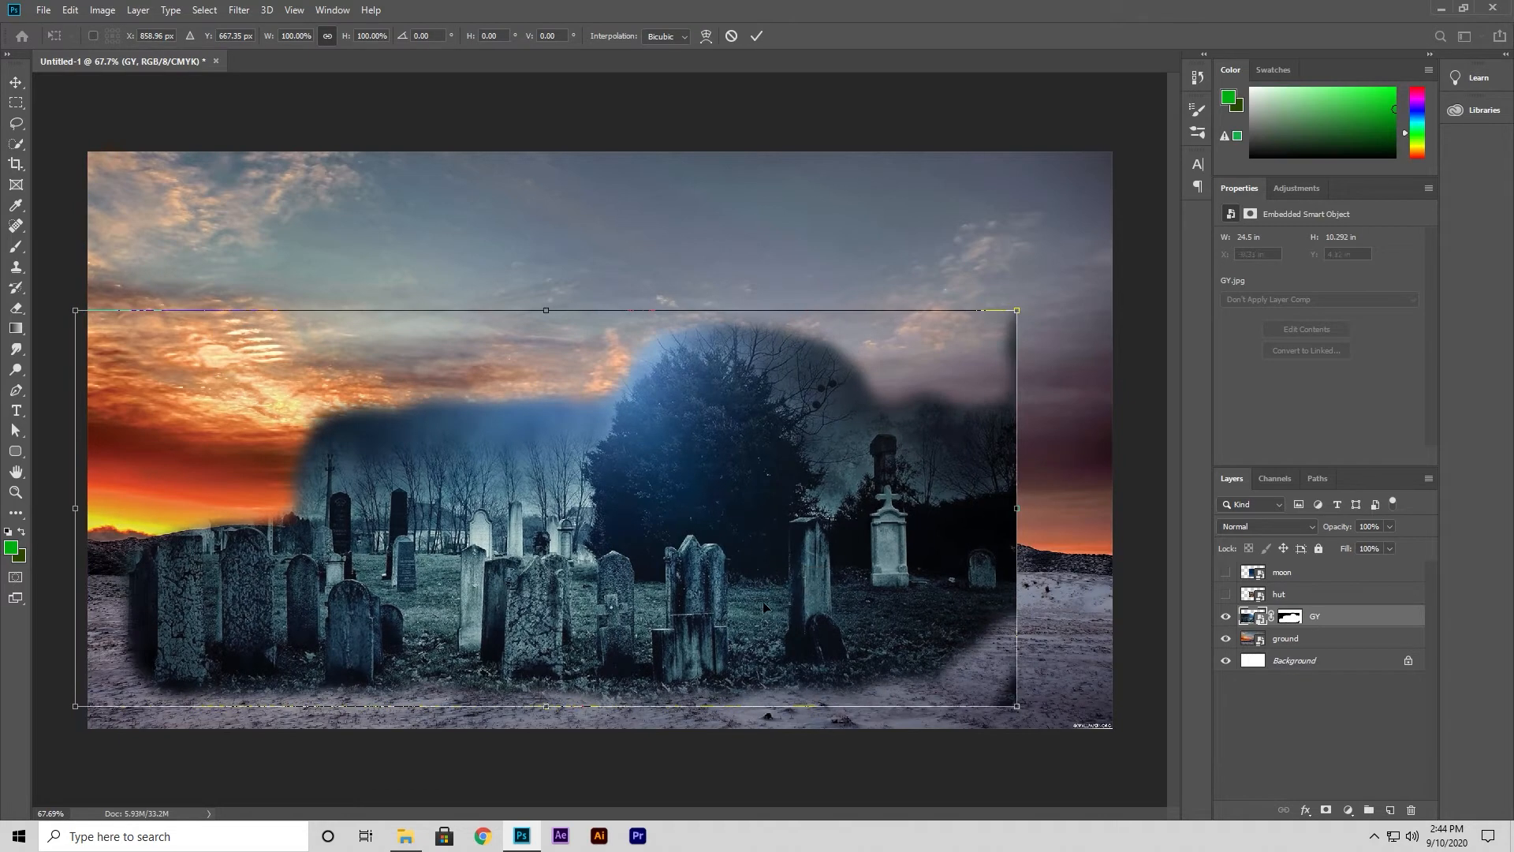
pyautogui.click(755, 37)
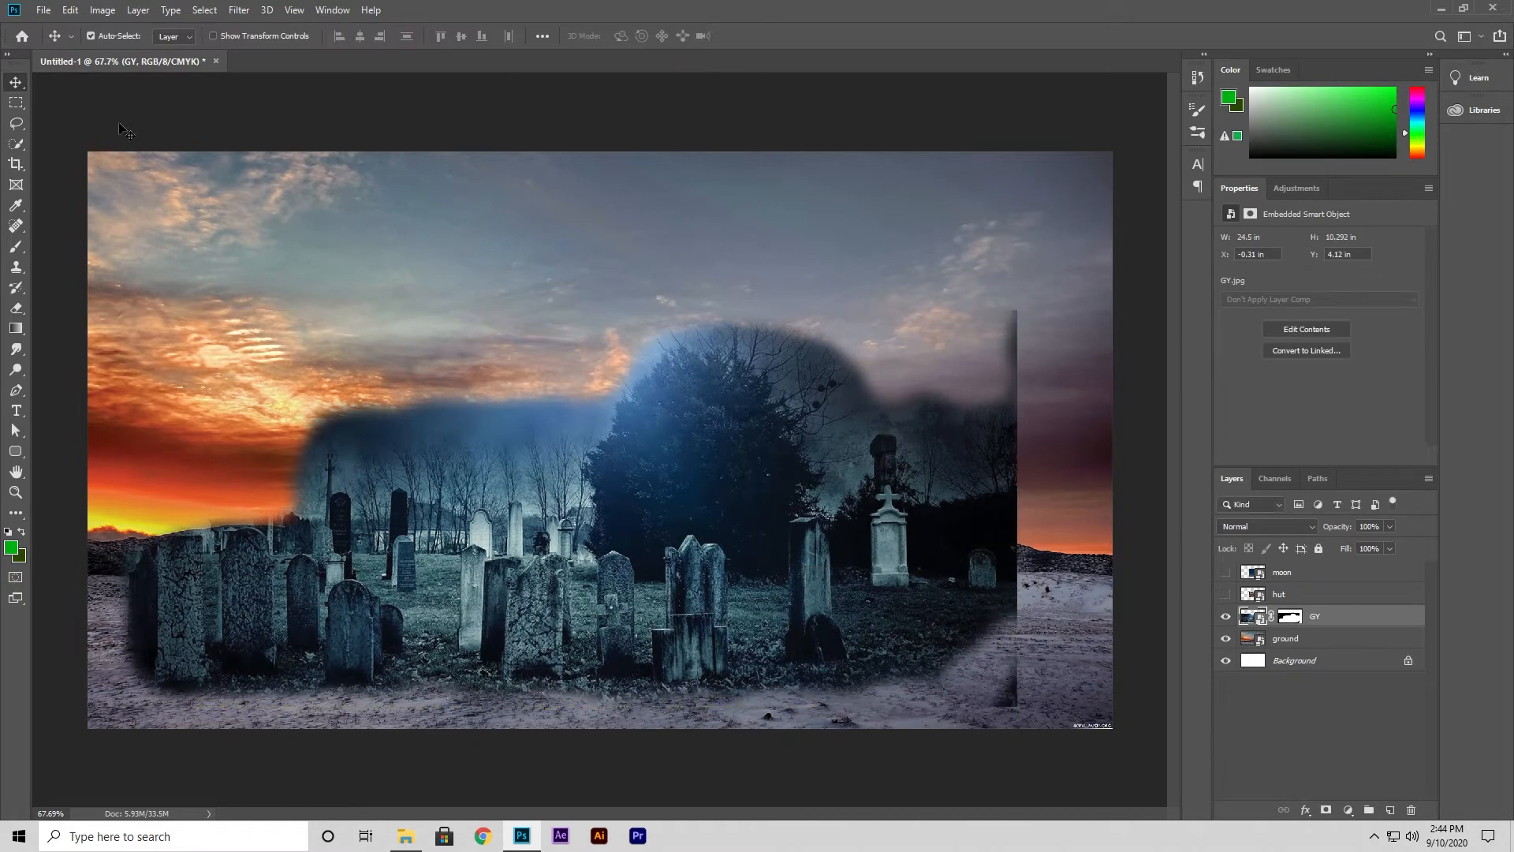
# Paint black on the GY mask to hide the graveyard's hard right edge beside the white cross monument.
pyautogui.click(1288, 622)
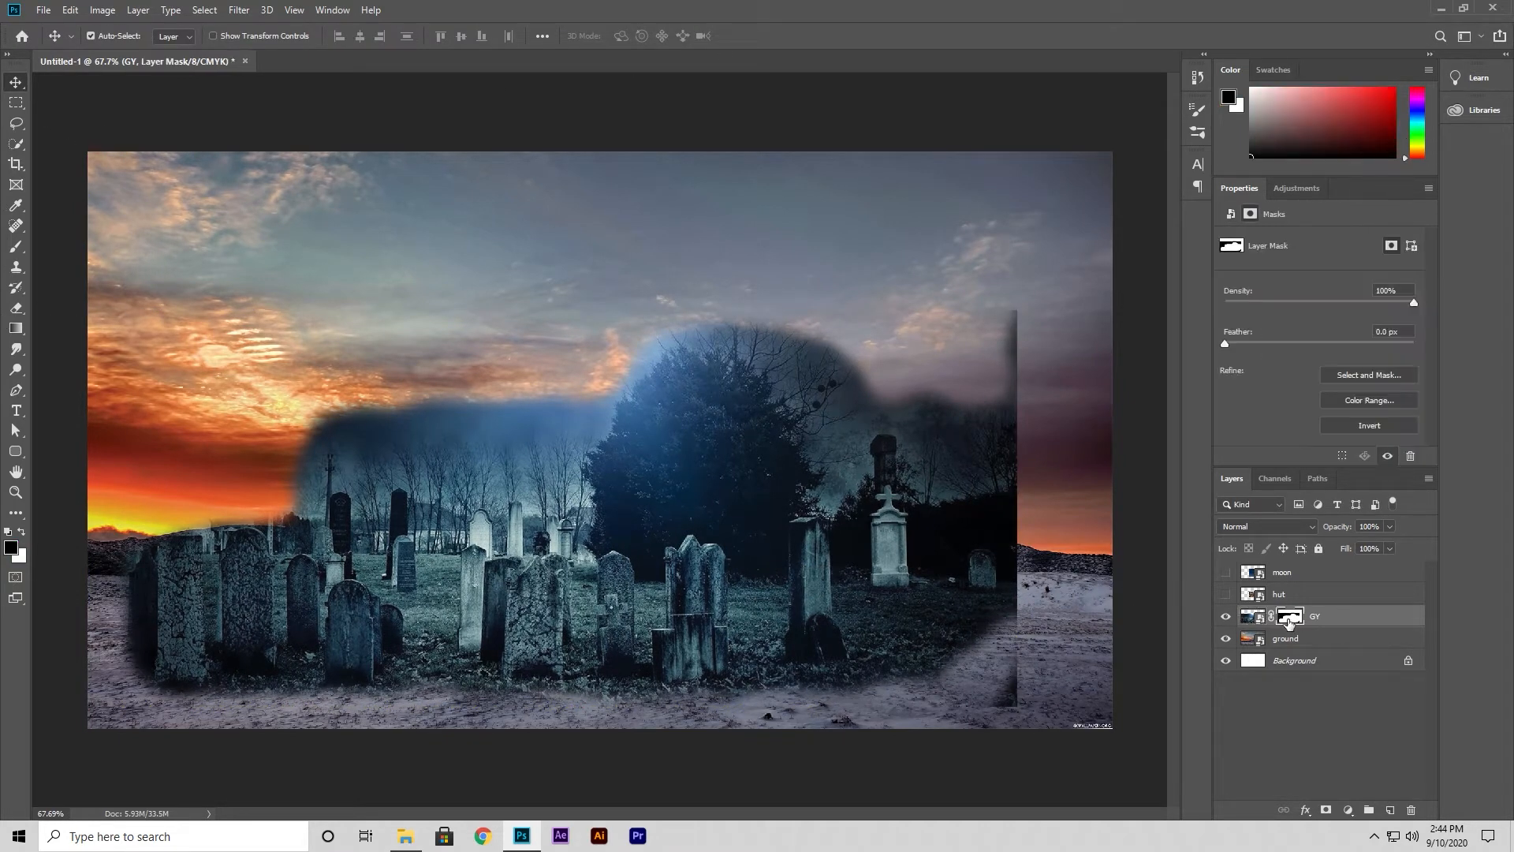
pyautogui.click(16, 246)
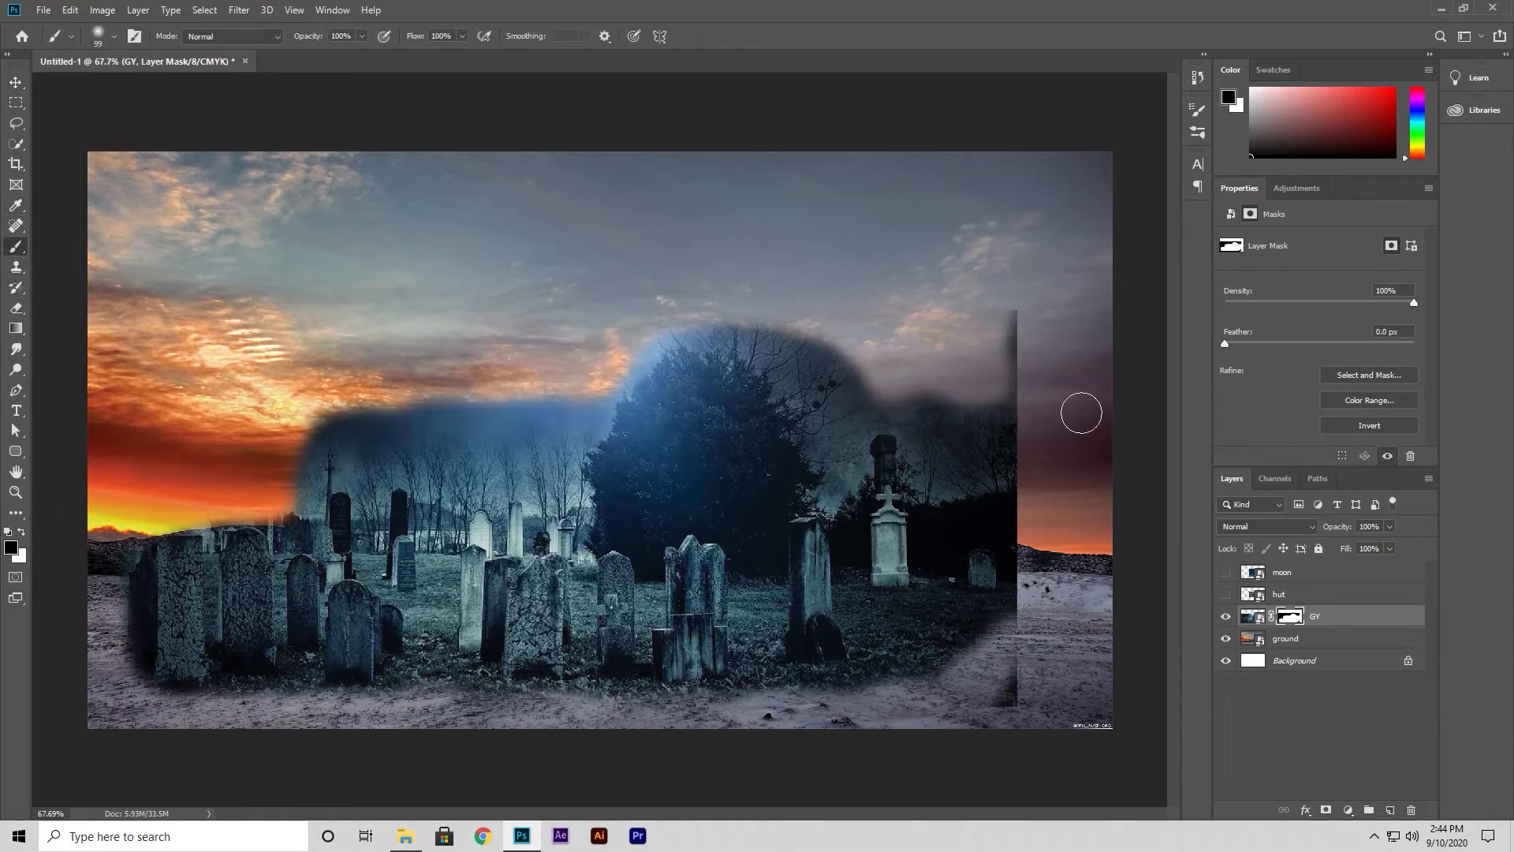
pyautogui.moveTo(1009, 311)
pyautogui.mouseDown()
pyautogui.moveTo(1016, 345)
pyautogui.moveTo(979, 304)
pyautogui.moveTo(1040, 406)
pyautogui.moveTo(1000, 340)
pyautogui.moveTo(1027, 446)
pyautogui.moveTo(1003, 471)
pyautogui.moveTo(989, 416)
pyautogui.moveTo(955, 387)
pyautogui.moveTo(982, 439)
pyautogui.moveTo(911, 394)
pyautogui.moveTo(945, 476)
pyautogui.moveTo(965, 462)
pyautogui.moveTo(973, 530)
pyautogui.moveTo(1012, 490)
pyautogui.moveTo(1034, 585)
pyautogui.moveTo(1023, 692)
pyautogui.moveTo(1009, 707)
pyautogui.moveTo(1036, 534)
pyautogui.moveTo(1009, 610)
pyautogui.moveTo(991, 554)
pyautogui.moveTo(992, 611)
pyautogui.moveTo(916, 681)
pyautogui.moveTo(1010, 594)
pyautogui.mouseUp()
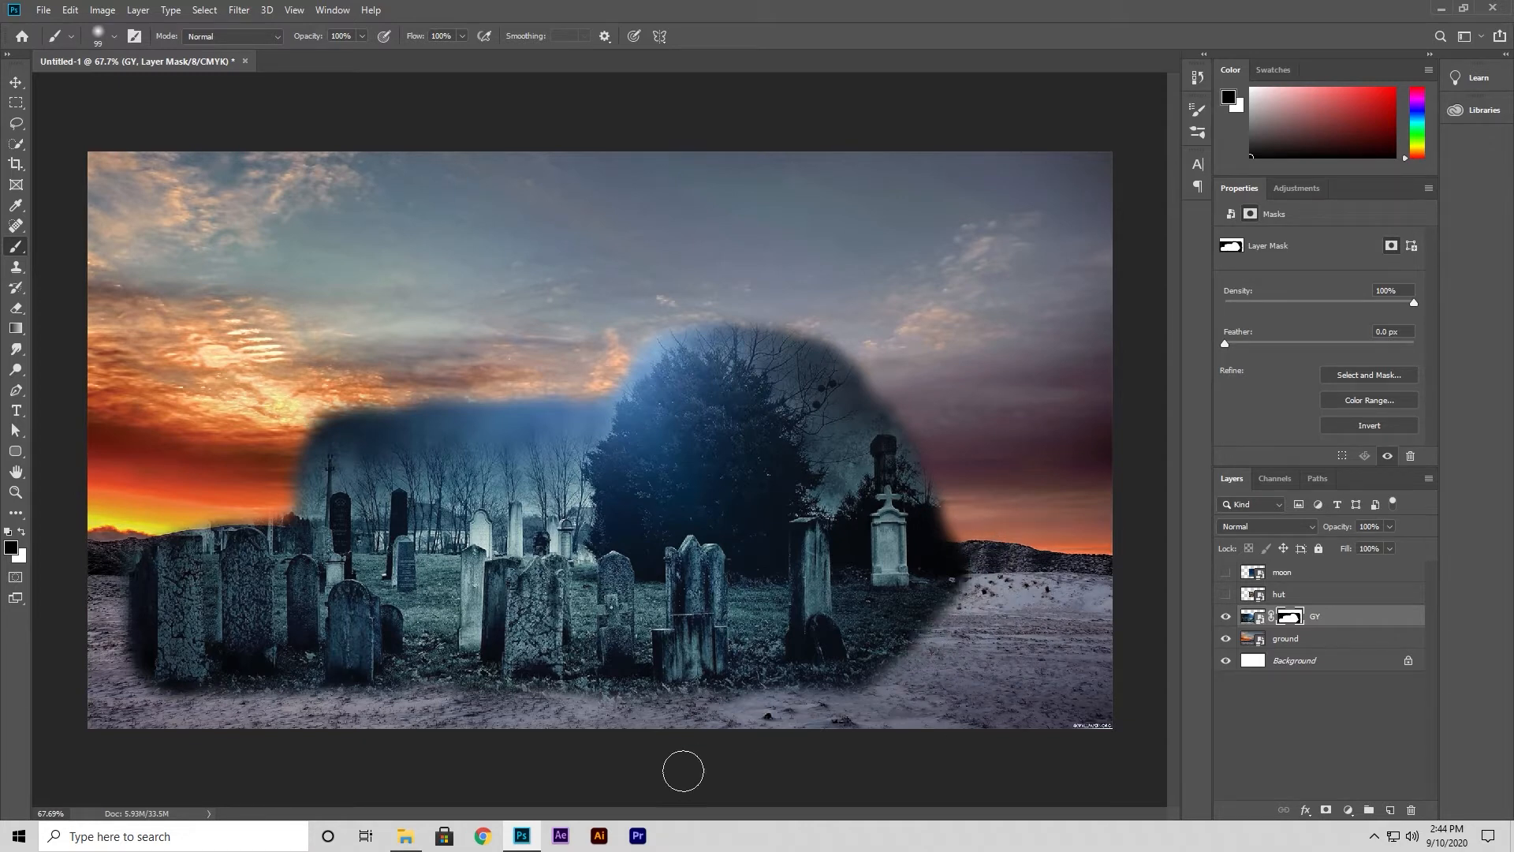
# Hide the Background and GY layers so that only the ground layer remains visible.
pyautogui.click(16, 83)
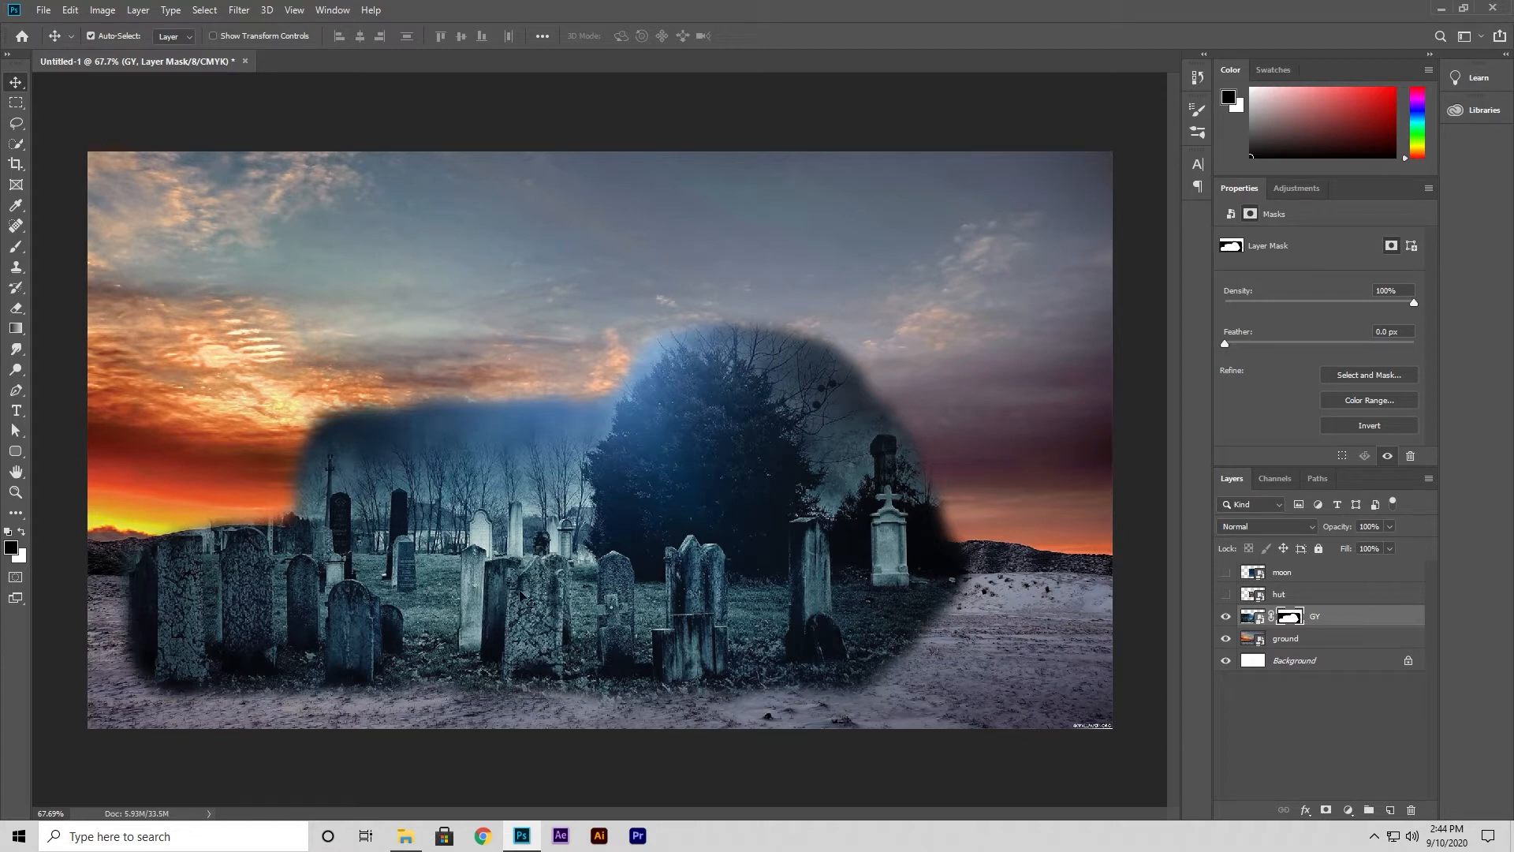
pyautogui.click(1355, 624)
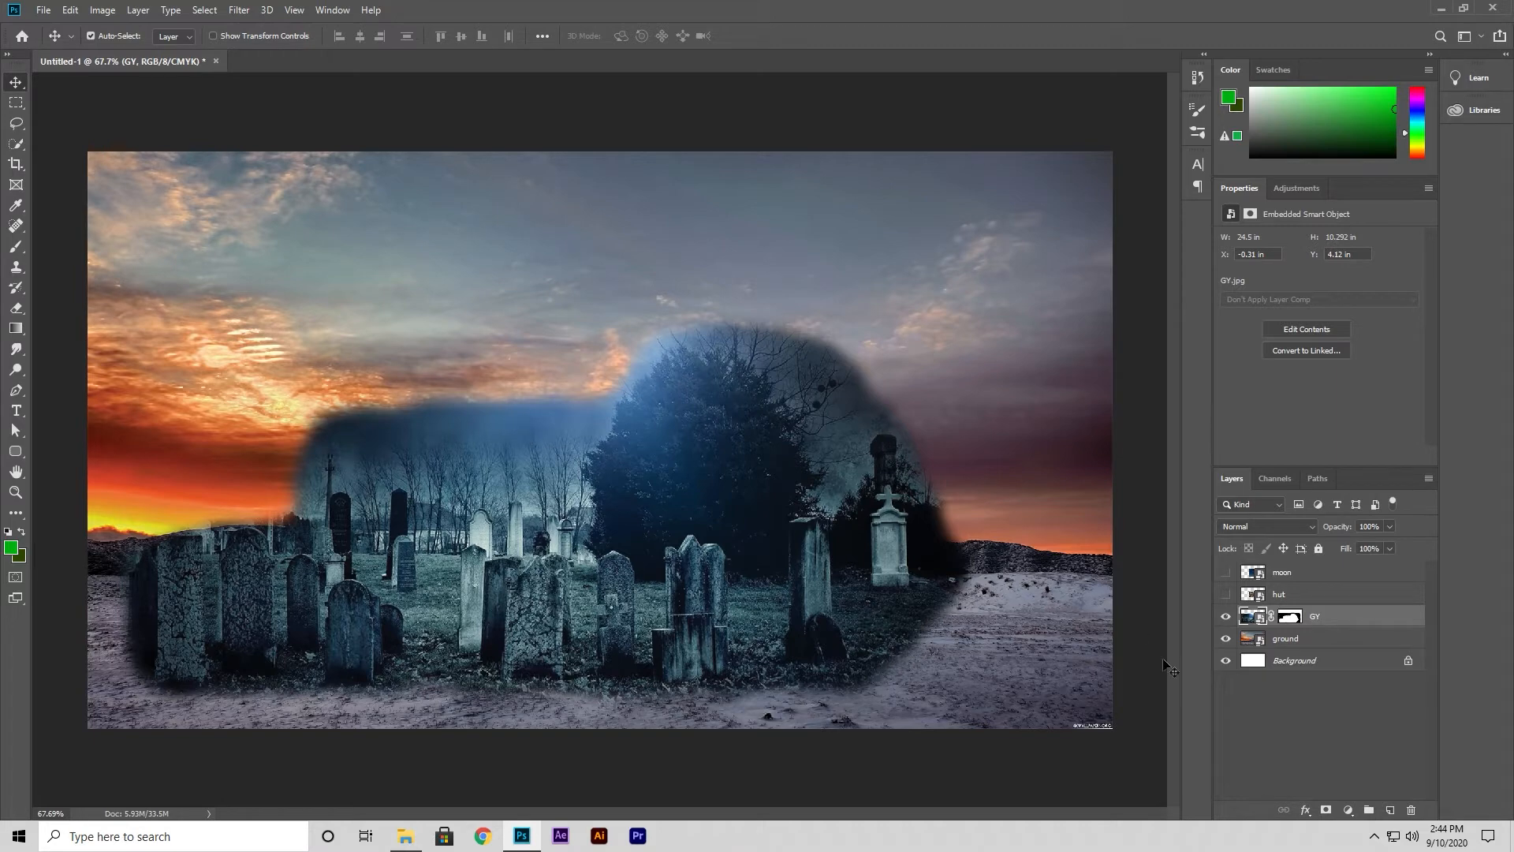
pyautogui.click(1225, 660)
pyautogui.click(1225, 616)
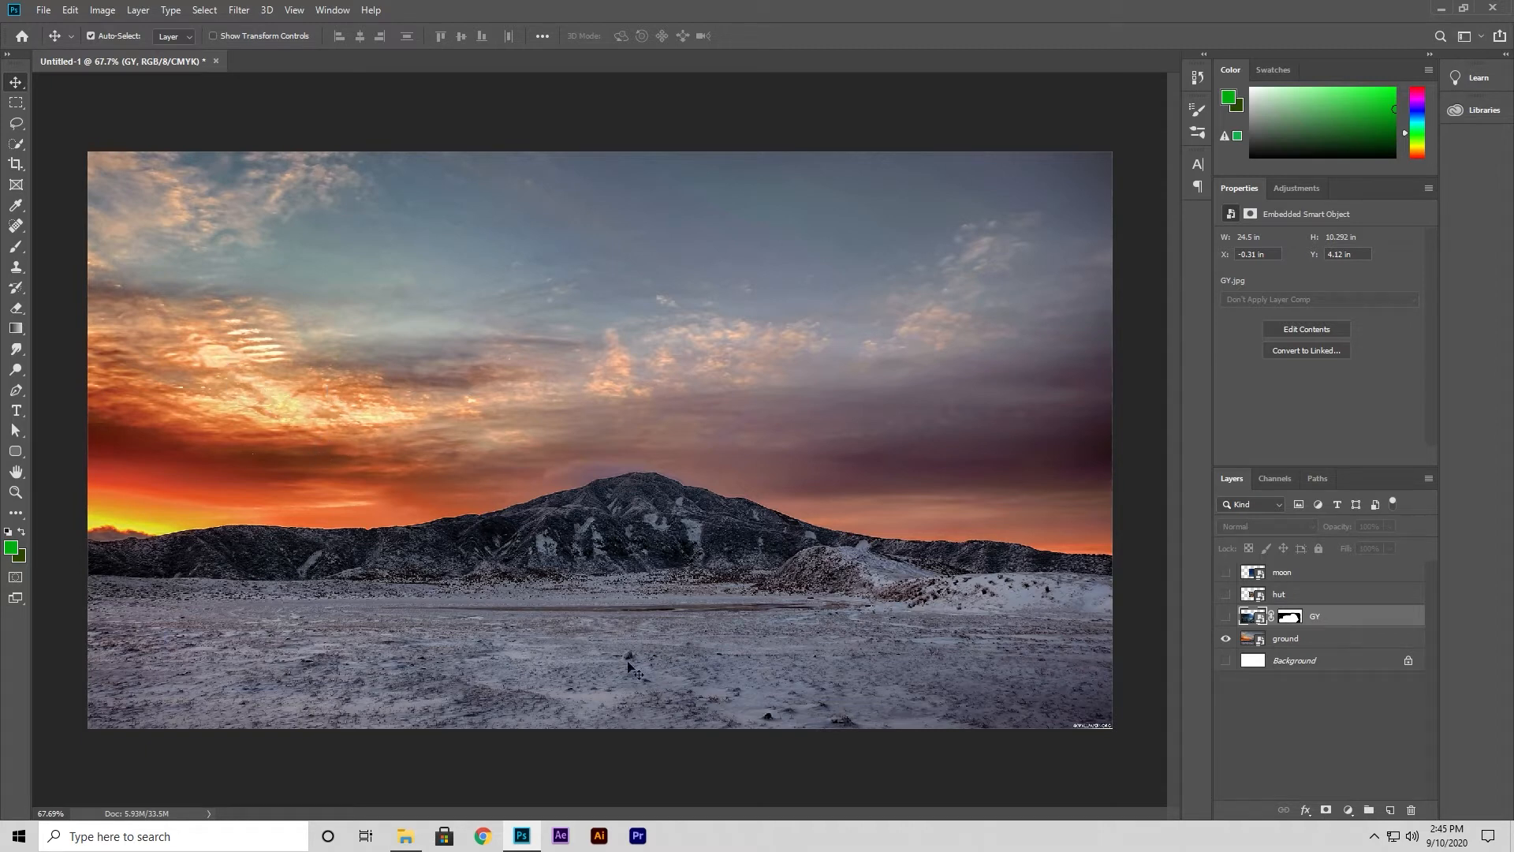
# Open Levels on the ground layer, try an RGB output white level of 148, and restore it to 255.
pyautogui.click(1324, 642)
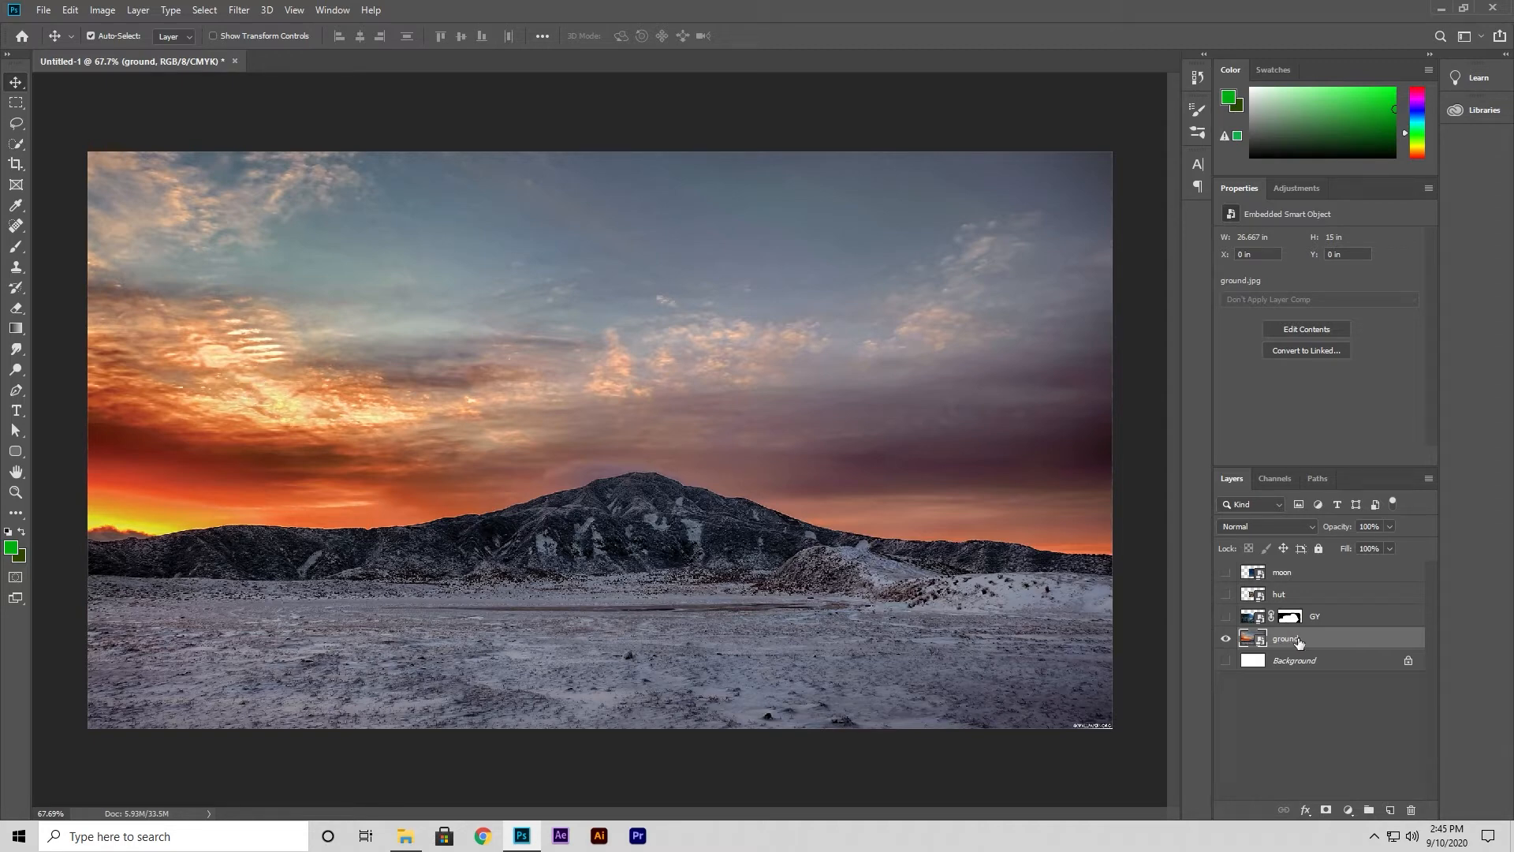
pyautogui.click(108, 13)
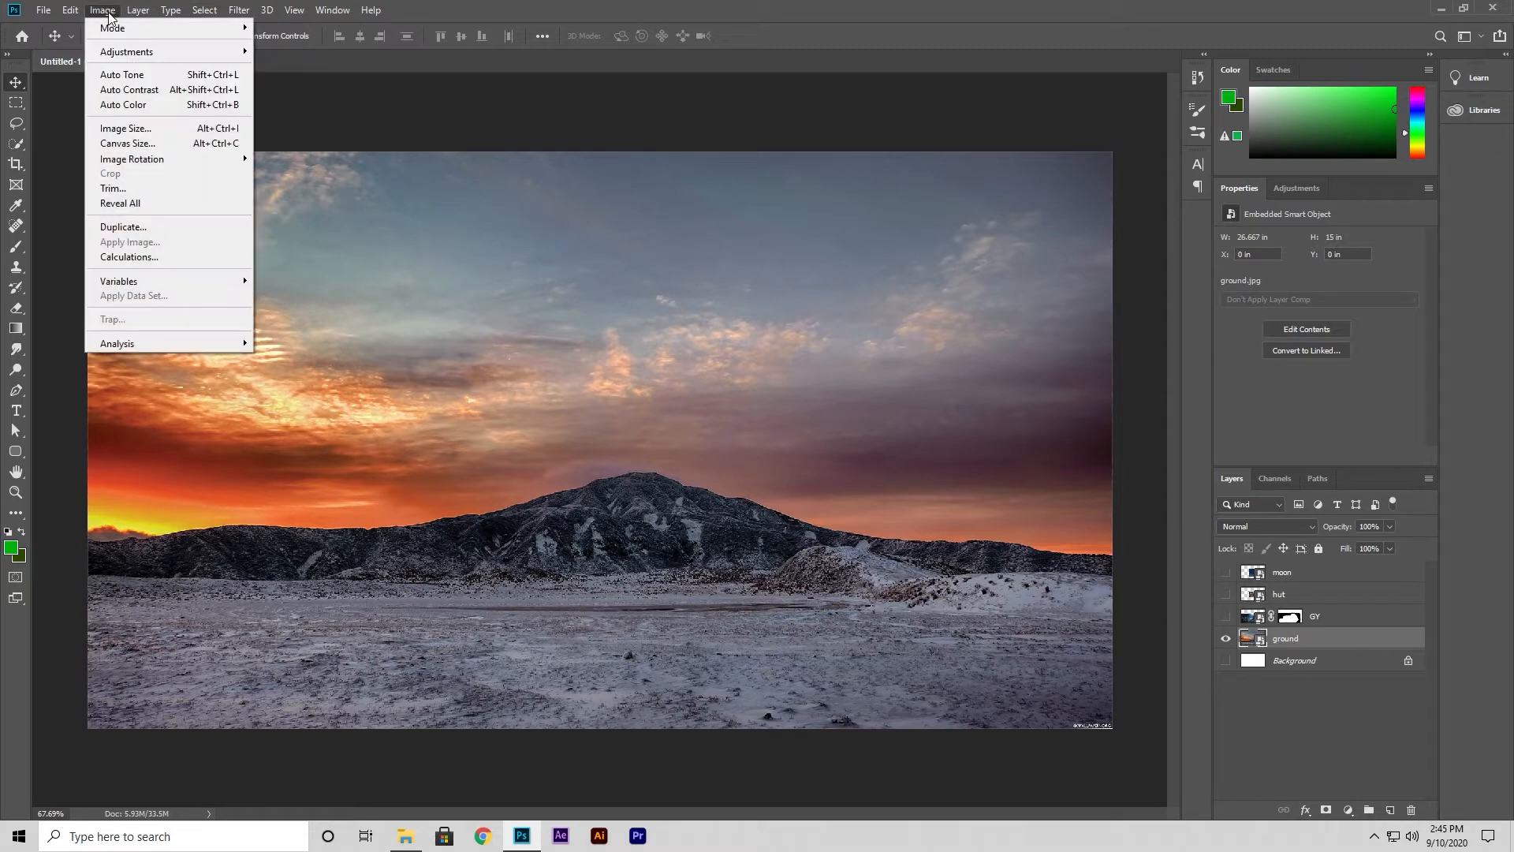
pyautogui.moveTo(116, 54)
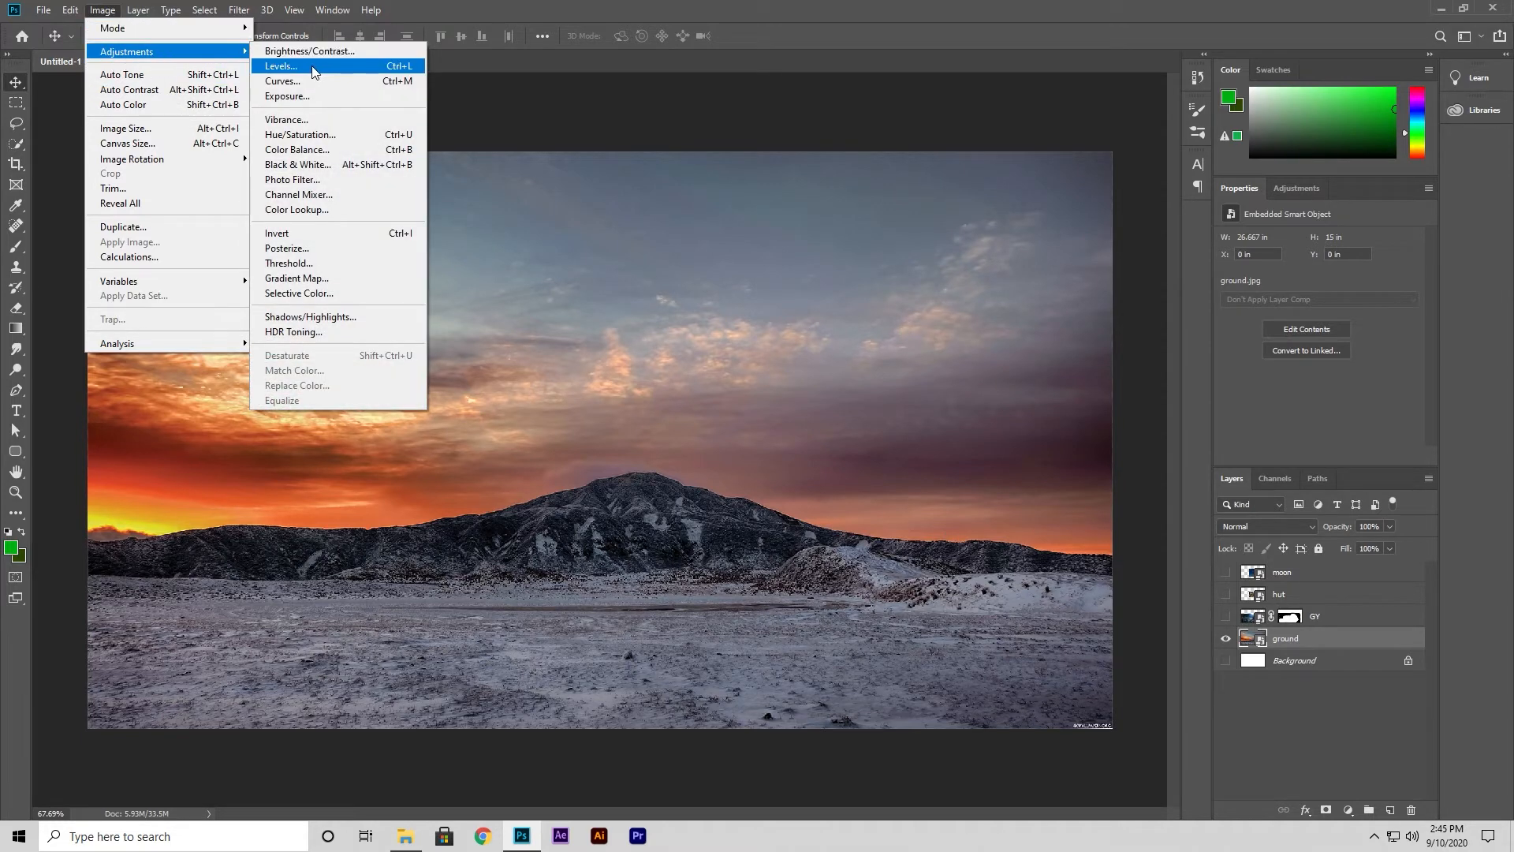
pyautogui.click(363, 68)
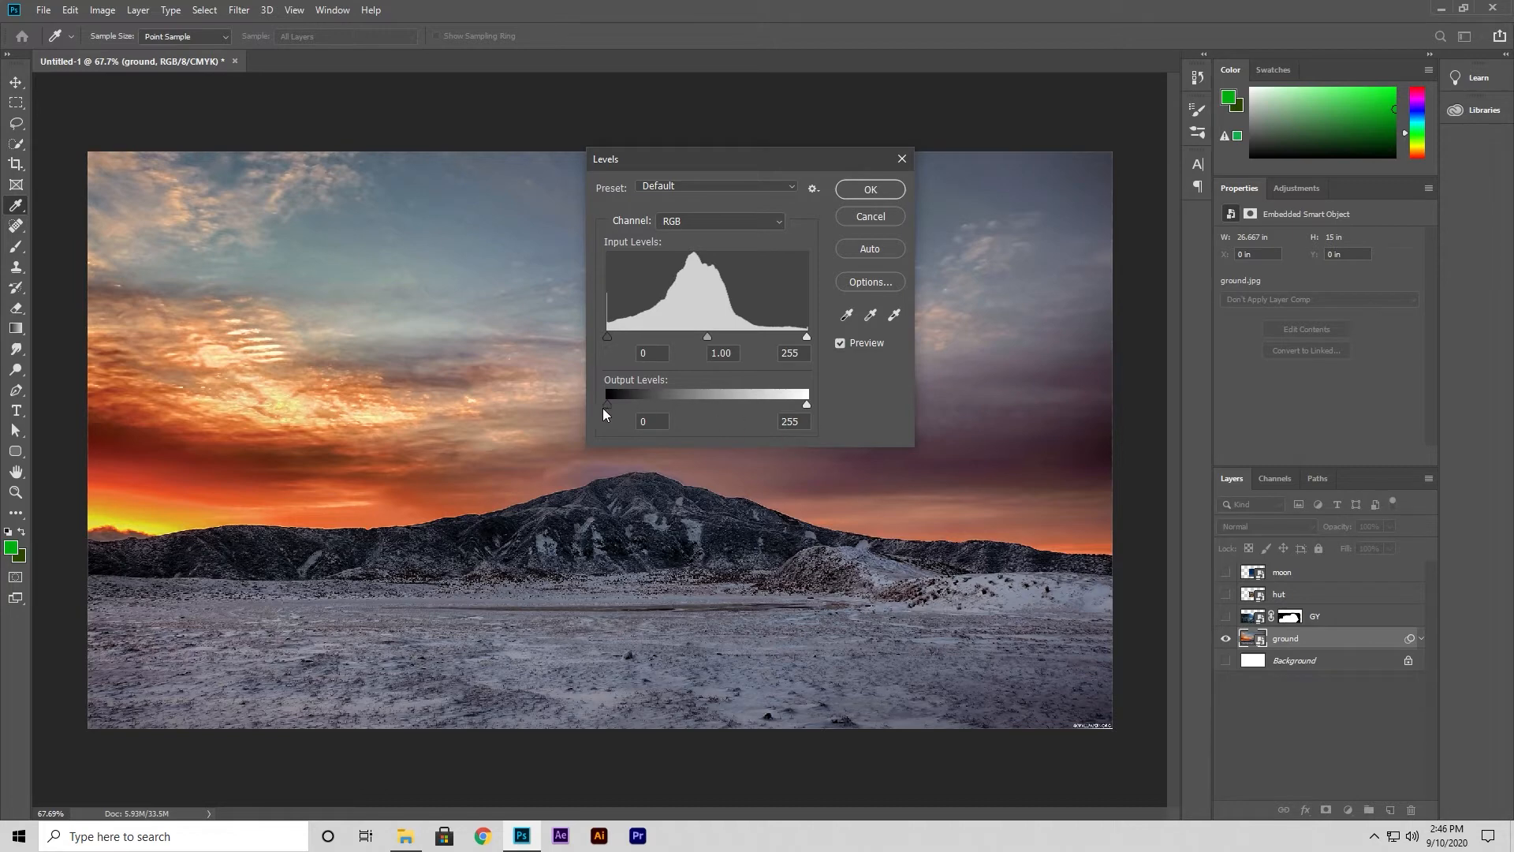
pyautogui.moveTo(608, 407)
pyautogui.mouseDown()
pyautogui.moveTo(657, 407)
pyautogui.moveTo(609, 407)
pyautogui.mouseUp()
pyautogui.moveTo(807, 406); pyautogui.dragTo(723, 406)
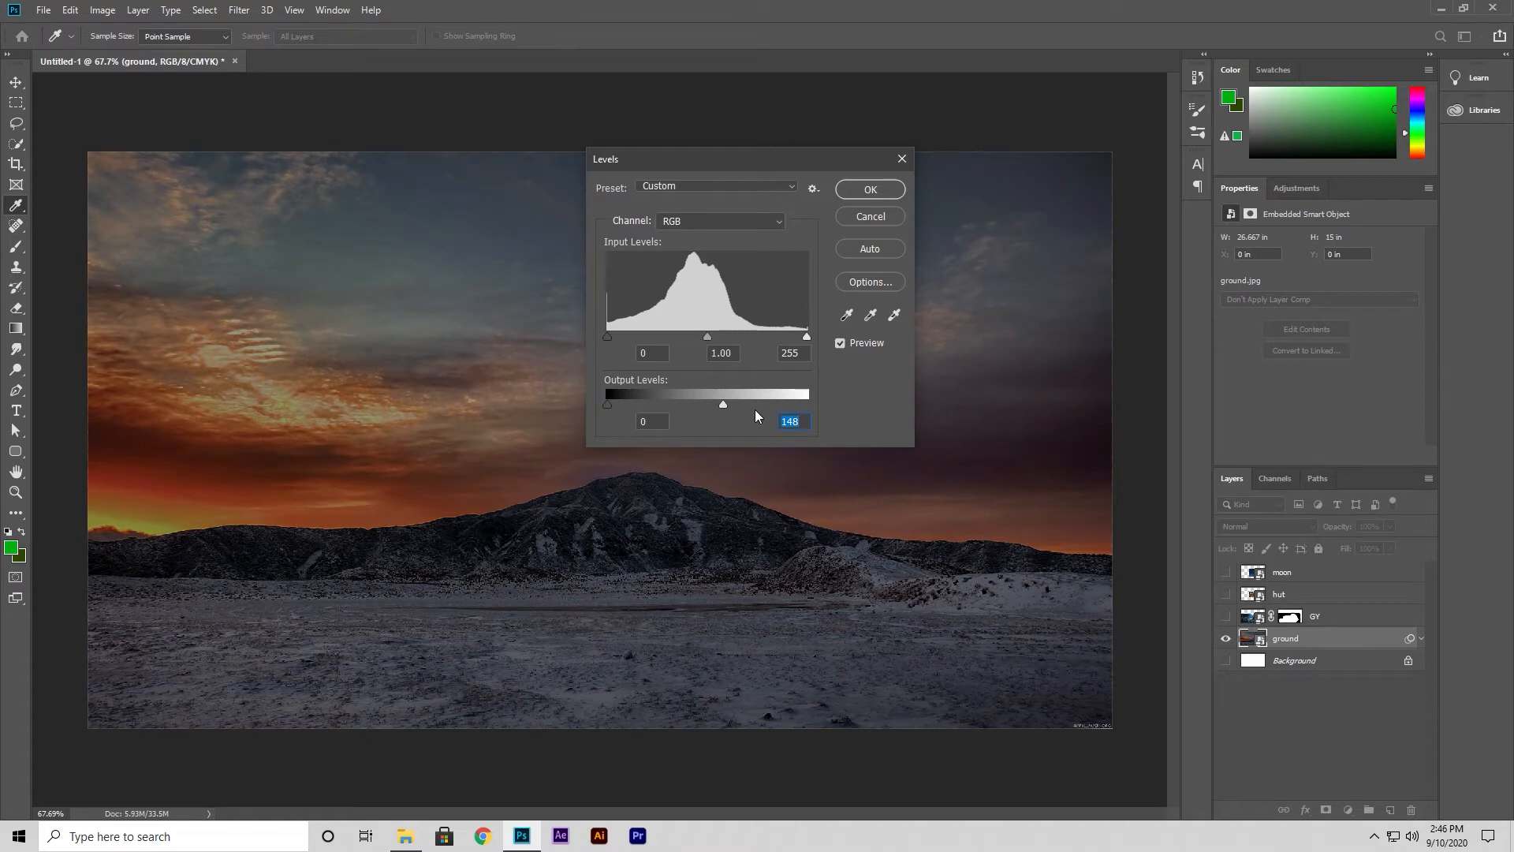
pyautogui.moveTo(722, 404); pyautogui.dragTo(807, 405)
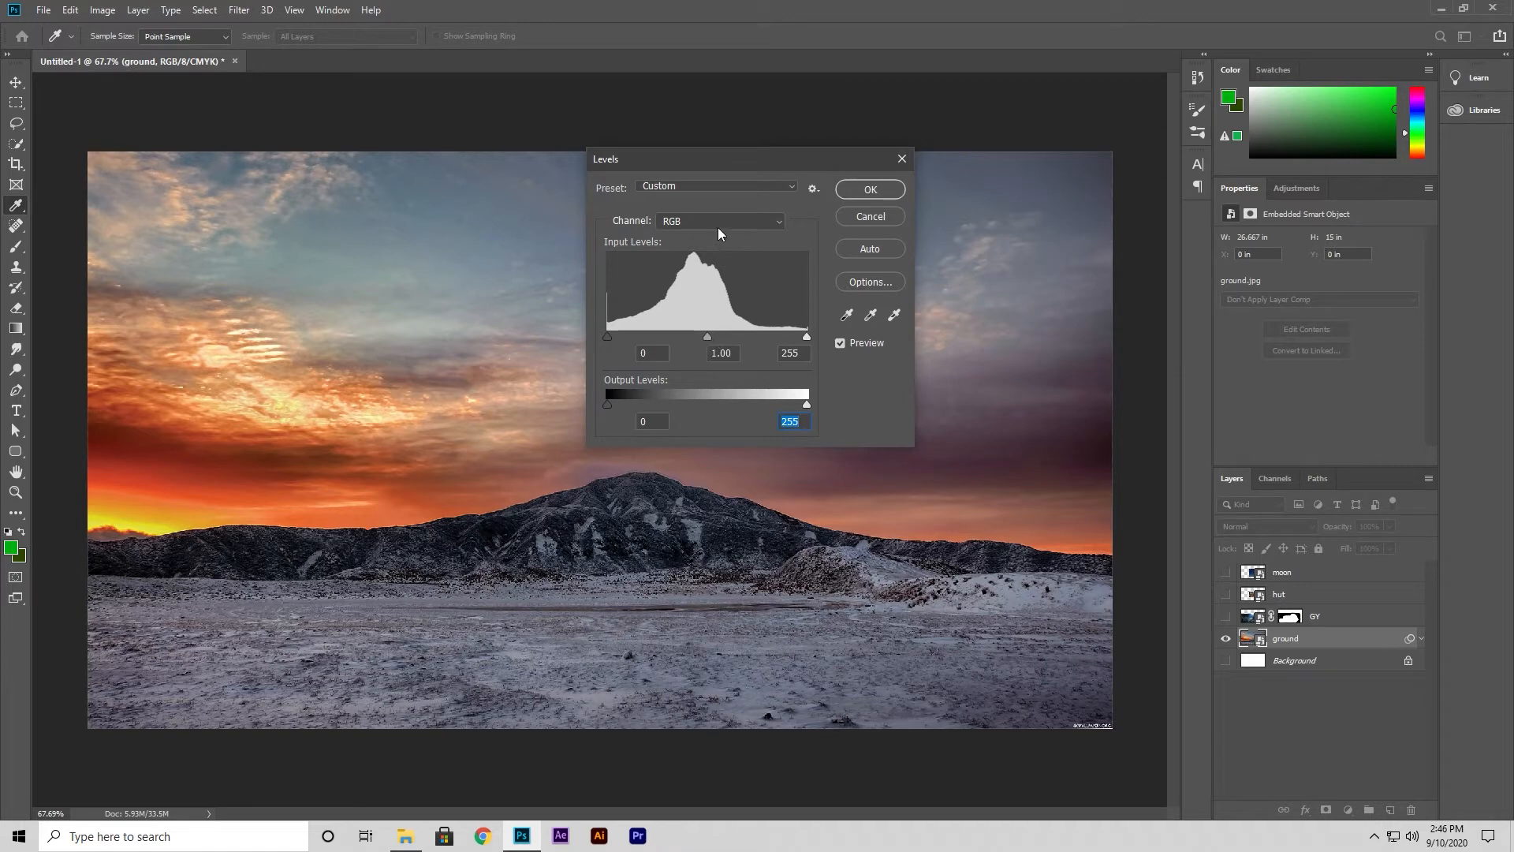
# Try Red channel output white levels of 153 and 130, restore 255, and close Levels without applying it.
pyautogui.click(754, 222)
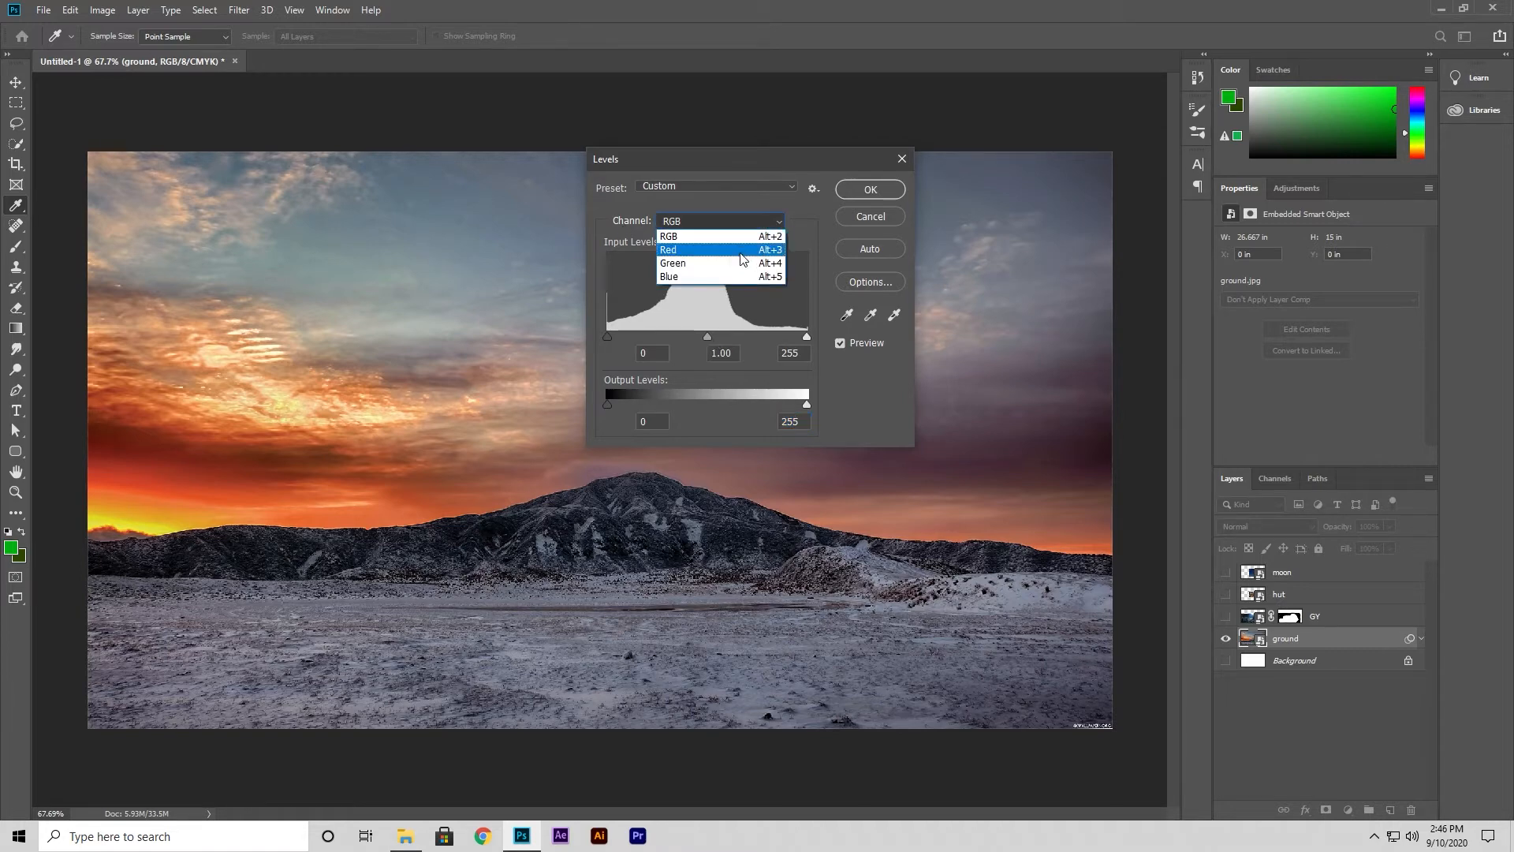
pyautogui.click(723, 253)
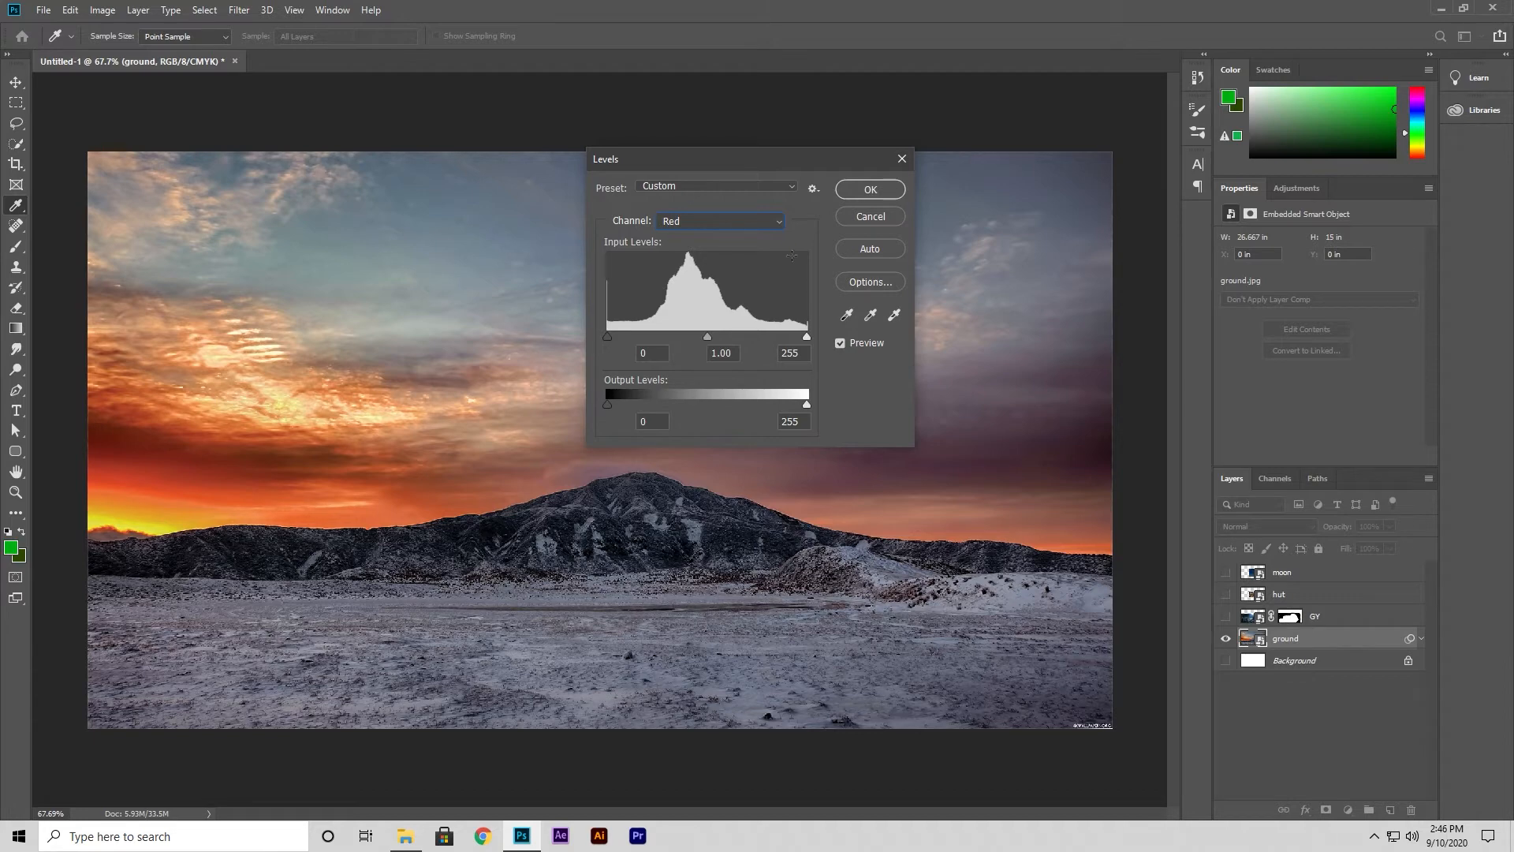
pyautogui.click(703, 222)
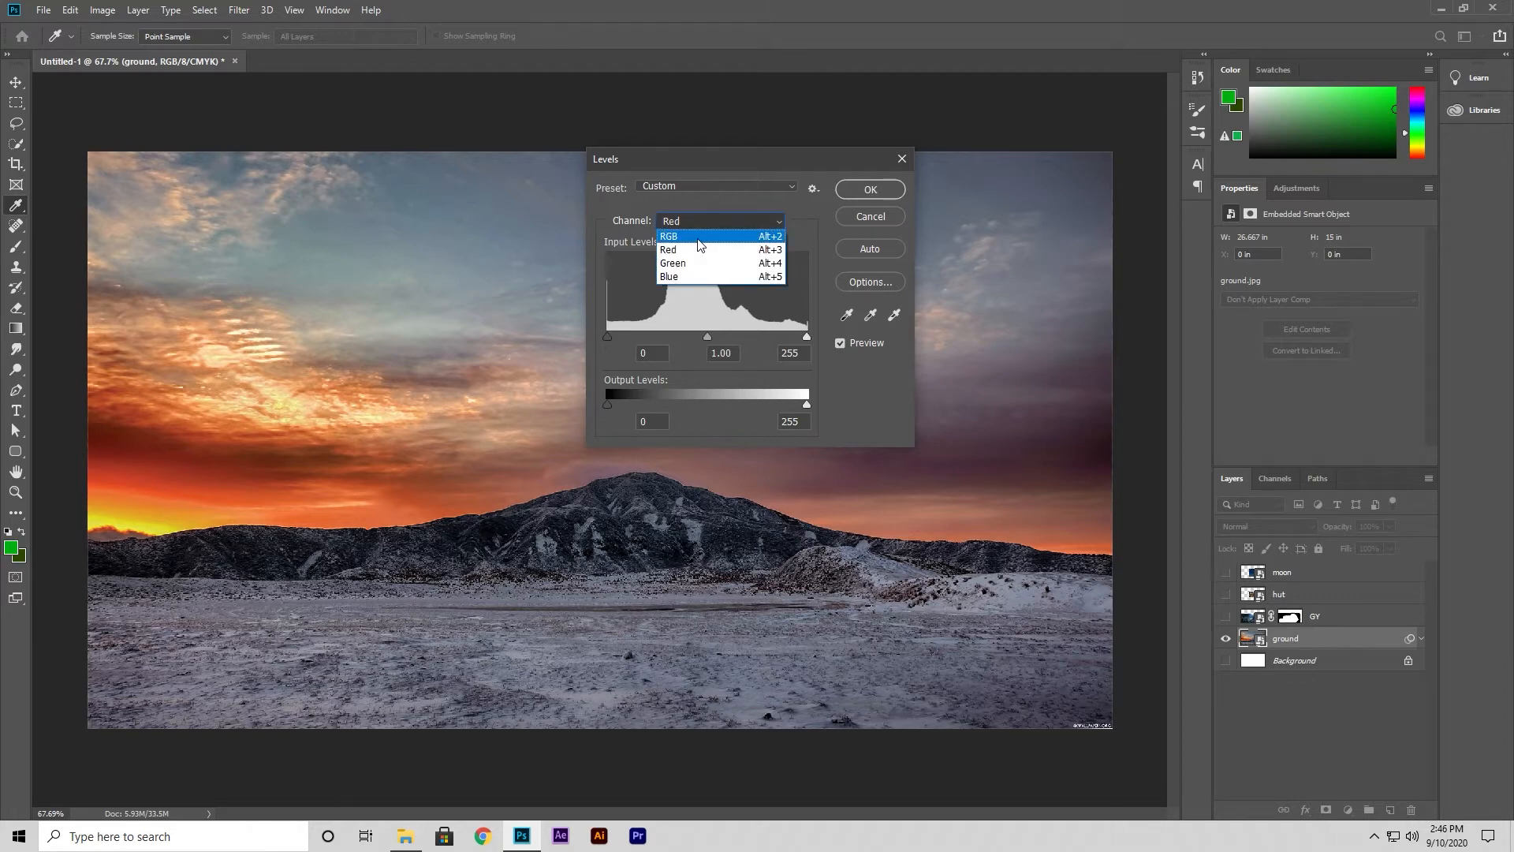
pyautogui.click(698, 251)
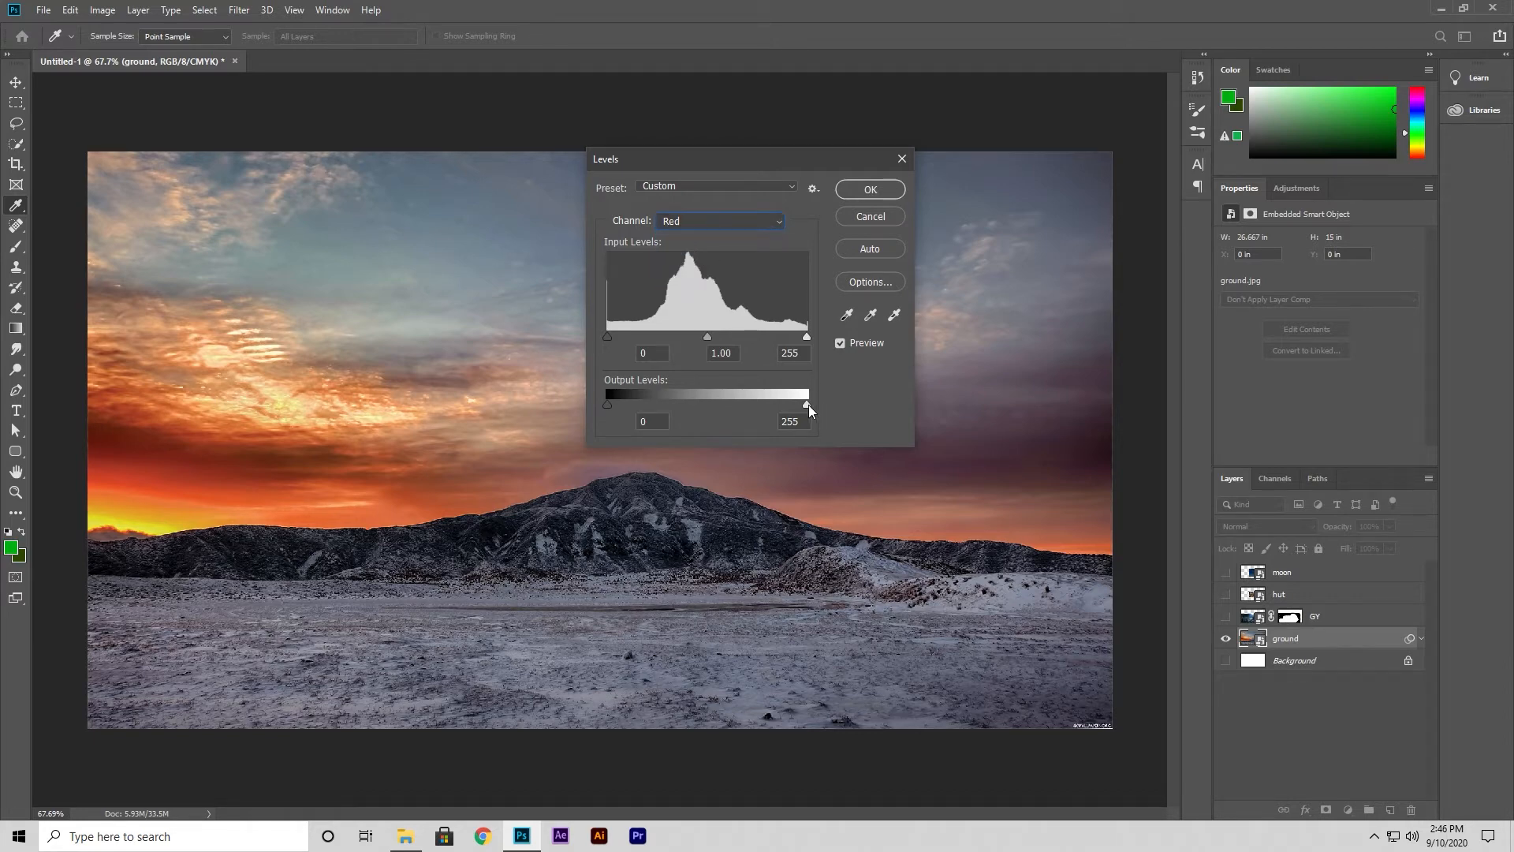
pyautogui.moveTo(771, 405); pyautogui.dragTo(727, 402)
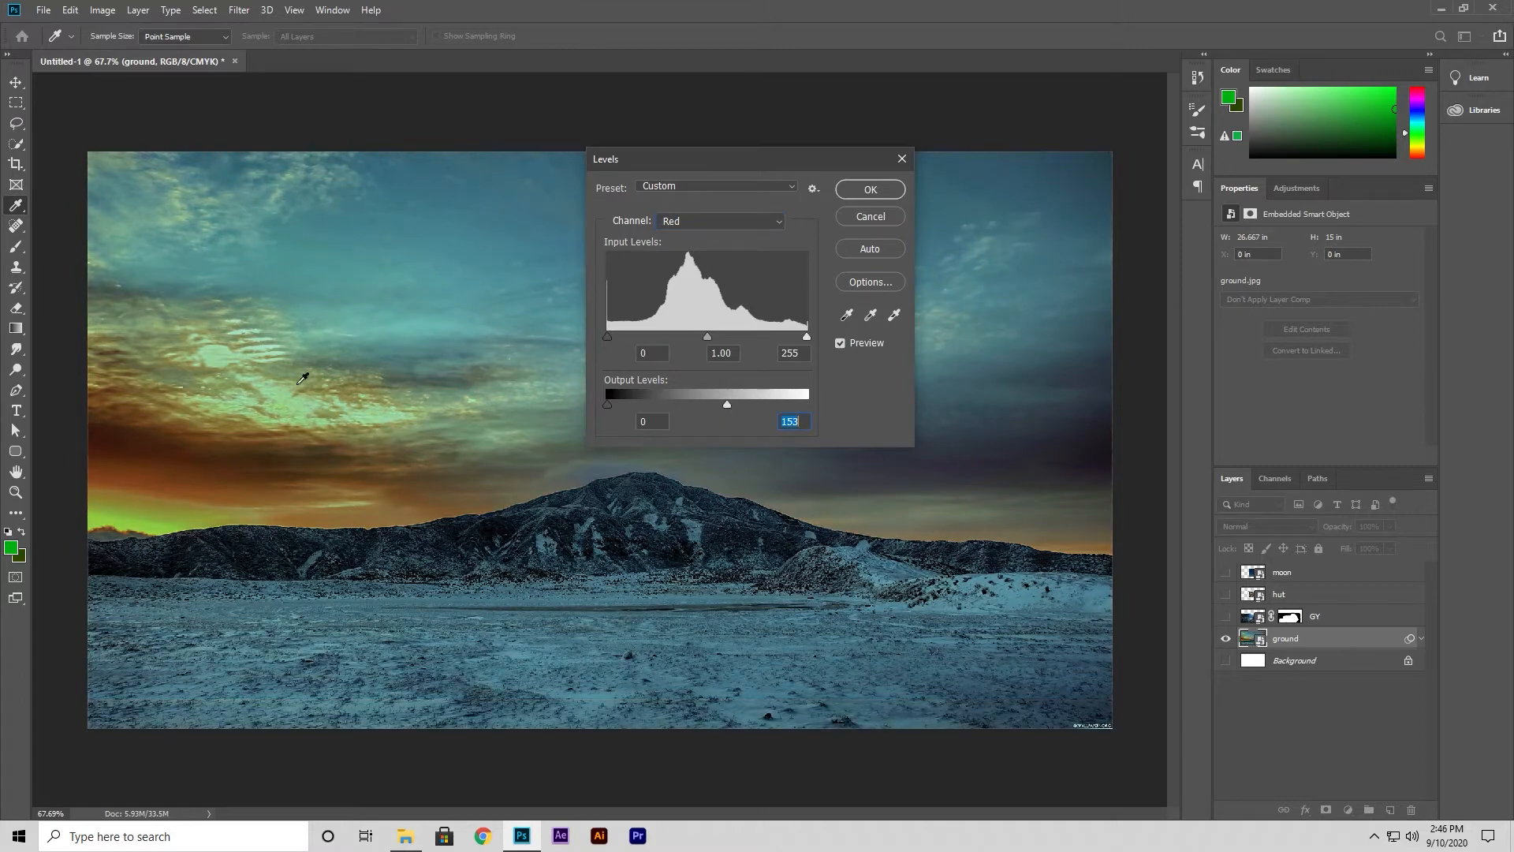
pyautogui.moveTo(731, 406); pyautogui.dragTo(708, 403)
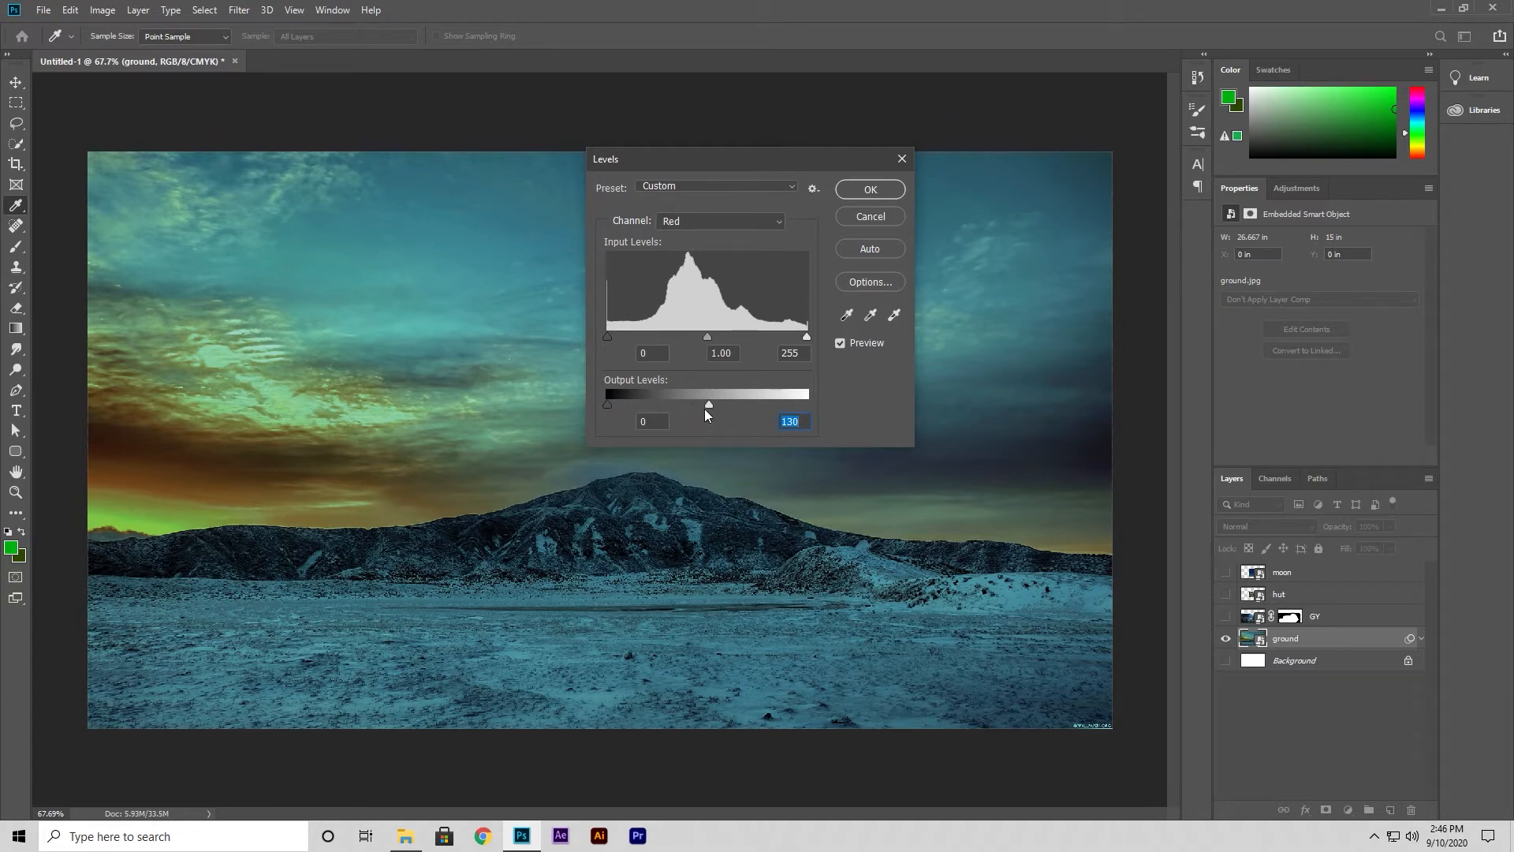
pyautogui.moveTo(709, 404); pyautogui.dragTo(815, 409)
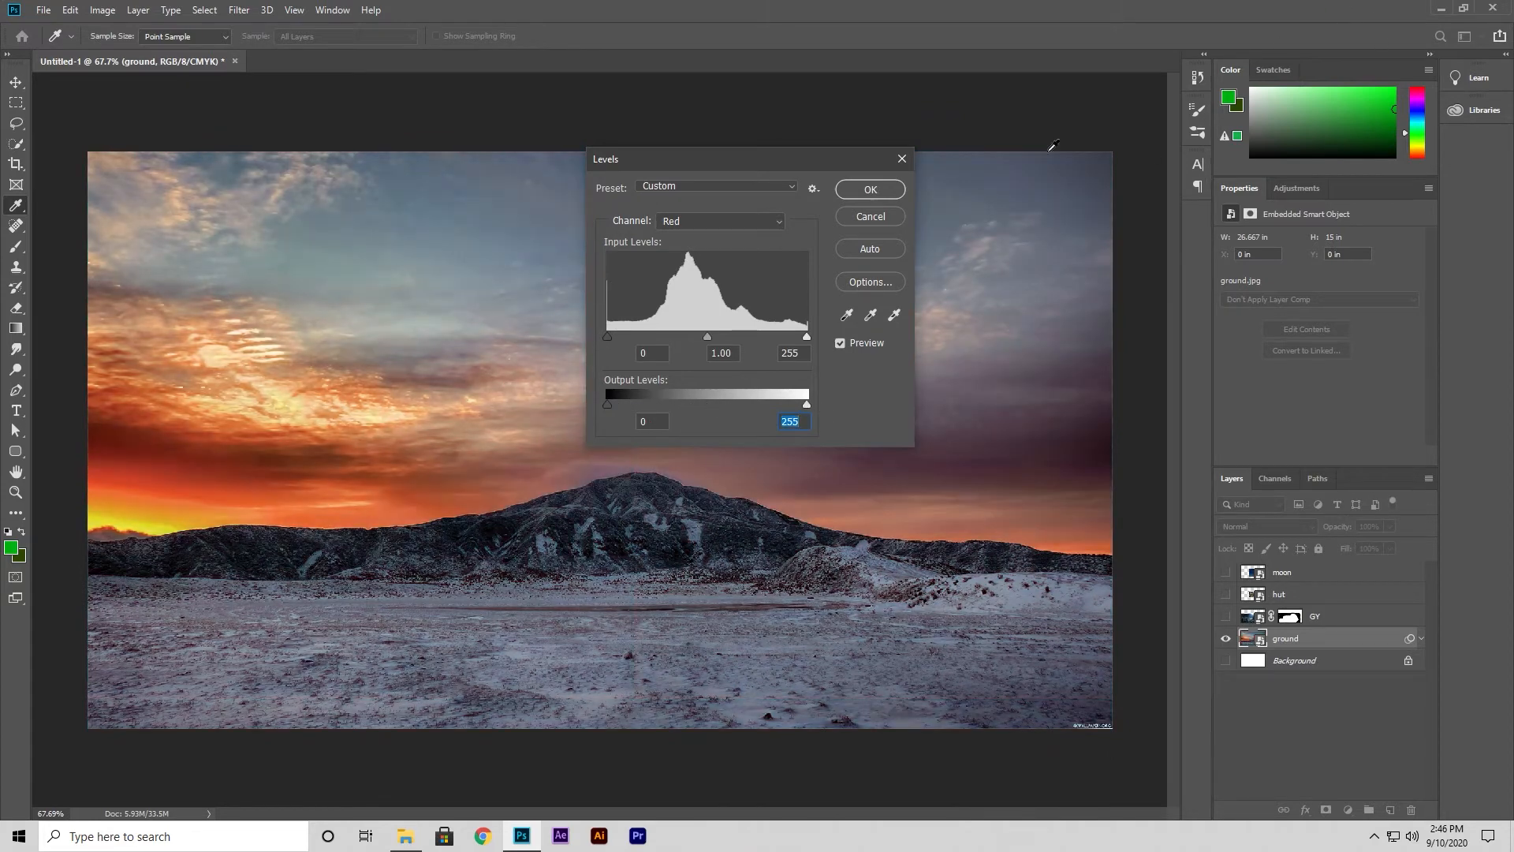
pyautogui.click(903, 159)
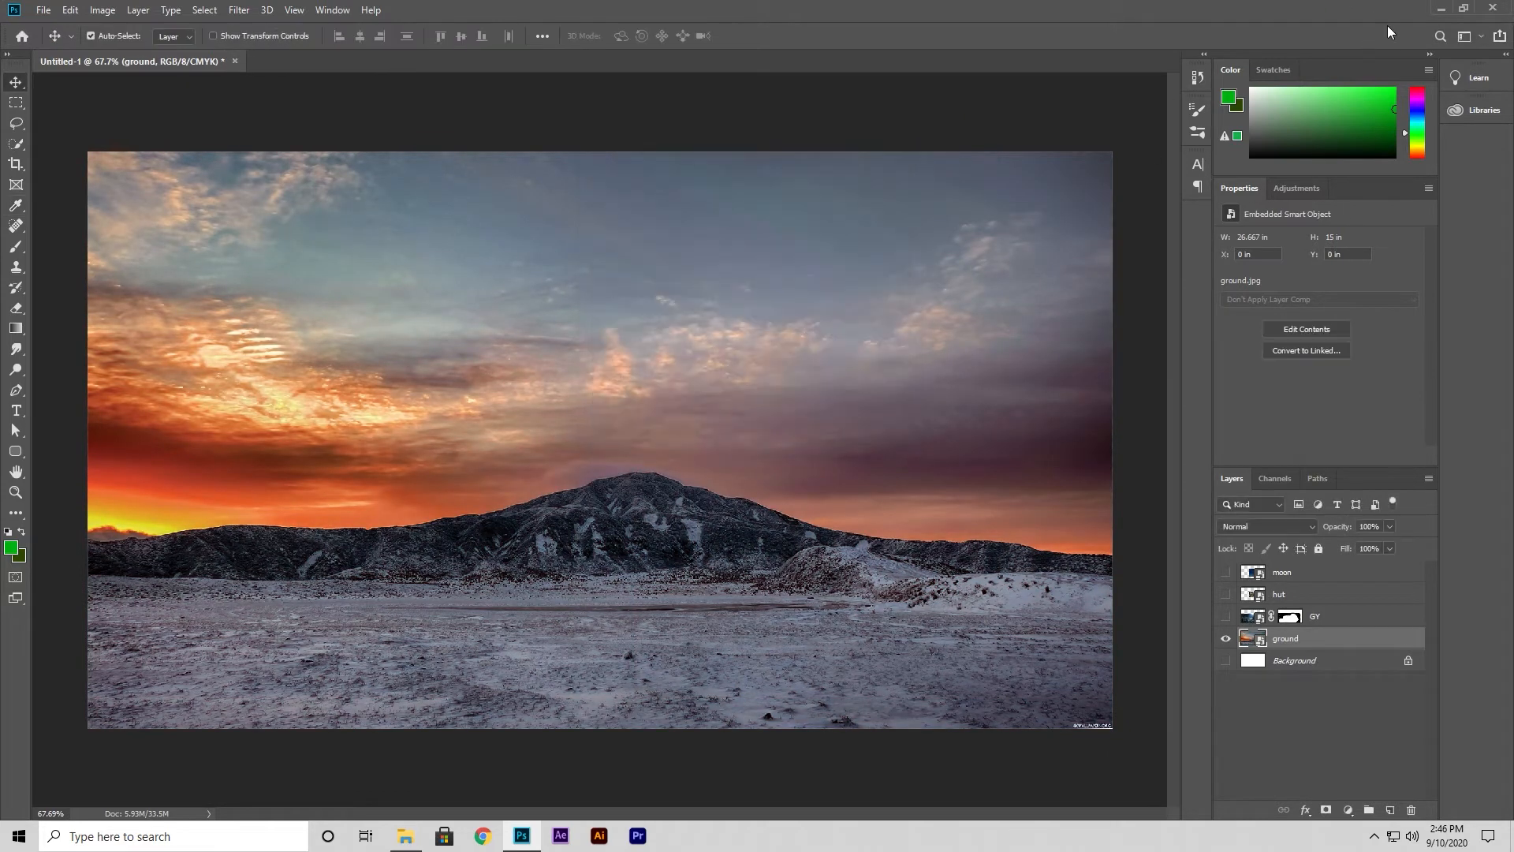
# Minimize the open windows, create a text document with the default name on the desktop, and open it maximized in Notepad.
pyautogui.click(1440, 11)
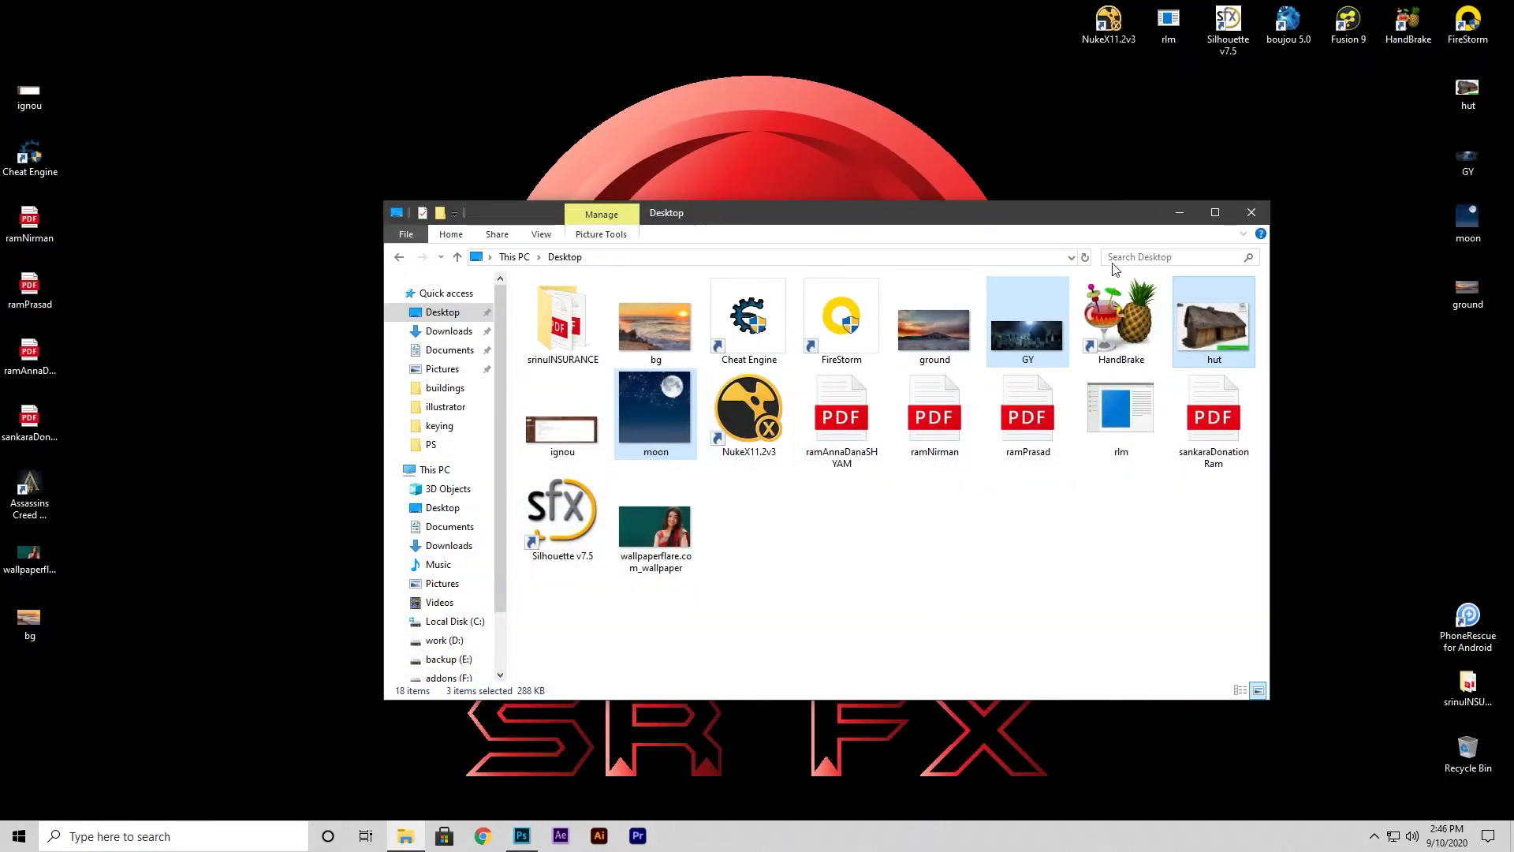
pyautogui.click(1179, 212)
pyautogui.rightClick(1013, 249)
pyautogui.moveTo(1066, 382)
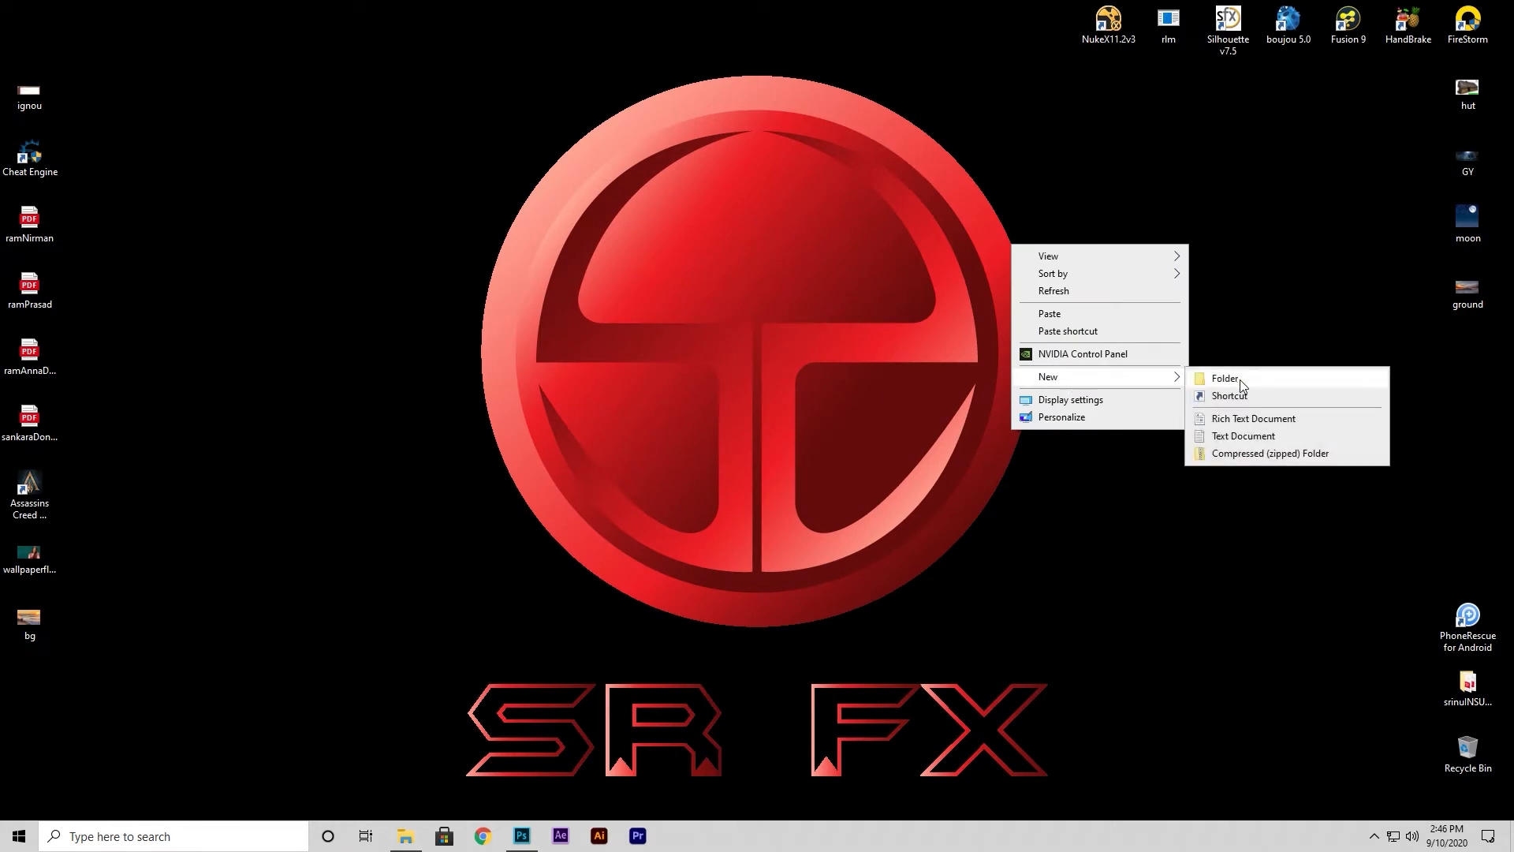
pyautogui.click(1242, 435)
pyautogui.press('Return')
pyautogui.press('Return')
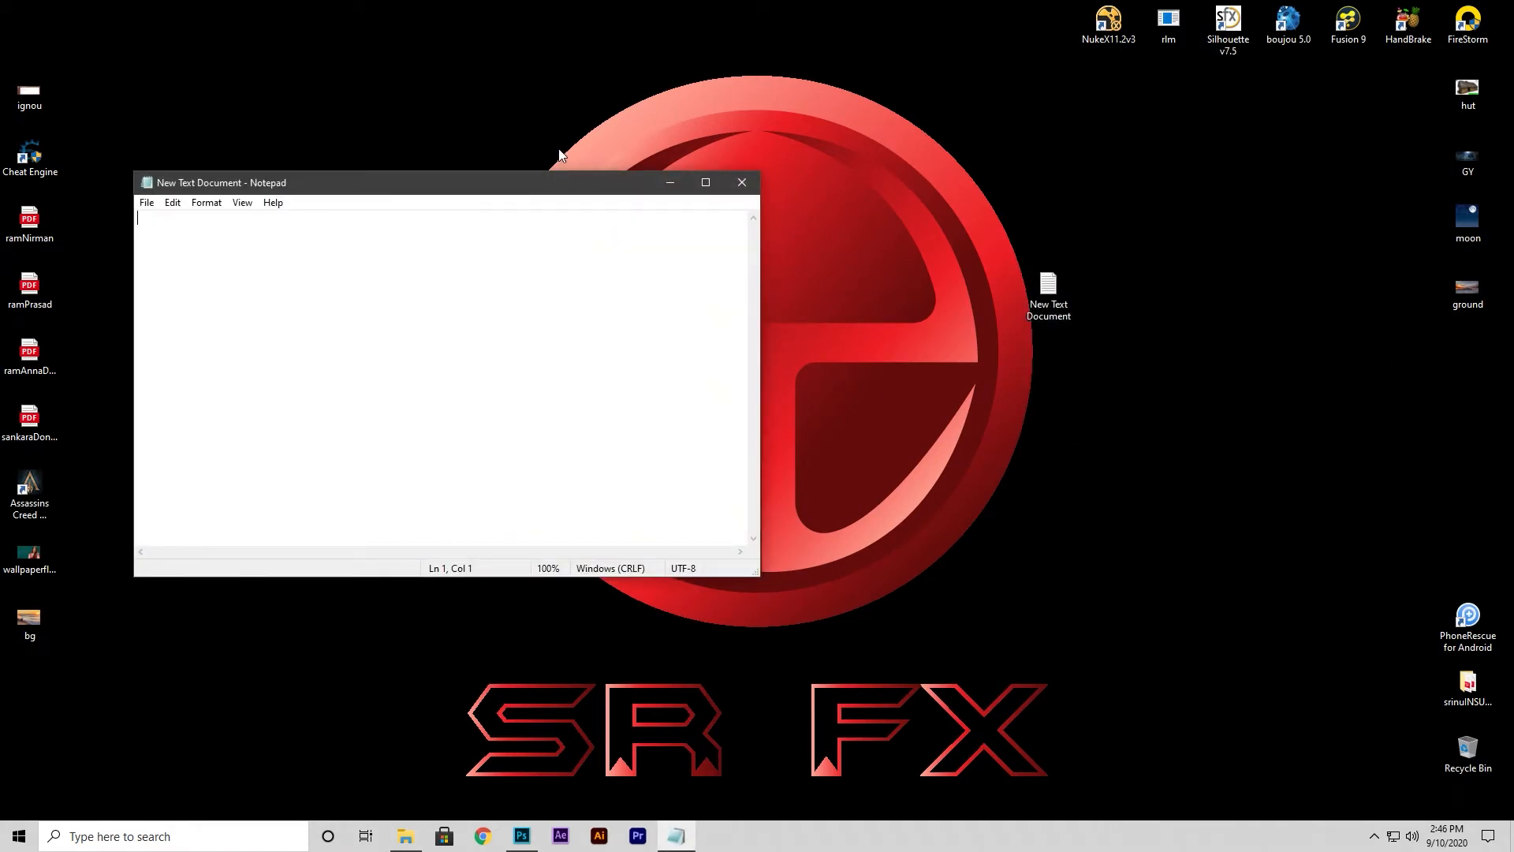
pyautogui.click(706, 182)
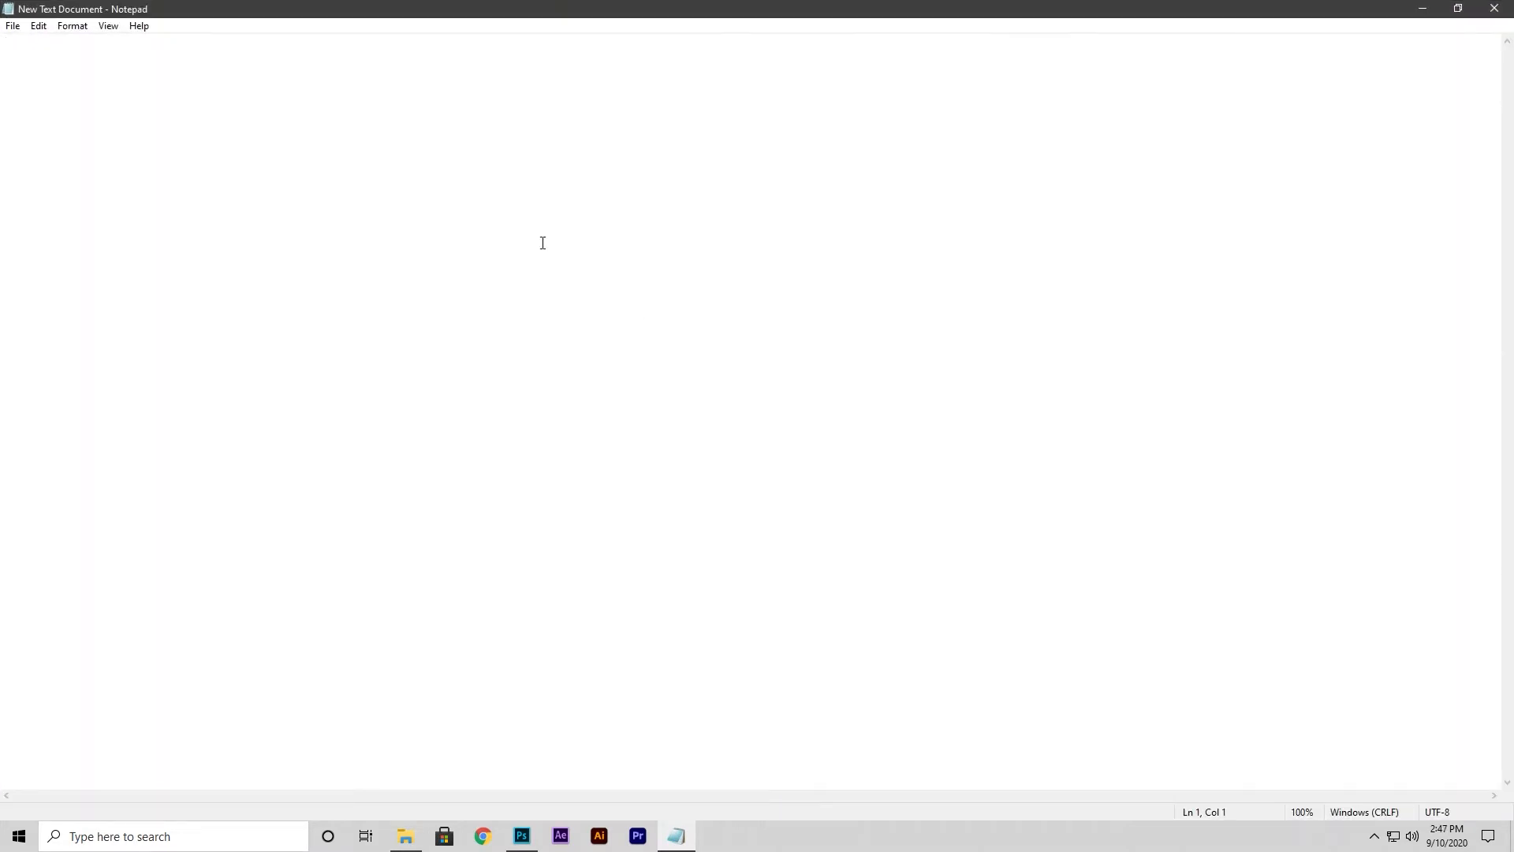
# Write R, G and B on separate lines in the text document and close it without saving.
pyautogui.write('R')
pyautogui.click(1492, 14)
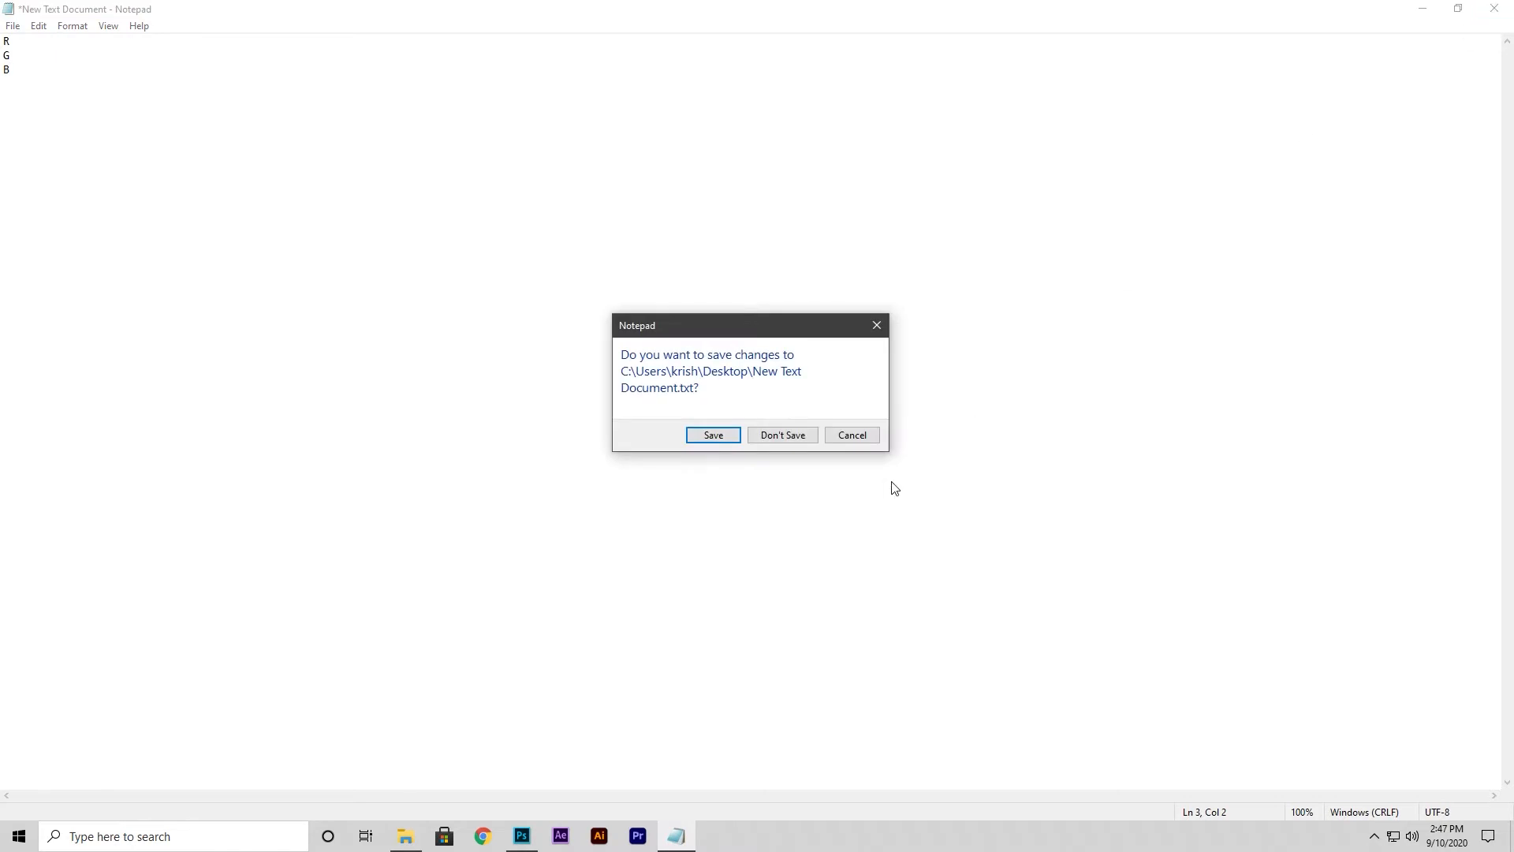
pyautogui.click(782, 435)
# Switch back to Photoshop and hide the ground layer.
pyautogui.click(521, 835)
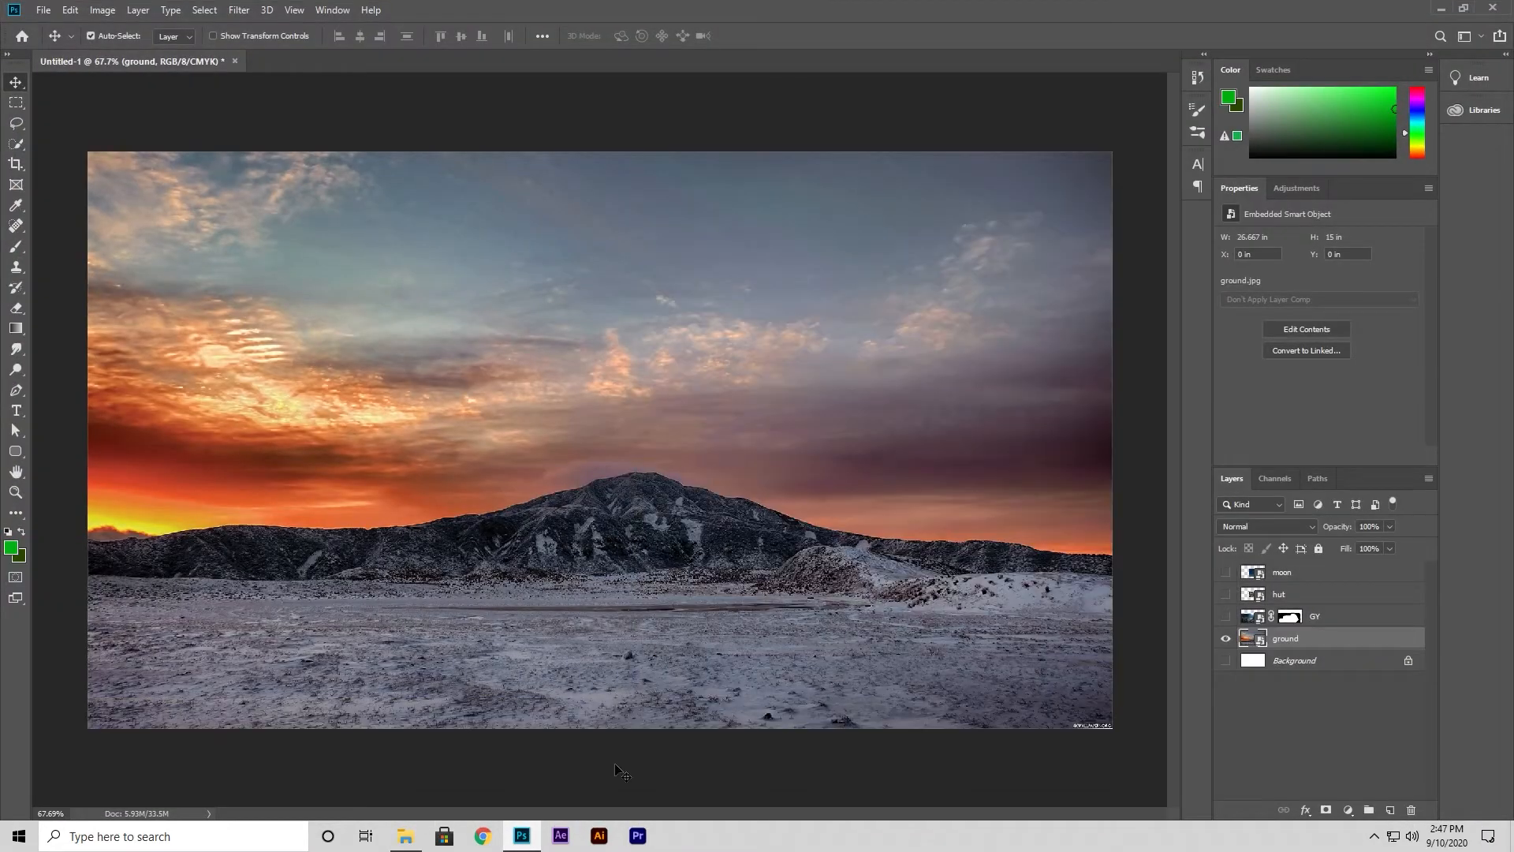
pyautogui.click(1226, 639)
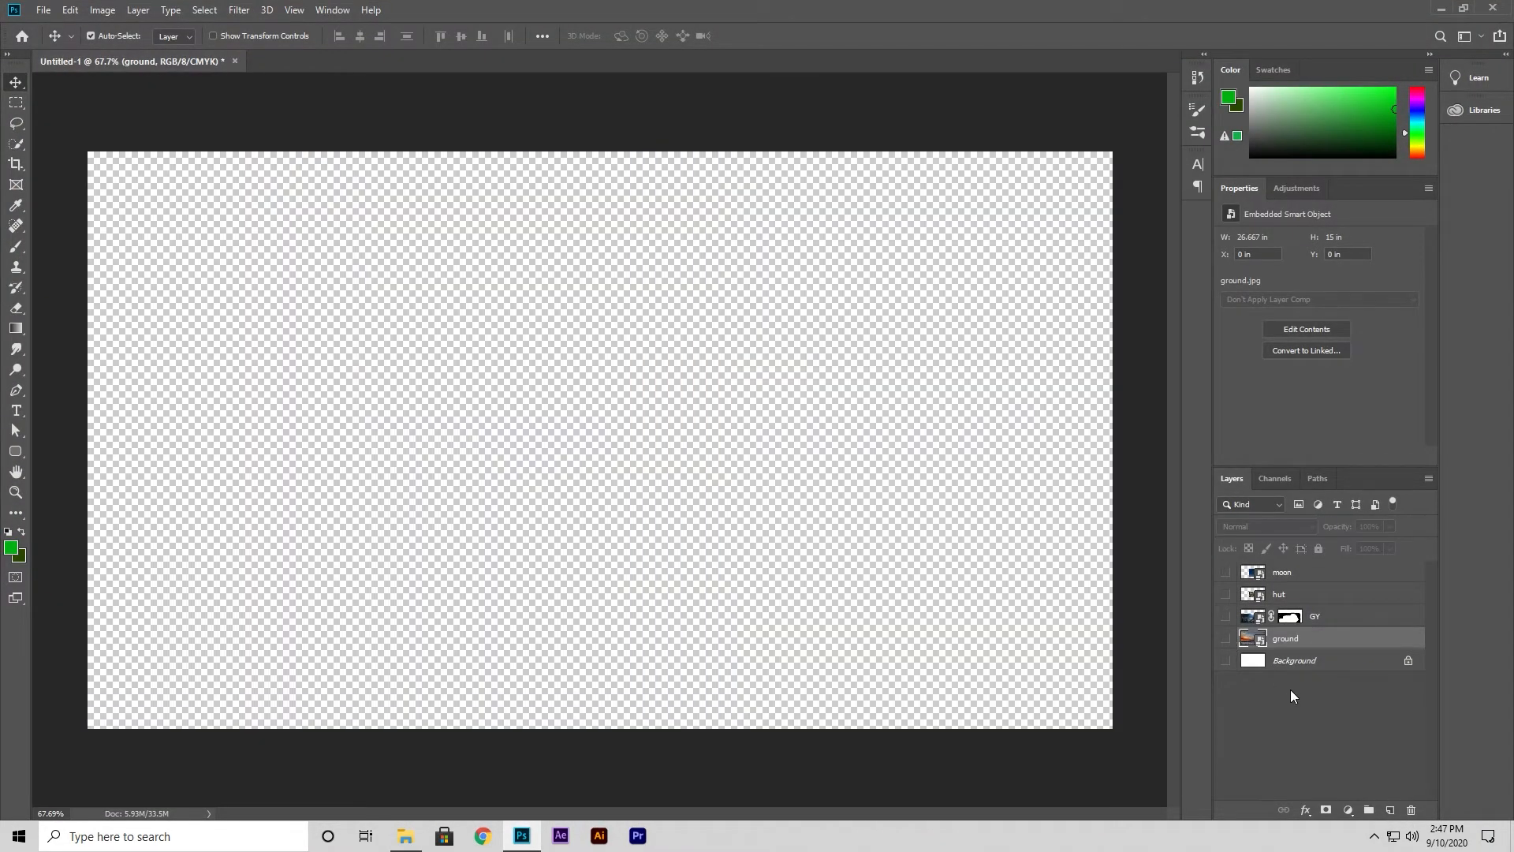
# Show the Background layer and add a black text layer above ground with R, G and B on separate lines.
pyautogui.click(1391, 811)
pyautogui.click(1225, 683)
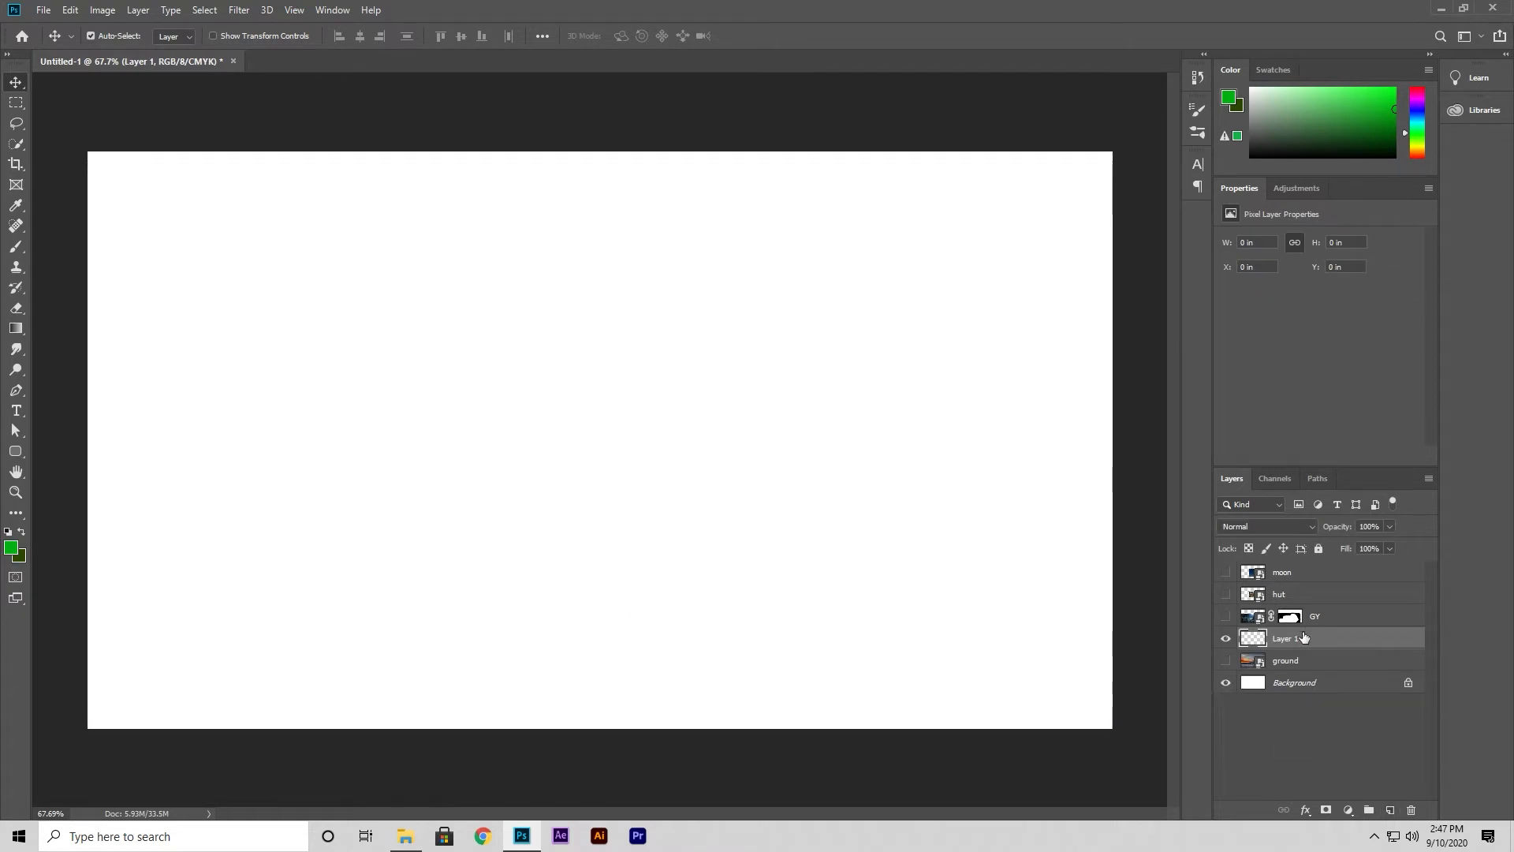
pyautogui.click(16, 410)
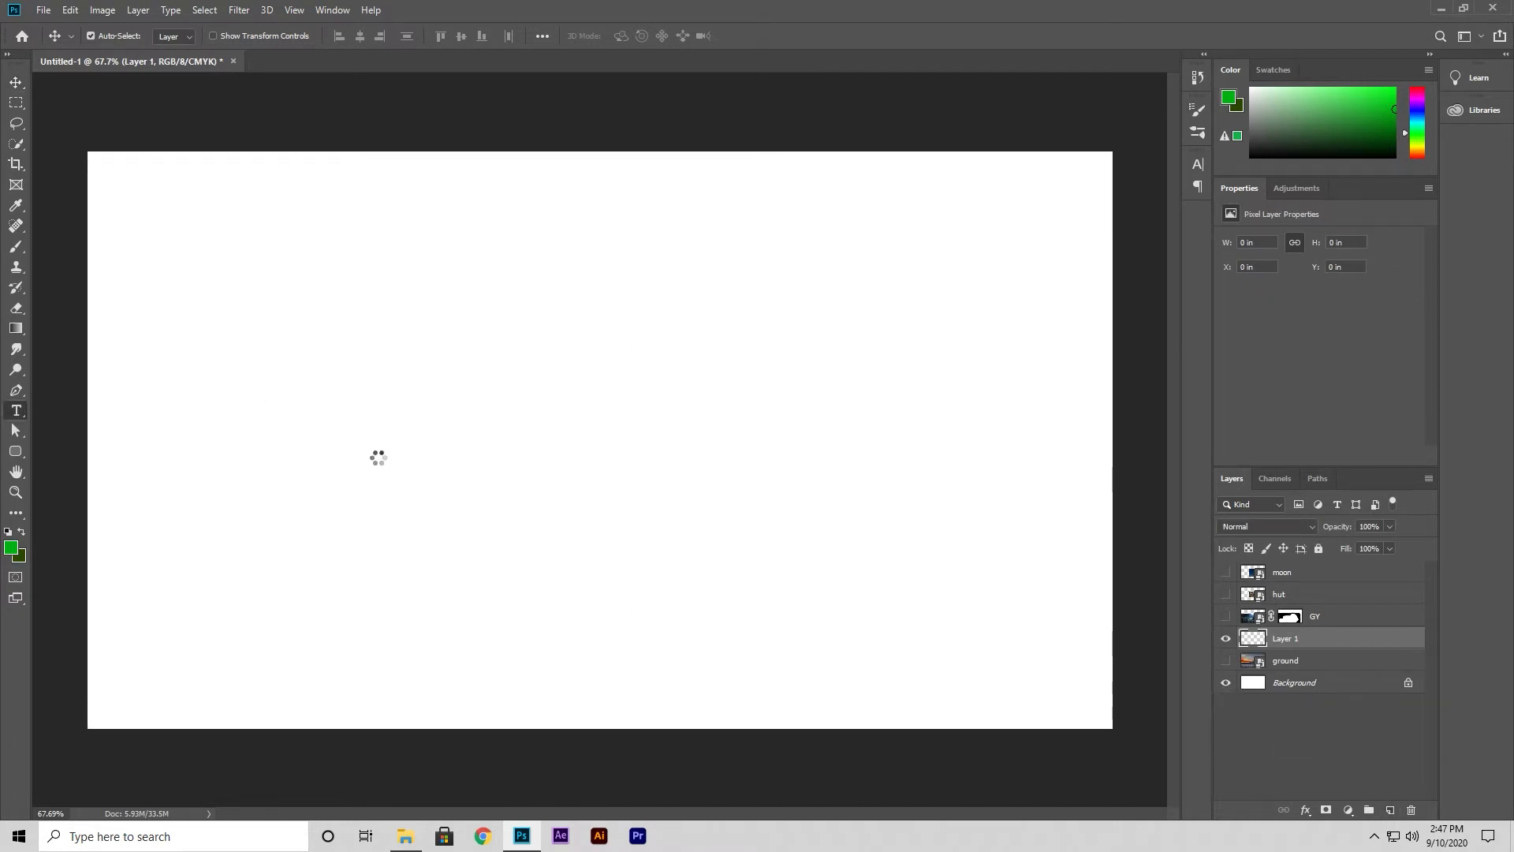
pyautogui.click(422, 329)
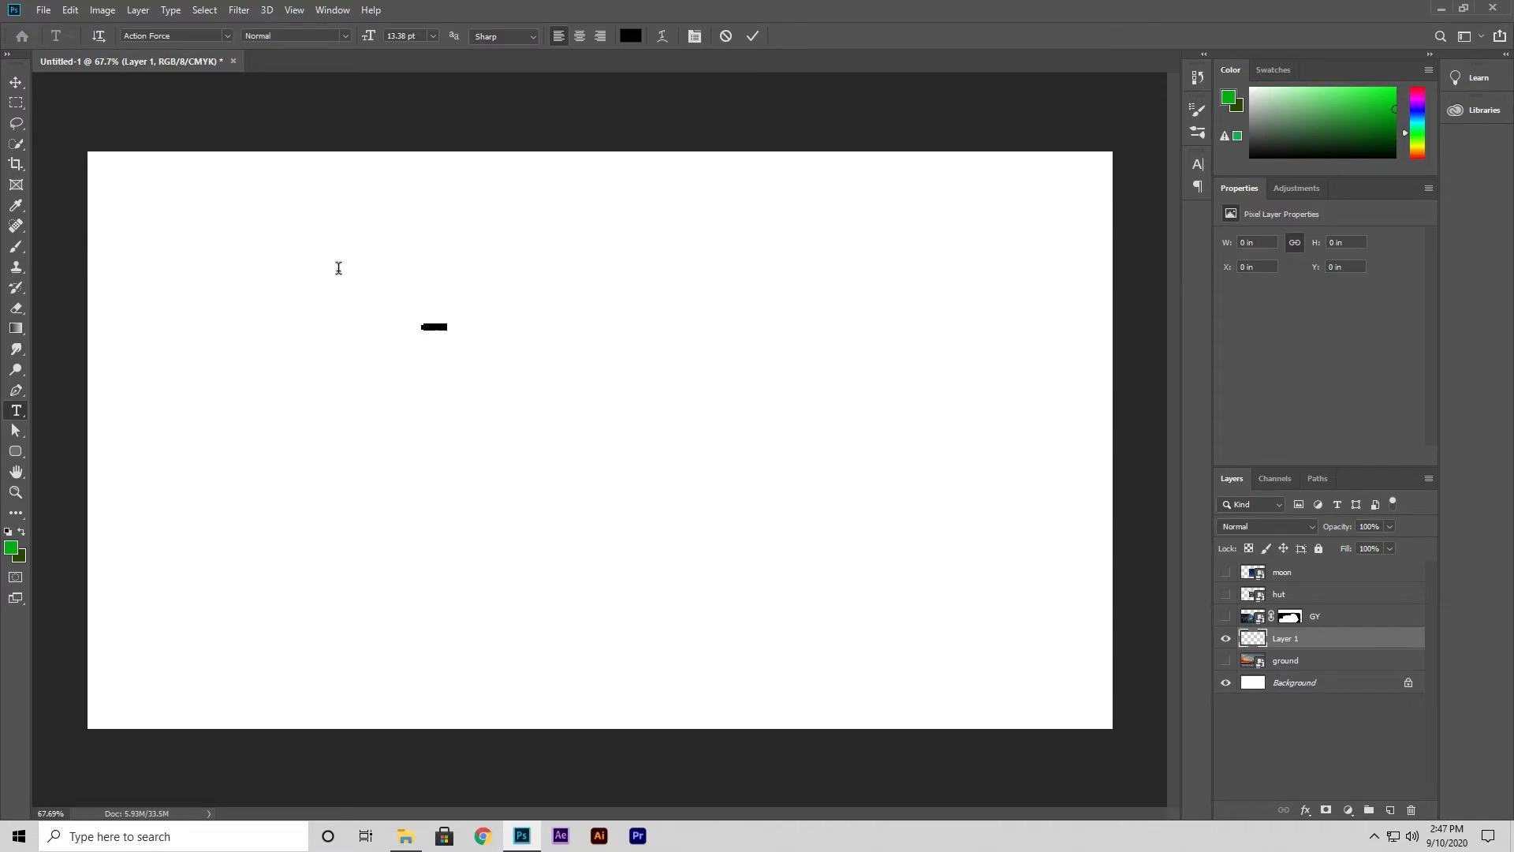
pyautogui.write('c')
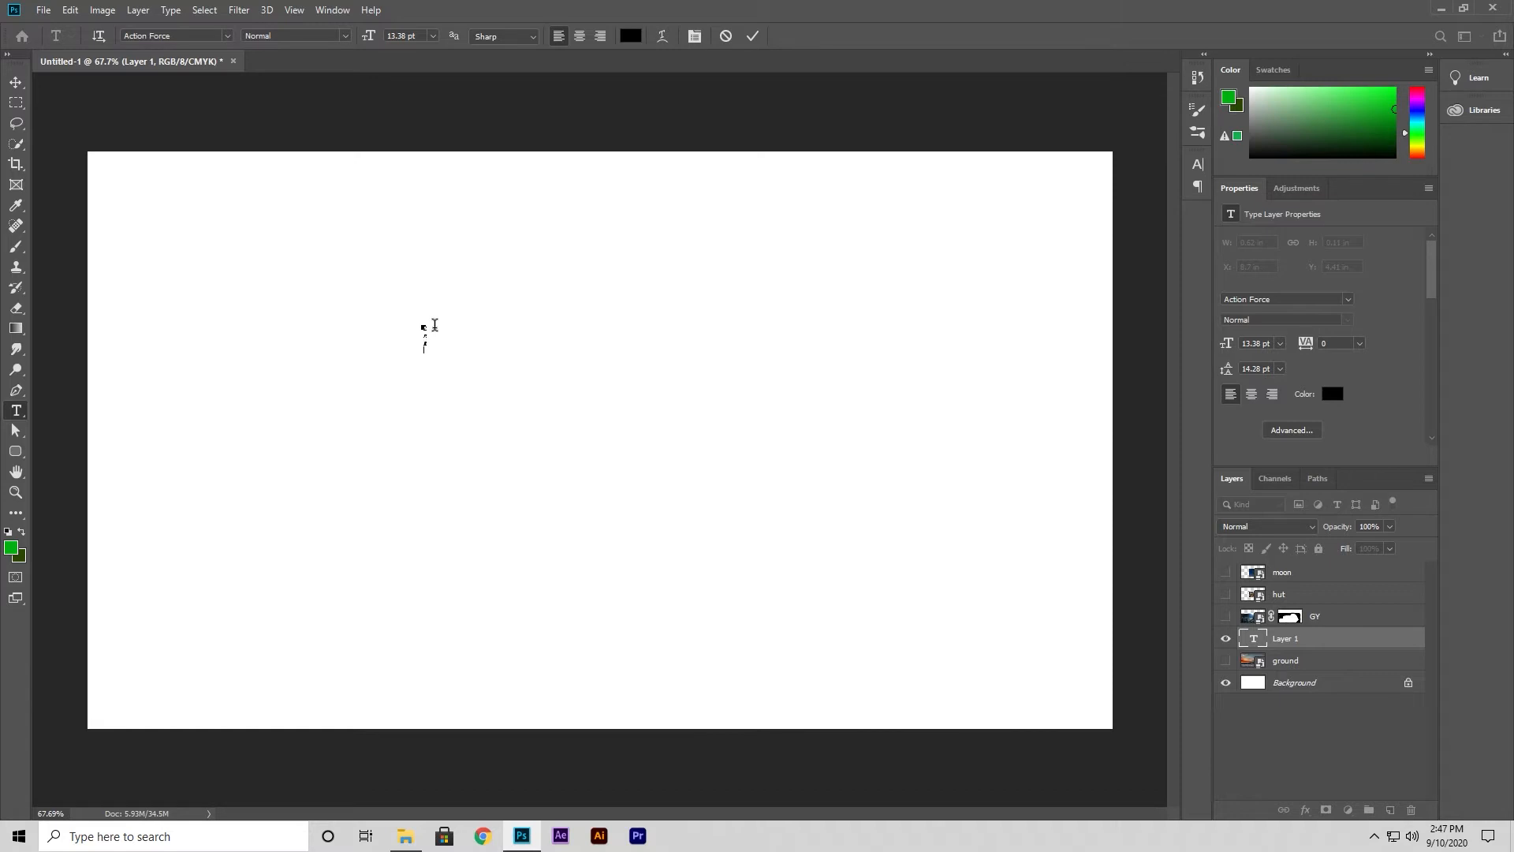
pyautogui.click(752, 36)
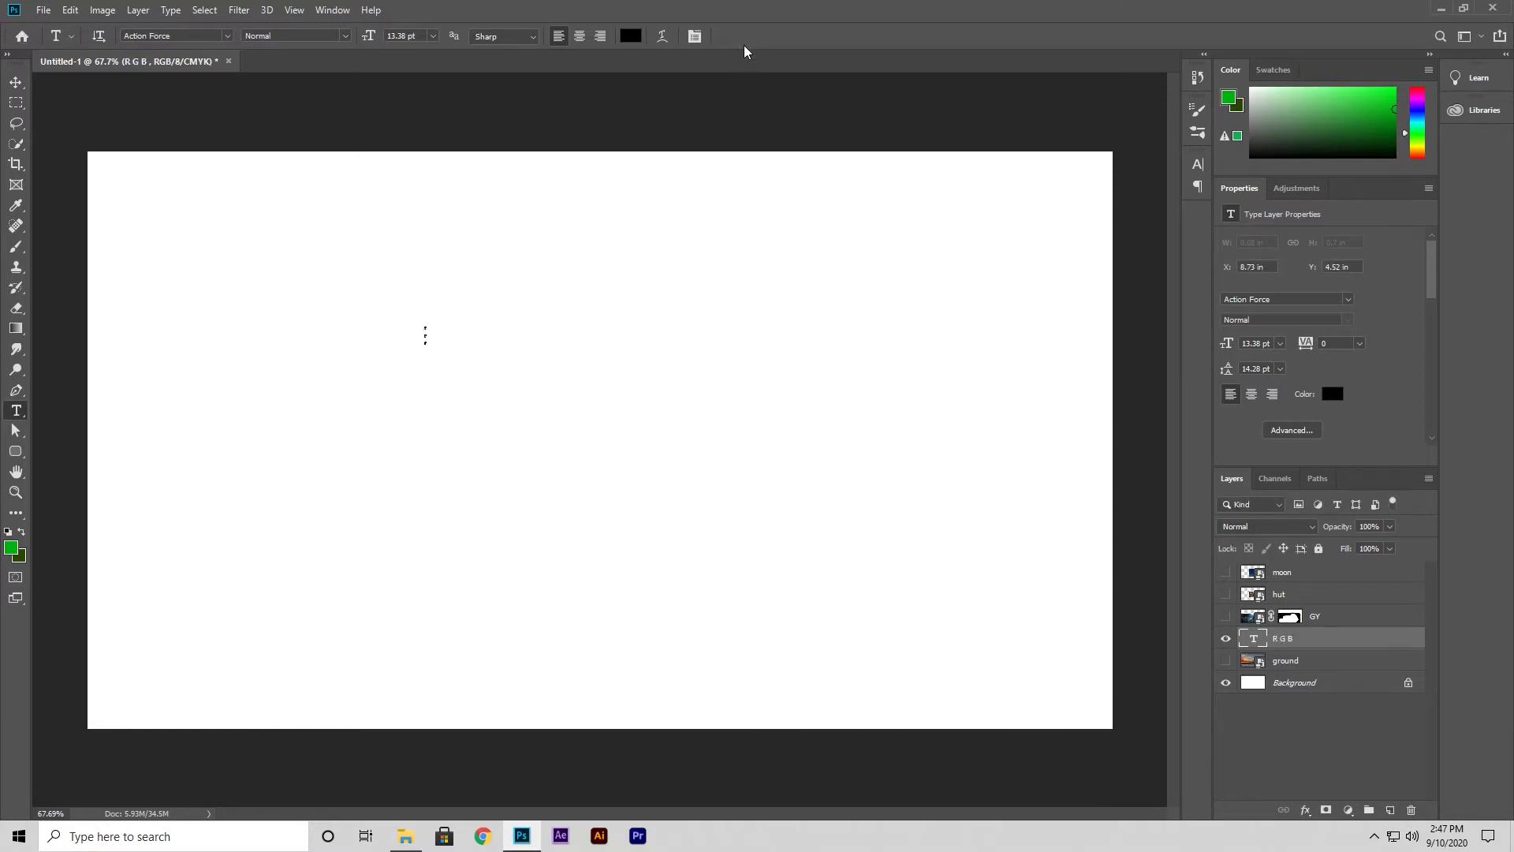
# Enlarge the R G B text to about 193 pt and place it at about X 4.5 in, Y 2.65 in.
pyautogui.press('v')
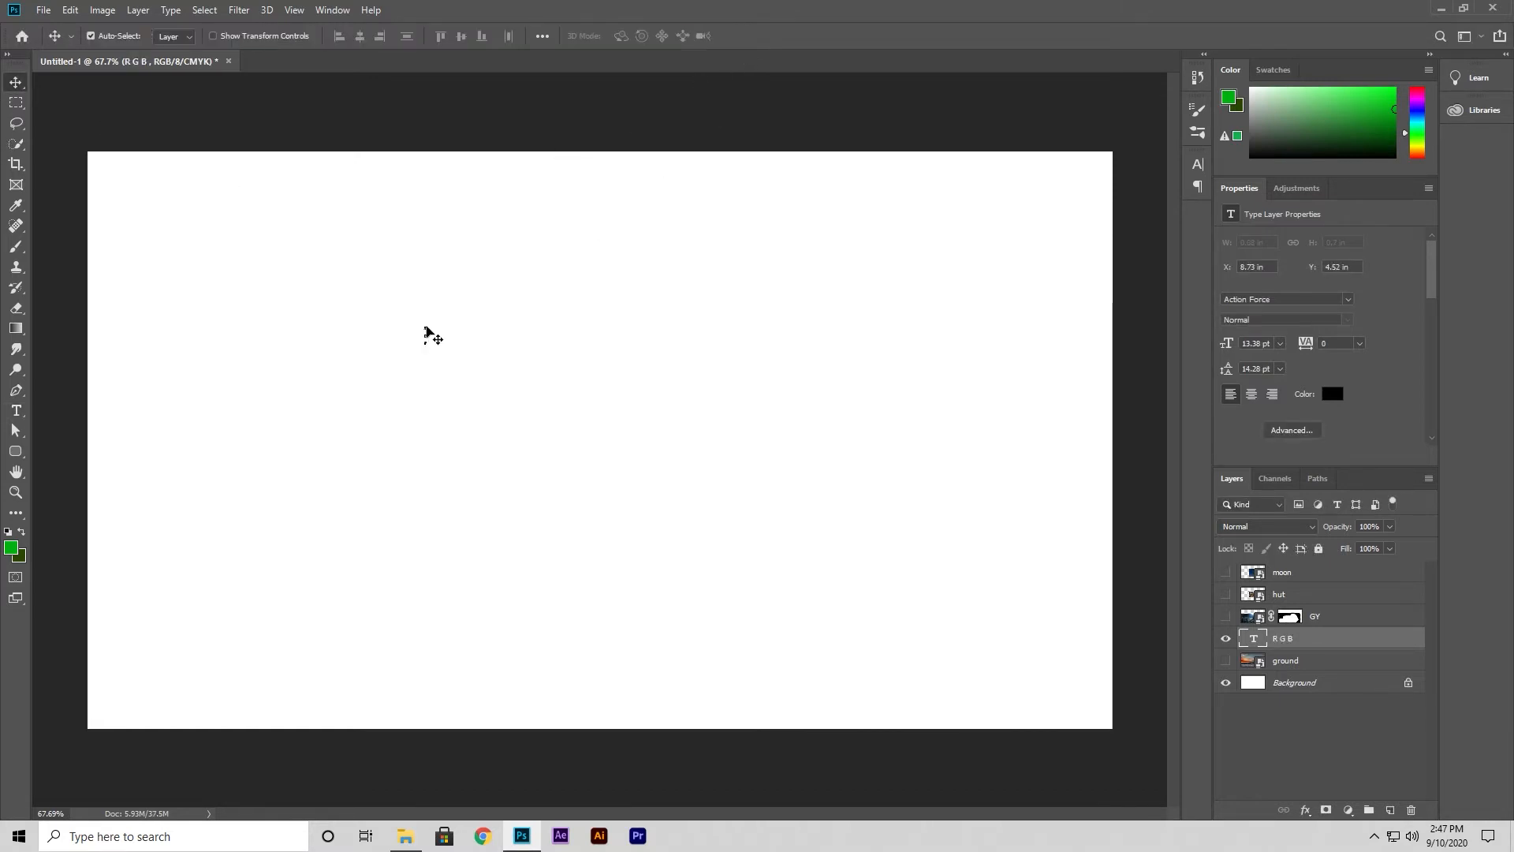
pyautogui.hotkey('ctrl', 't')
pyautogui.moveTo(433, 324); pyautogui.dragTo(776, 130)
pyautogui.moveTo(439, 301); pyautogui.dragTo(440, 491)
pyautogui.moveTo(452, 291); pyautogui.dragTo(577, 214)
pyautogui.moveTo(459, 203); pyautogui.dragTo(537, 158)
pyautogui.moveTo(442, 323); pyautogui.dragTo(303, 398)
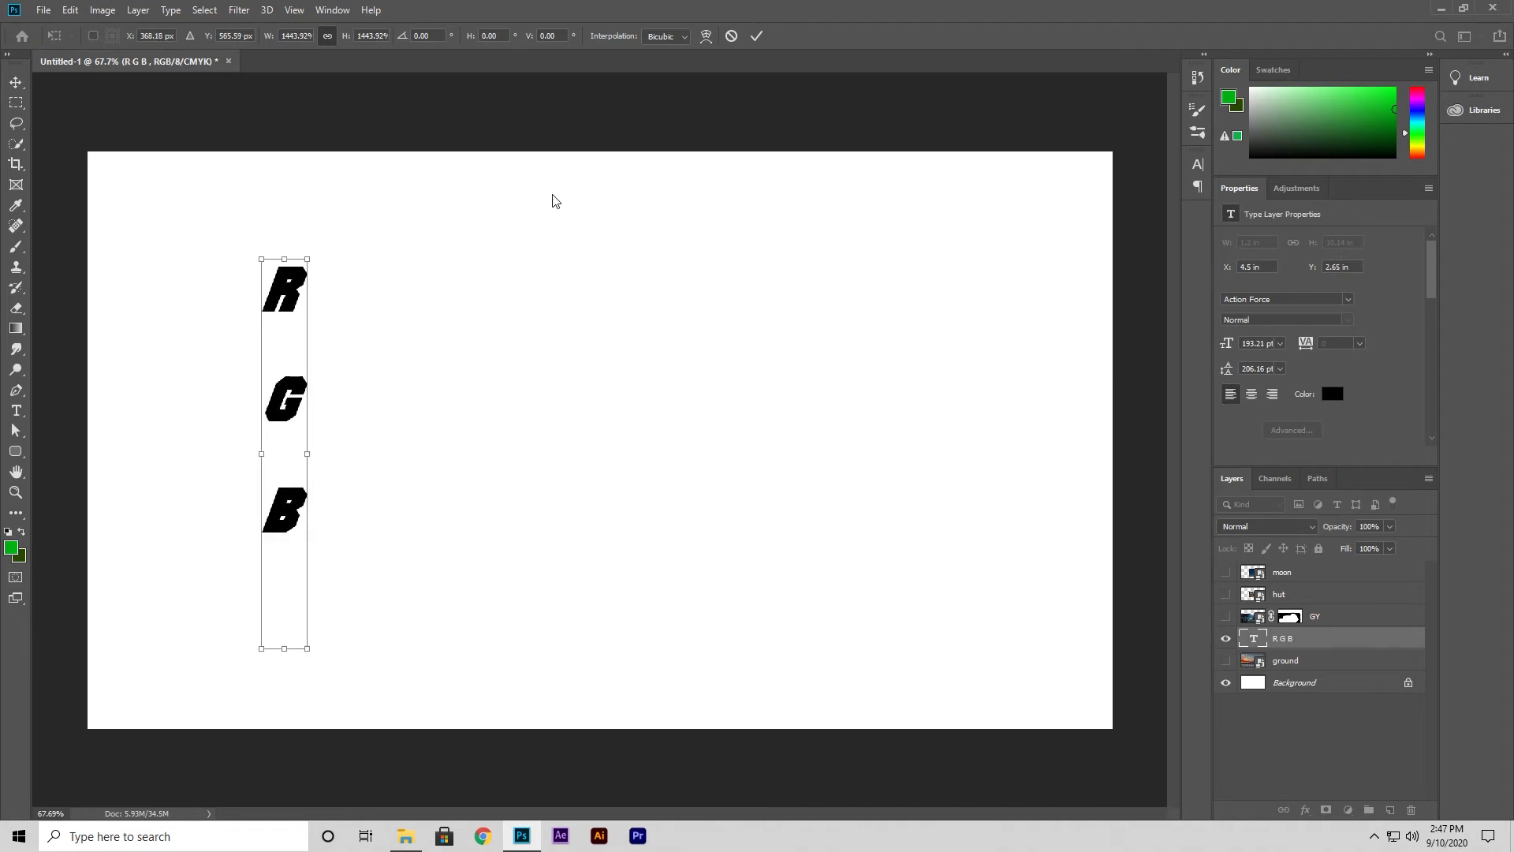
pyautogui.click(756, 35)
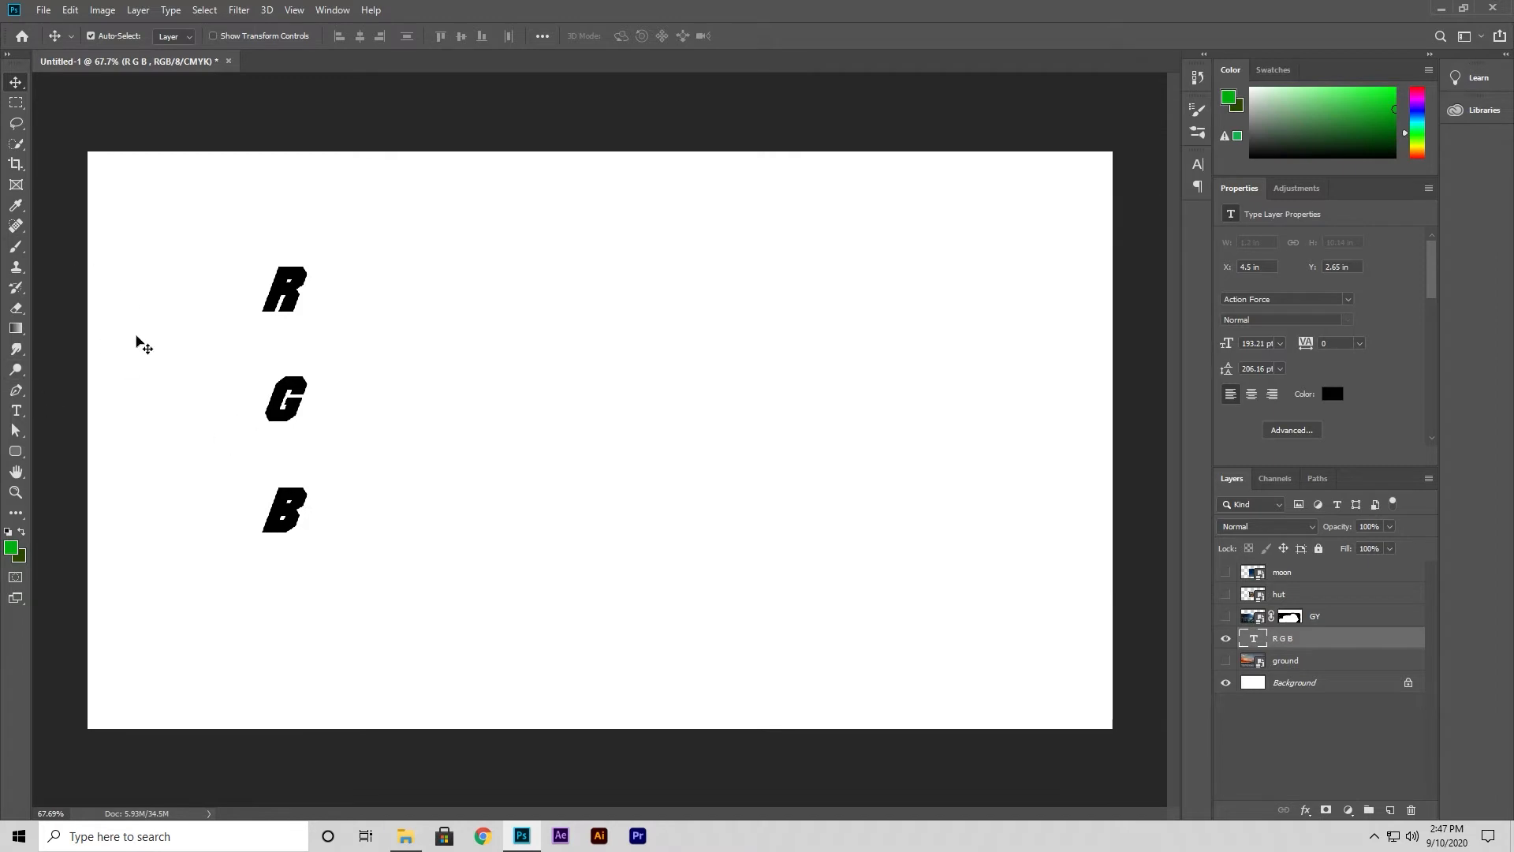
# Add a second text layer beside the RGB letters with C, M, Y and K on separate lines.
pyautogui.click(16, 410)
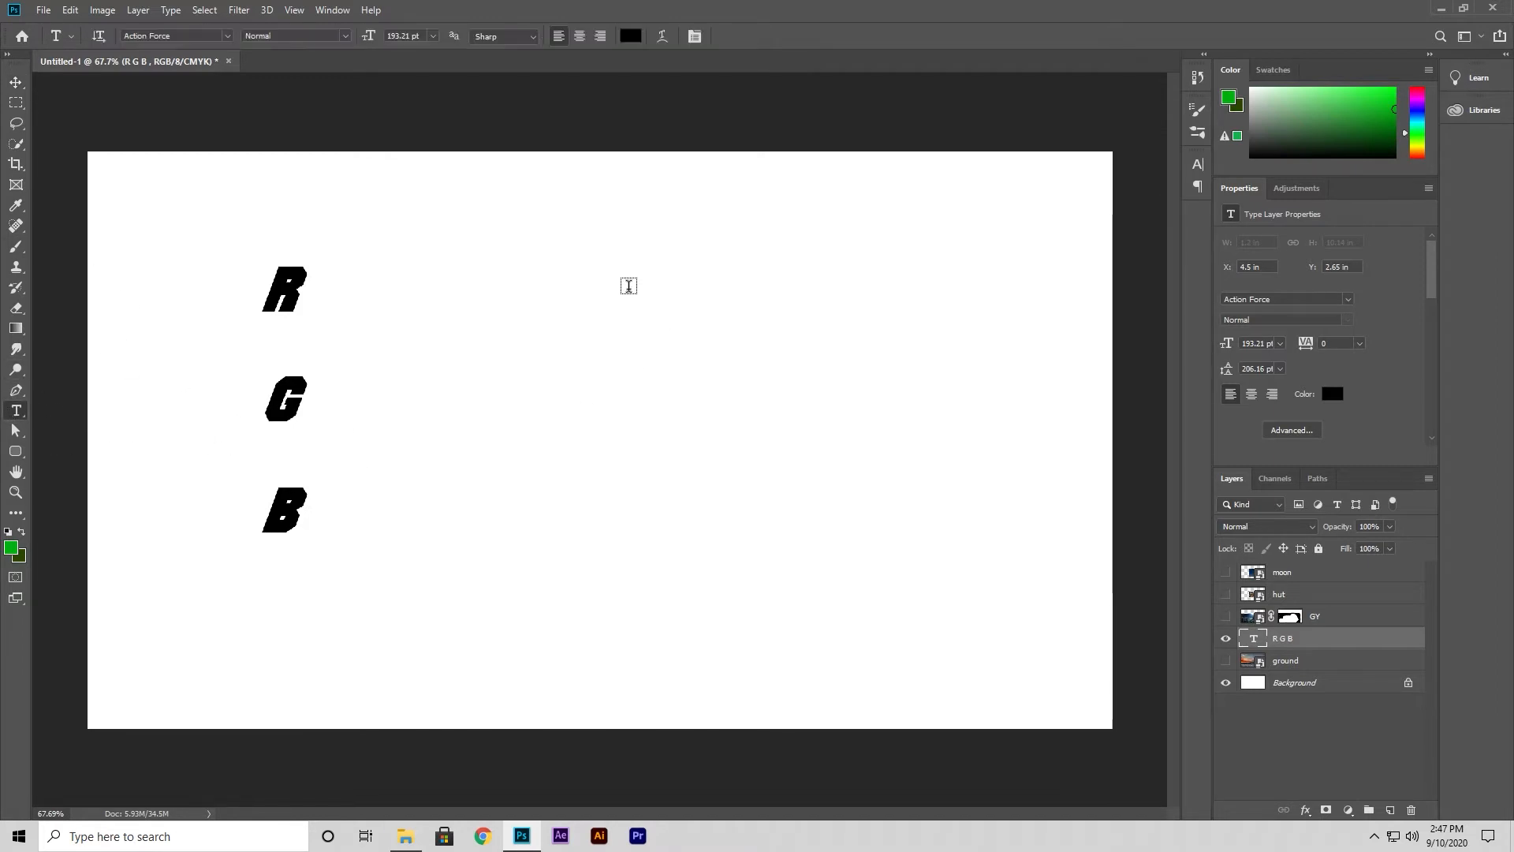
pyautogui.click(646, 287)
pyautogui.press('BackSpace')
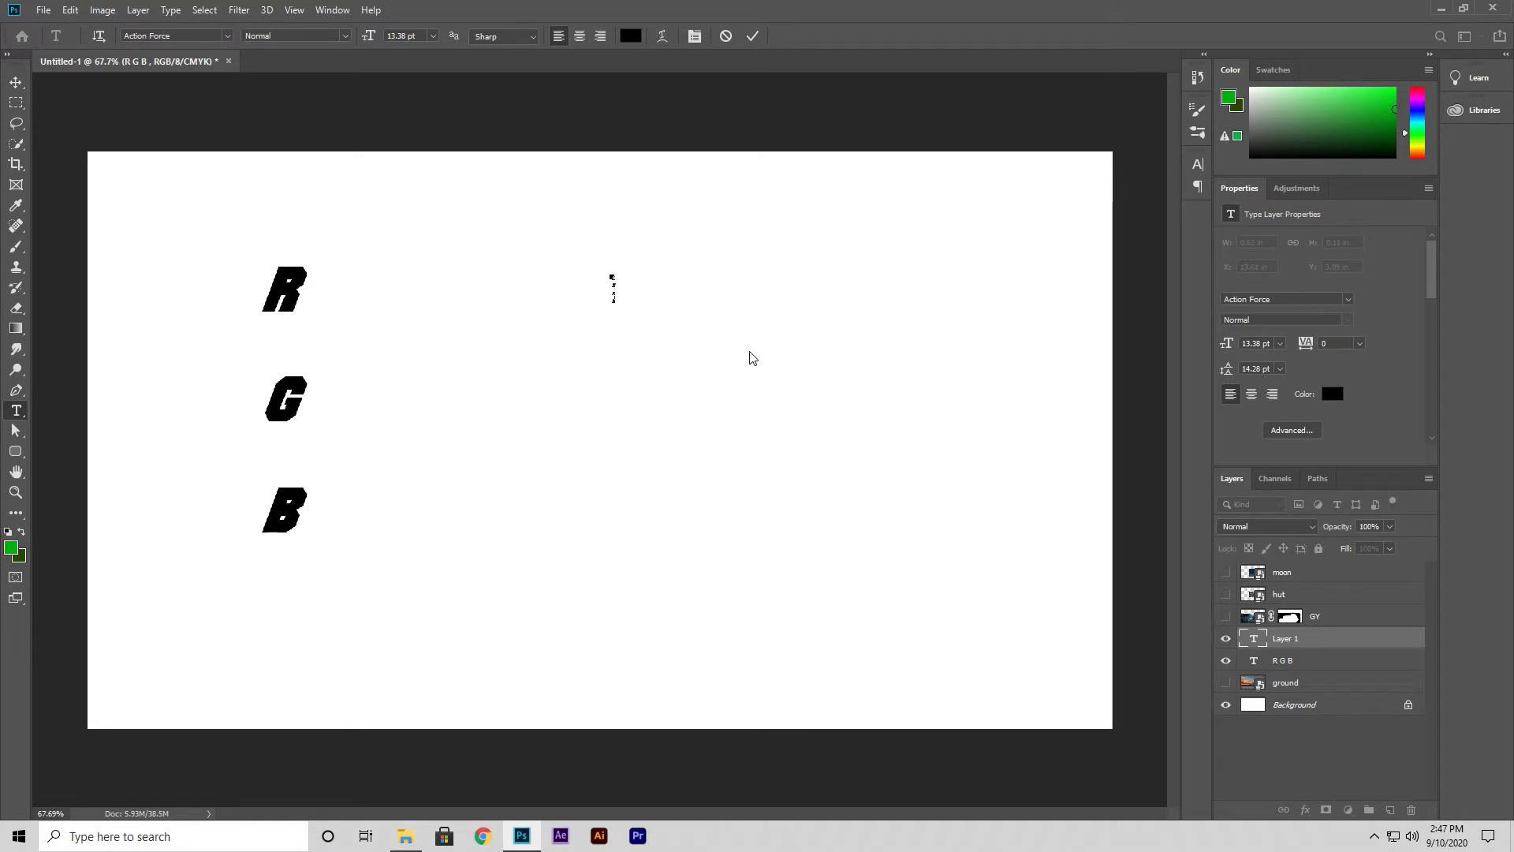
pyautogui.click(753, 35)
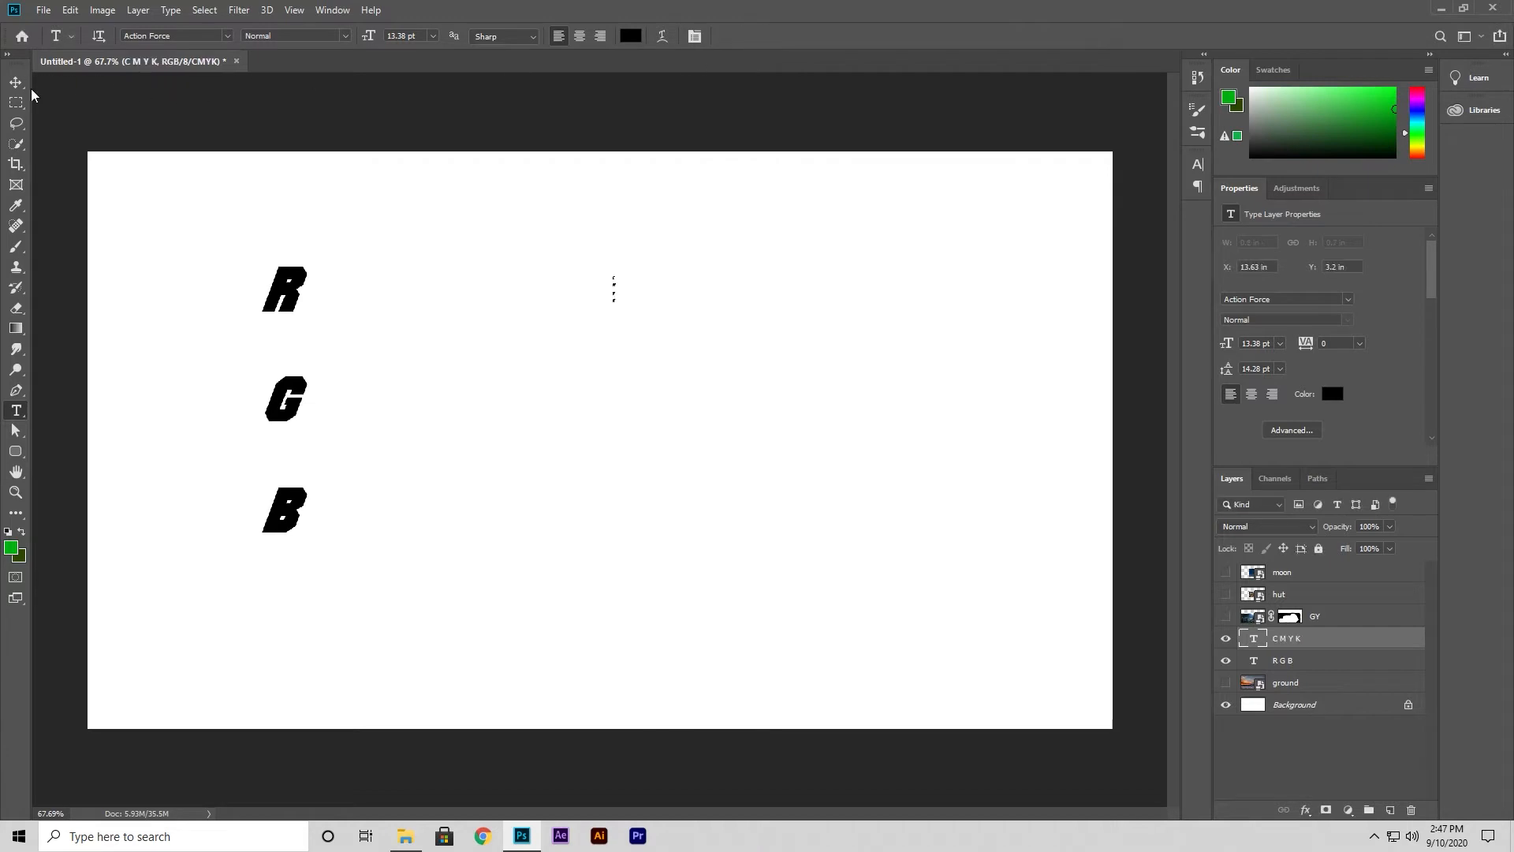
# Enlarge the C M Y K text to about 184 pt and align its first letter with the R, at about X 11.98 in, Y 2.66 in.
pyautogui.click(16, 82)
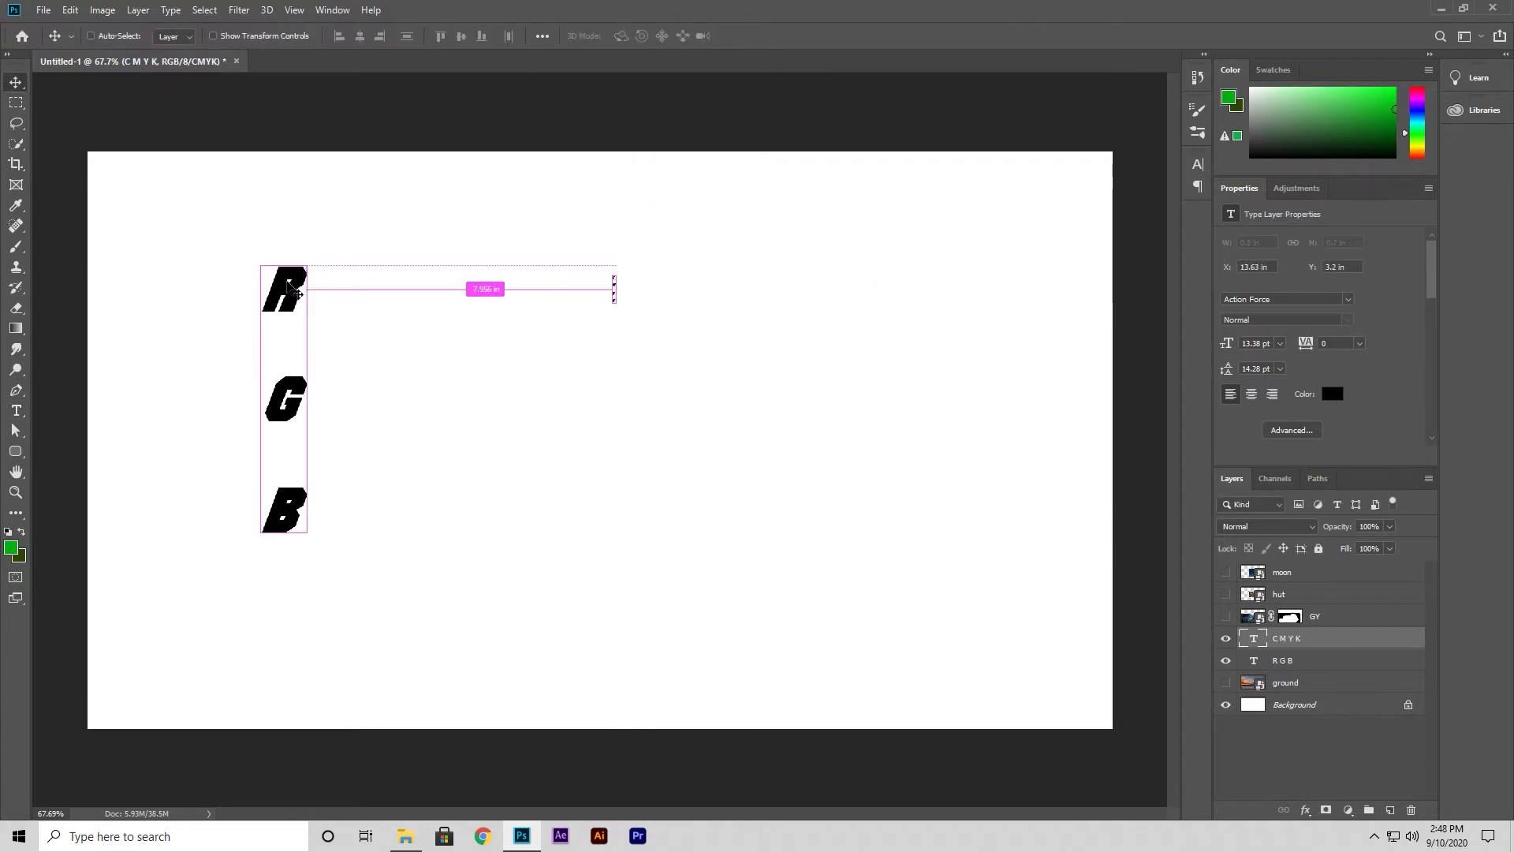
pyautogui.hotkey('ctrl', 't')
pyautogui.moveTo(616, 275); pyautogui.dragTo(836, 94)
pyautogui.moveTo(637, 227); pyautogui.dragTo(635, 410)
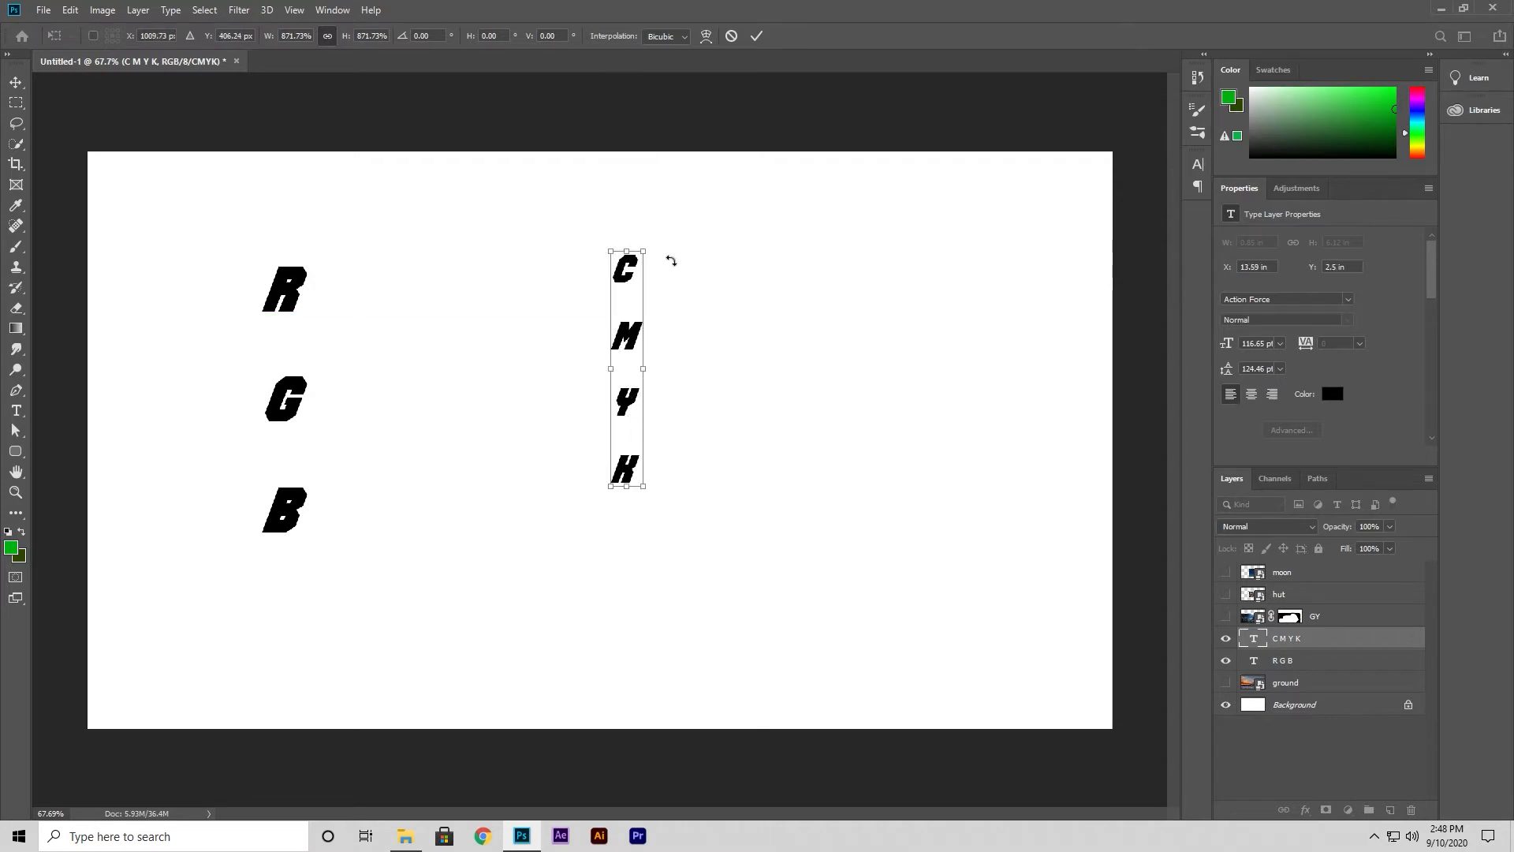
pyautogui.moveTo(641, 250); pyautogui.dragTo(663, 114)
pyautogui.moveTo(635, 292); pyautogui.dragTo(574, 407)
pyautogui.click(756, 35)
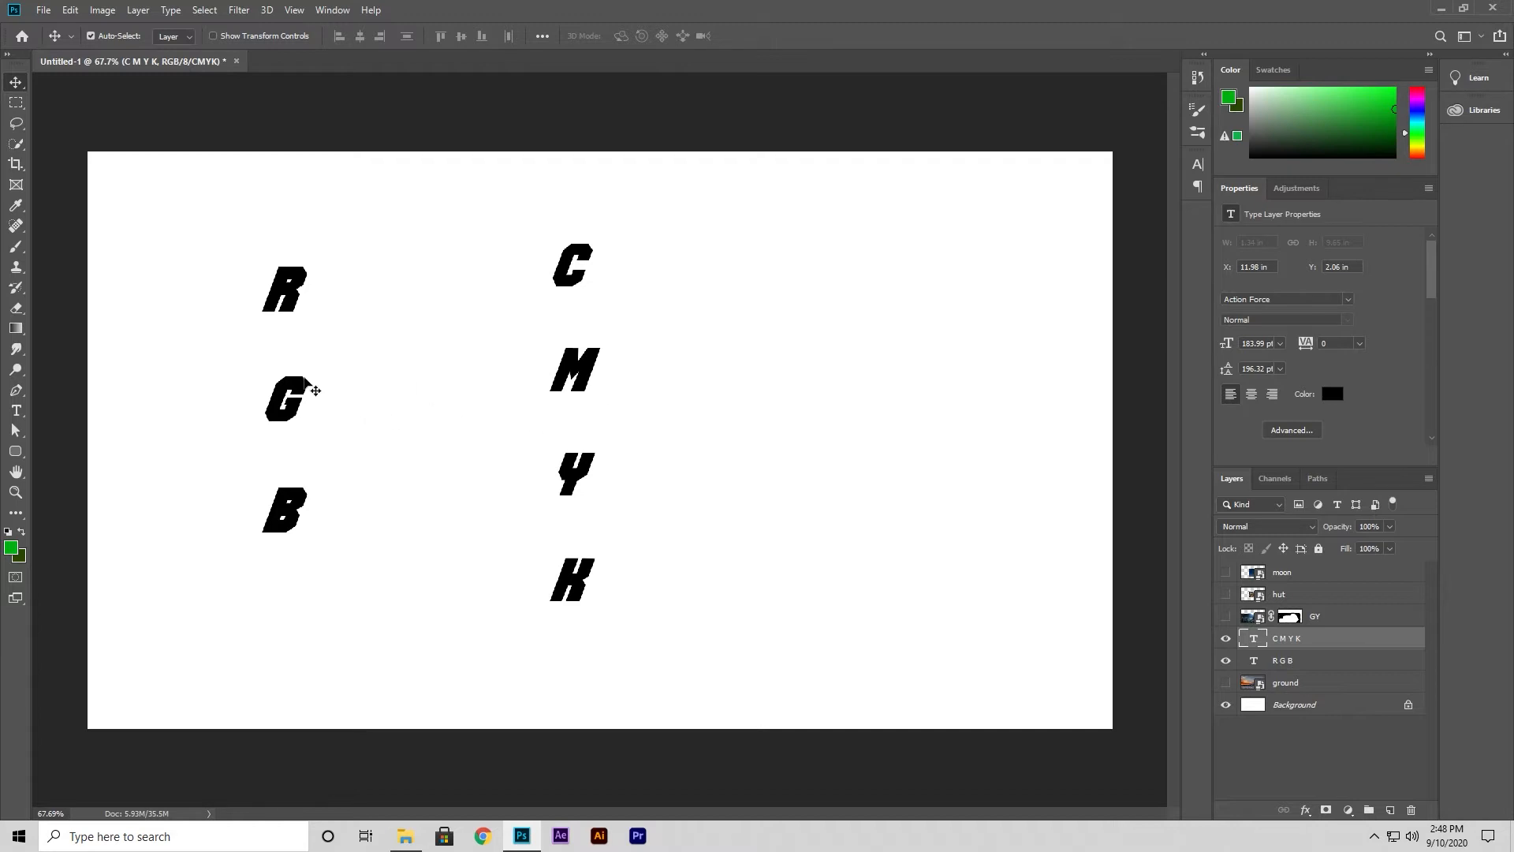
pyautogui.moveTo(565, 385); pyautogui.dragTo(565, 408)
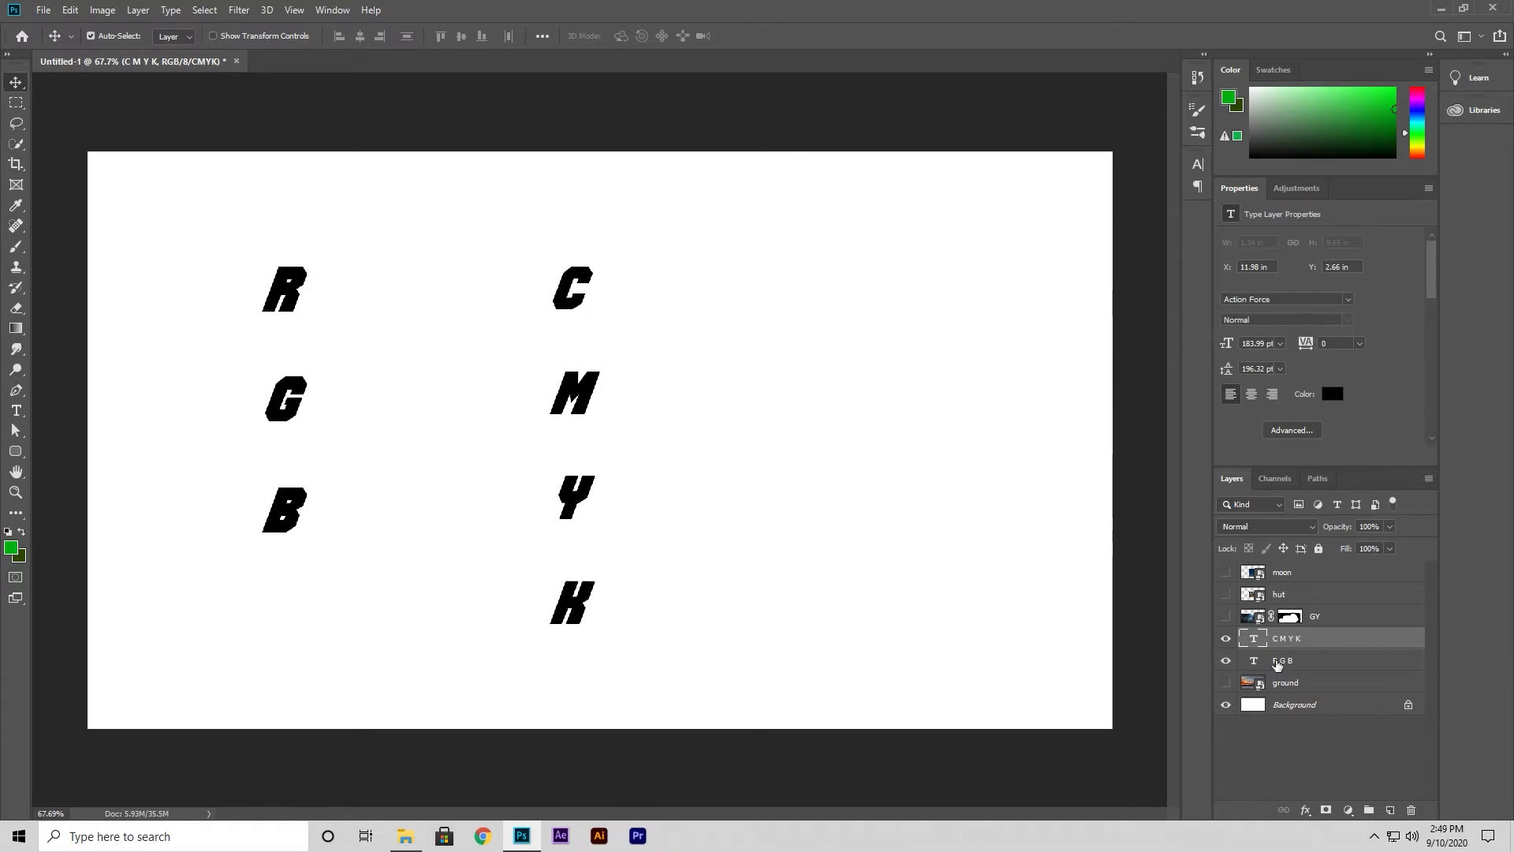
# Delete the C M Y K and R G B text layers and show the ground layer again.
pyautogui.keyDown('shift'); pyautogui.click(1291, 666); pyautogui.keyUp('shift')
pyautogui.press('Delete')
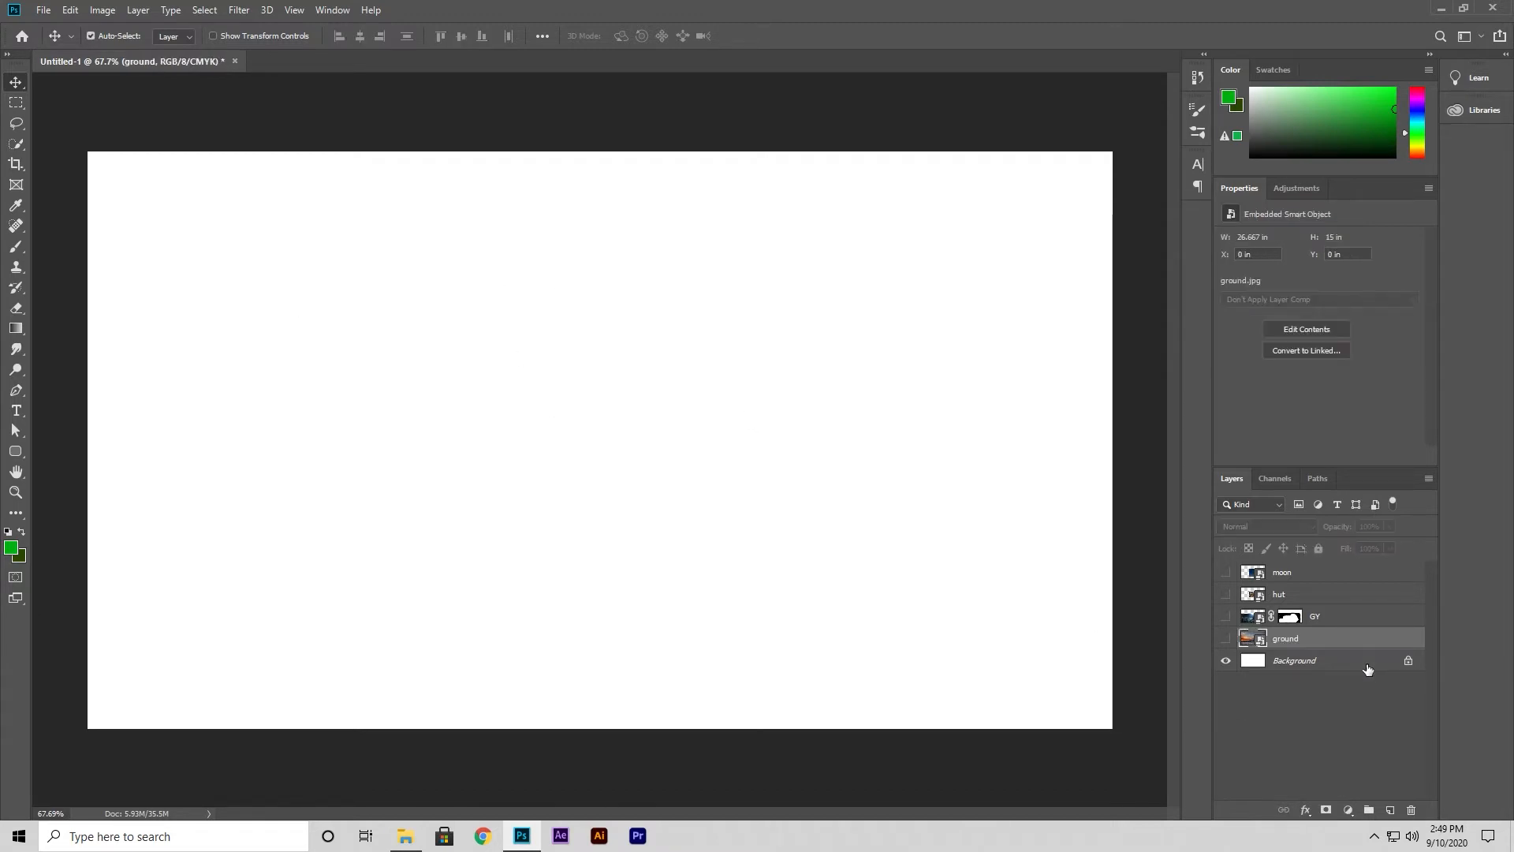
pyautogui.click(1225, 637)
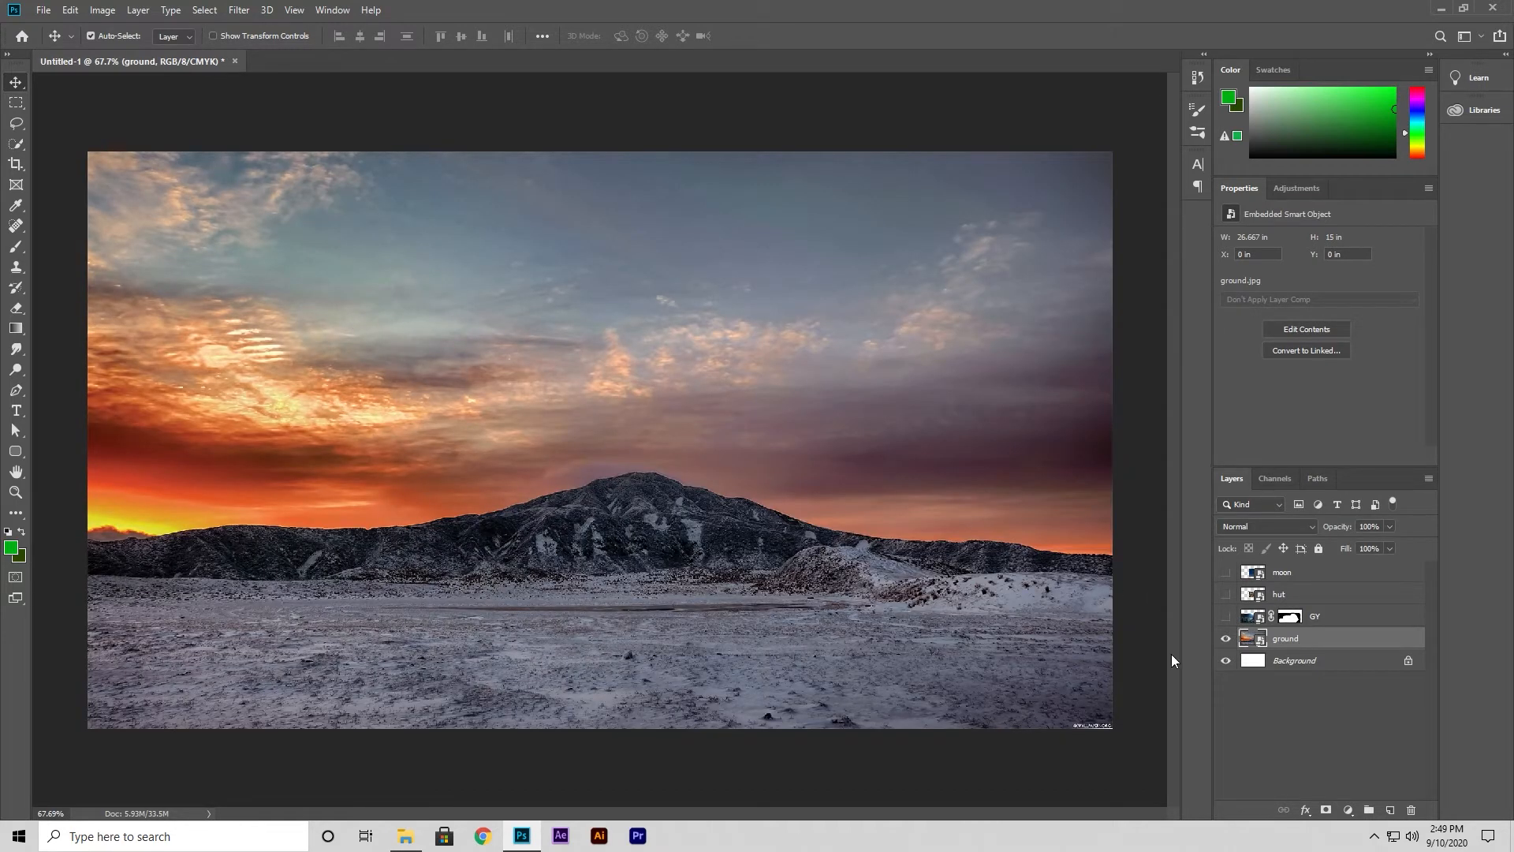
# Open Levels on the ground layer, try Red channel output levels of 89 black and 18 white, and restore 0 and 255.
pyautogui.click(102, 10)
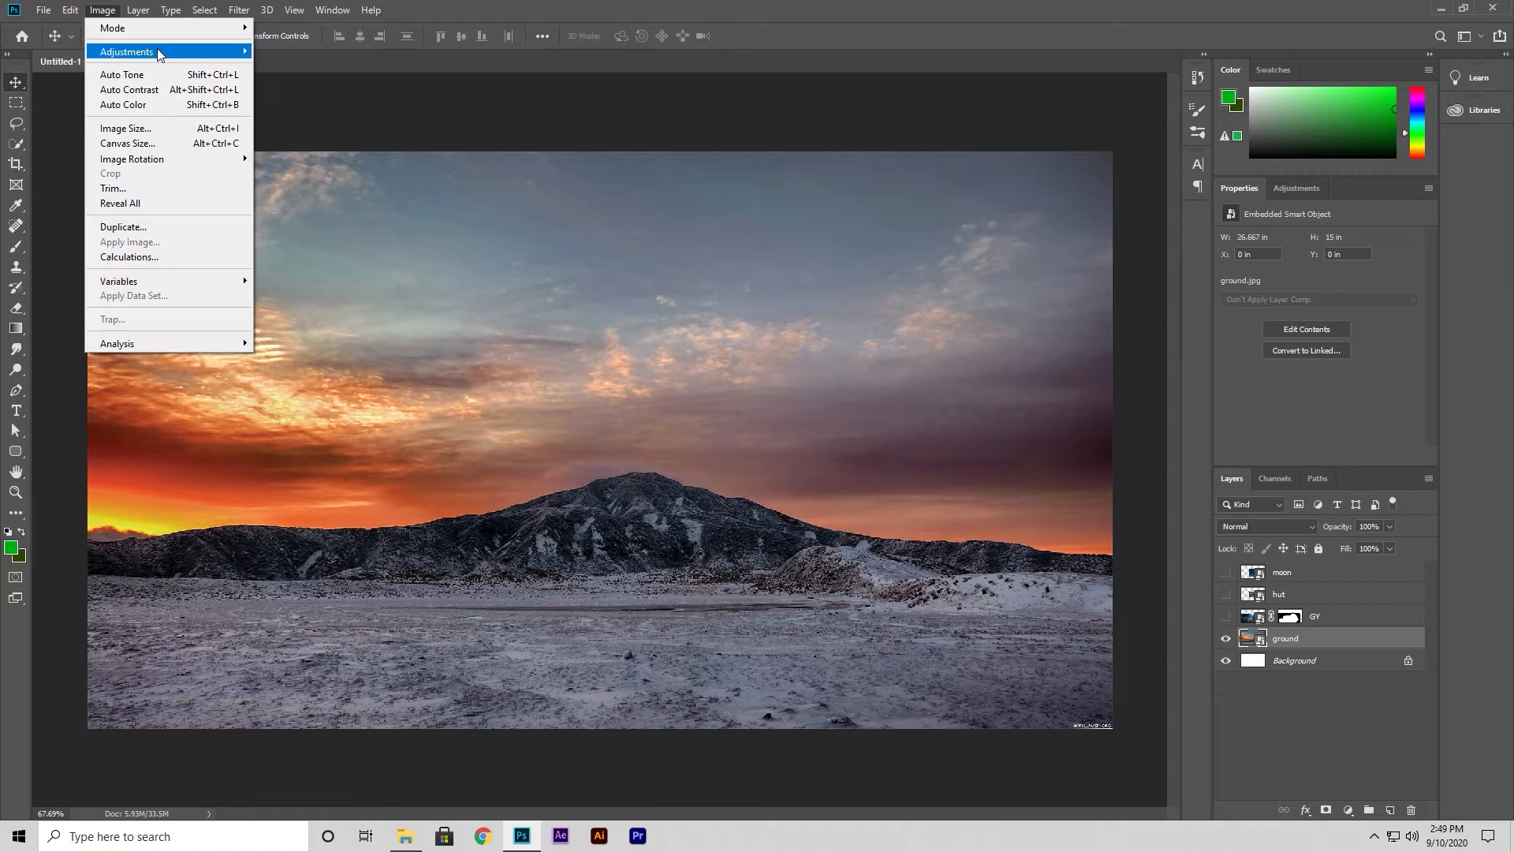
pyautogui.moveTo(164, 52)
pyautogui.click(281, 66)
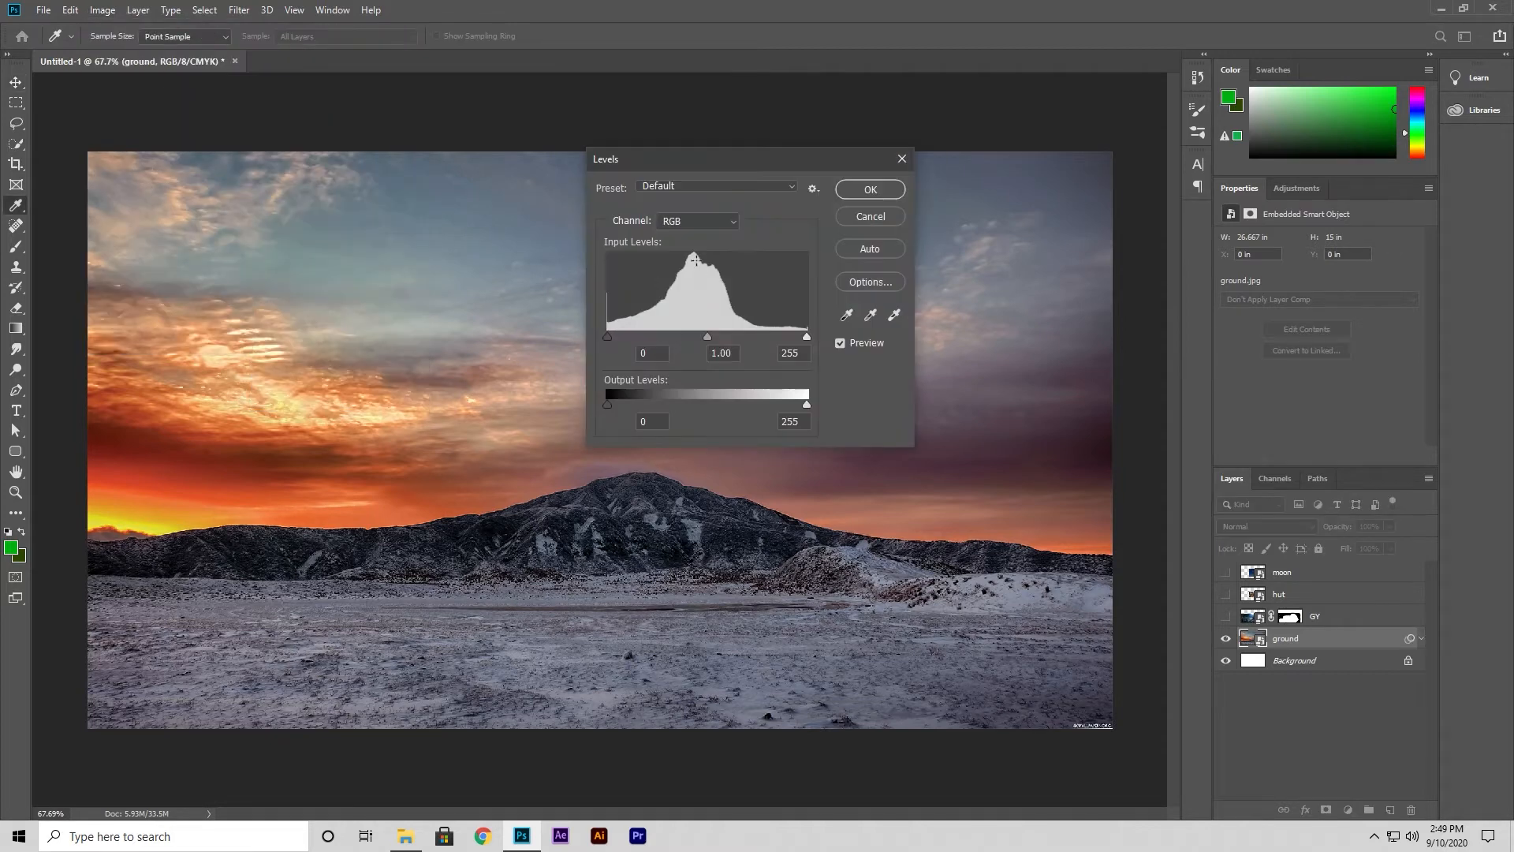
pyautogui.click(708, 226)
pyautogui.click(702, 251)
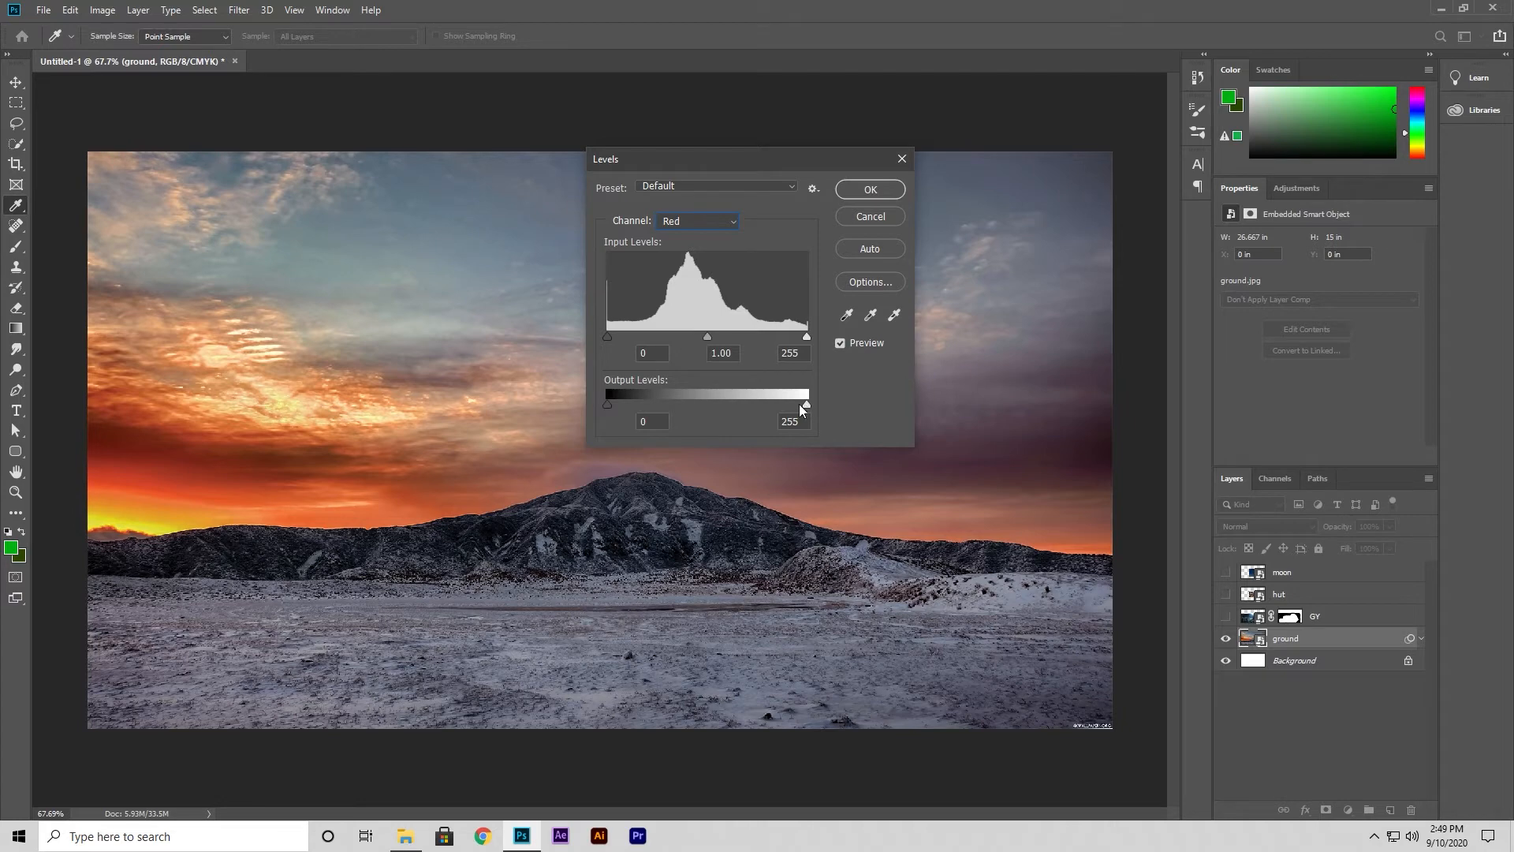
pyautogui.moveTo(607, 407); pyautogui.dragTo(676, 409)
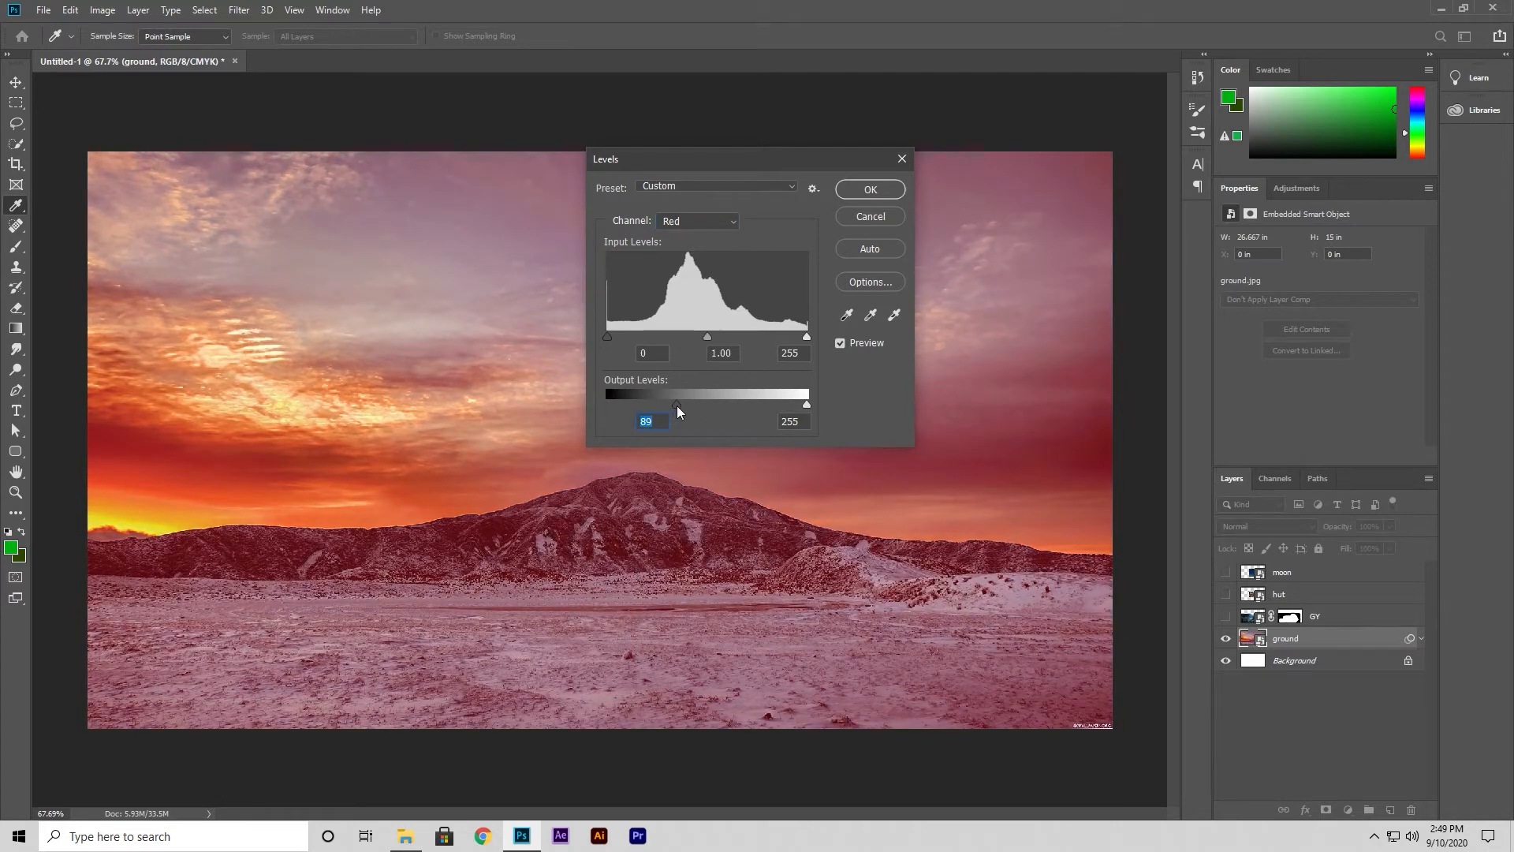
pyautogui.moveTo(676, 406); pyautogui.dragTo(608, 406)
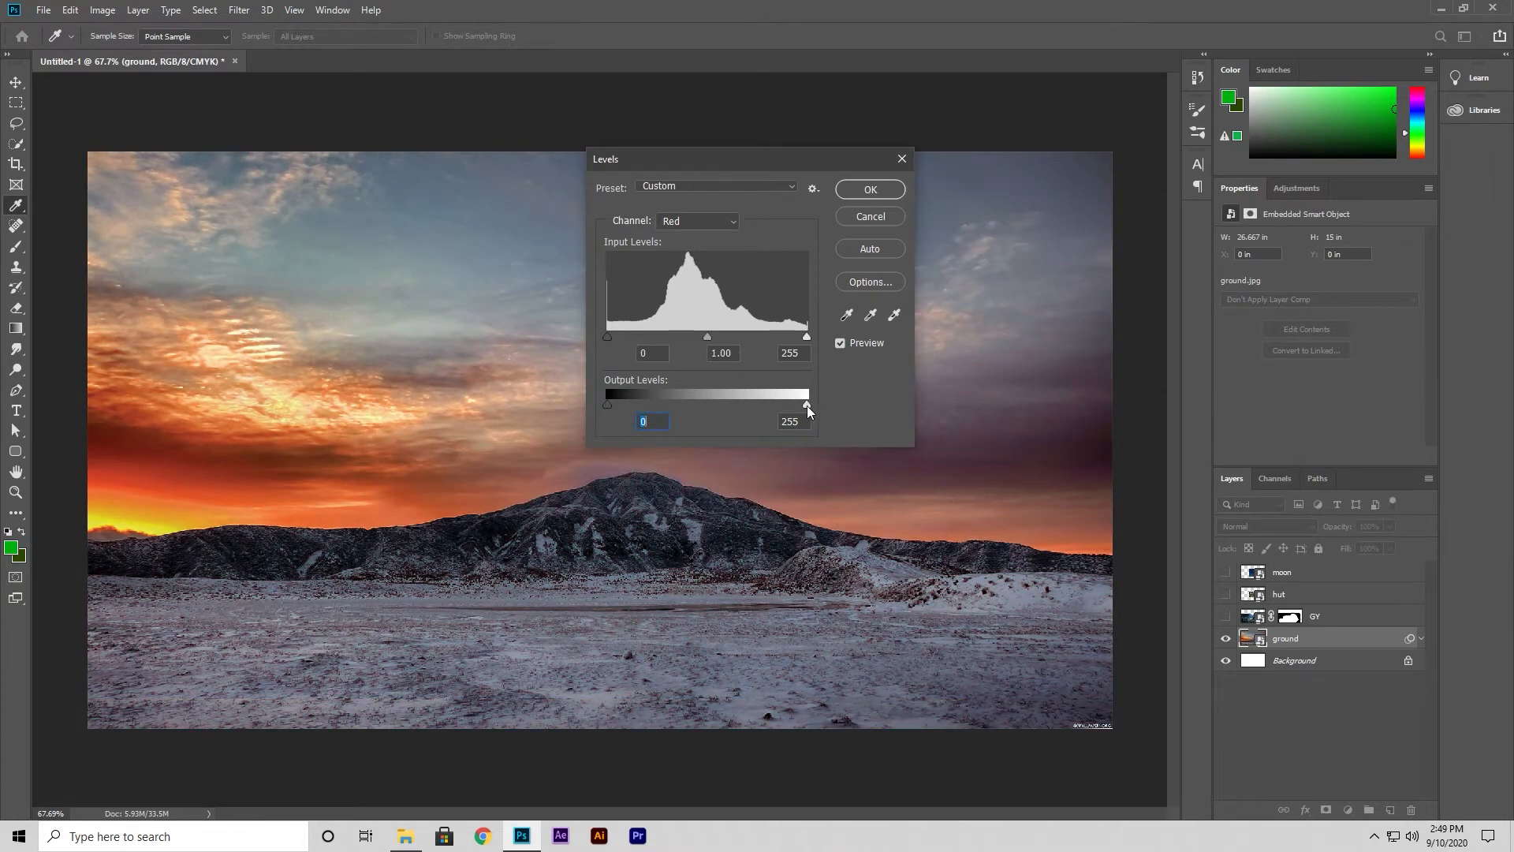
pyautogui.moveTo(806, 405); pyautogui.dragTo(609, 400)
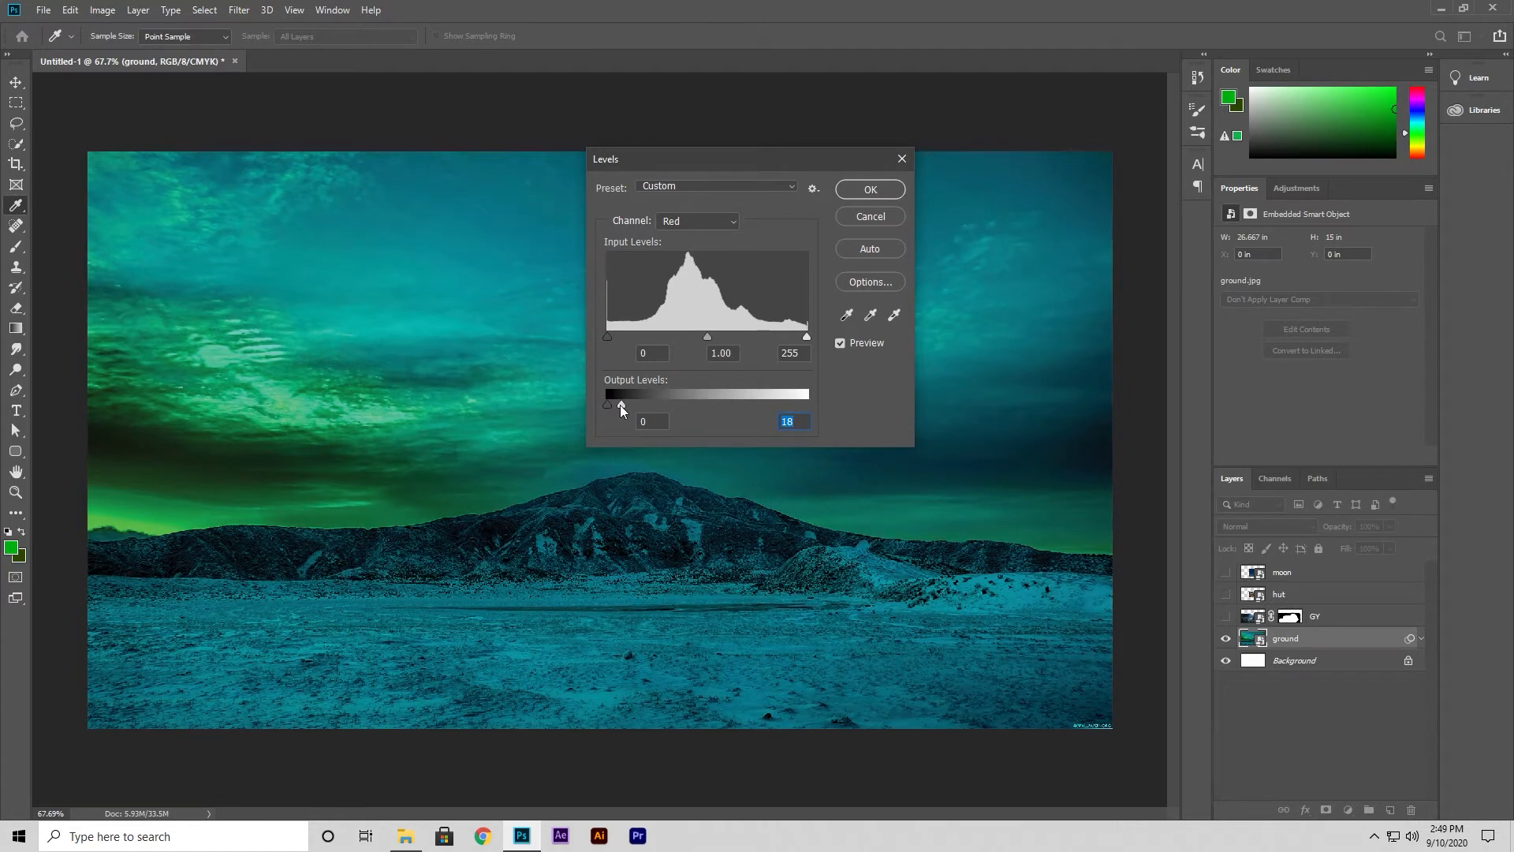
pyautogui.moveTo(622, 404); pyautogui.dragTo(807, 405)
# Try Green channel output levels of 231 black and 19 white, restoring 0 and 255.
pyautogui.click(696, 222)
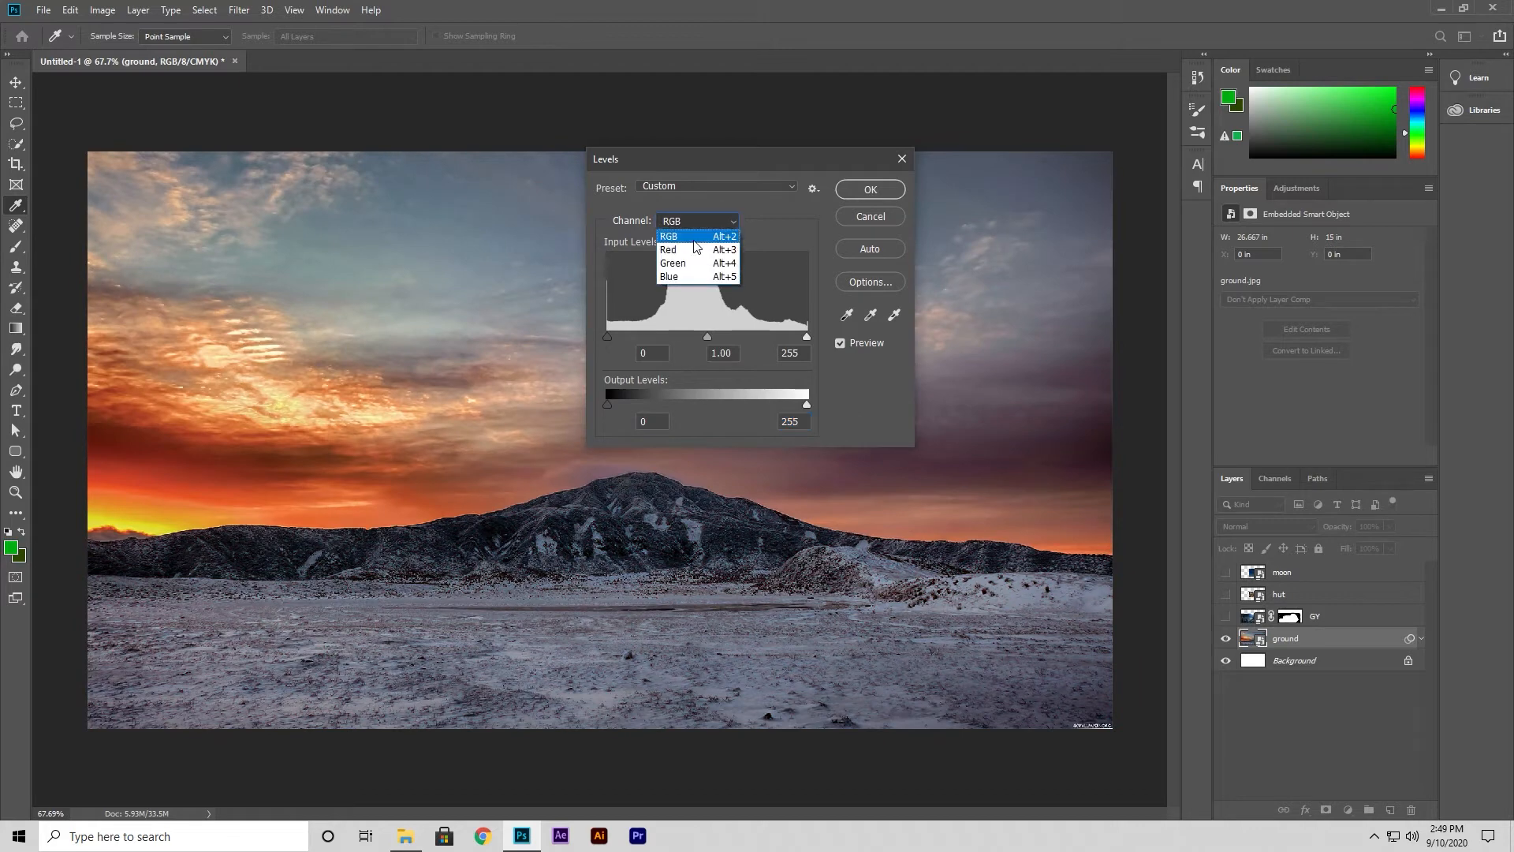
pyautogui.click(693, 263)
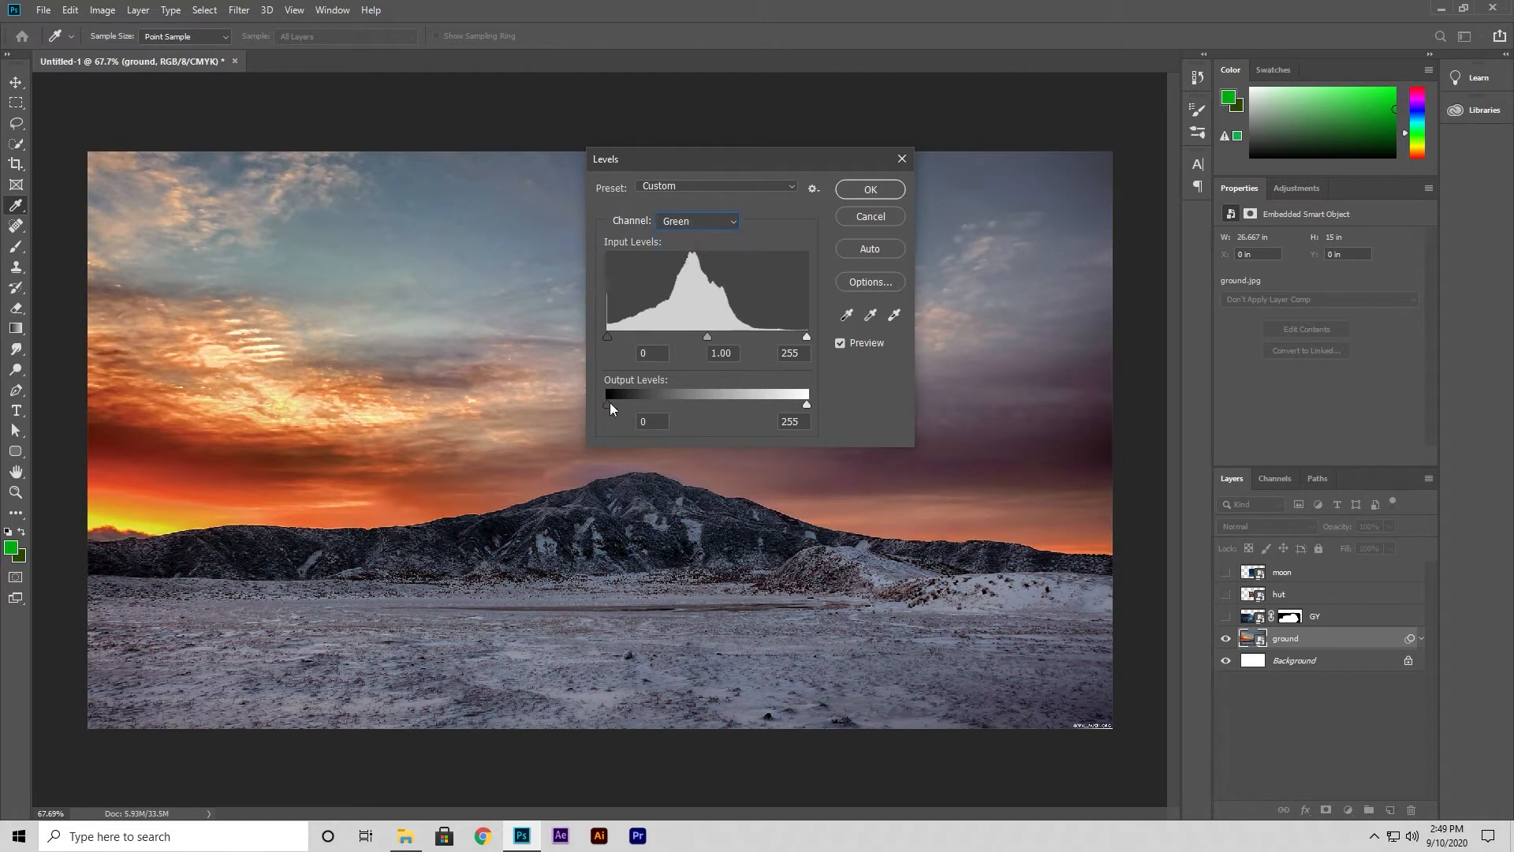
pyautogui.moveTo(608, 405); pyautogui.dragTo(790, 421)
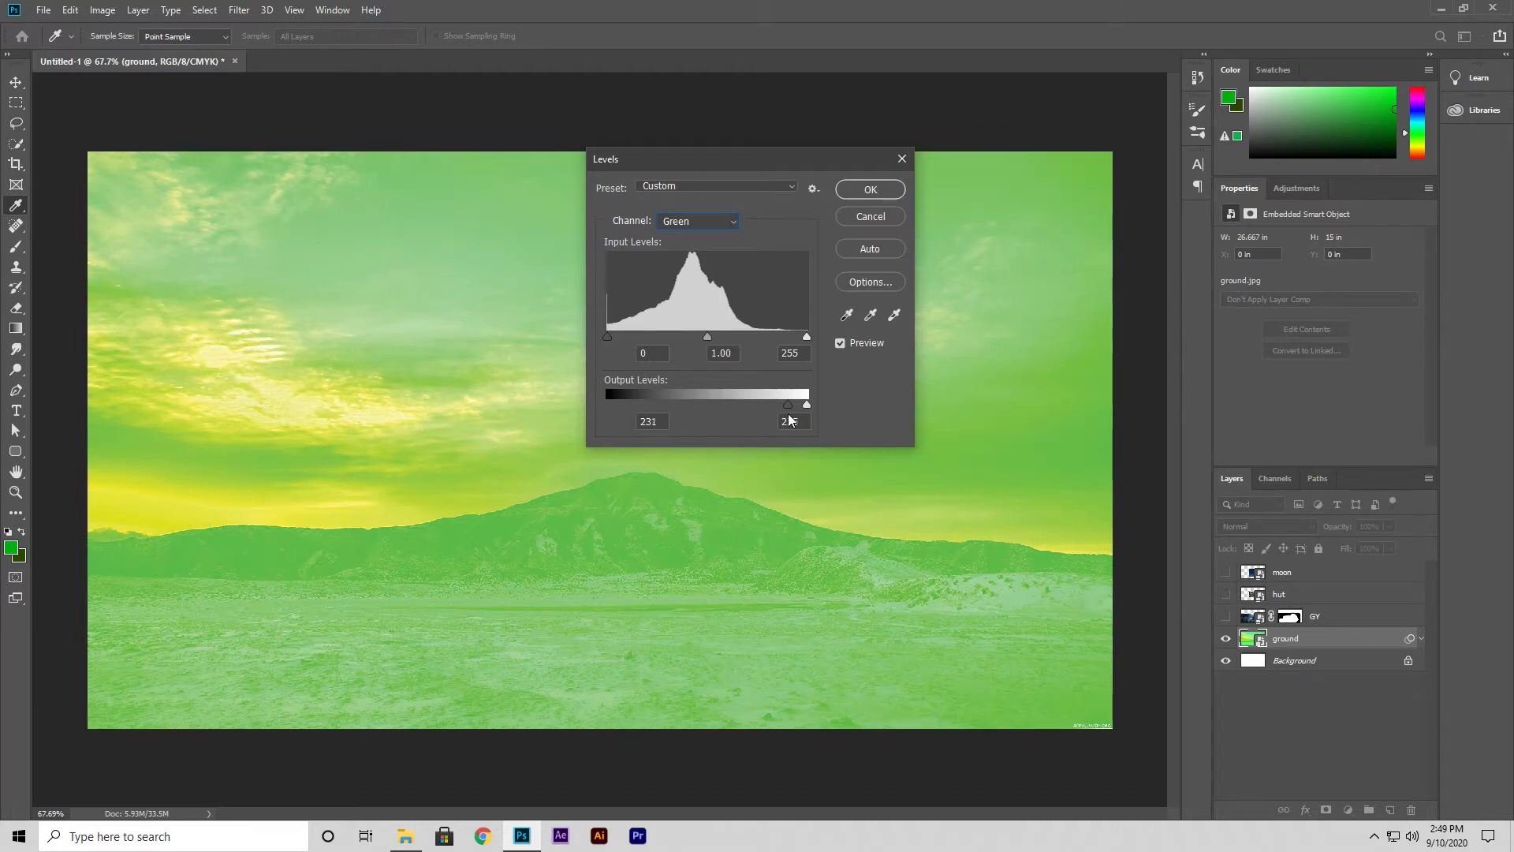
pyautogui.moveTo(789, 420); pyautogui.dragTo(589, 407)
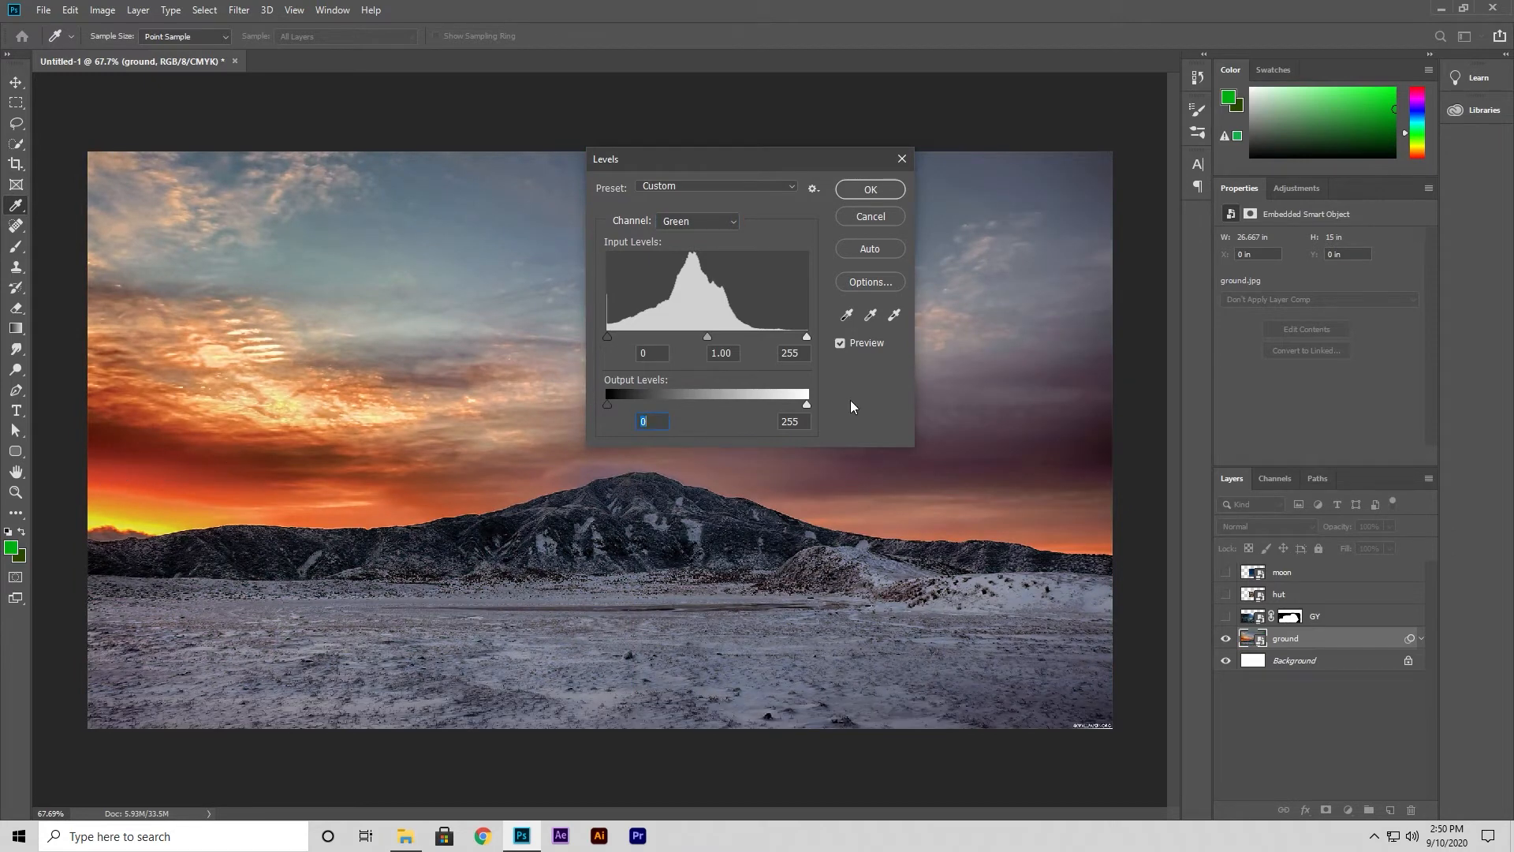
pyautogui.moveTo(806, 405); pyautogui.dragTo(622, 405)
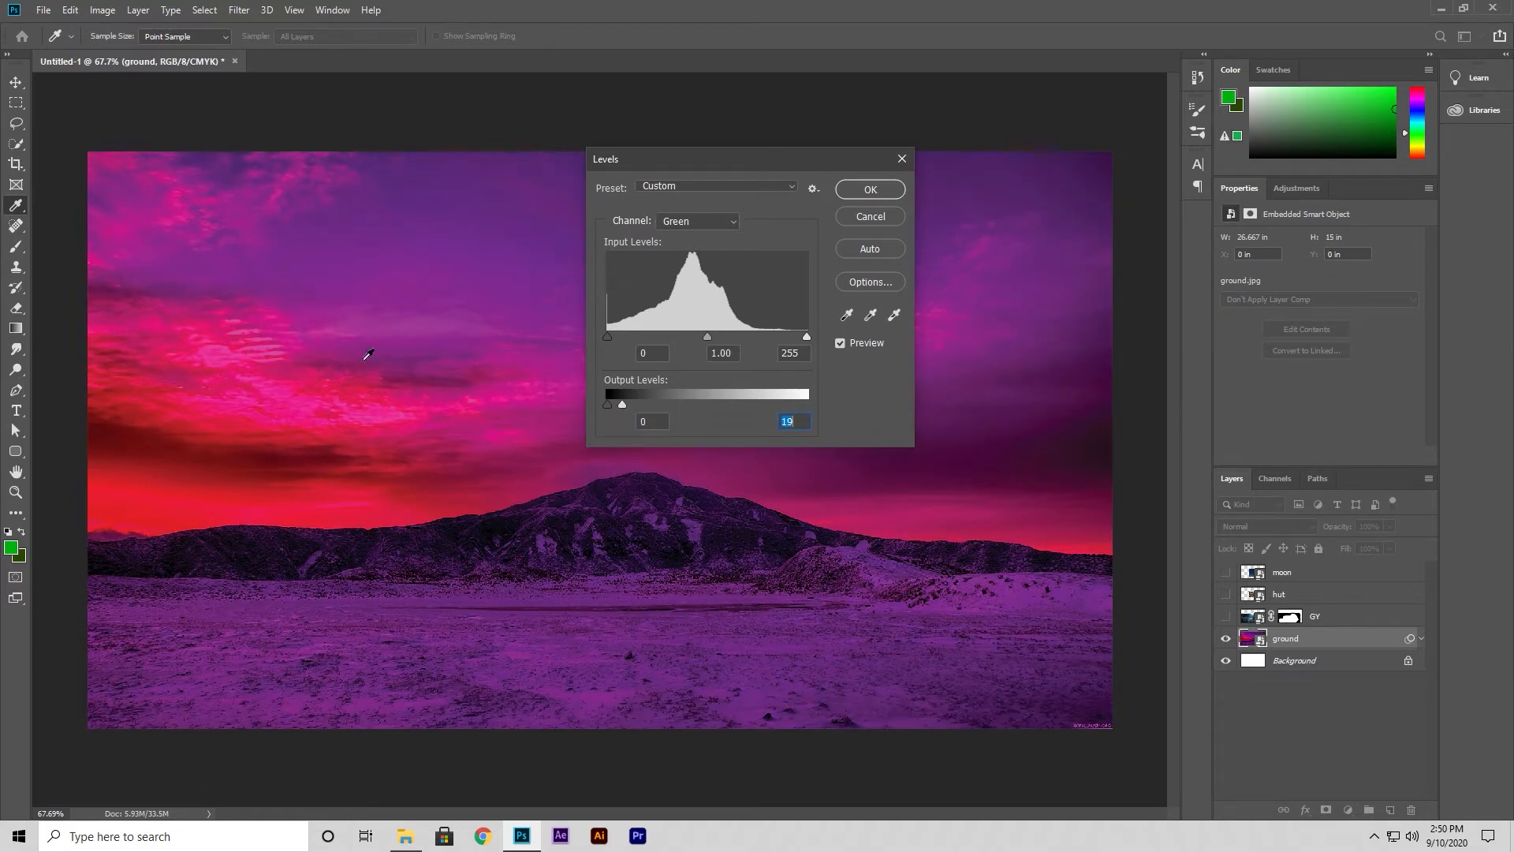
pyautogui.moveTo(622, 405); pyautogui.dragTo(806, 406)
# Try Blue channel output levels of 32 white and 237 black, restore 255 and 0, and apply Levels to the ground layer.
pyautogui.click(695, 224)
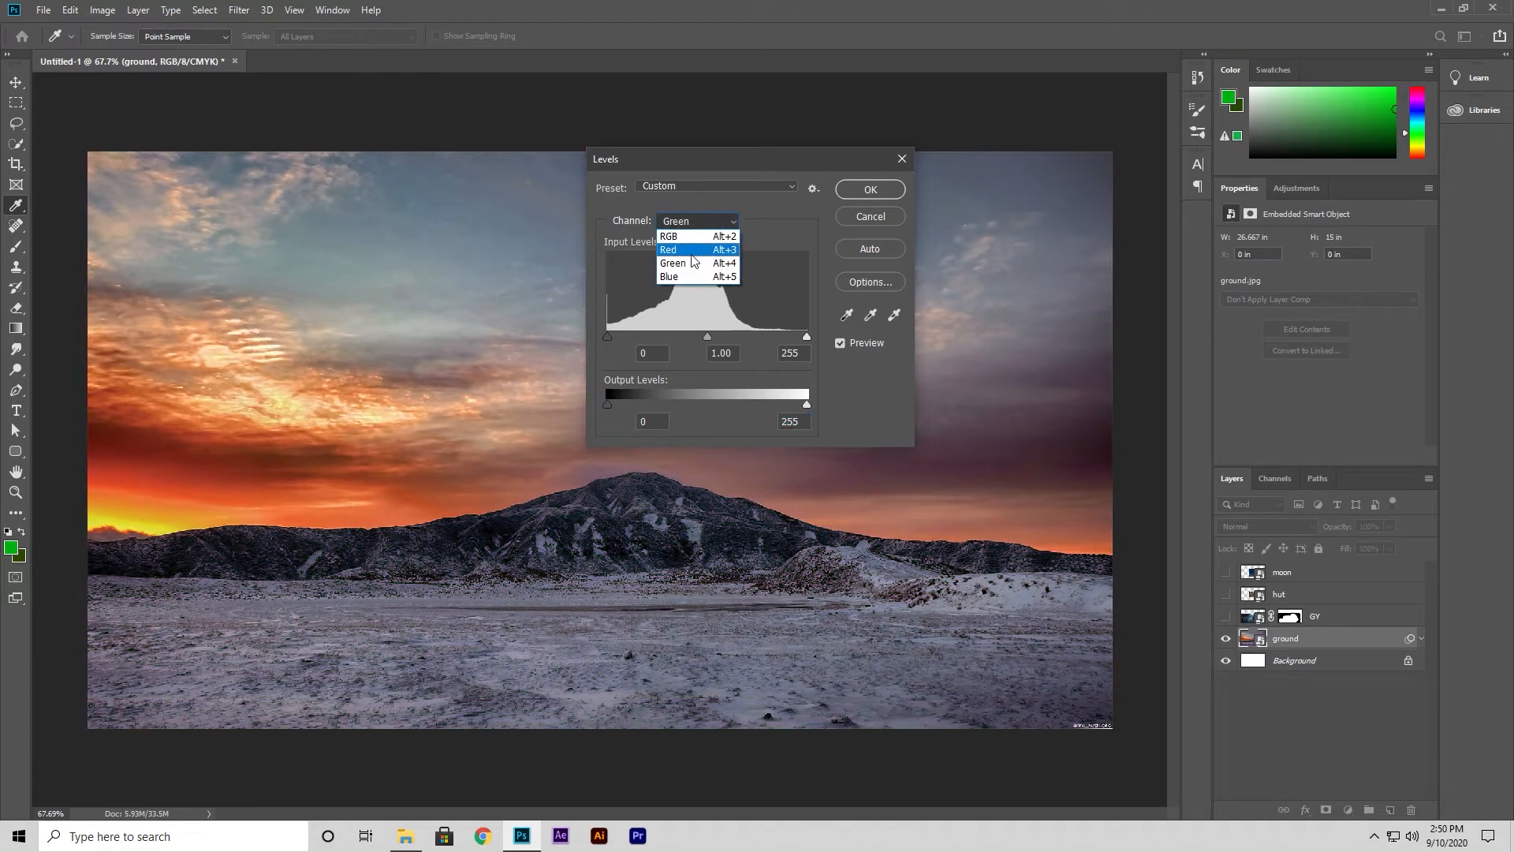
pyautogui.click(683, 277)
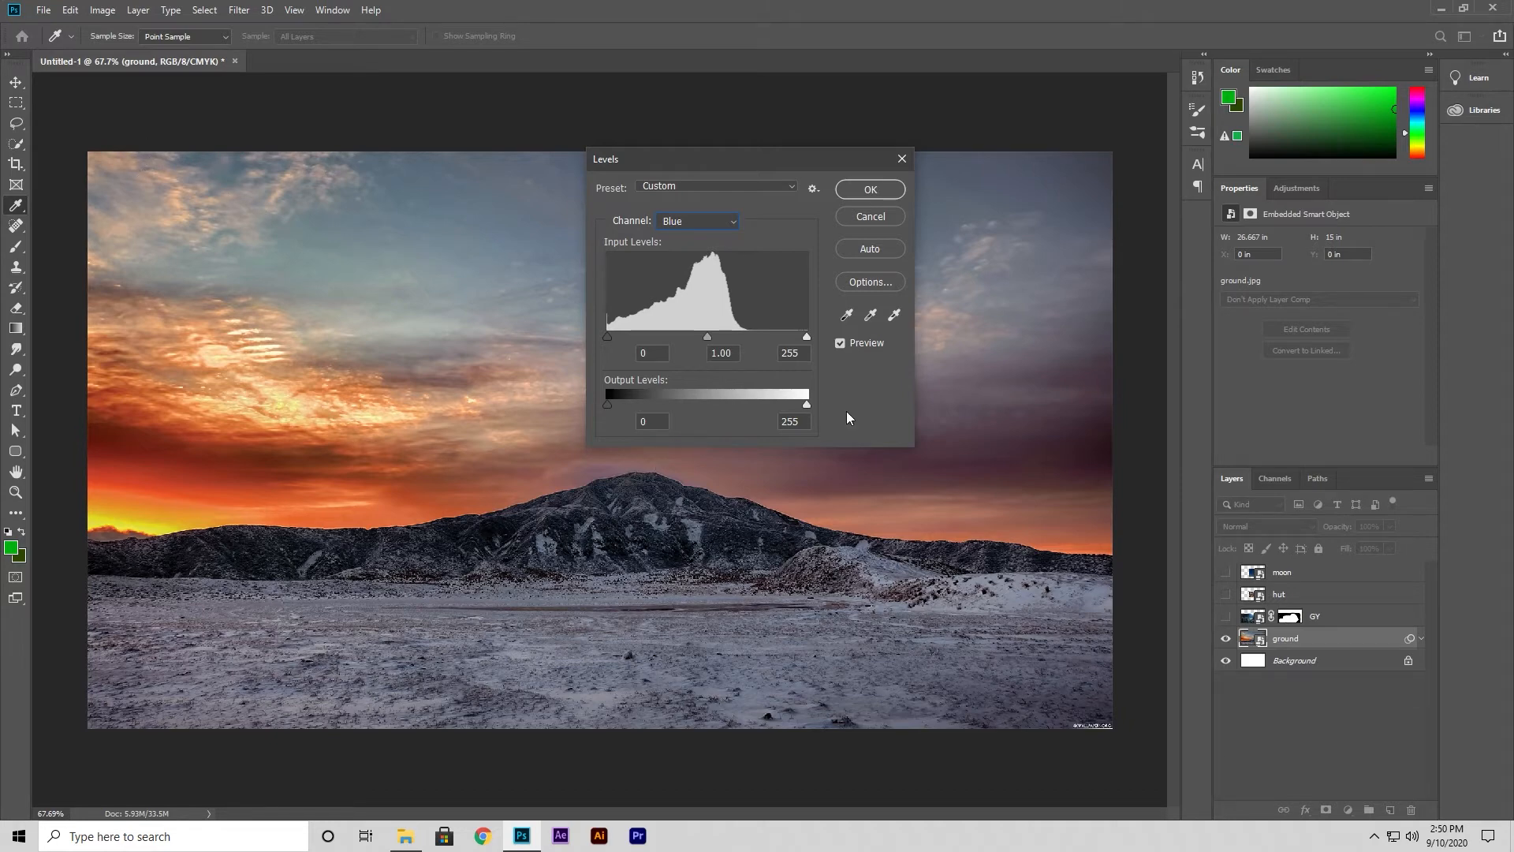
pyautogui.moveTo(806, 405); pyautogui.dragTo(631, 410)
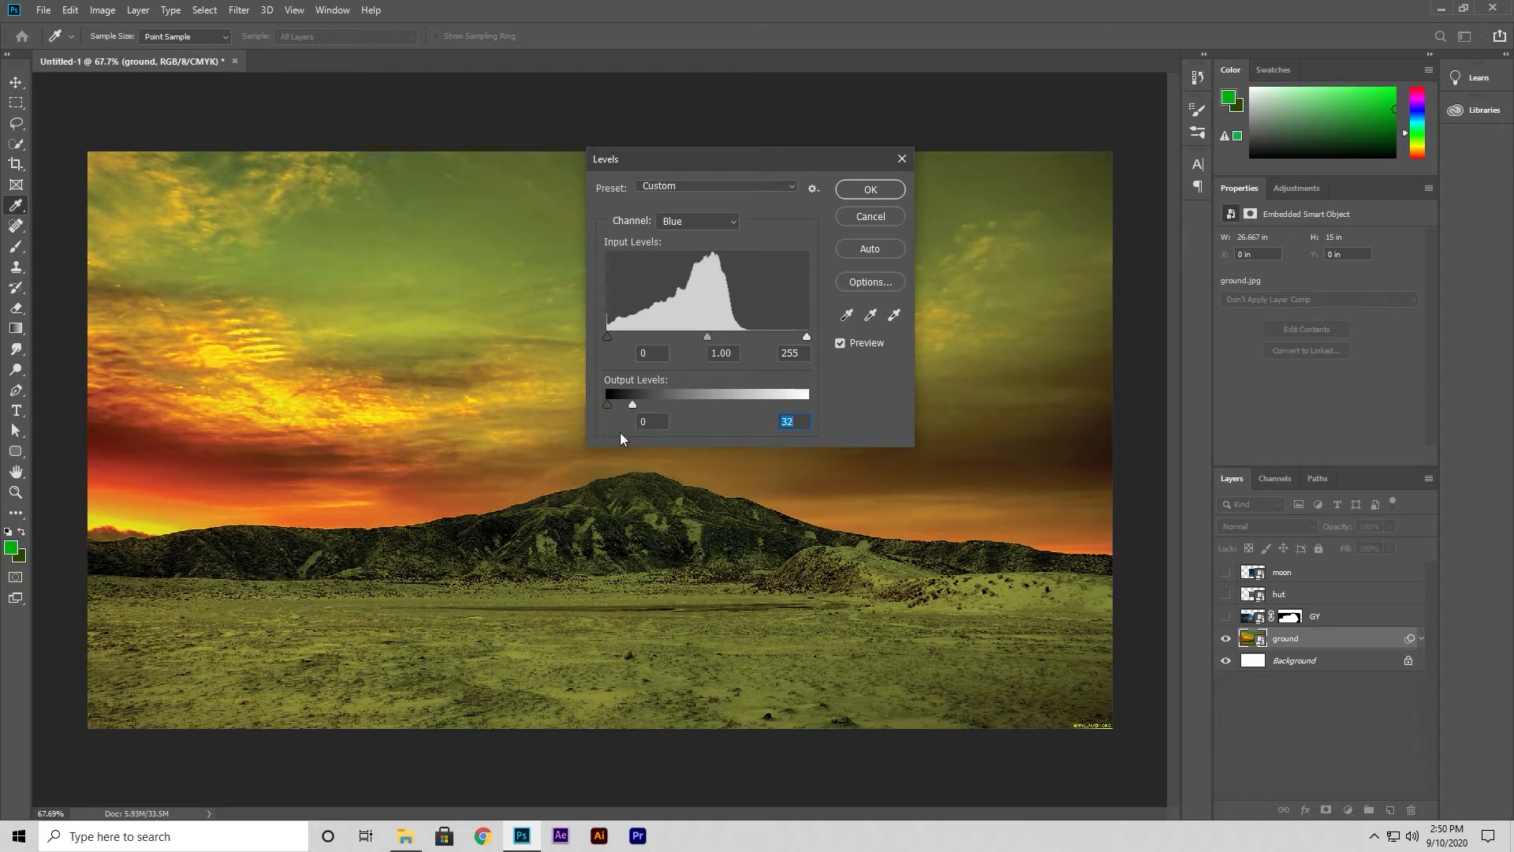
pyautogui.moveTo(631, 404); pyautogui.dragTo(812, 406)
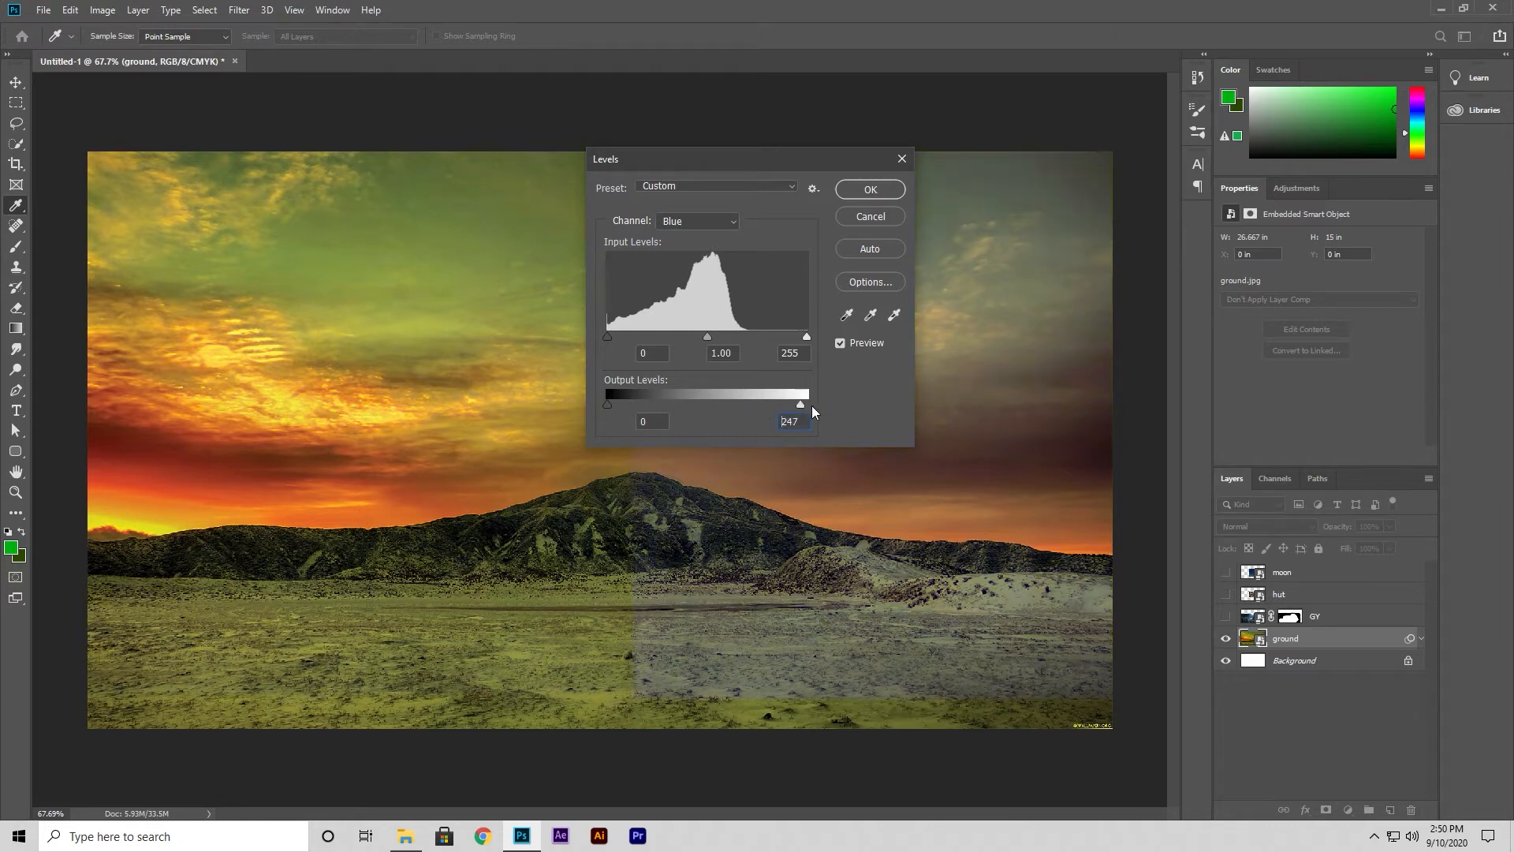
pyautogui.moveTo(604, 406); pyautogui.dragTo(794, 416)
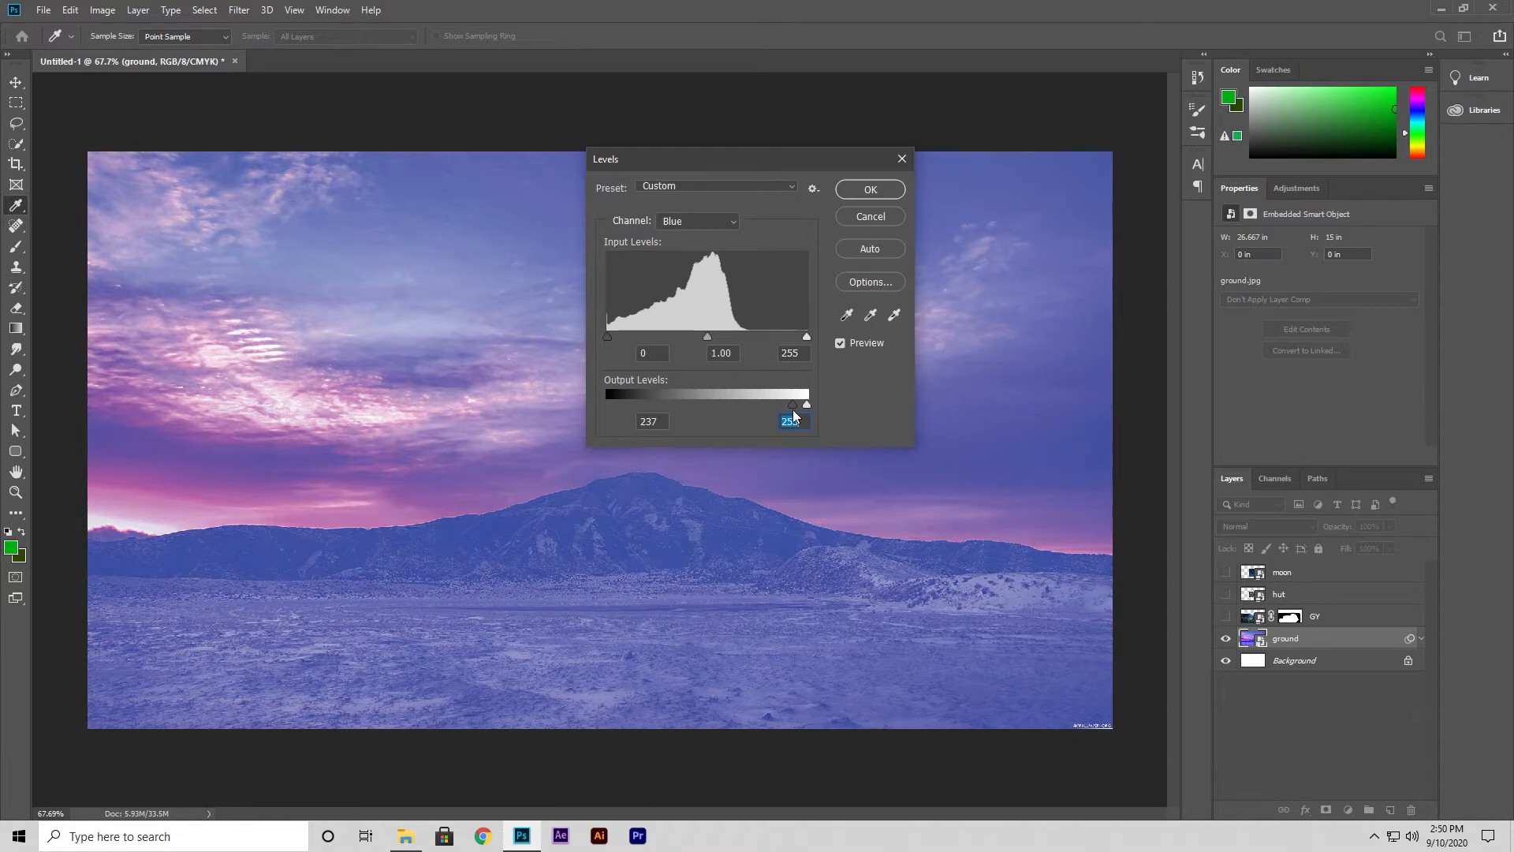
pyautogui.moveTo(794, 416); pyautogui.dragTo(547, 405)
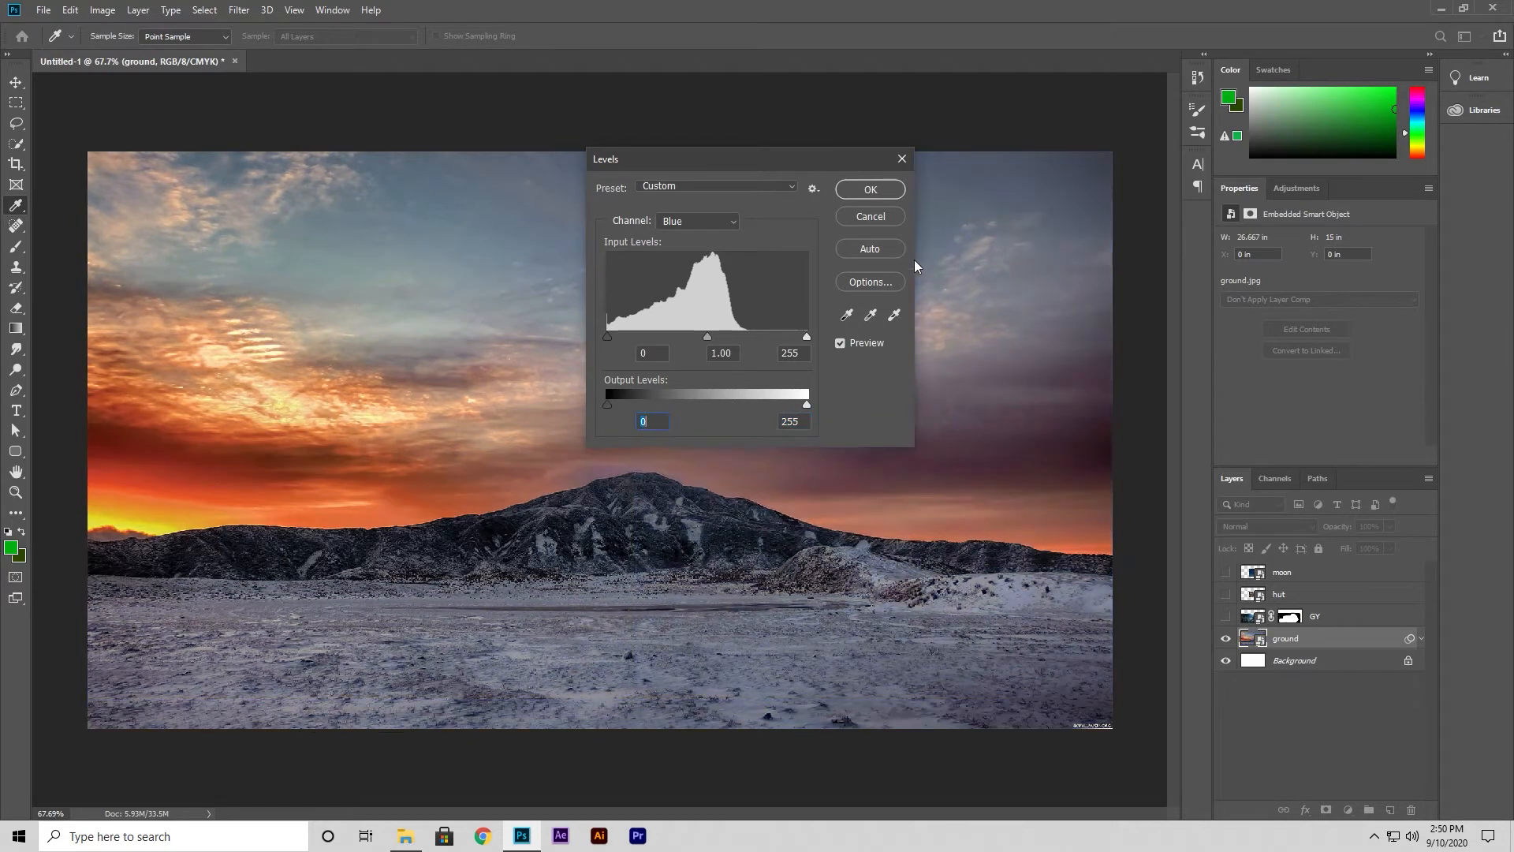
pyautogui.click(886, 192)
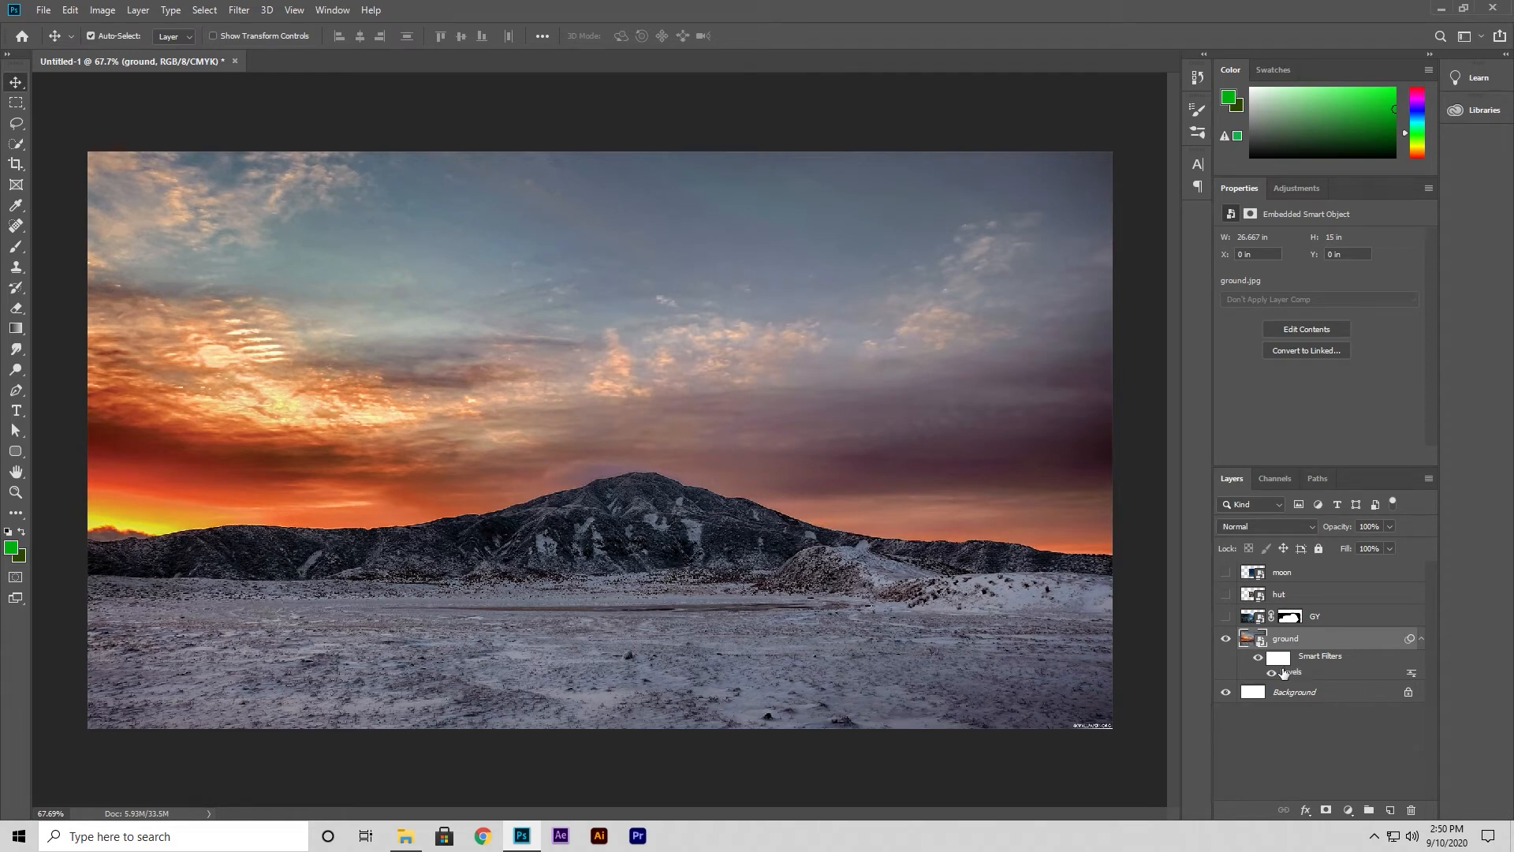
# Review the ground layer's Levels filter settings without changing them, and undo the Levels filter.
pyautogui.doubleClick(1286, 672)
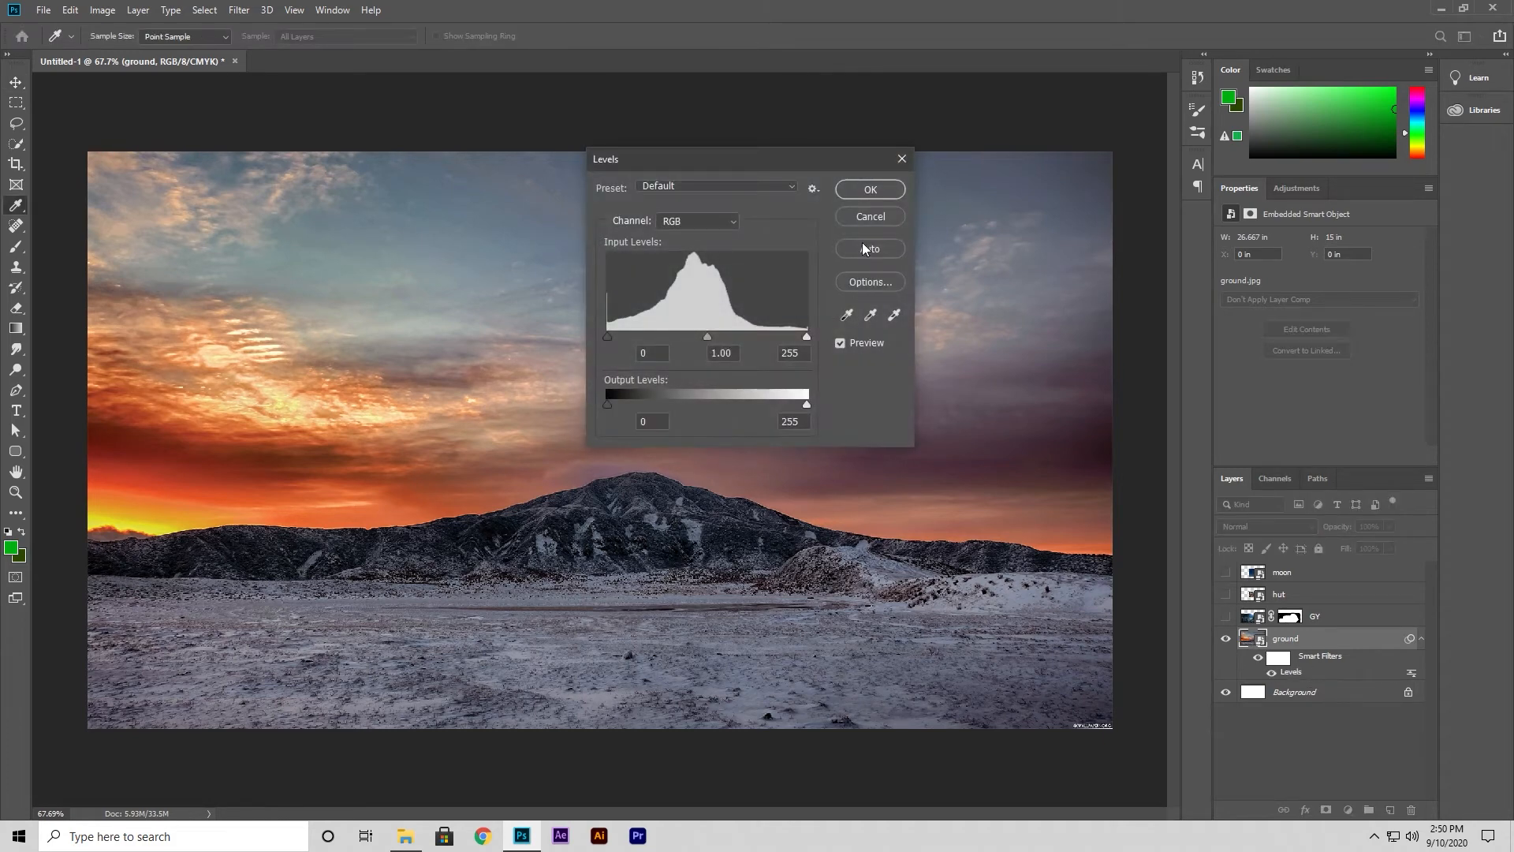
pyautogui.click(902, 165)
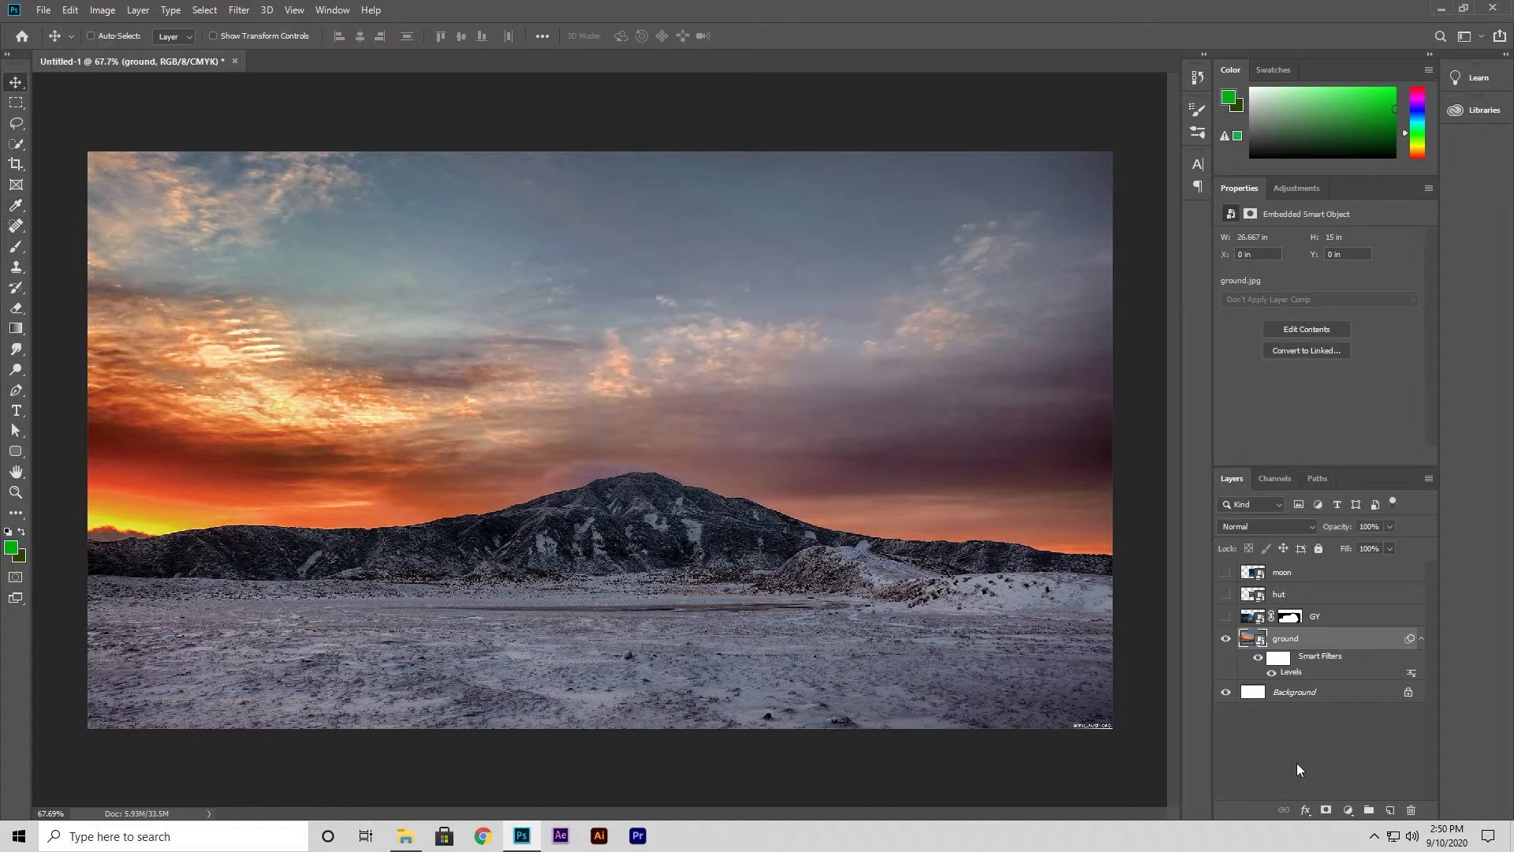
pyautogui.hotkey('ctrl', 'z')
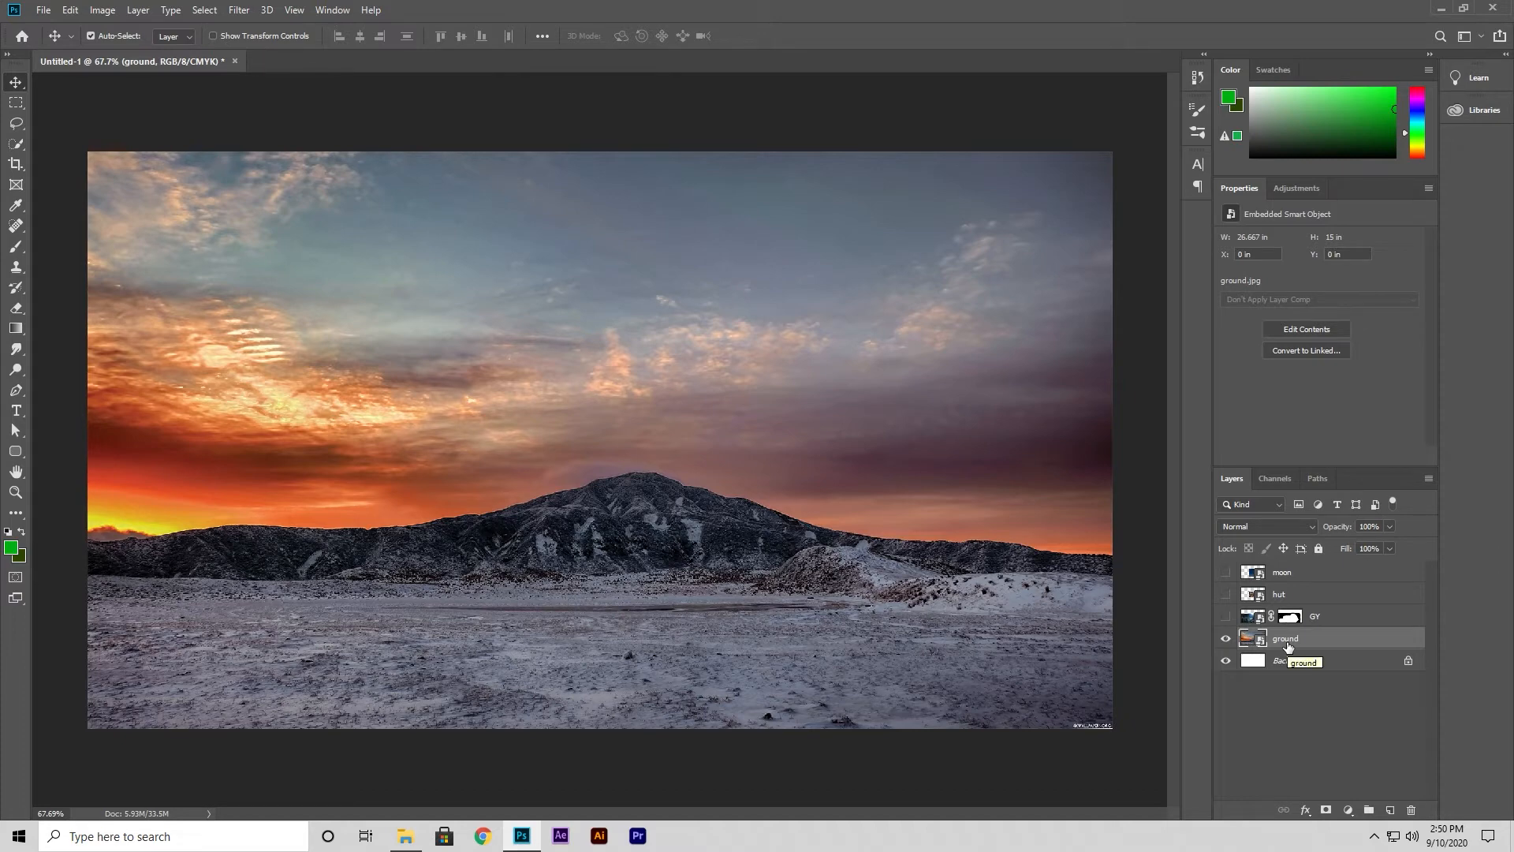
# Try Brightness/Contrast on the ground layer with brightness -41 and contrast 77, compare brightness -145 and contrast -50, and cancel the adjustment.
pyautogui.click(114, 8)
pyautogui.moveTo(221, 52)
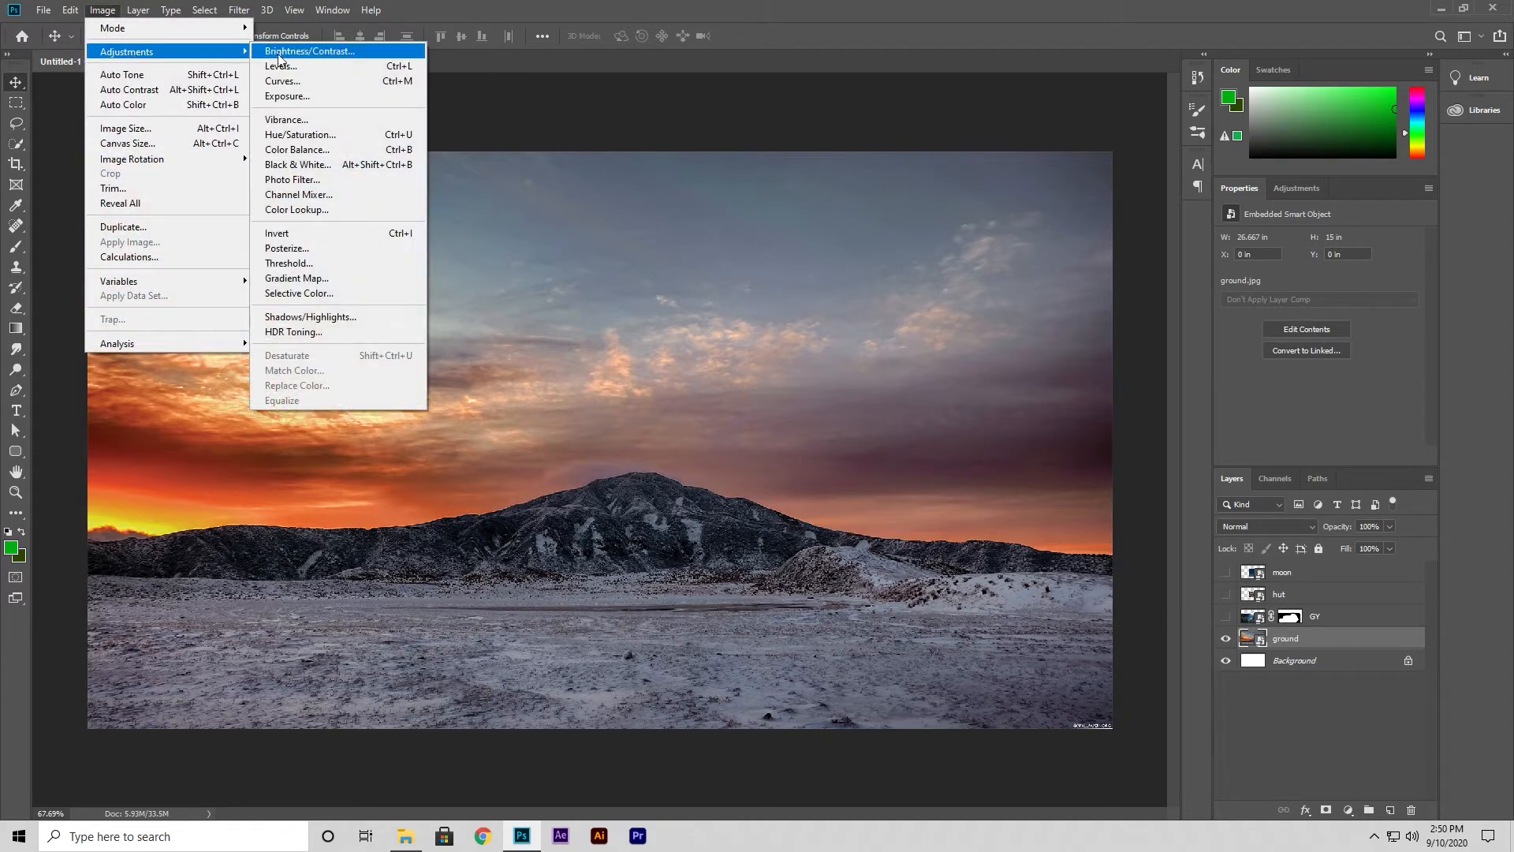
pyautogui.click(310, 52)
pyautogui.moveTo(712, 256)
pyautogui.mouseDown()
pyautogui.moveTo(760, 259)
pyautogui.moveTo(683, 257)
pyautogui.mouseUp()
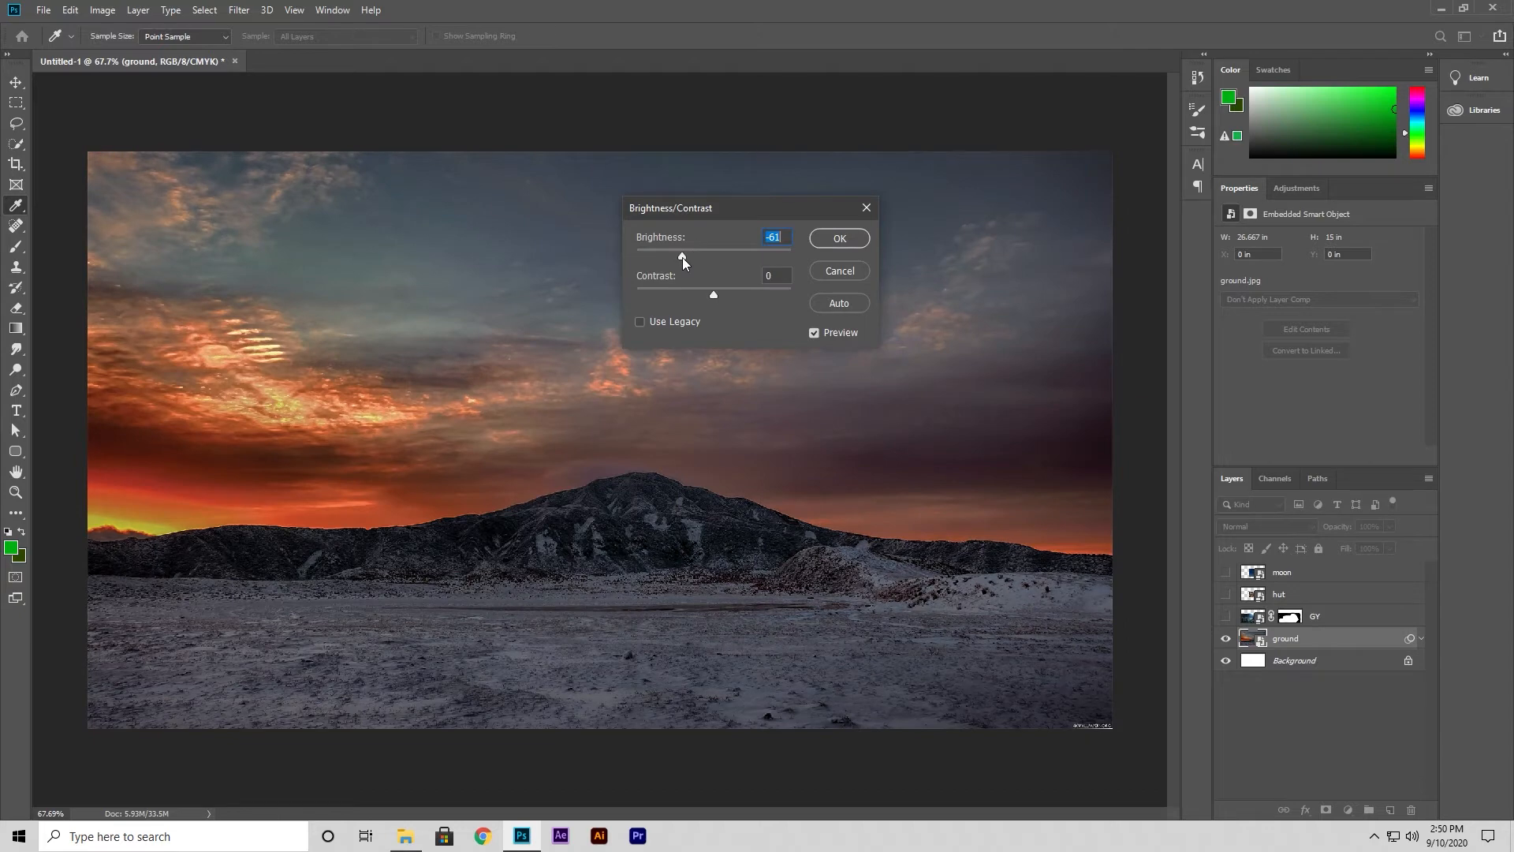
pyautogui.moveTo(712, 294); pyautogui.dragTo(773, 297)
pyautogui.moveTo(683, 257)
pyautogui.mouseDown()
pyautogui.moveTo(729, 258)
pyautogui.moveTo(692, 258)
pyautogui.mouseUp()
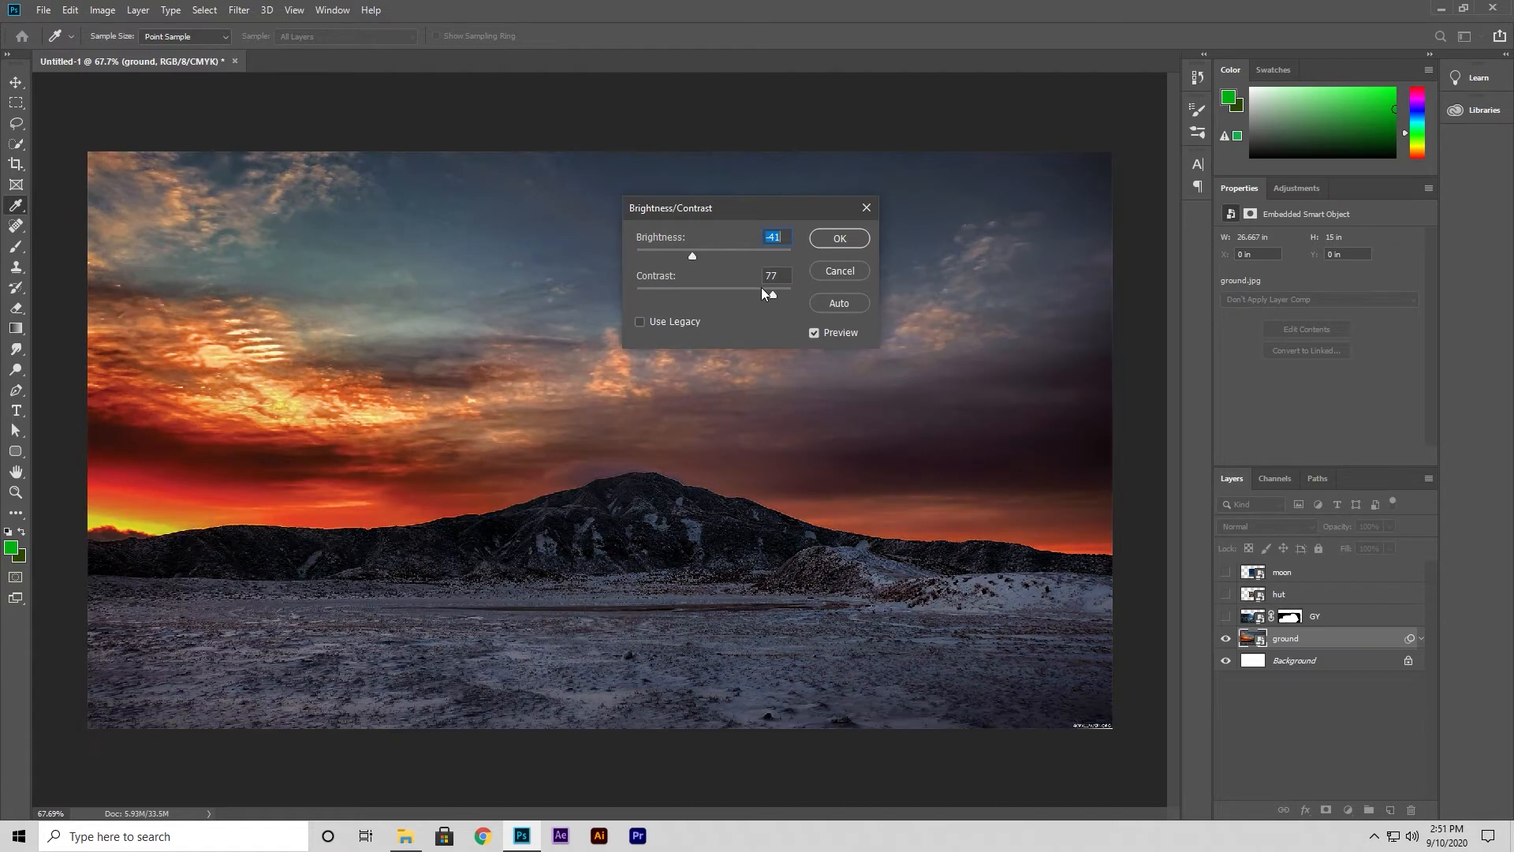
pyautogui.moveTo(769, 293); pyautogui.dragTo(625, 293)
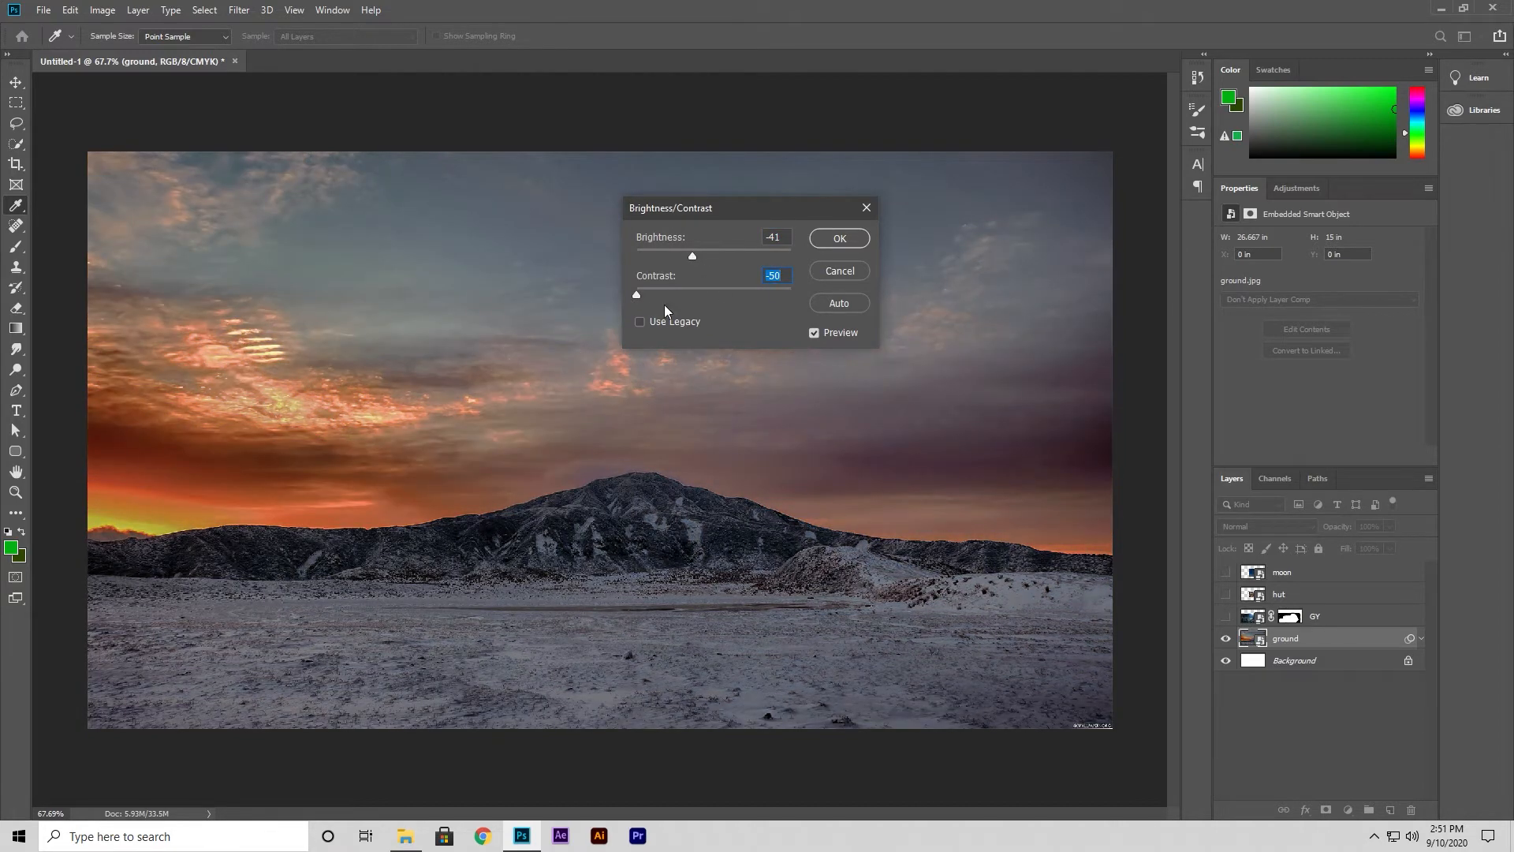
pyautogui.moveTo(692, 256); pyautogui.dragTo(631, 264)
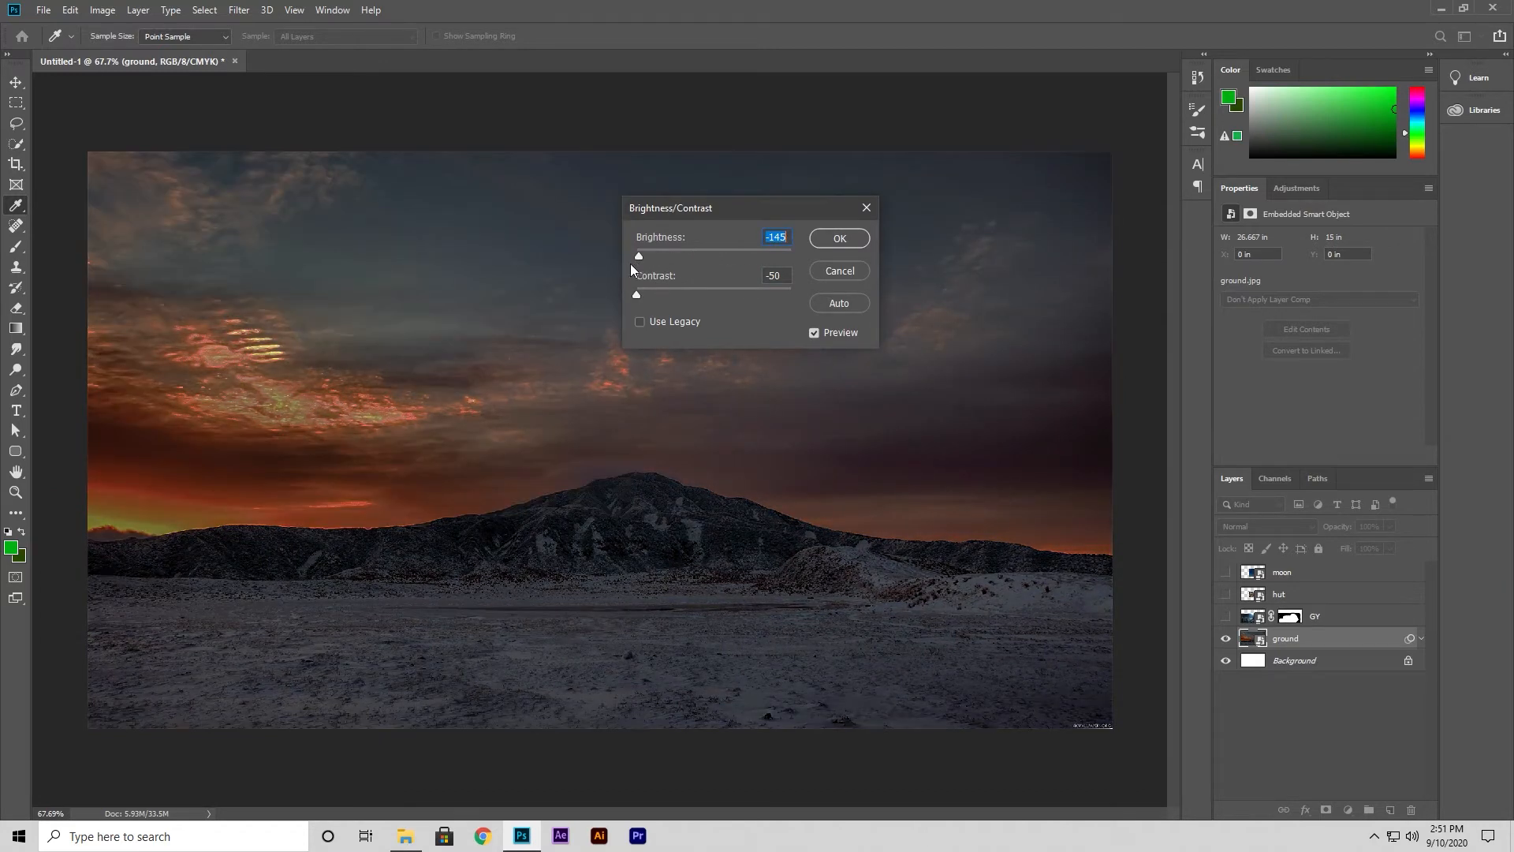
pyautogui.click(841, 270)
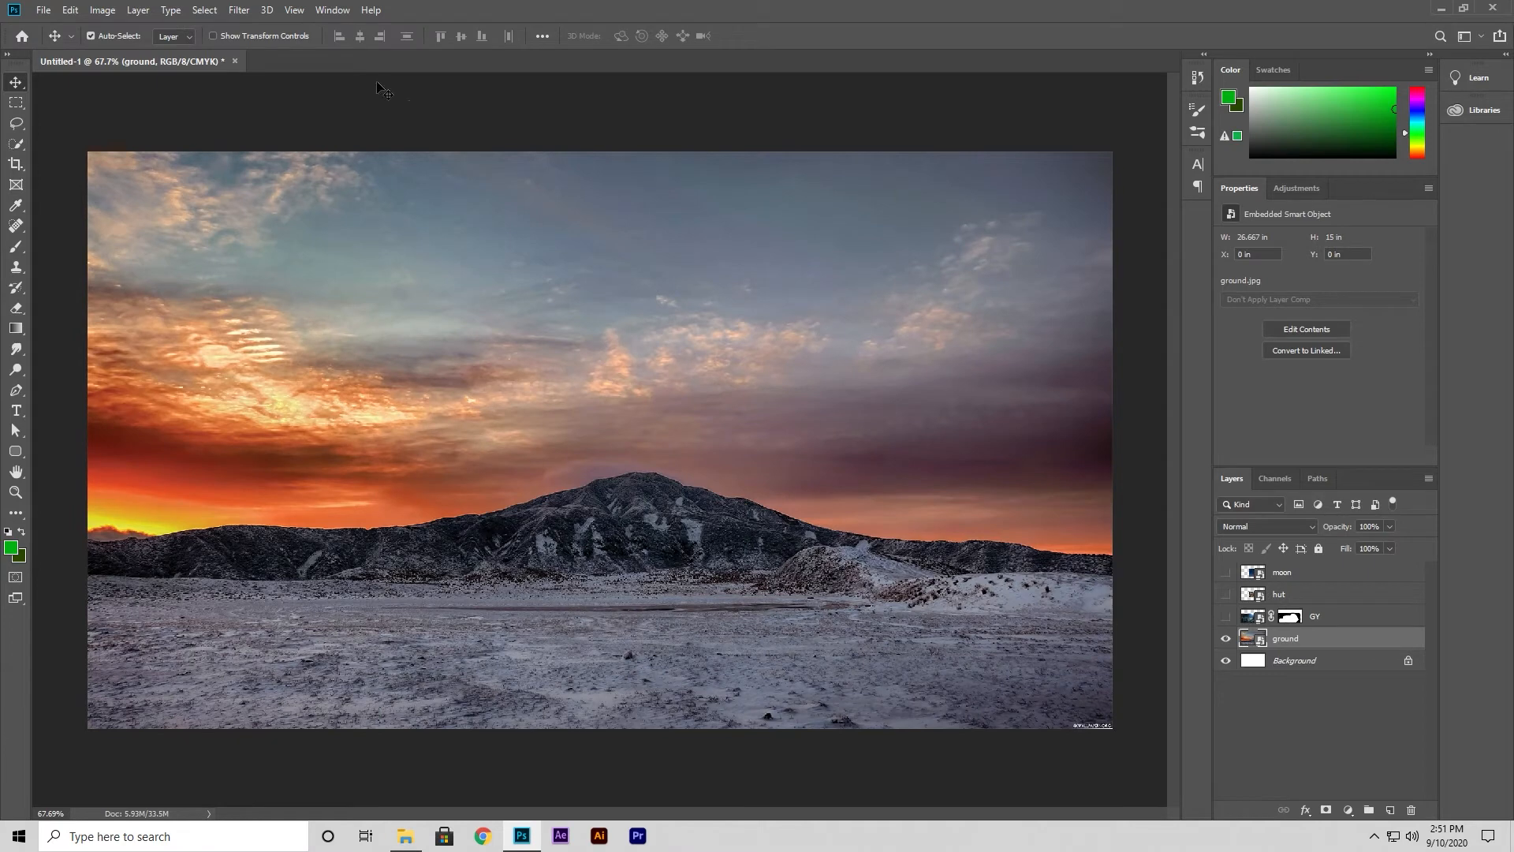
# Try Curves on the ground layer, moving the RGB black point to input 128 and shifting the dialog aside.
pyautogui.click(110, 11)
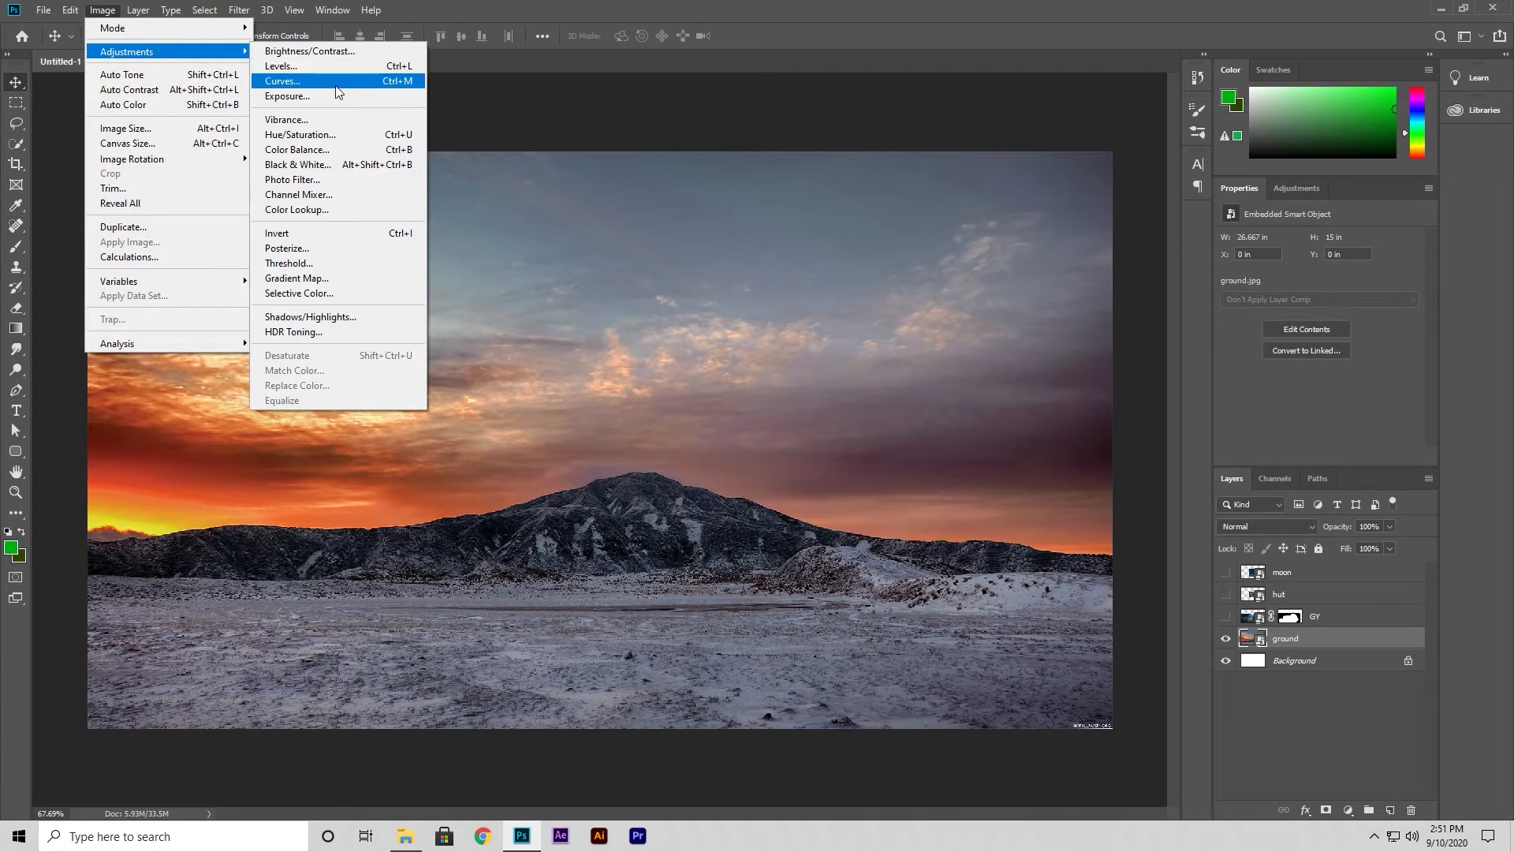
pyautogui.click(332, 83)
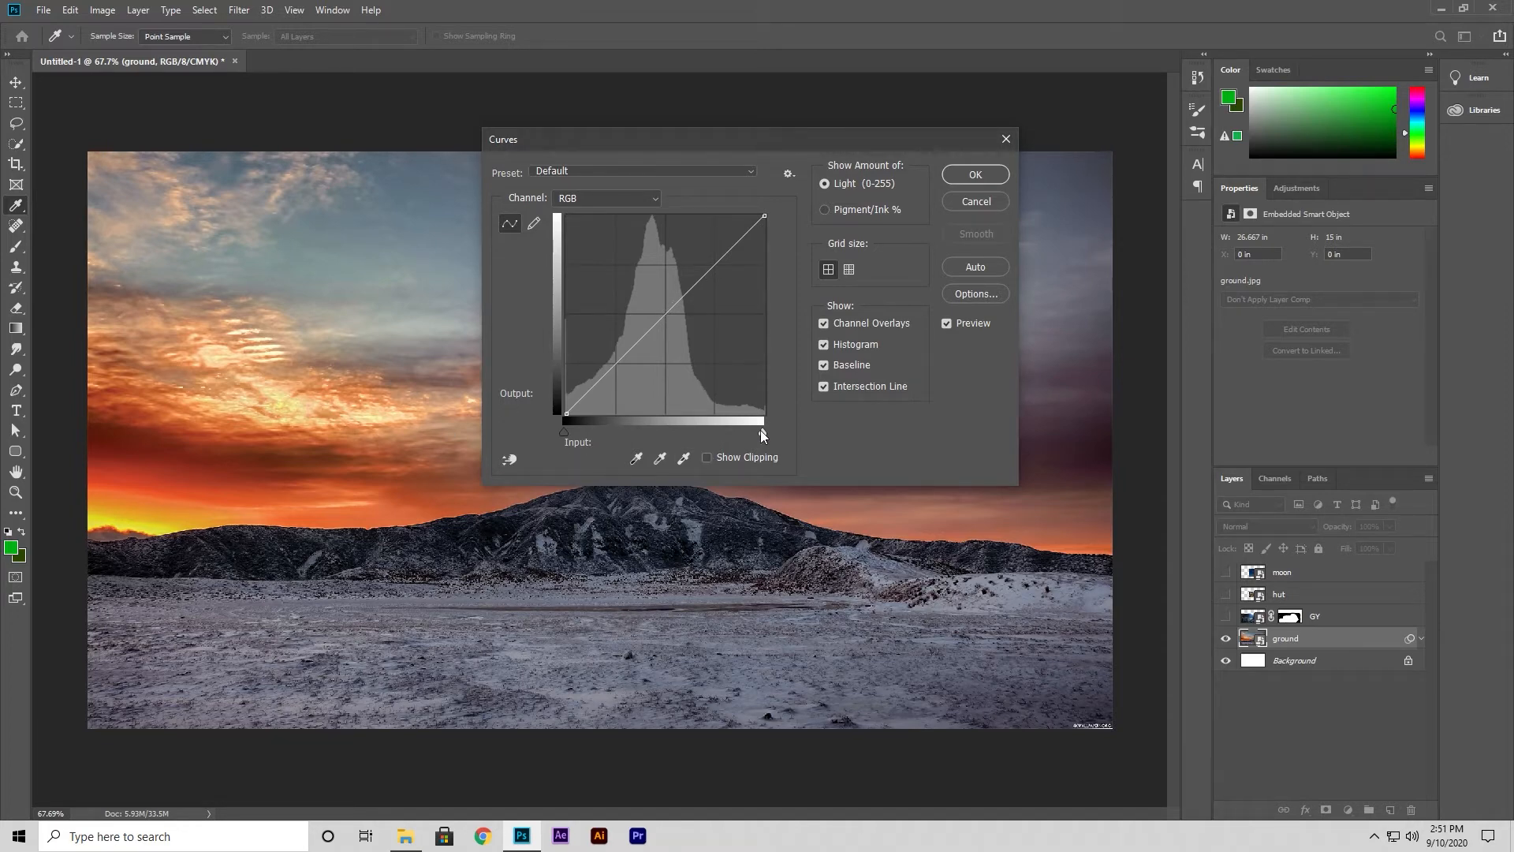
pyautogui.moveTo(762, 432)
pyautogui.mouseDown()
pyautogui.moveTo(697, 432)
pyautogui.moveTo(782, 435)
pyautogui.mouseUp()
pyautogui.moveTo(563, 432); pyautogui.dragTo(664, 442)
pyautogui.moveTo(702, 149); pyautogui.dragTo(909, 163)
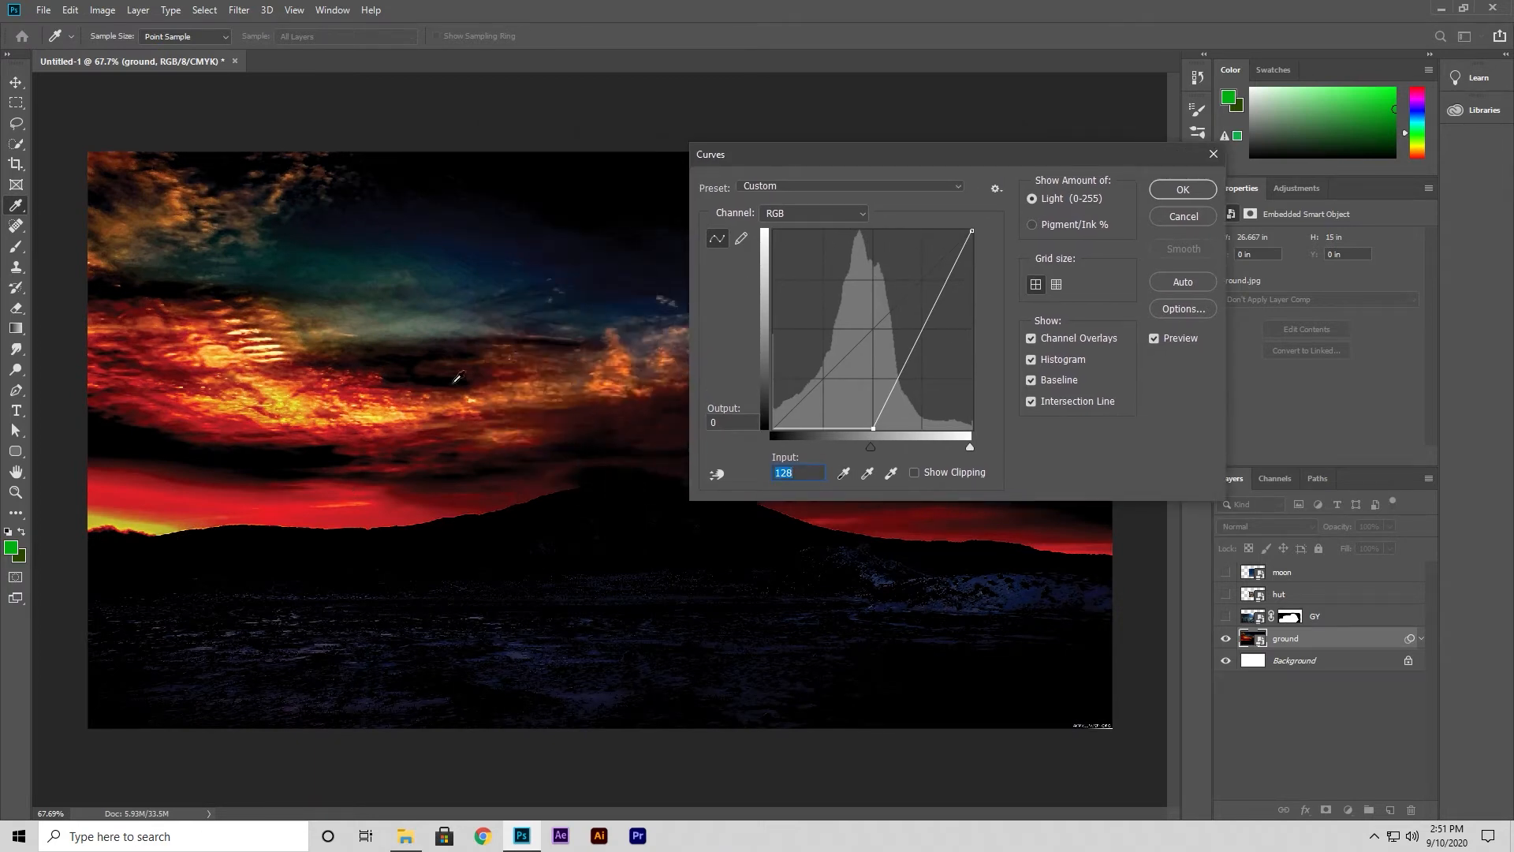
# Try raising the Red curve's black point and lowering its white point to output 29, restoring output 255 and input 0.
pyautogui.click(798, 210)
pyautogui.click(798, 235)
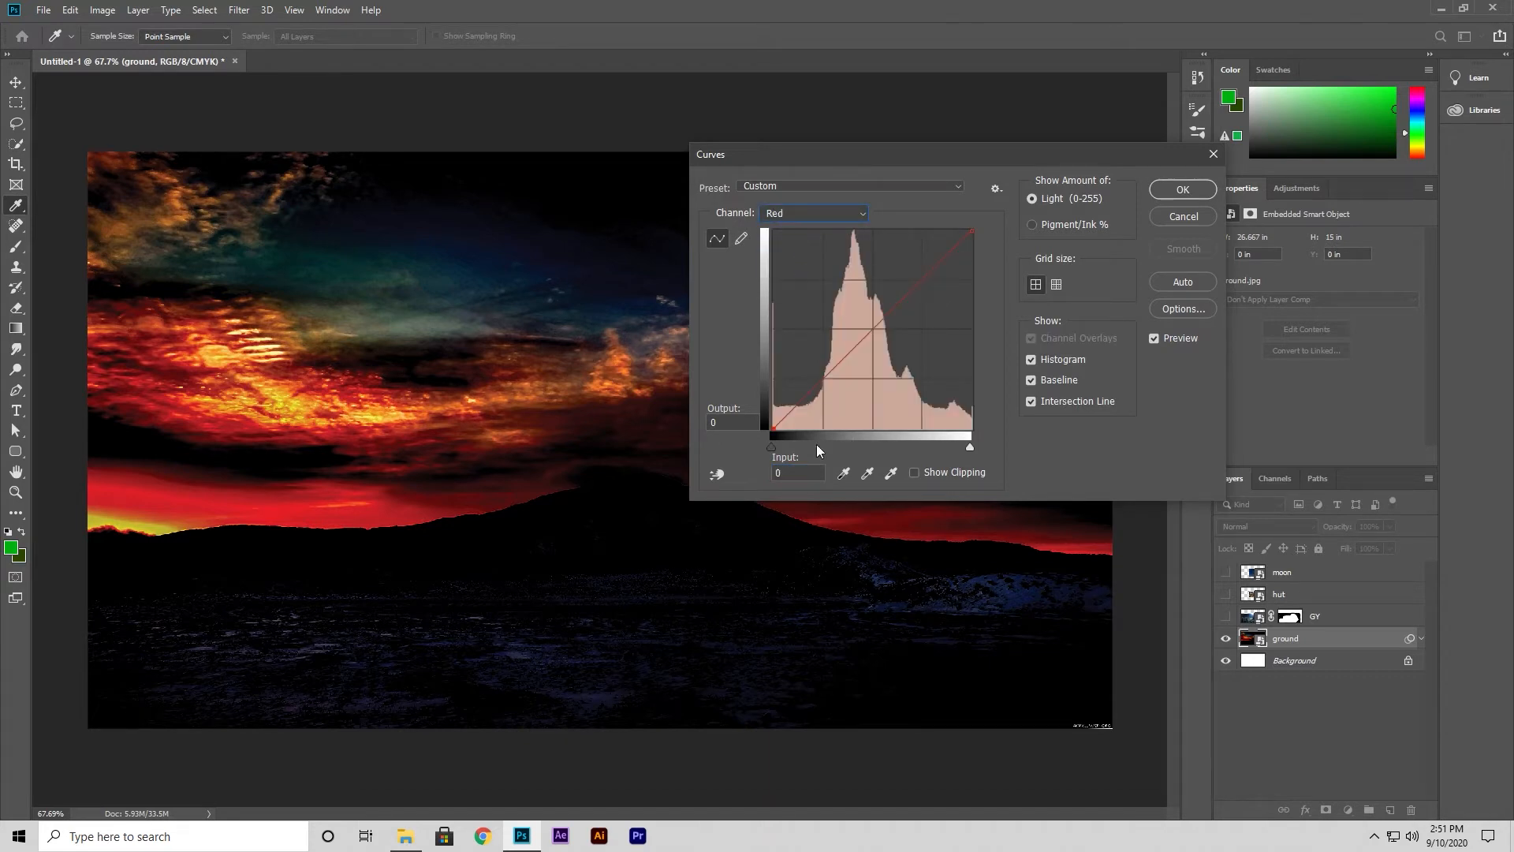
pyautogui.moveTo(772, 446); pyautogui.dragTo(874, 450)
pyautogui.moveTo(973, 231); pyautogui.dragTo(977, 411)
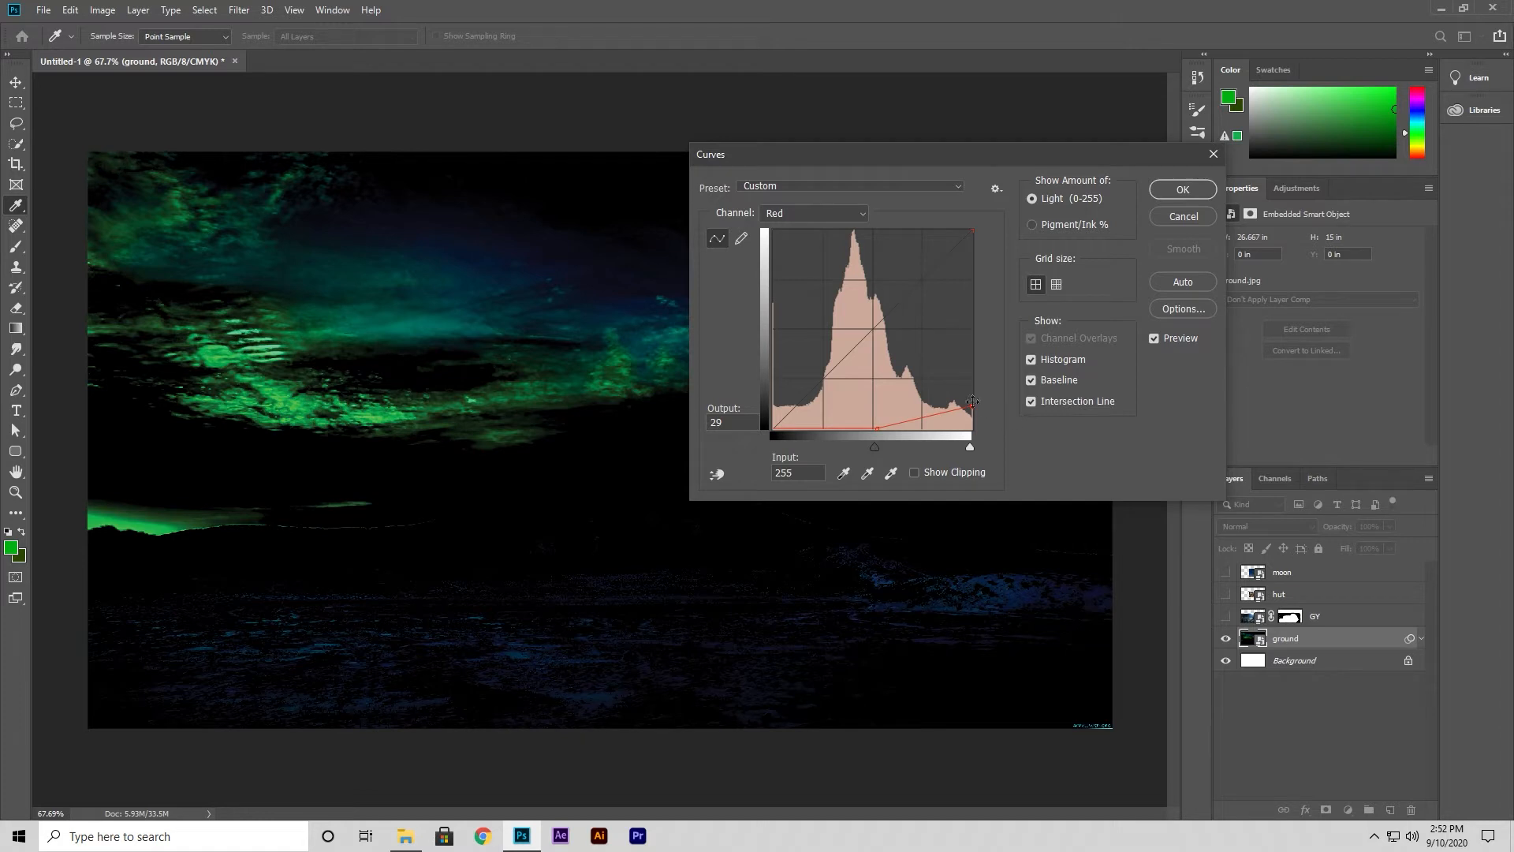
pyautogui.moveTo(972, 402); pyautogui.dragTo(972, 230)
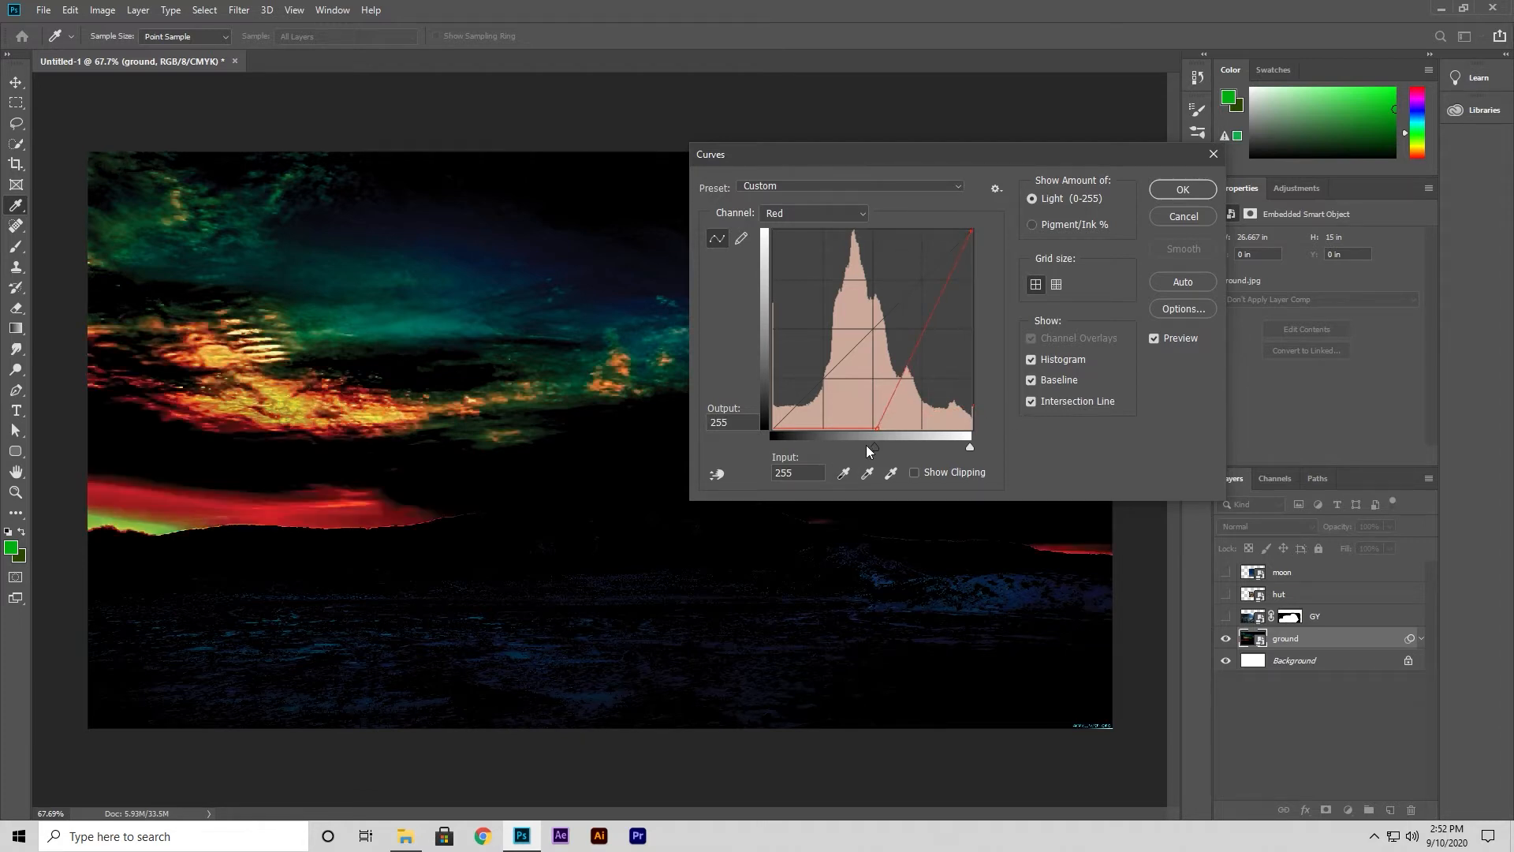
pyautogui.moveTo(872, 445); pyautogui.dragTo(760, 451)
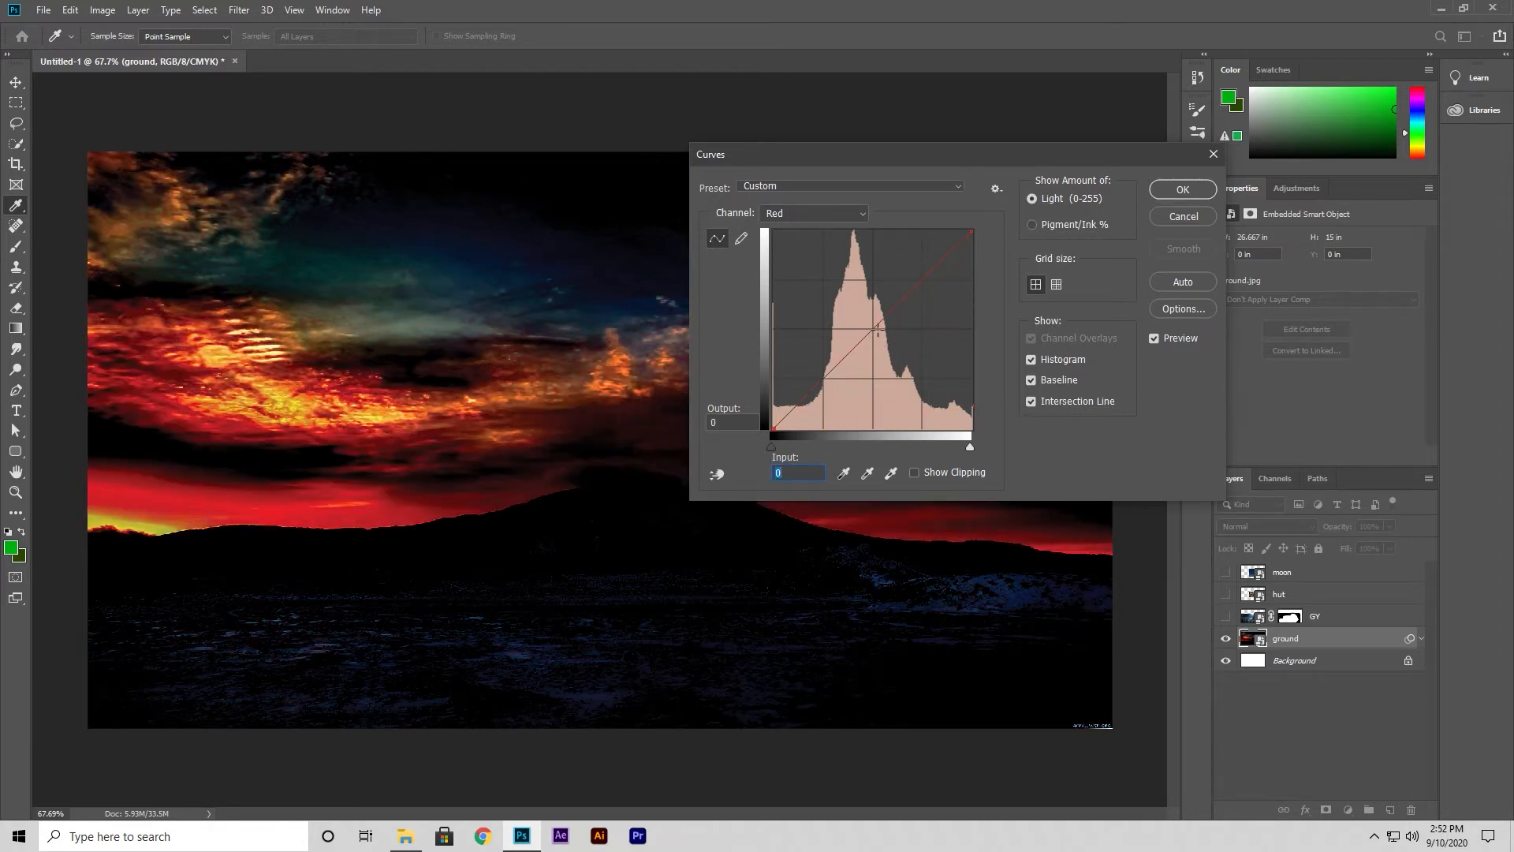
# Try bending the Red curve to output 79 at input 133 and lowering its white point to output 139, and cancel Curves.
pyautogui.moveTo(870, 327); pyautogui.dragTo(877, 367)
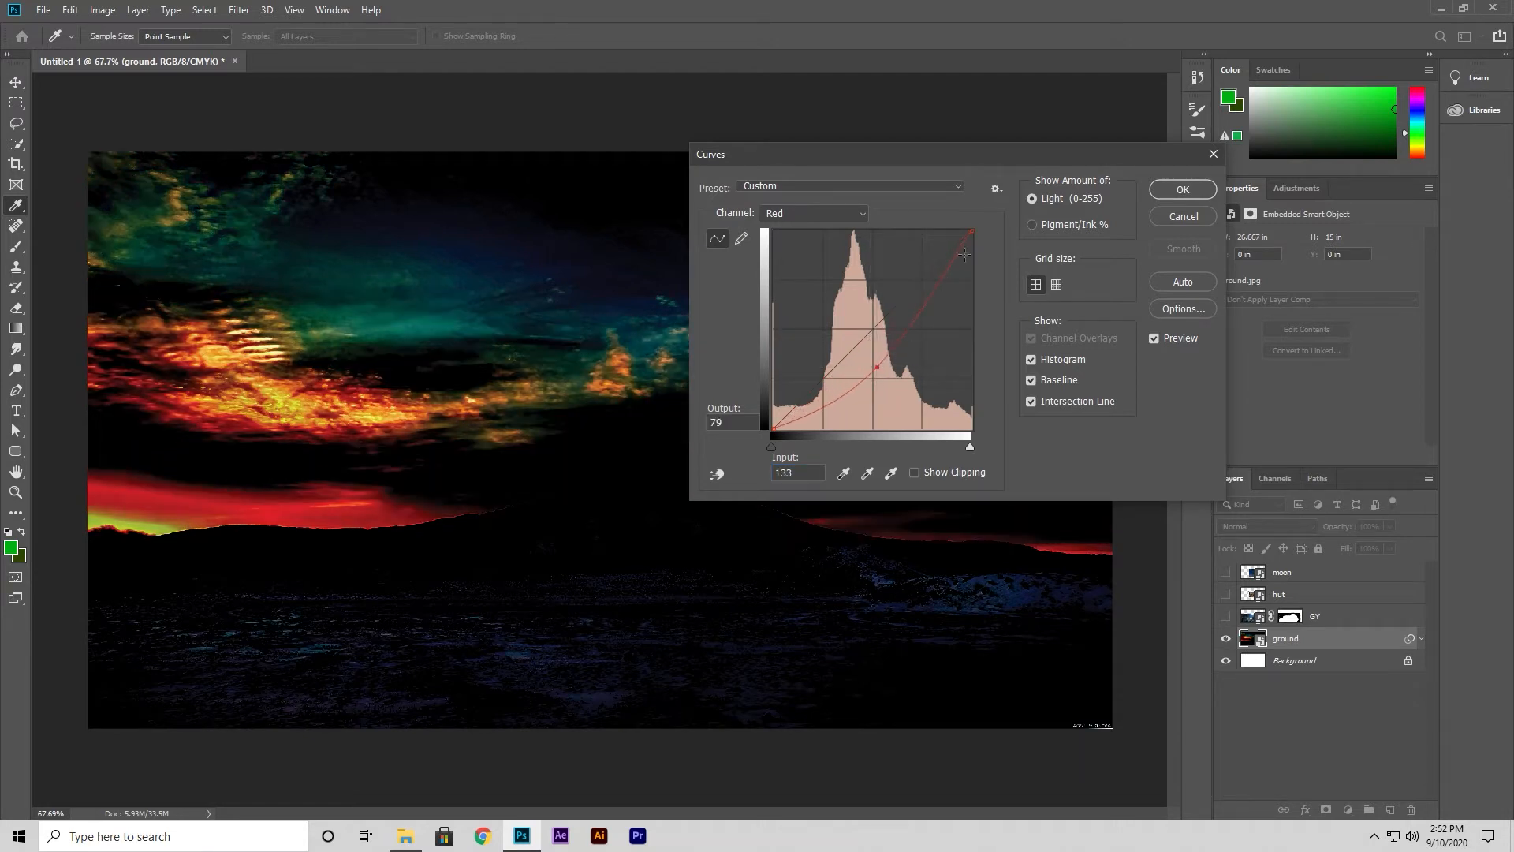
pyautogui.moveTo(970, 231); pyautogui.dragTo(977, 321)
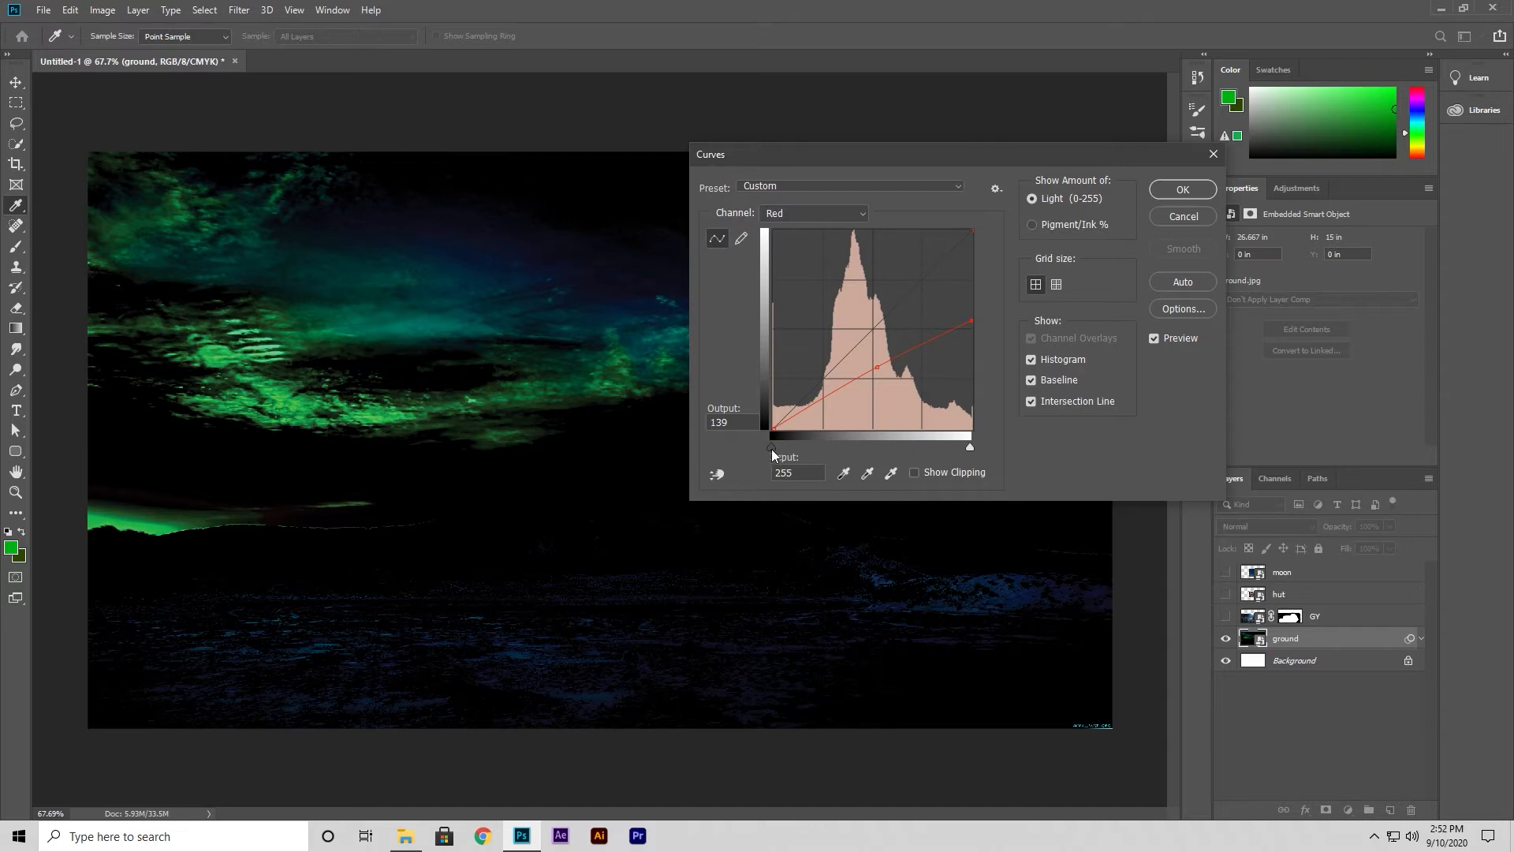
pyautogui.moveTo(771, 447); pyautogui.dragTo(864, 449)
pyautogui.moveTo(921, 254); pyautogui.dragTo(937, 376)
pyautogui.click(916, 385)
pyautogui.click(1176, 215)
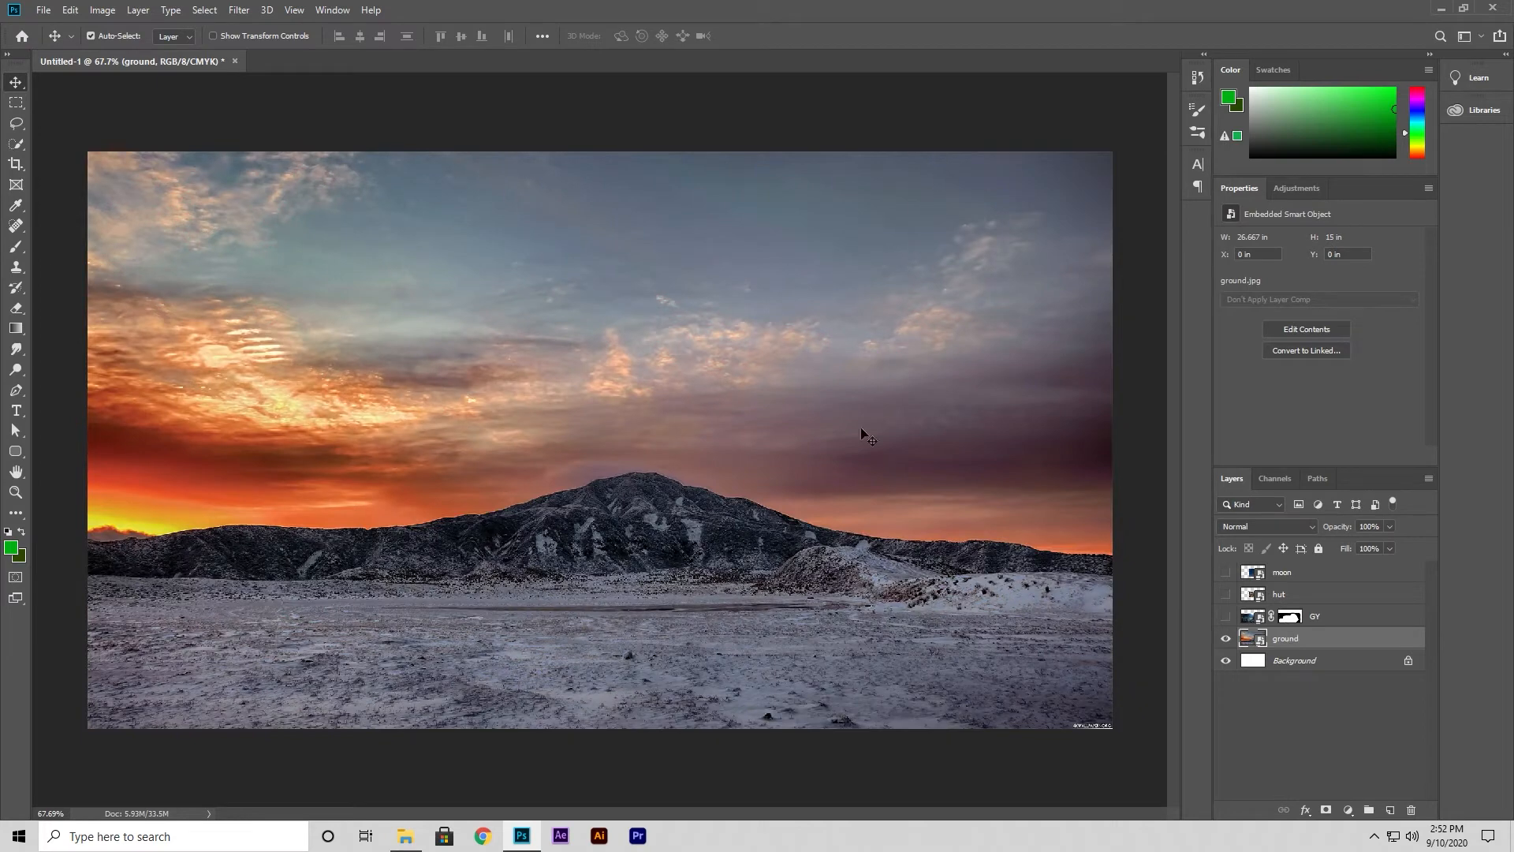
# Try Exposure +1.24, offset -0.2273 and gamma 0.60 on the ground layer, compare exposure -2.35 with offset +0.0455, and cancel.
pyautogui.click(103, 9)
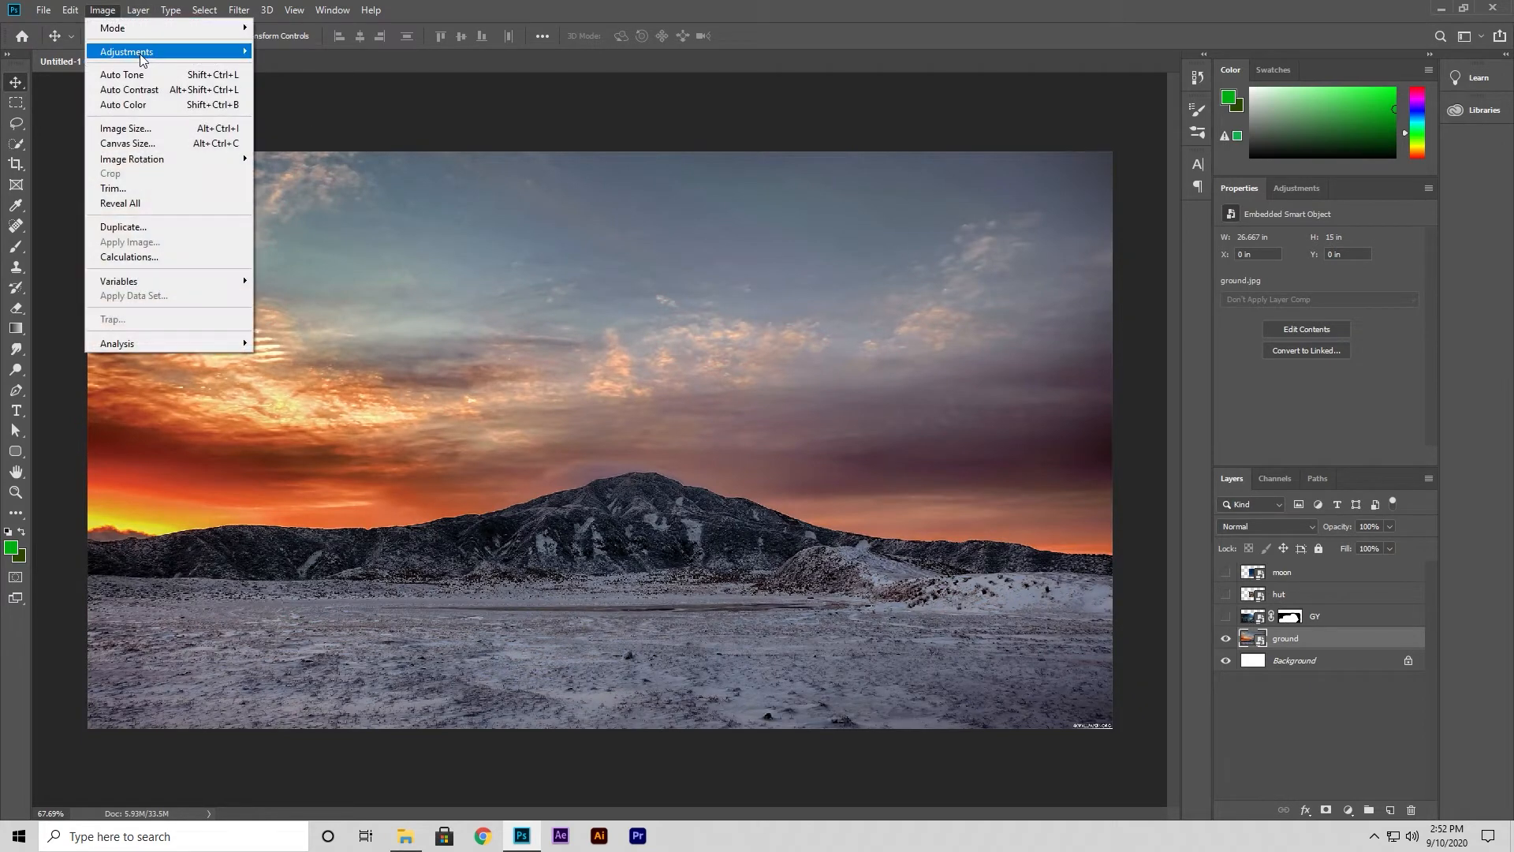
pyautogui.moveTo(170, 53)
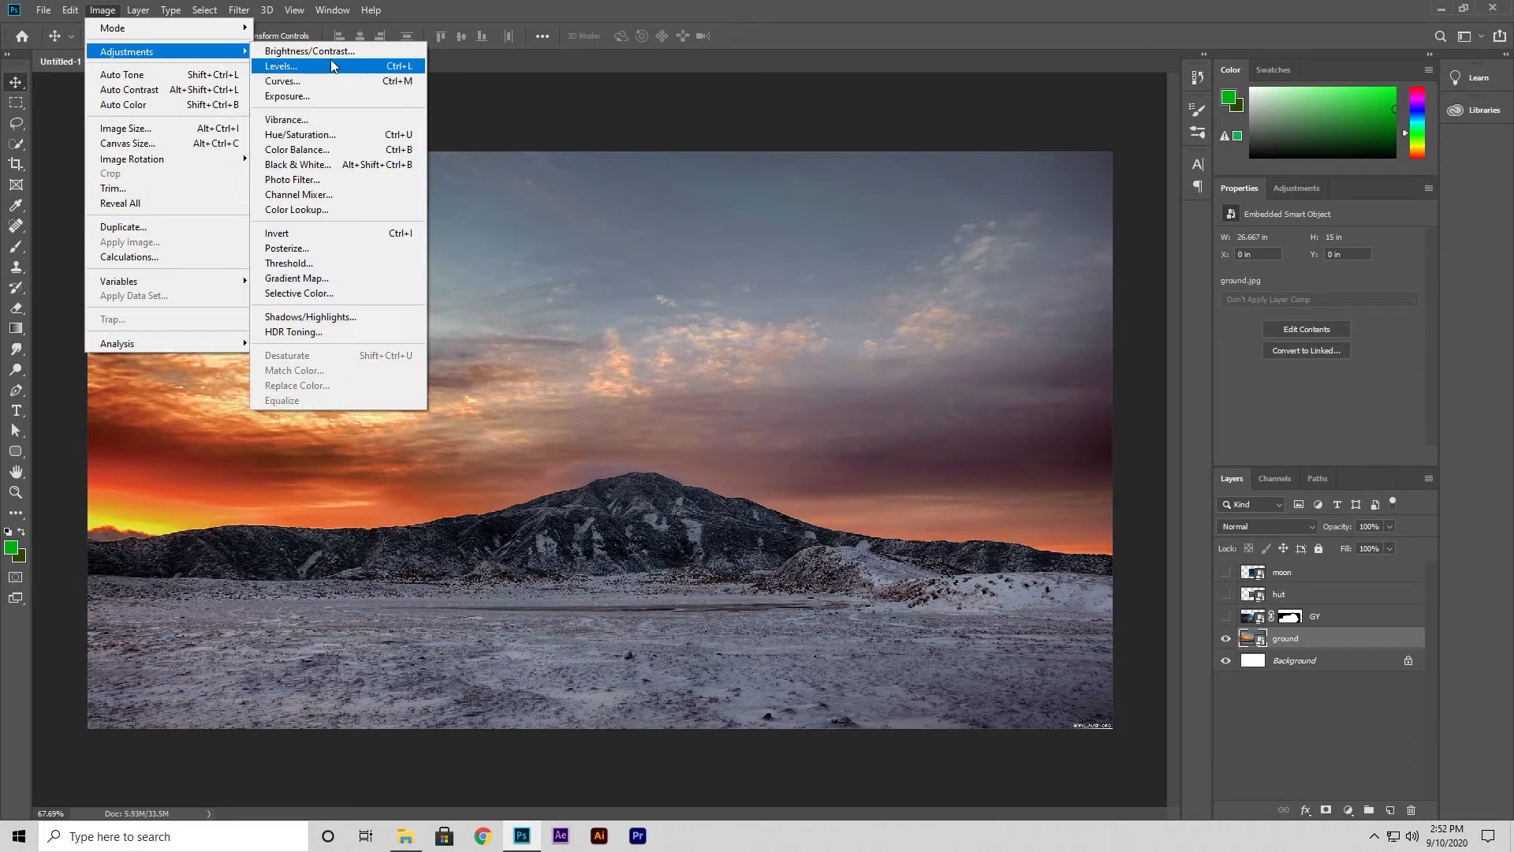
pyautogui.click(362, 92)
pyautogui.moveTo(709, 281)
pyautogui.mouseDown()
pyautogui.moveTo(745, 286)
pyautogui.moveTo(727, 284)
pyautogui.mouseUp()
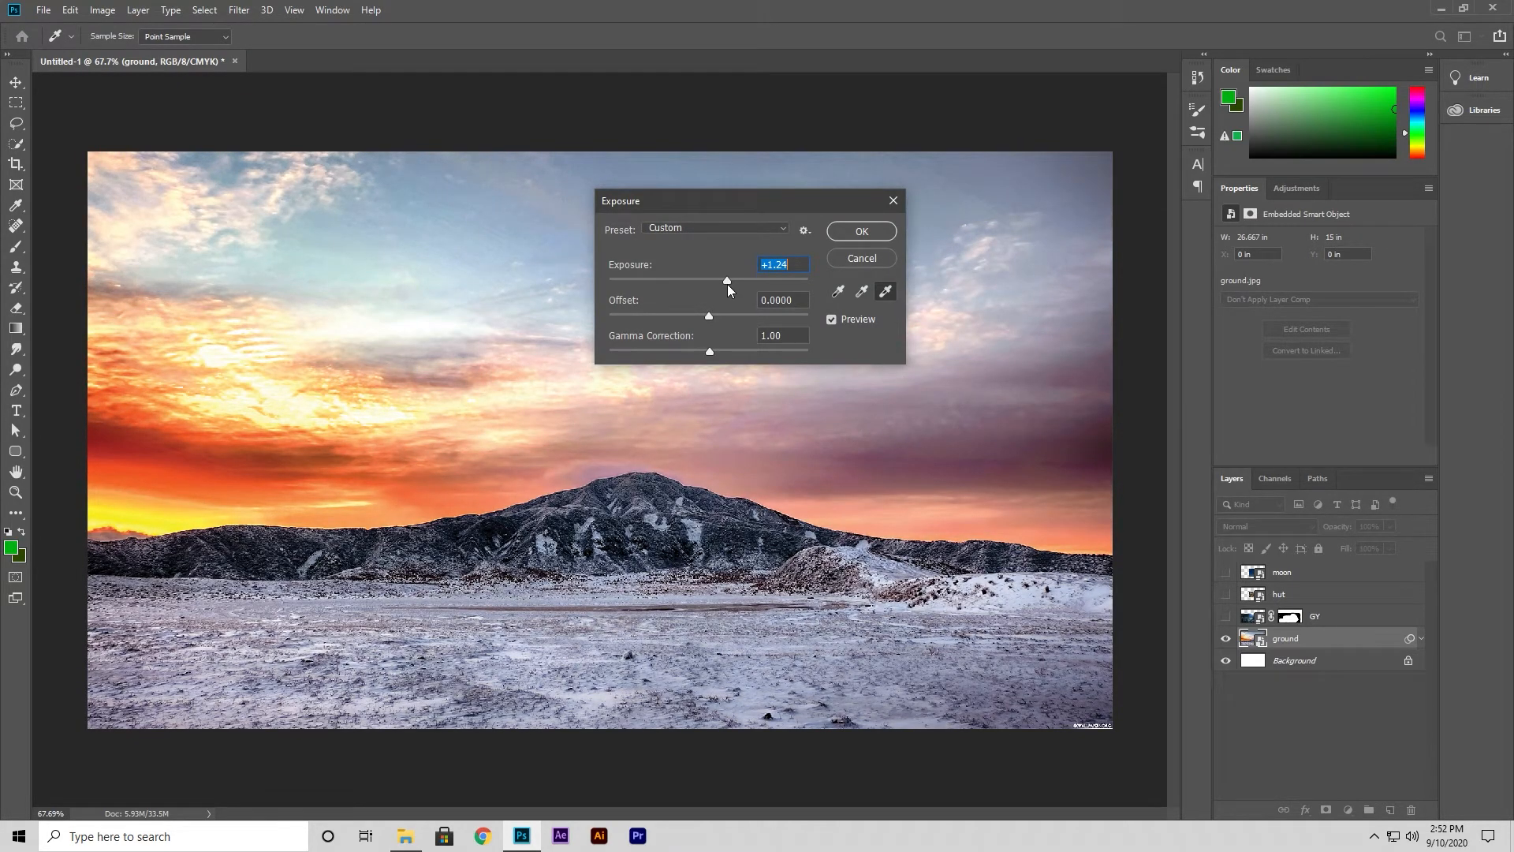
pyautogui.moveTo(708, 317); pyautogui.dragTo(741, 352)
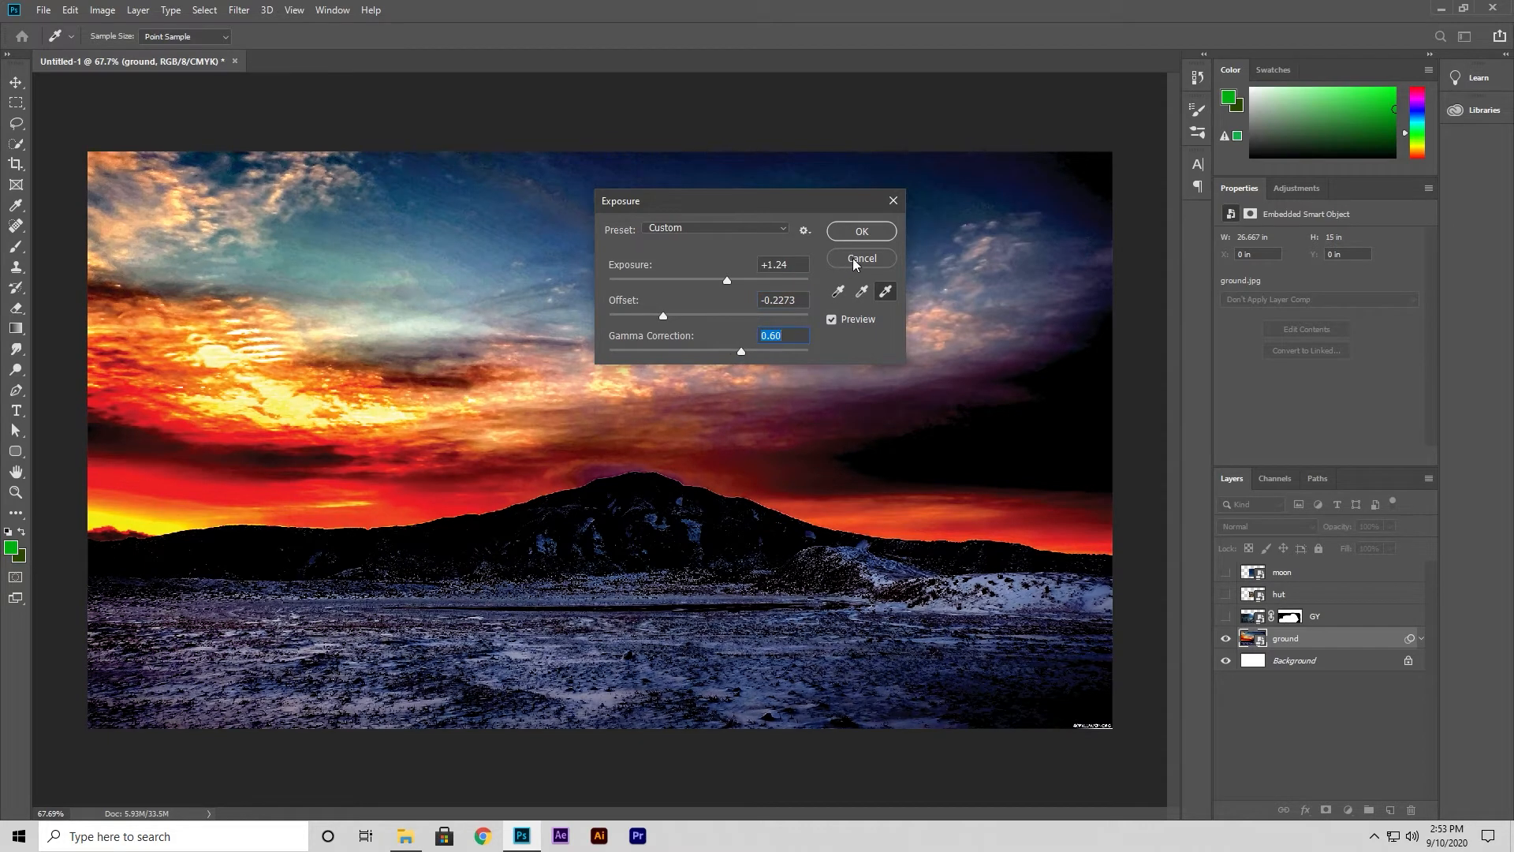
pyautogui.moveTo(664, 316); pyautogui.dragTo(717, 315)
pyautogui.click(725, 281)
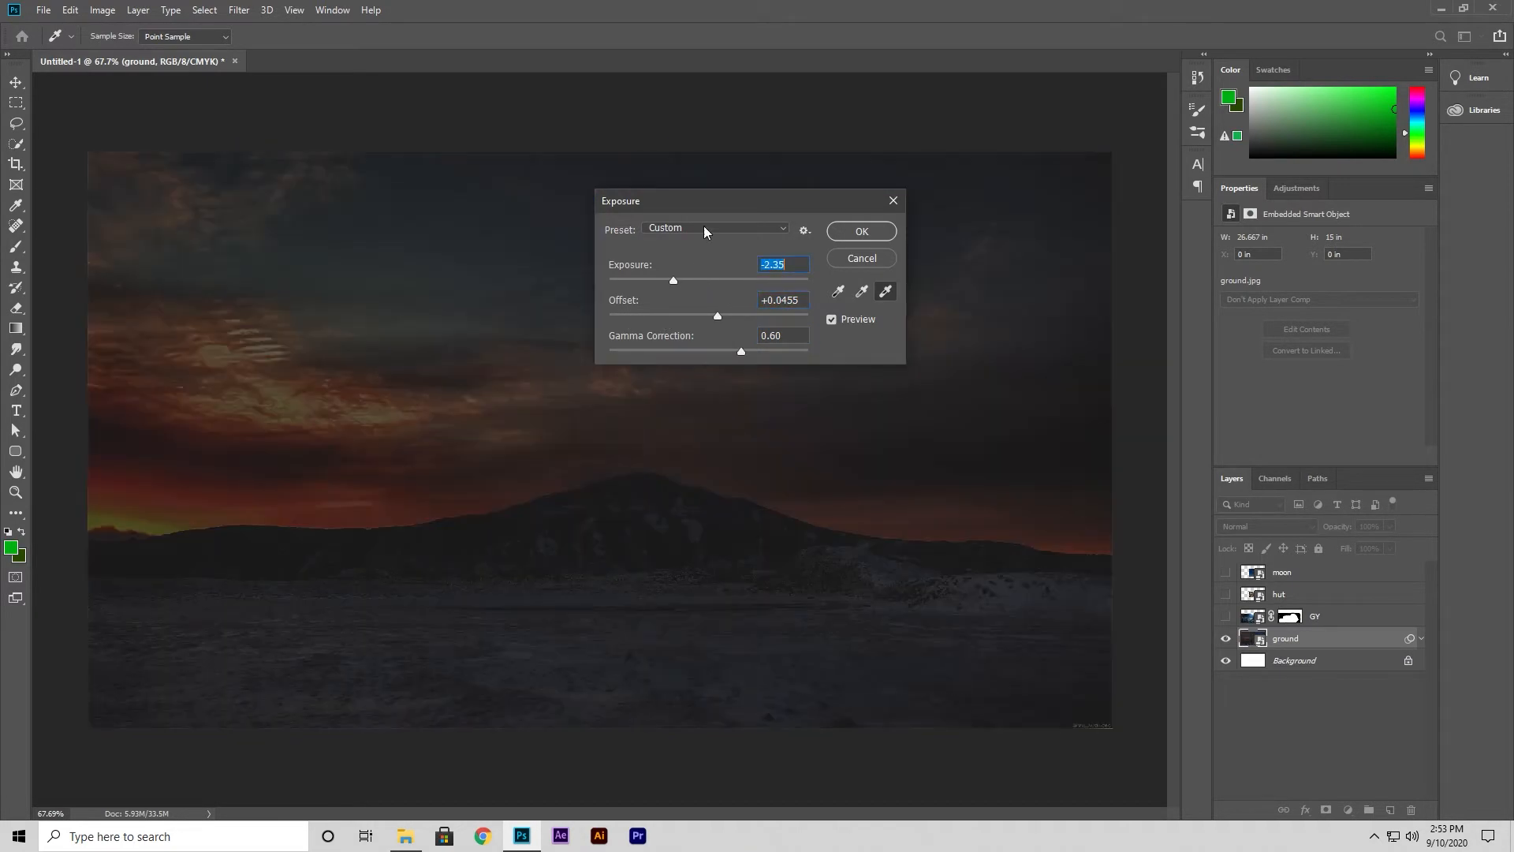
pyautogui.click(703, 227)
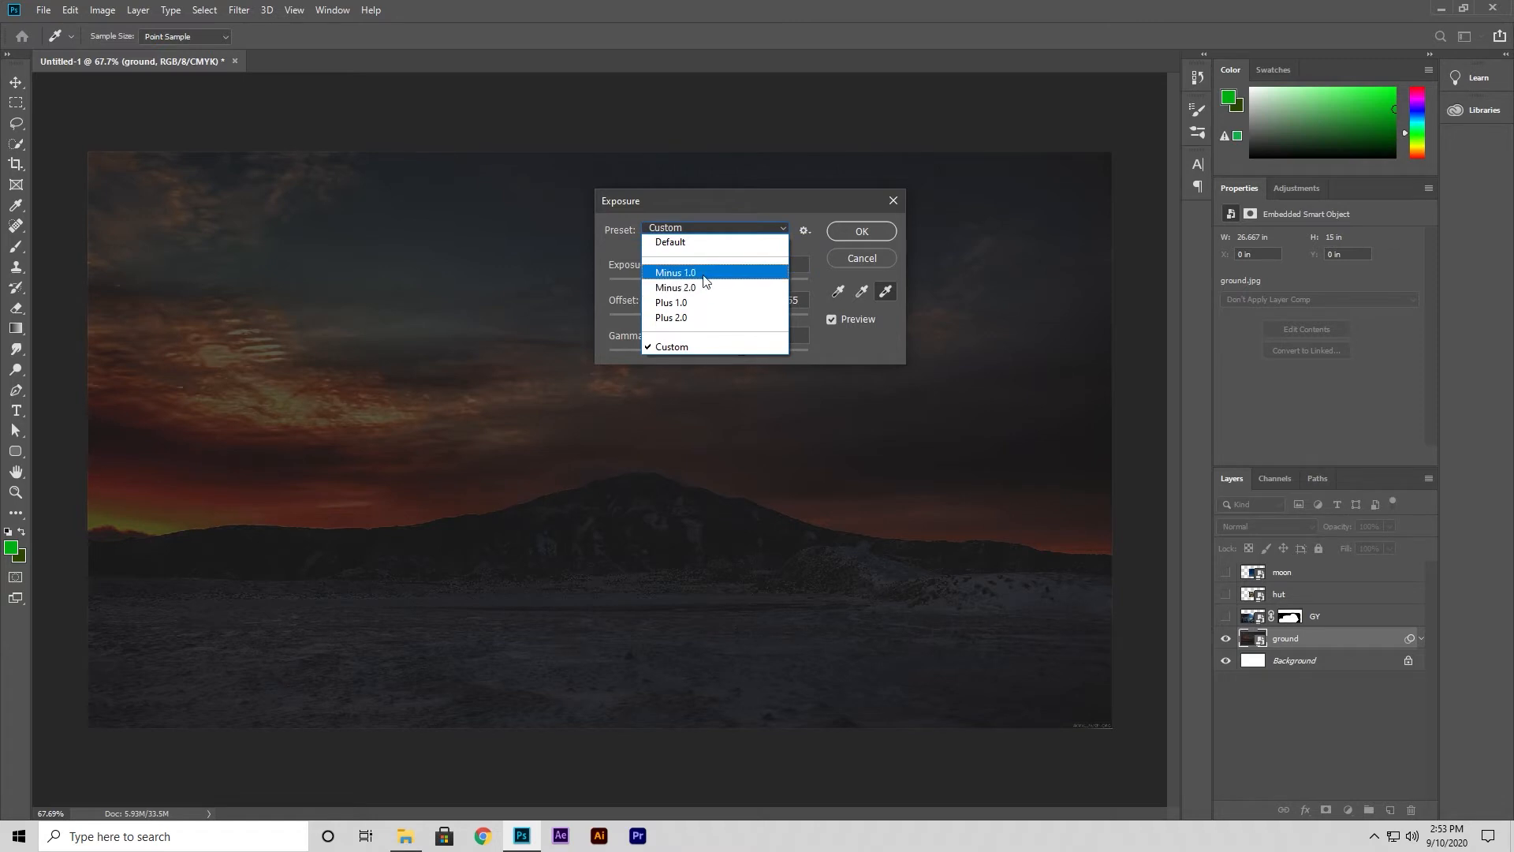
pyautogui.click(770, 201)
pyautogui.click(848, 259)
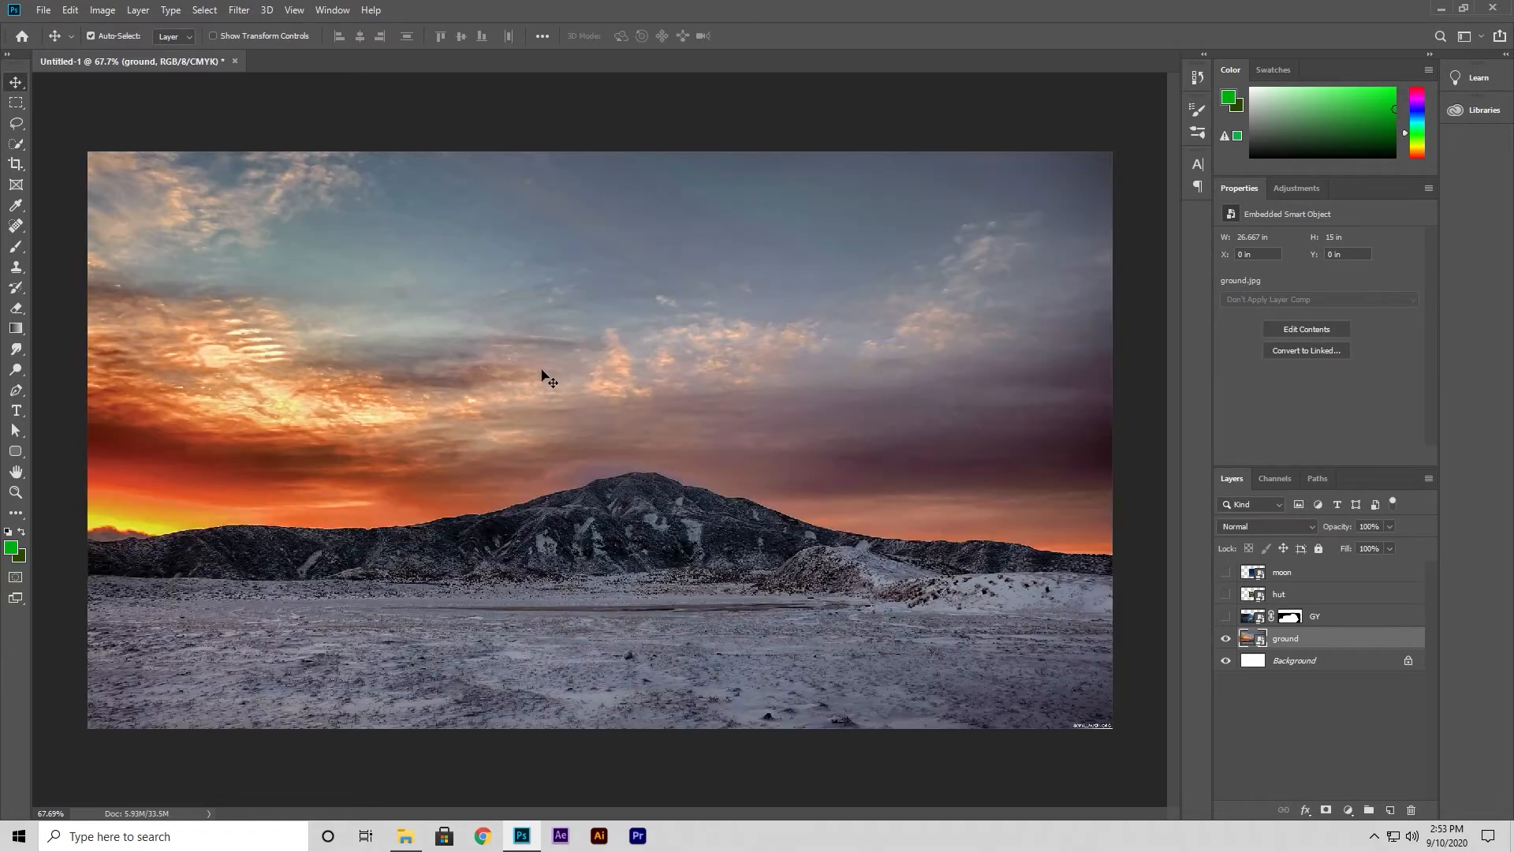
# Try Hue/Saturation on the ground layer with hue +34, saturation -45 and lightness -49, and cancel the adjustment.
pyautogui.click(110, 11)
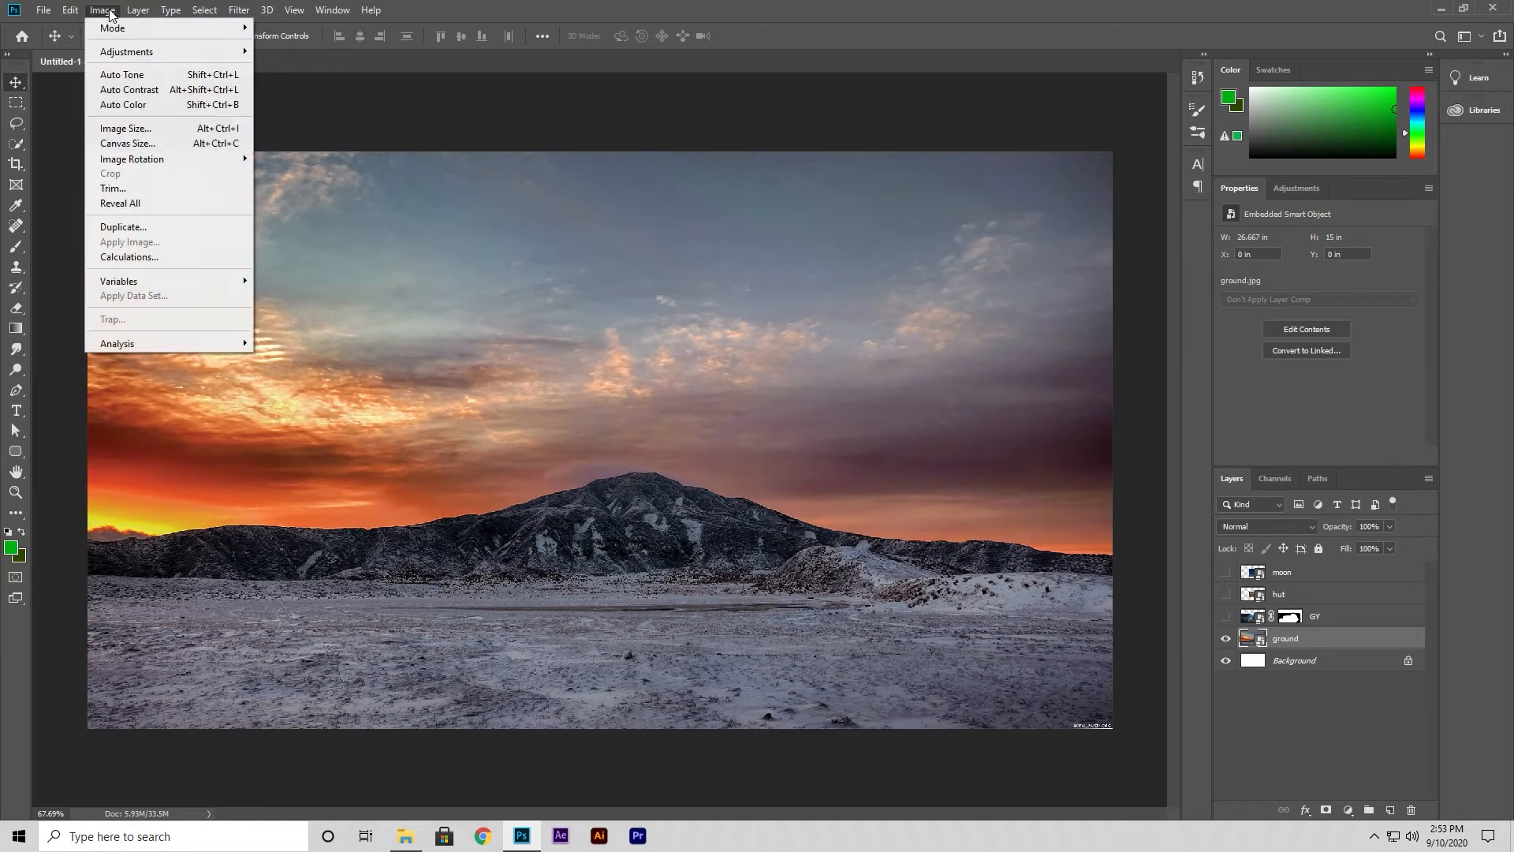
pyautogui.moveTo(169, 53)
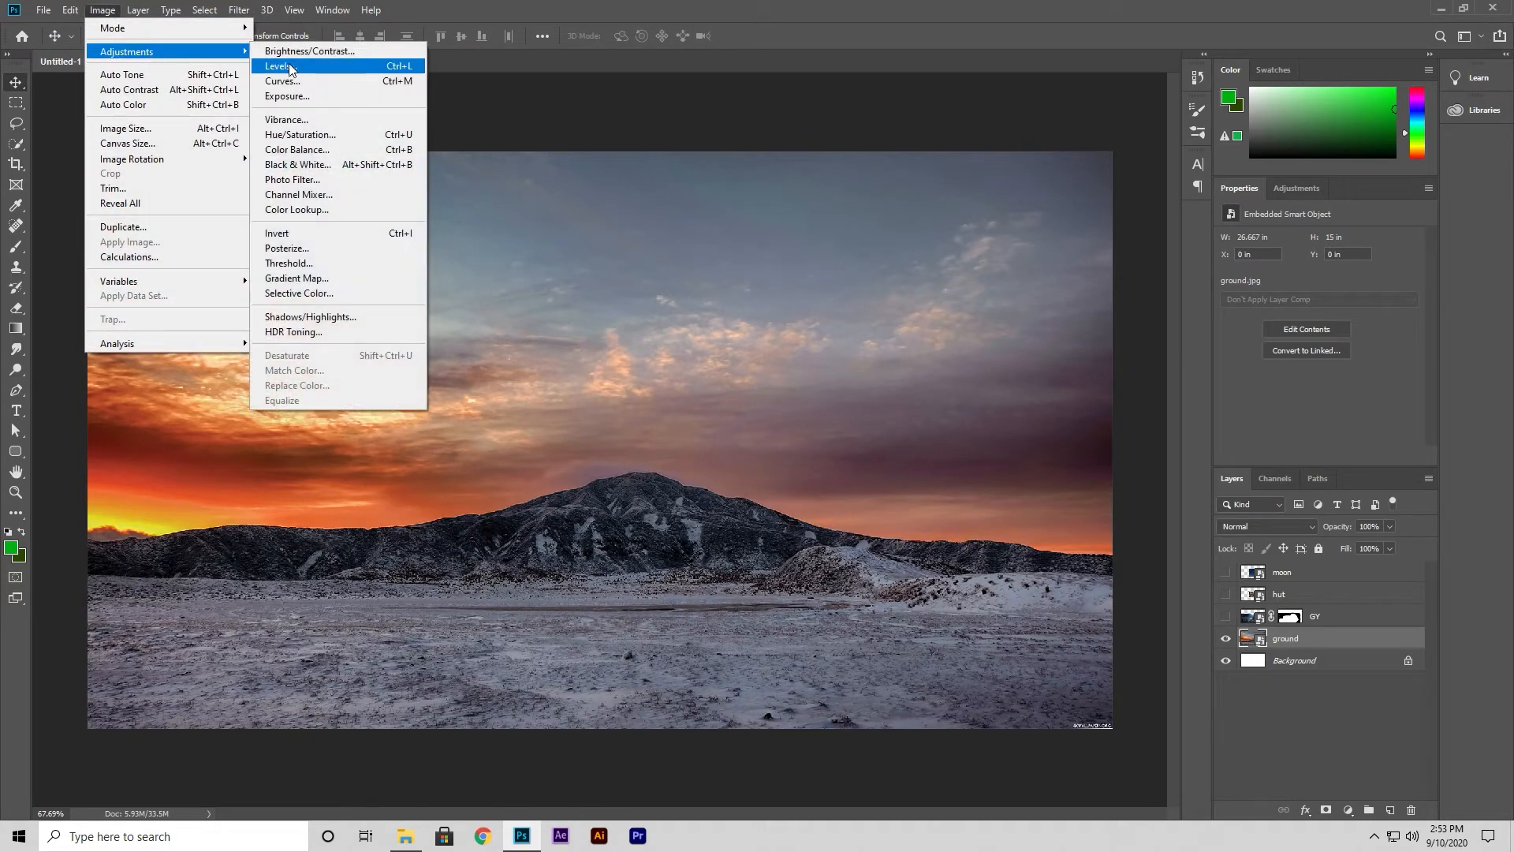
pyautogui.click(358, 139)
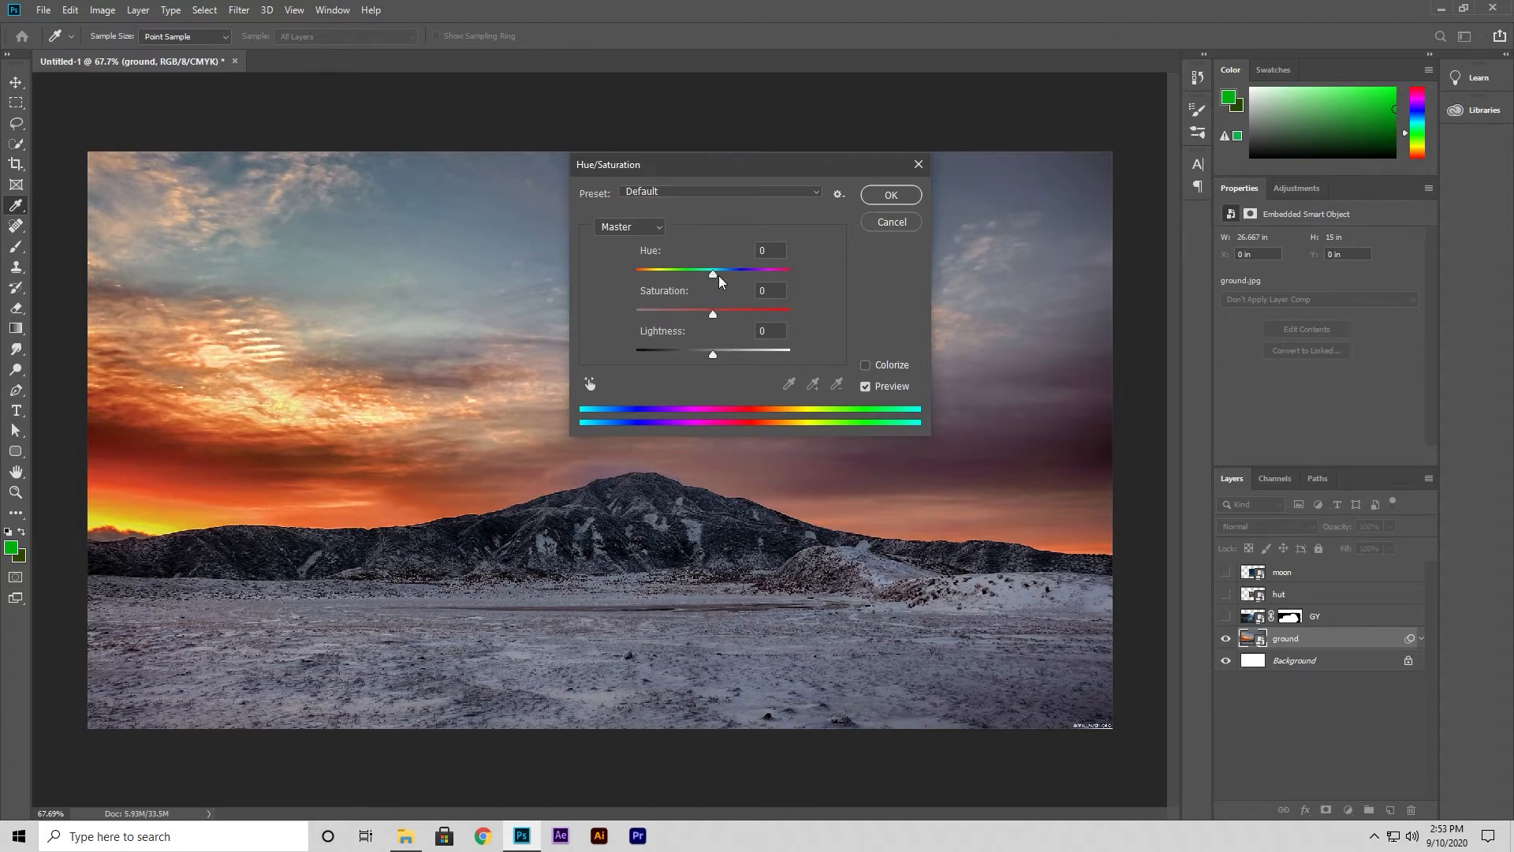
pyautogui.moveTo(713, 276); pyautogui.dragTo(662, 314)
pyautogui.moveTo(714, 357); pyautogui.dragTo(738, 280)
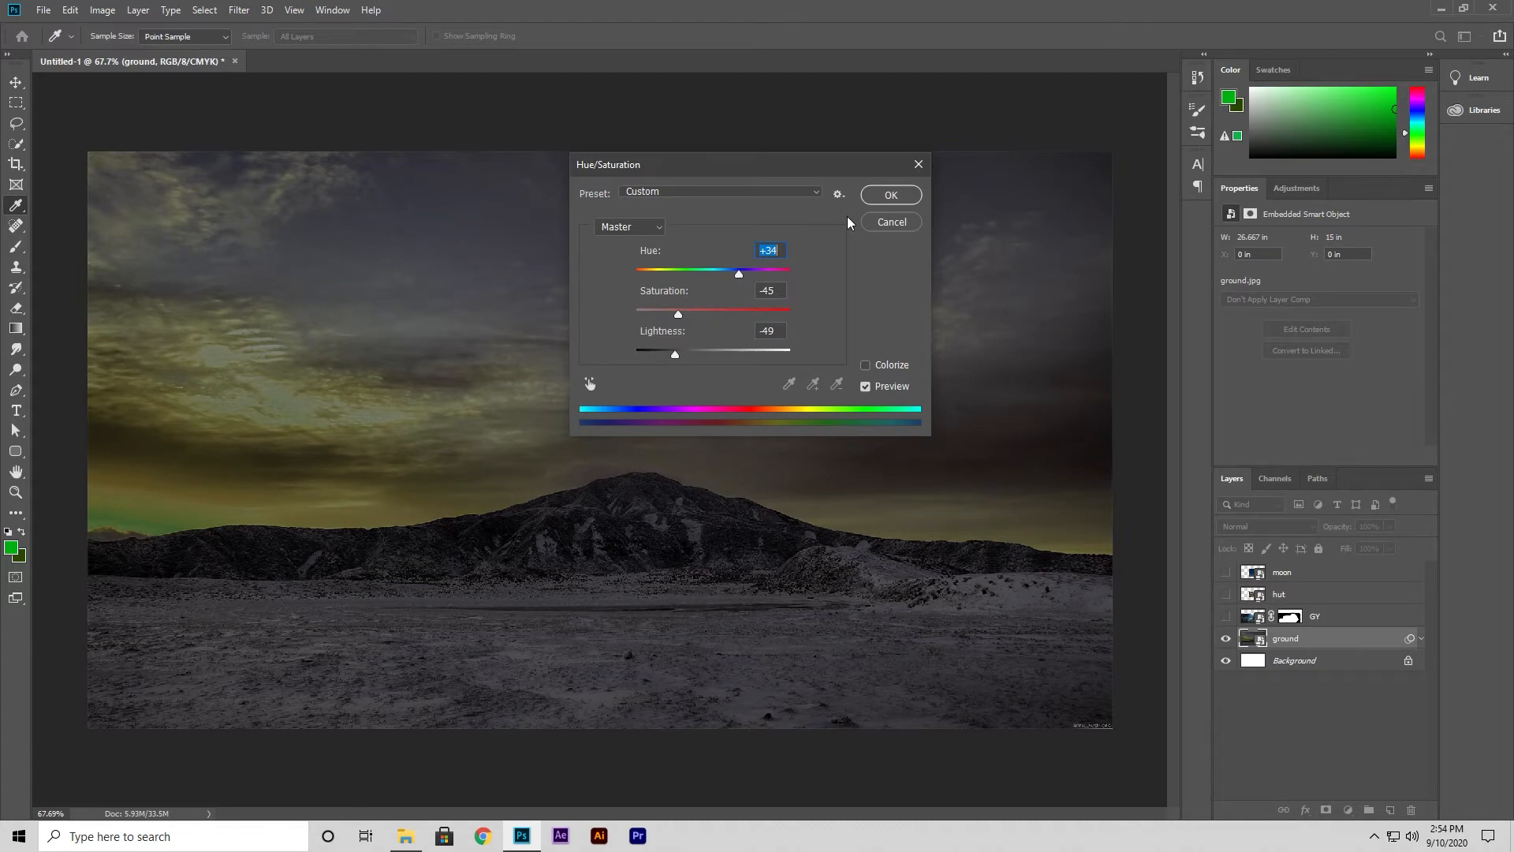
pyautogui.click(890, 223)
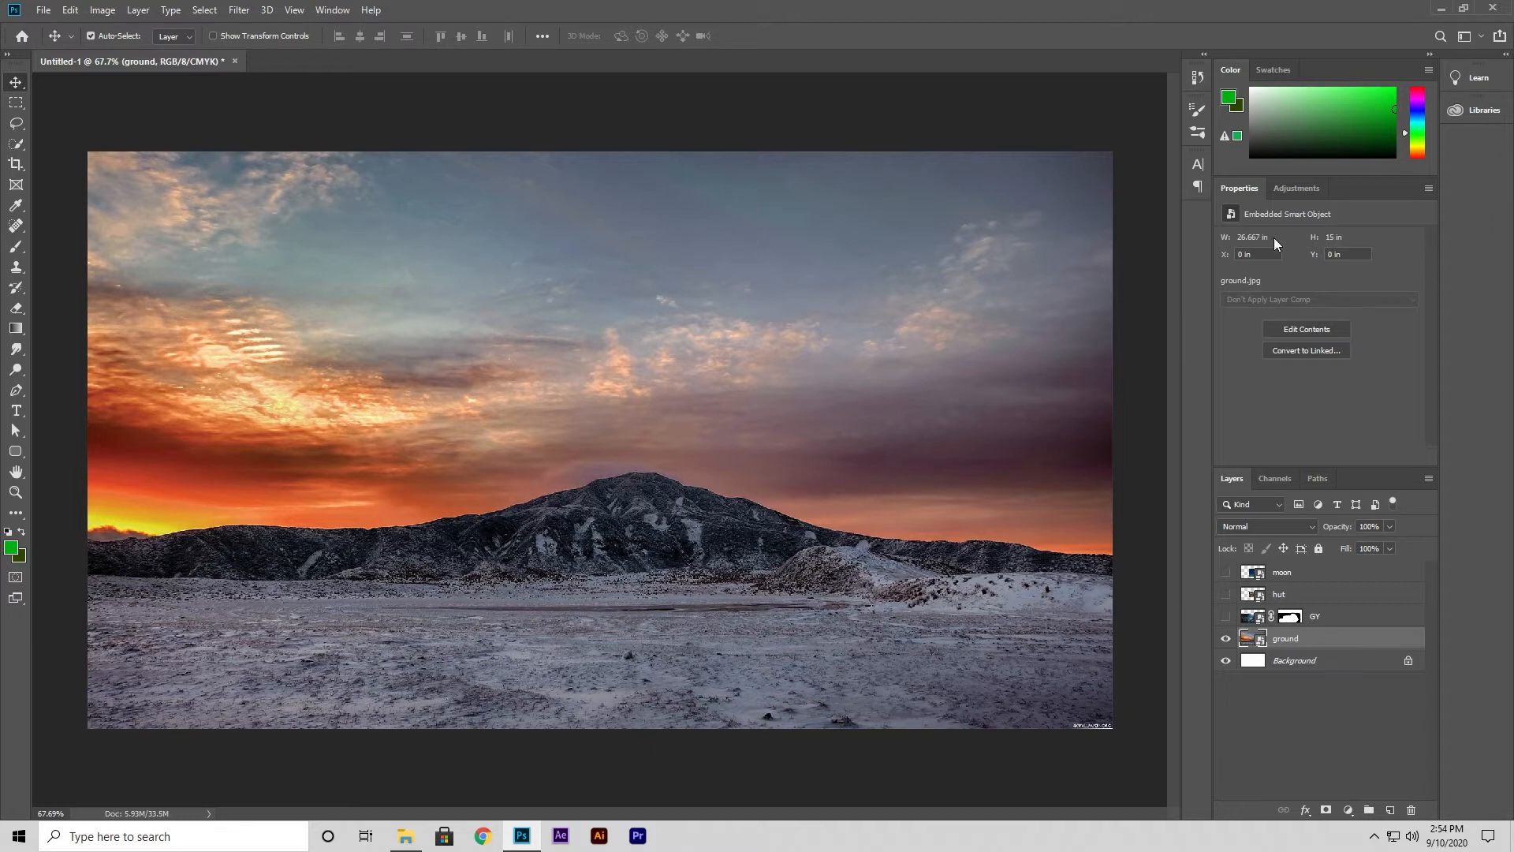
# Add a Color Balance adjustment layer above the ground layer and view its tone options, keeping Midtones.
pyautogui.click(1287, 194)
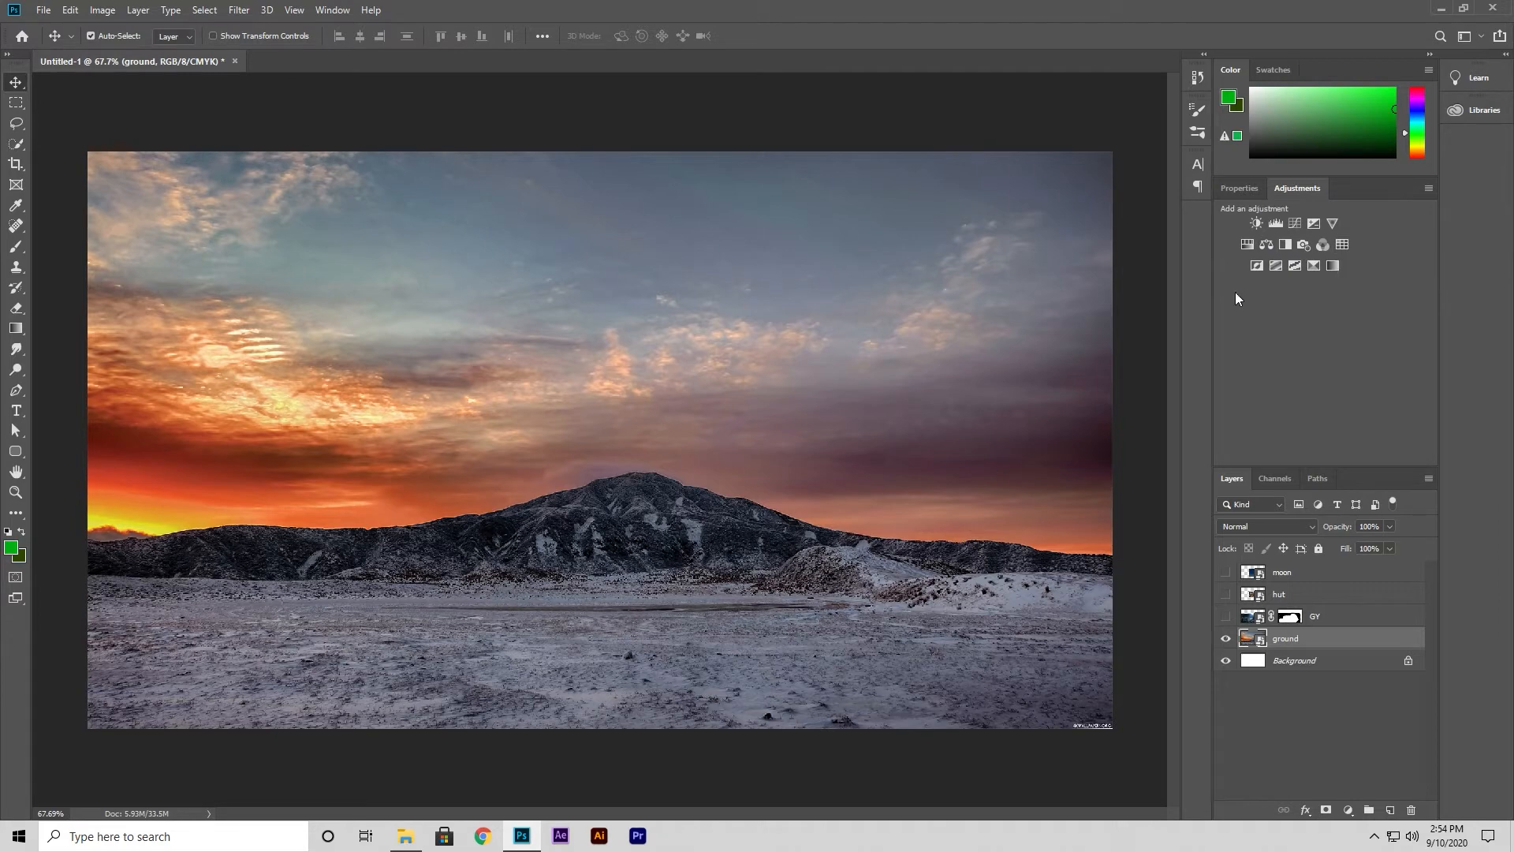
pyautogui.click(1266, 245)
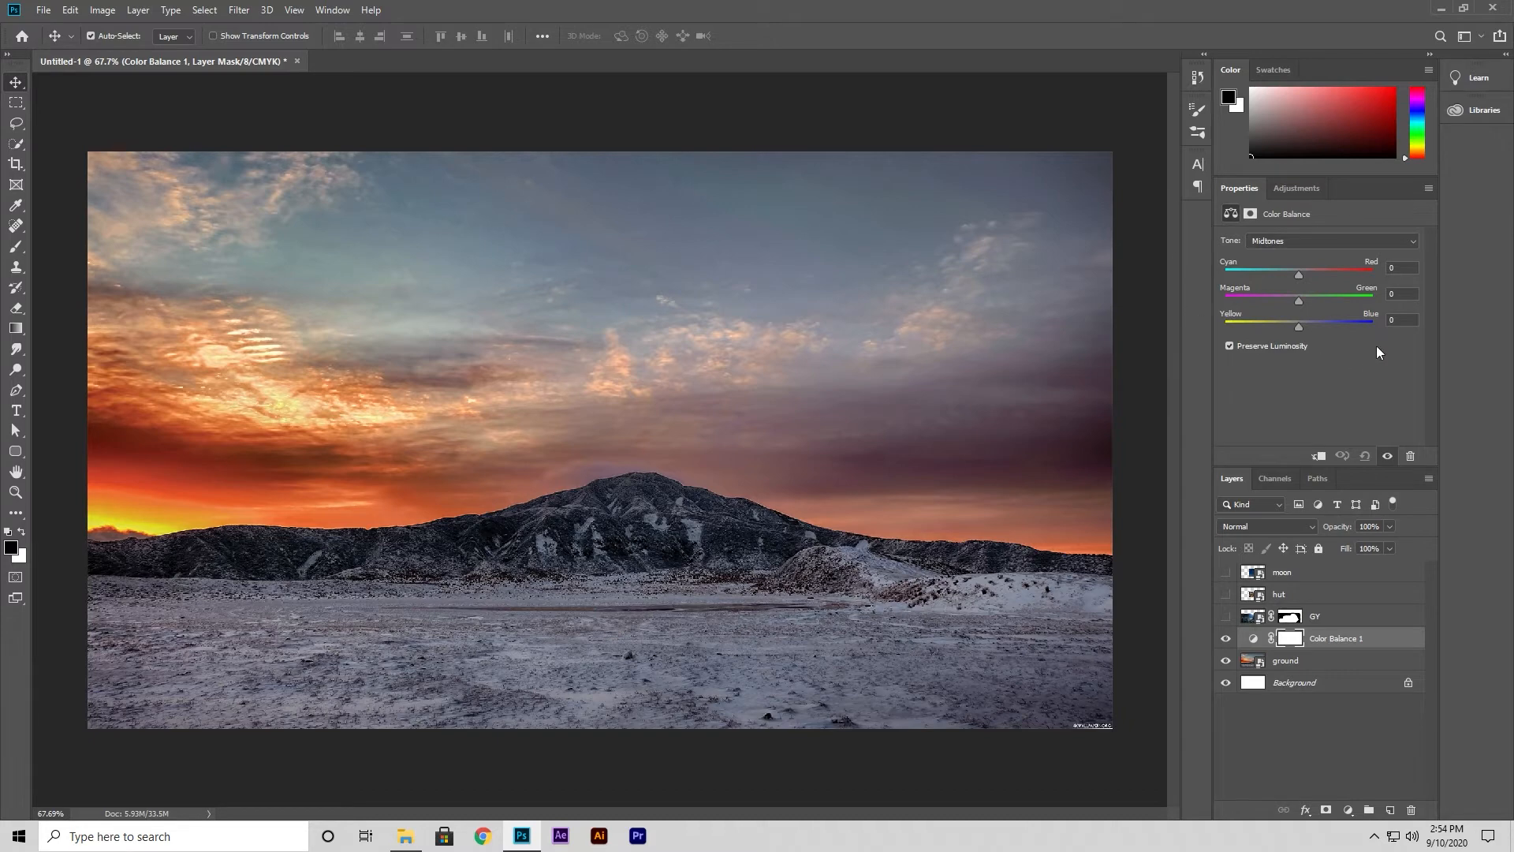
pyautogui.click(1270, 241)
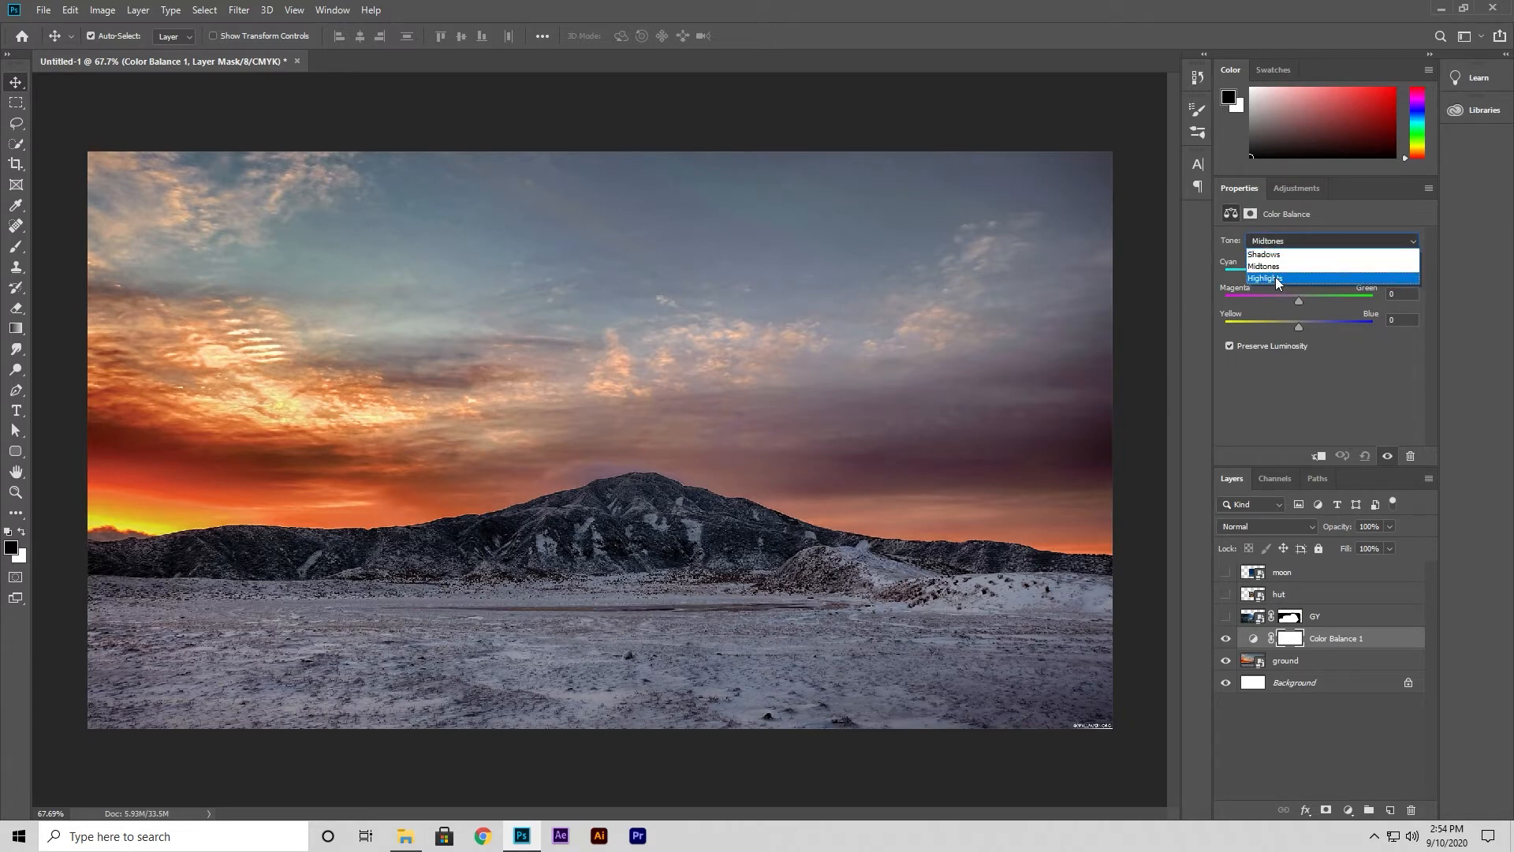
pyautogui.click(1413, 368)
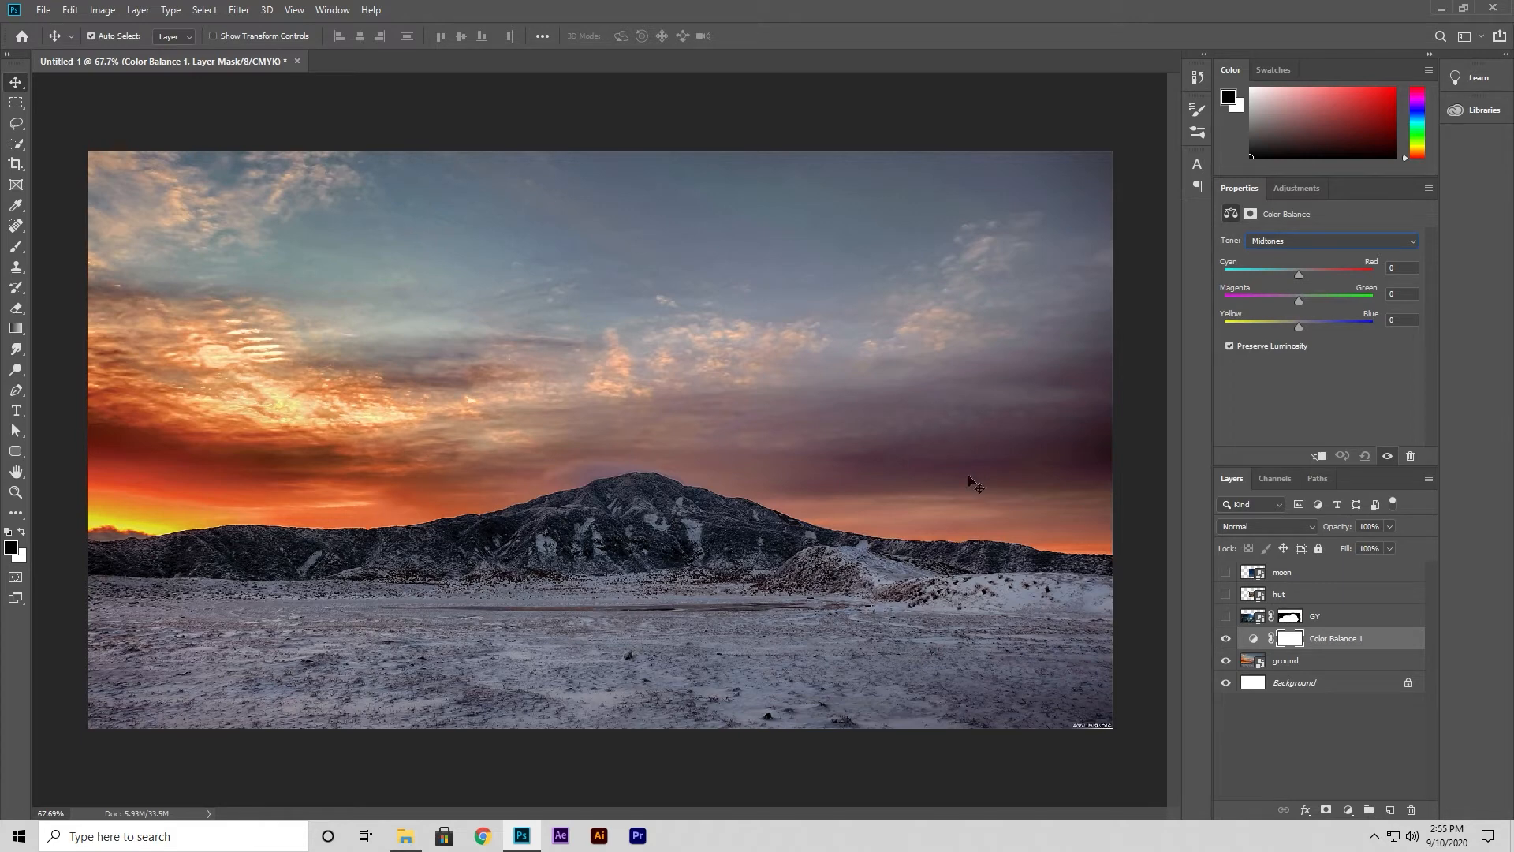
# Set the Color Balance Midtones to red +3, green +8, blue +96 and the Highlights to cyan -7, green +3, blue +100.
pyautogui.moveTo(1324, 327); pyautogui.dragTo(1374, 328)
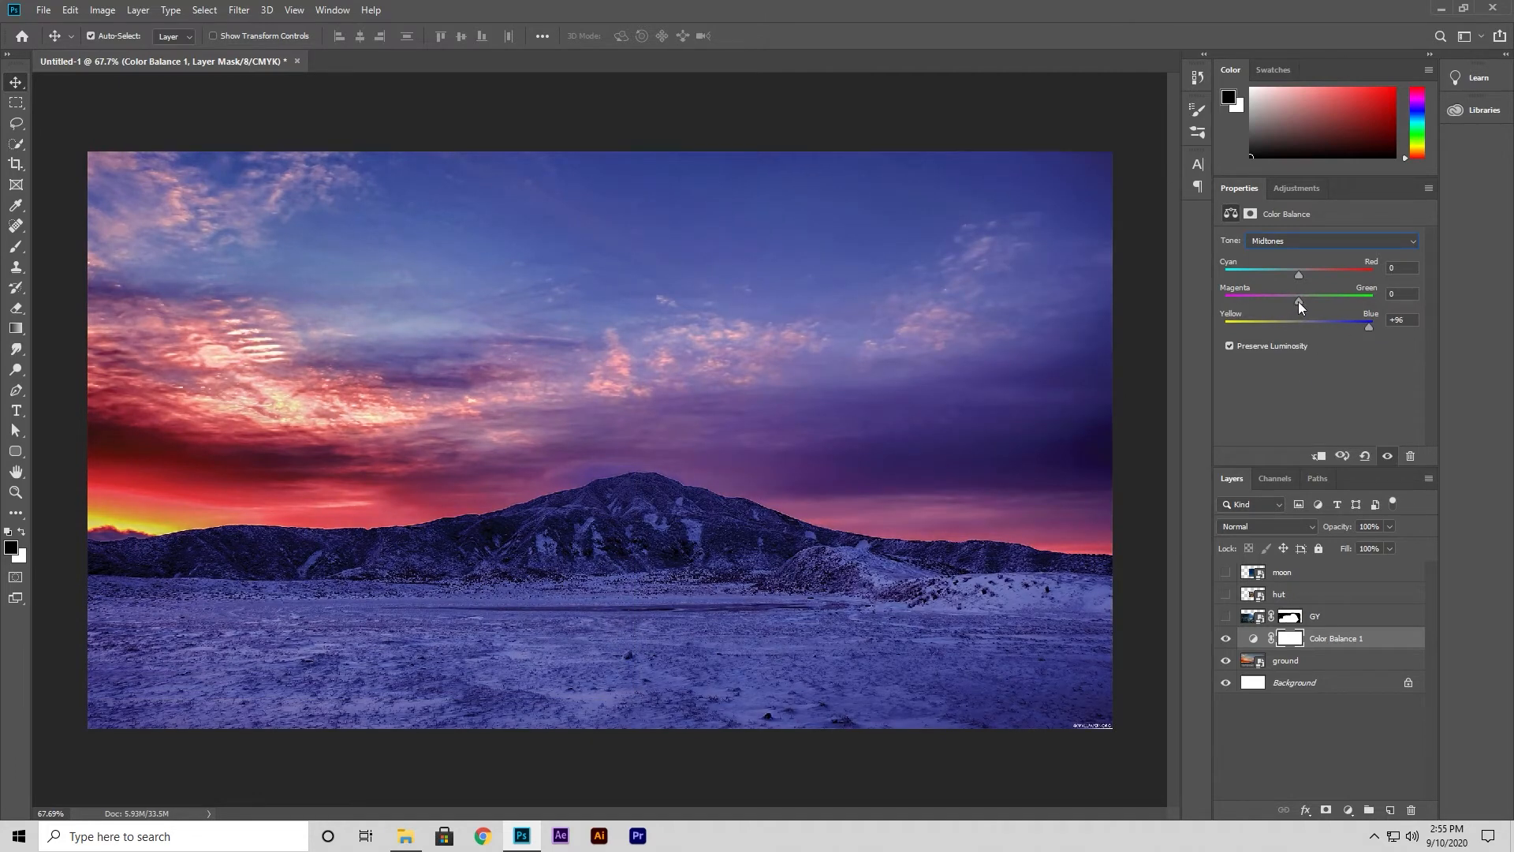
pyautogui.moveTo(1299, 275); pyautogui.dragTo(1303, 282)
pyautogui.click(1371, 240)
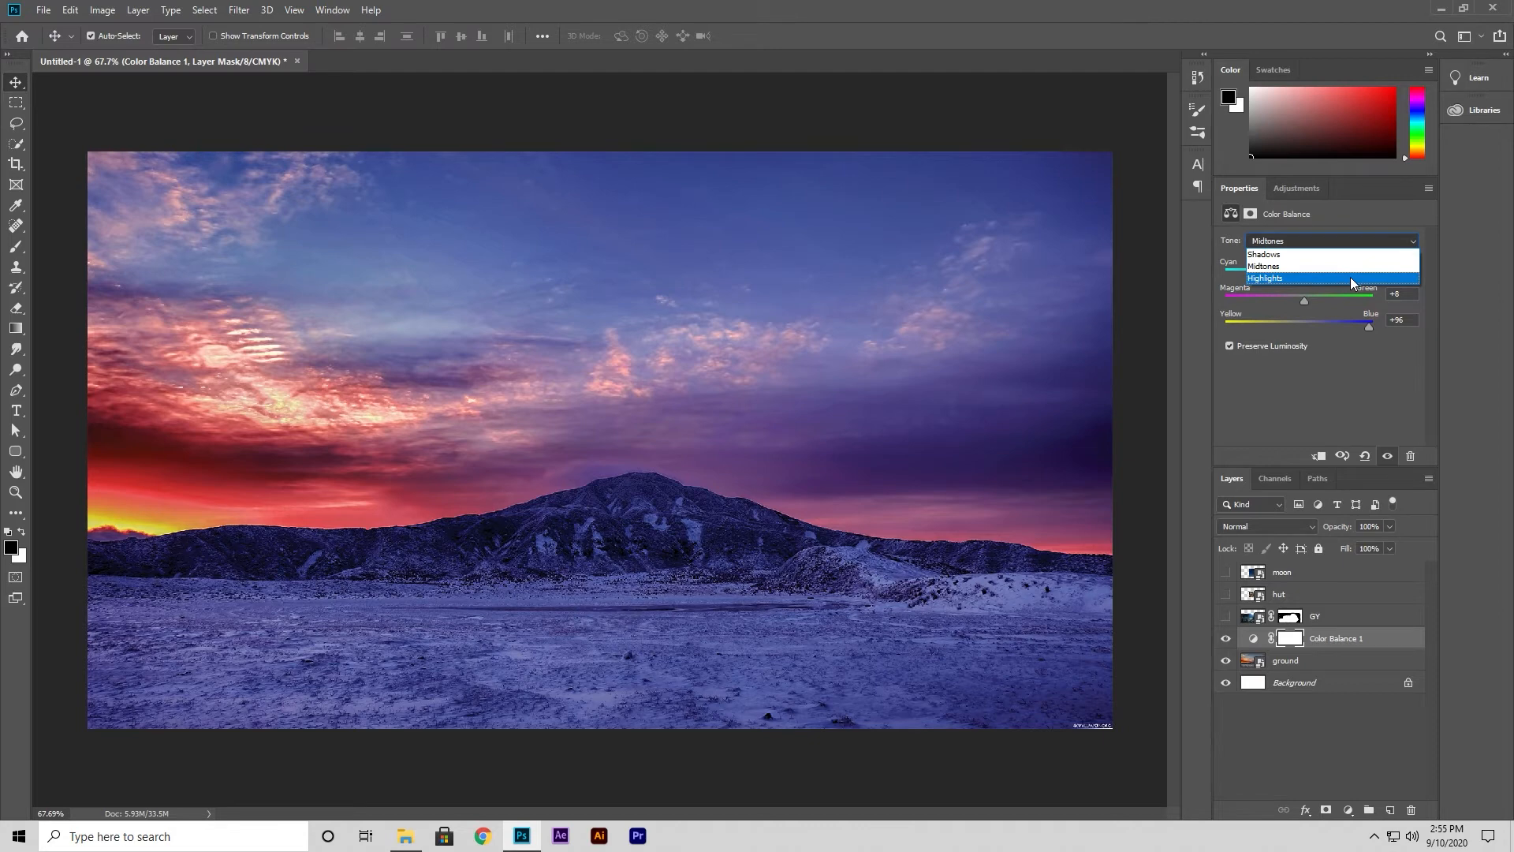
pyautogui.click(1350, 278)
pyautogui.moveTo(1297, 325); pyautogui.dragTo(1359, 326)
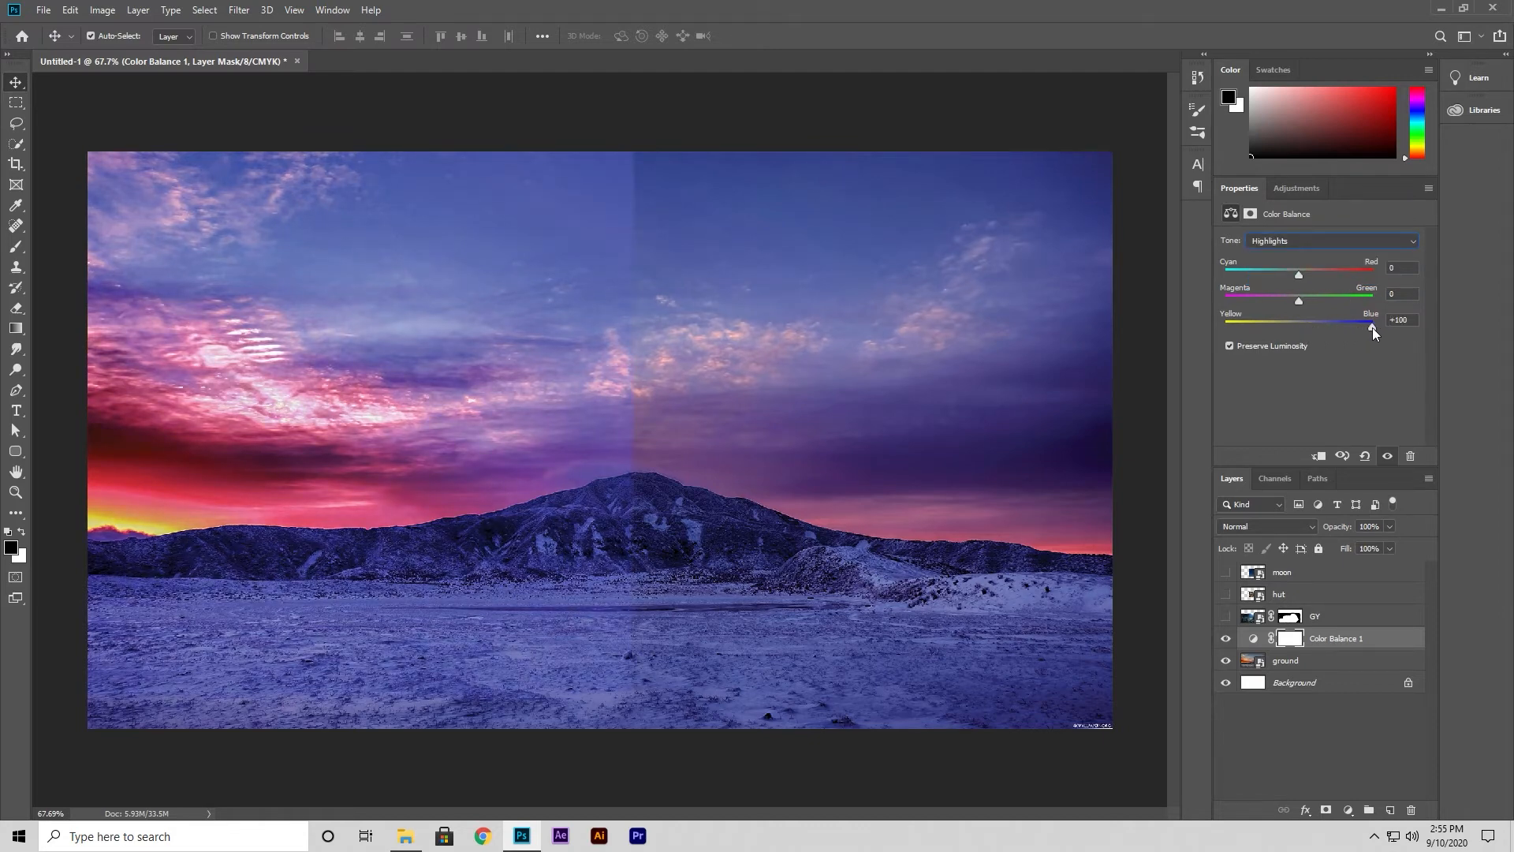
pyautogui.moveTo(1300, 303); pyautogui.dragTo(1294, 280)
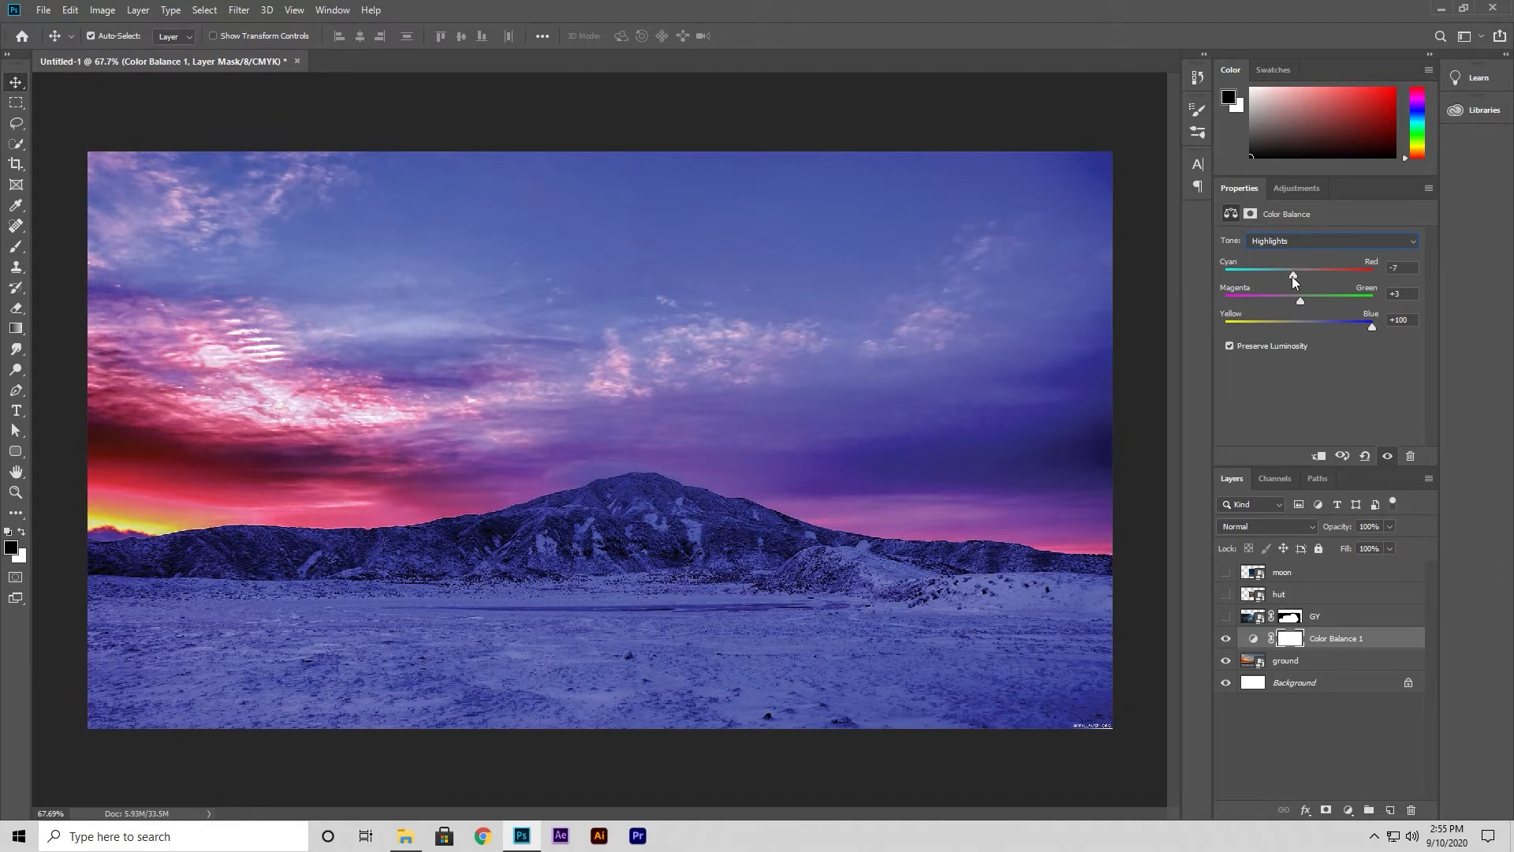
# Set the Color Balance Shadows to cyan -8, green +2 and blue +100, and deselect the adjustment layer.
pyautogui.click(1305, 242)
pyautogui.click(1309, 254)
pyautogui.moveTo(1298, 328); pyautogui.dragTo(1374, 330)
pyautogui.moveTo(1300, 298); pyautogui.dragTo(1294, 279)
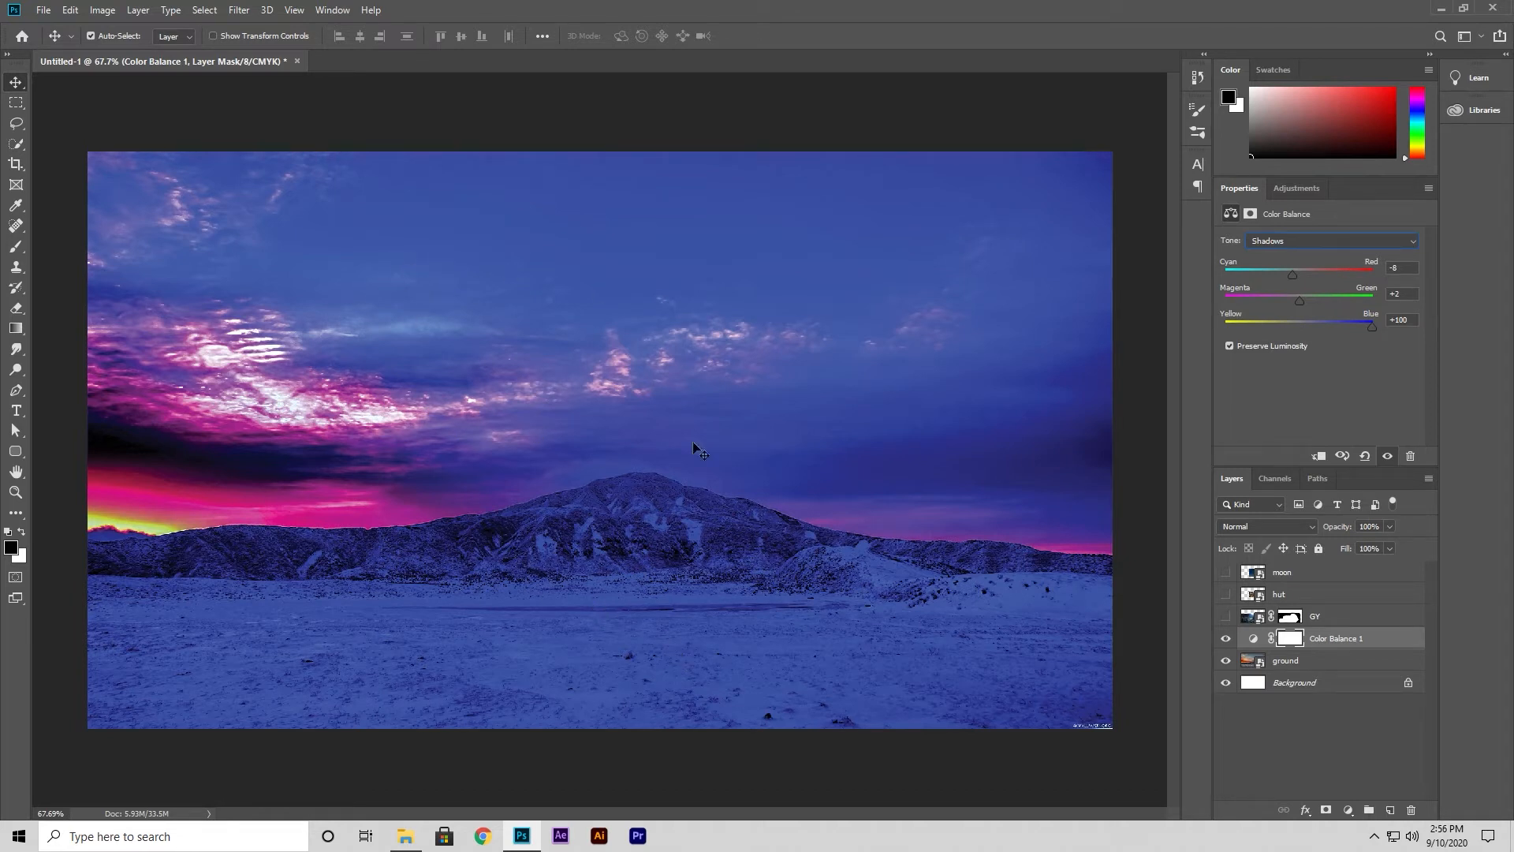
pyautogui.click(1336, 727)
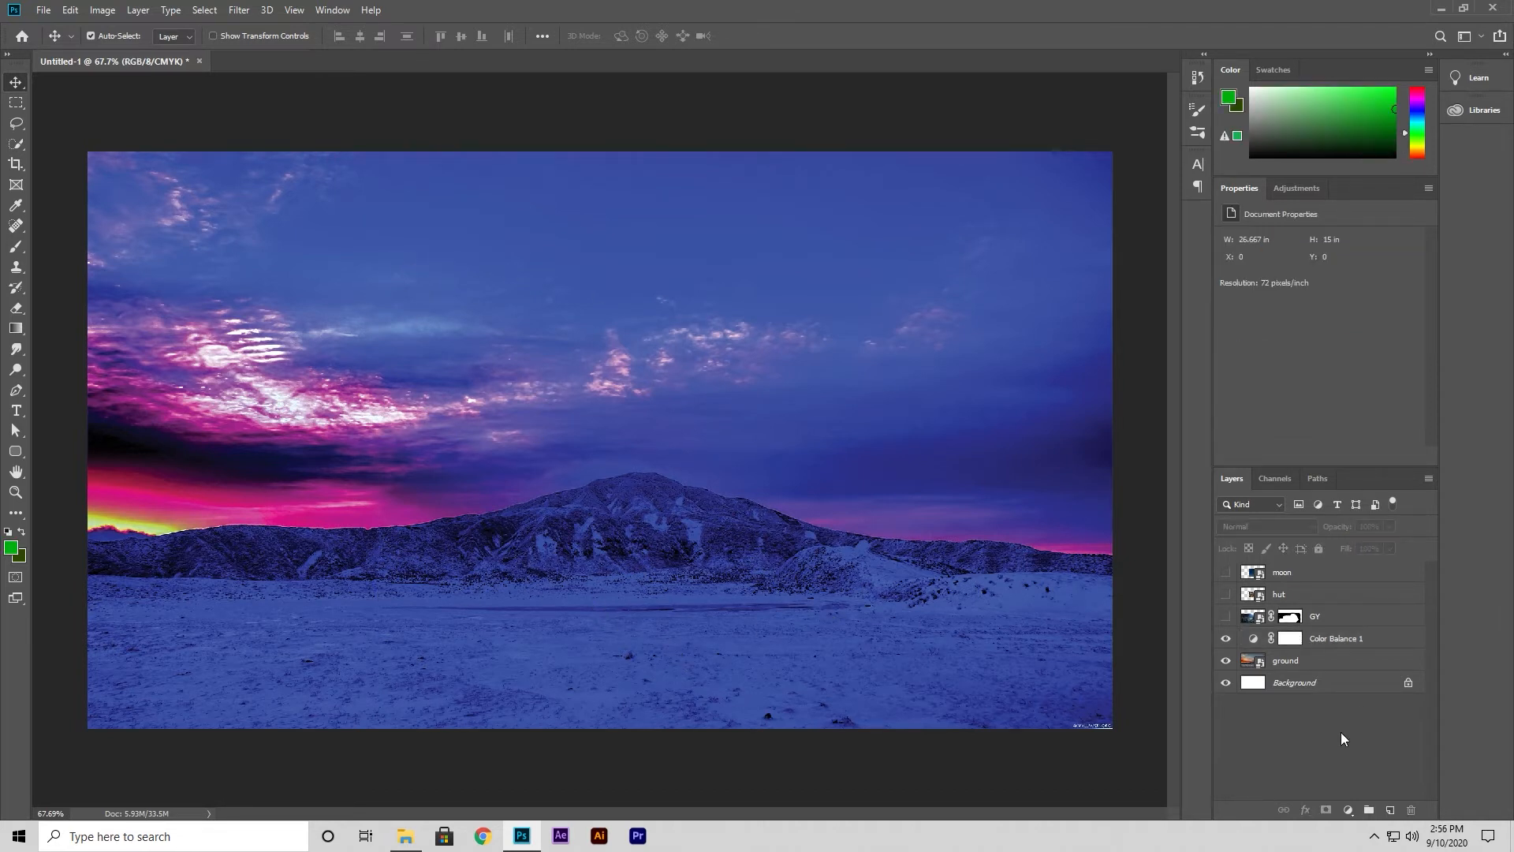
# Add a Levels adjustment layer above Color Balance 1 and lower its white output level to 93.
pyautogui.click(1356, 640)
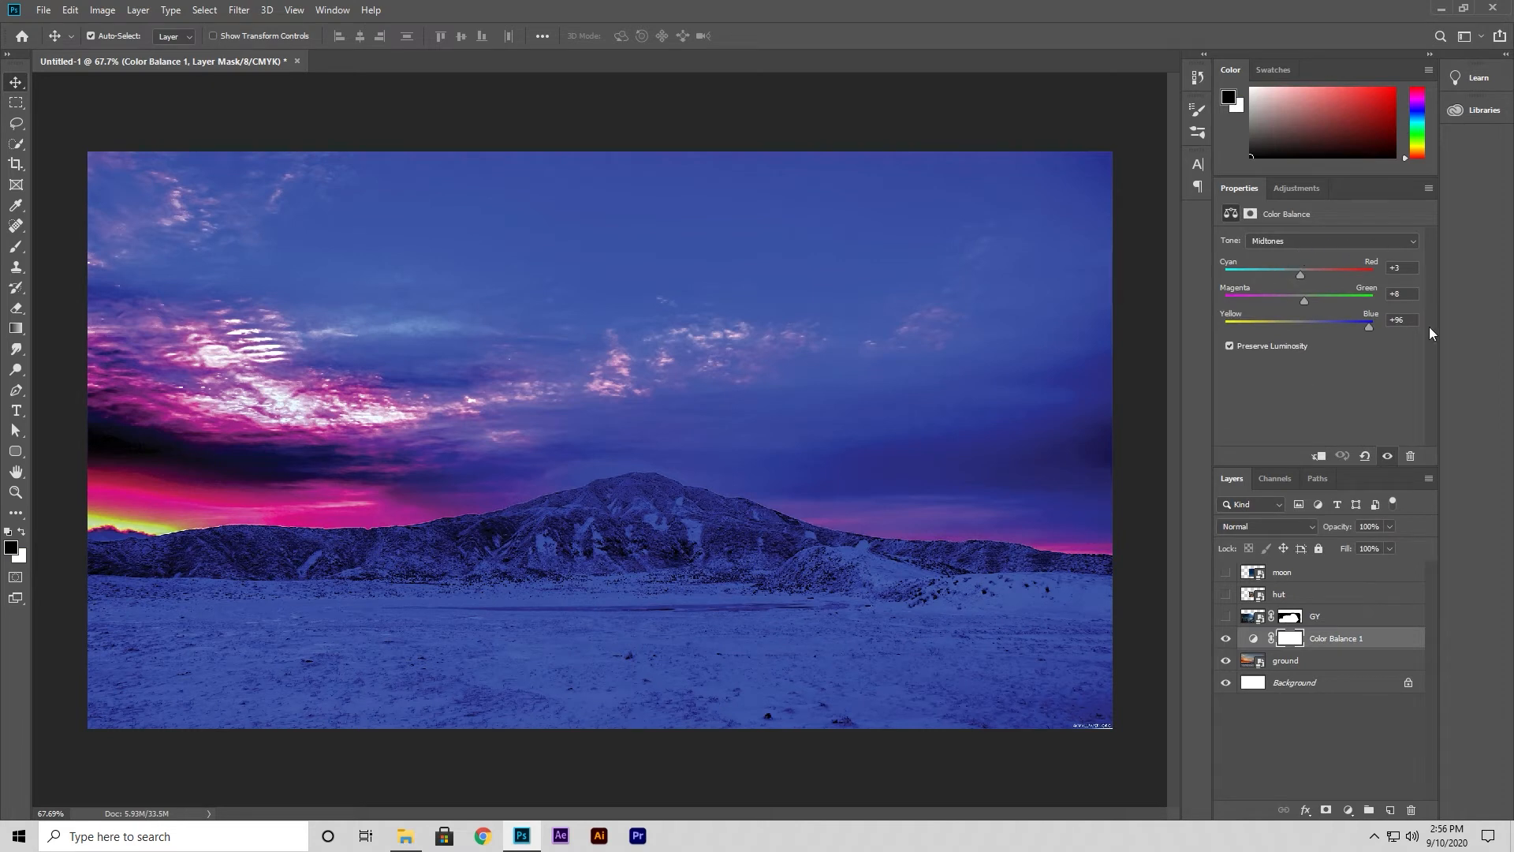
pyautogui.click(1305, 190)
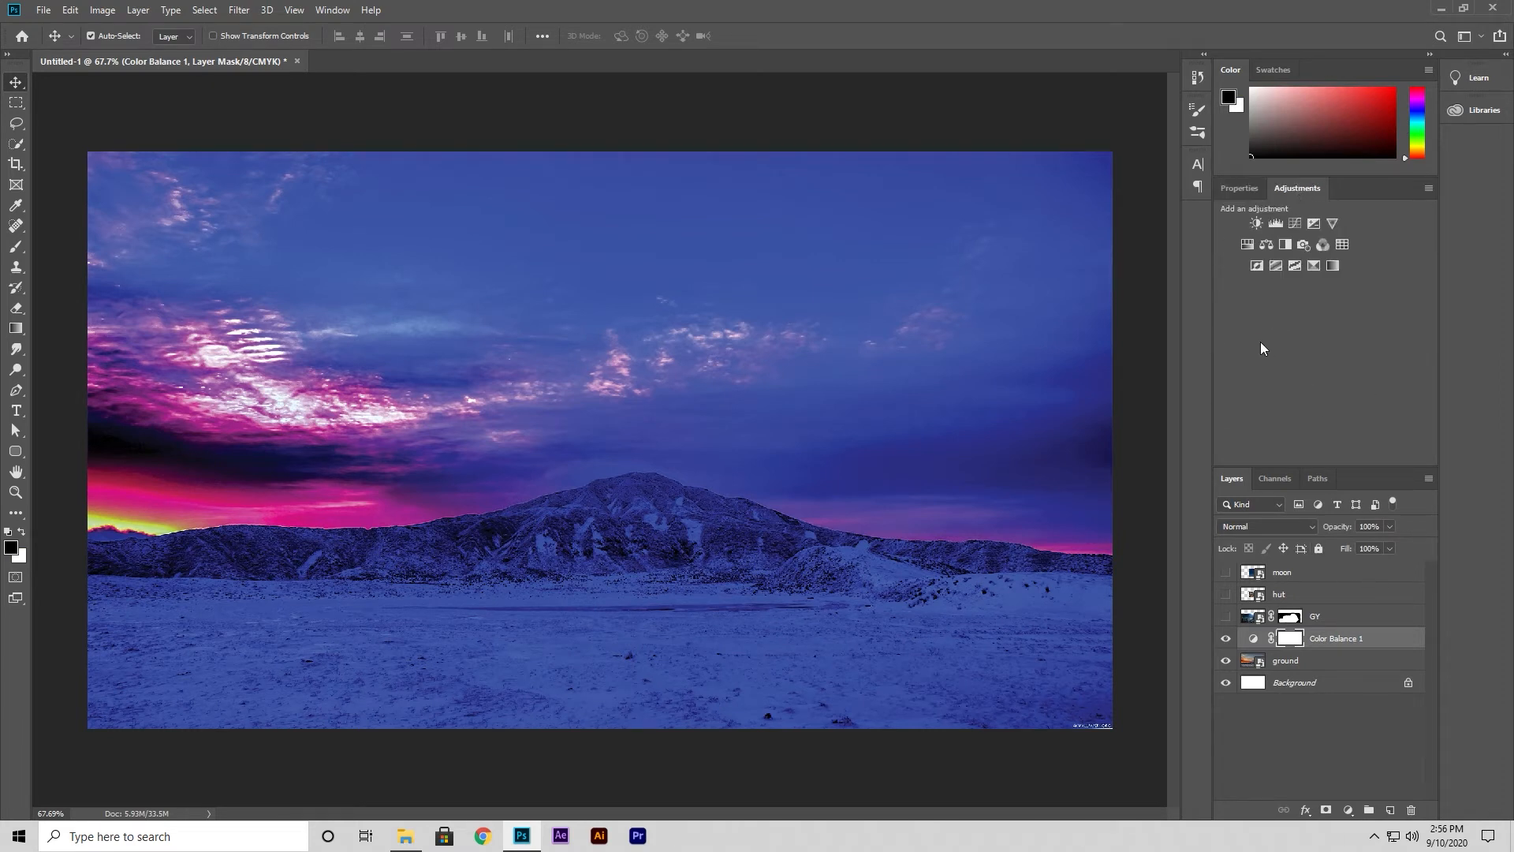
pyautogui.click(1275, 222)
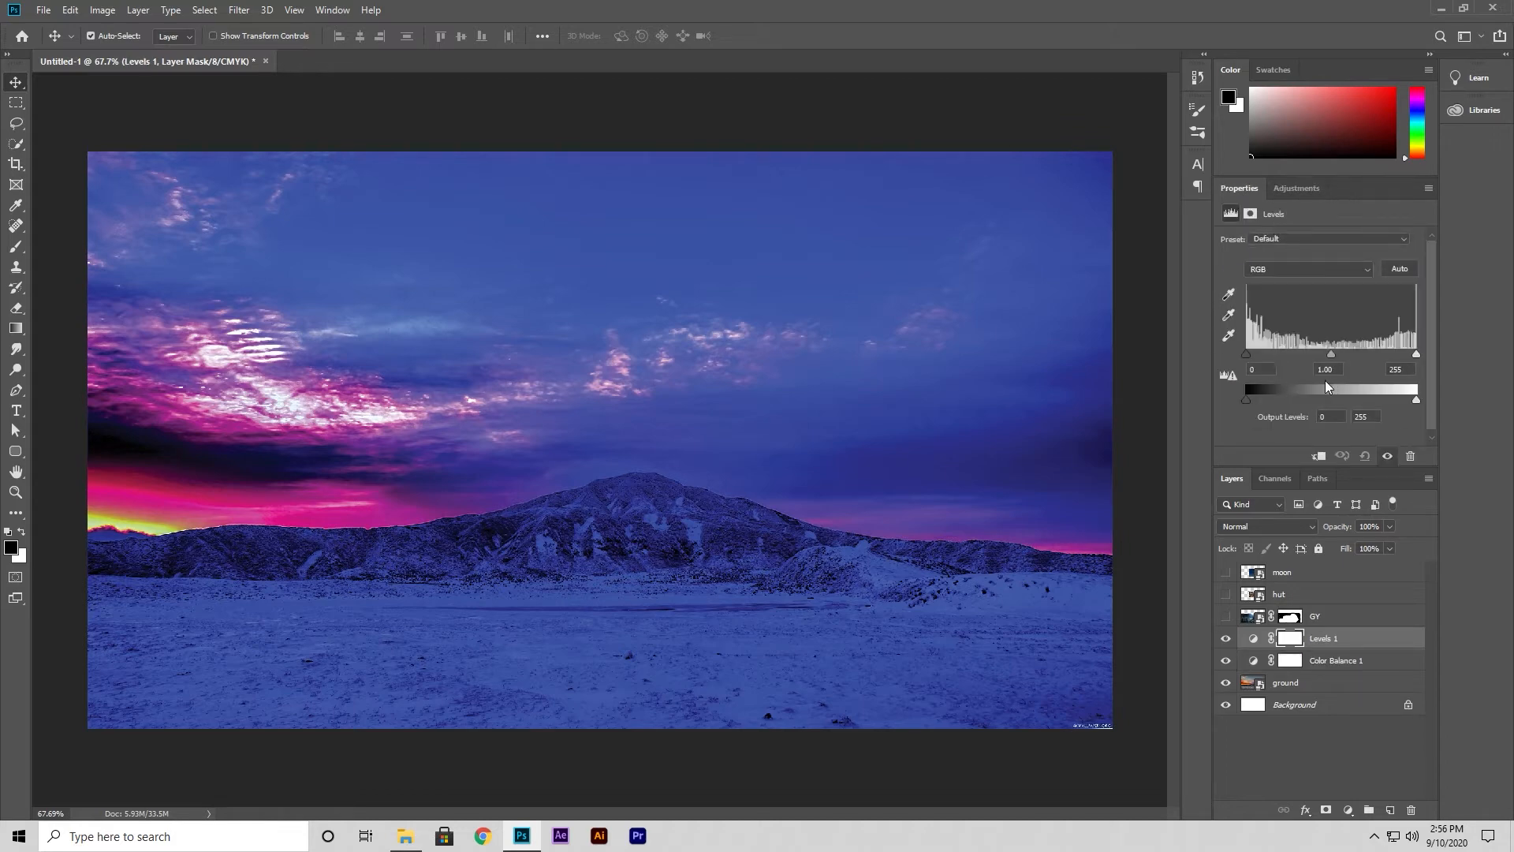
pyautogui.moveTo(1245, 398)
pyautogui.mouseDown()
pyautogui.moveTo(1319, 404)
pyautogui.moveTo(1232, 404)
pyautogui.mouseUp()
pyautogui.moveTo(1414, 406); pyautogui.dragTo(1308, 404)
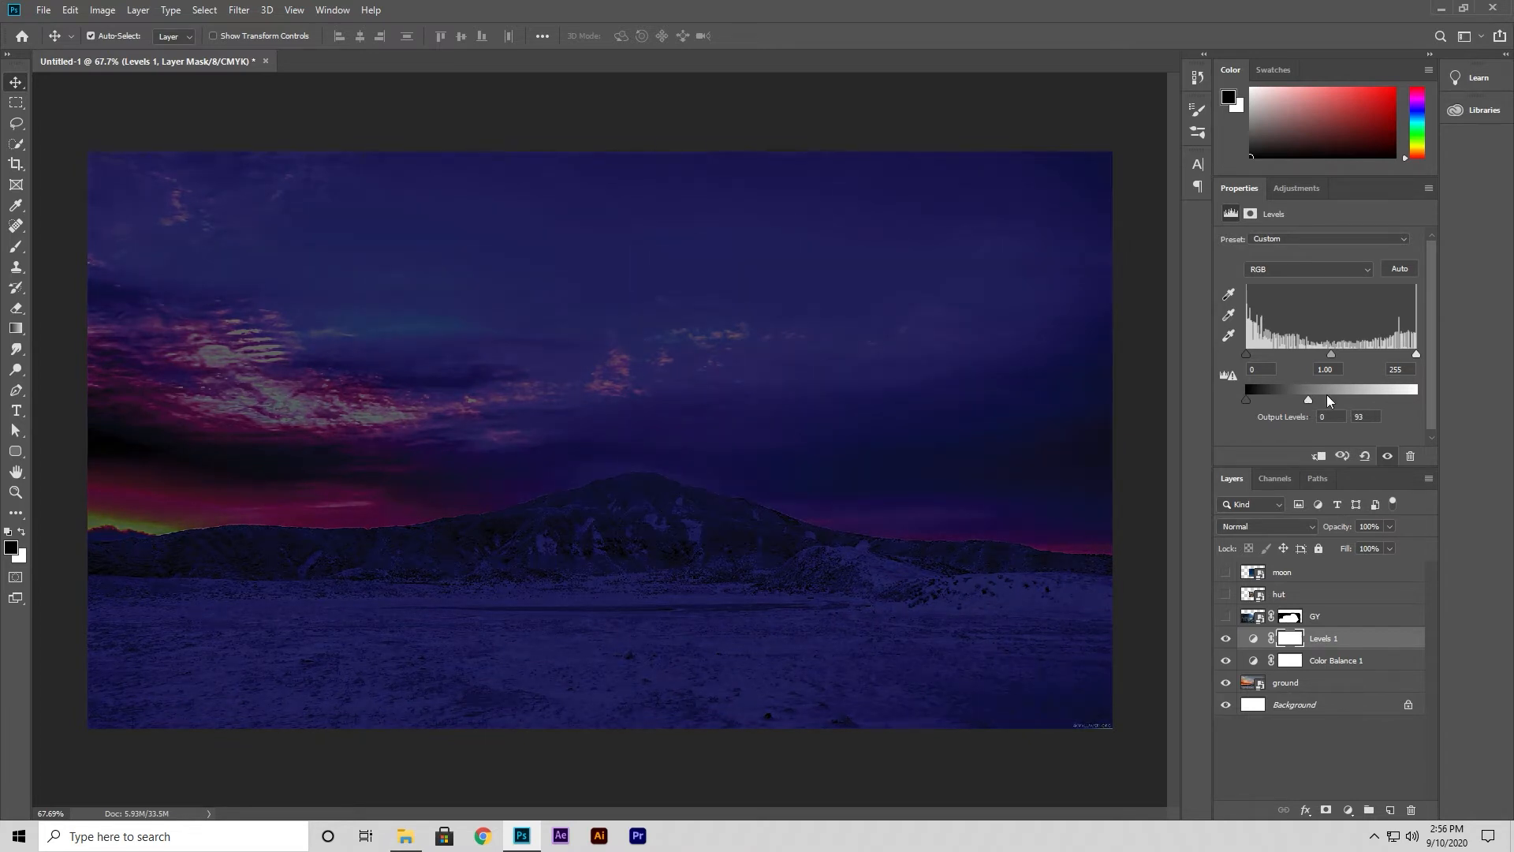
# Darken the Levels midtones to 0.49, keeping the white input point at 255.
pyautogui.moveTo(1331, 355); pyautogui.dragTo(1292, 358)
pyautogui.moveTo(1414, 353)
pyautogui.mouseDown()
pyautogui.moveTo(1301, 353)
pyautogui.moveTo(1429, 358)
pyautogui.mouseUp()
pyautogui.moveTo(1322, 359); pyautogui.dragTo(1355, 356)
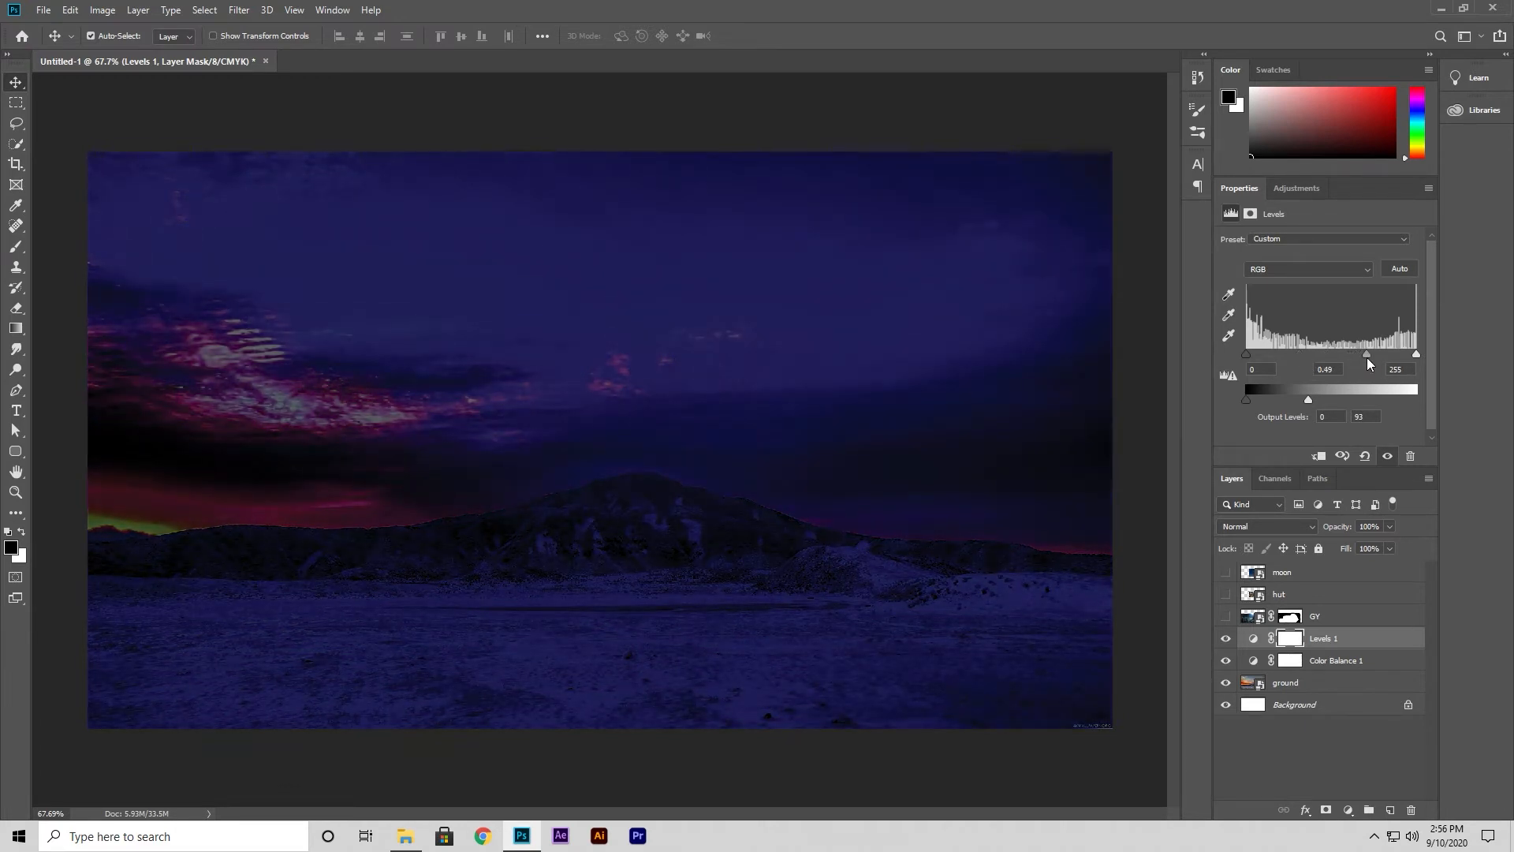
pyautogui.moveTo(1246, 352)
pyautogui.mouseDown()
pyautogui.moveTo(1320, 357)
pyautogui.moveTo(1250, 360)
pyautogui.mouseUp()
# Add a Hue/Saturation adjustment layer above Levels 1 with Master hue +18, saturation -57 and lightness -10.
pyautogui.click(1285, 184)
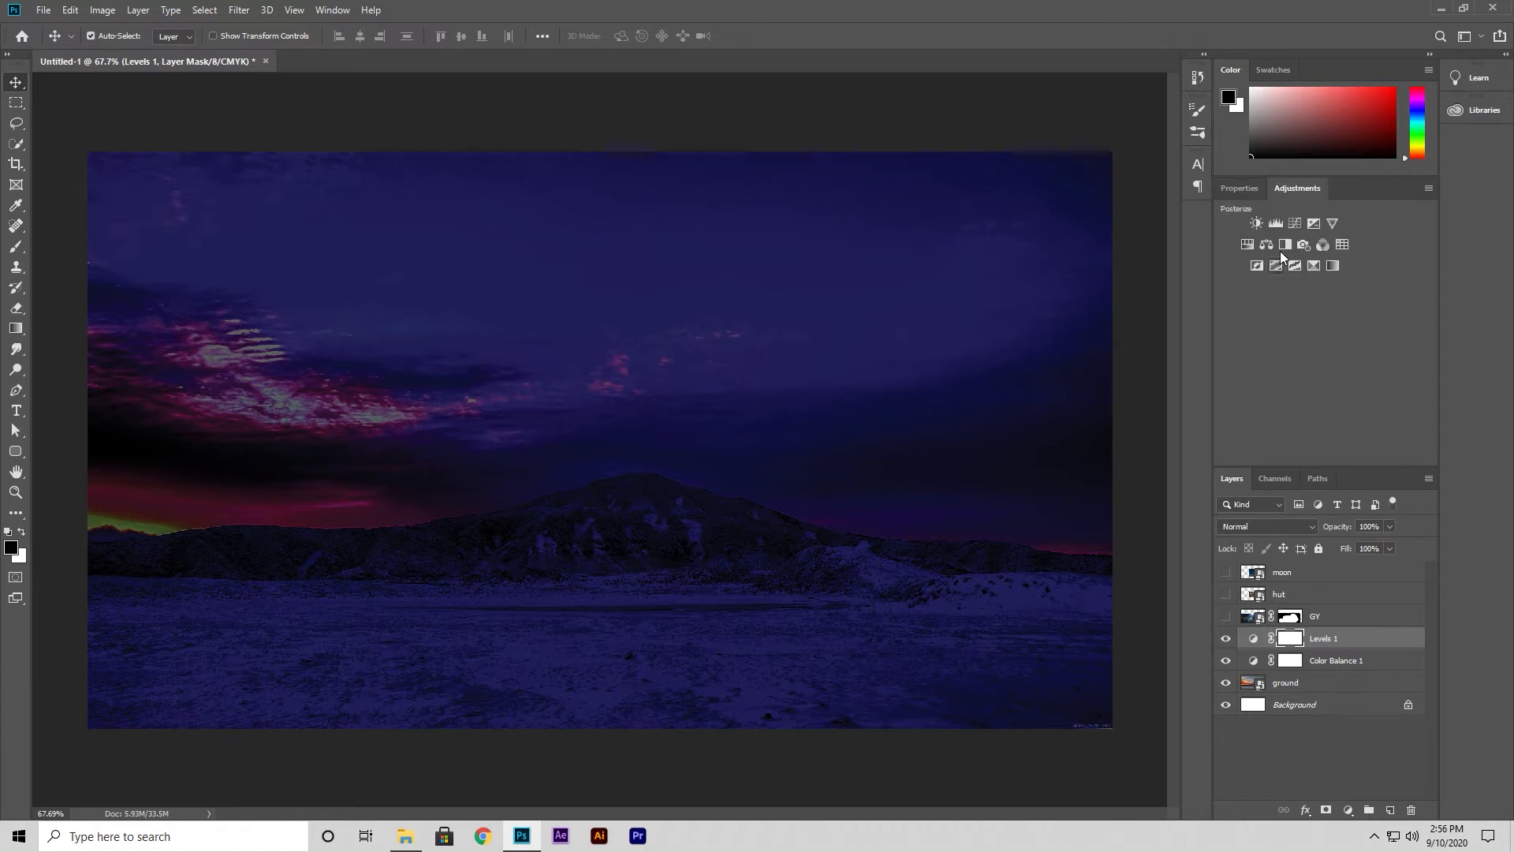
pyautogui.click(1246, 243)
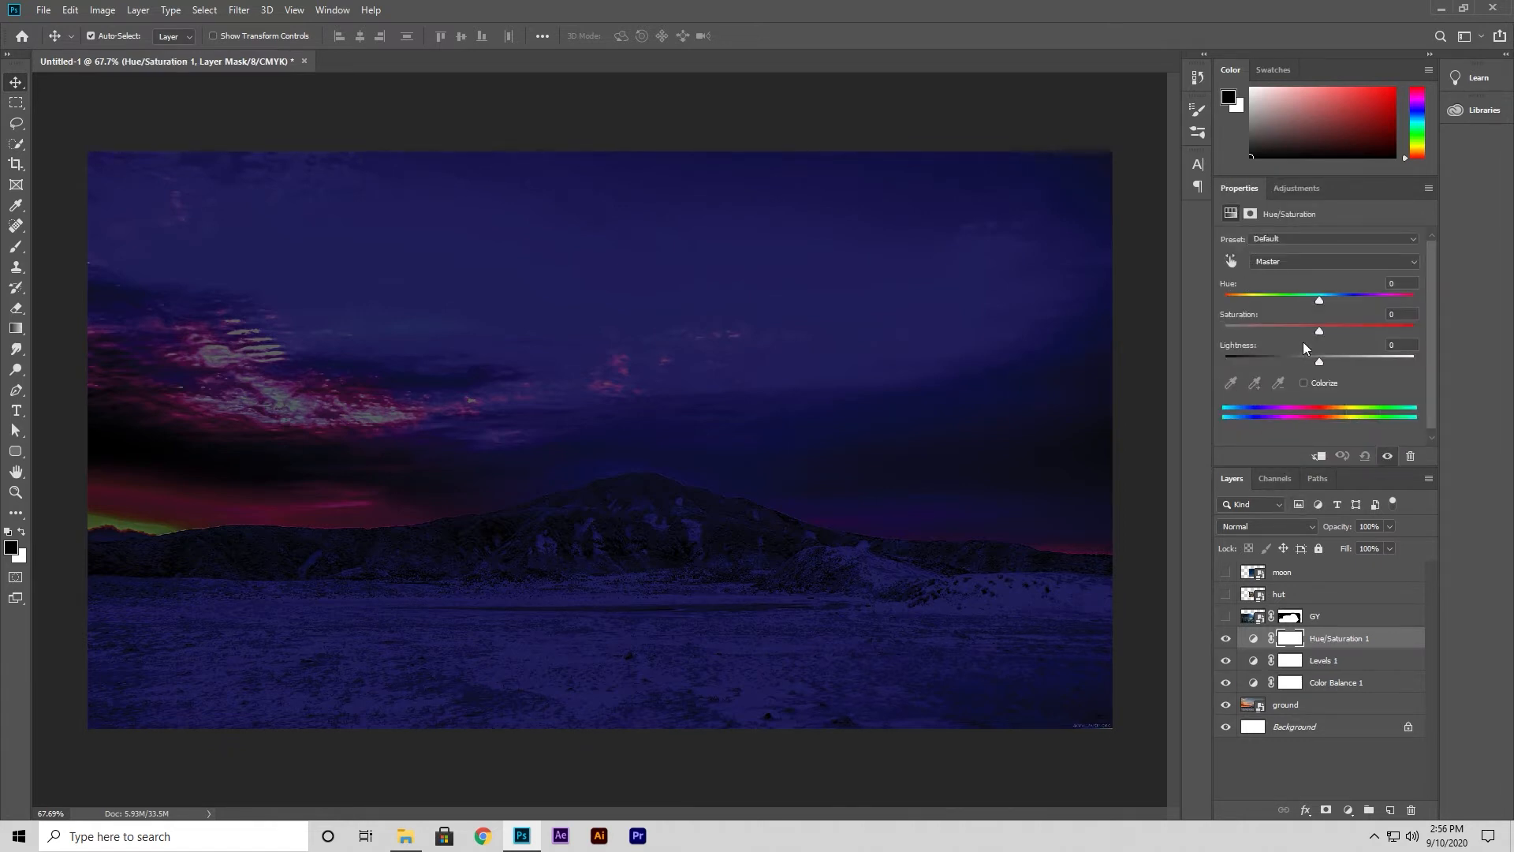
pyautogui.moveTo(1318, 329); pyautogui.dragTo(1270, 334)
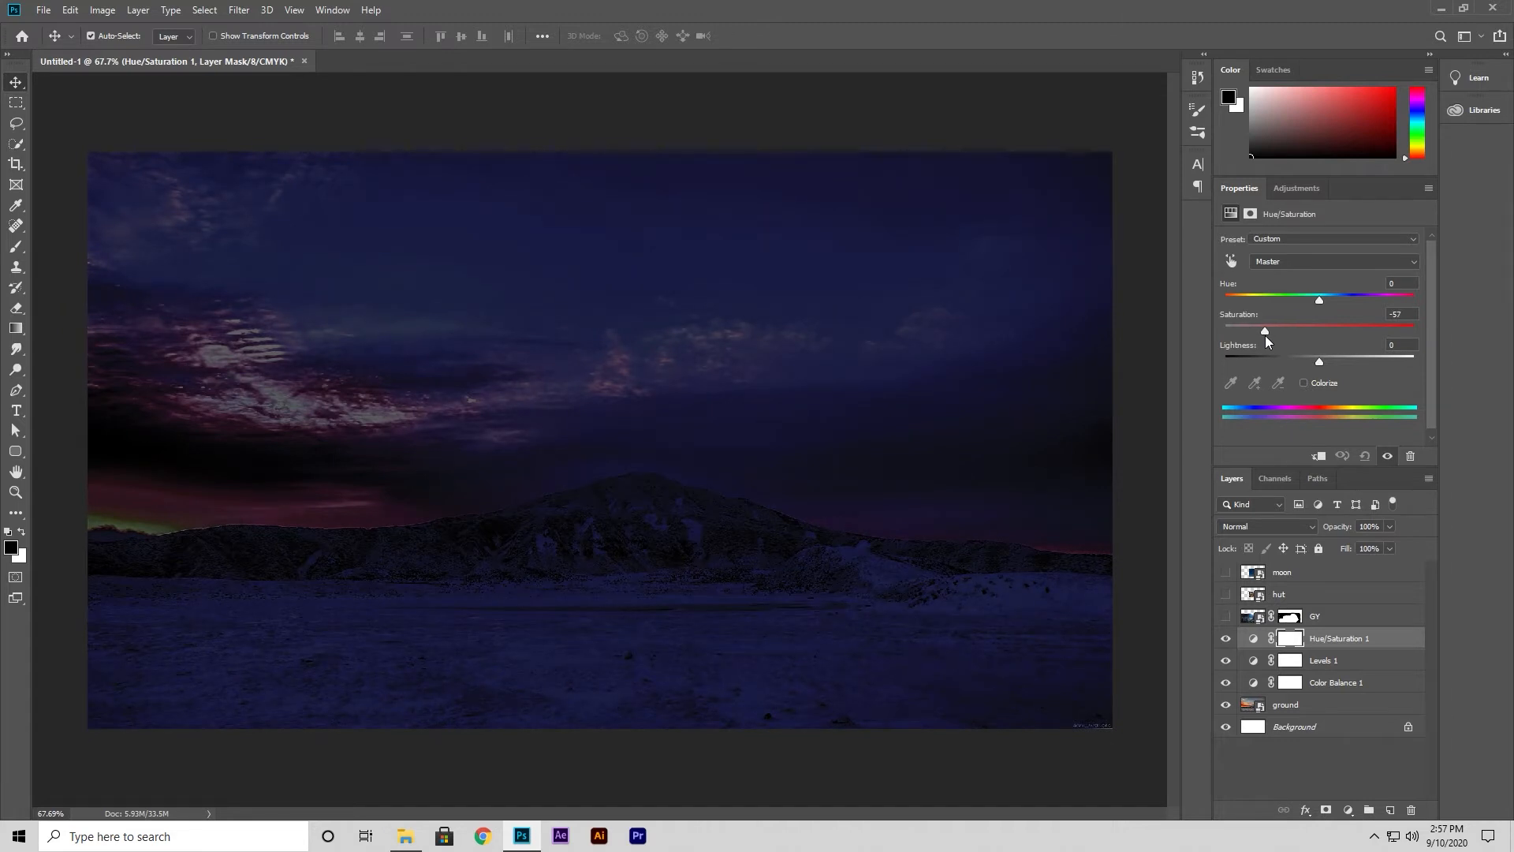
pyautogui.moveTo(1317, 361)
pyautogui.mouseDown()
pyautogui.moveTo(1360, 363)
pyautogui.moveTo(1289, 363)
pyautogui.moveTo(1309, 363)
pyautogui.mouseUp()
# Set the saturation of the Yellows and the Reds to -100 in the Hue/Saturation layer.
pyautogui.click(1290, 262)
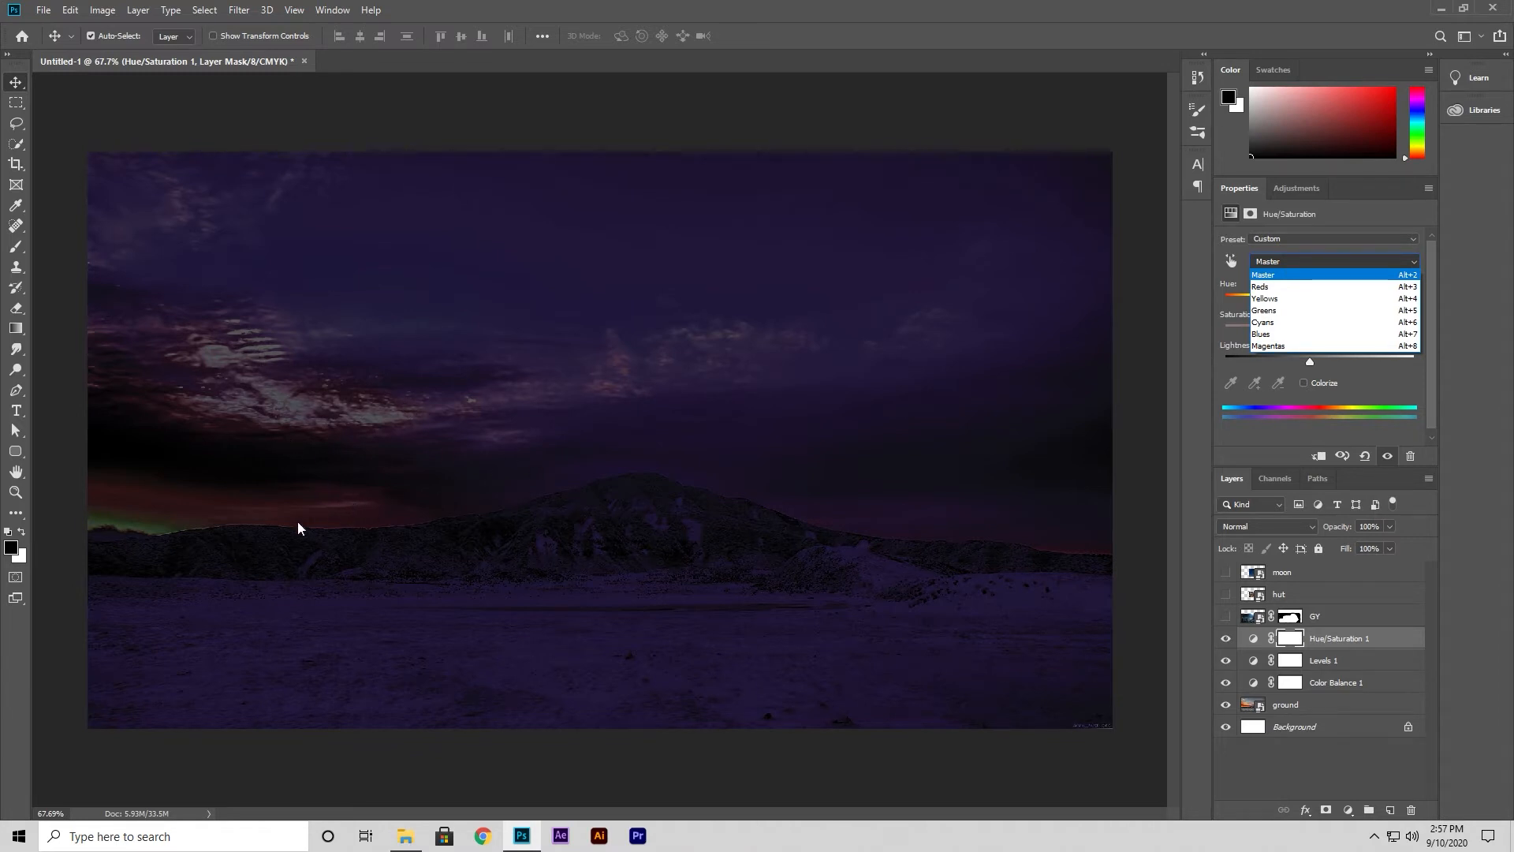
pyautogui.click(1321, 298)
pyautogui.moveTo(1319, 332); pyautogui.dragTo(1210, 331)
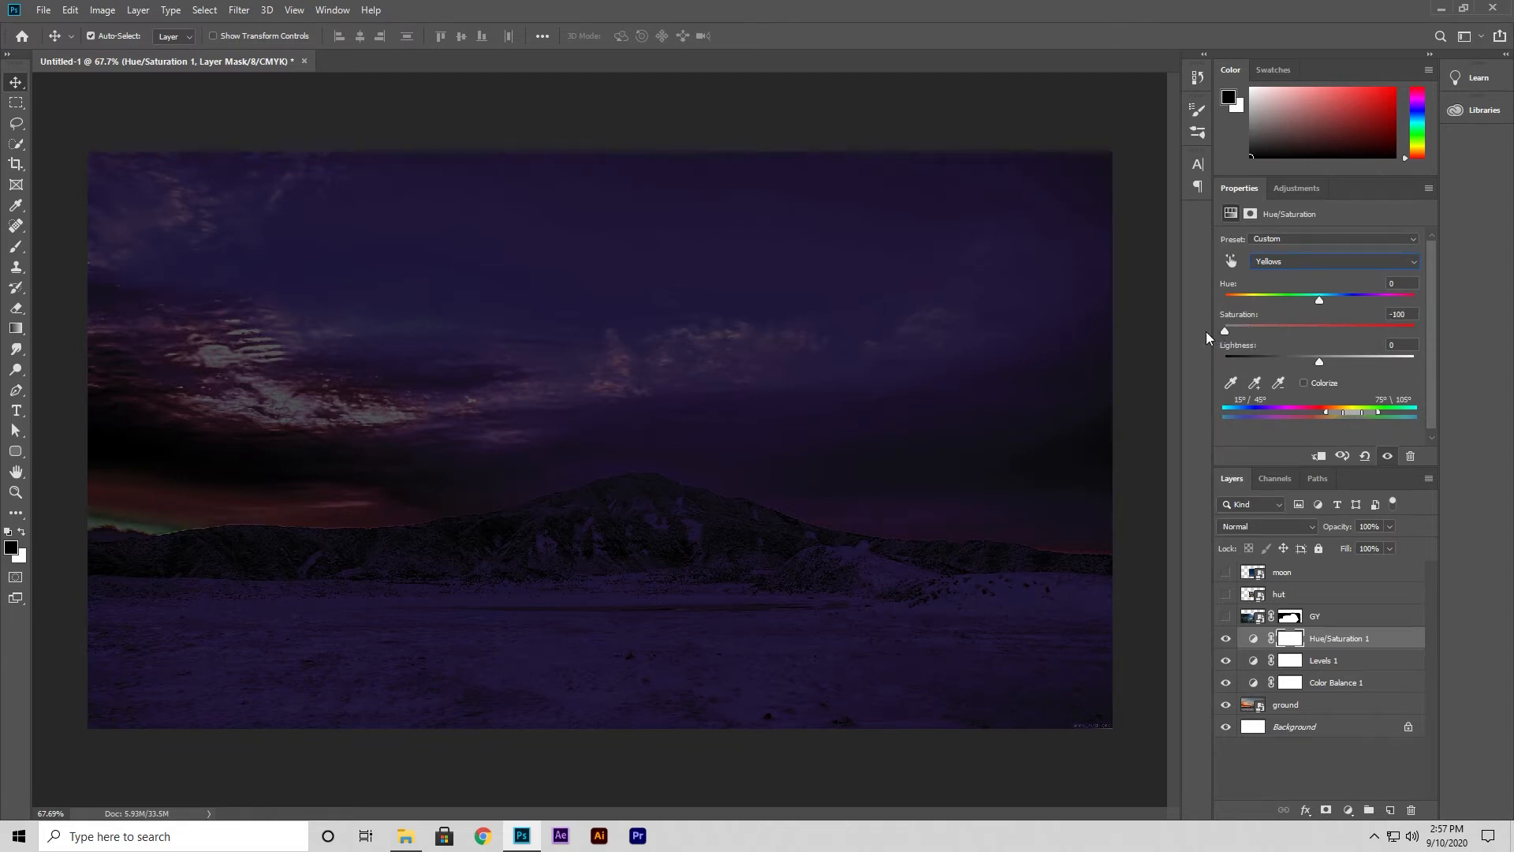
pyautogui.click(1305, 265)
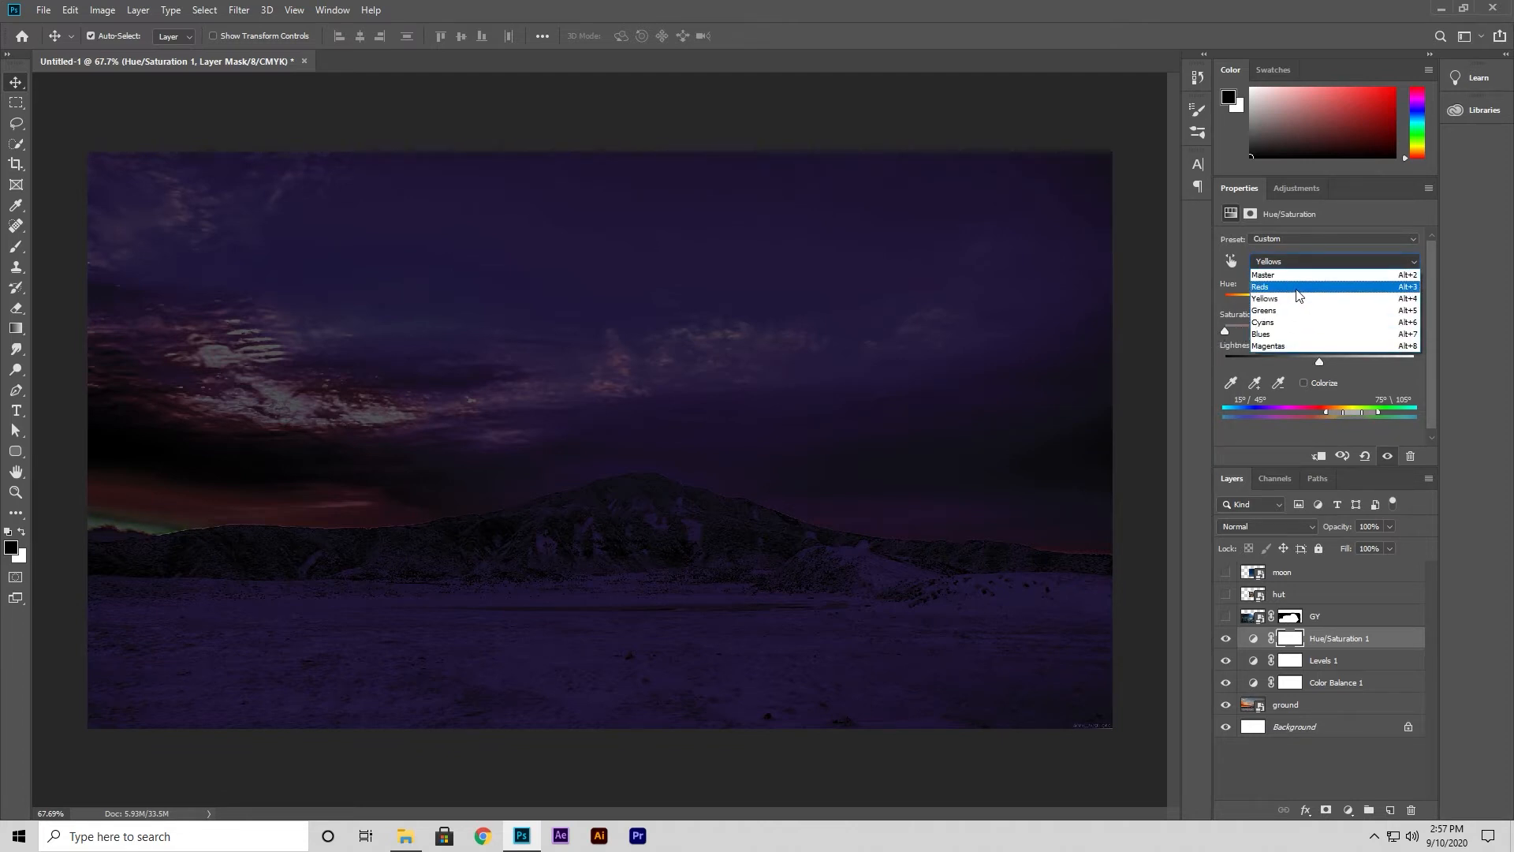
pyautogui.click(1297, 289)
pyautogui.moveTo(1316, 332); pyautogui.dragTo(1212, 329)
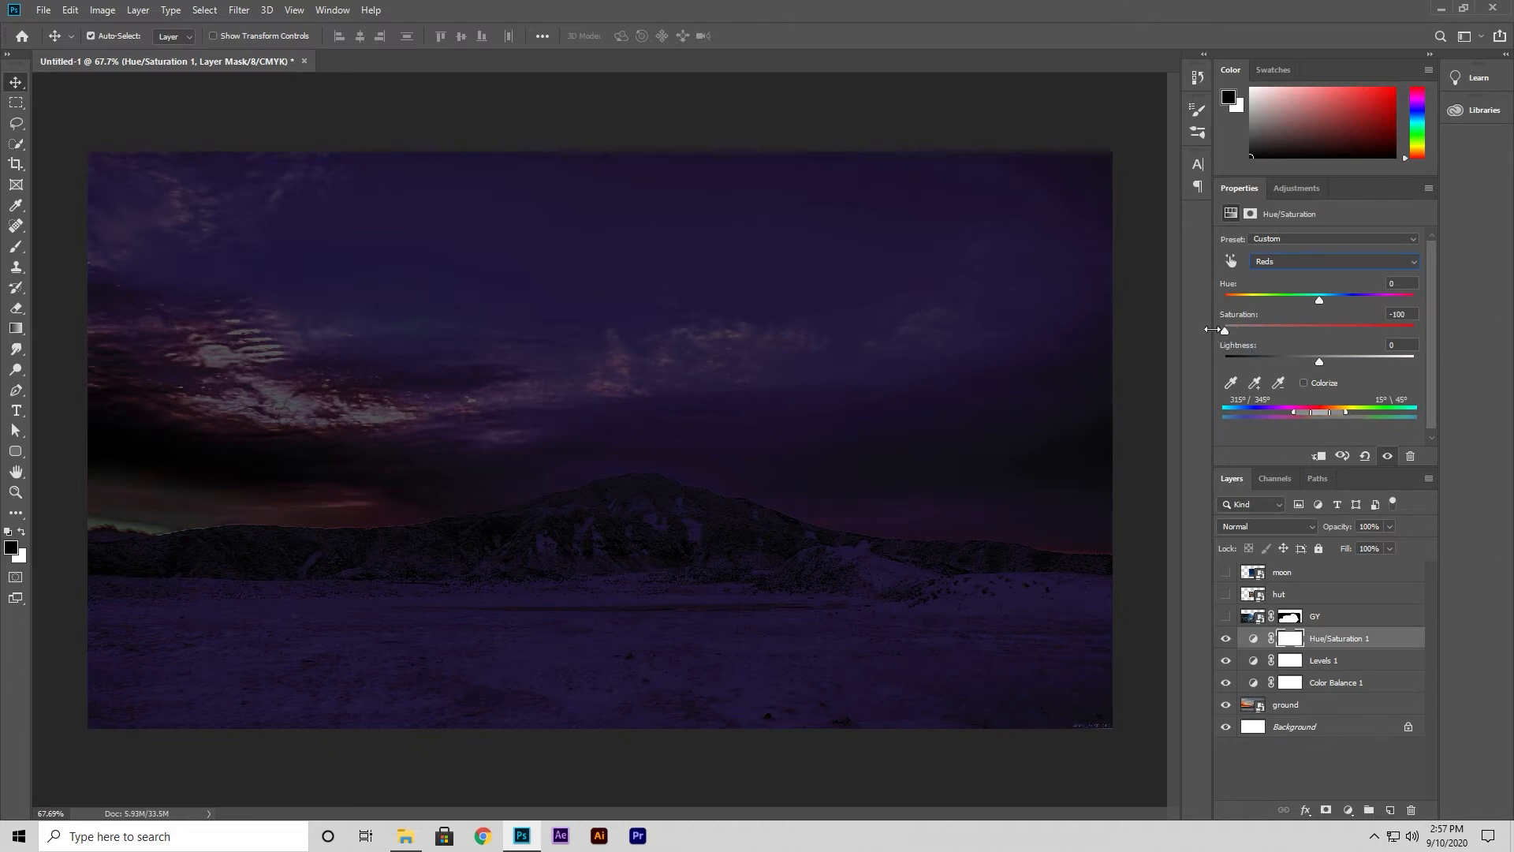
# Set the saturation of the Greens and the Cyans to -100 in the Hue/Saturation layer.
pyautogui.click(1302, 266)
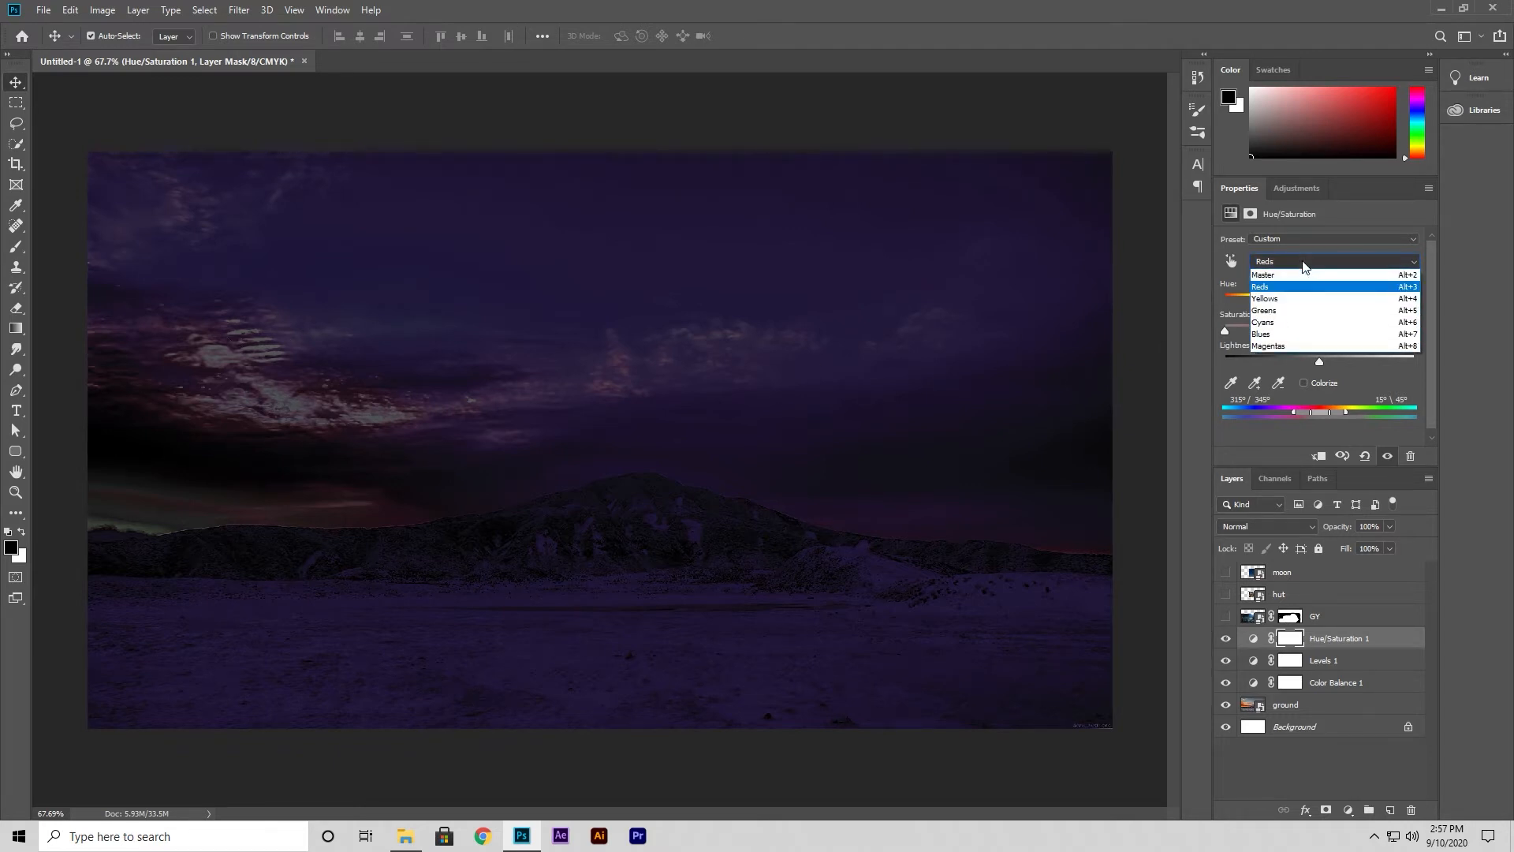
pyautogui.click(1285, 310)
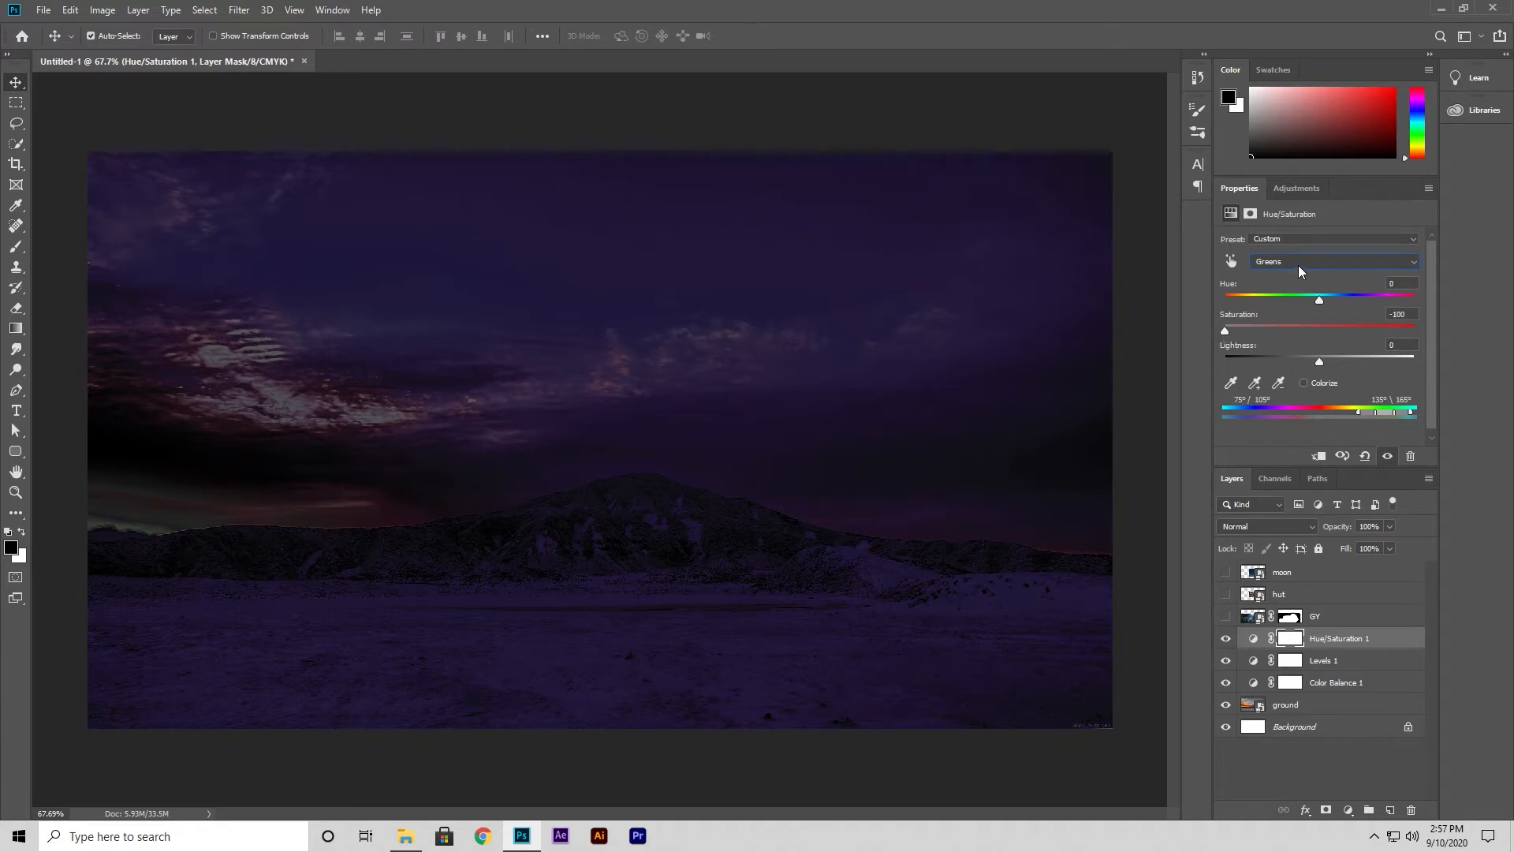
pyautogui.click(1298, 265)
pyautogui.click(1281, 325)
# Set the Blues saturation to +42 after trying -100, and set the Magentas saturation to -100.
pyautogui.click(1290, 265)
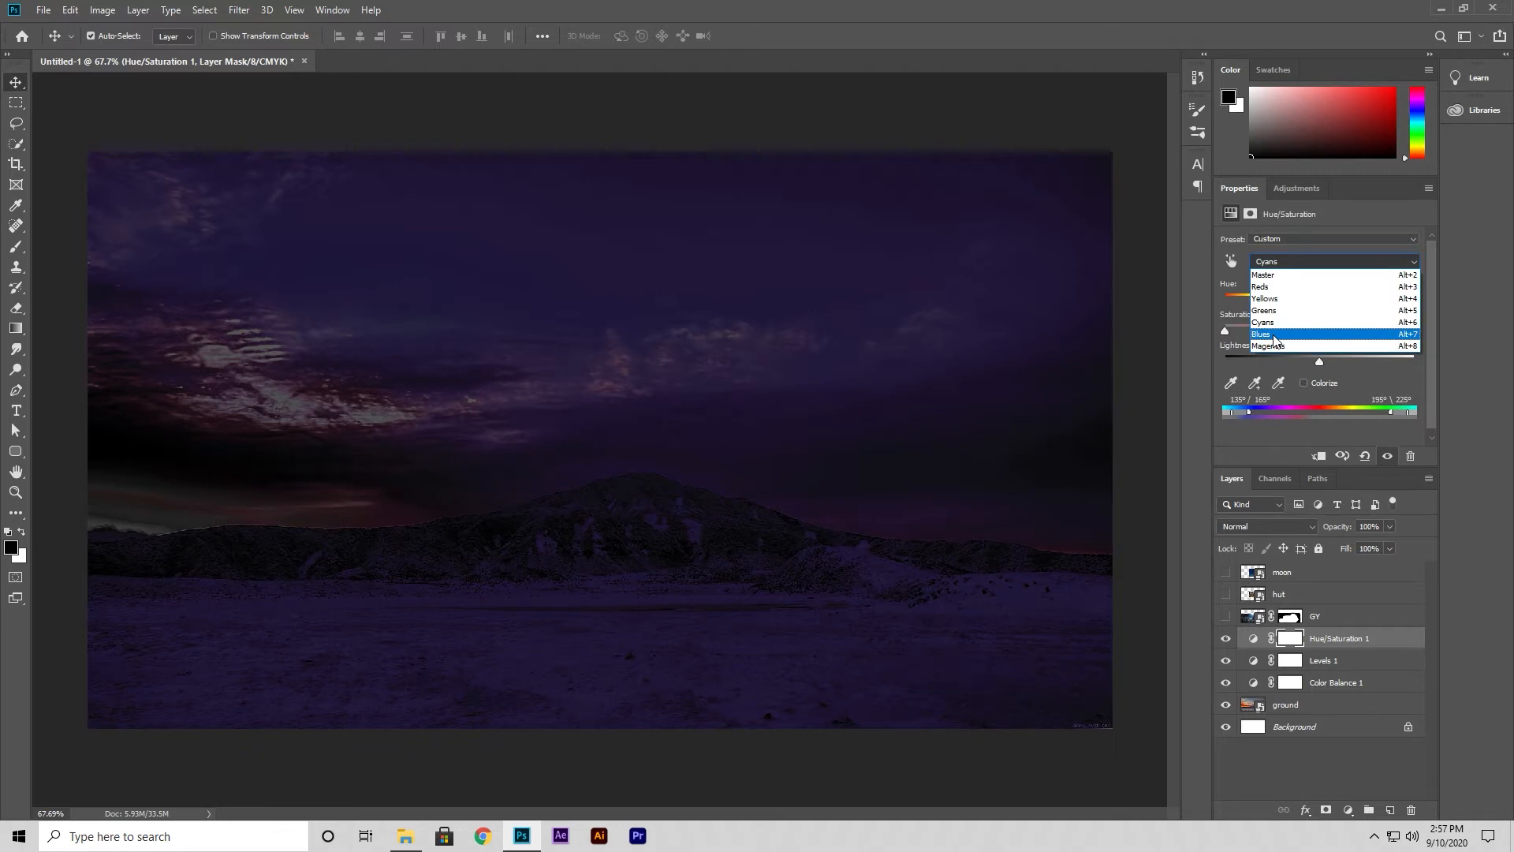
pyautogui.click(1266, 333)
pyautogui.moveTo(1232, 331); pyautogui.dragTo(1203, 331)
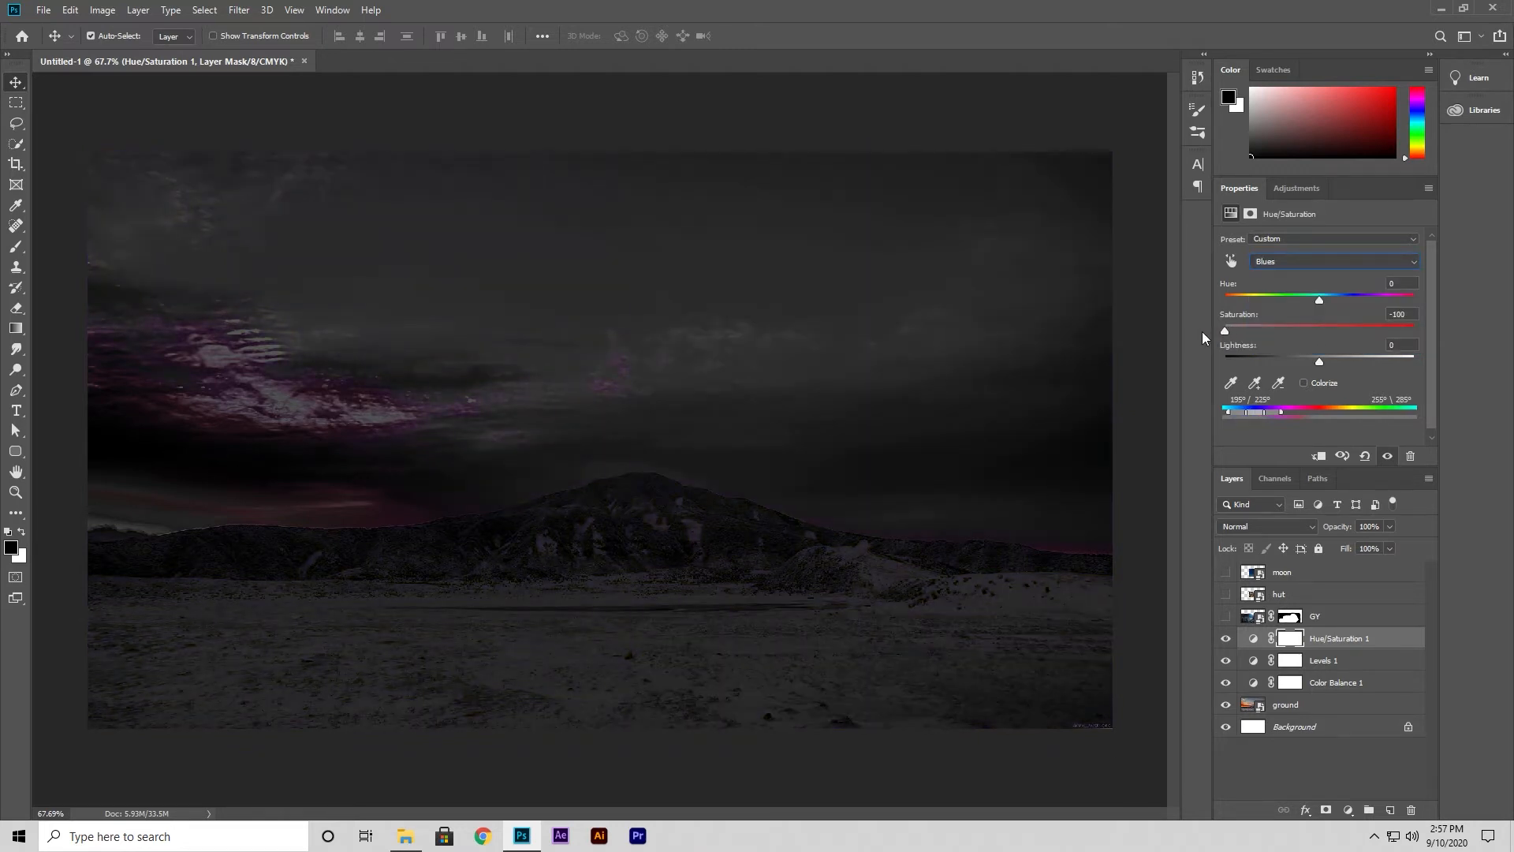
pyautogui.moveTo(1202, 331); pyautogui.dragTo(1394, 334)
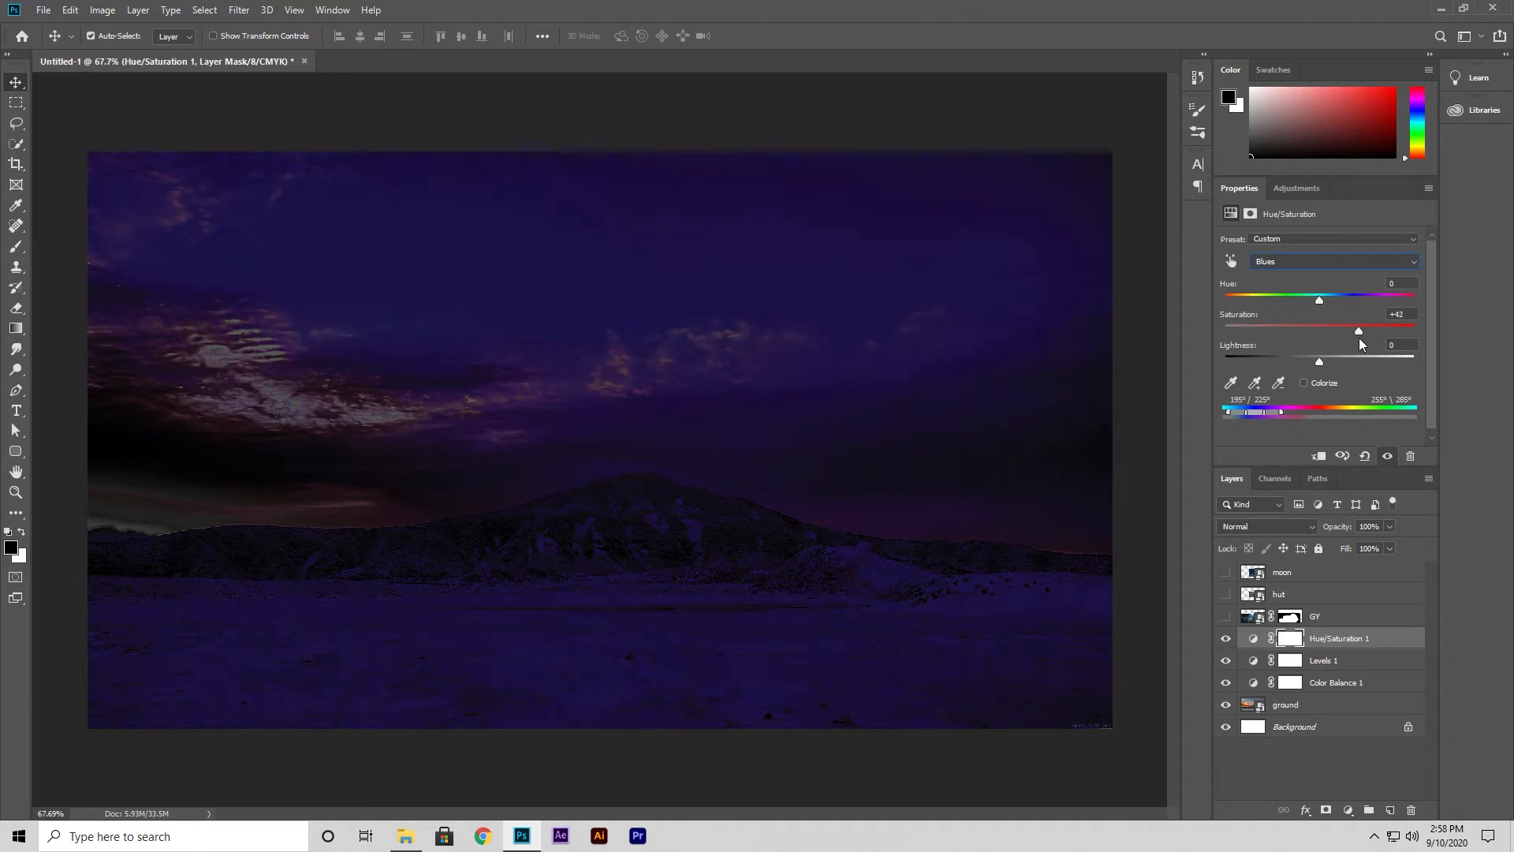
pyautogui.click(1277, 261)
pyautogui.click(1261, 348)
# Lower the Greens lightness to -45 in the Hue/Saturation layer.
pyautogui.click(1280, 262)
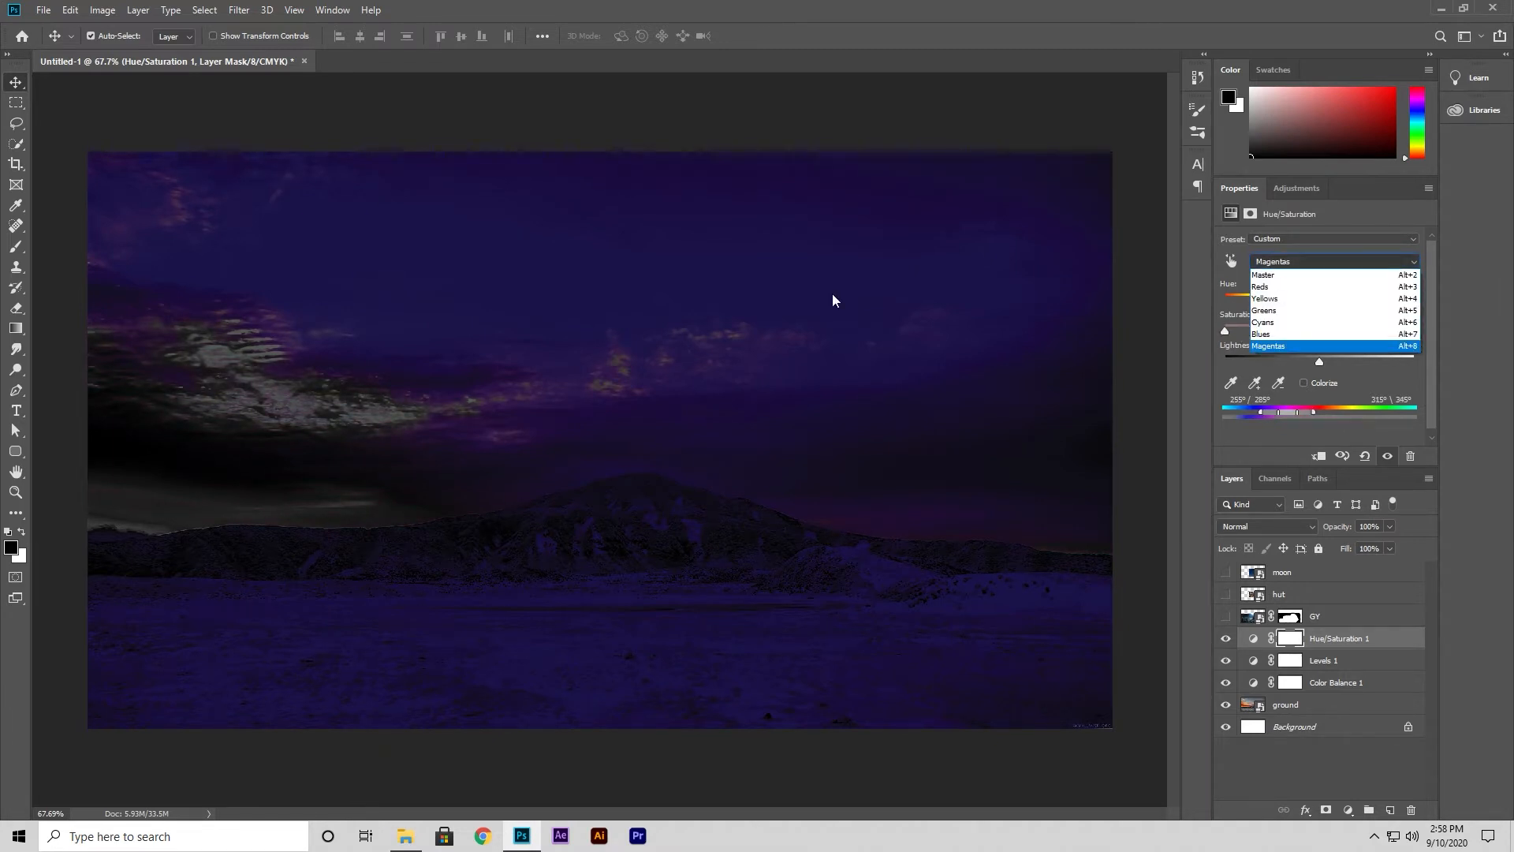
pyautogui.click(1263, 310)
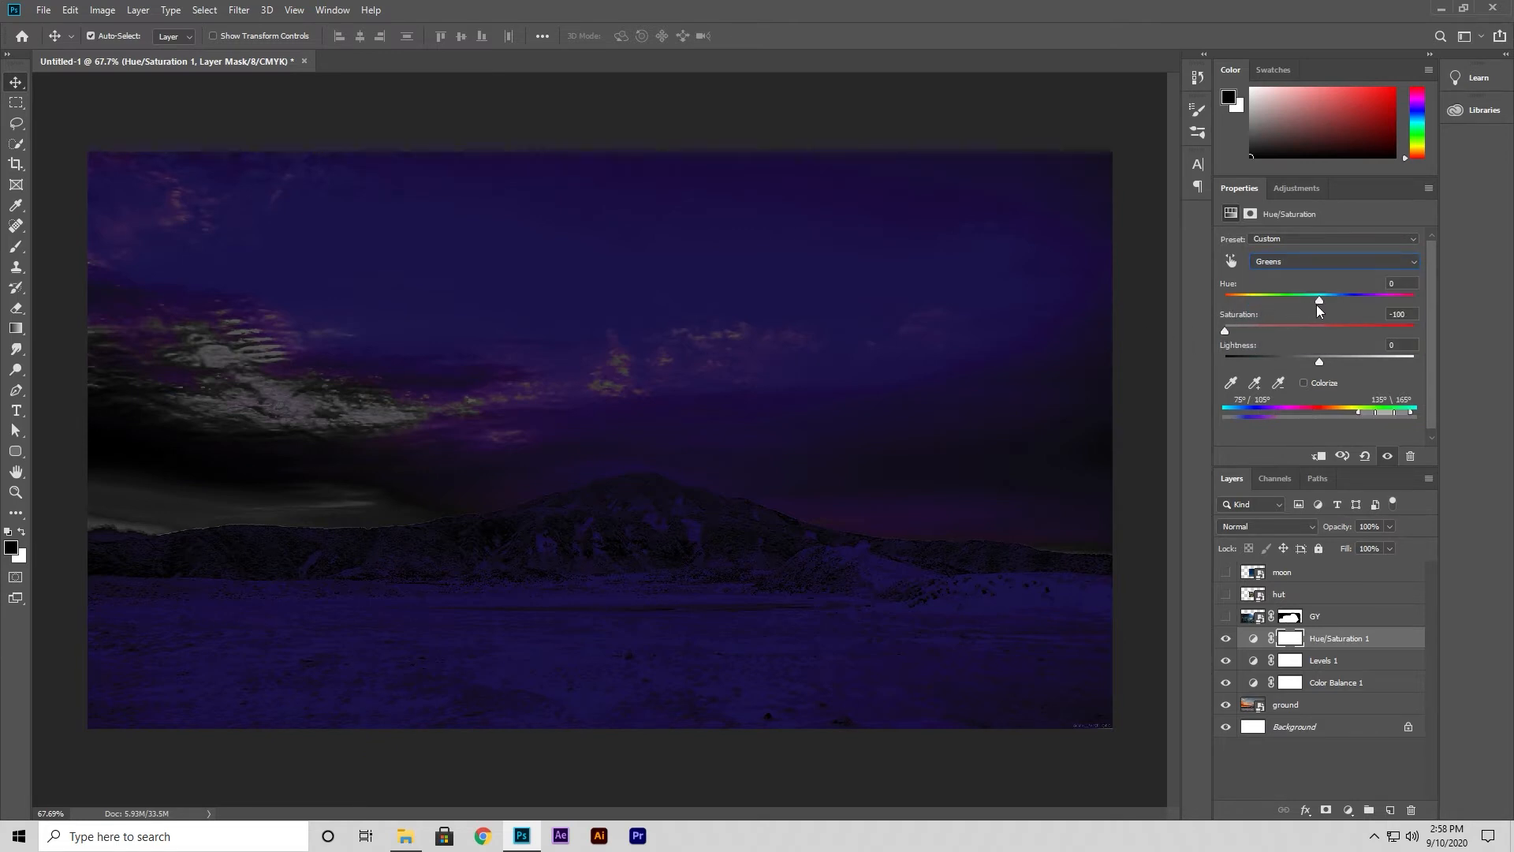
pyautogui.moveTo(1317, 360); pyautogui.dragTo(1331, 361)
pyautogui.moveTo(1270, 368); pyautogui.dragTo(1276, 368)
# Try shifting the Master lightness, and raise the Greens saturation slightly above -100.
pyautogui.click(1275, 261)
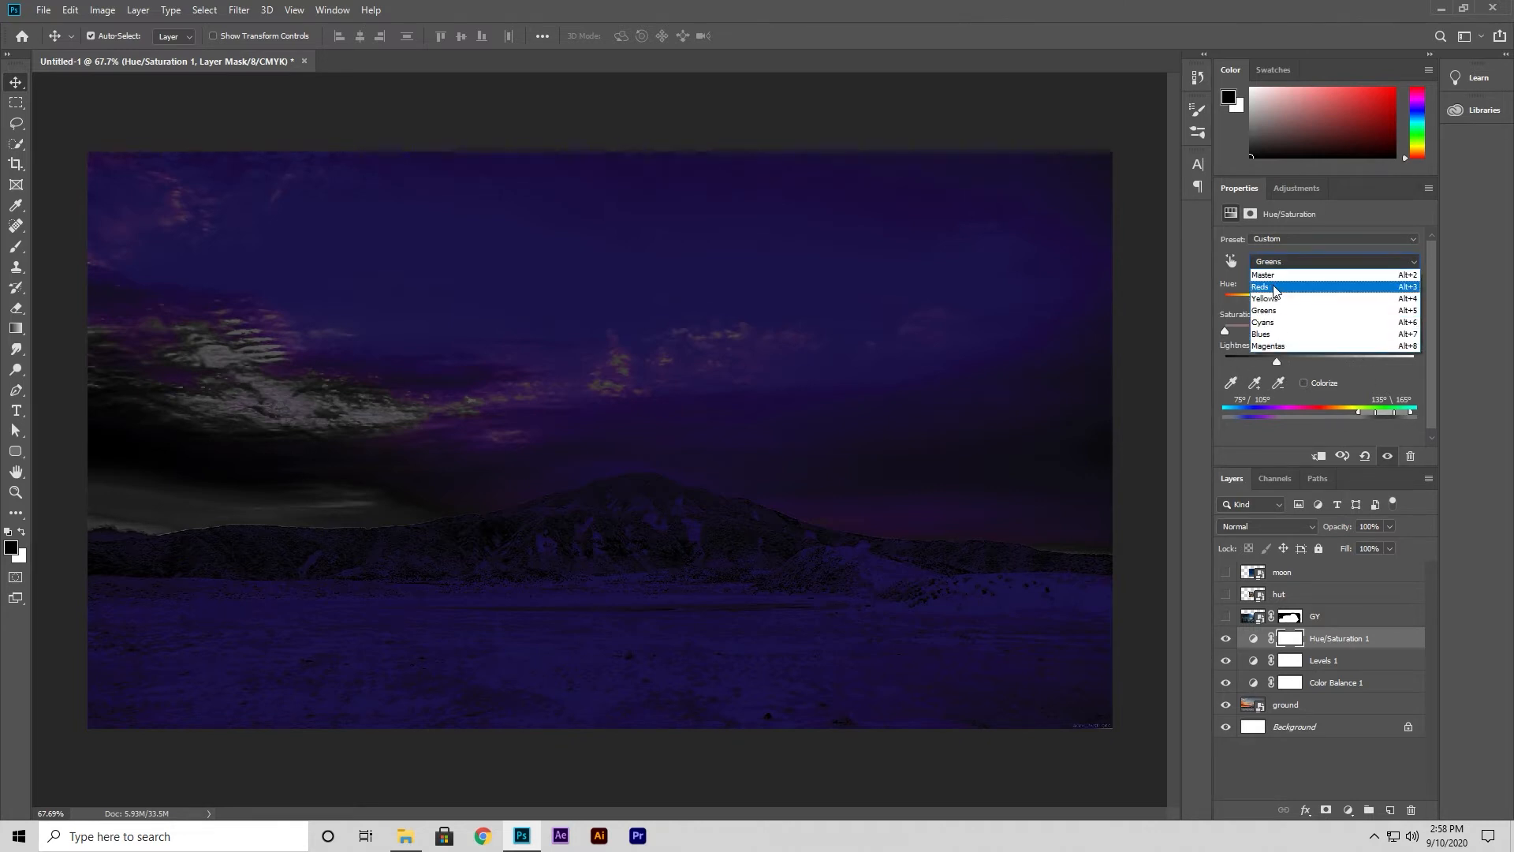
pyautogui.click(1271, 275)
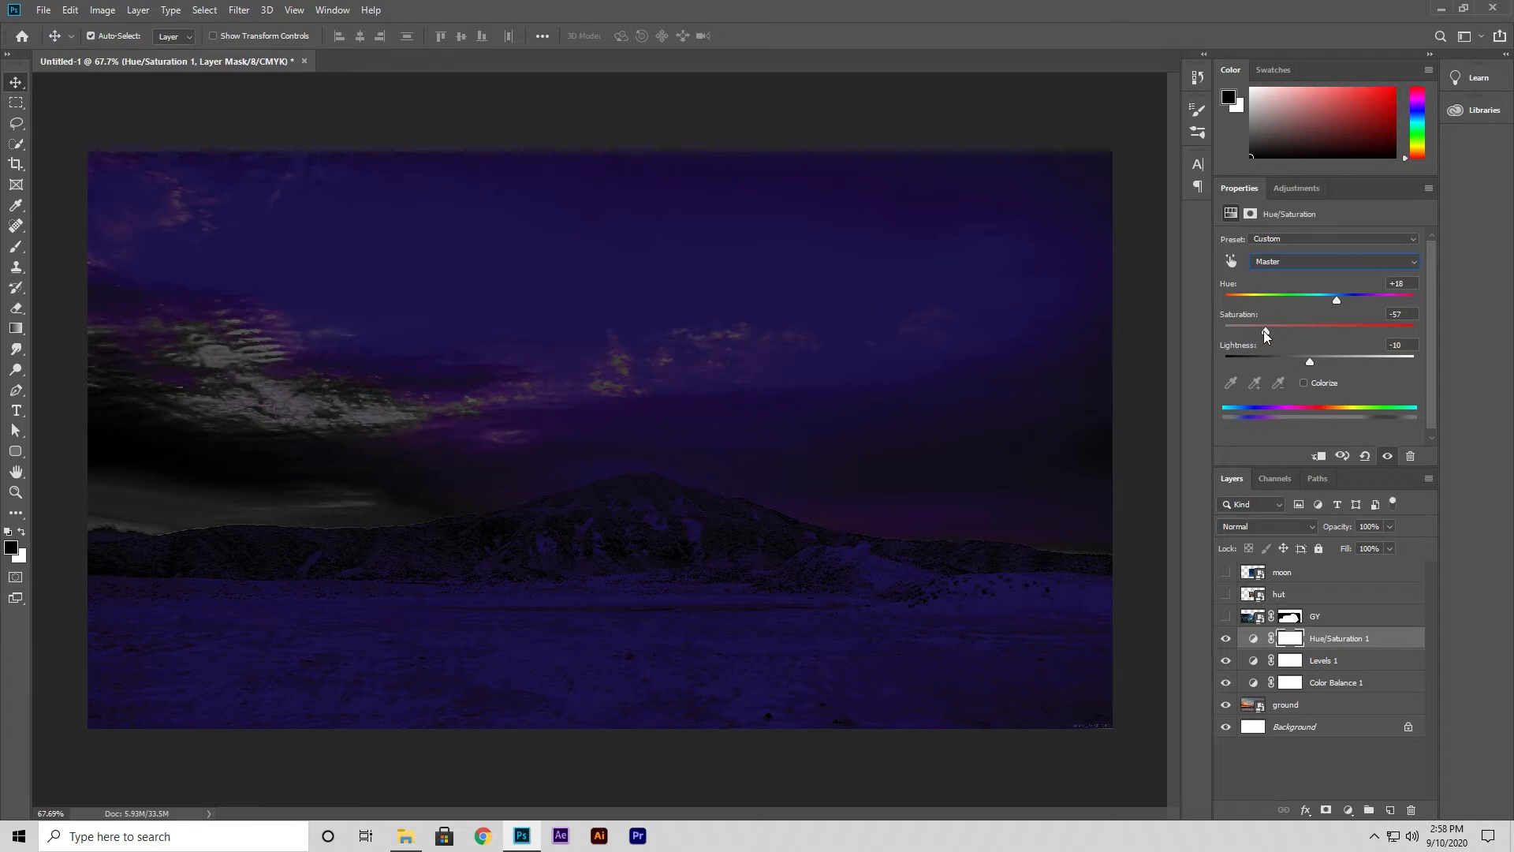
pyautogui.moveTo(1282, 365); pyautogui.dragTo(1319, 361)
pyautogui.click(1283, 258)
pyautogui.click(1275, 309)
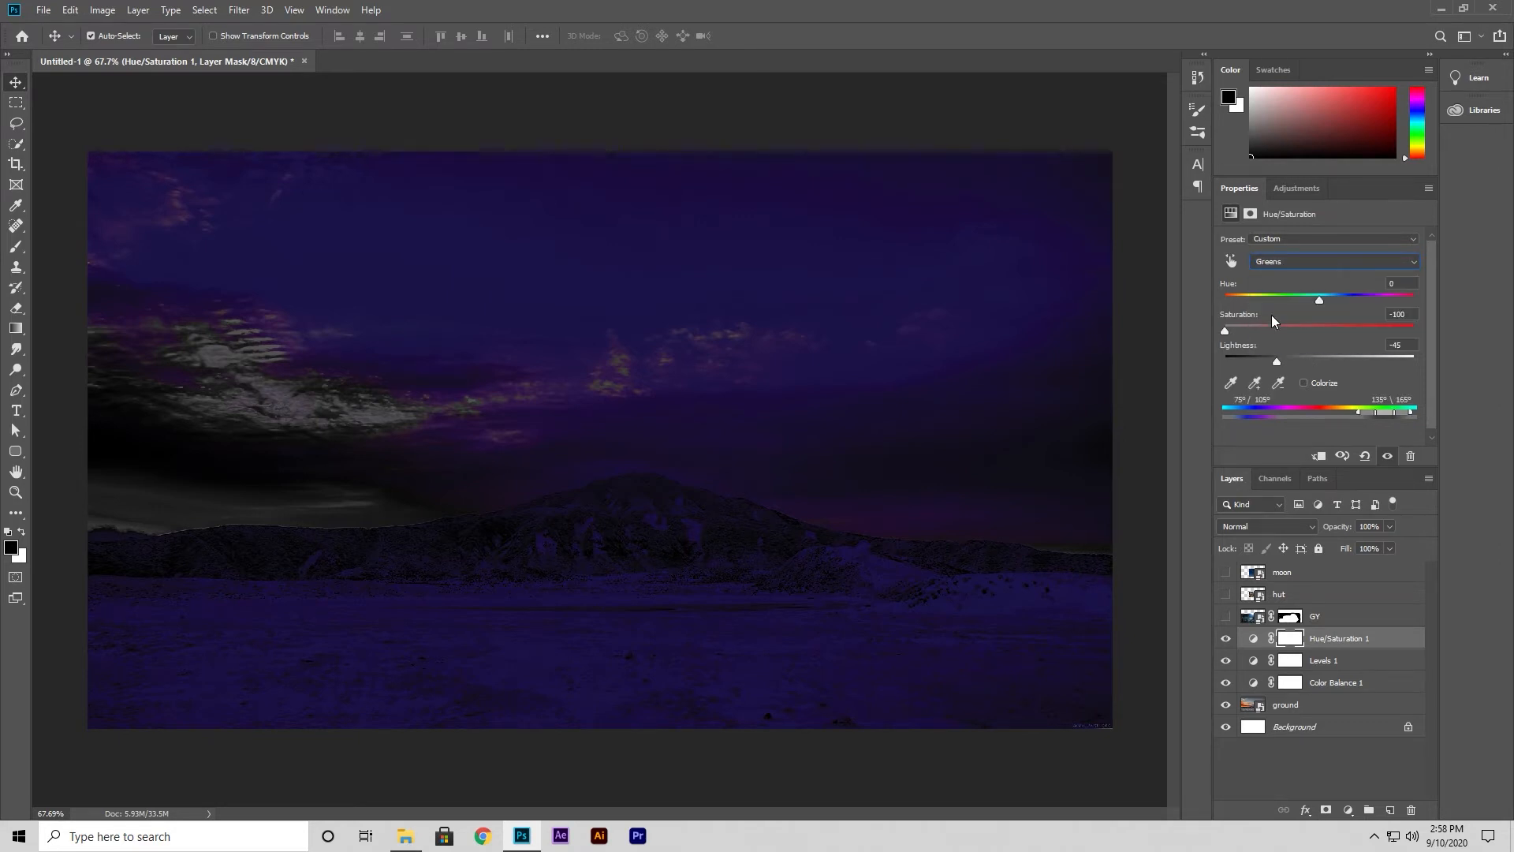
pyautogui.moveTo(1225, 332); pyautogui.dragTo(1244, 336)
# Add a layer mask to the ground layer and choose the Brush tool for painting on it.
pyautogui.click(1306, 711)
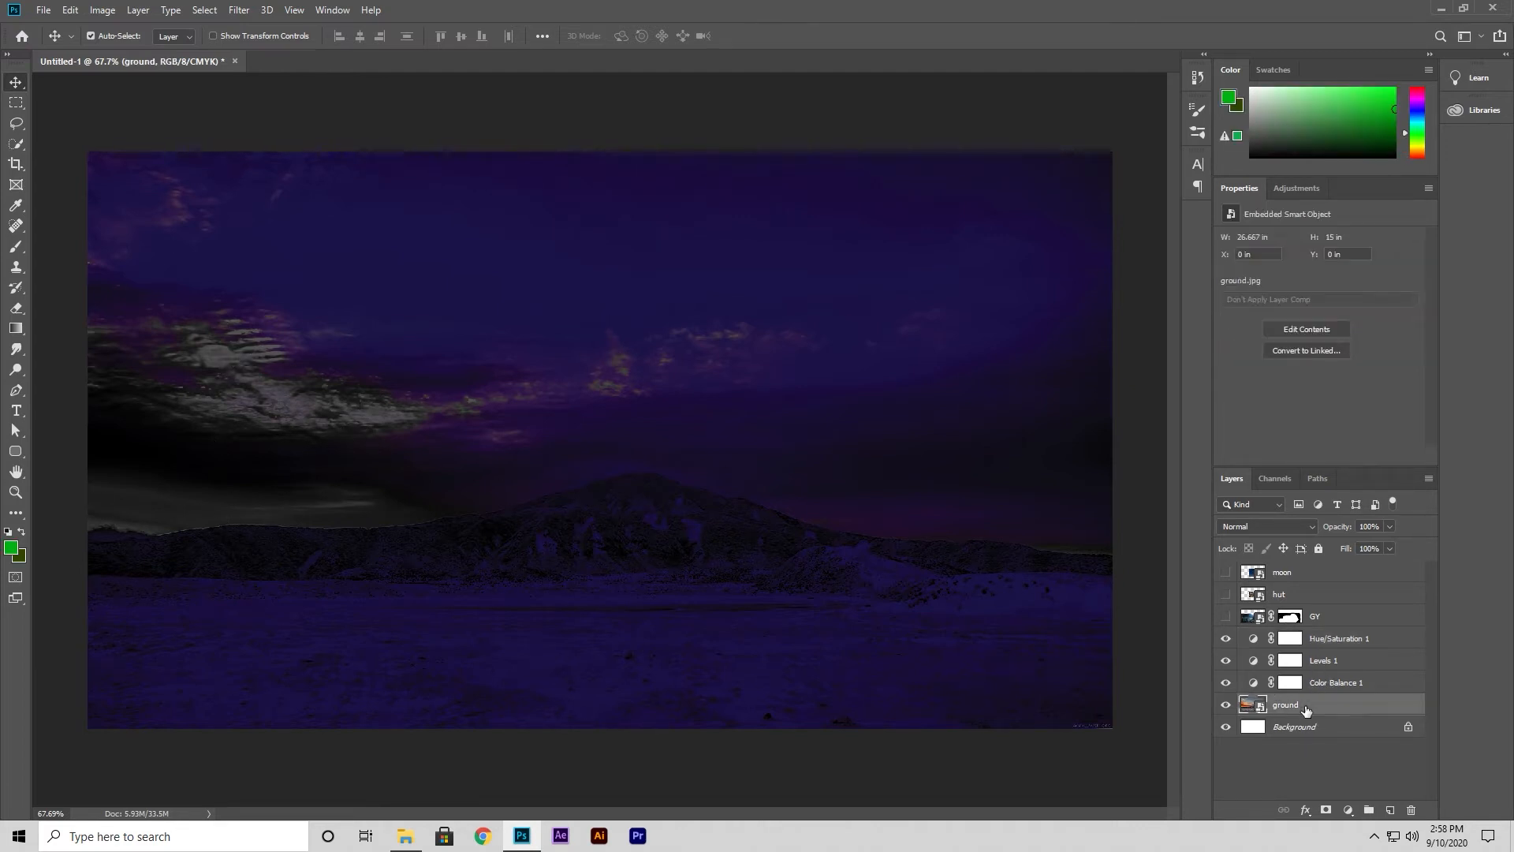
pyautogui.click(1326, 810)
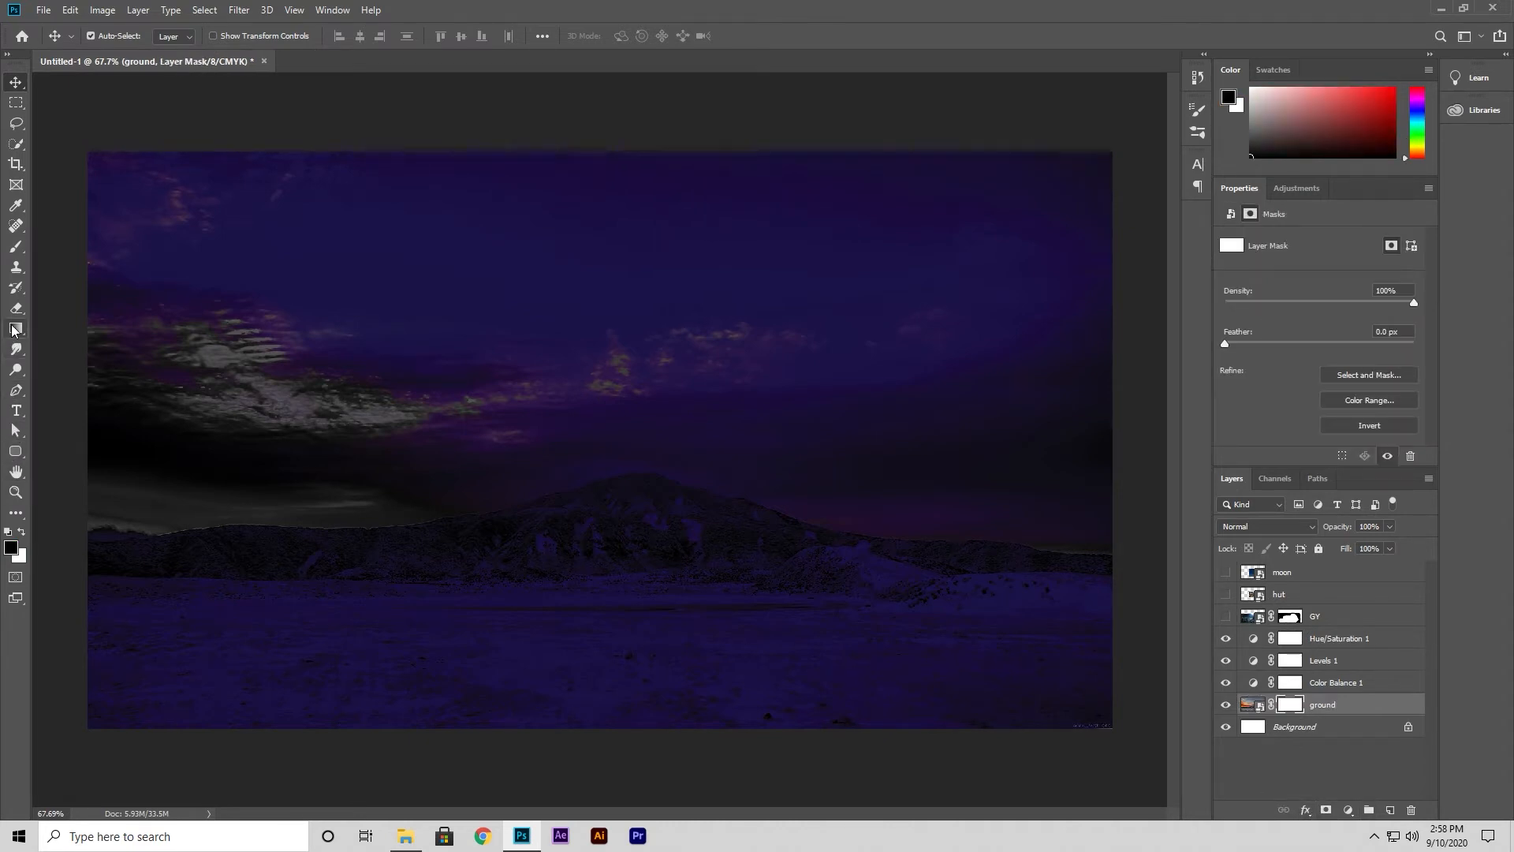
pyautogui.click(16, 246)
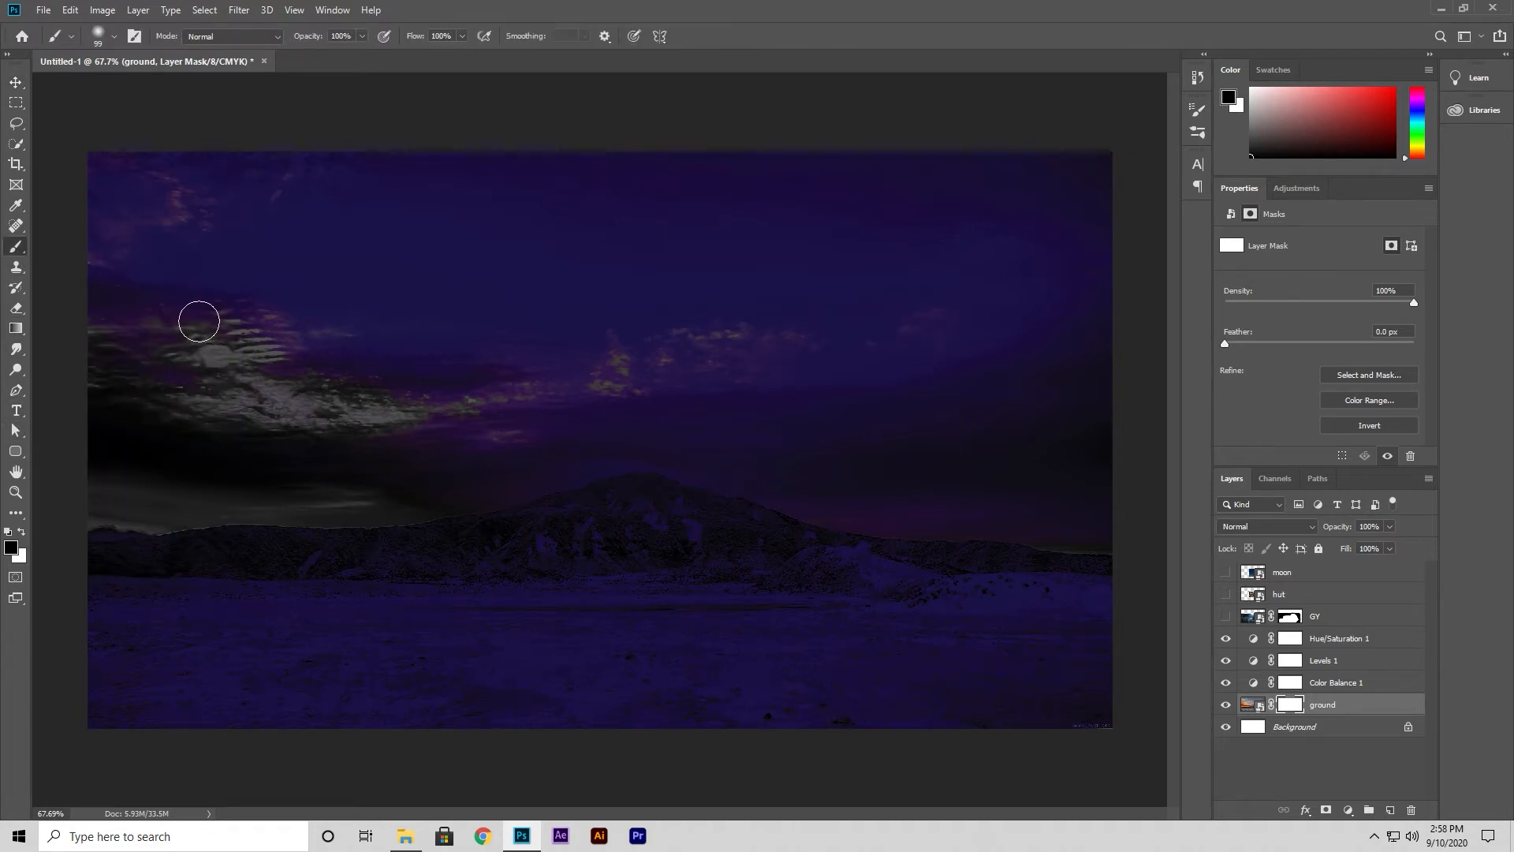
# Try painting the sky above the mountain ridge out of the ground layer's mask in black, and undo the strokes.
pyautogui.moveTo(74, 497)
pyautogui.mouseDown()
pyautogui.moveTo(396, 498)
pyautogui.moveTo(496, 473)
pyautogui.moveTo(377, 502)
pyautogui.moveTo(578, 460)
pyautogui.moveTo(474, 494)
pyautogui.moveTo(581, 456)
pyautogui.moveTo(696, 453)
pyautogui.moveTo(581, 470)
pyautogui.moveTo(648, 454)
pyautogui.moveTo(780, 463)
pyautogui.moveTo(670, 460)
pyautogui.moveTo(906, 513)
pyautogui.moveTo(845, 511)
pyautogui.moveTo(1104, 530)
pyautogui.moveTo(922, 523)
pyautogui.moveTo(646, 476)
pyautogui.moveTo(442, 493)
pyautogui.moveTo(612, 476)
pyautogui.moveTo(797, 496)
pyautogui.moveTo(829, 475)
pyautogui.mouseUp()
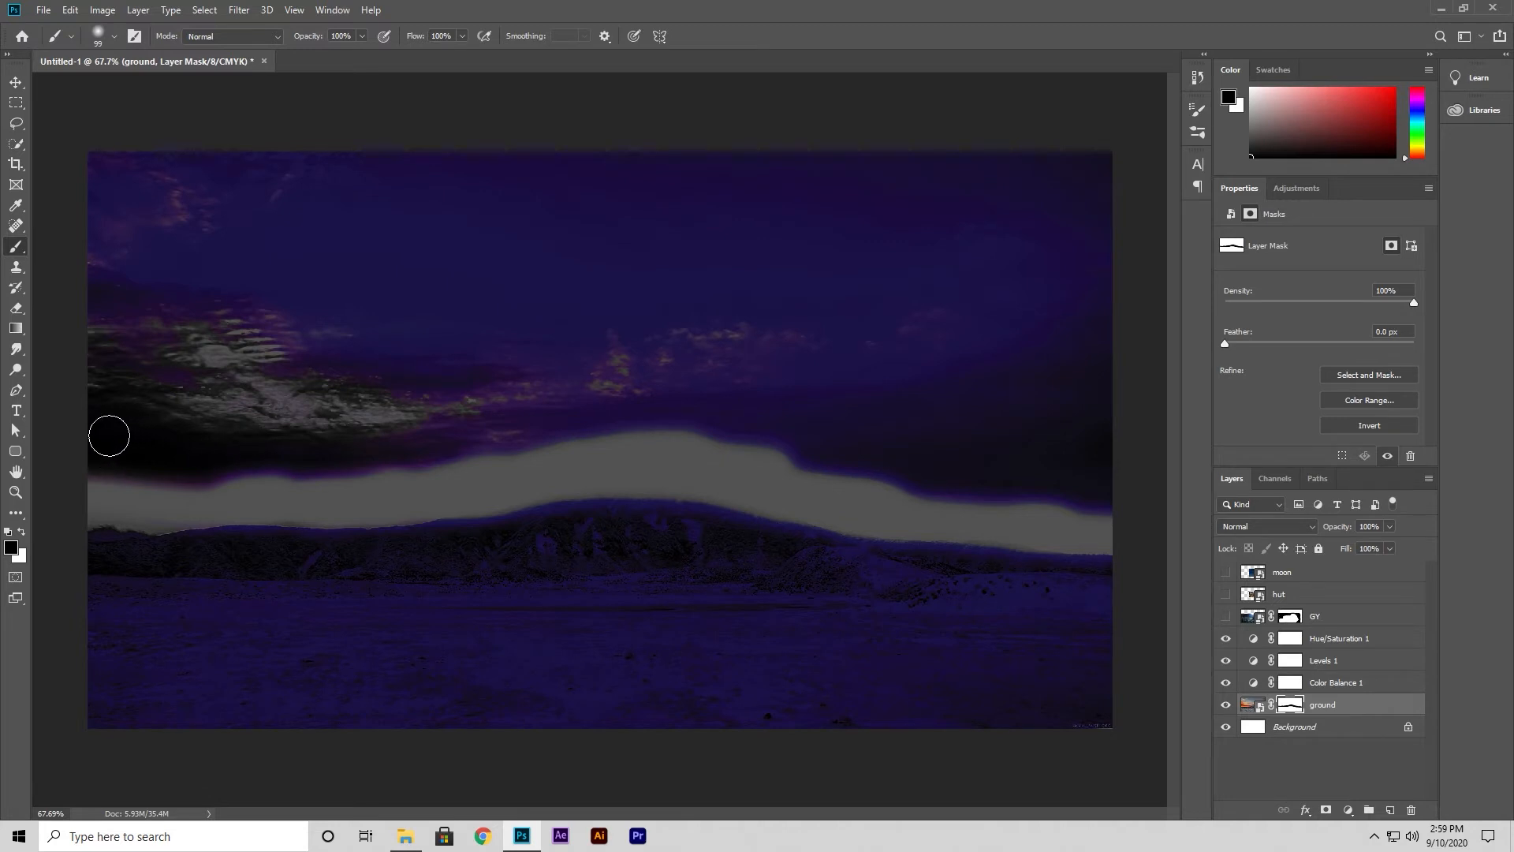
pyautogui.moveTo(93, 435)
pyautogui.mouseDown()
pyautogui.moveTo(125, 439)
pyautogui.moveTo(10, 423)
pyautogui.moveTo(652, 389)
pyautogui.moveTo(802, 415)
pyautogui.moveTo(1104, 362)
pyautogui.moveTo(994, 381)
pyautogui.moveTo(994, 297)
pyautogui.moveTo(1112, 149)
pyautogui.moveTo(222, 134)
pyautogui.moveTo(67, 115)
pyautogui.moveTo(371, 151)
pyautogui.moveTo(513, 263)
pyautogui.moveTo(238, 344)
pyautogui.moveTo(122, 352)
pyautogui.moveTo(596, 291)
pyautogui.moveTo(426, 229)
pyautogui.moveTo(268, 243)
pyautogui.mouseUp()
pyautogui.moveTo(42, 270); pyautogui.dragTo(109, 271)
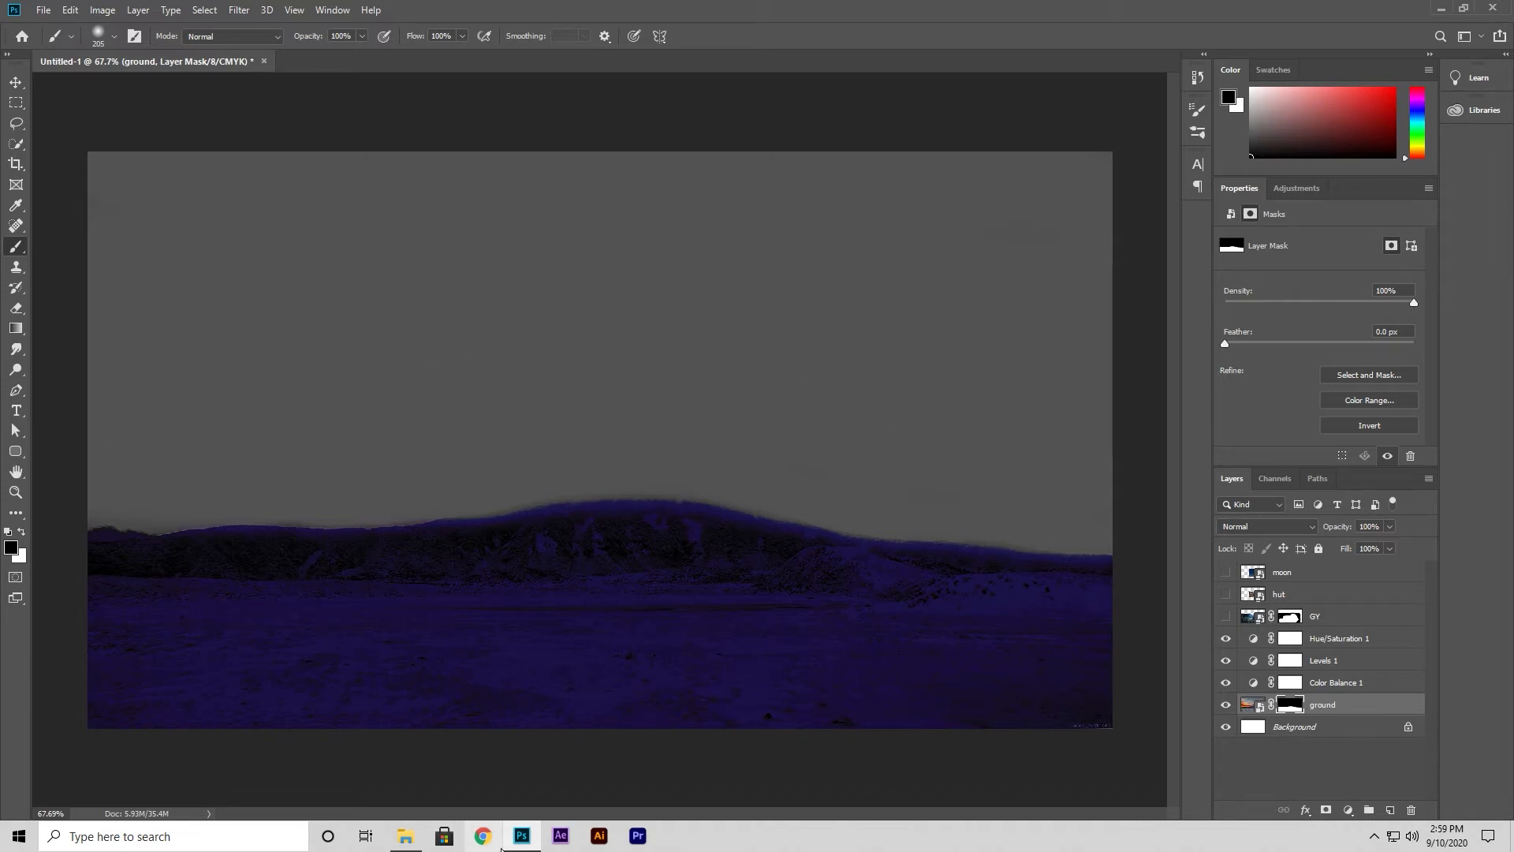
pyautogui.hotkey('ctrl', 'z')
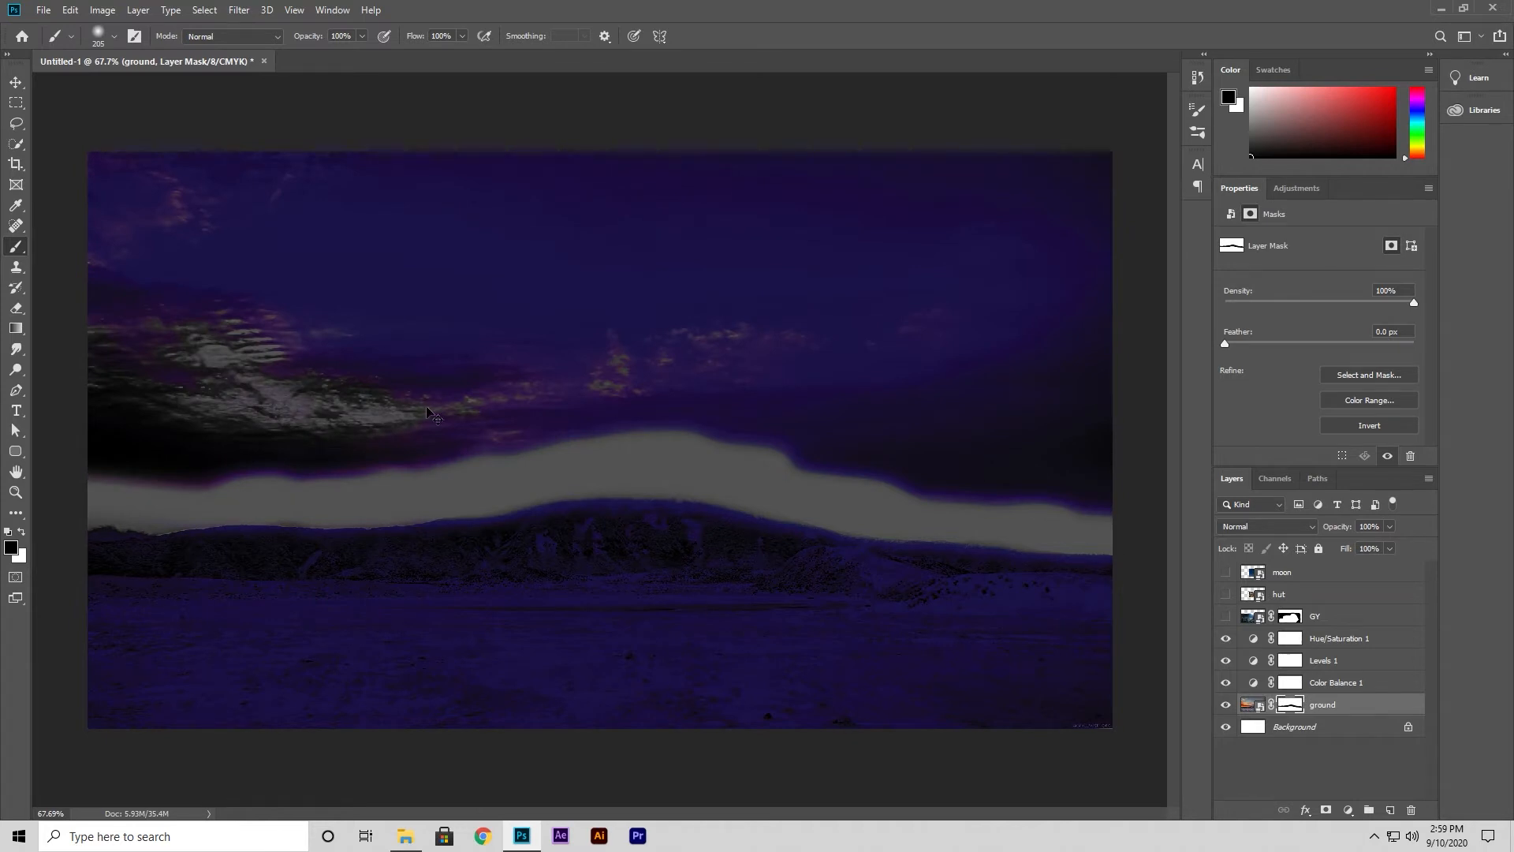
pyautogui.hotkey('ctrl', 'z')
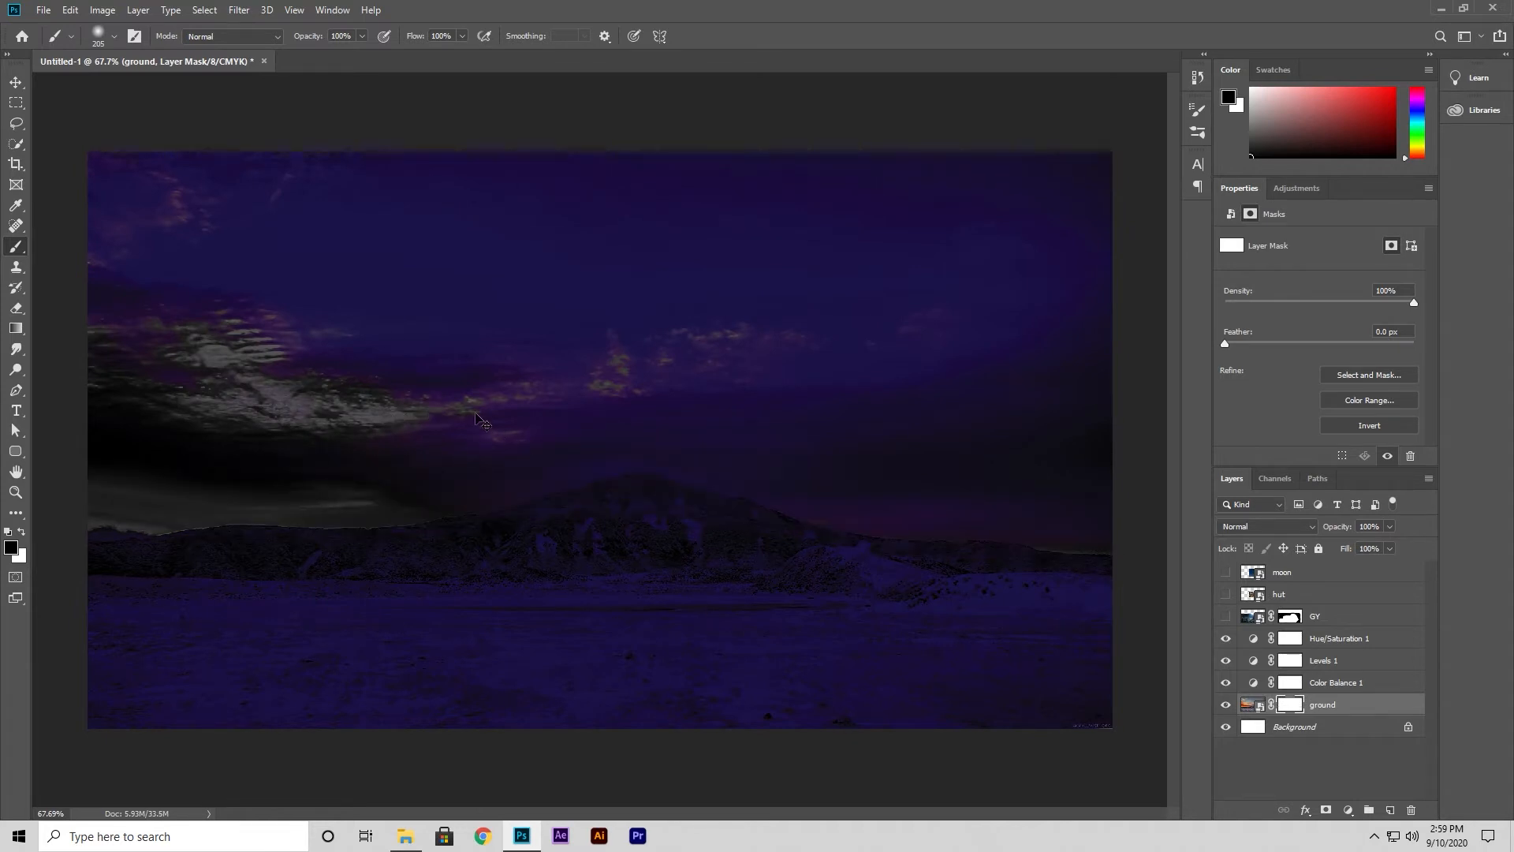
# Paint the whole sky out of the ground layer's mask in black, down to the mountain ridge.
pyautogui.moveTo(82, 304)
pyautogui.mouseDown()
pyautogui.moveTo(176, 283)
pyautogui.moveTo(378, 300)
pyautogui.moveTo(118, 371)
pyautogui.moveTo(94, 335)
pyautogui.moveTo(203, 362)
pyautogui.moveTo(450, 351)
pyautogui.moveTo(392, 415)
pyautogui.moveTo(213, 473)
pyautogui.moveTo(49, 463)
pyautogui.moveTo(45, 418)
pyautogui.moveTo(416, 442)
pyautogui.moveTo(483, 311)
pyautogui.moveTo(31, 211)
pyautogui.moveTo(29, 187)
pyautogui.mouseUp()
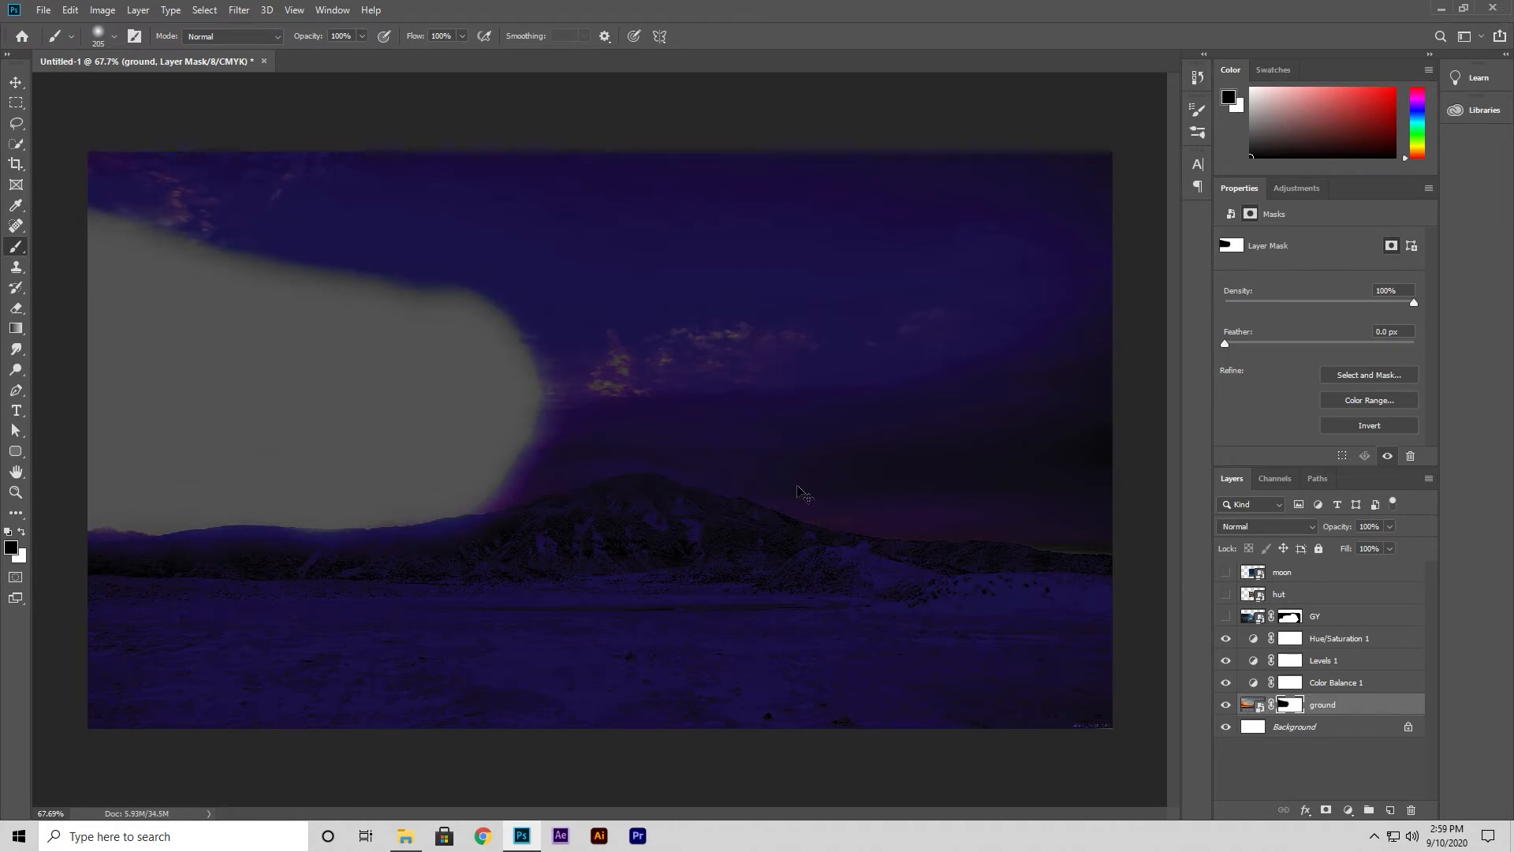
pyautogui.hotkey('ctrl', 'z')
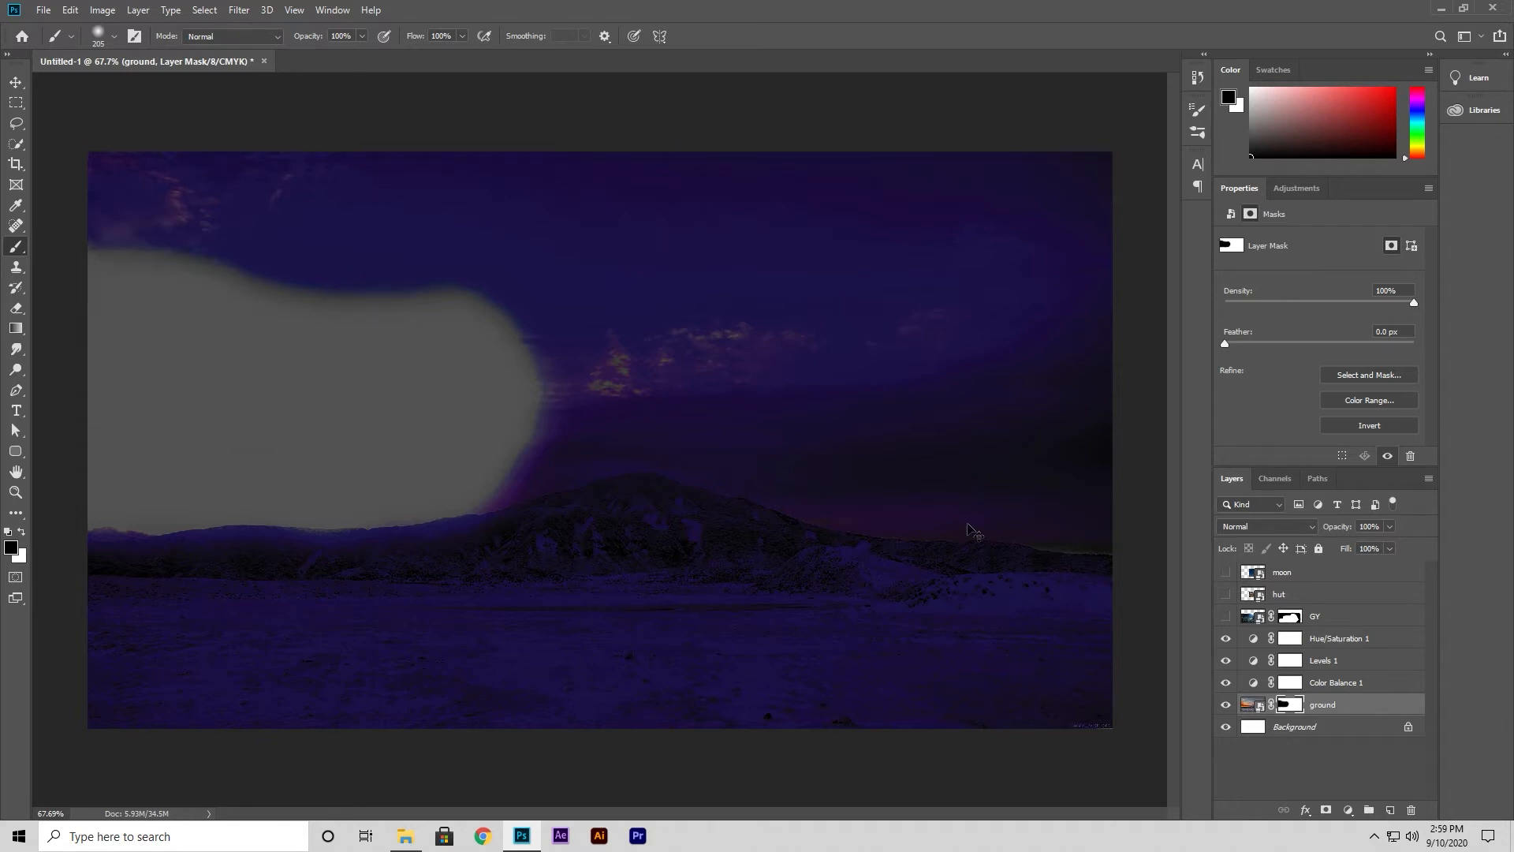
pyautogui.moveTo(370, 435)
pyautogui.mouseDown()
pyautogui.moveTo(465, 438)
pyautogui.moveTo(621, 402)
pyautogui.moveTo(918, 464)
pyautogui.mouseUp()
pyautogui.moveTo(702, 432)
pyautogui.mouseDown()
pyautogui.moveTo(1096, 473)
pyautogui.moveTo(992, 475)
pyautogui.moveTo(1067, 484)
pyautogui.moveTo(700, 403)
pyautogui.moveTo(1075, 402)
pyautogui.moveTo(494, 382)
pyautogui.moveTo(879, 341)
pyautogui.moveTo(631, 281)
pyautogui.moveTo(1104, 236)
pyautogui.moveTo(118, 206)
pyautogui.moveTo(725, 185)
pyautogui.moveTo(926, 200)
pyautogui.moveTo(1064, 154)
pyautogui.moveTo(578, 166)
pyautogui.mouseUp()
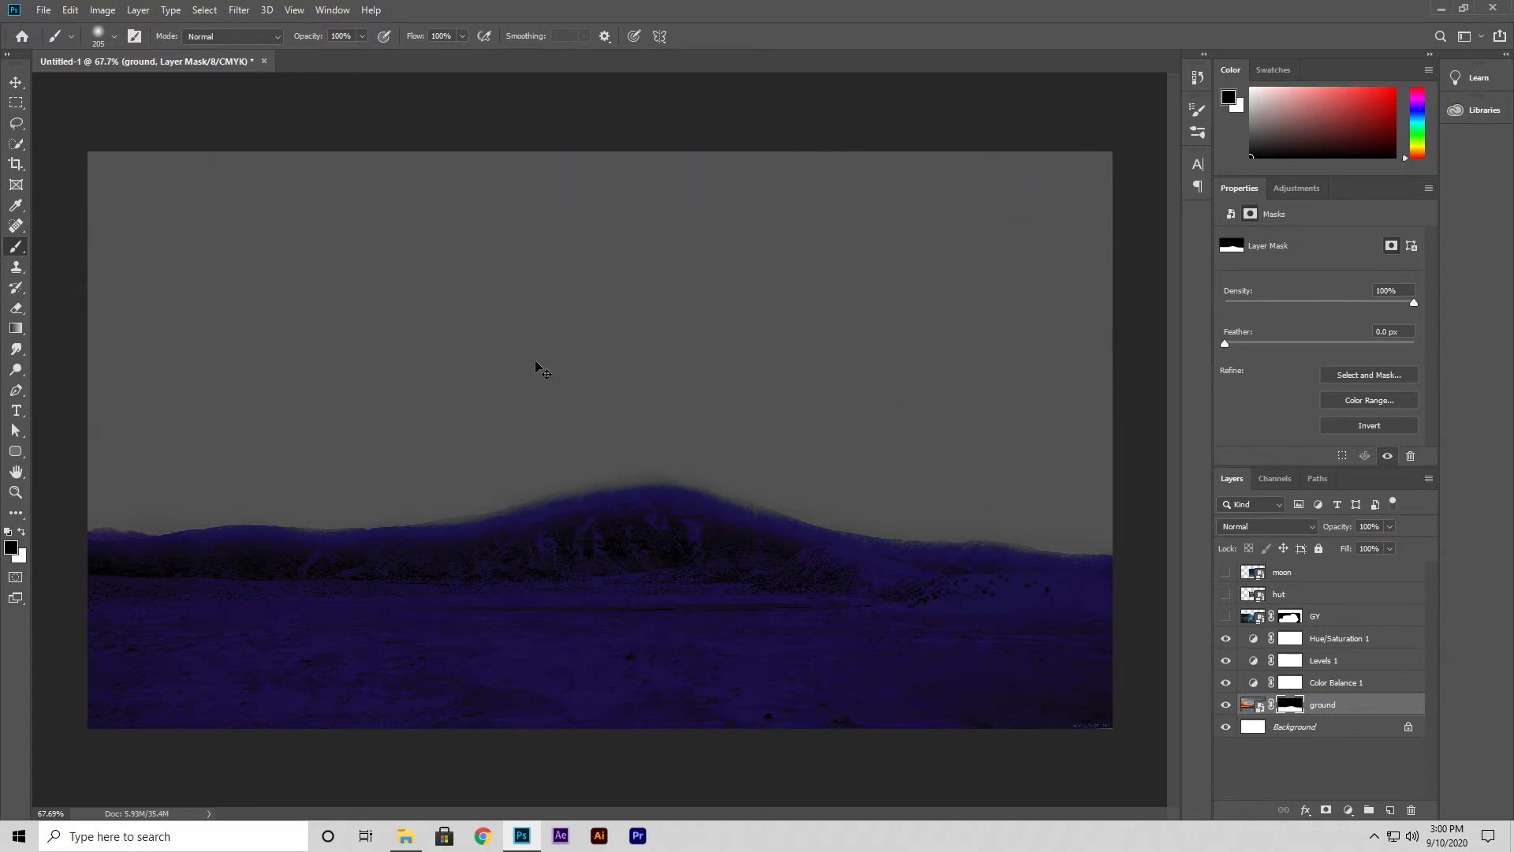
pyautogui.moveTo(688, 410); pyautogui.dragTo(319, 439)
pyautogui.moveTo(439, 447)
pyautogui.mouseDown()
pyautogui.moveTo(513, 423)
pyautogui.moveTo(622, 422)
pyautogui.moveTo(820, 458)
pyautogui.mouseUp()
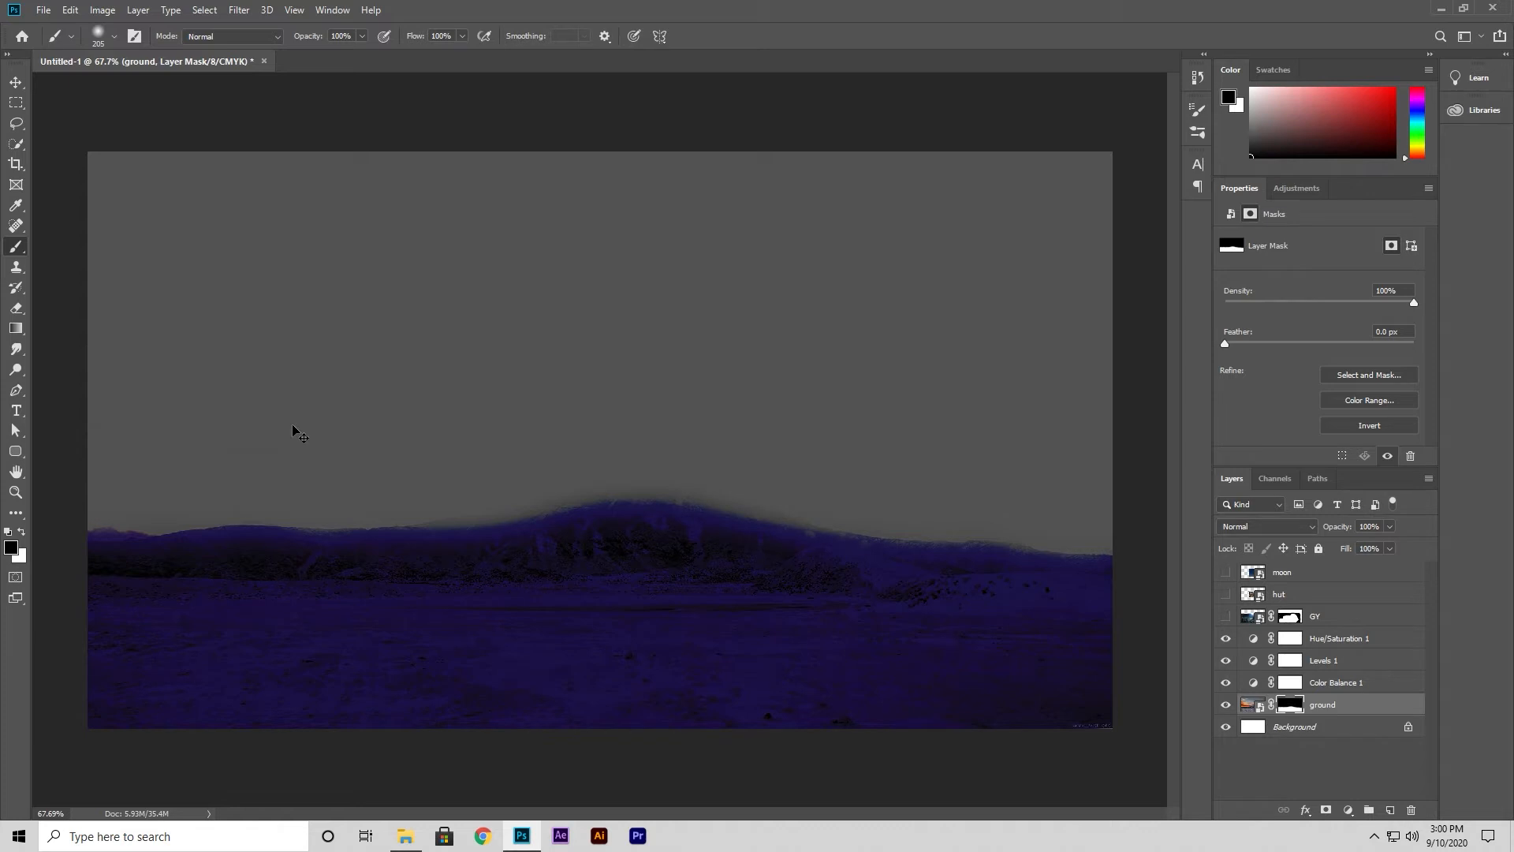
pyautogui.click(406, 836)
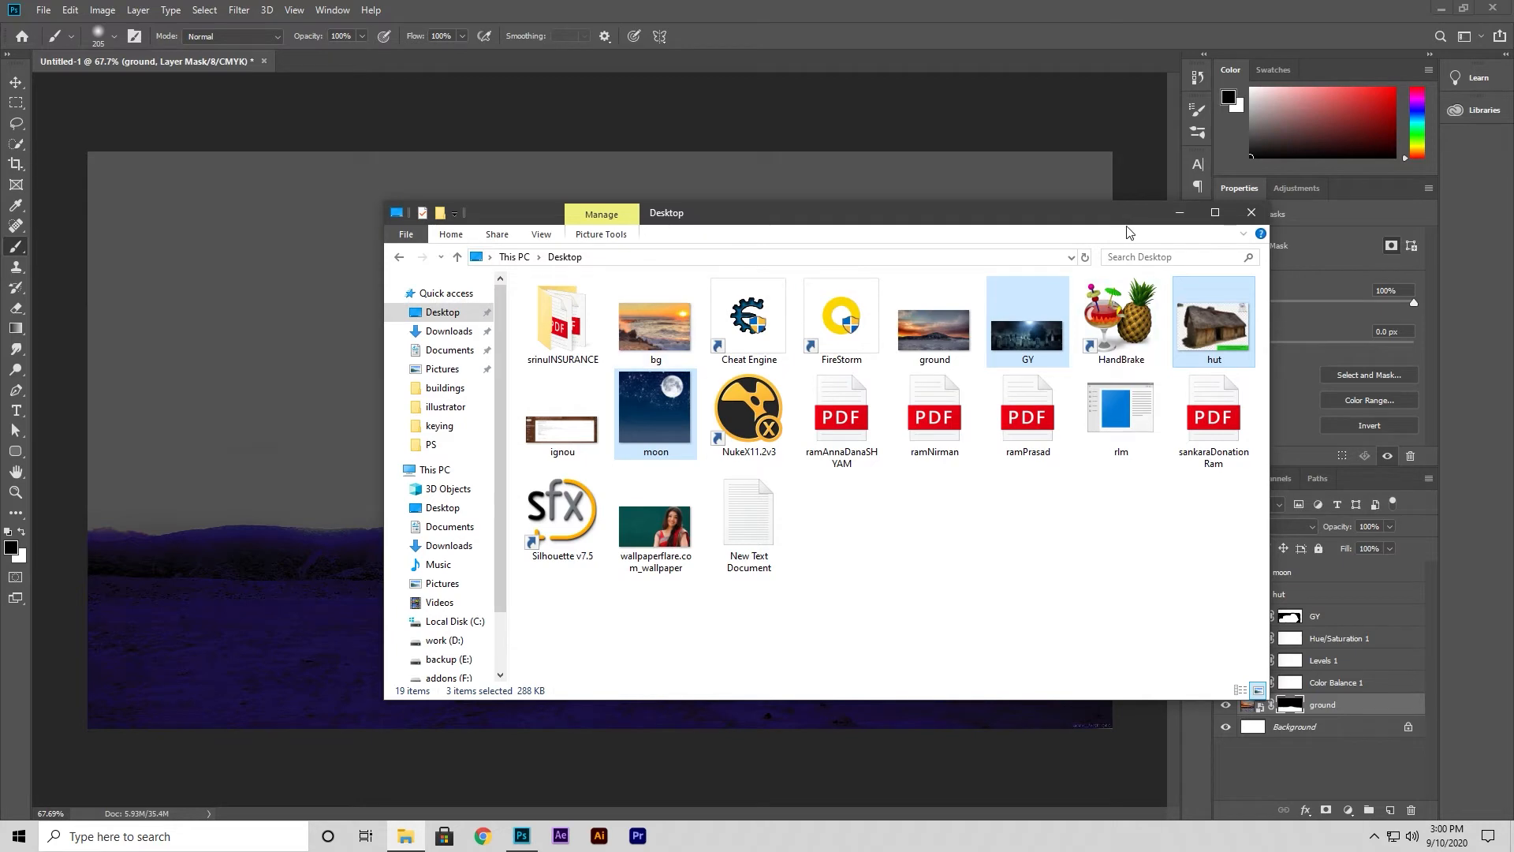
pyautogui.click(1181, 214)
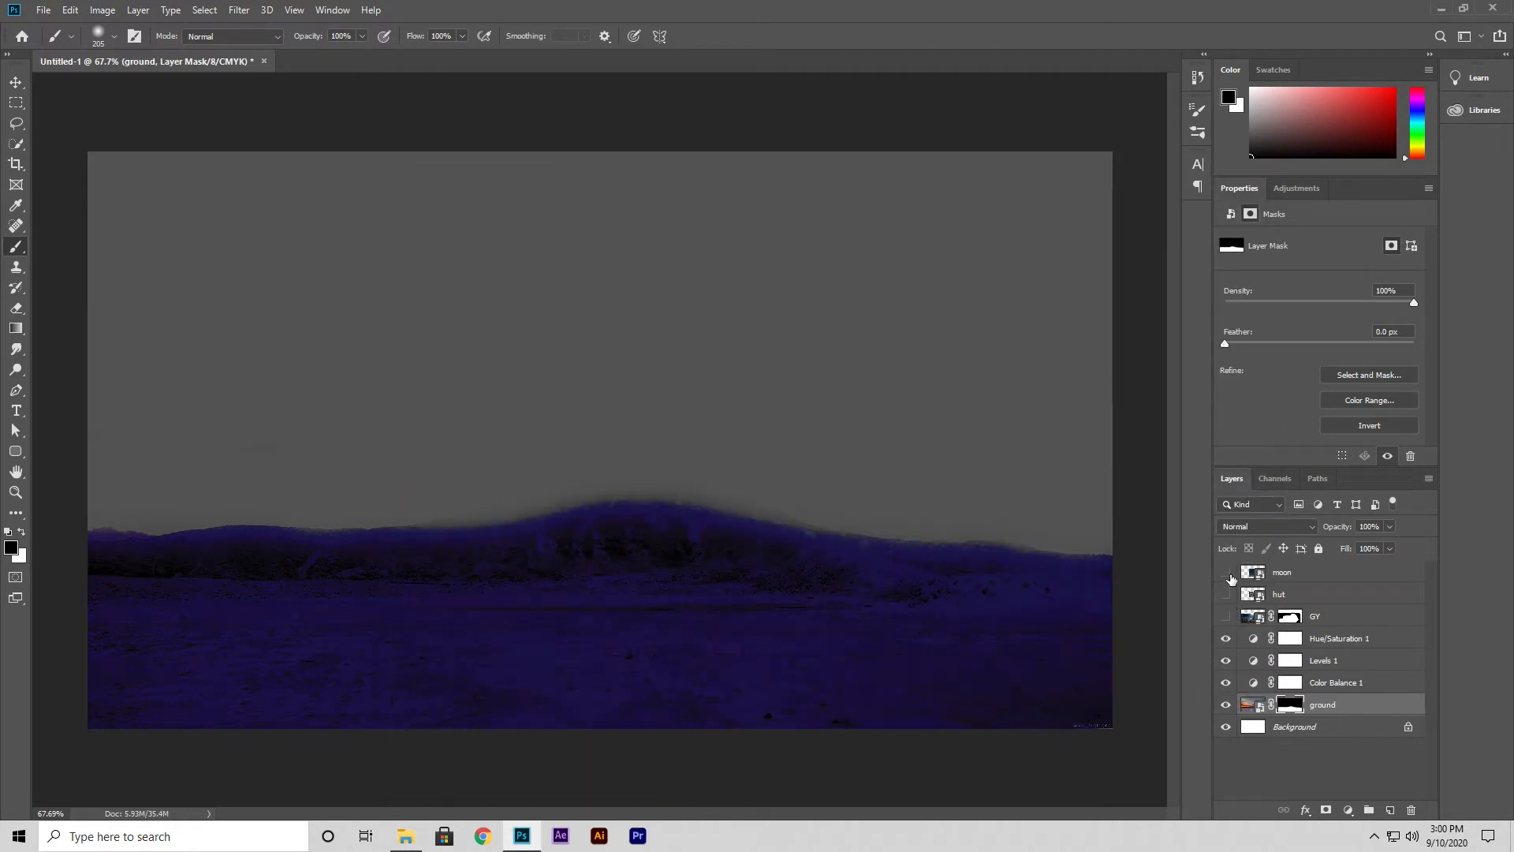
# Show the moon layer, place it directly below the ground layer, and shift its image up and left in the sky.
pyautogui.click(1226, 573)
pyautogui.moveTo(1303, 576); pyautogui.dragTo(1331, 713)
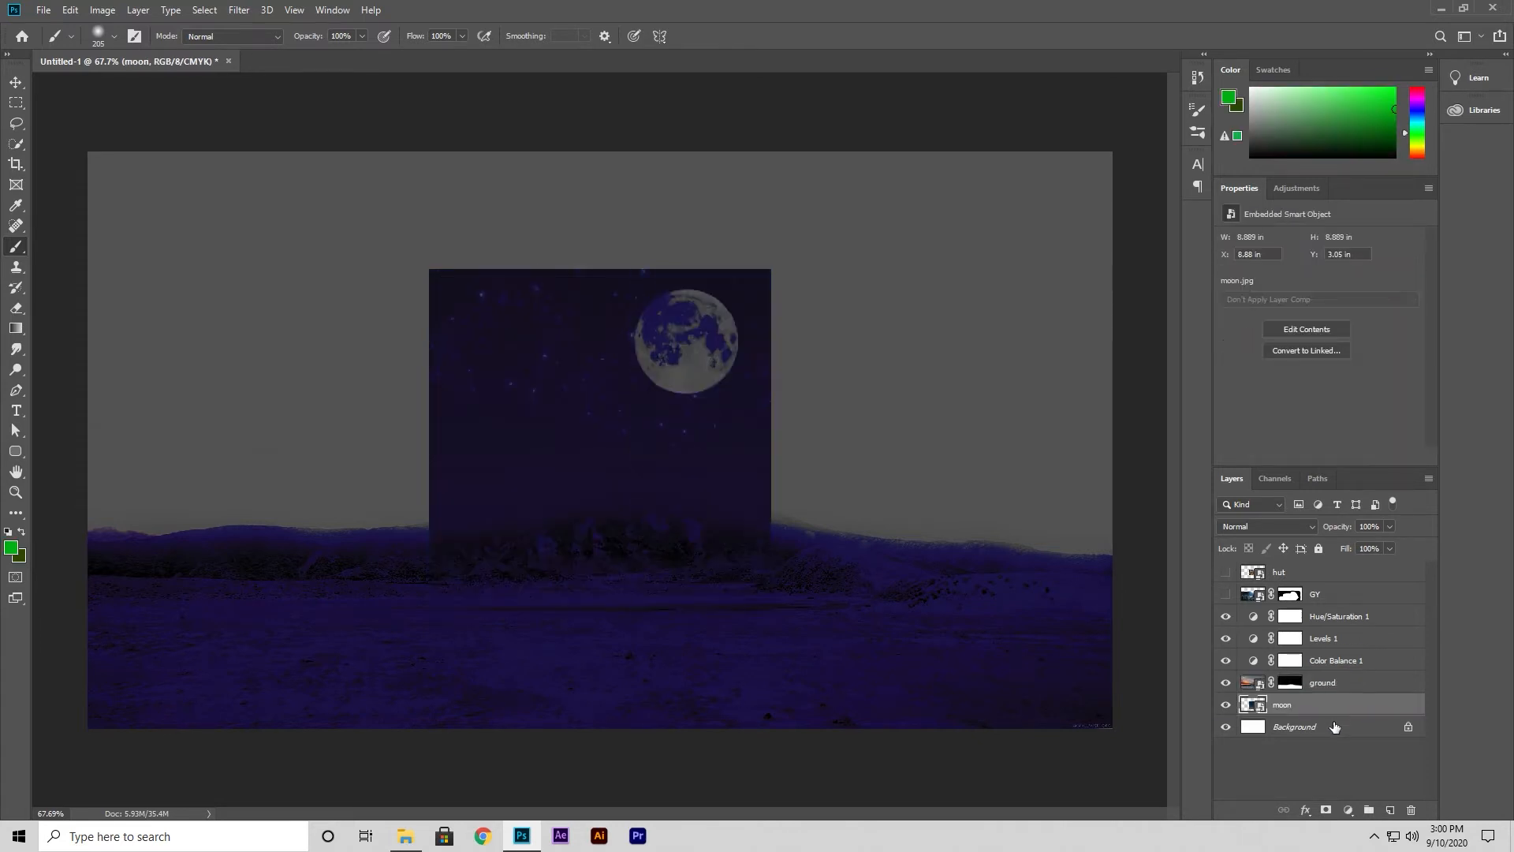
pyautogui.click(17, 83)
pyautogui.moveTo(630, 446); pyautogui.dragTo(446, 373)
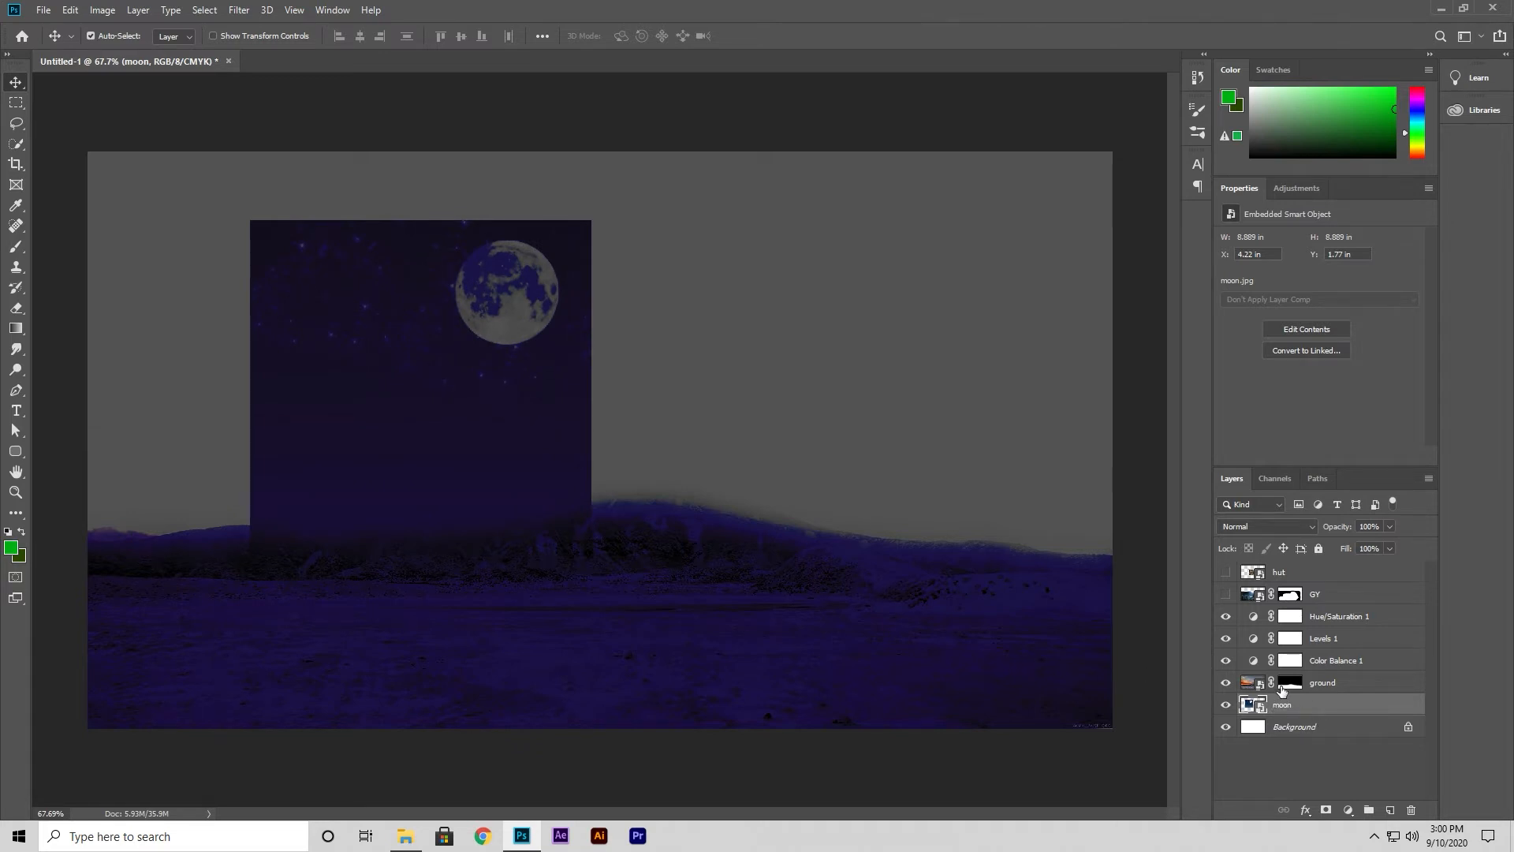
pyautogui.moveTo(1299, 708); pyautogui.dragTo(1293, 607)
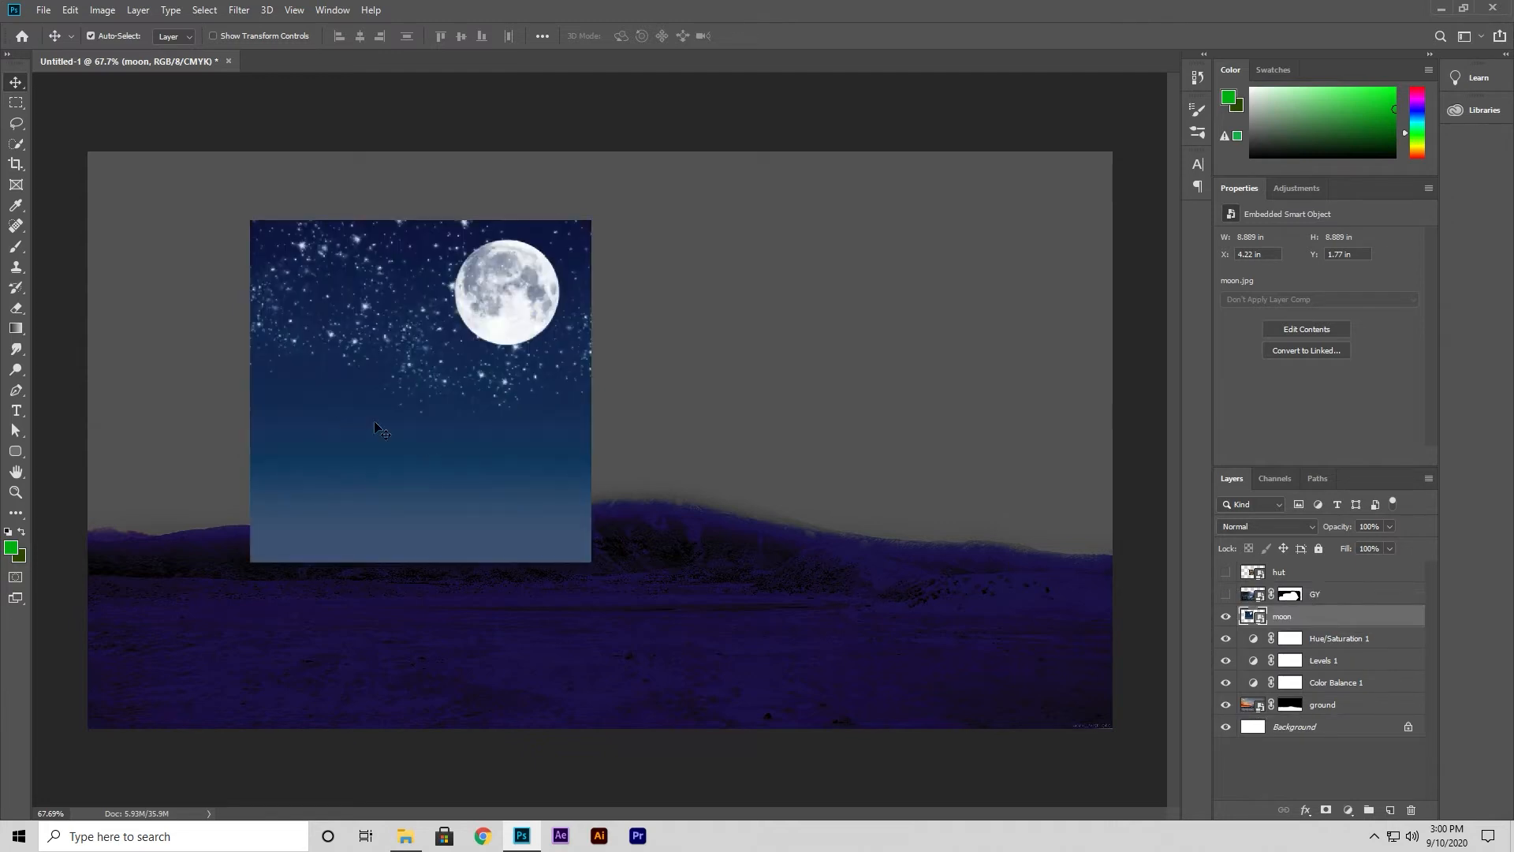
pyautogui.moveTo(1313, 625); pyautogui.dragTo(1315, 716)
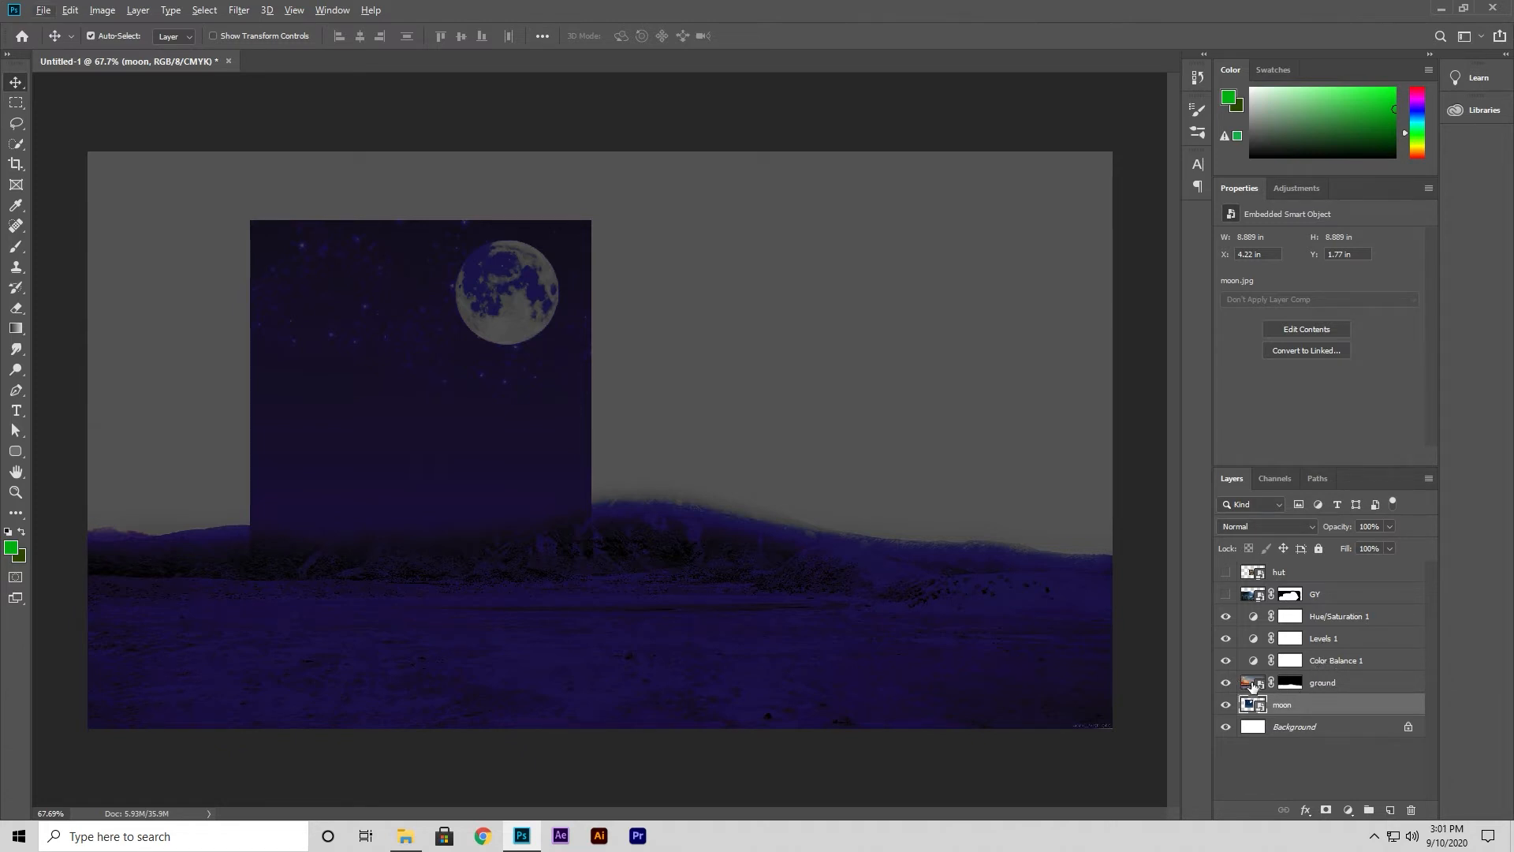
# Clip the Color Balance, Levels and Hue/Saturation adjustment layers to the ground layer.
pyautogui.keyDown('alt'); pyautogui.click(1333, 671); pyautogui.keyUp('alt')
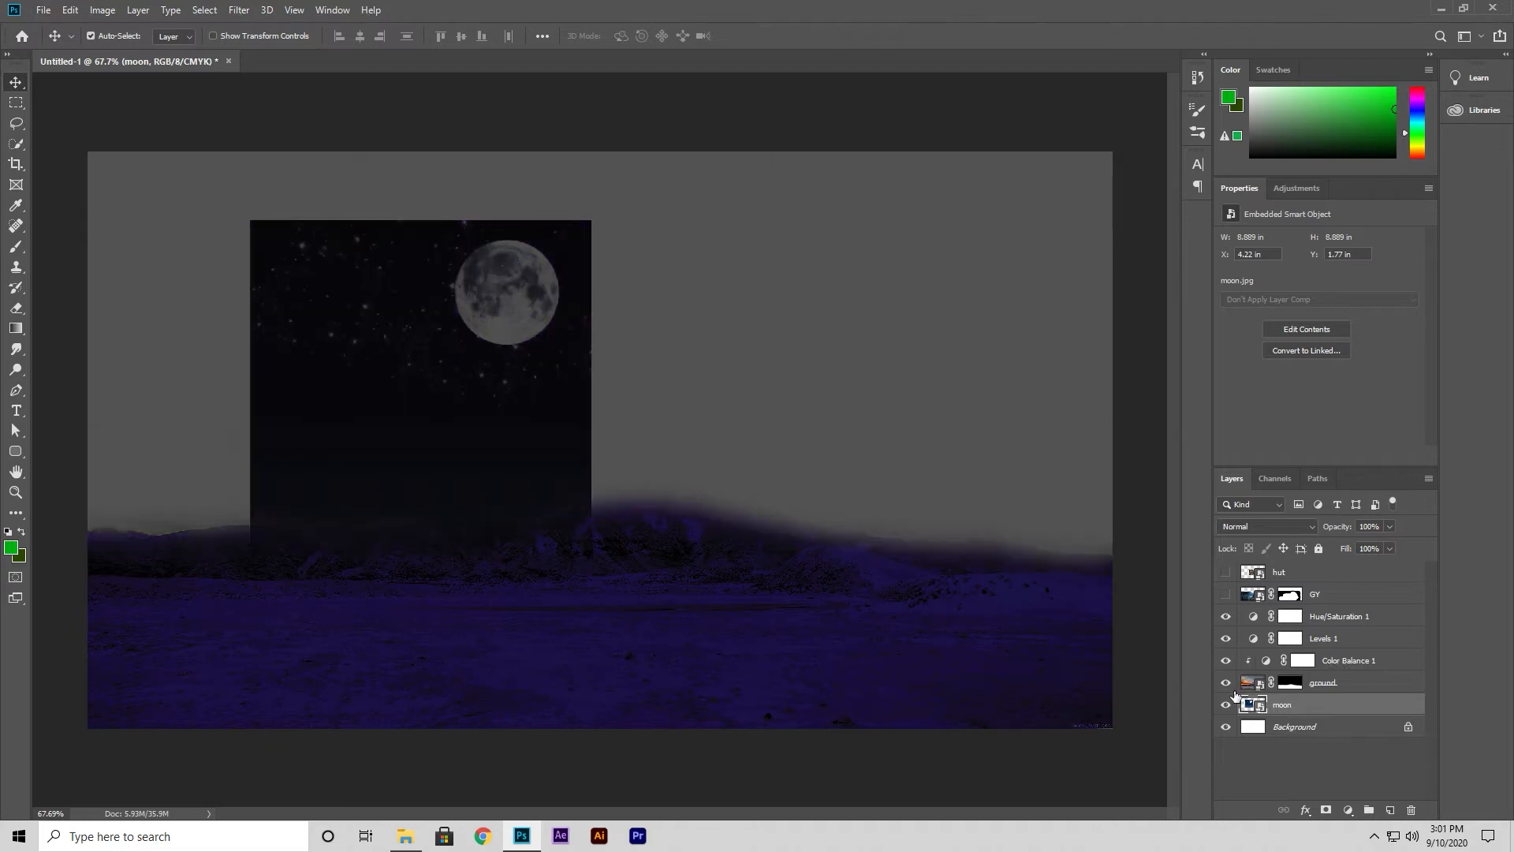
pyautogui.keyDown('alt'); pyautogui.click(1335, 645); pyautogui.keyUp('alt')
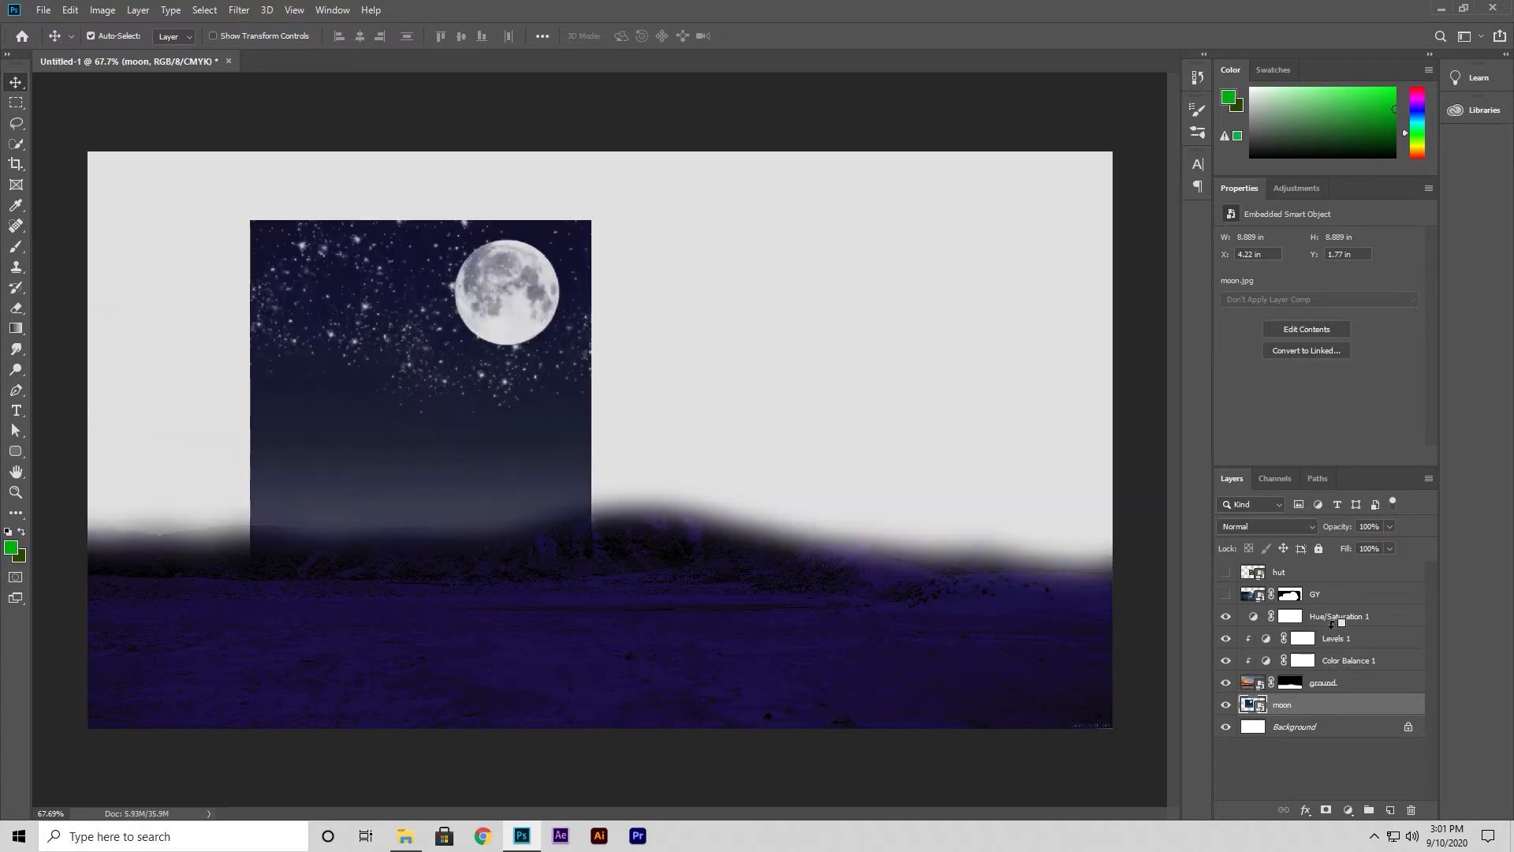
pyautogui.keyDown('alt'); pyautogui.click(1334, 622); pyautogui.keyUp('alt')
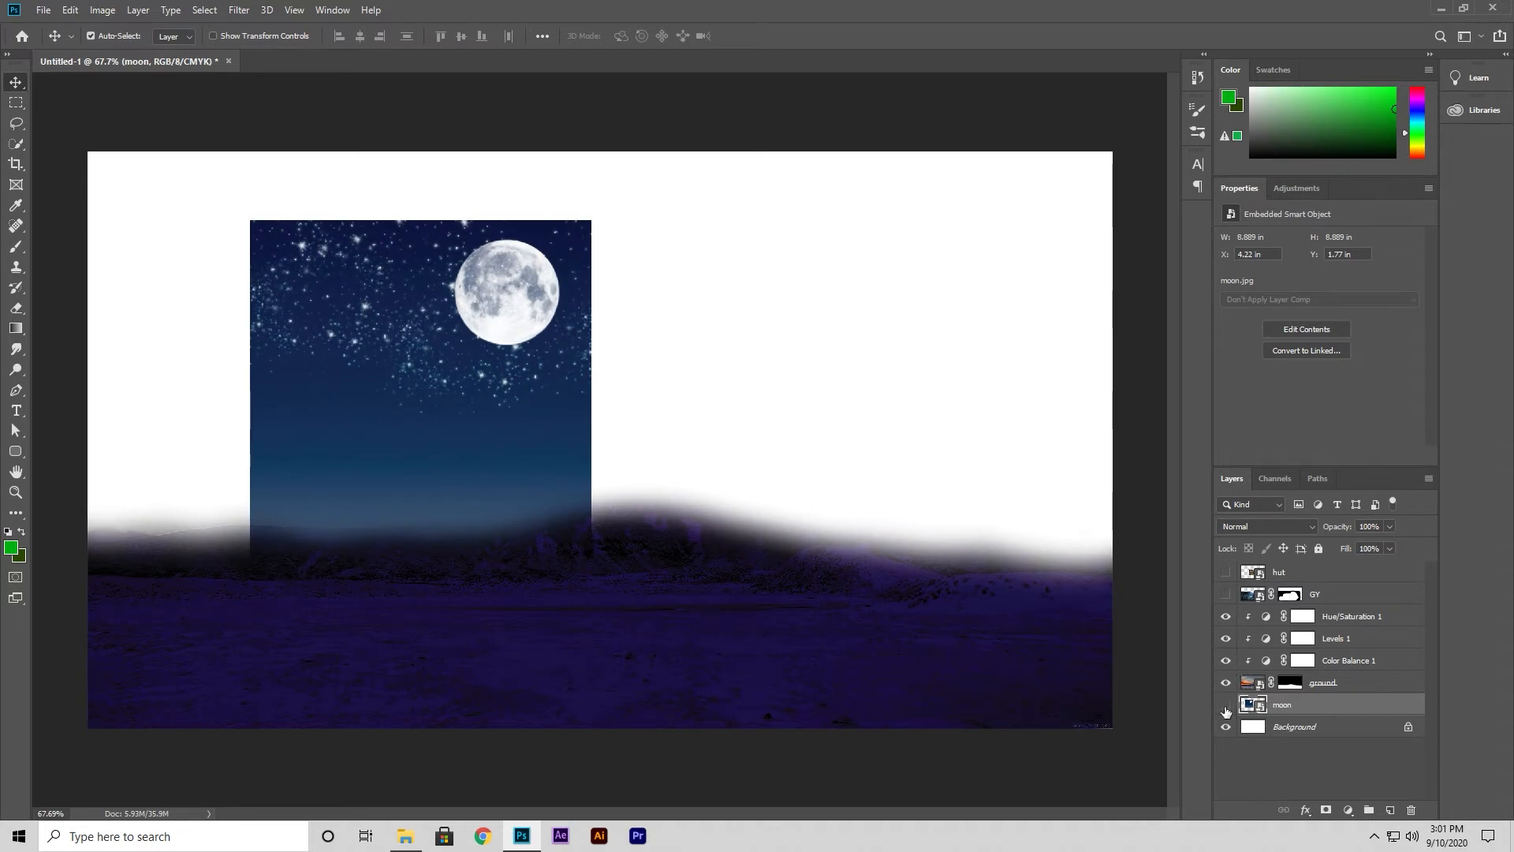
# Move the moon image to just right of the canvas centre and hide its layer.
pyautogui.click(1225, 706)
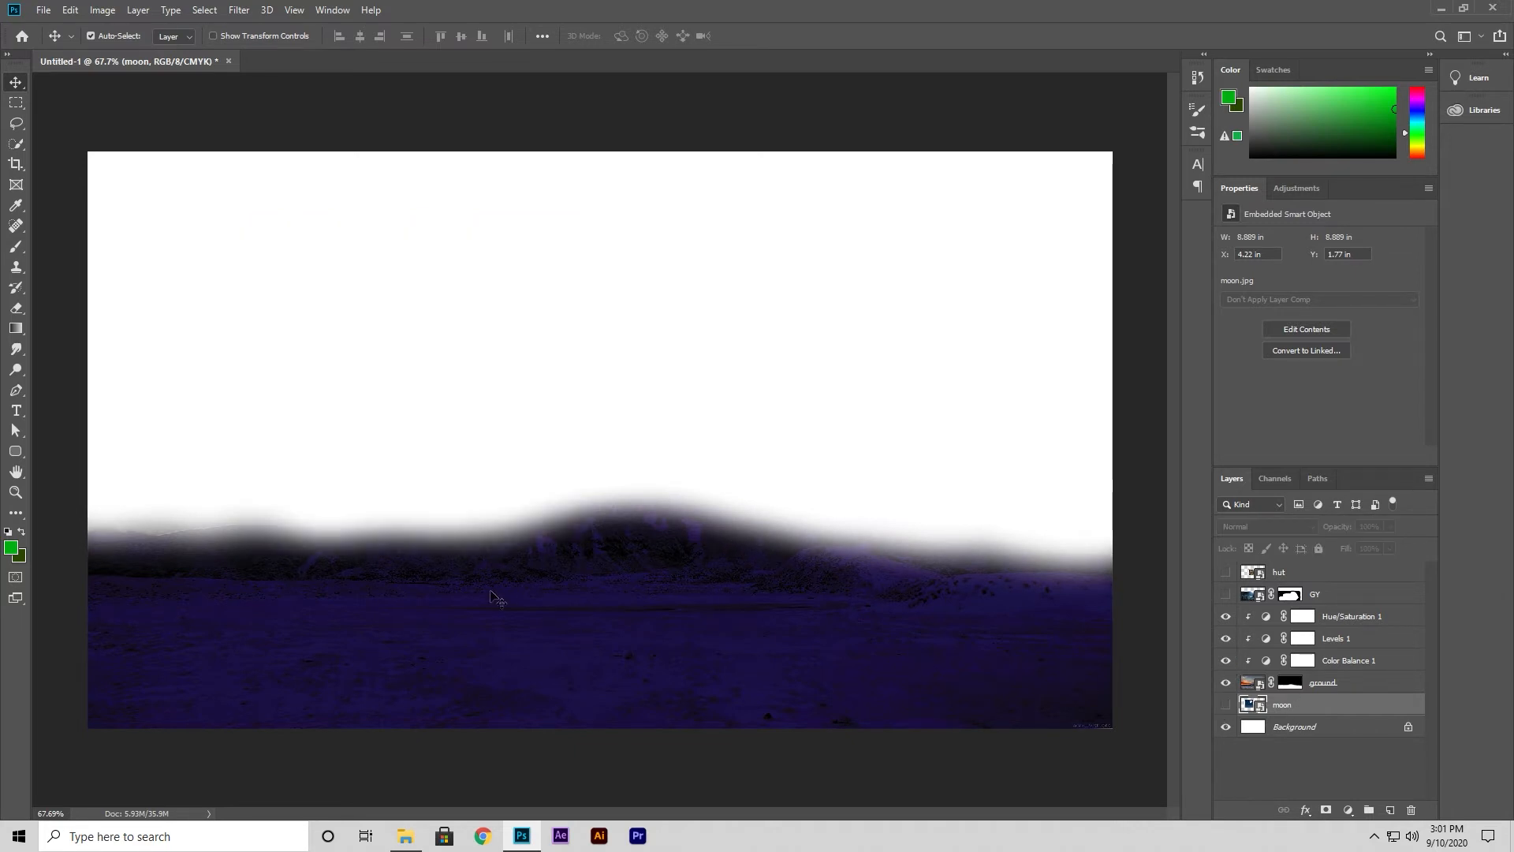
pyautogui.click(1225, 704)
pyautogui.moveTo(481, 453); pyautogui.dragTo(708, 429)
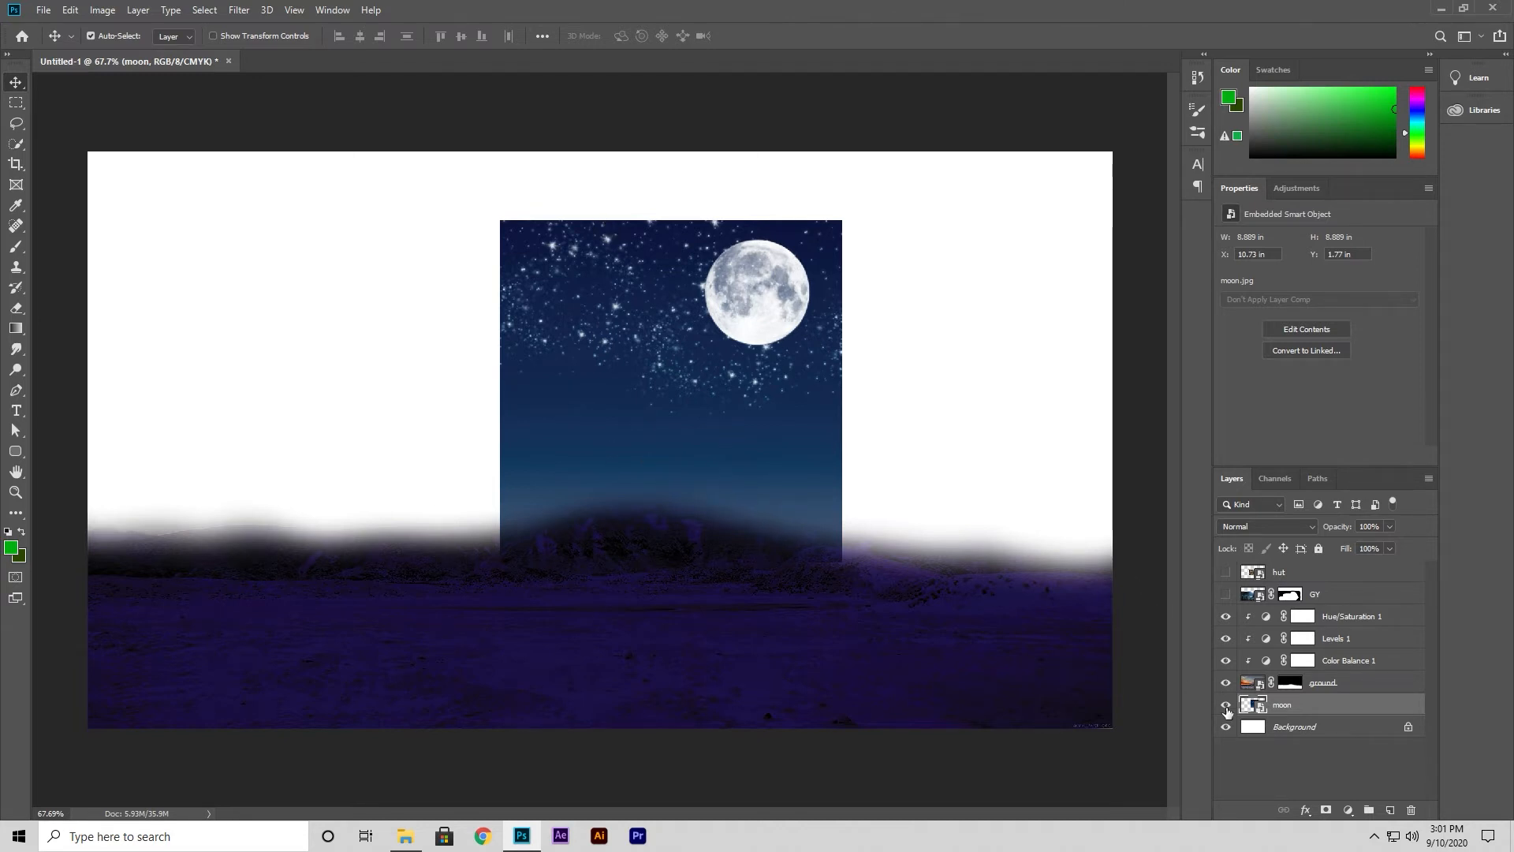
pyautogui.click(1226, 710)
# Add a new layer above the moon and set the gradient's first color stop to dark grey-blue 27263b.
pyautogui.click(1390, 810)
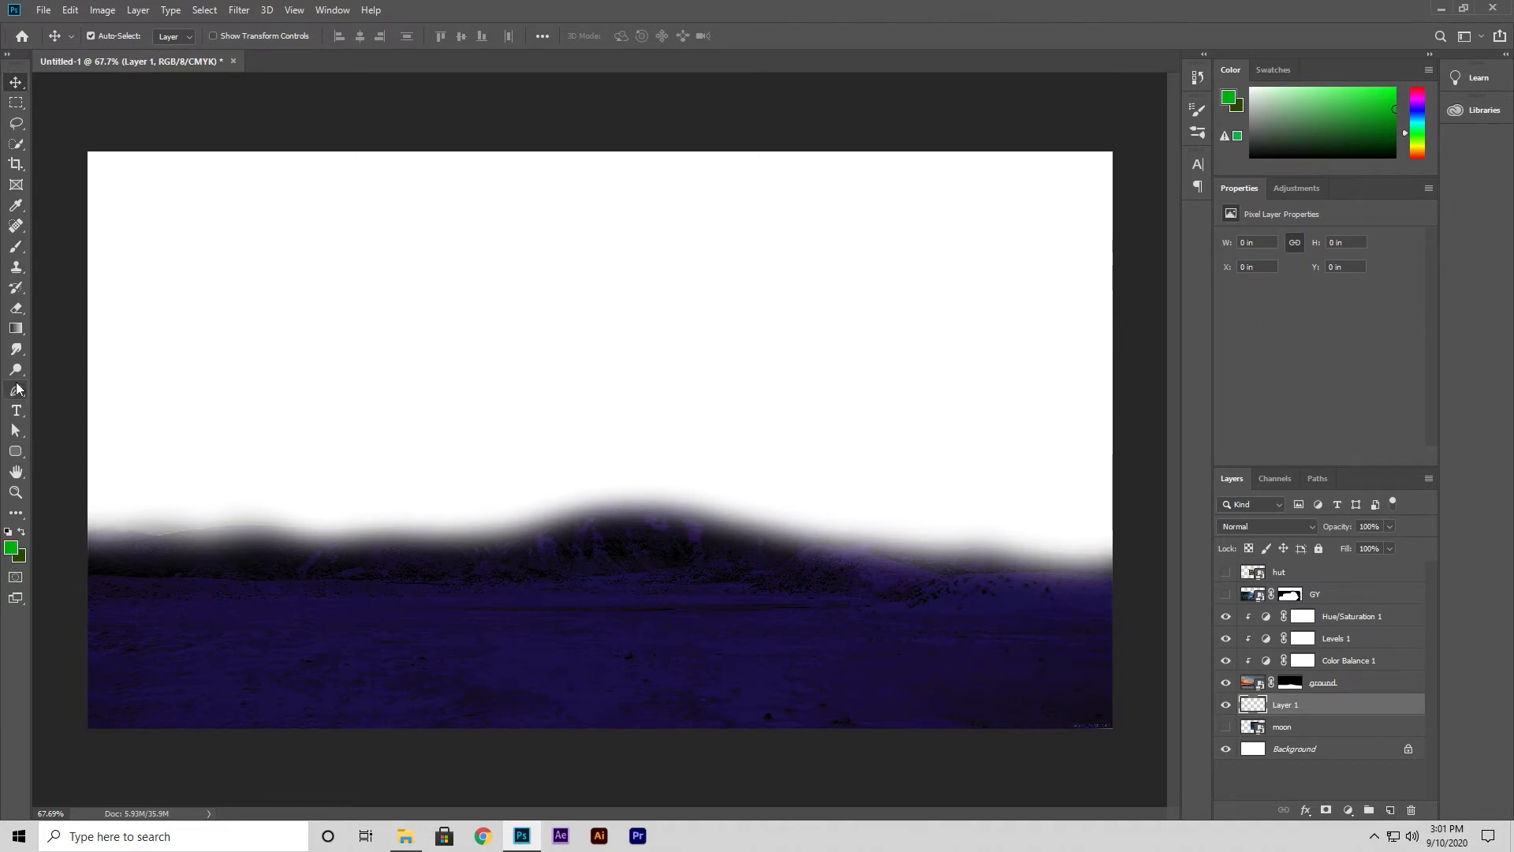
pyautogui.click(16, 328)
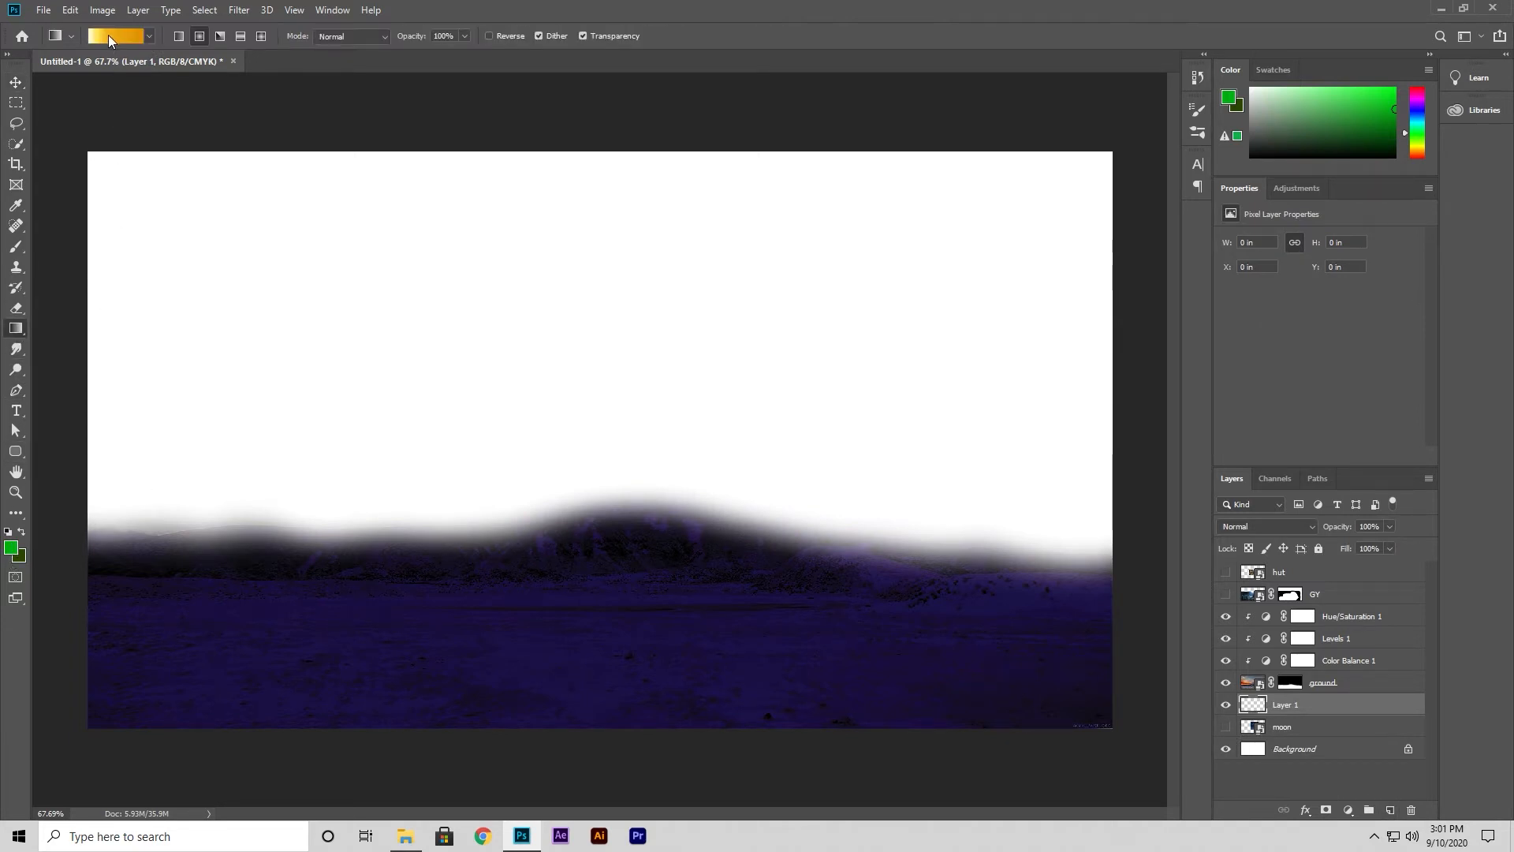
pyautogui.click(109, 35)
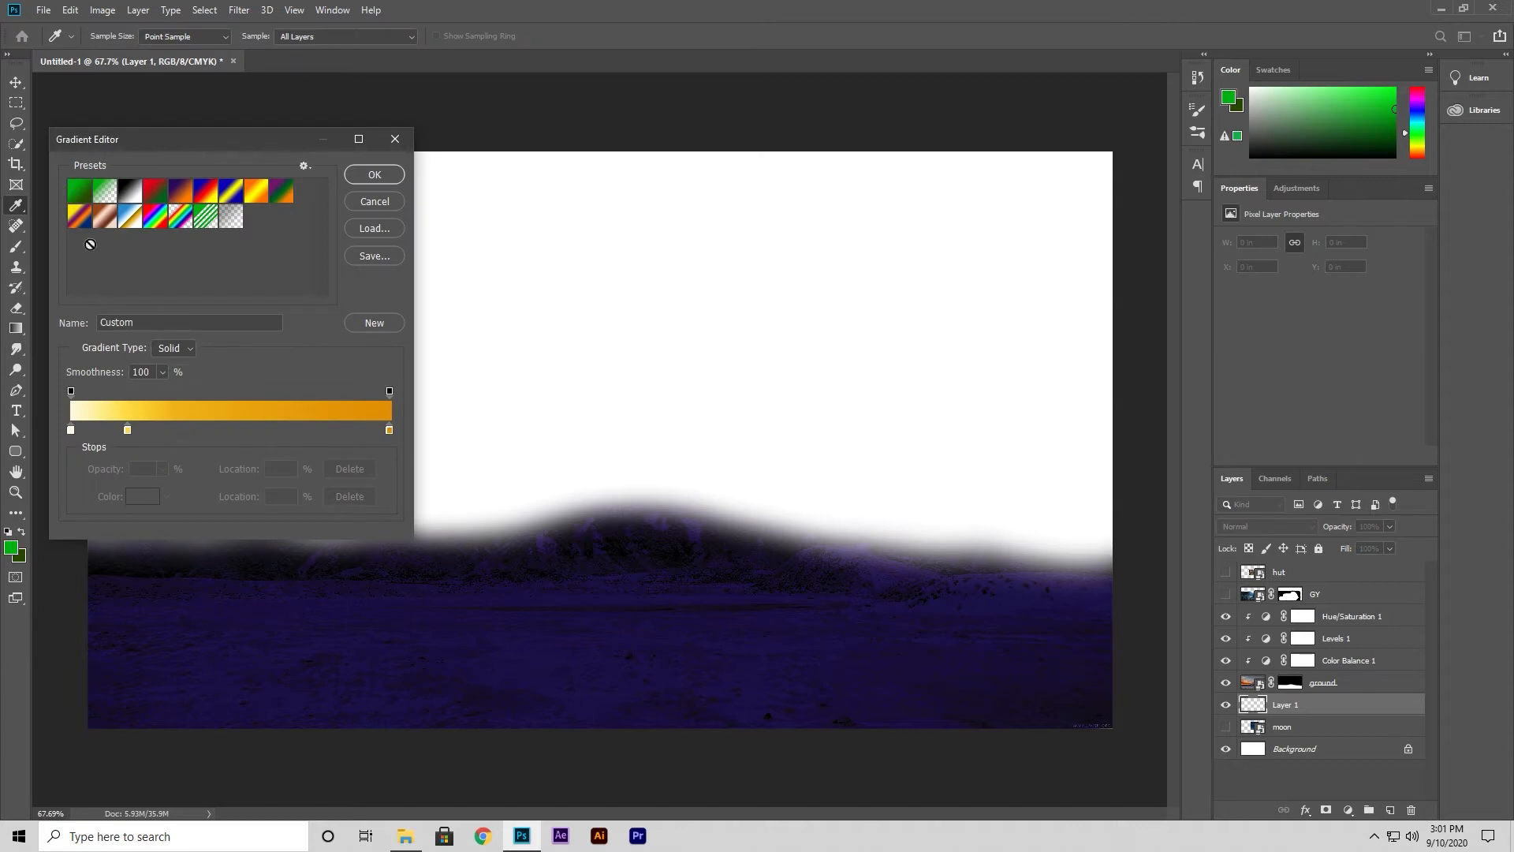
pyautogui.click(70, 430)
pyautogui.click(132, 497)
pyautogui.click(399, 414)
pyautogui.moveTo(364, 454); pyautogui.dragTo(255, 501)
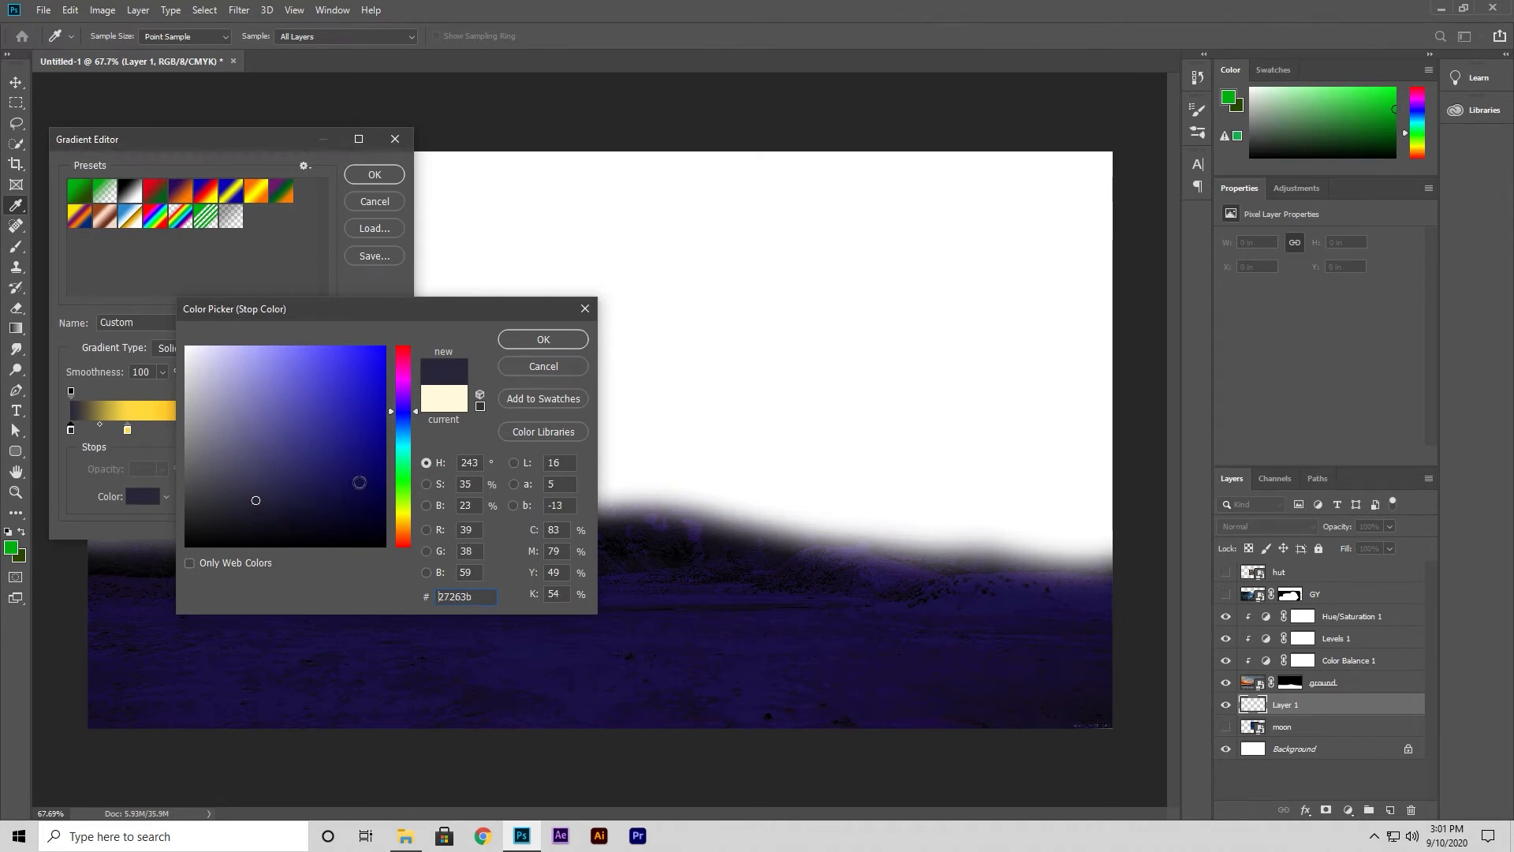
pyautogui.click(532, 342)
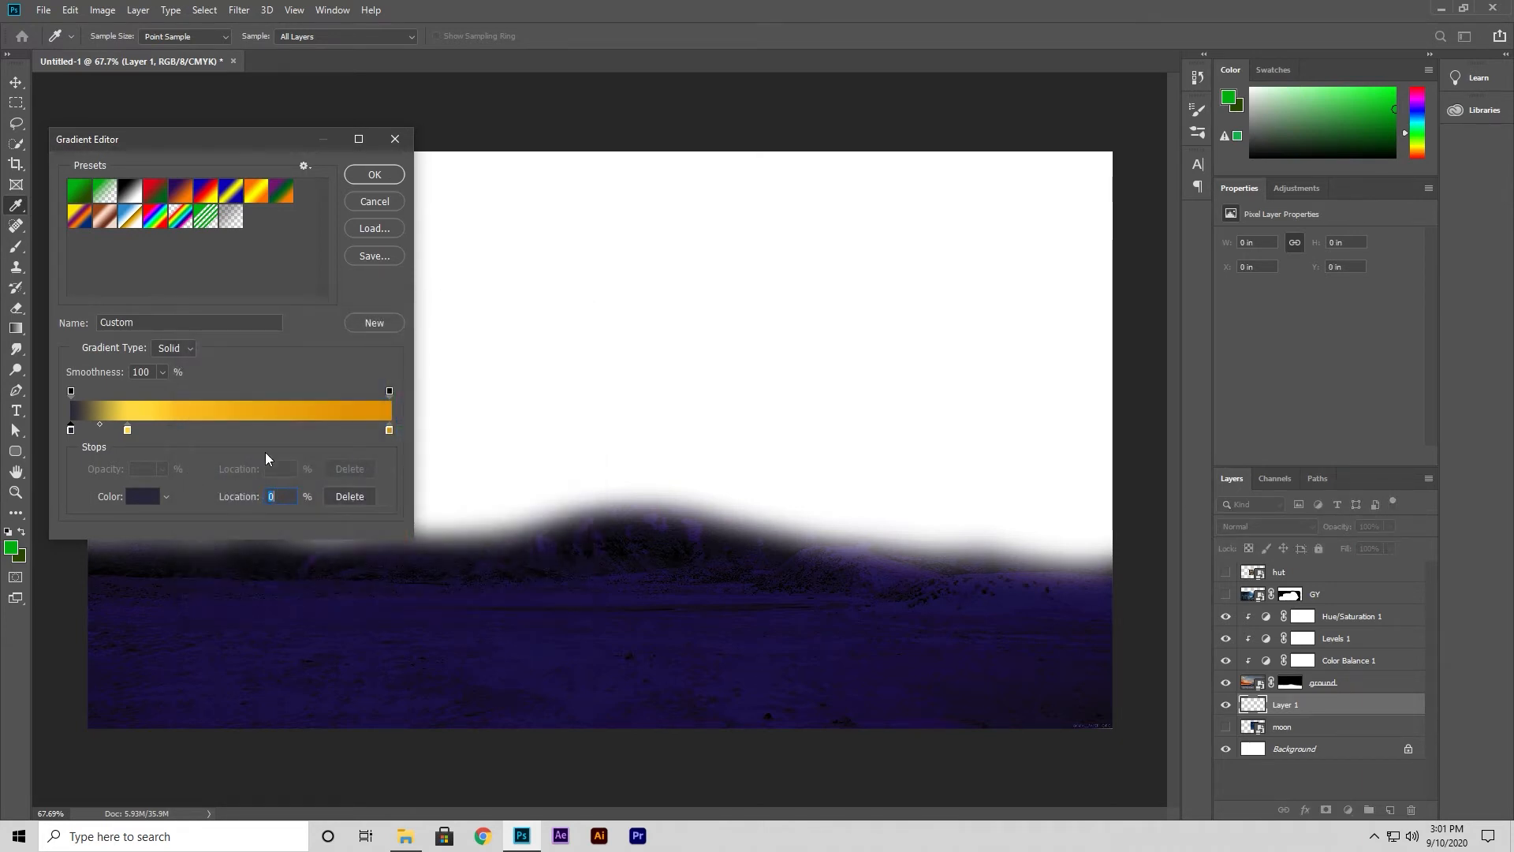
# Remove the gradient's yellow middle stop and set its end stop to dark blue 080a71.
pyautogui.moveTo(128, 431); pyautogui.dragTo(148, 453)
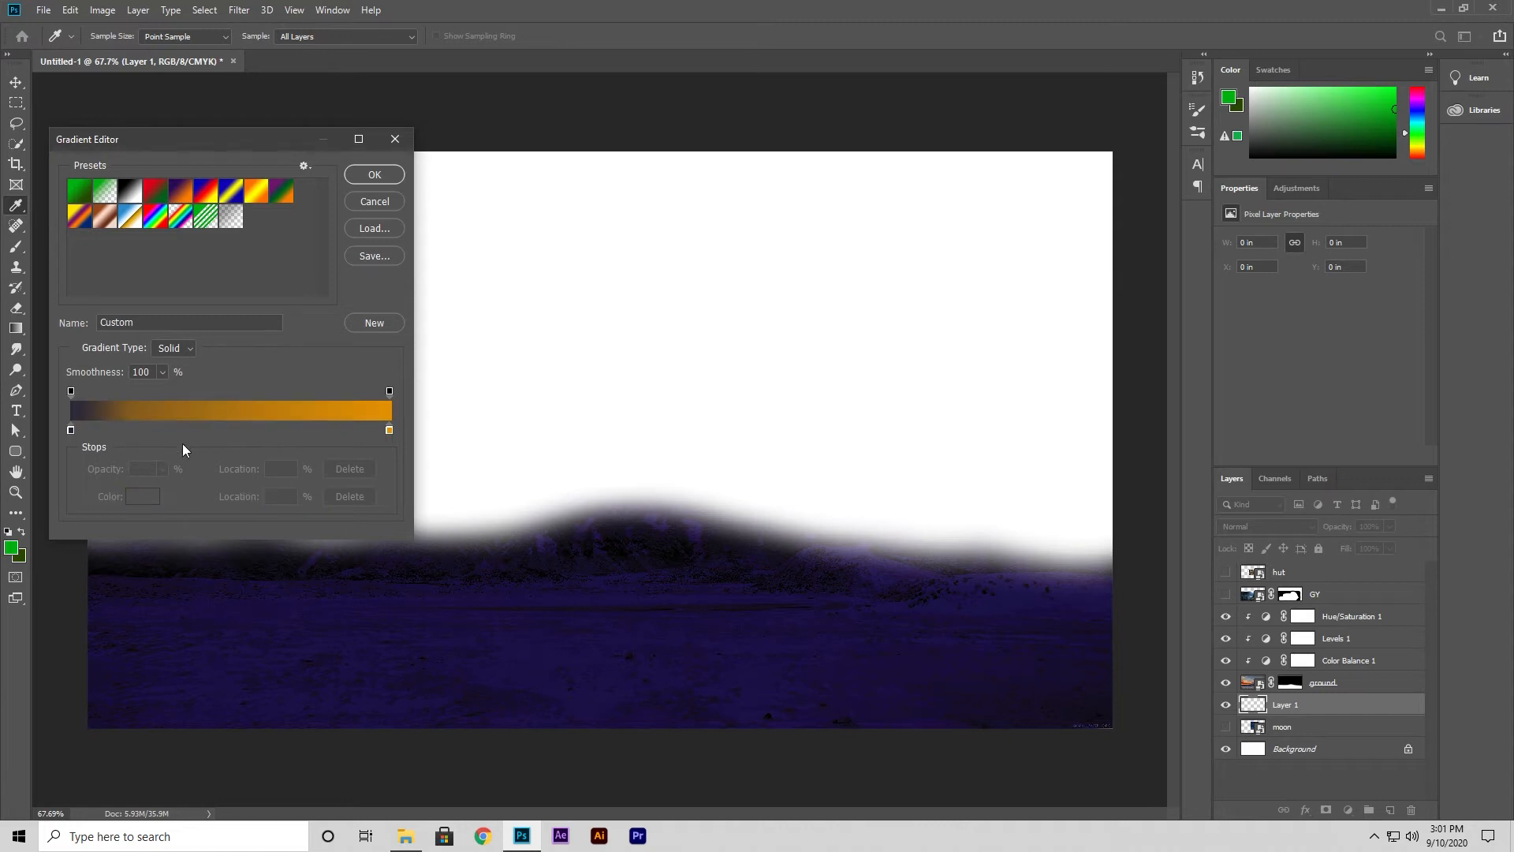
pyautogui.click(389, 430)
pyautogui.click(150, 498)
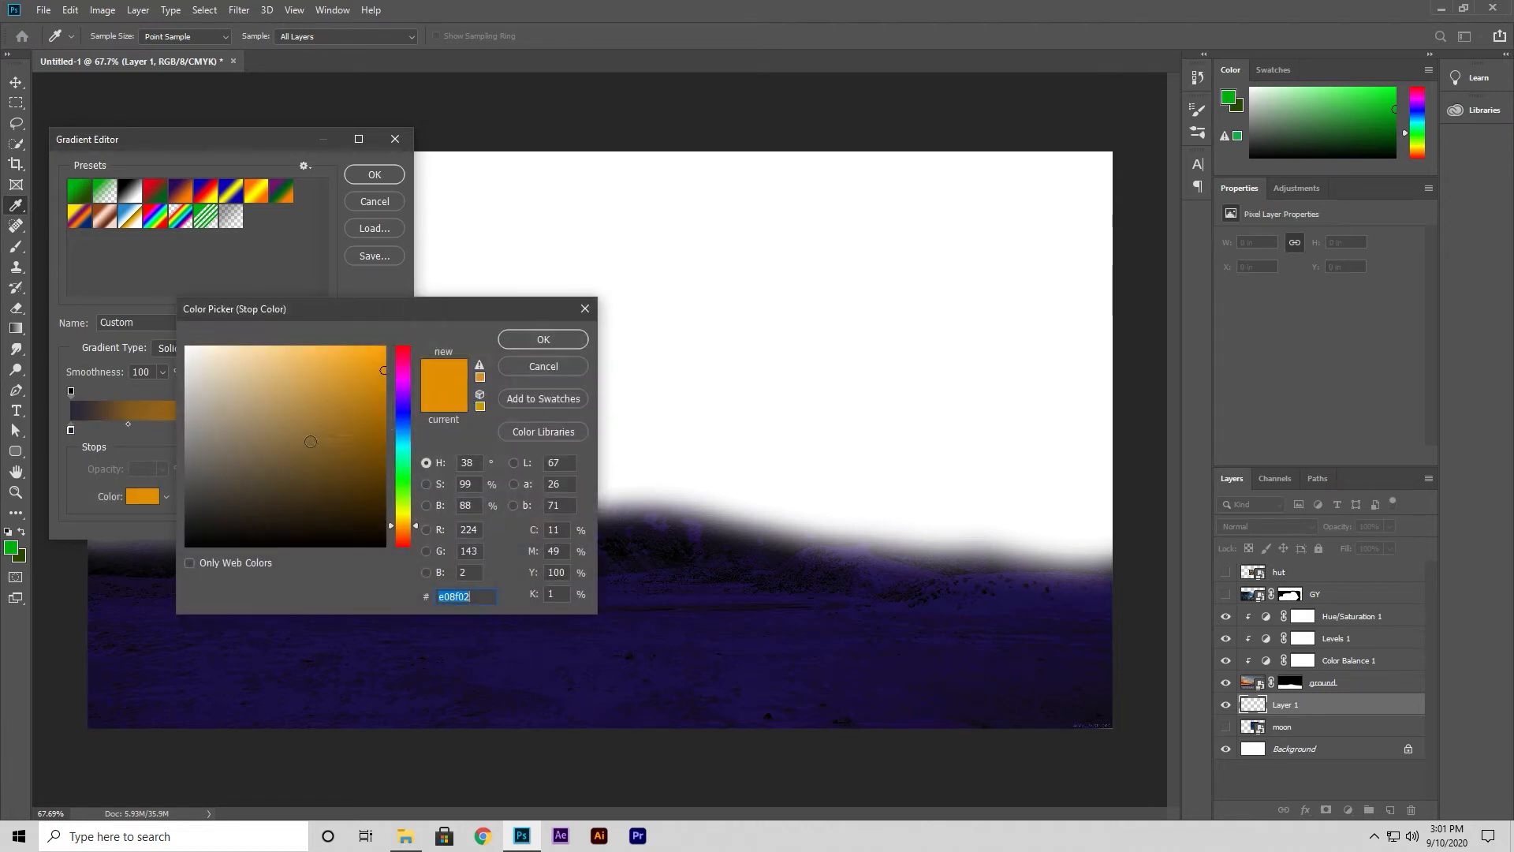
pyautogui.moveTo(399, 438); pyautogui.dragTo(400, 413)
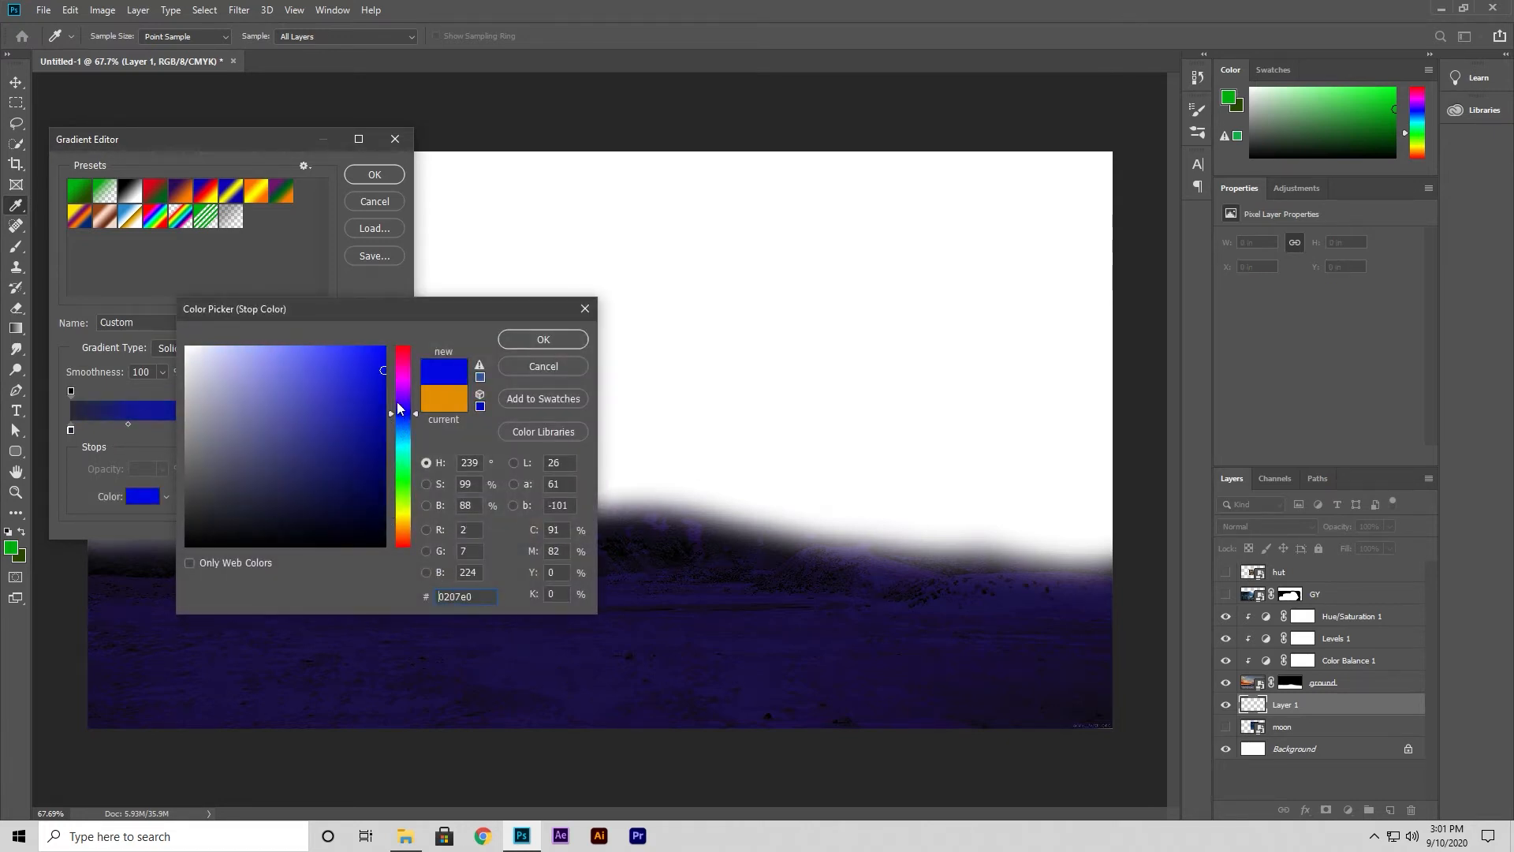
pyautogui.moveTo(361, 418); pyautogui.dragTo(370, 455)
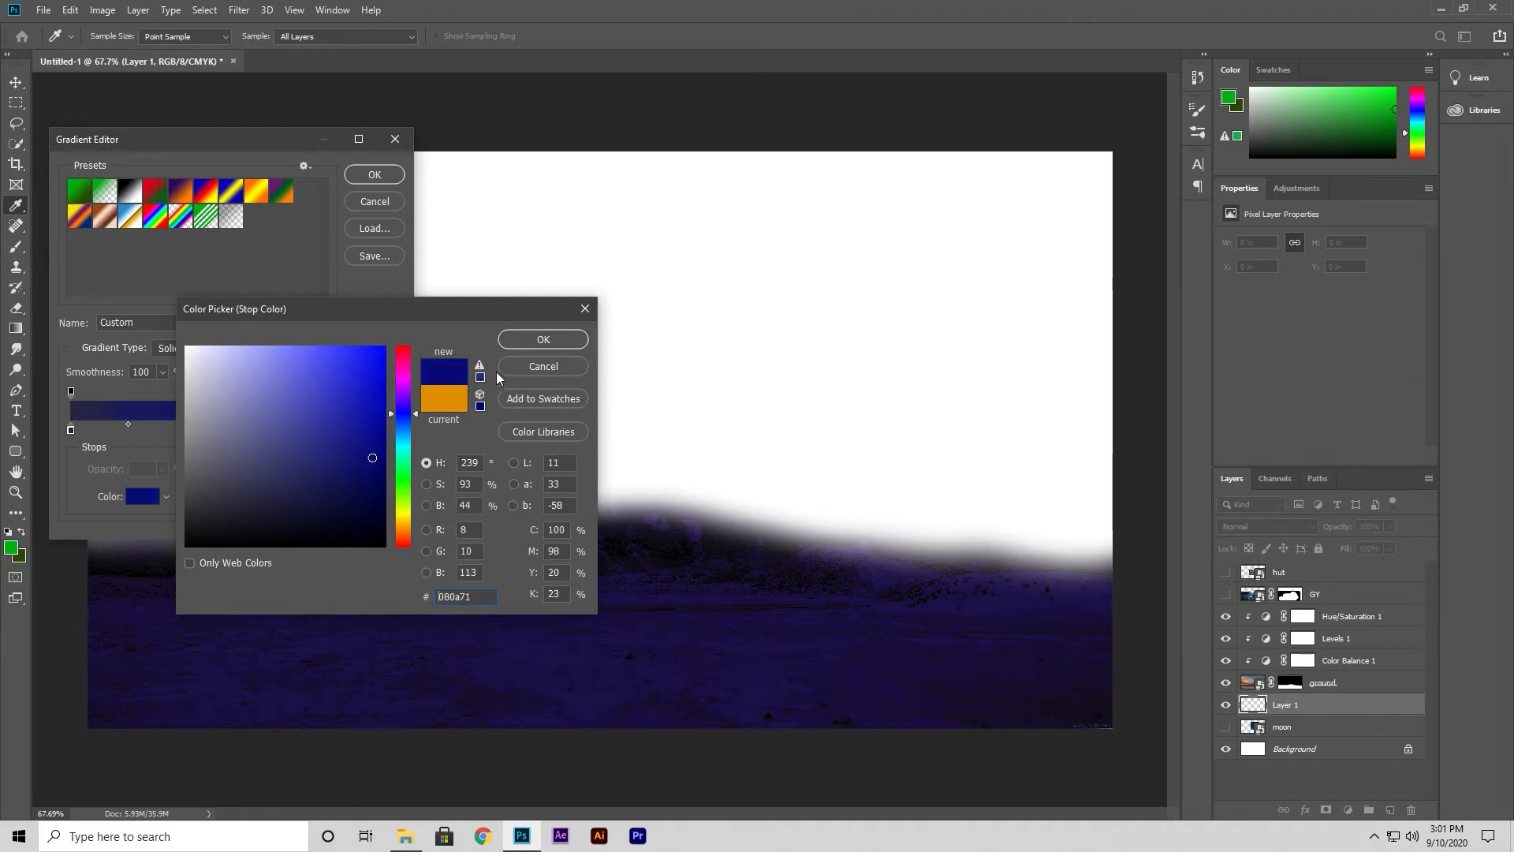
pyautogui.click(523, 337)
pyautogui.click(361, 174)
# Try filling the new layer with the radial gradient, spreading upward from around the mountains.
pyautogui.moveTo(589, 630); pyautogui.dragTo(631, 135)
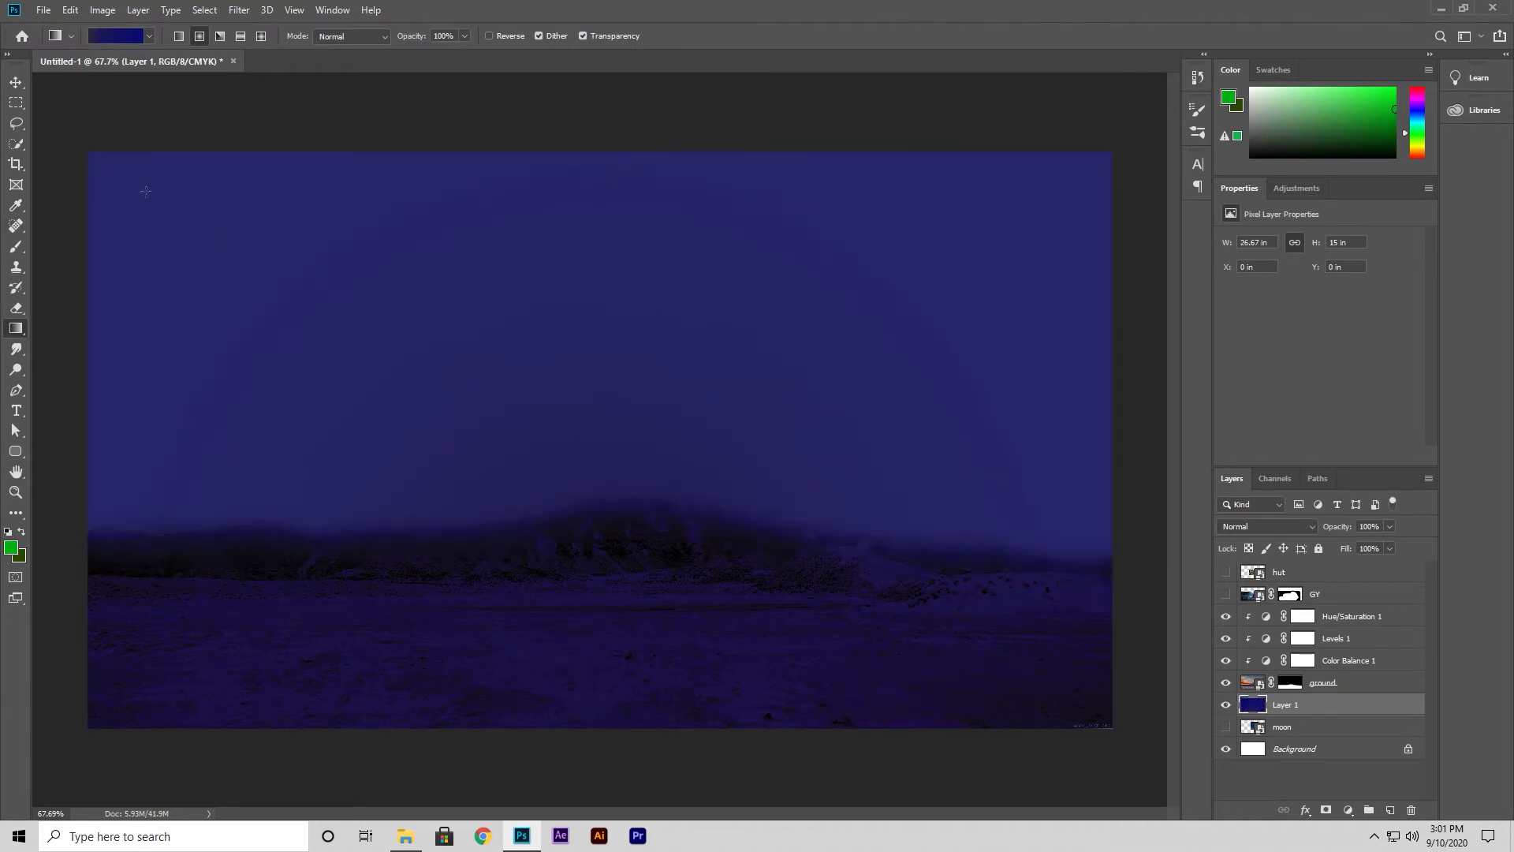
pyautogui.click(16, 82)
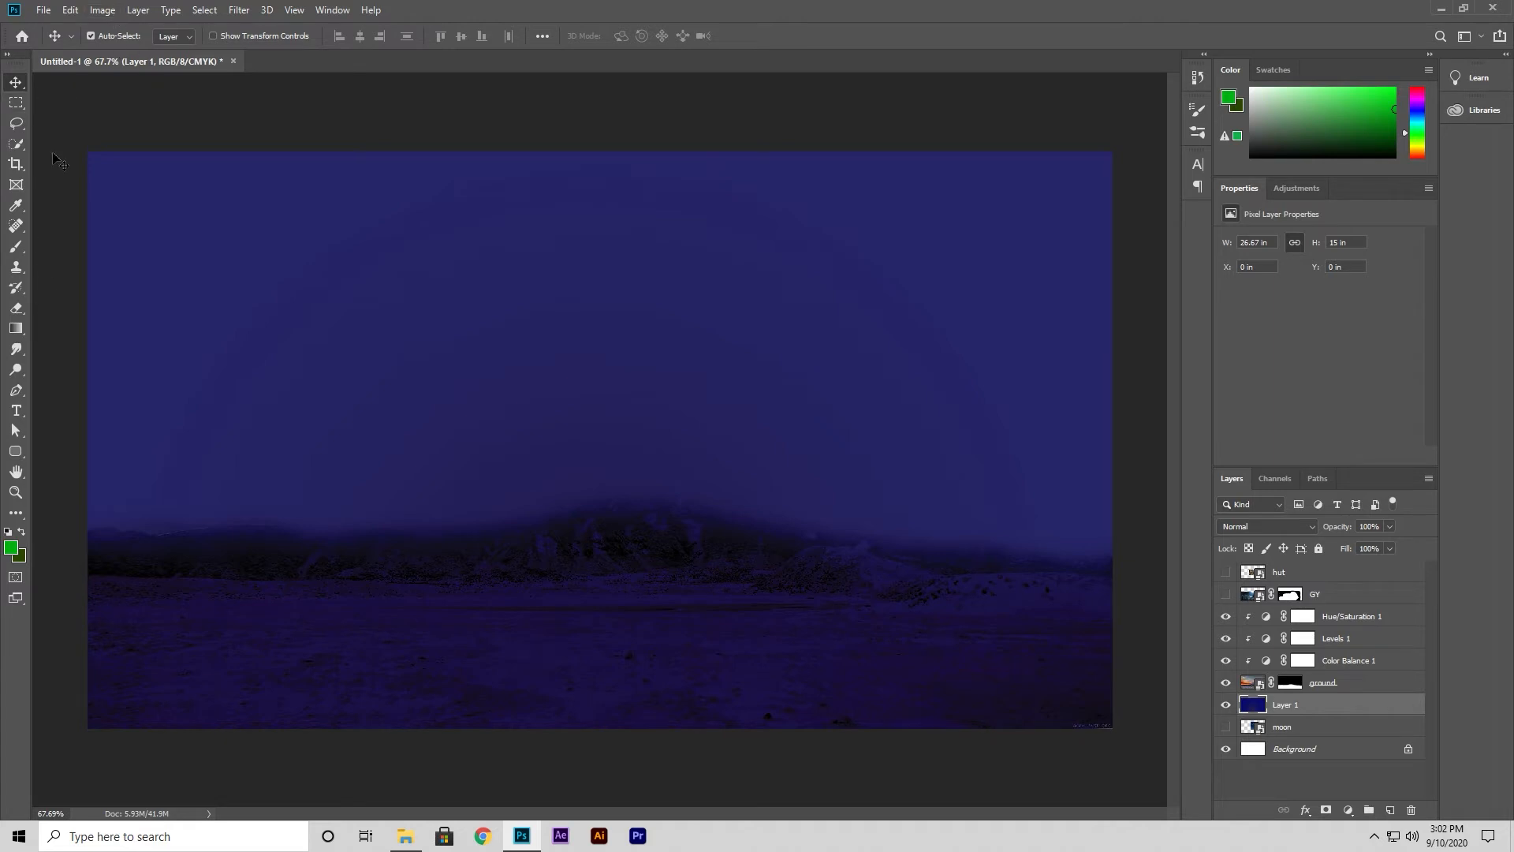
pyautogui.click(16, 328)
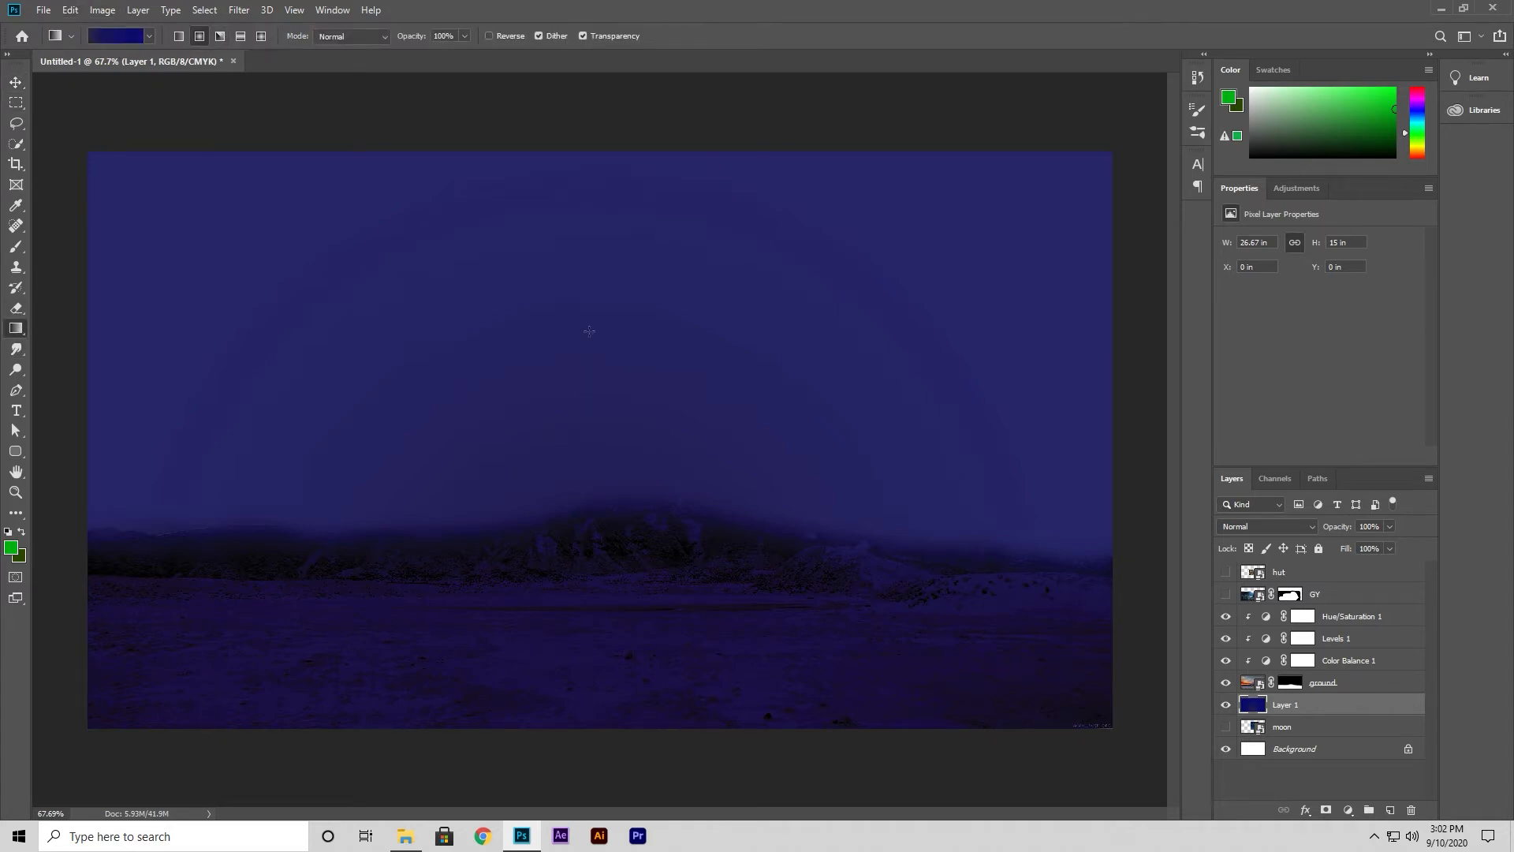
pyautogui.moveTo(590, 412); pyautogui.dragTo(589, 290)
# Try rearranging the gradient stops, with the blue at the start and the dark grey-blue past the middle.
pyautogui.click(148, 37)
pyautogui.click(148, 37)
pyautogui.click(121, 36)
pyautogui.moveTo(71, 429); pyautogui.dragTo(268, 448)
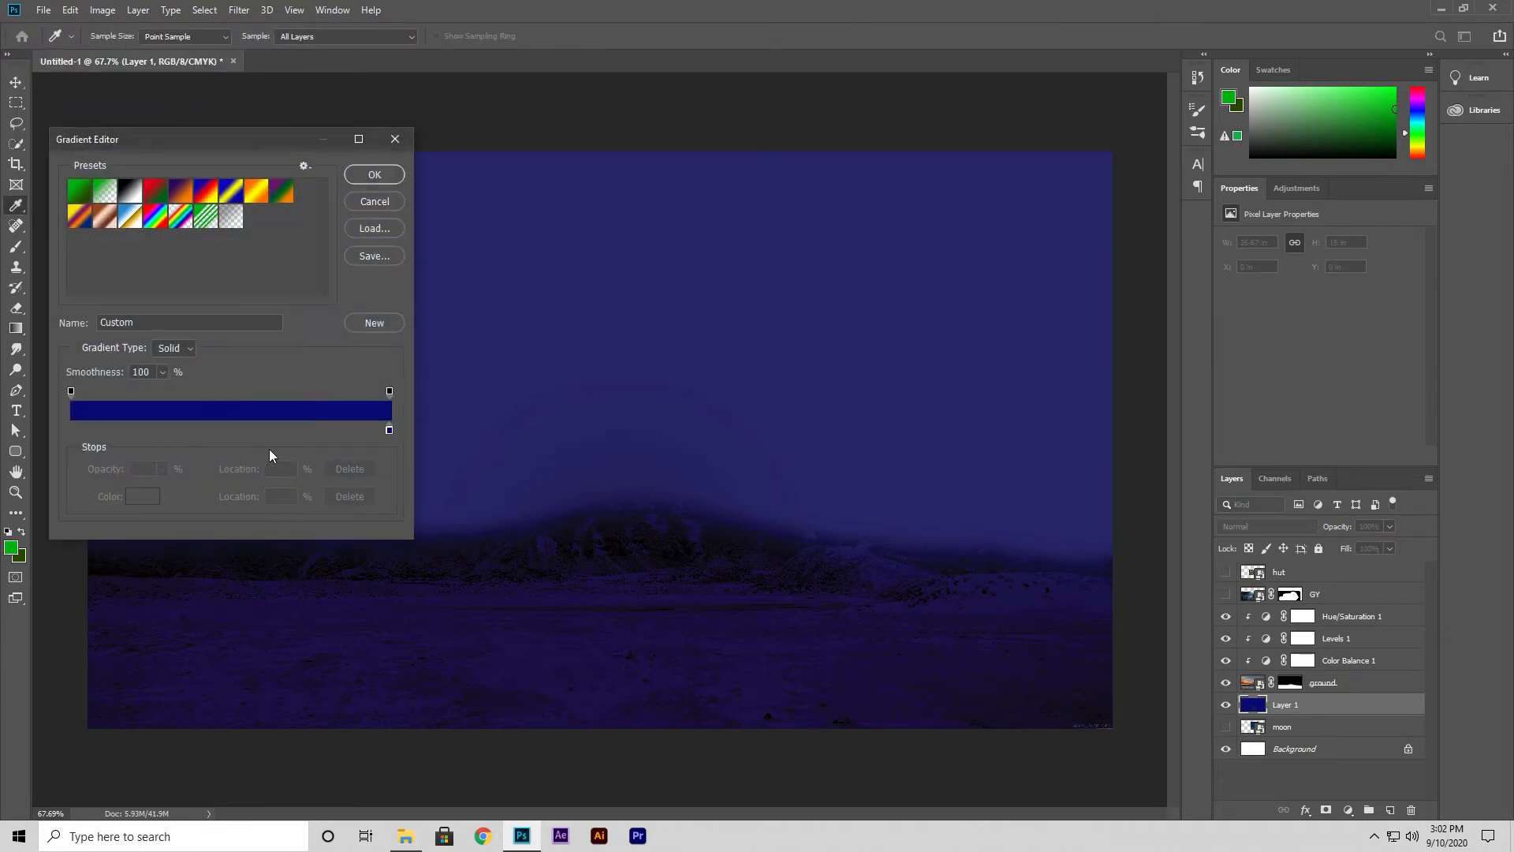
pyautogui.click(164, 426)
pyautogui.moveTo(389, 431); pyautogui.dragTo(58, 419)
pyautogui.moveTo(163, 430); pyautogui.dragTo(199, 431)
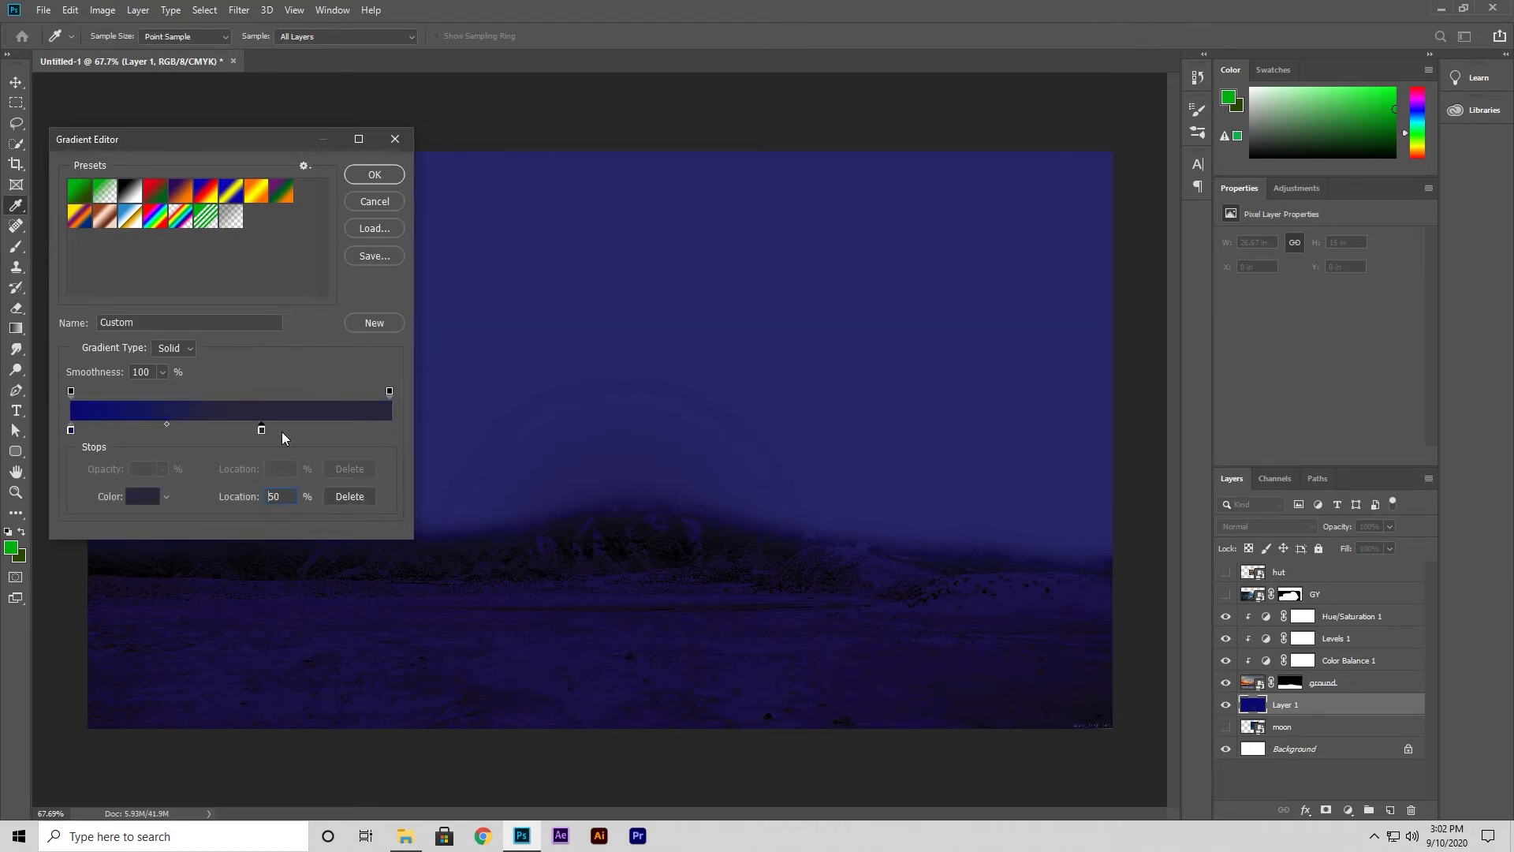
pyautogui.click(374, 174)
# Try several radial fills with the blue glow centred above the mountain.
pyautogui.moveTo(609, 542); pyautogui.dragTo(617, 437)
pyautogui.moveTo(608, 553); pyautogui.dragTo(583, 320)
pyautogui.moveTo(599, 452); pyautogui.dragTo(625, 269)
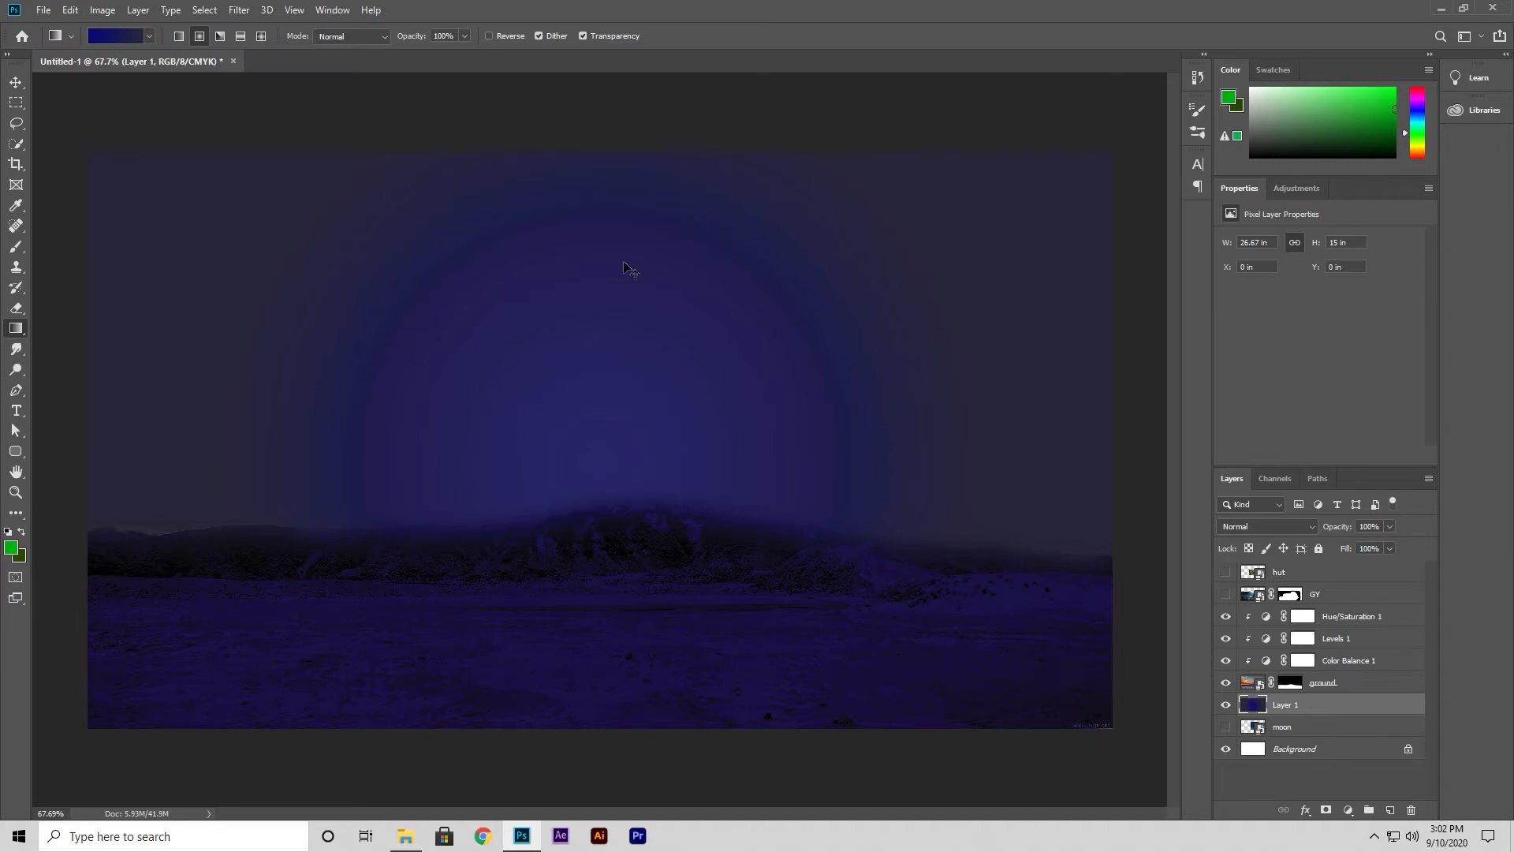
# Put the dark grey-blue stop at the gradient's start and the blue at its end, and shift the midpoint toward the blue.
pyautogui.click(133, 36)
pyautogui.moveTo(71, 432); pyautogui.dragTo(165, 432)
pyautogui.moveTo(389, 431); pyautogui.dragTo(70, 432)
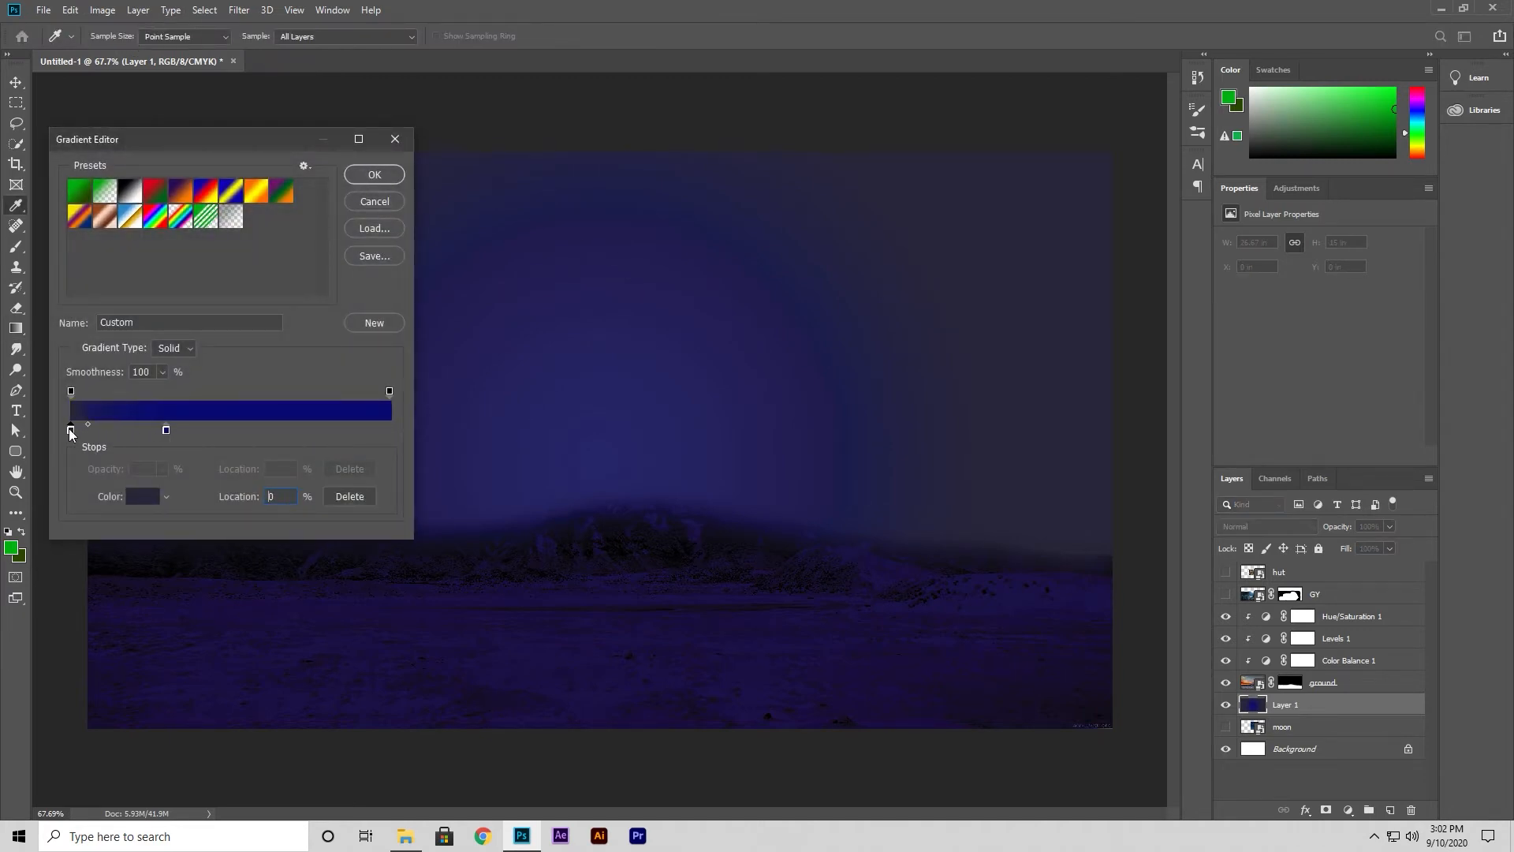
pyautogui.moveTo(167, 431); pyautogui.dragTo(399, 438)
pyautogui.moveTo(128, 426); pyautogui.dragTo(222, 426)
pyautogui.click(375, 175)
# Refill the sky layer with the radial gradient, dark at the lower left and brightening to blue toward the right.
pyautogui.moveTo(622, 528); pyautogui.dragTo(610, 235)
pyautogui.moveTo(586, 645); pyautogui.dragTo(617, 152)
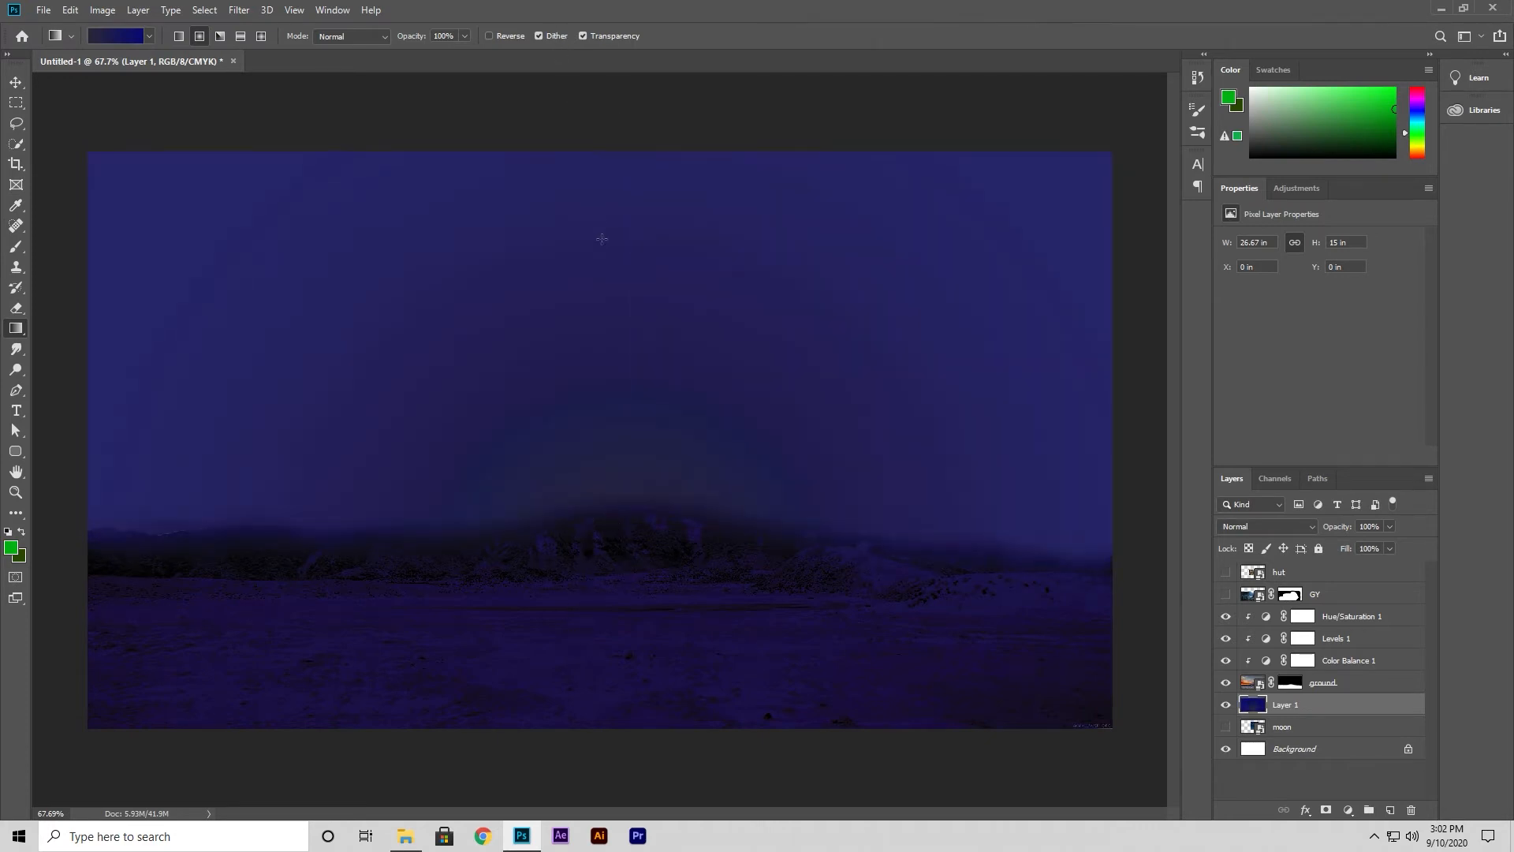
pyautogui.moveTo(631, 563); pyautogui.dragTo(604, 144)
pyautogui.moveTo(593, 500); pyautogui.dragTo(608, 227)
pyautogui.moveTo(1163, 131); pyautogui.dragTo(1013, 239)
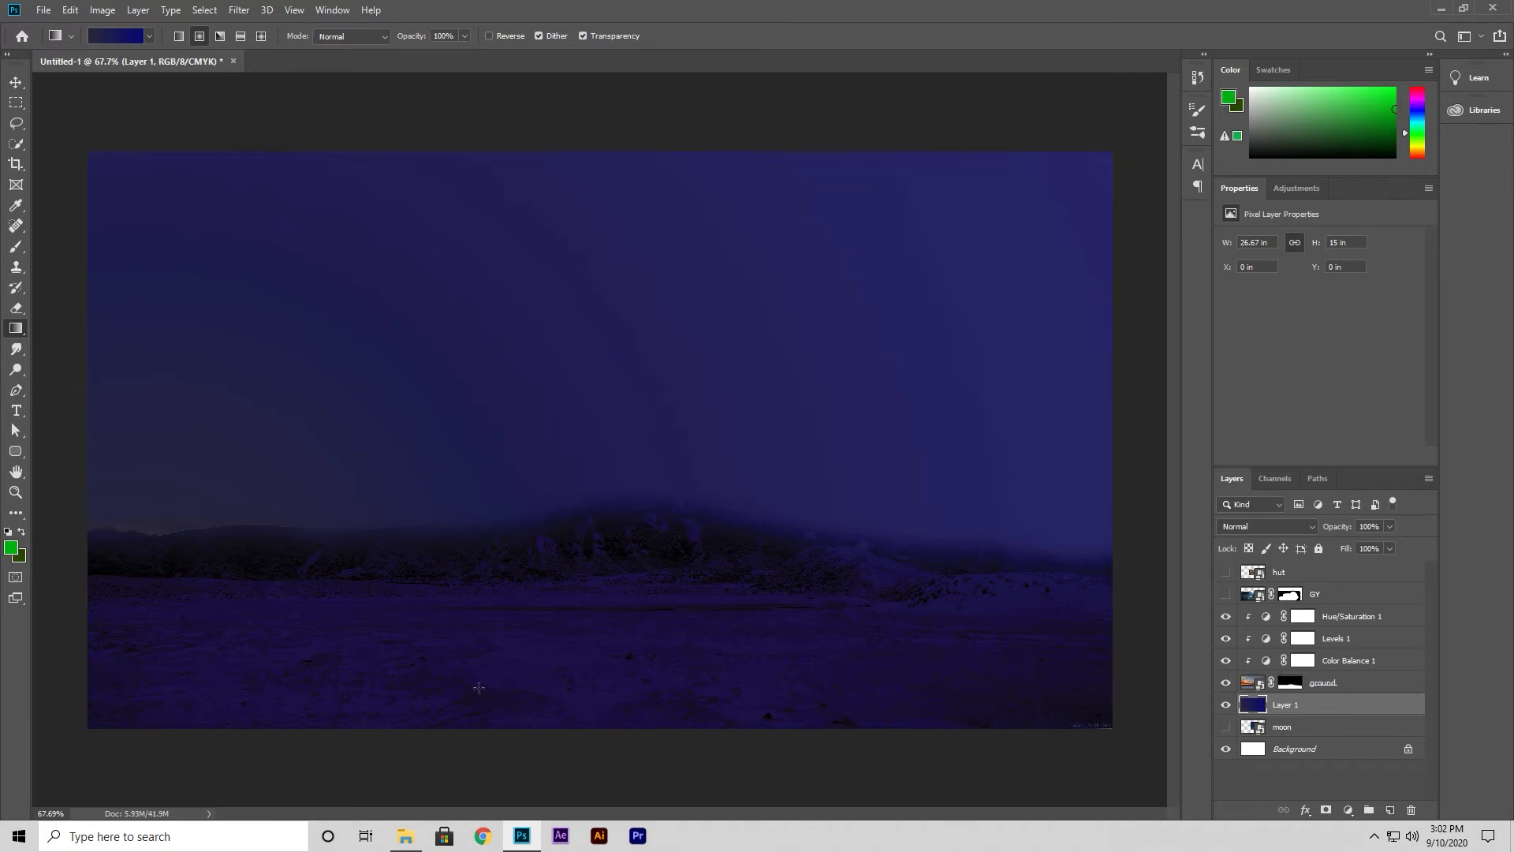
# Show the moon layer again and move the gradient layer below it.
pyautogui.click(15, 82)
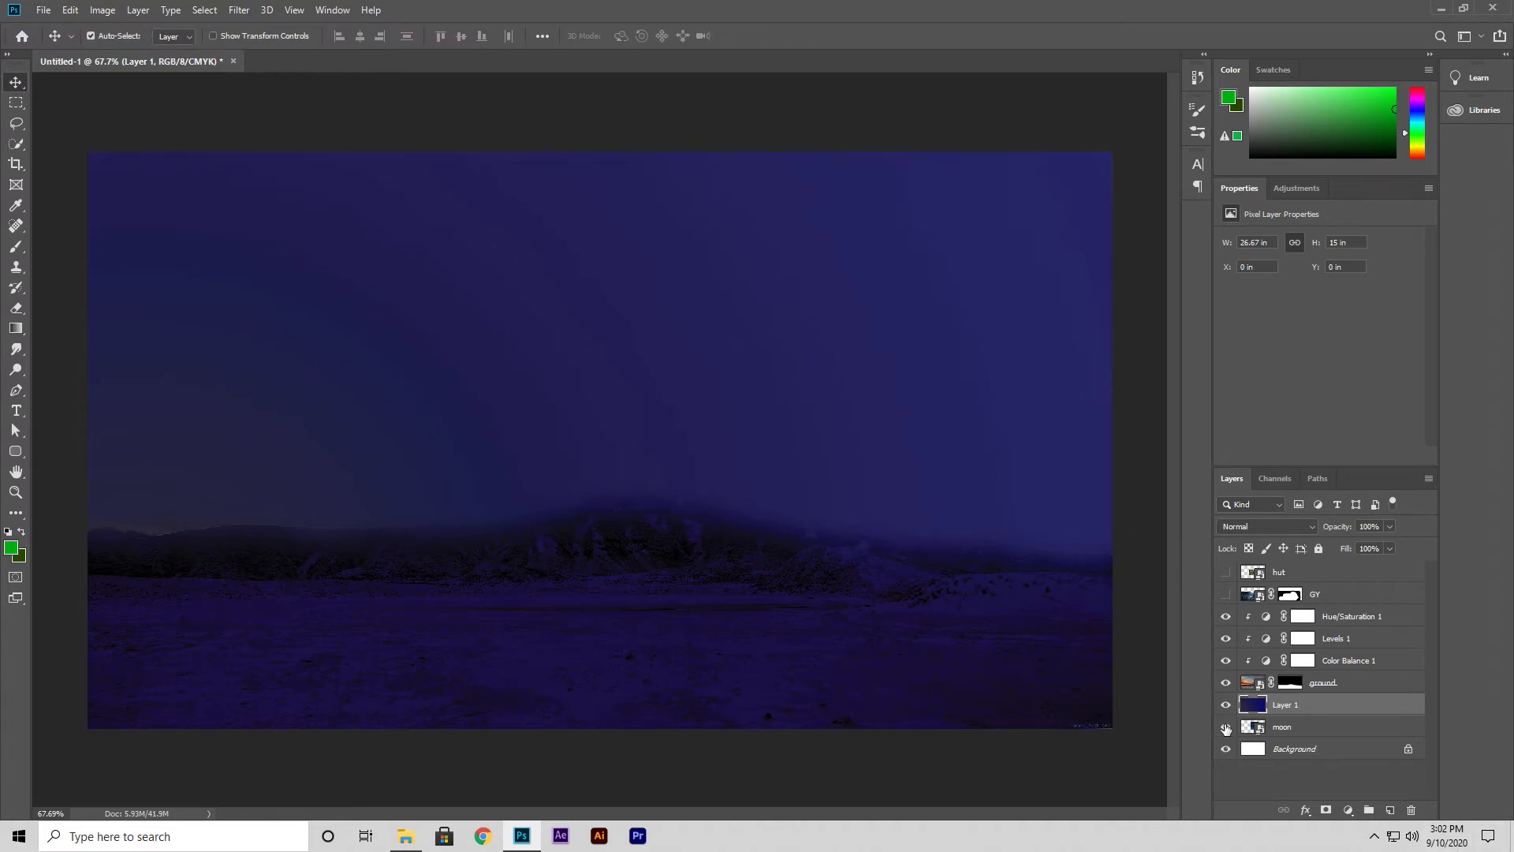
pyautogui.moveTo(1323, 710); pyautogui.dragTo(1341, 742)
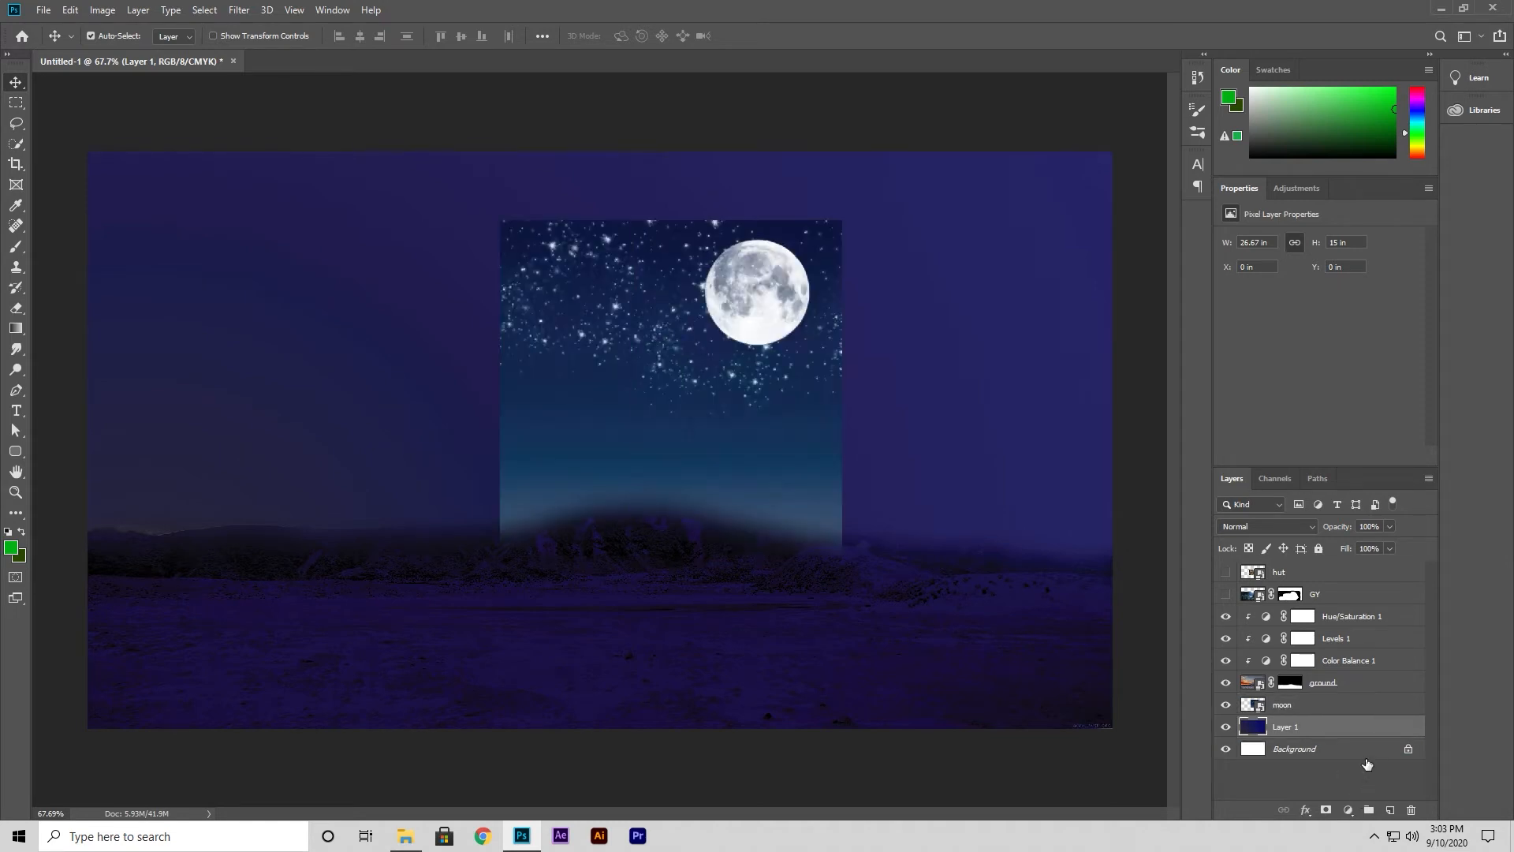
# Add a layer mask to the moon layer and paint it black with a soft brush to hide the sky surrounding the moon.
pyautogui.click(1309, 706)
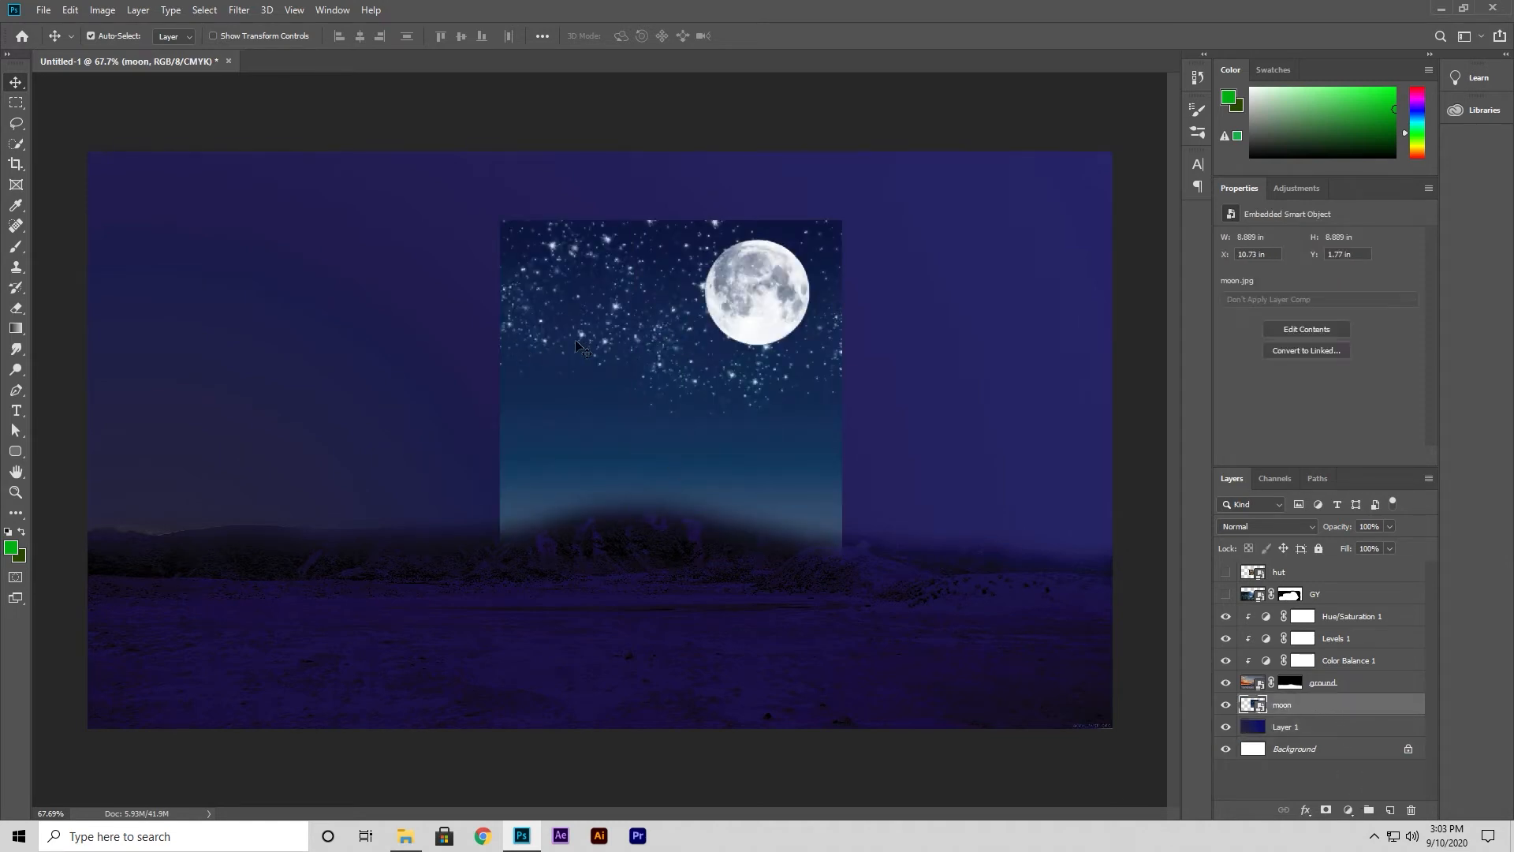
pyautogui.click(1326, 811)
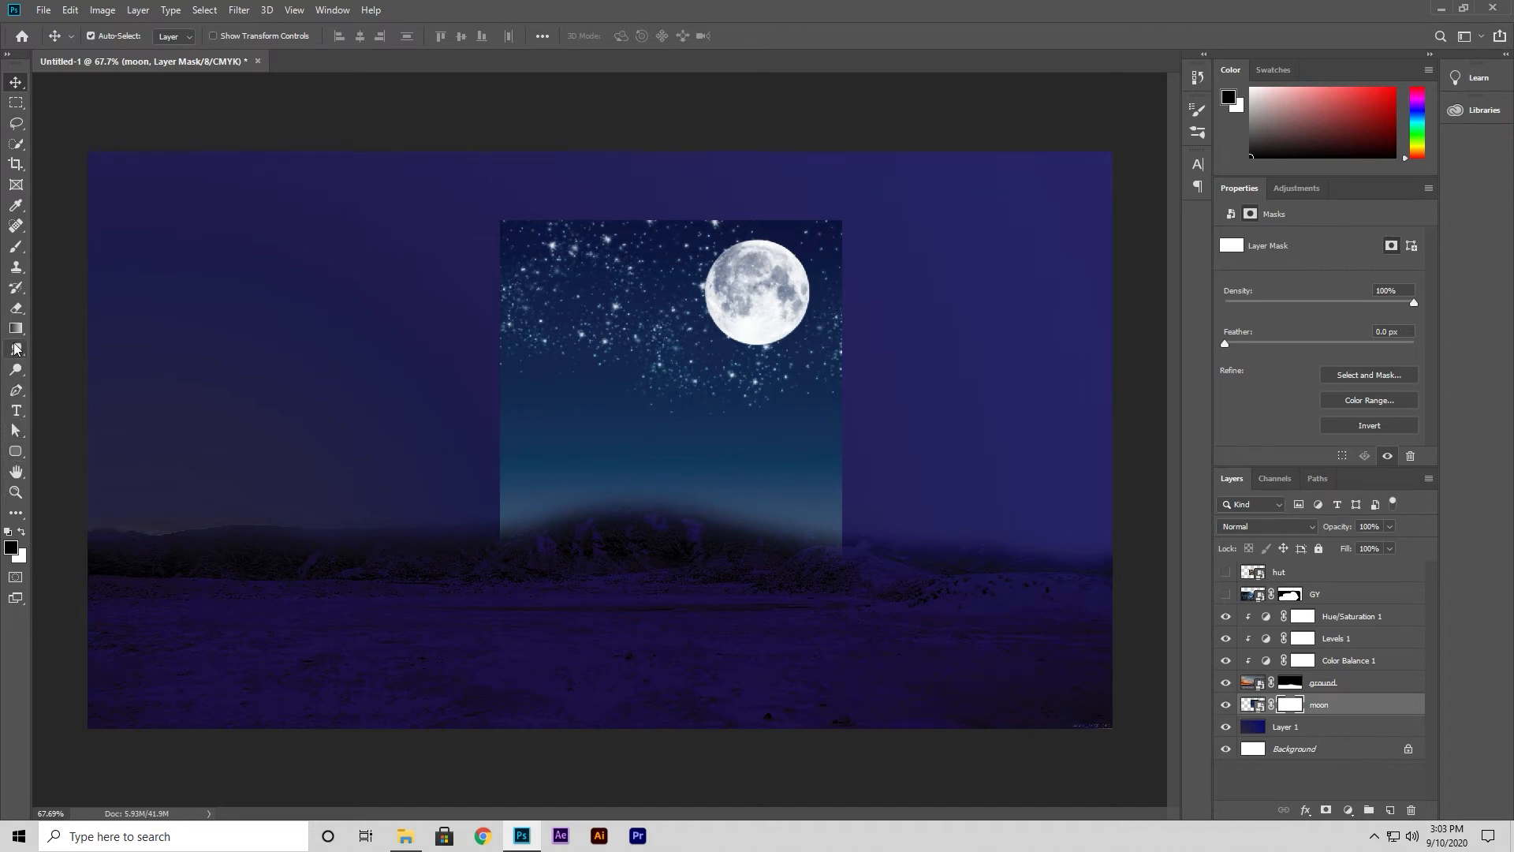
pyautogui.click(15, 246)
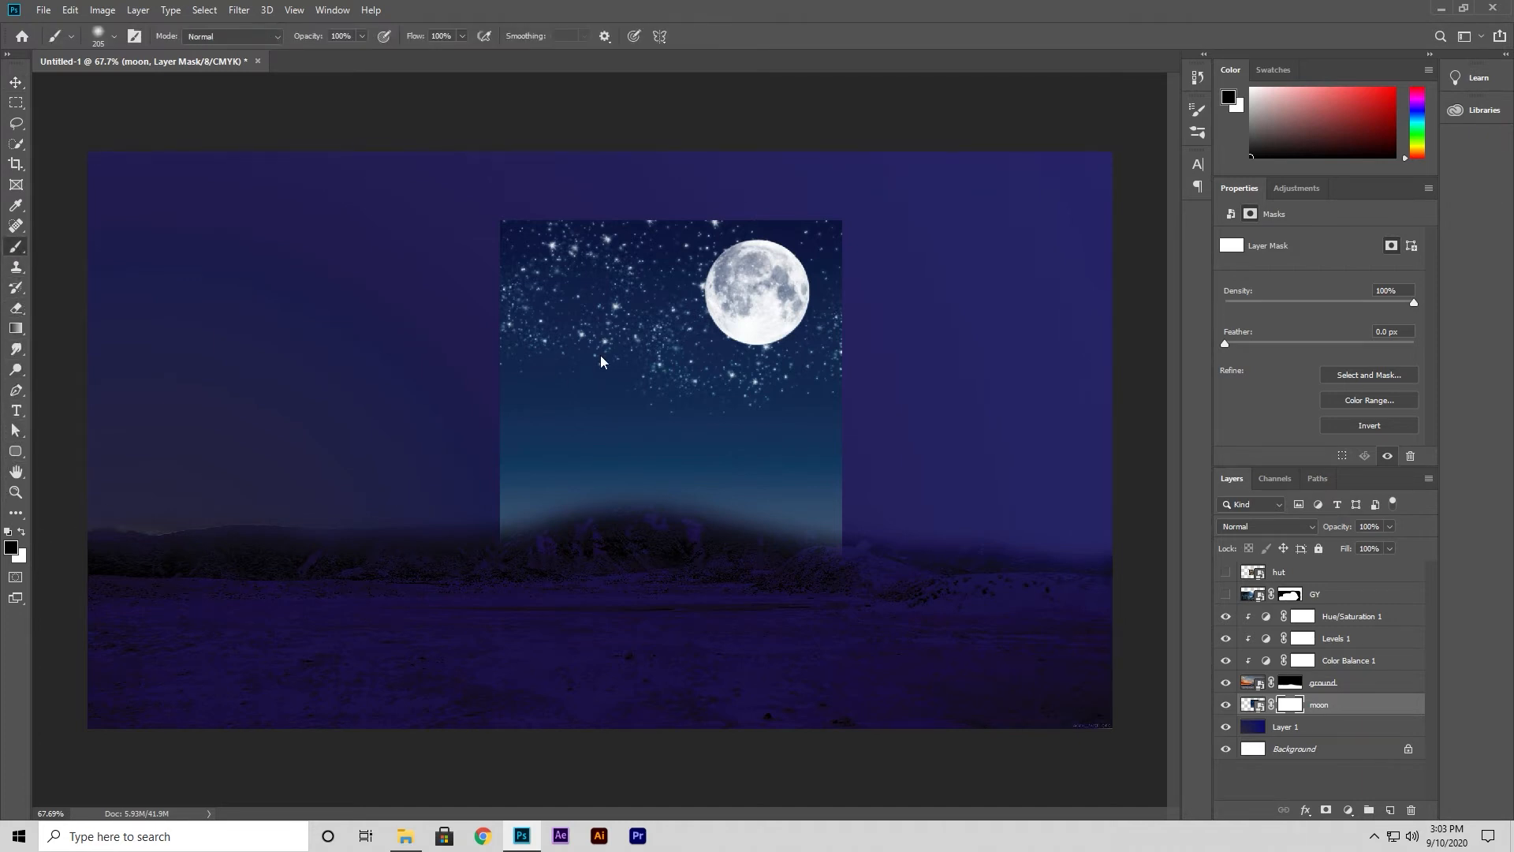
pyautogui.moveTo(559, 189); pyautogui.dragTo(474, 212)
pyautogui.moveTo(579, 163)
pyautogui.mouseDown()
pyautogui.moveTo(709, 142)
pyautogui.moveTo(807, 150)
pyautogui.moveTo(832, 165)
pyautogui.moveTo(754, 152)
pyautogui.moveTo(823, 173)
pyautogui.moveTo(832, 208)
pyautogui.mouseUp()
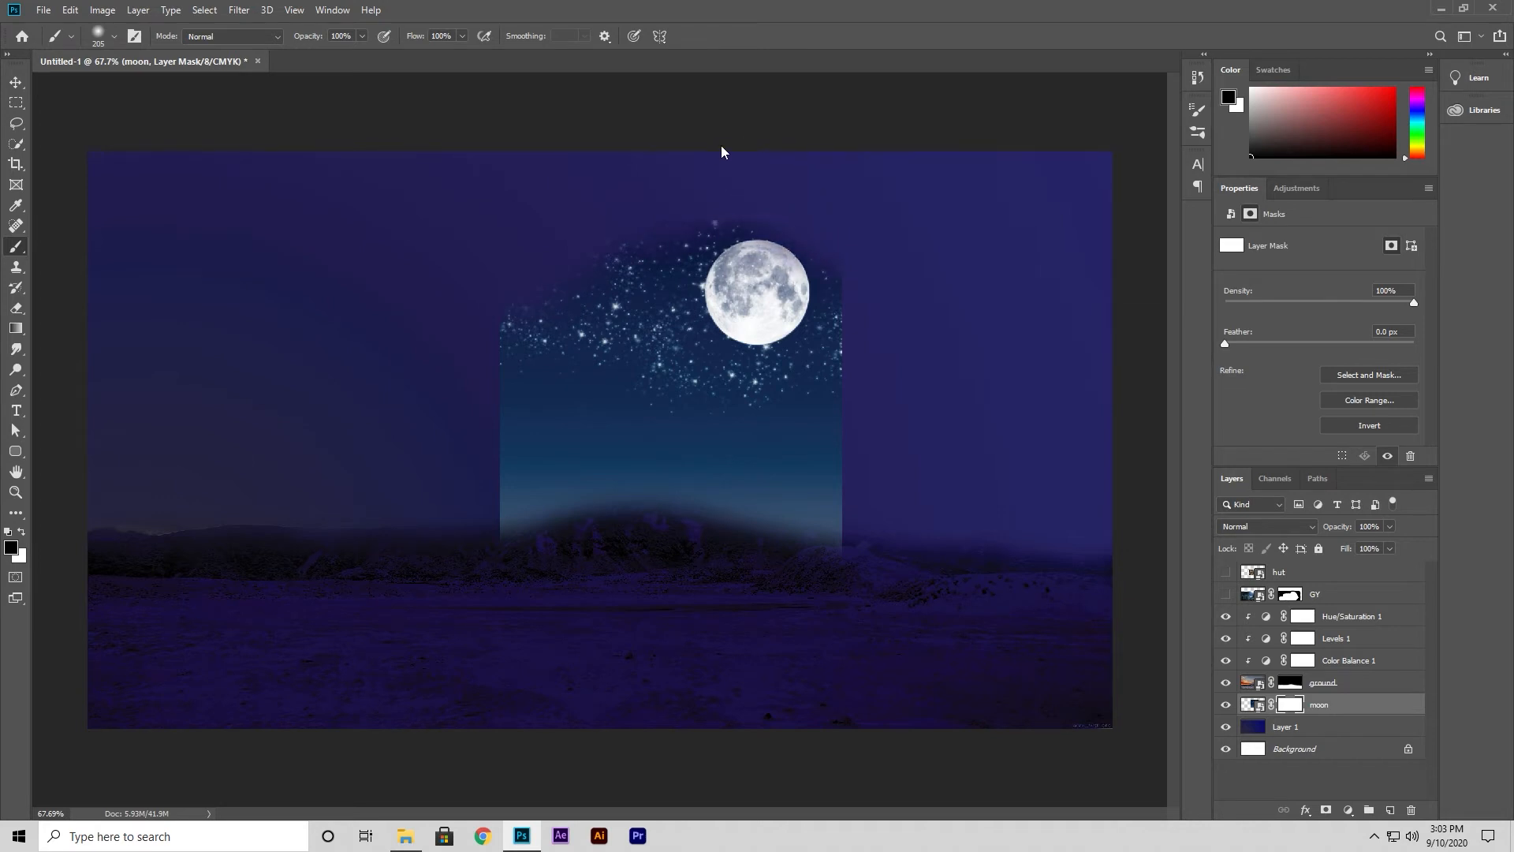
pyautogui.moveTo(589, 168)
pyautogui.mouseDown()
pyautogui.moveTo(428, 326)
pyautogui.moveTo(494, 285)
pyautogui.moveTo(443, 516)
pyautogui.moveTo(395, 588)
pyautogui.moveTo(758, 506)
pyautogui.moveTo(434, 467)
pyautogui.moveTo(373, 430)
pyautogui.moveTo(454, 342)
pyautogui.mouseUp()
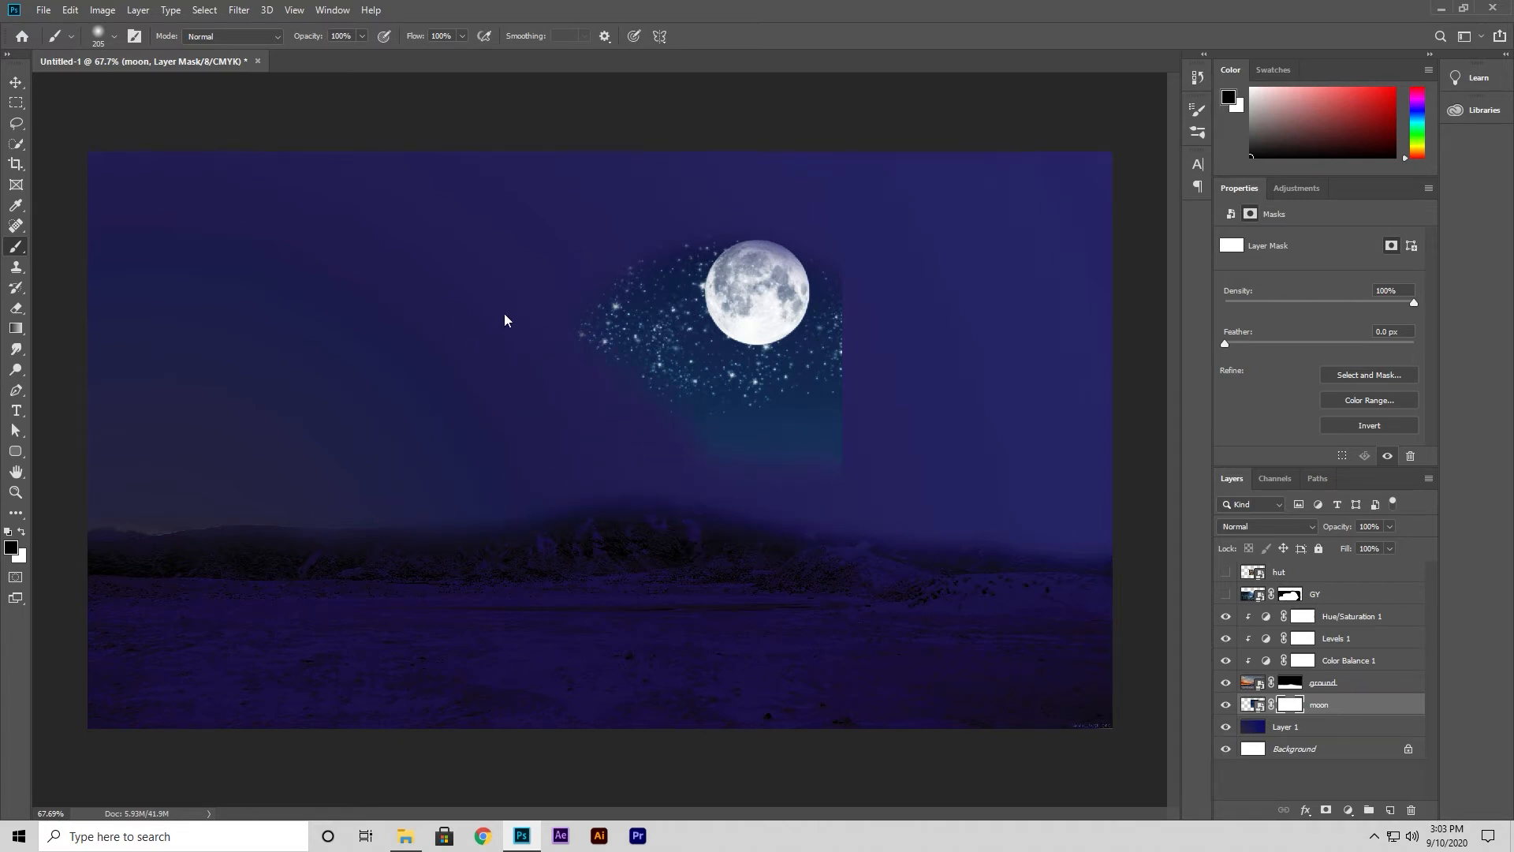
pyautogui.moveTo(544, 323)
pyautogui.mouseDown()
pyautogui.moveTo(841, 372)
pyautogui.moveTo(804, 358)
pyautogui.moveTo(831, 262)
pyautogui.mouseUp()
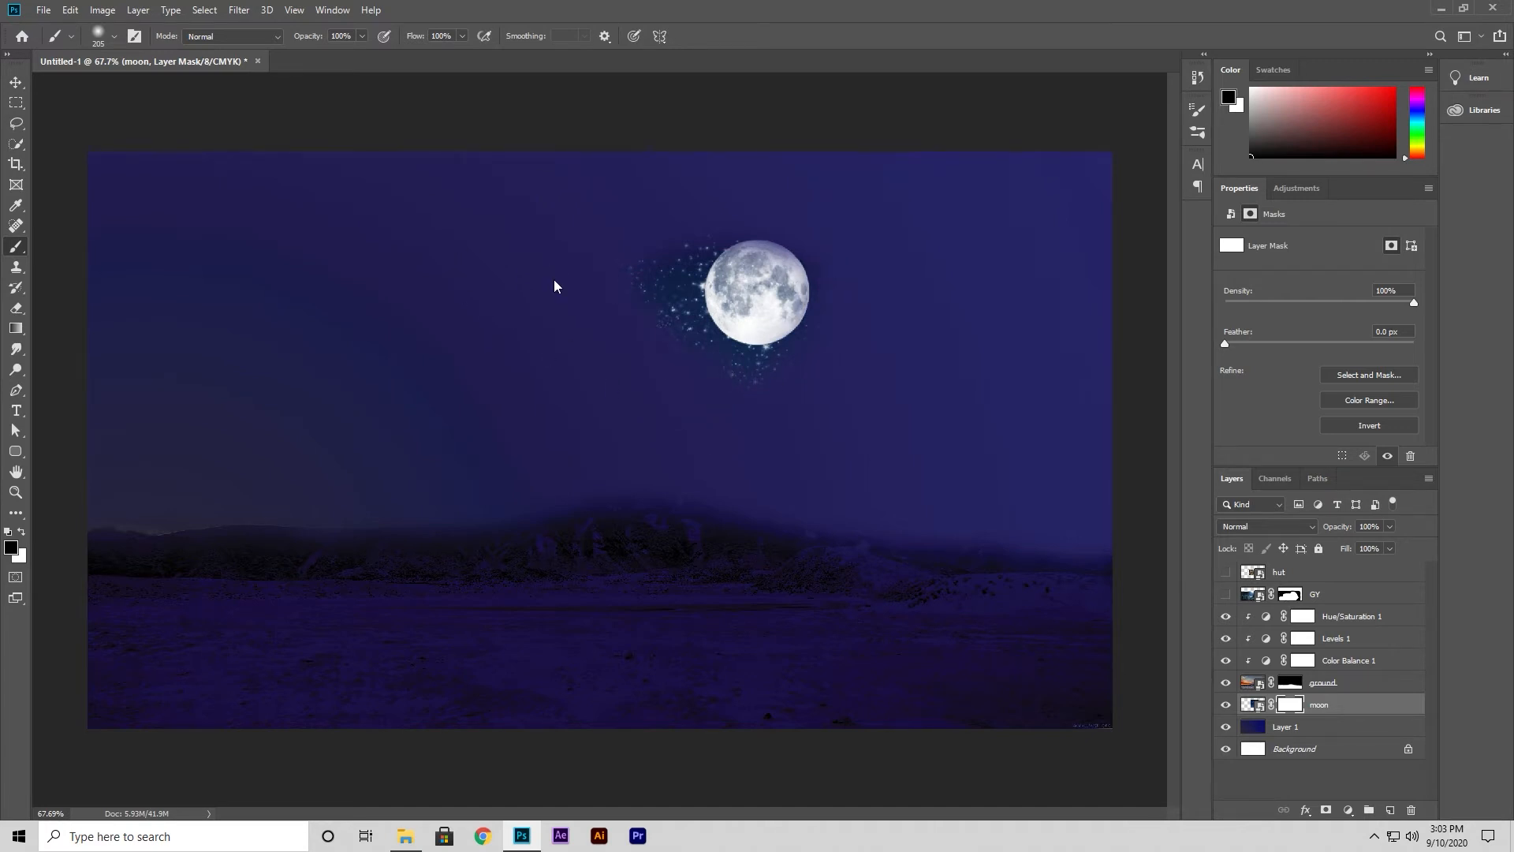
pyautogui.moveTo(634, 334); pyautogui.dragTo(720, 385)
# Move the moon to the upper-left corner of the canvas and flip it horizontally.
pyautogui.click(16, 82)
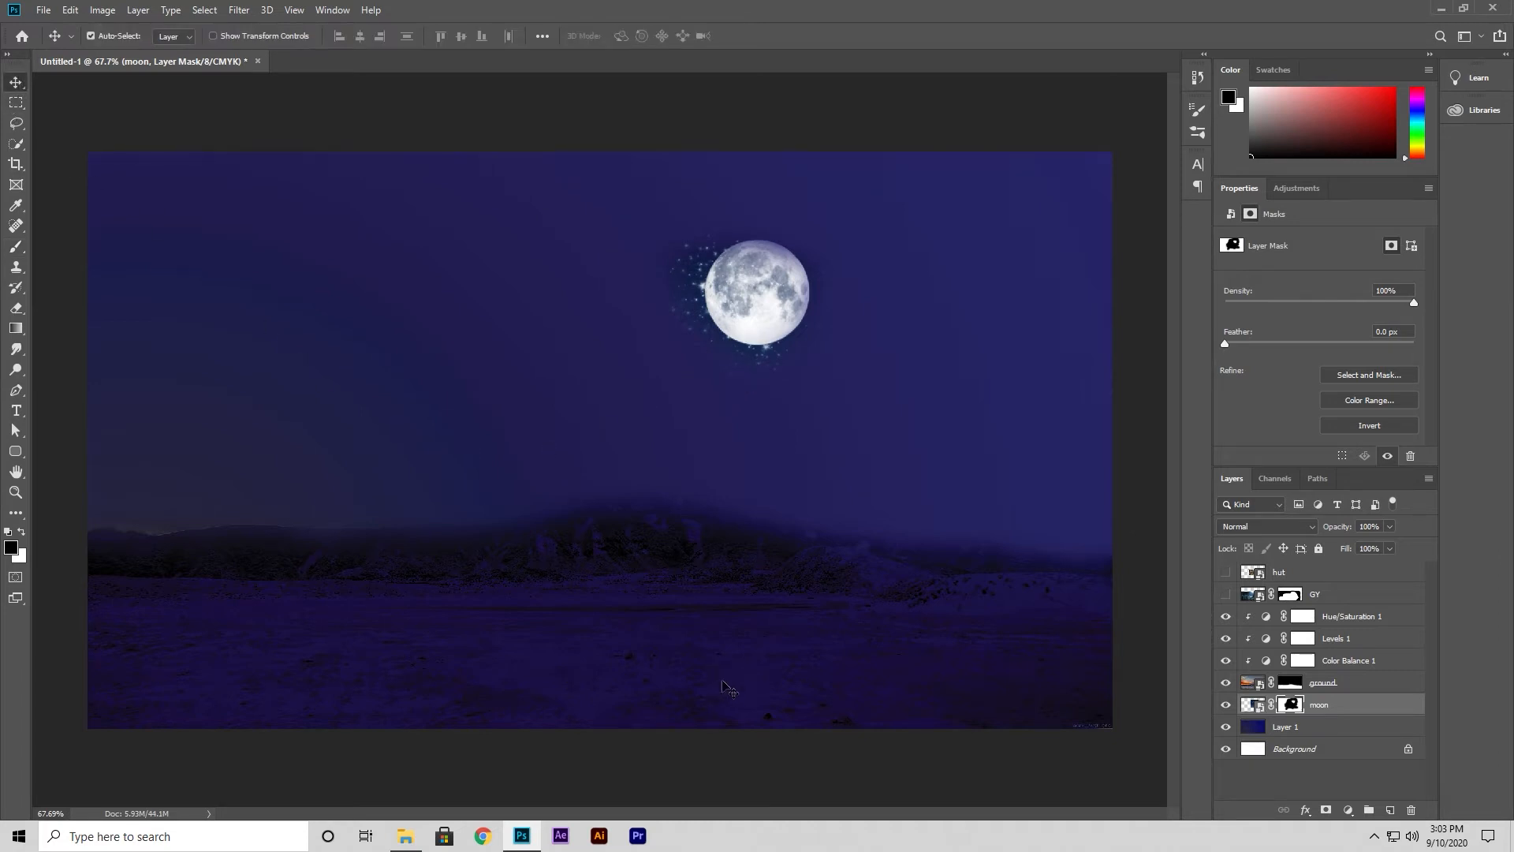
pyautogui.hotkey('ctrl', 't')
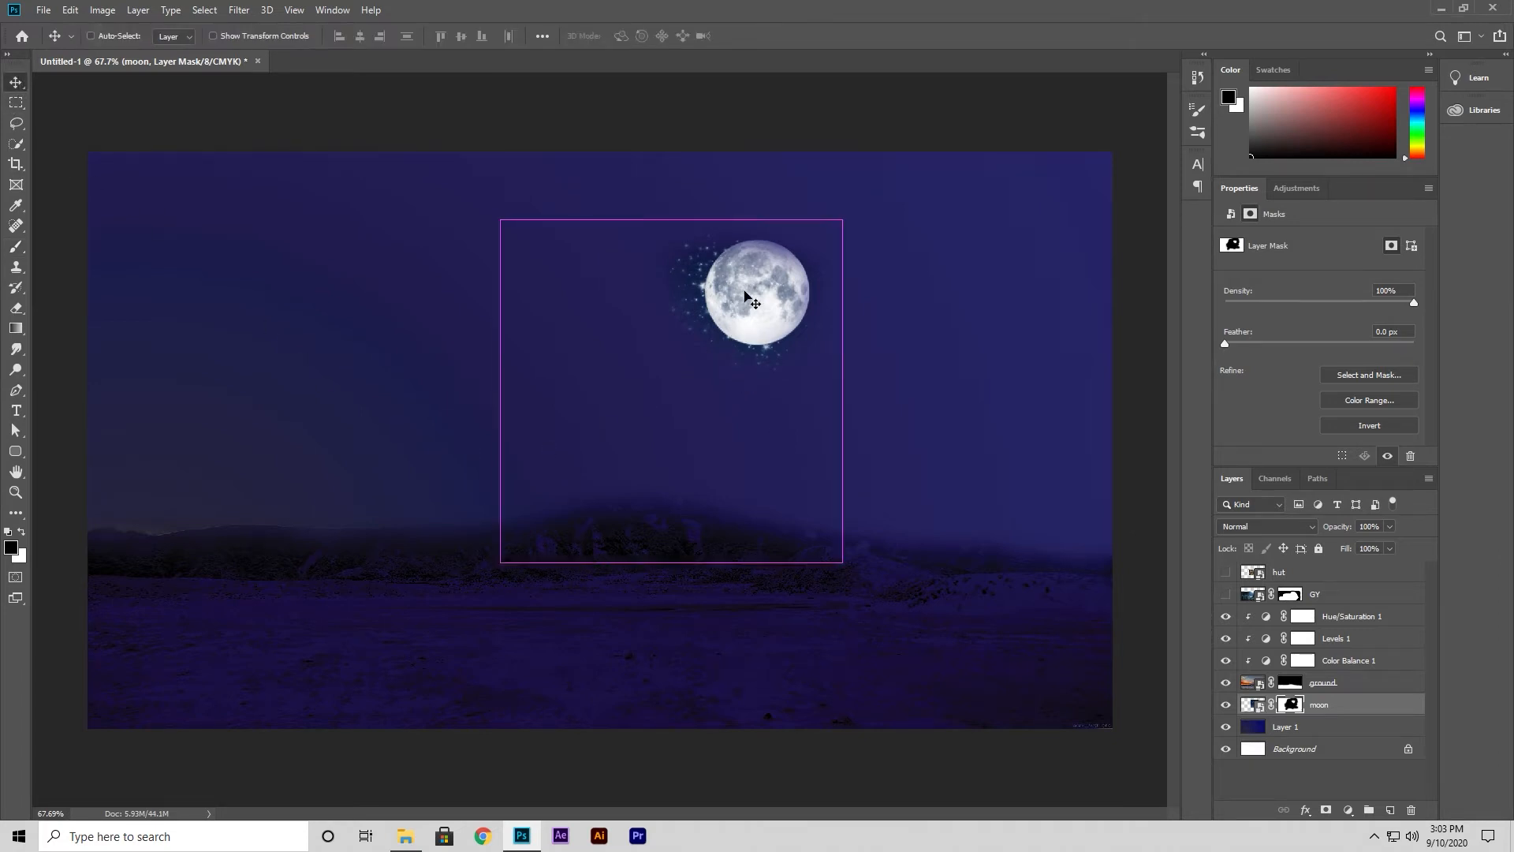
pyautogui.moveTo(686, 299); pyautogui.dragTo(128, 256)
pyautogui.rightClick(204, 290)
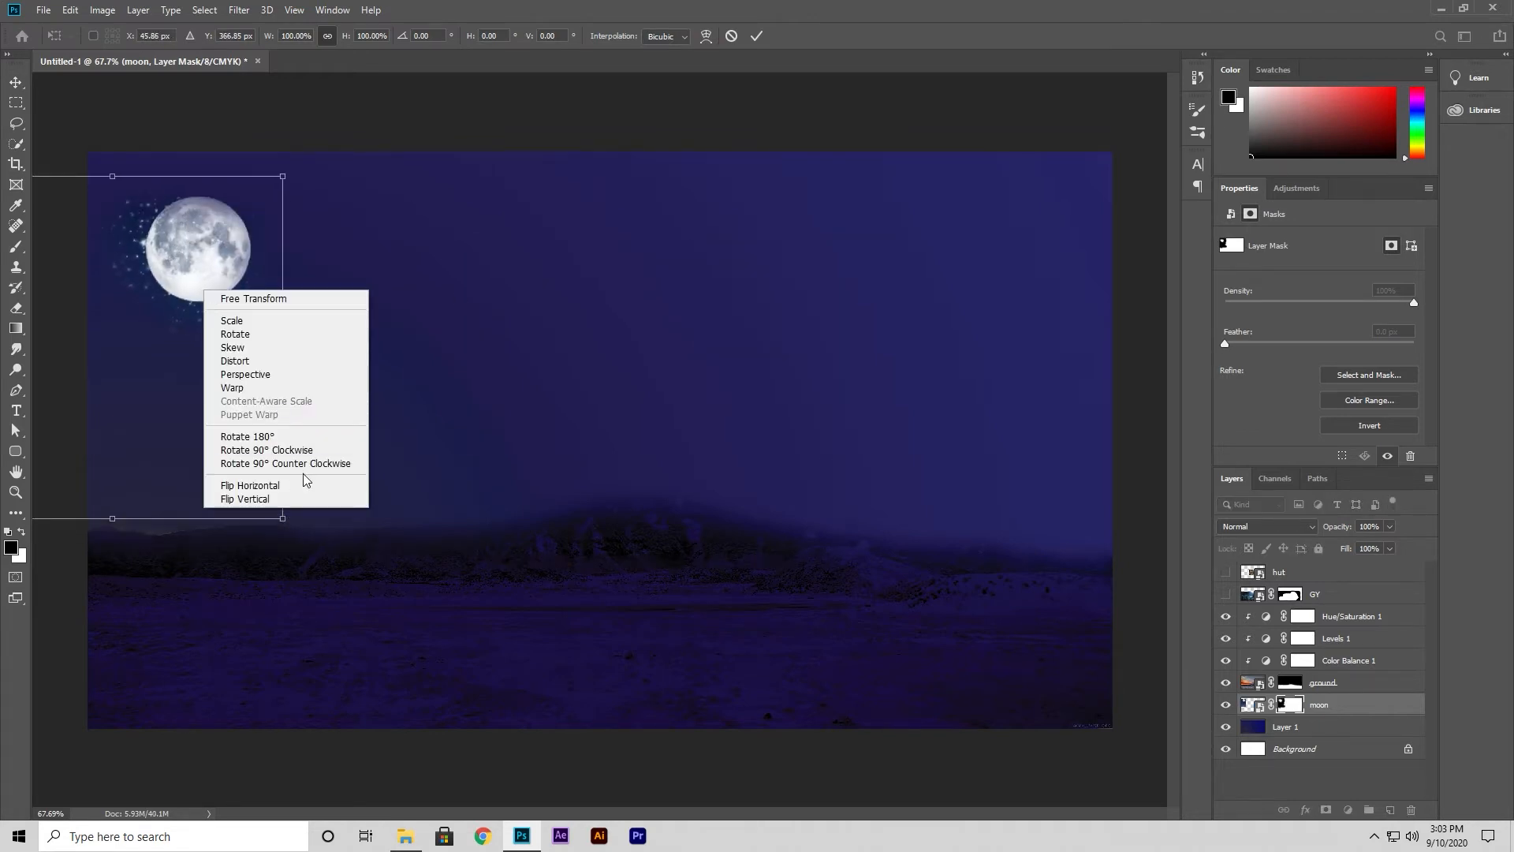
pyautogui.click(310, 487)
pyautogui.moveTo(174, 354); pyautogui.dragTo(320, 329)
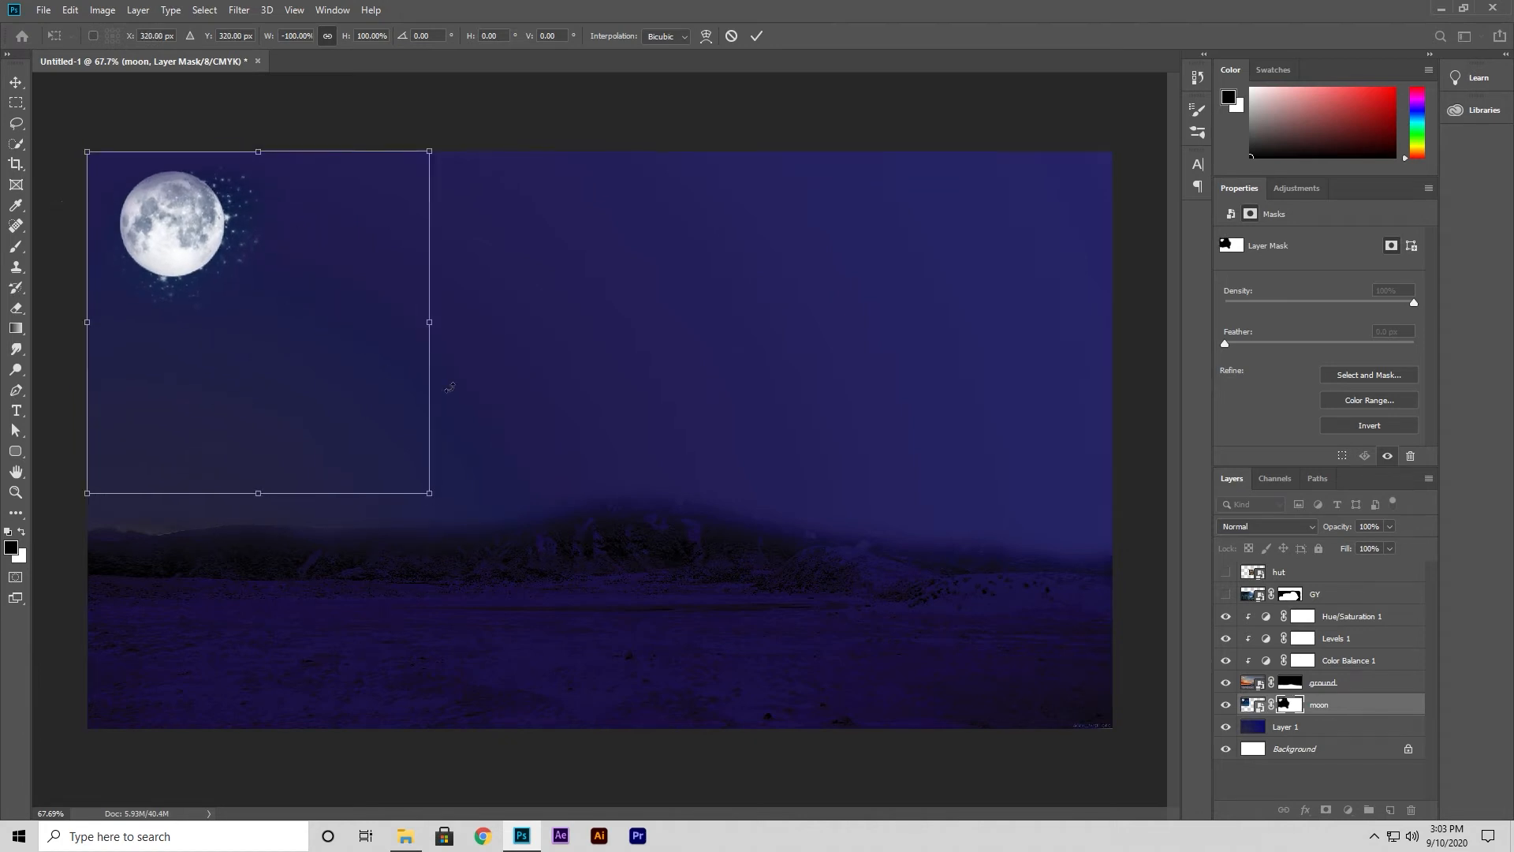
pyautogui.click(756, 35)
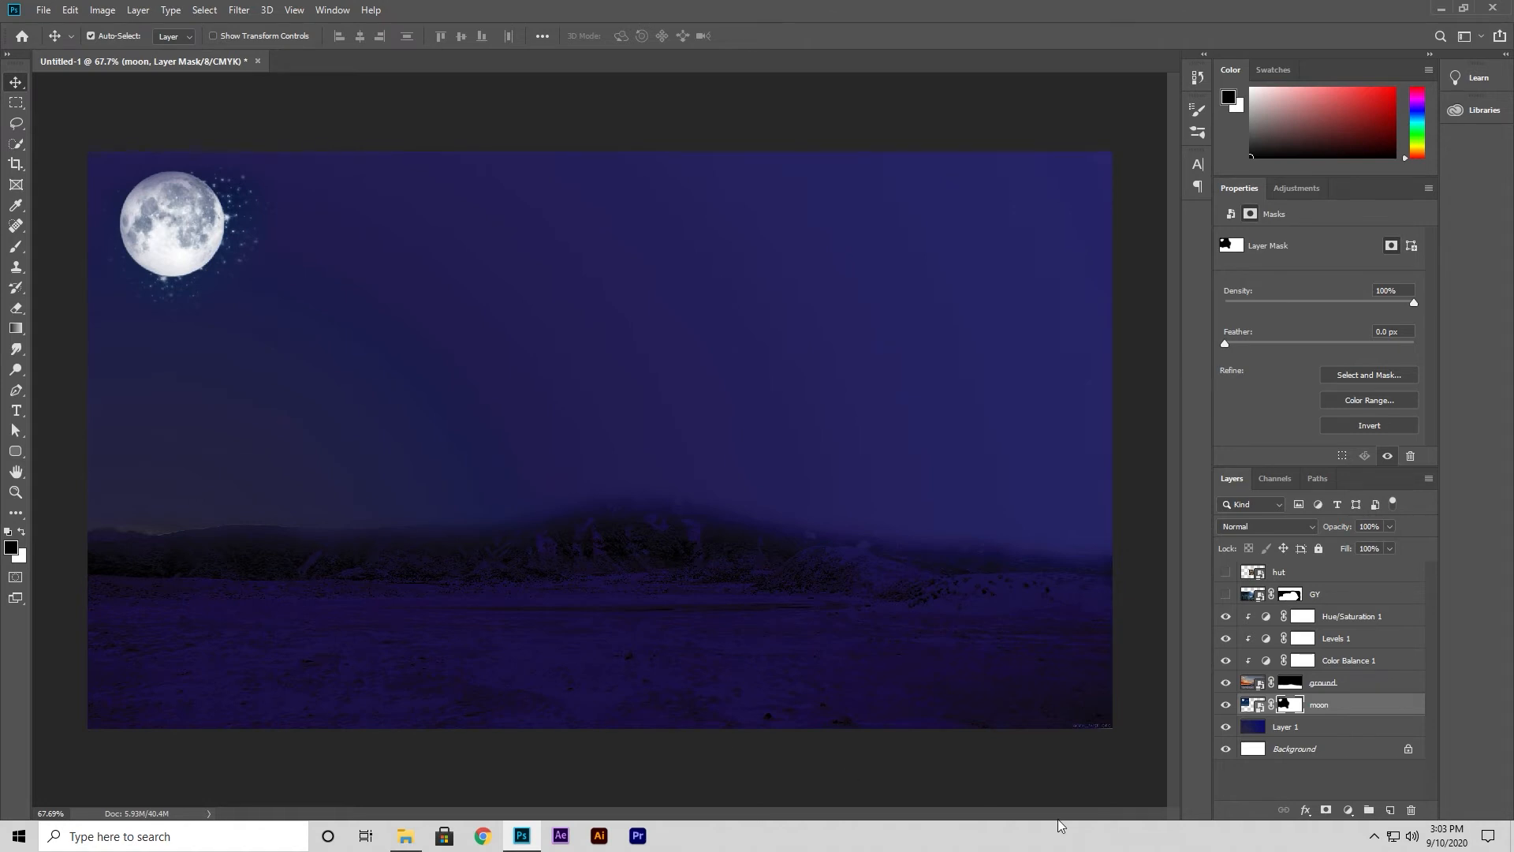
# Show the GY graveyard layer and shift it right and slightly down until its tree meets the canvas's right edge.
pyautogui.click(1224, 595)
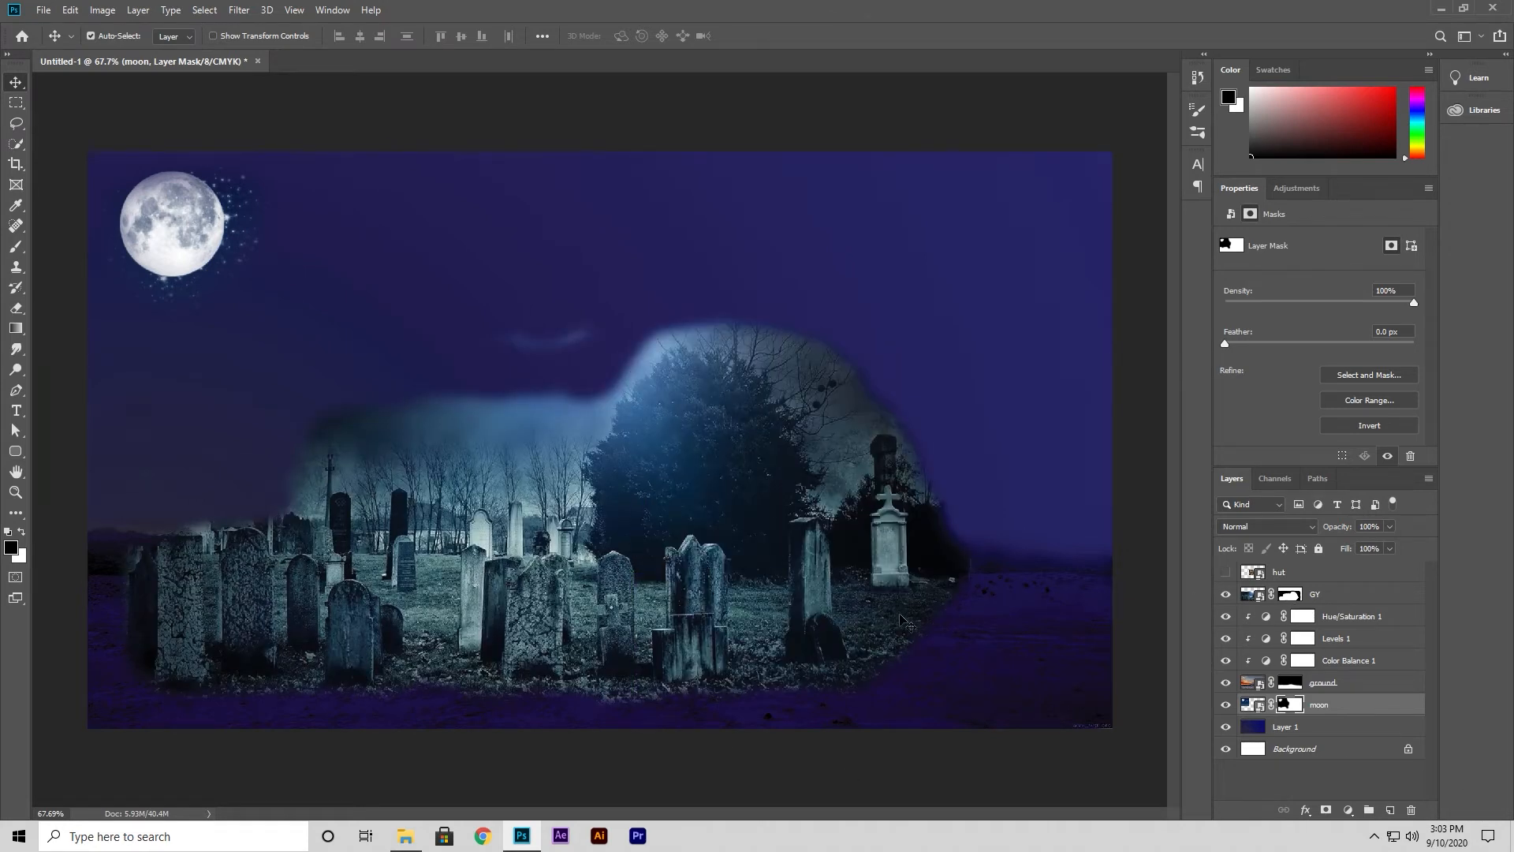
pyautogui.click(1341, 604)
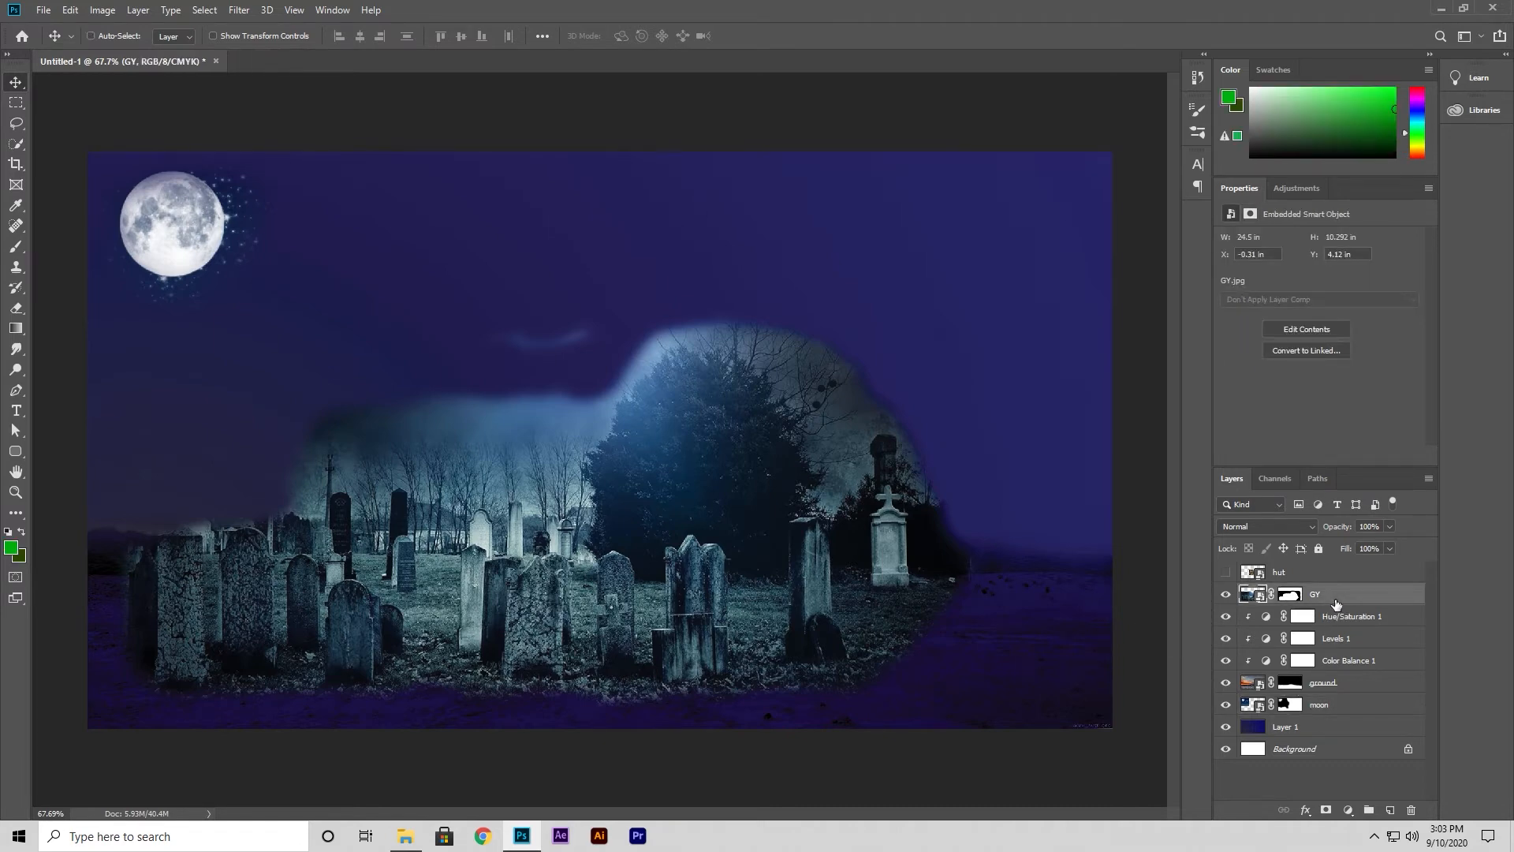
pyautogui.hotkey('ctrl', 't')
pyautogui.moveTo(710, 545); pyautogui.dragTo(919, 560)
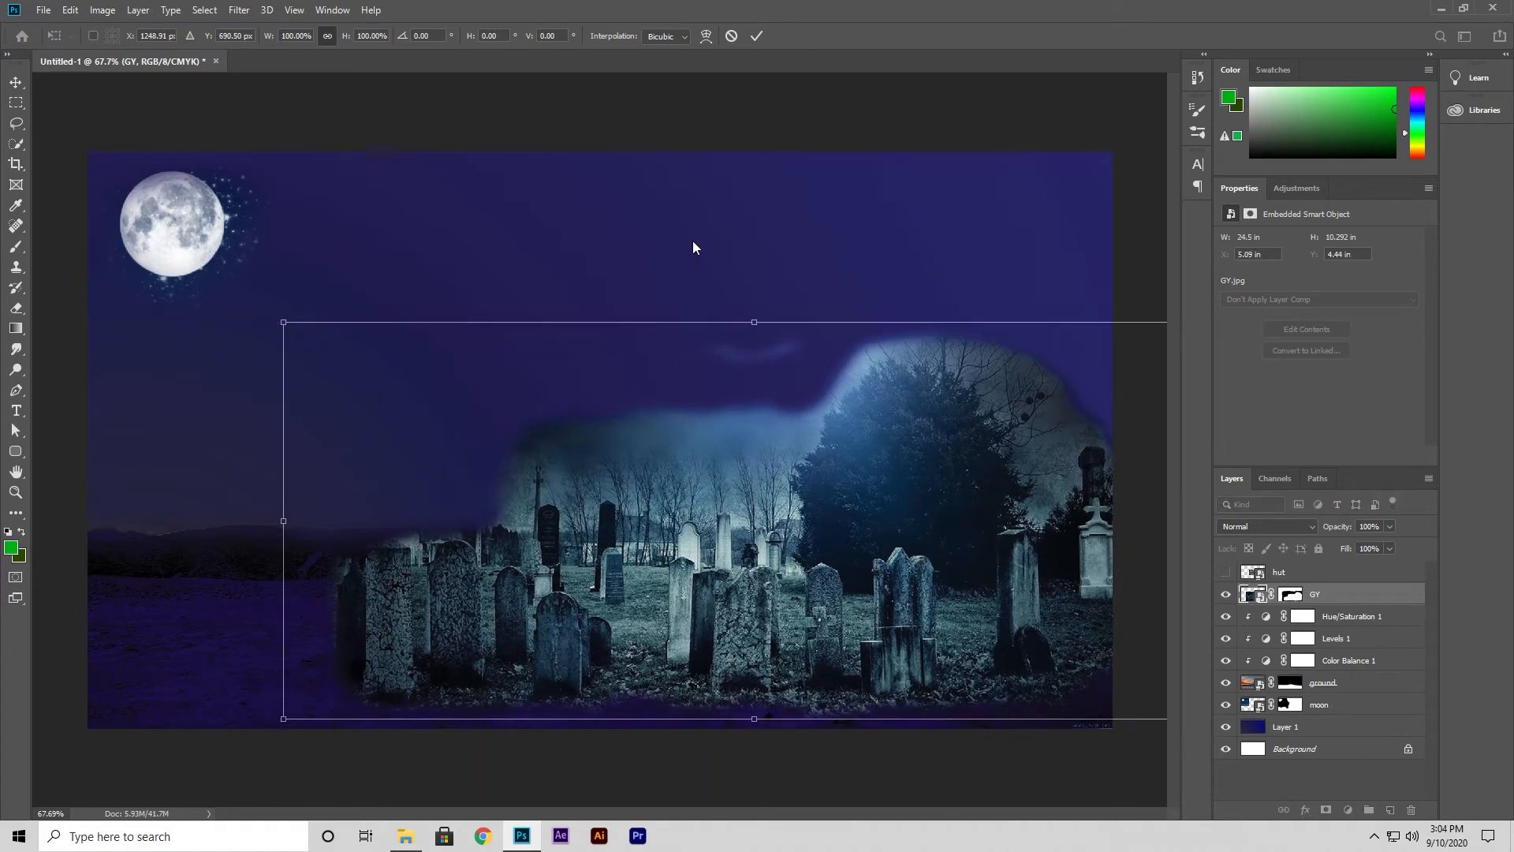
pyautogui.click(757, 37)
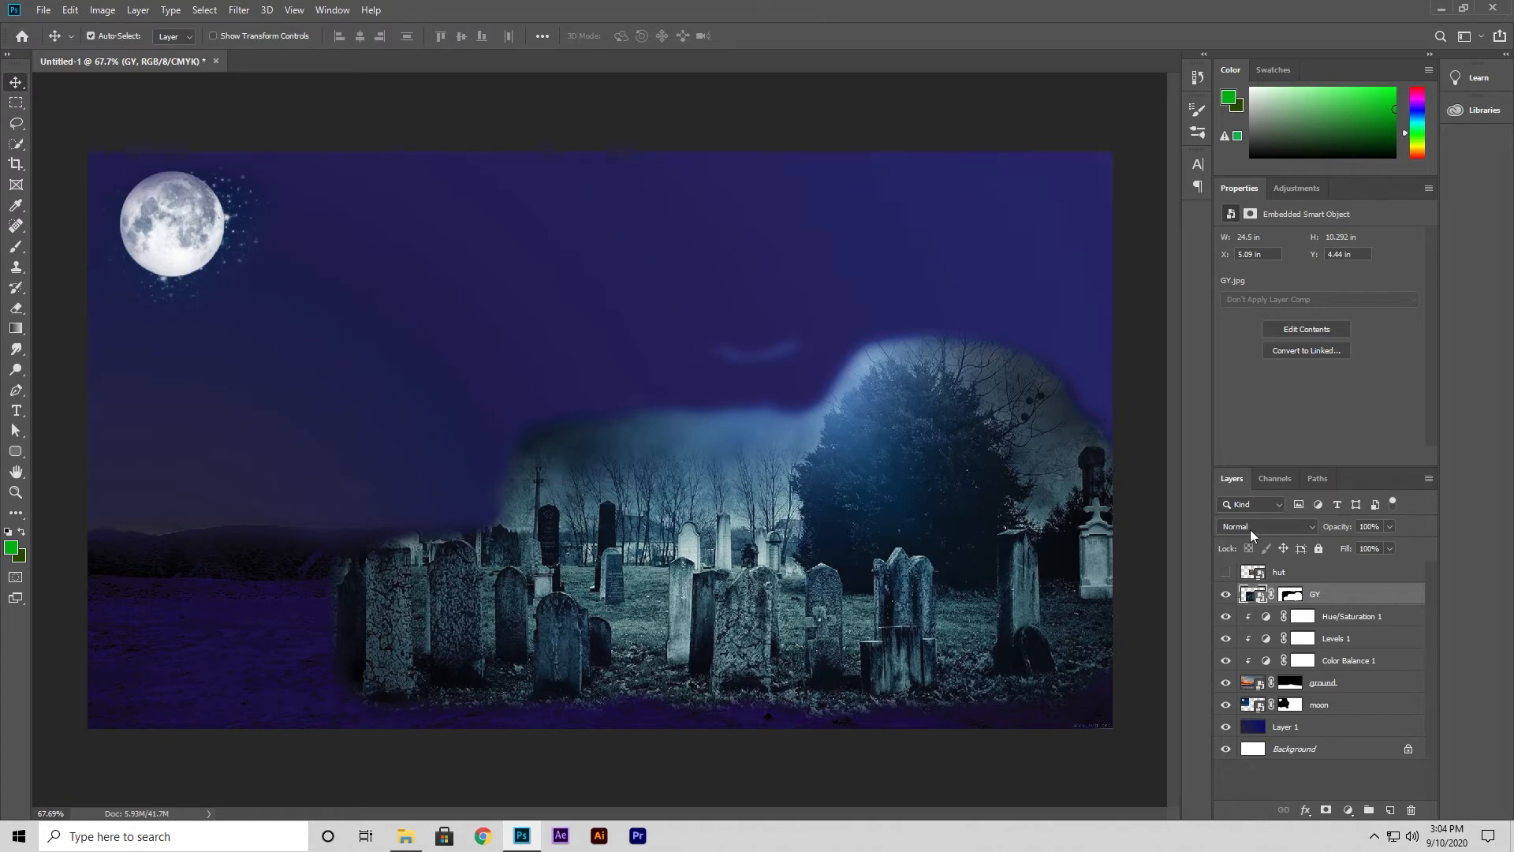
# Preview other blend modes on the graveyard layer and keep Normal.
pyautogui.click(1308, 530)
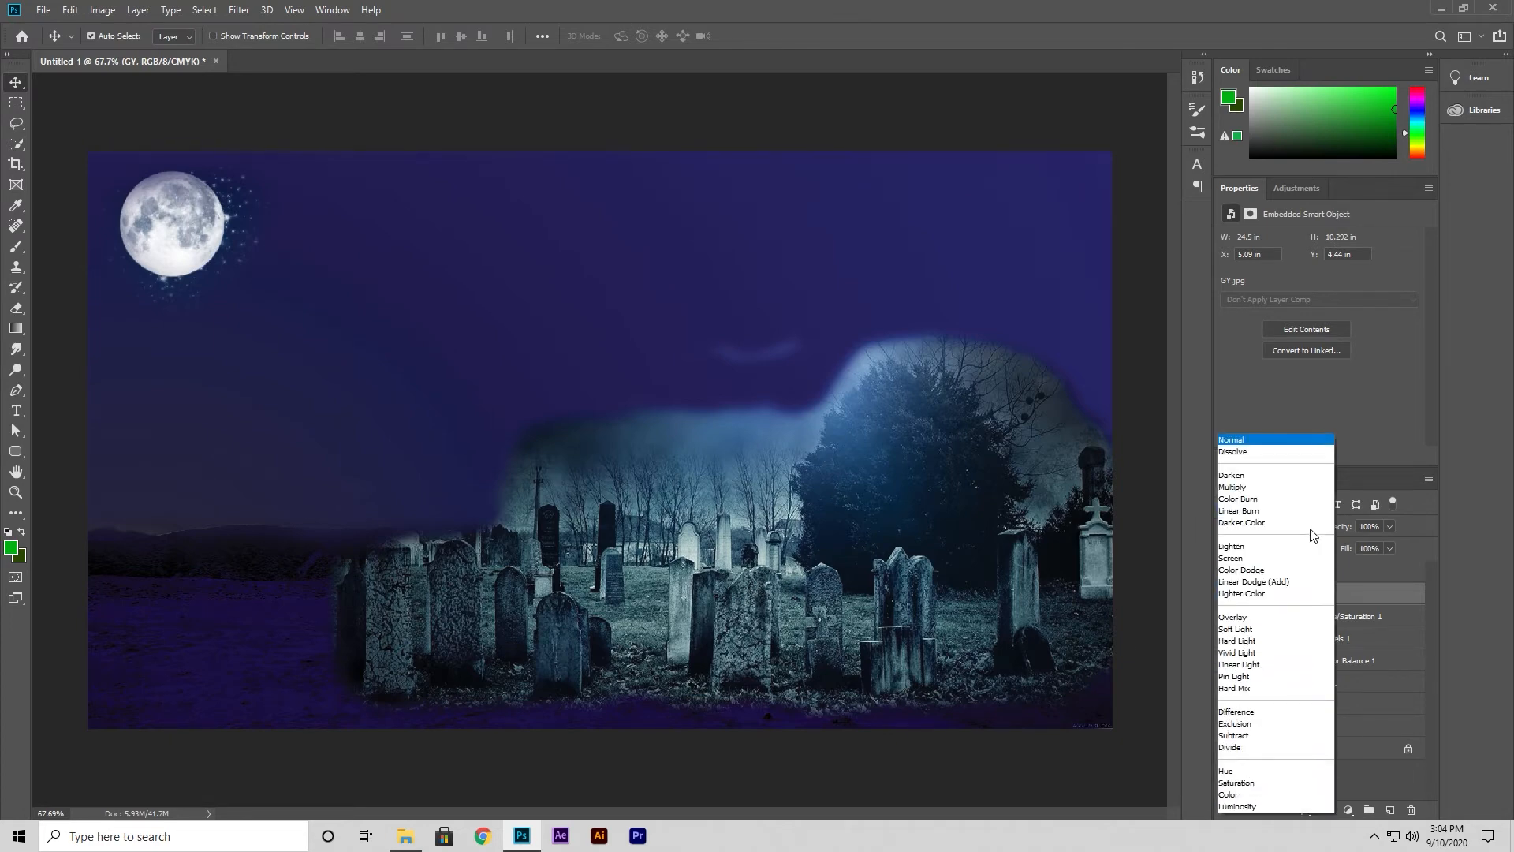
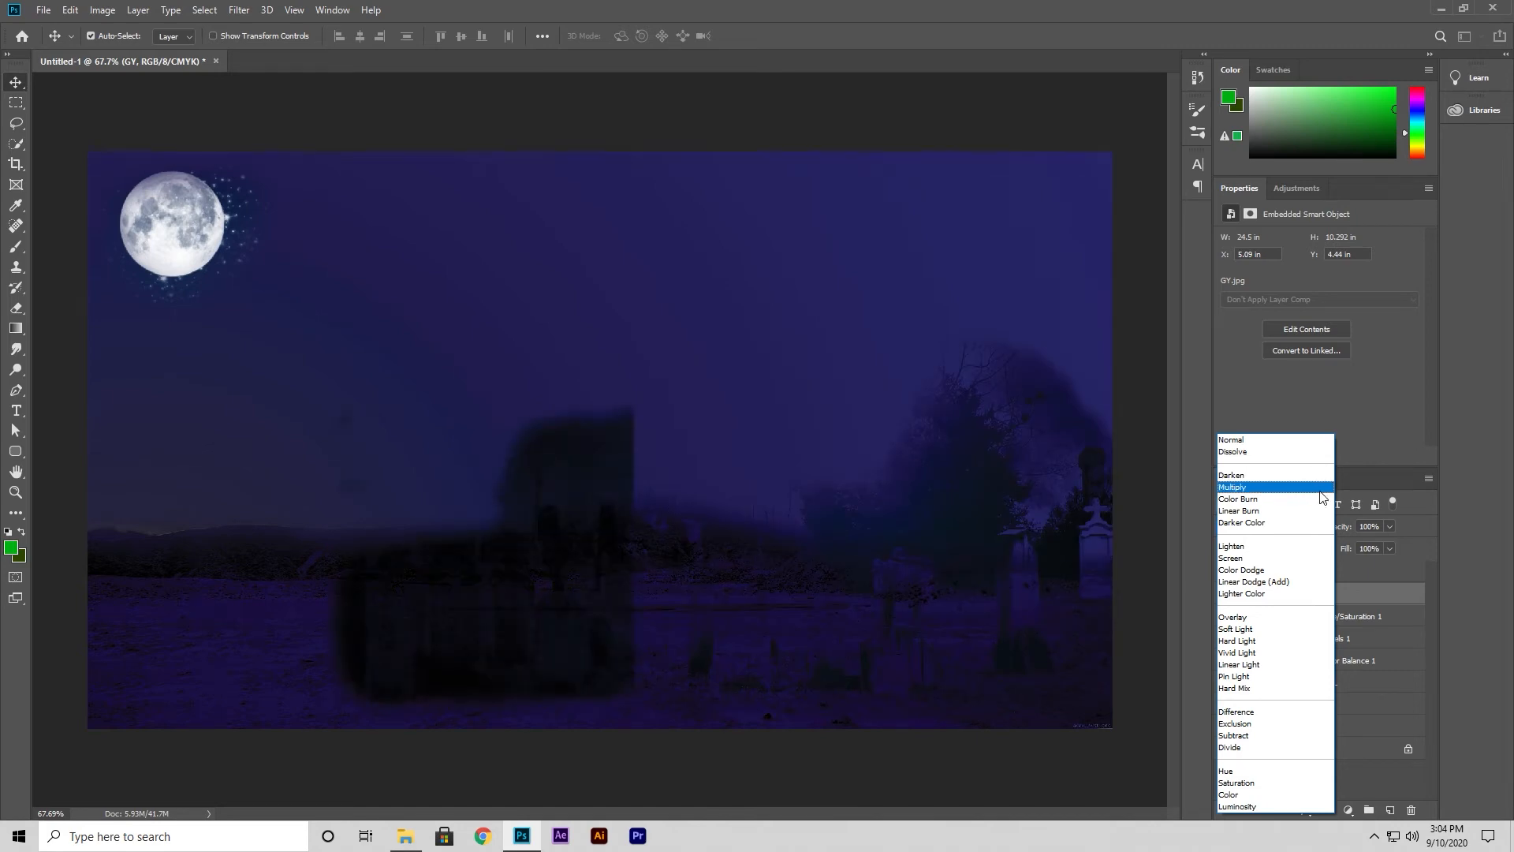
pyautogui.click(1474, 565)
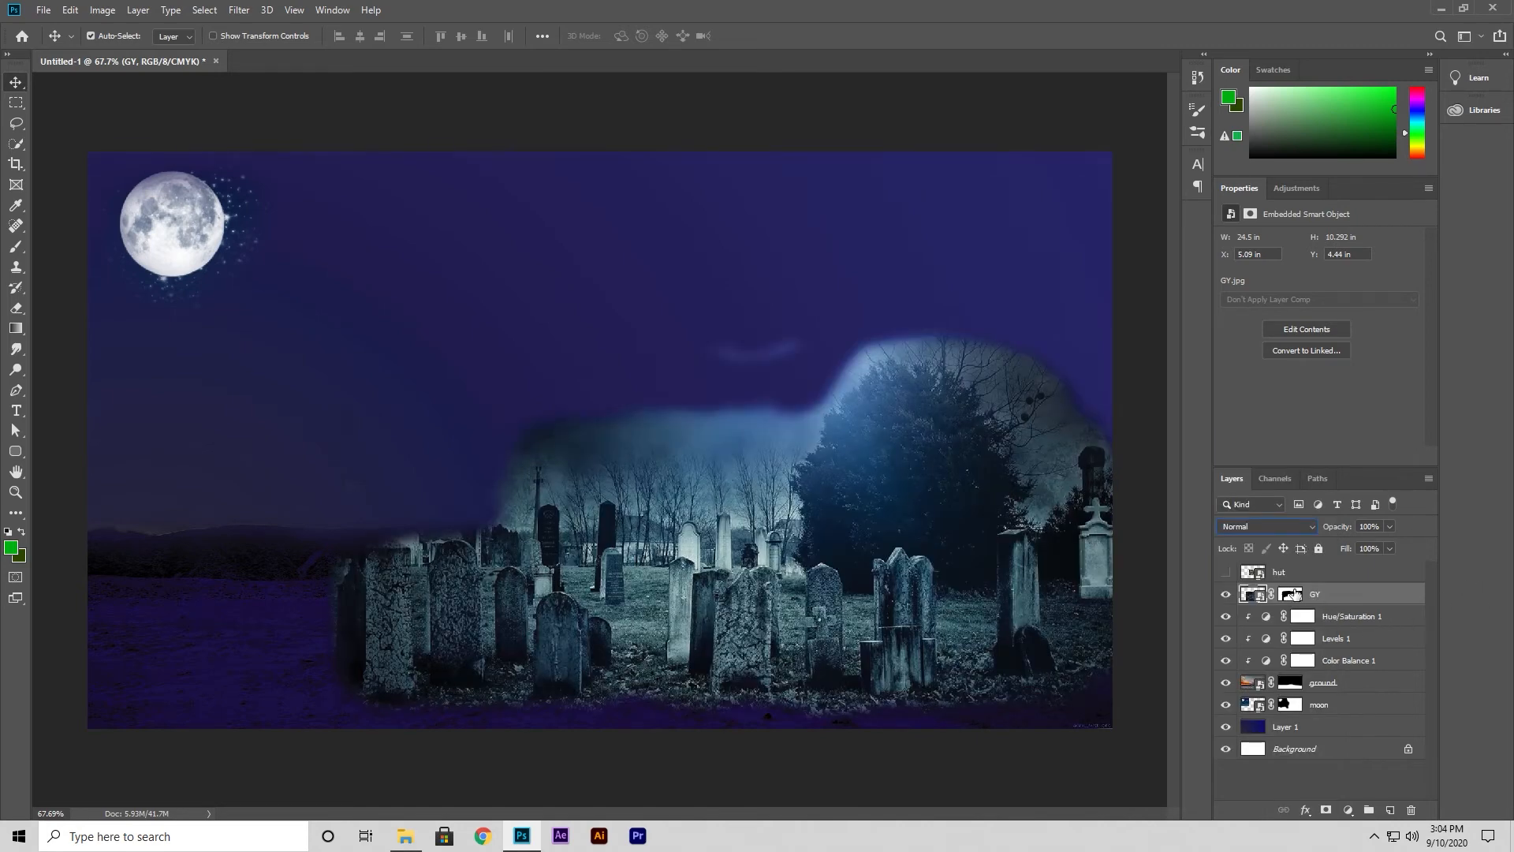
# Display the graveyard layer's mask on its own and paint black over its grey gaps and outward past the upper and left edges.
pyautogui.click(1291, 595)
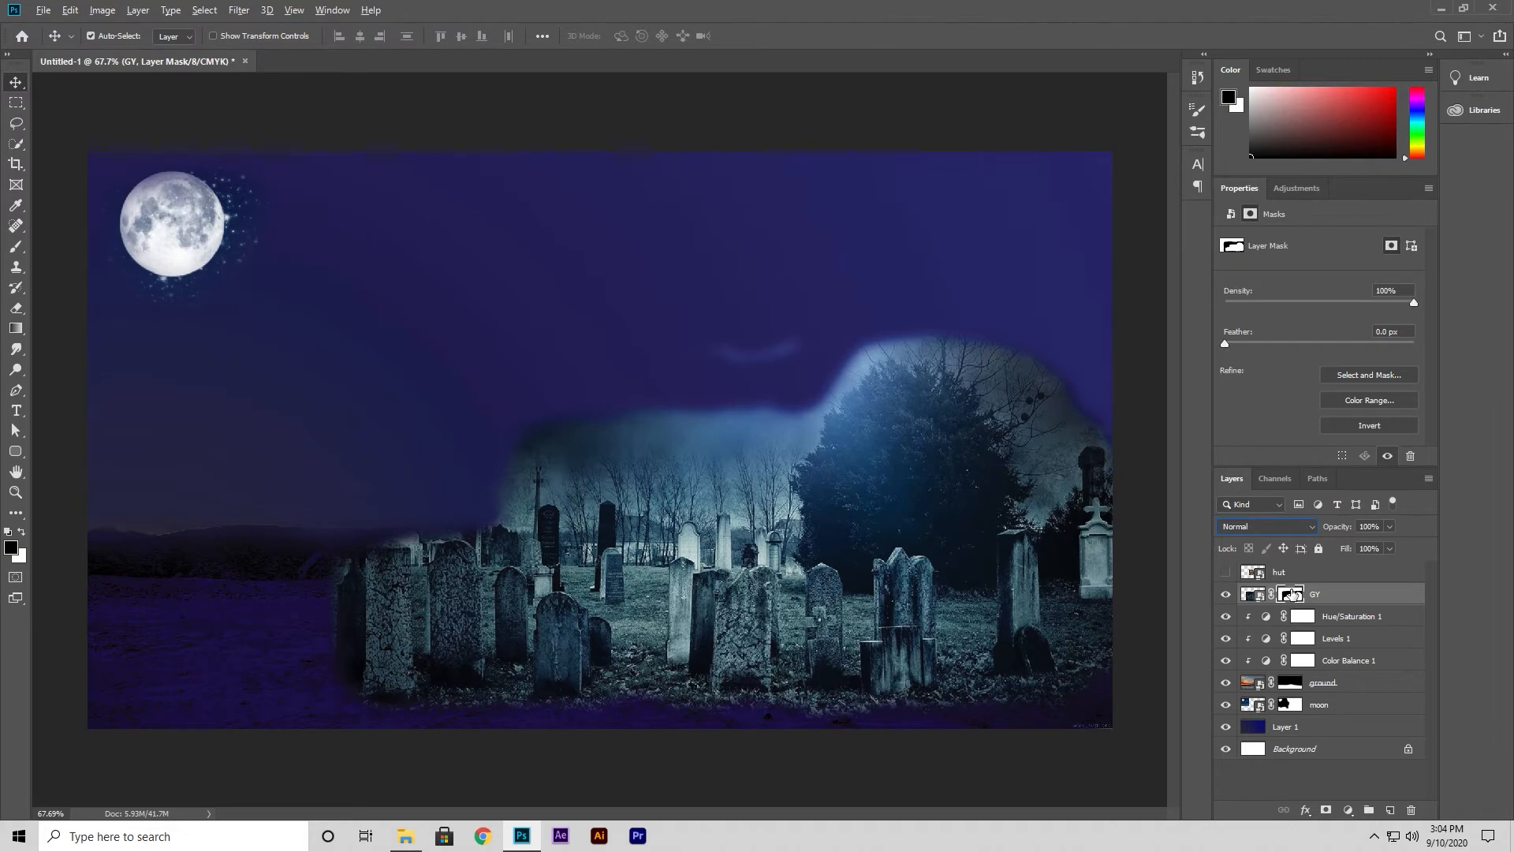
pyautogui.keyDown('alt'); pyautogui.click(1291, 595); pyautogui.keyUp('alt')
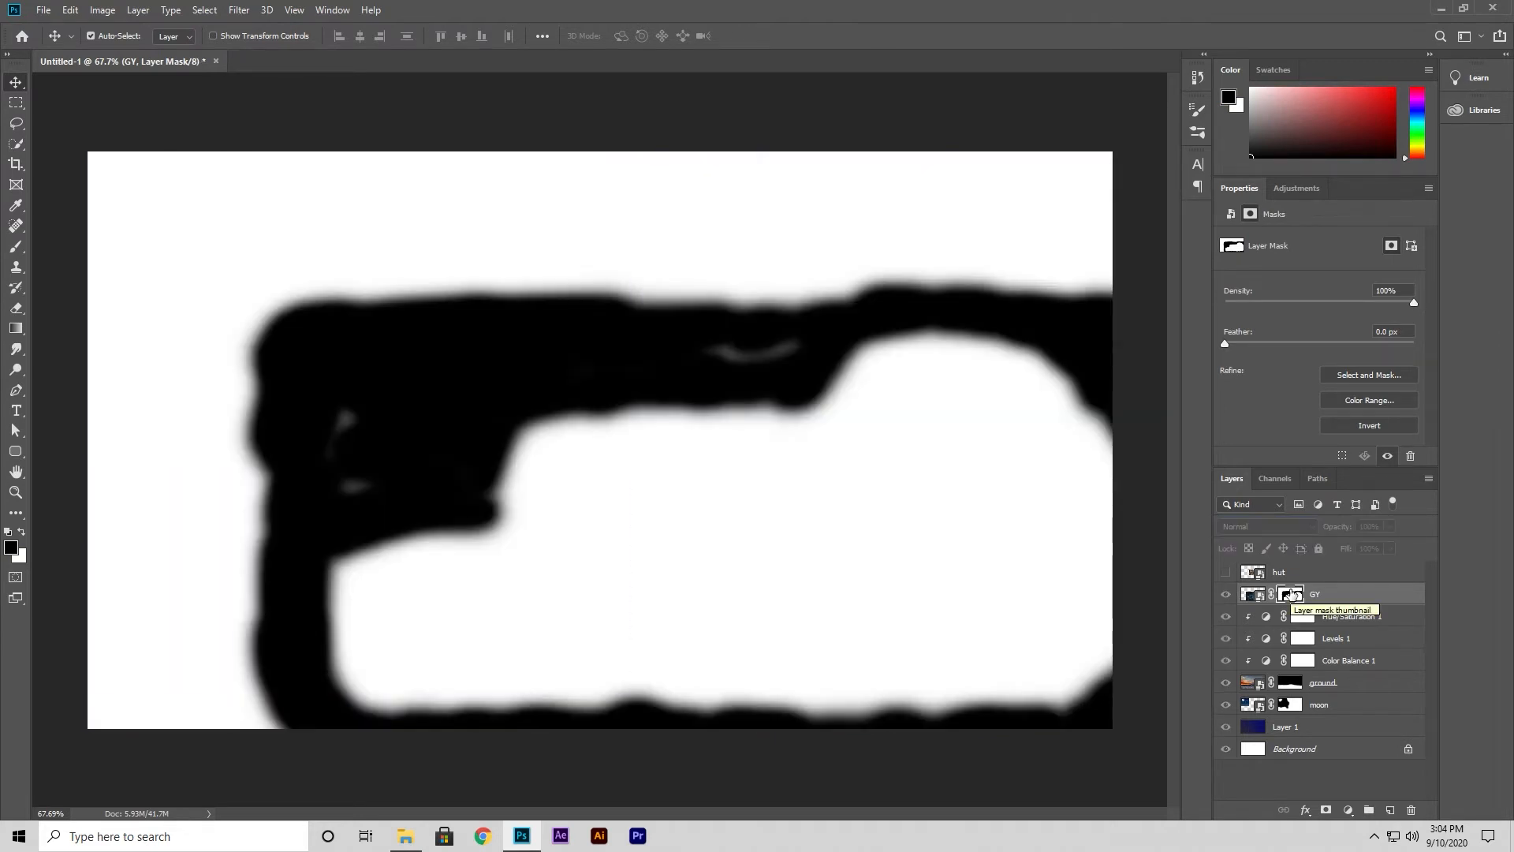
pyautogui.click(16, 248)
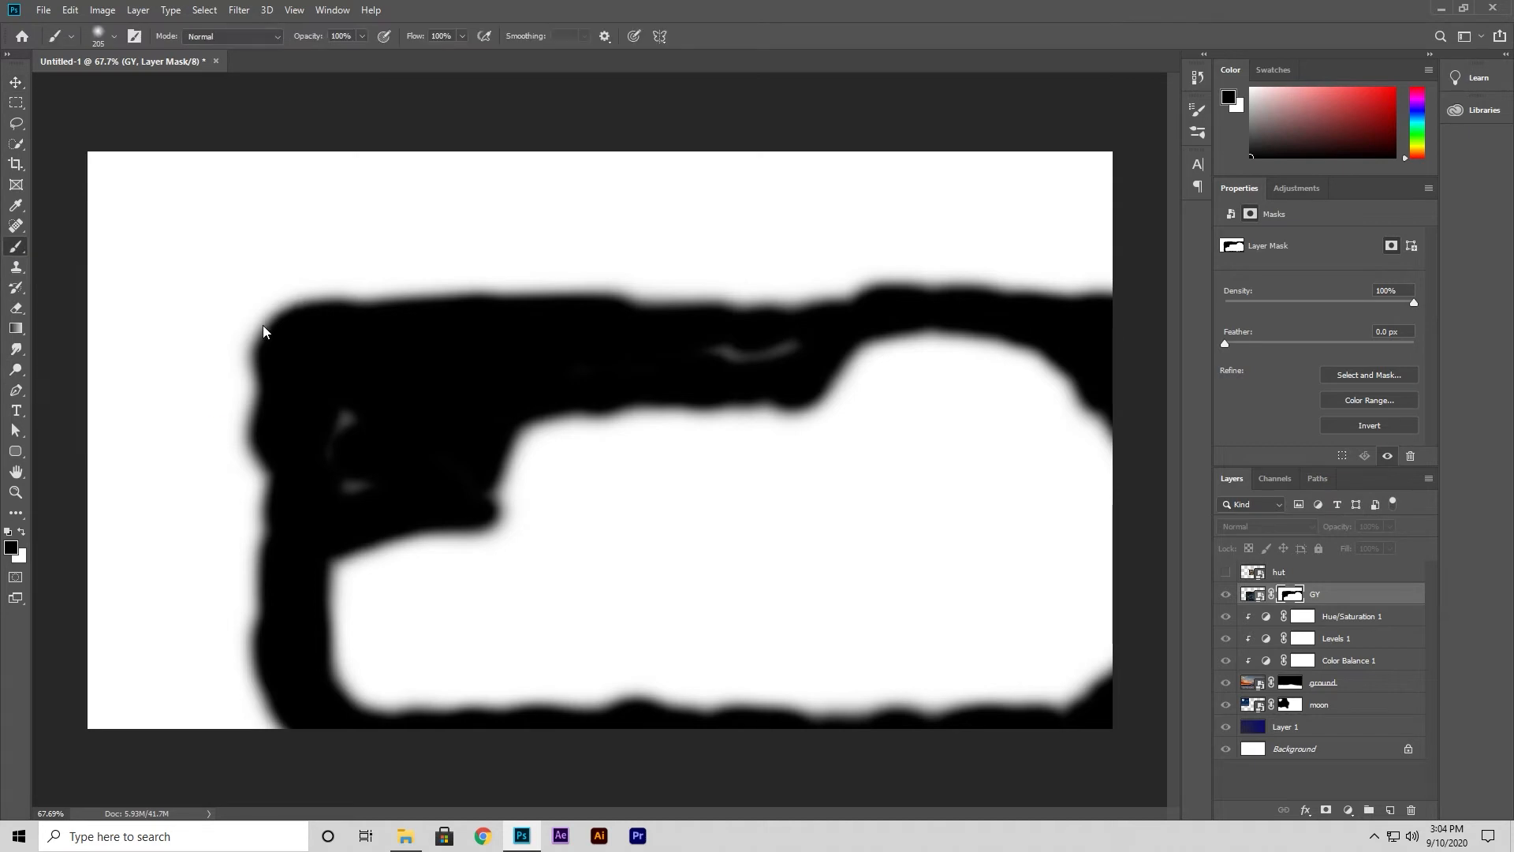
pyautogui.moveTo(285, 358)
pyautogui.mouseDown()
pyautogui.moveTo(268, 422)
pyautogui.moveTo(309, 398)
pyautogui.moveTo(304, 442)
pyautogui.mouseUp()
pyautogui.moveTo(520, 317)
pyautogui.mouseDown()
pyautogui.moveTo(820, 292)
pyautogui.moveTo(724, 280)
pyautogui.moveTo(800, 272)
pyautogui.moveTo(734, 264)
pyautogui.moveTo(488, 260)
pyautogui.moveTo(594, 266)
pyautogui.moveTo(382, 258)
pyautogui.moveTo(270, 282)
pyautogui.moveTo(237, 388)
pyautogui.moveTo(218, 398)
pyautogui.moveTo(225, 371)
pyautogui.moveTo(204, 497)
pyautogui.moveTo(330, 313)
pyautogui.mouseUp()
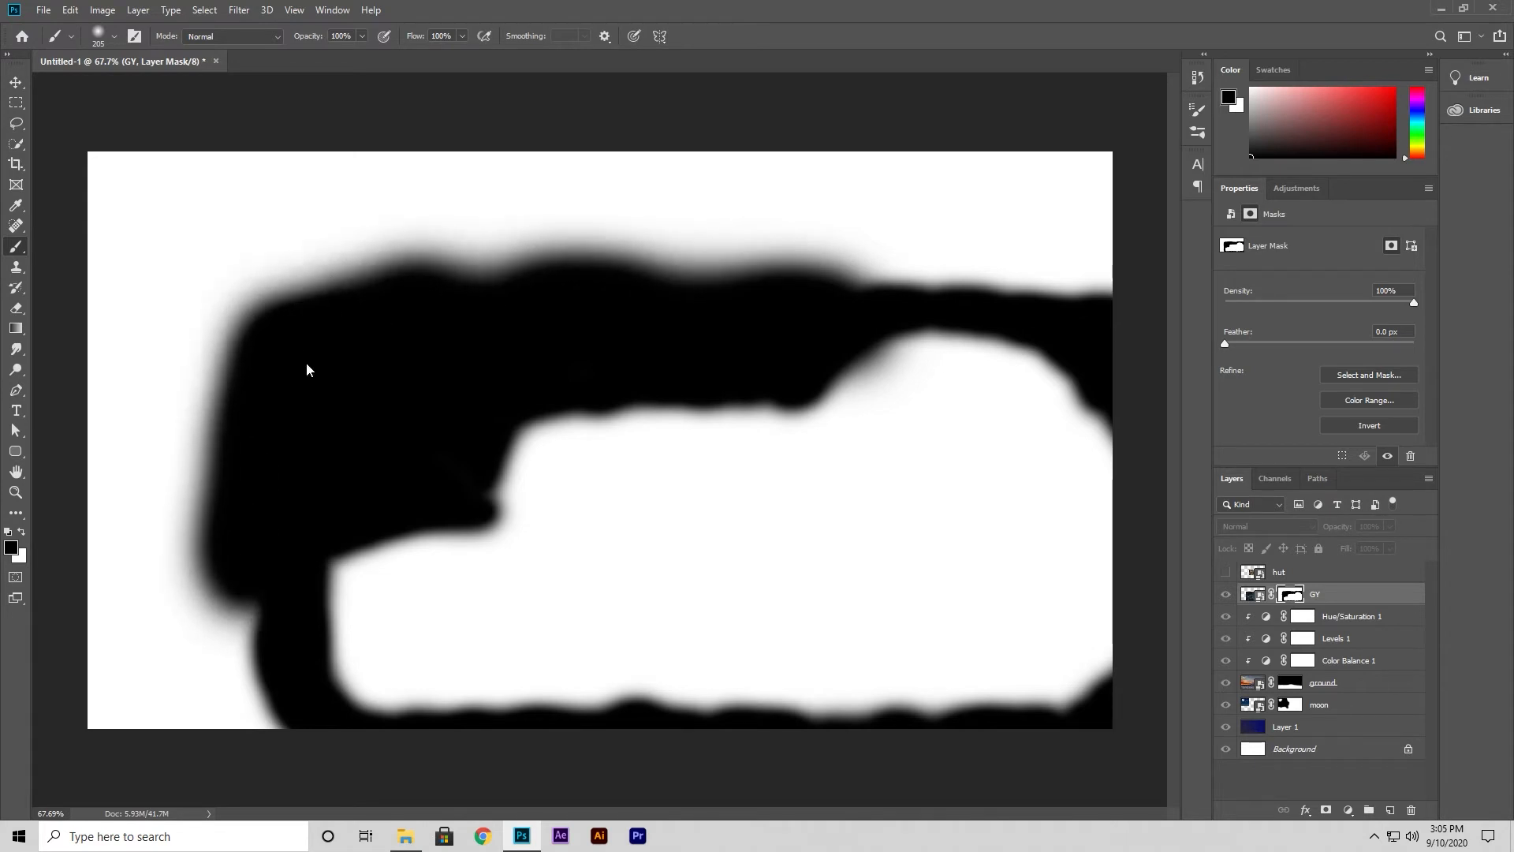
pyautogui.moveTo(495, 307)
pyautogui.mouseDown()
pyautogui.moveTo(761, 263)
pyautogui.moveTo(371, 256)
pyautogui.mouseUp()
pyautogui.moveTo(234, 513)
pyautogui.mouseDown()
pyautogui.moveTo(197, 533)
pyautogui.moveTo(219, 557)
pyautogui.moveTo(206, 632)
pyautogui.mouseUp()
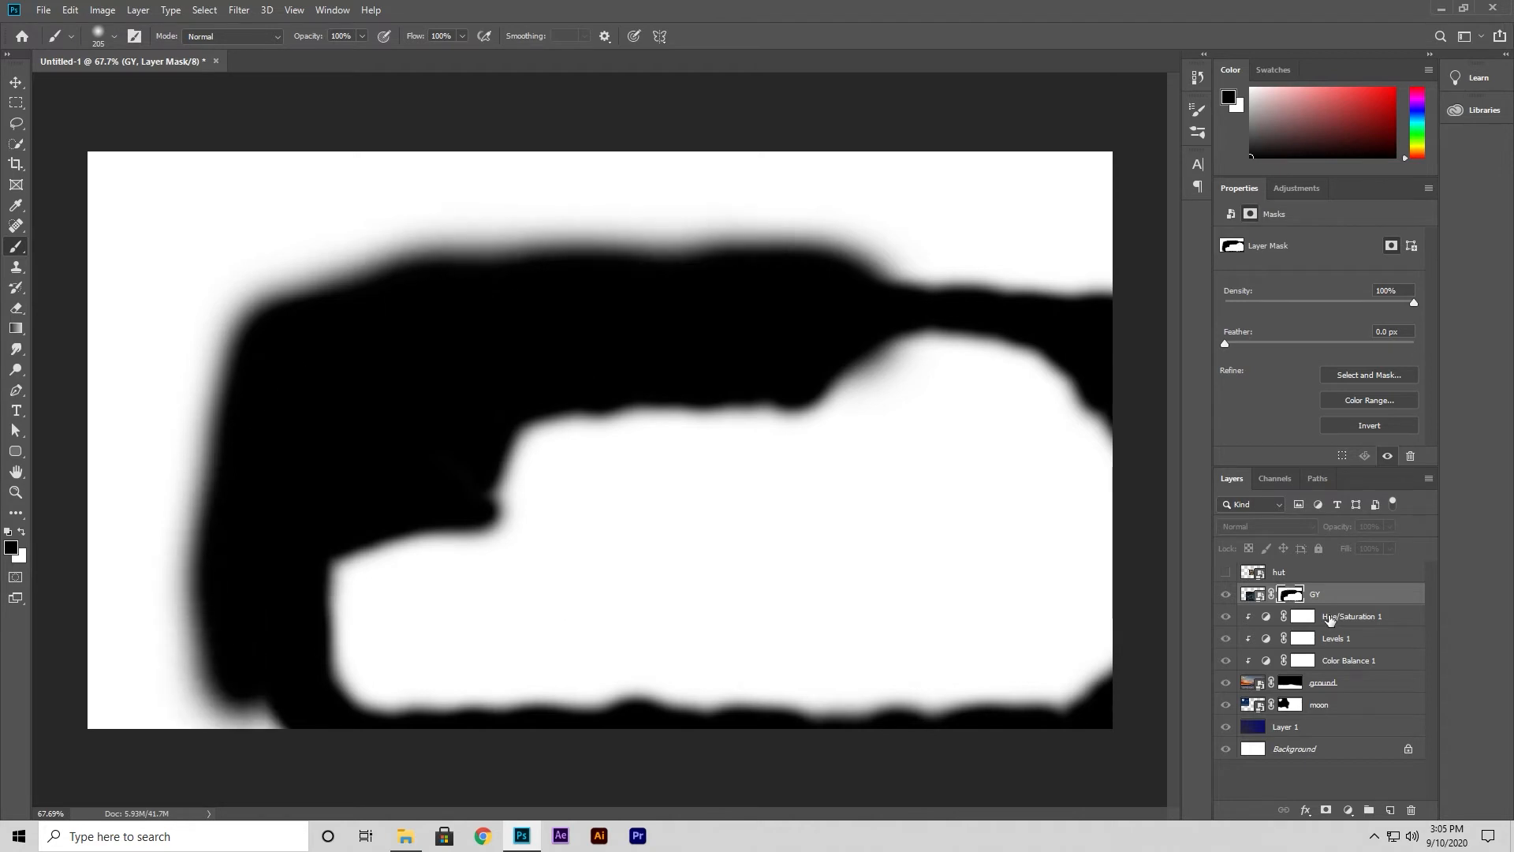
pyautogui.keyDown('alt'); pyautogui.click(1291, 597); pyautogui.keyUp('alt')
# Compare the graveyard with its mask disabled and enabled, and inspect the mask on its own again.
pyautogui.keyDown('shift'); pyautogui.click(1292, 602); pyautogui.keyUp('shift')
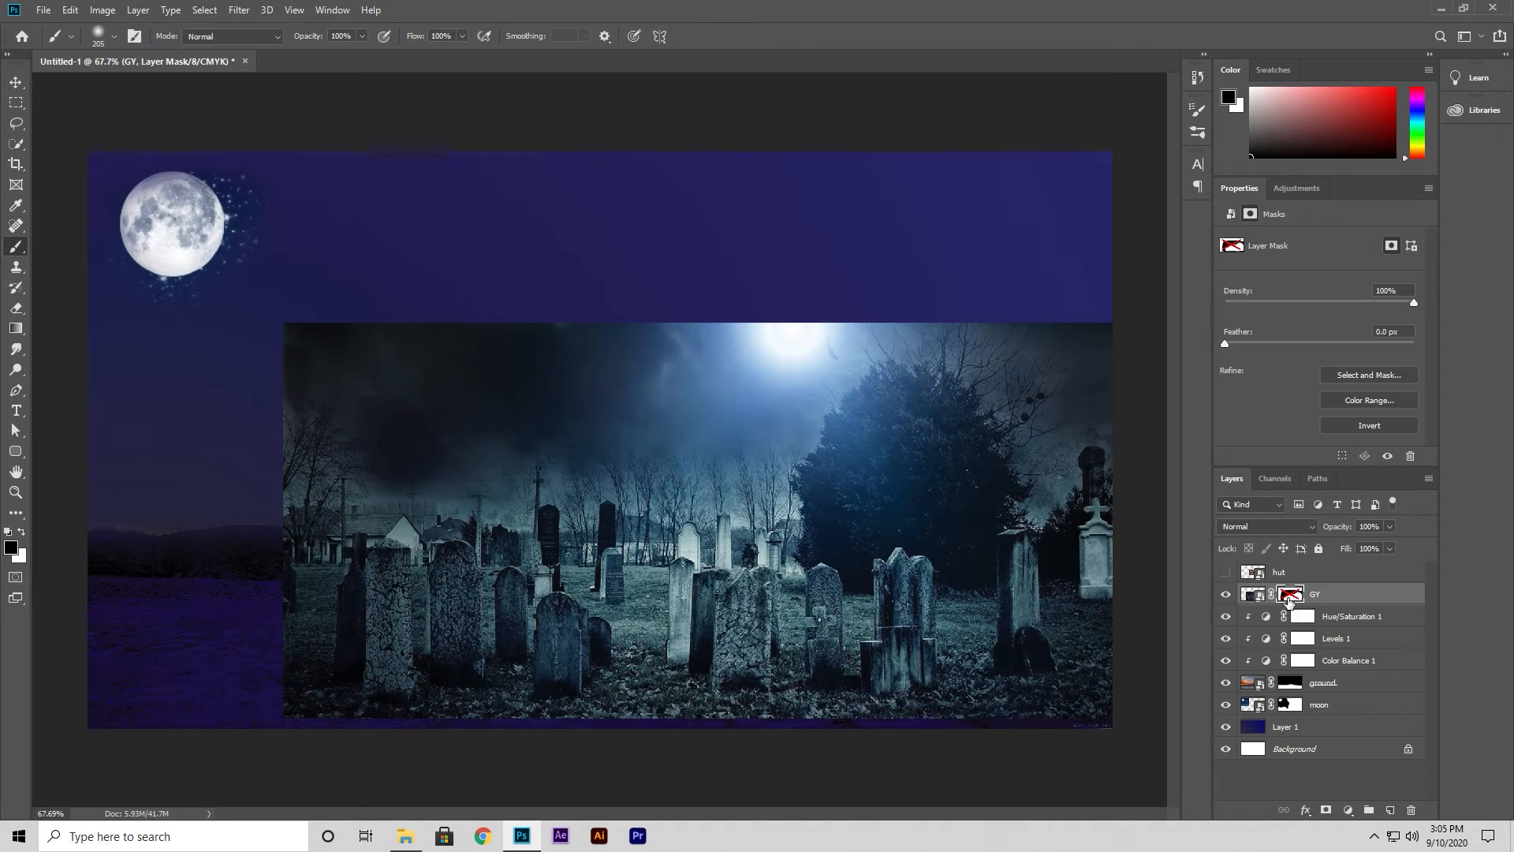
pyautogui.keyDown('shift'); pyautogui.click(1295, 602); pyautogui.keyUp('shift')
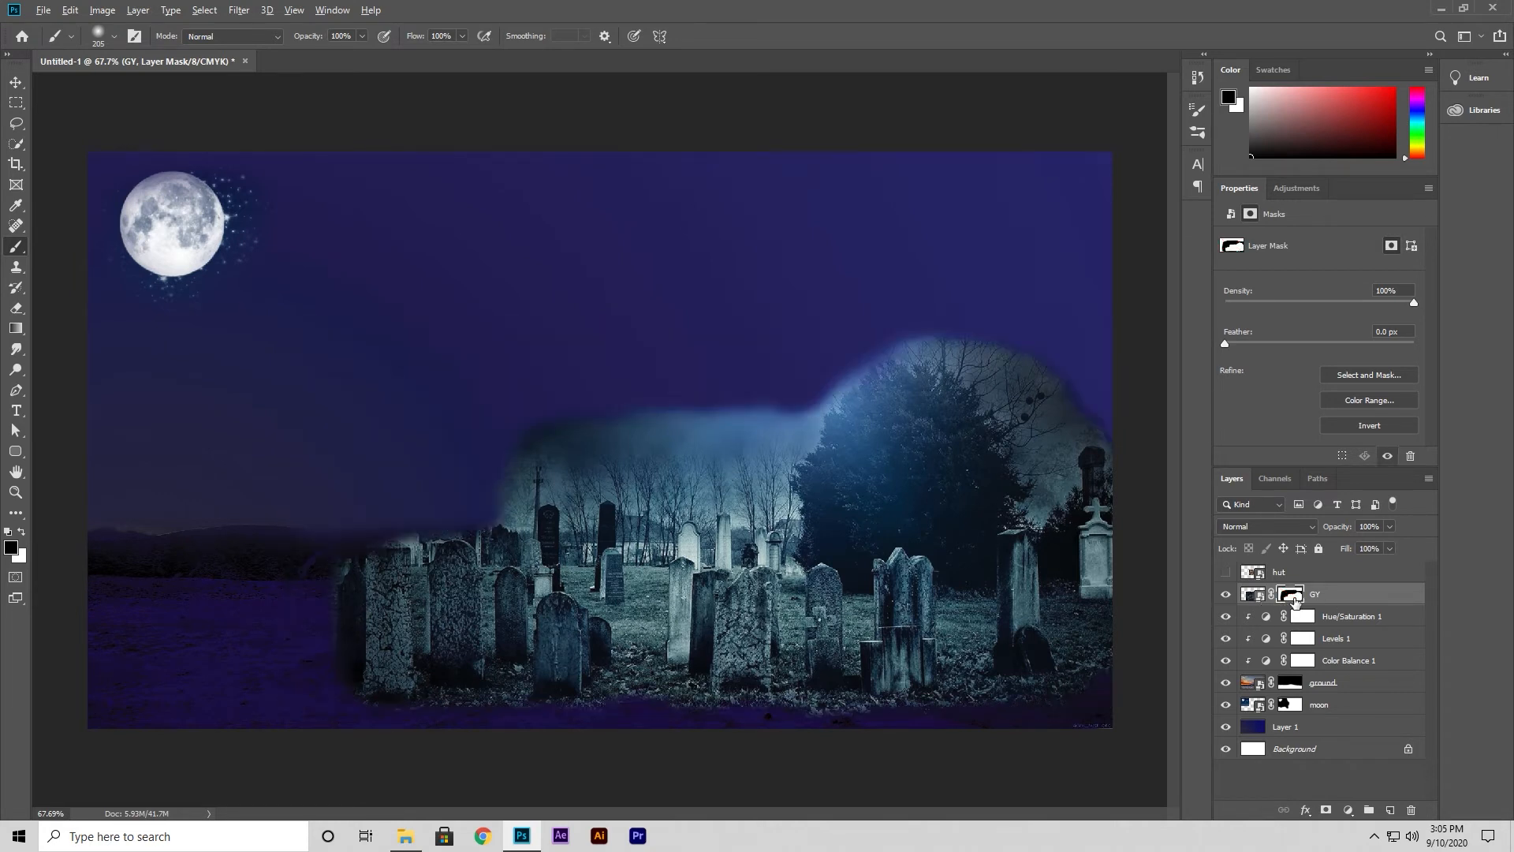
pyautogui.keyDown('alt'); pyautogui.click(1295, 602); pyautogui.keyUp('alt')
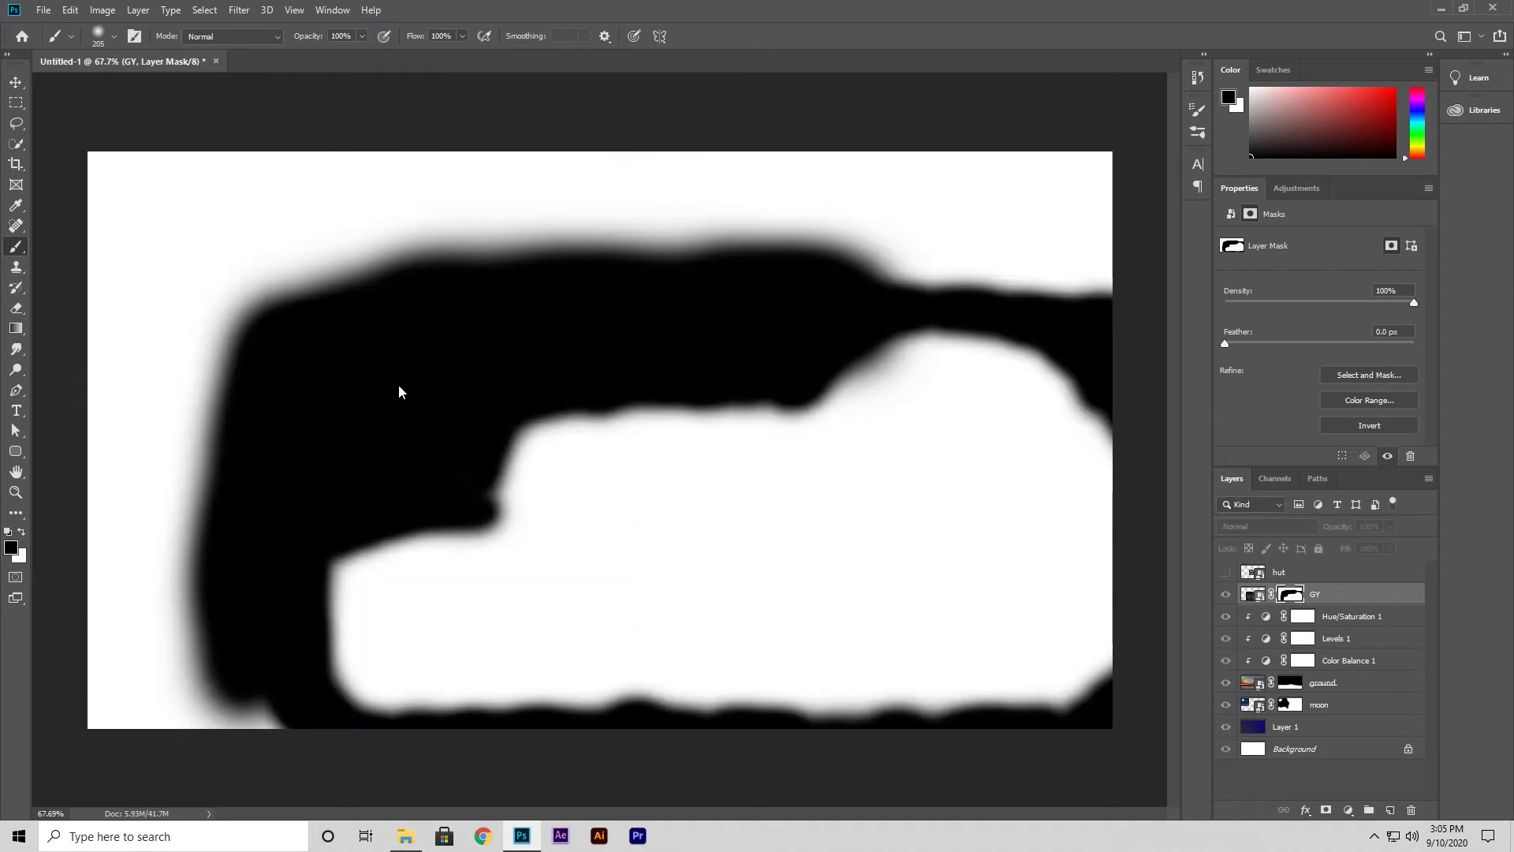
pyautogui.keyDown('alt'); pyautogui.click(1287, 597); pyautogui.keyUp('alt')
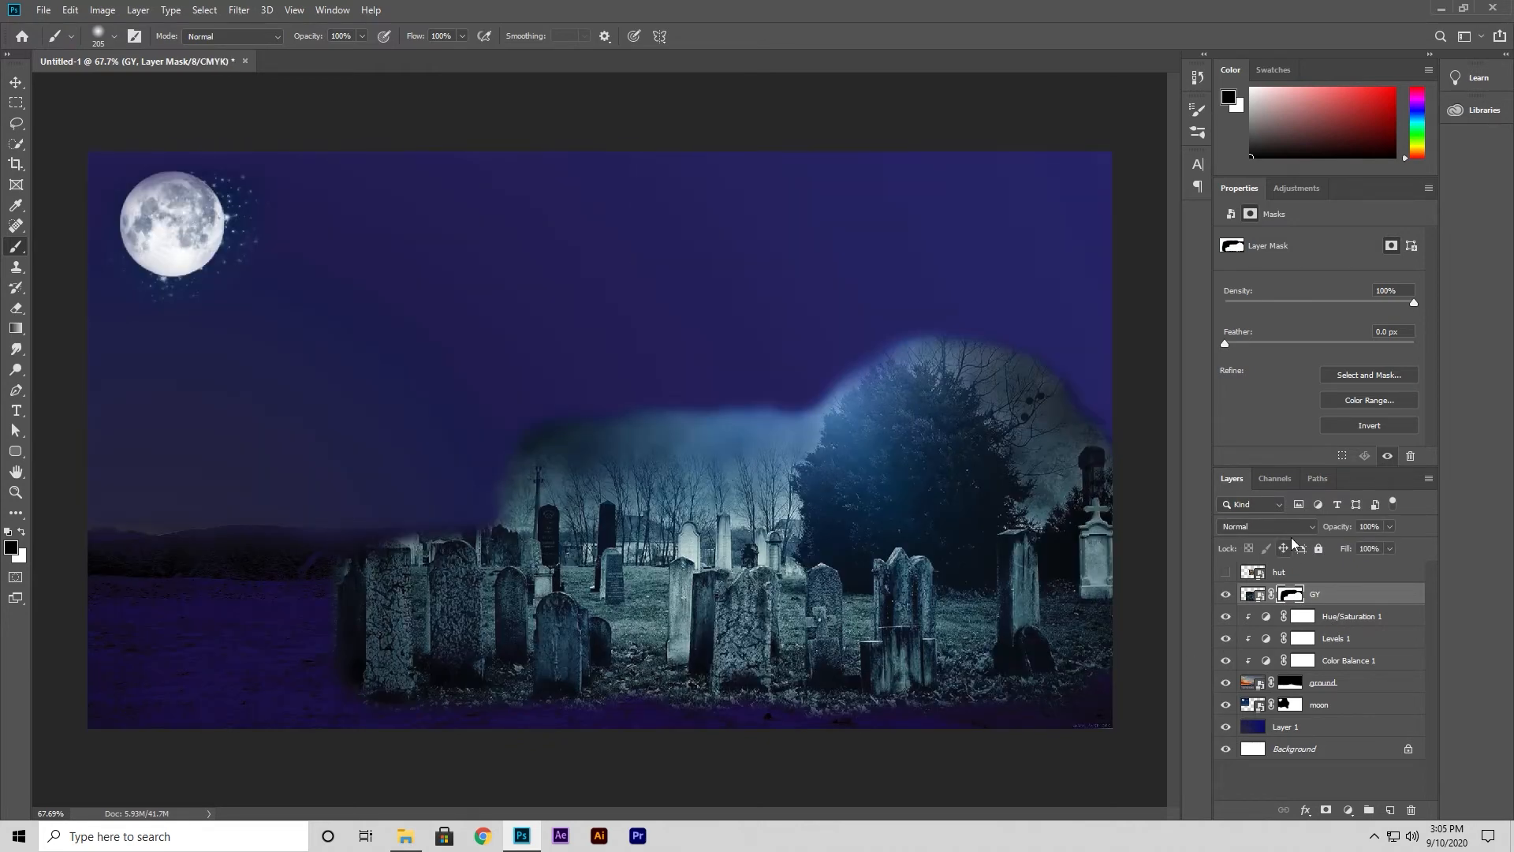
# Try the Darken blend mode on the graveyard layer with the layer shifted right, and restore Normal and its earlier position.
pyautogui.click(1265, 526)
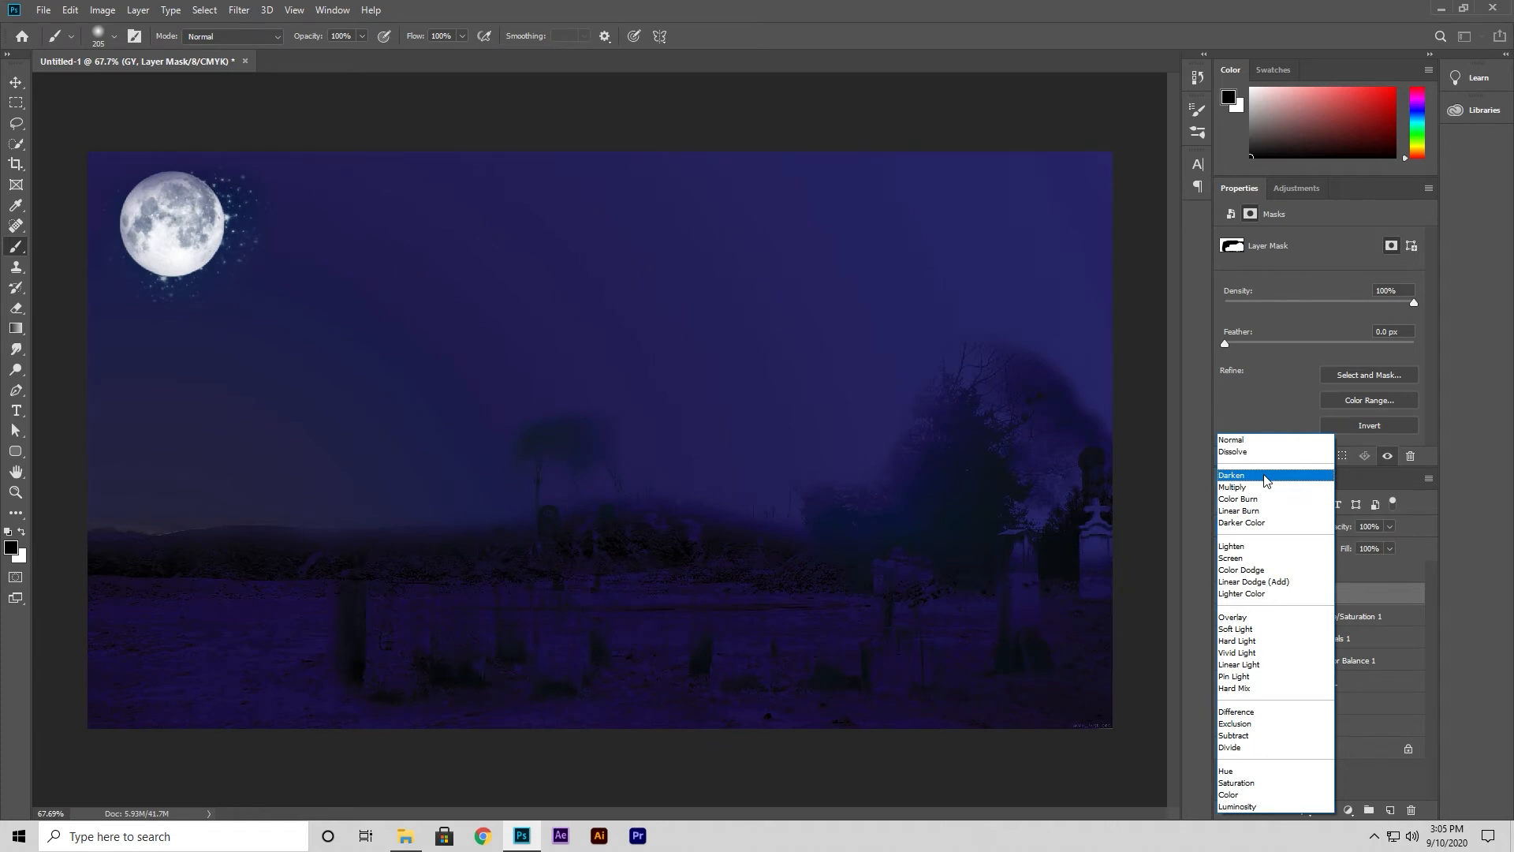
pyautogui.click(1264, 476)
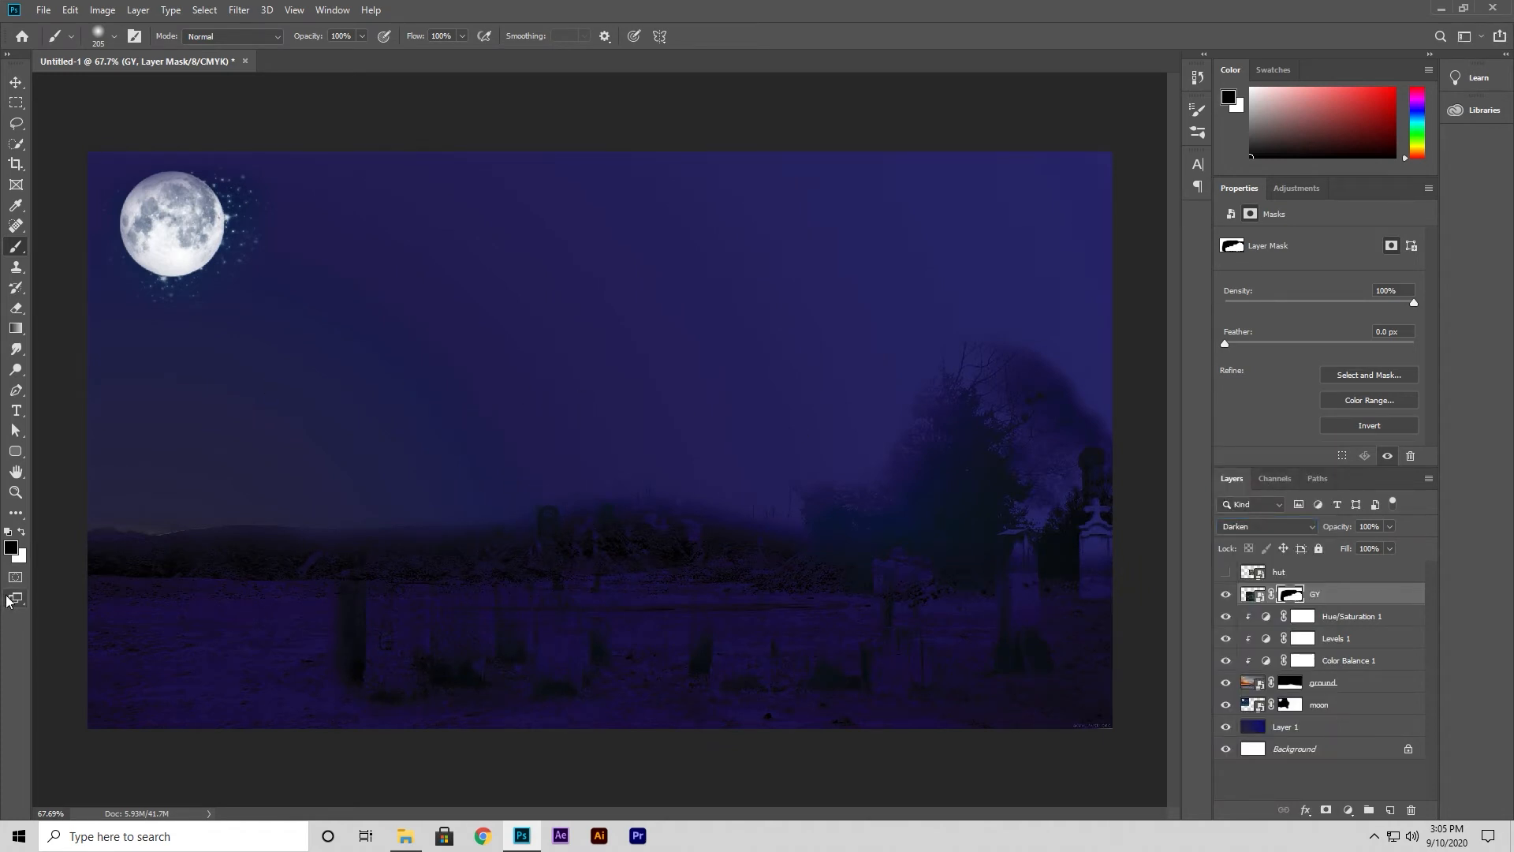
pyautogui.click(14, 82)
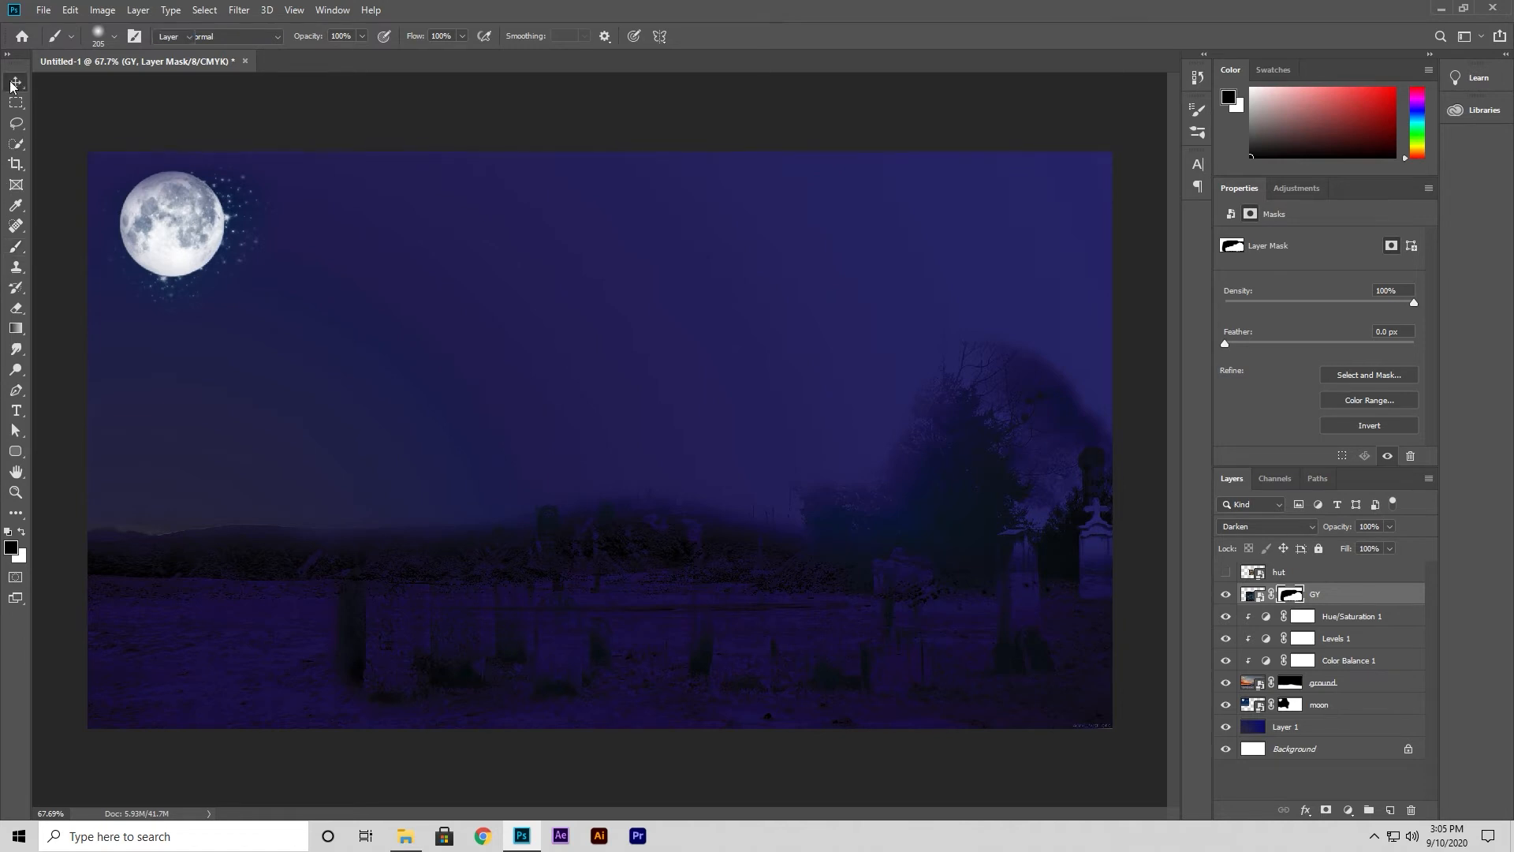
pyautogui.moveTo(778, 625); pyautogui.dragTo(938, 650)
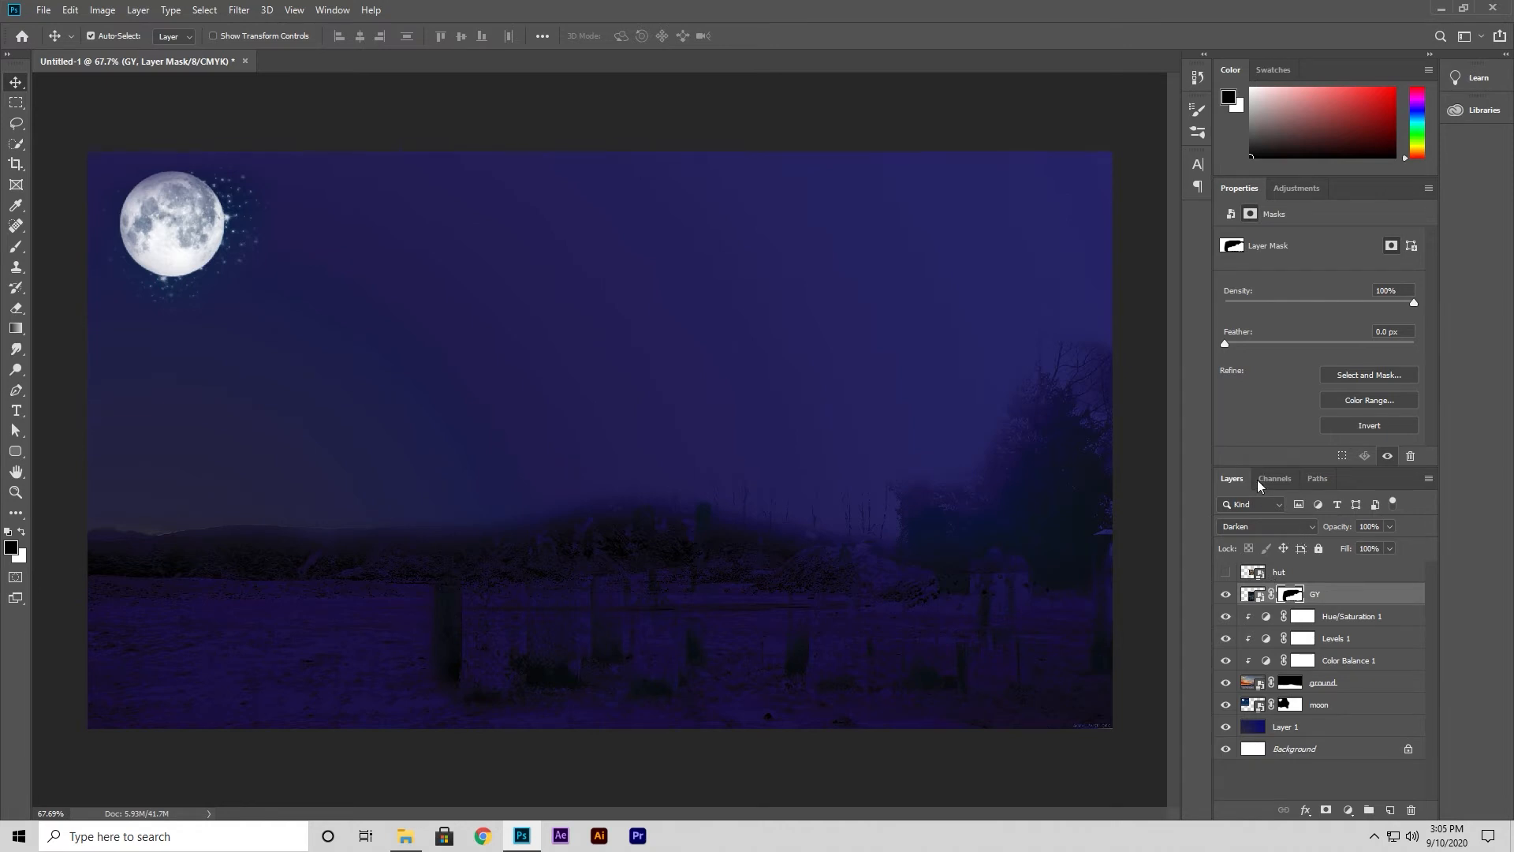
pyautogui.click(1255, 527)
pyautogui.click(1238, 442)
pyautogui.moveTo(834, 631); pyautogui.dragTo(866, 657)
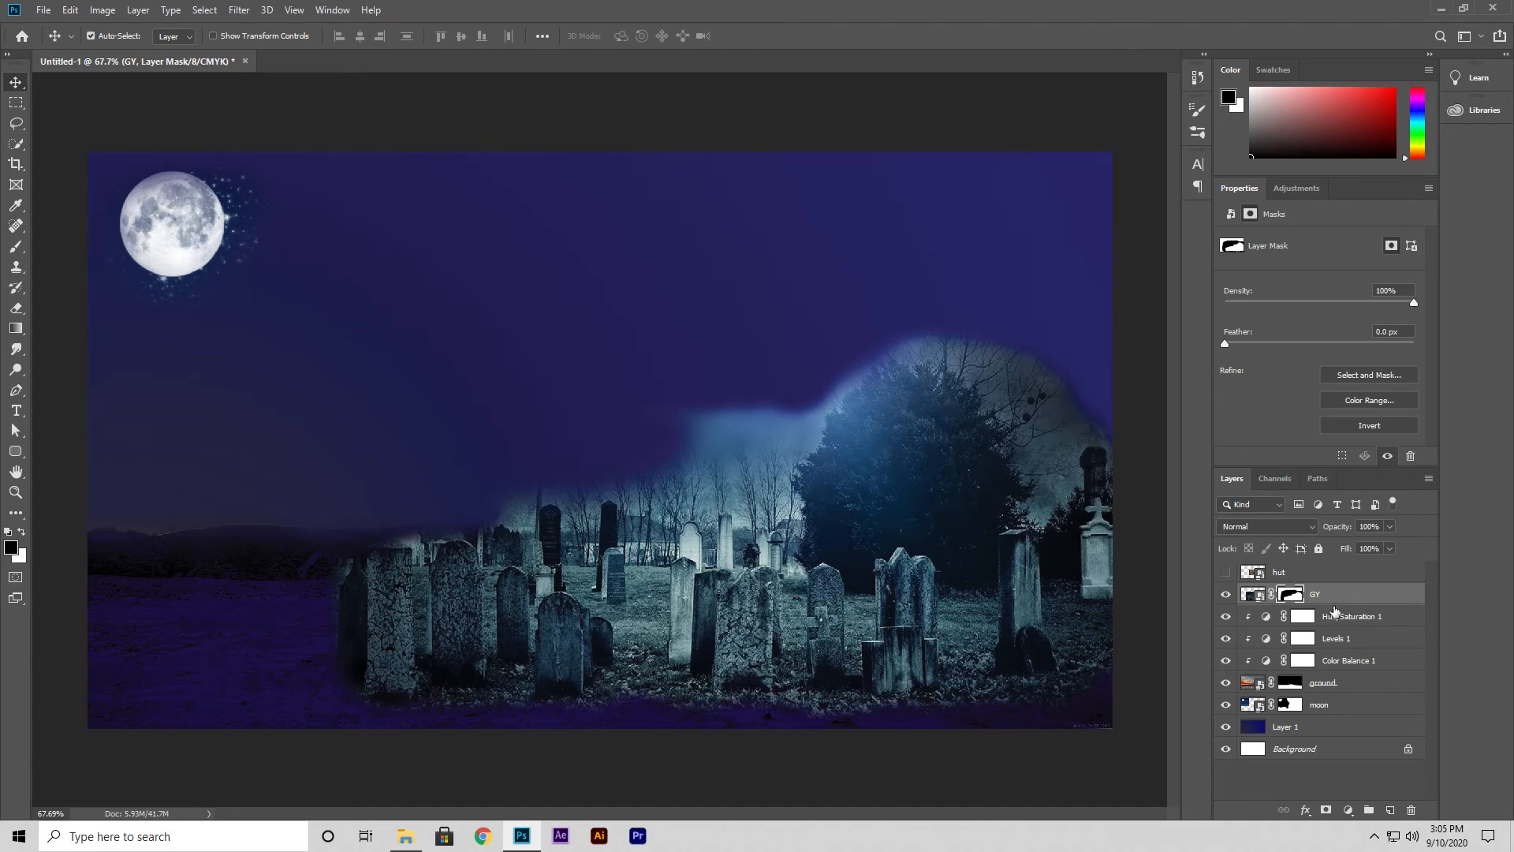
# Start an image adjustment on the graveyard layer.
pyautogui.click(104, 10)
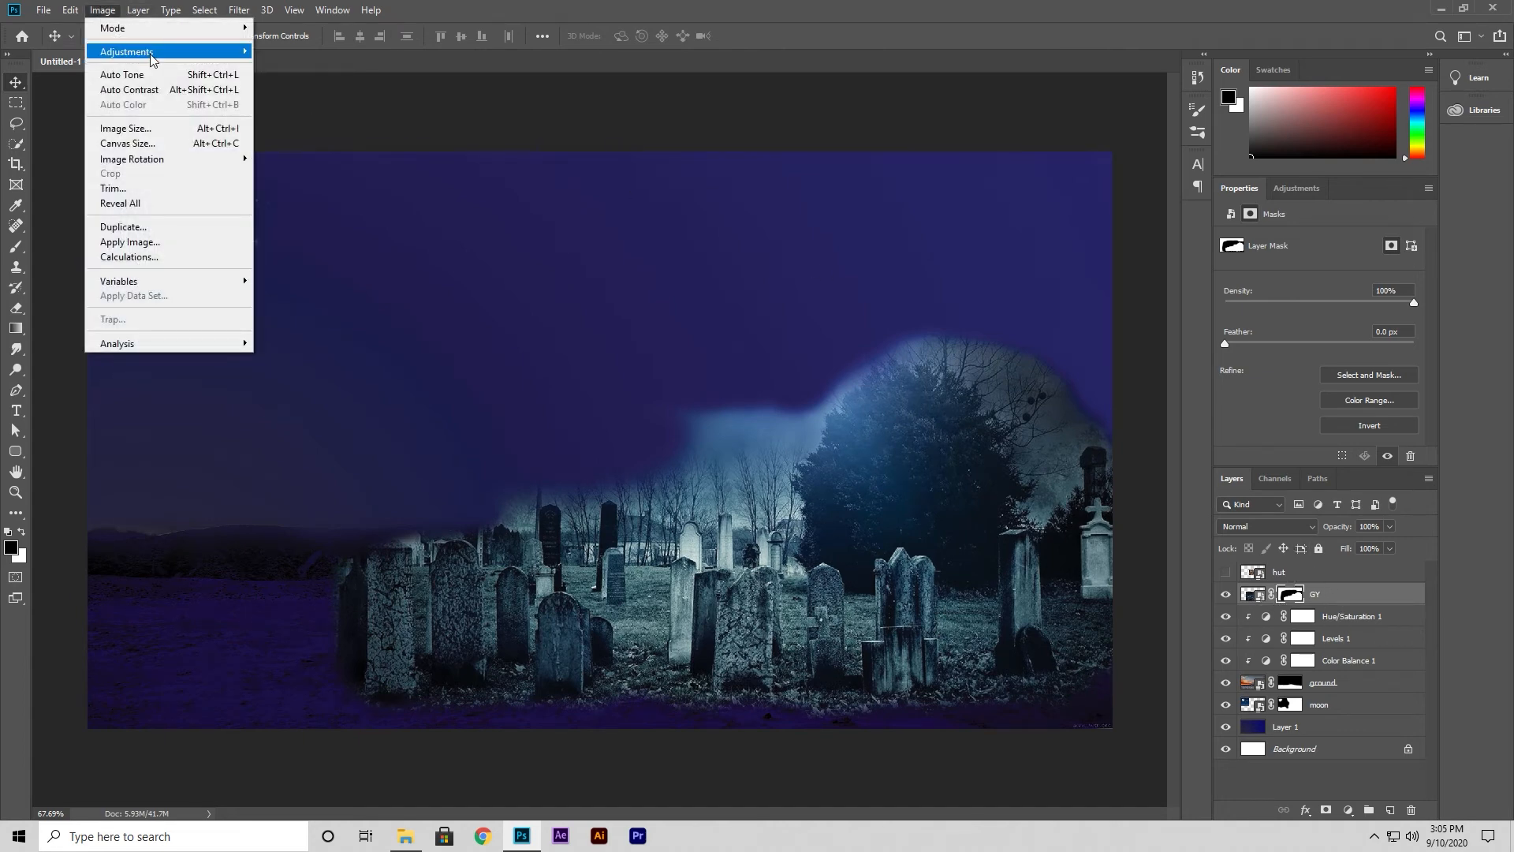
pyautogui.moveTo(162, 57)
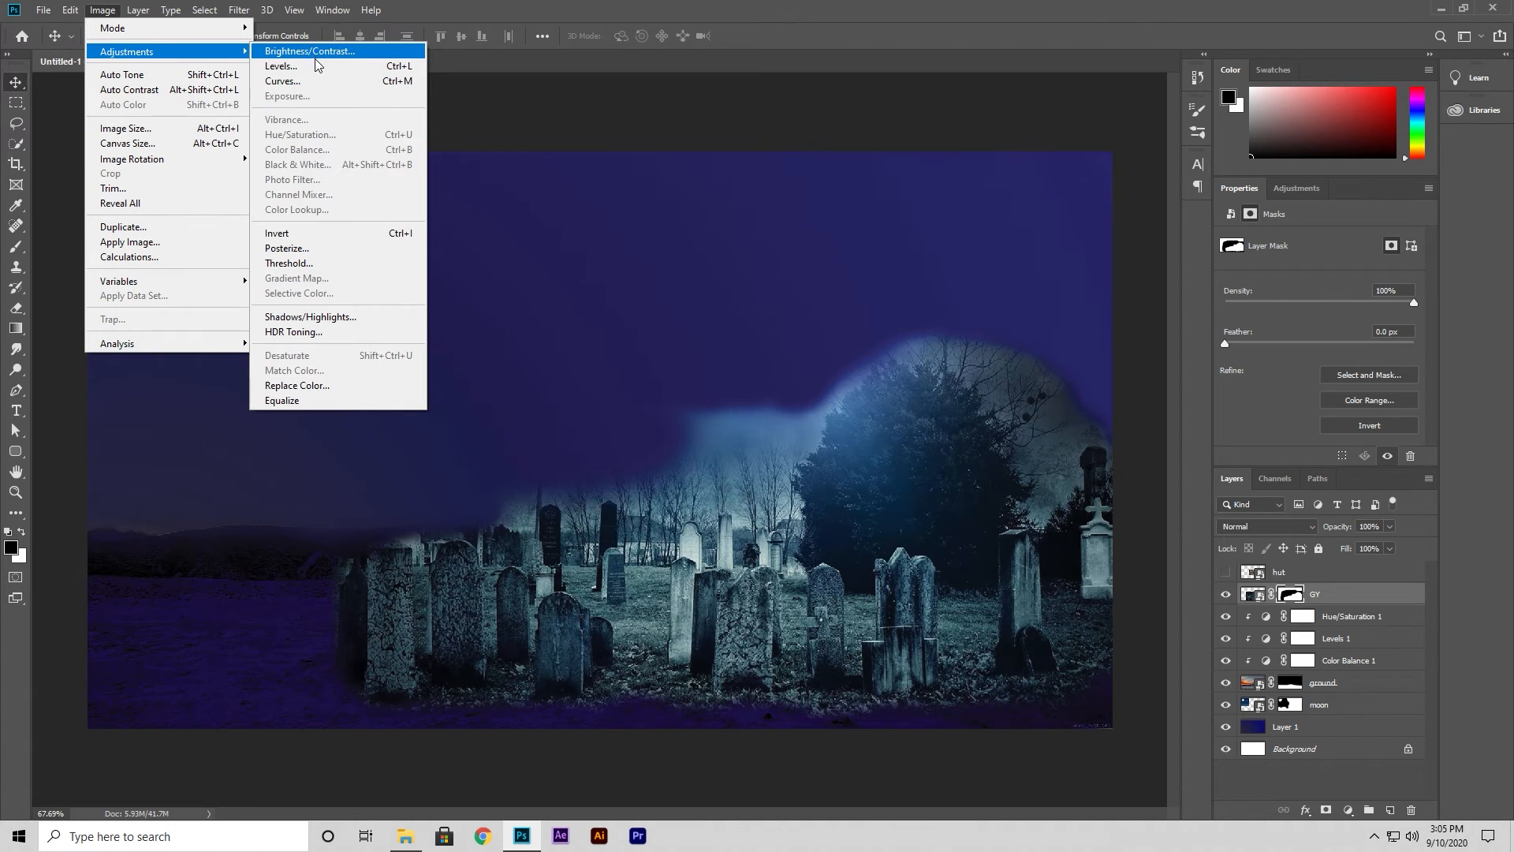
pyautogui.click(282, 66)
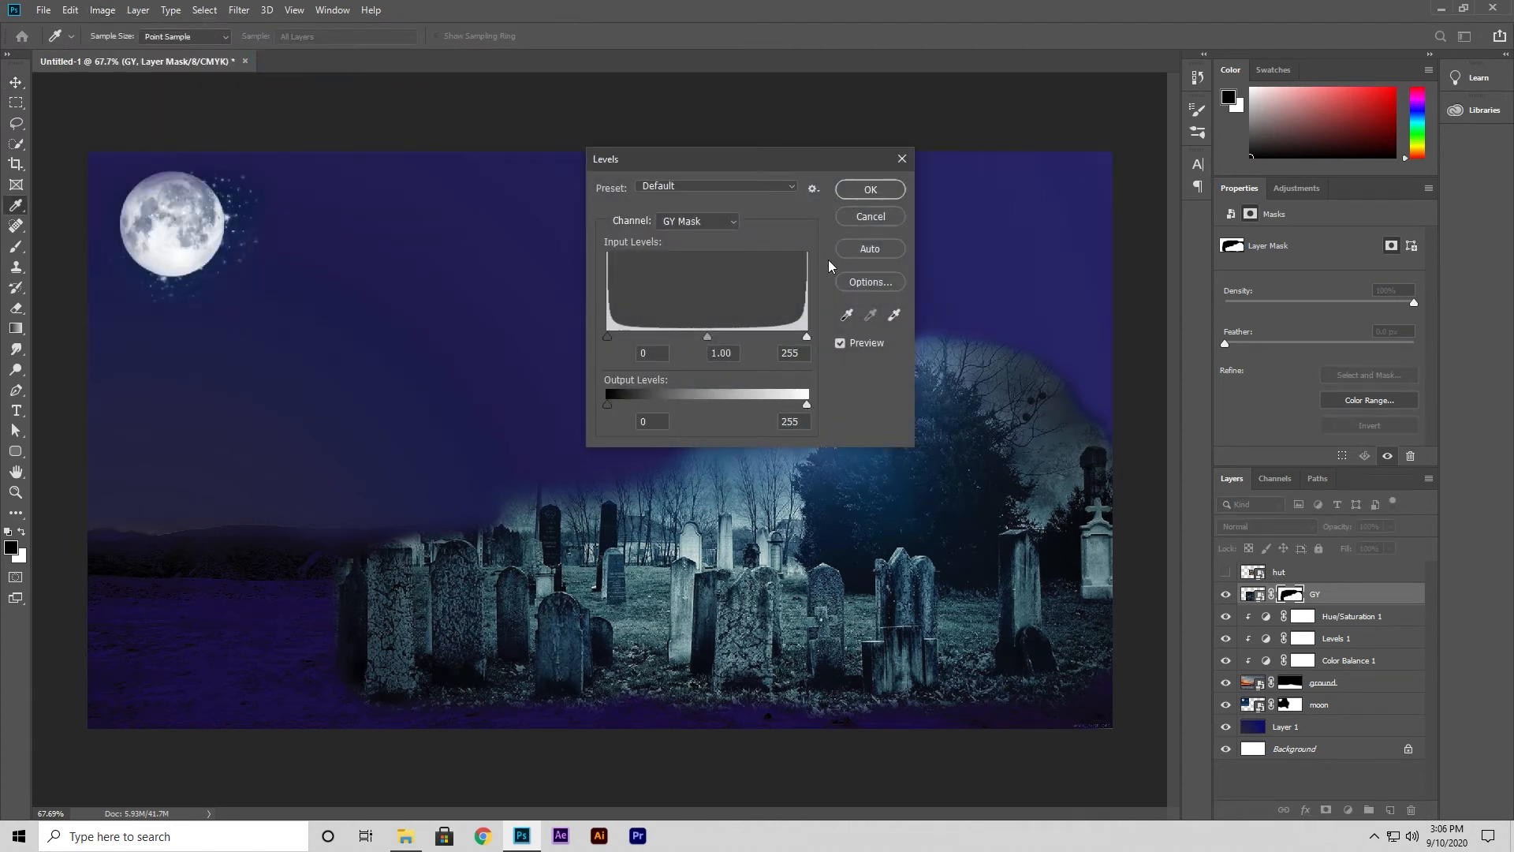
pyautogui.click(870, 219)
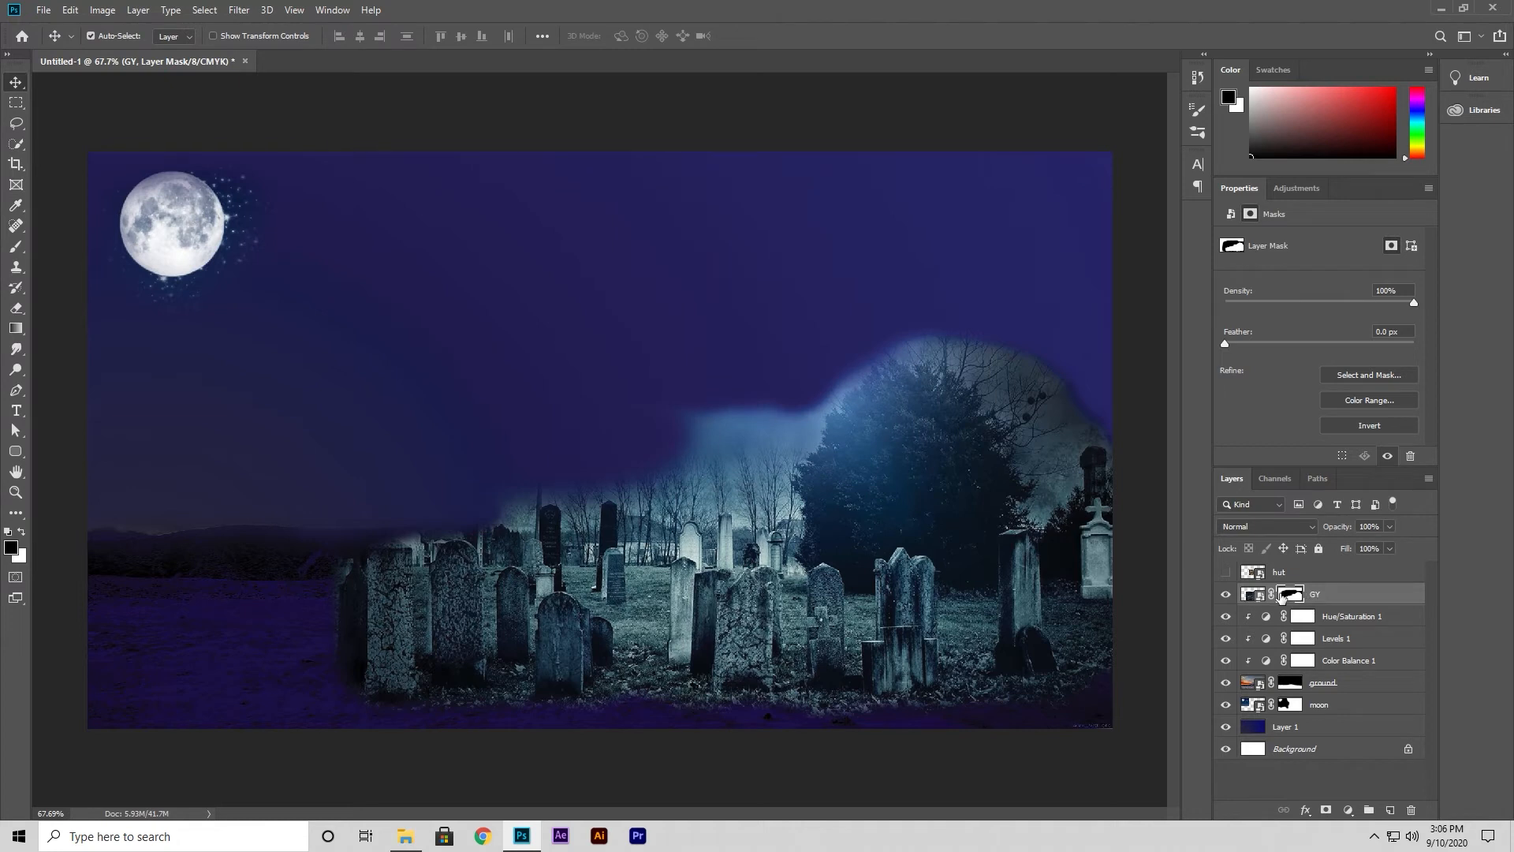
# Try darkening the GY layer's image, not its mask, with a Levels adjustment that lowers the white output level to 156.
pyautogui.click(1253, 593)
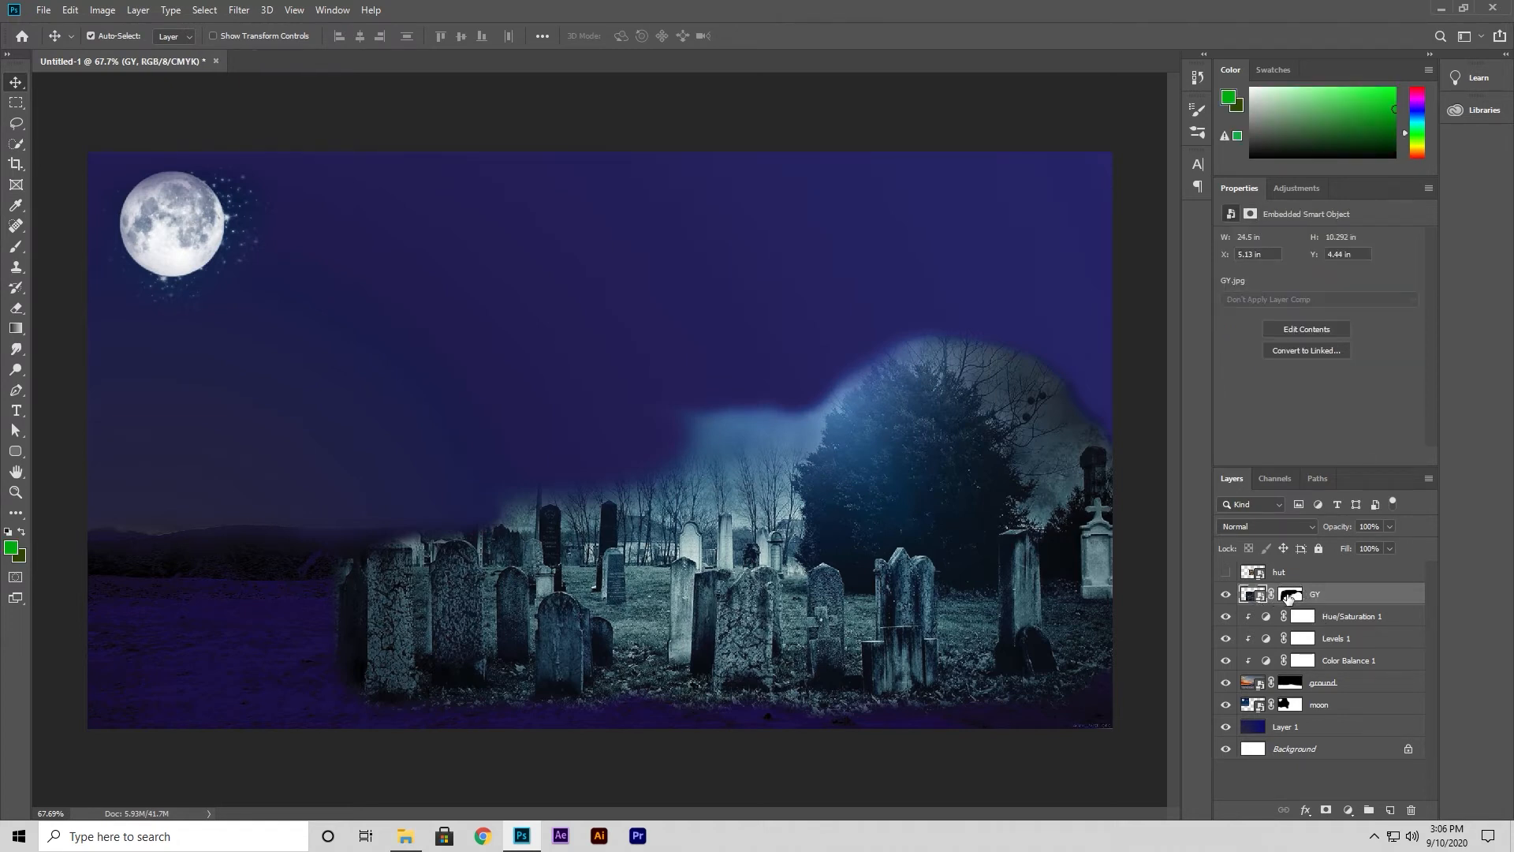
pyautogui.click(1289, 596)
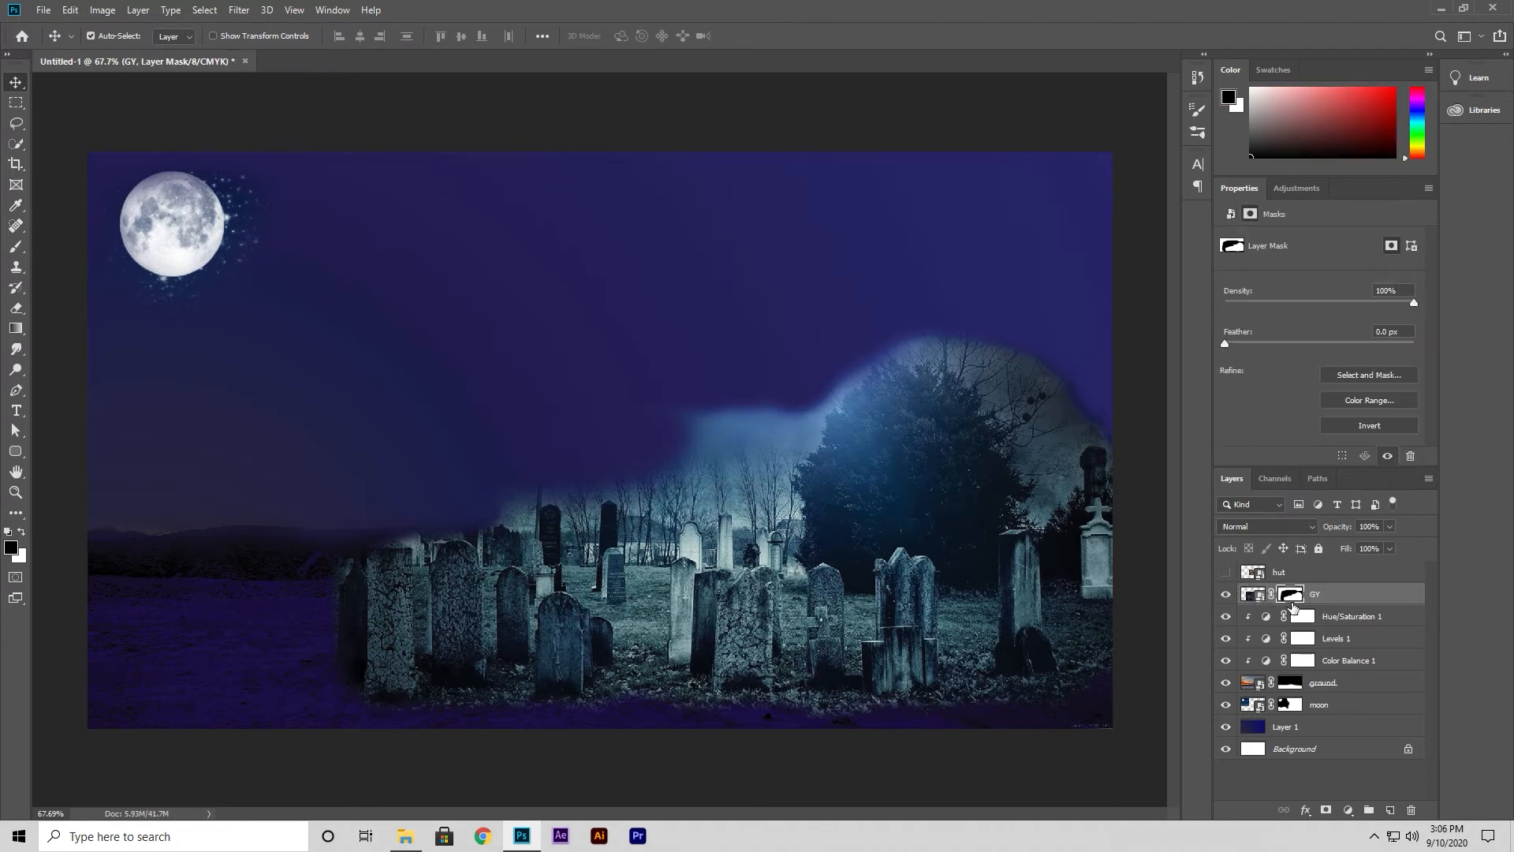
pyautogui.click(1249, 598)
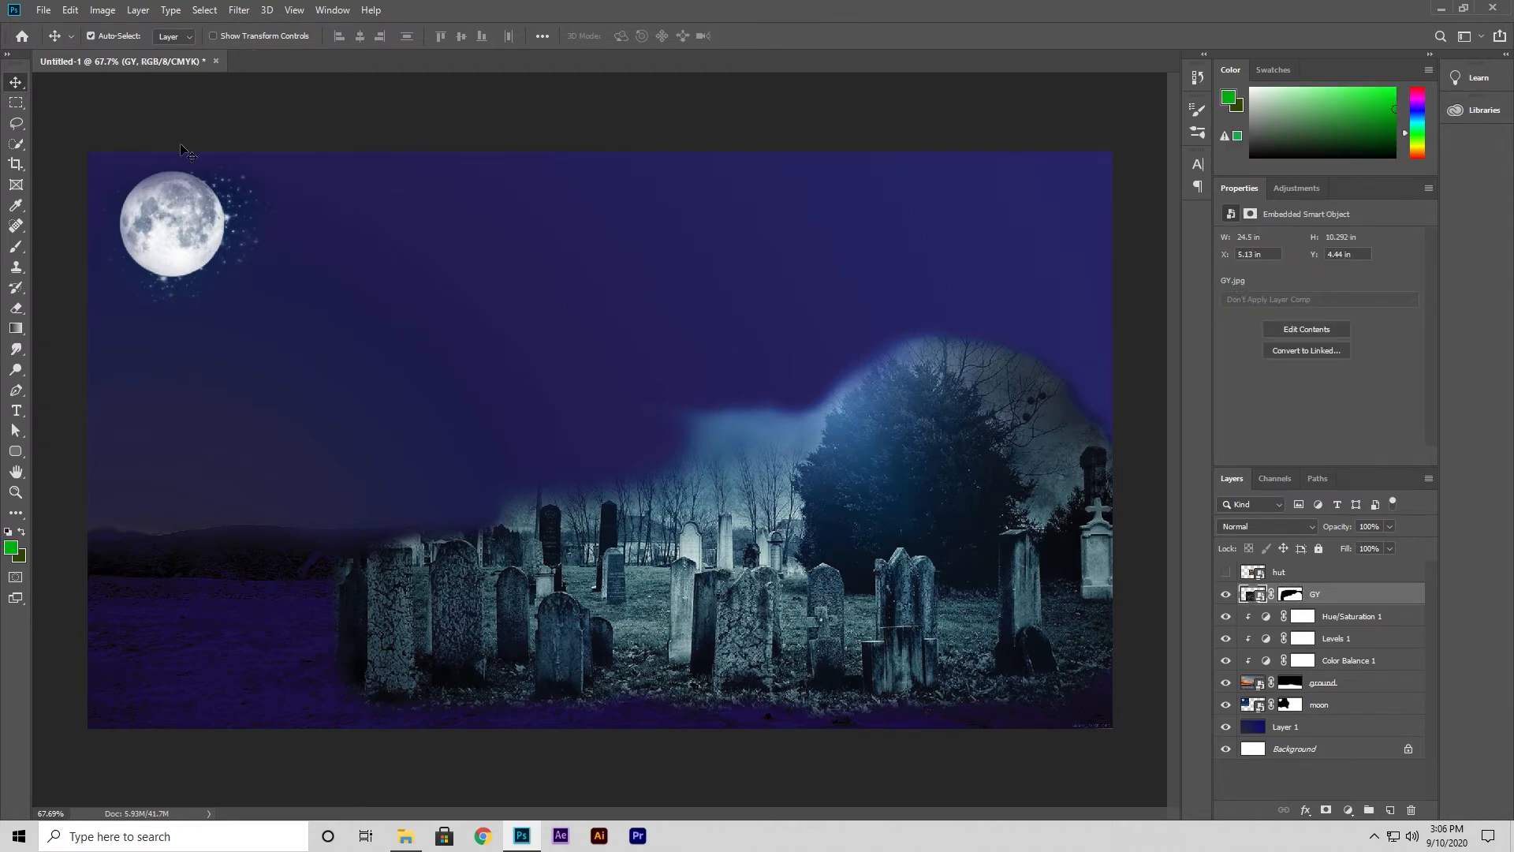
pyautogui.click(102, 10)
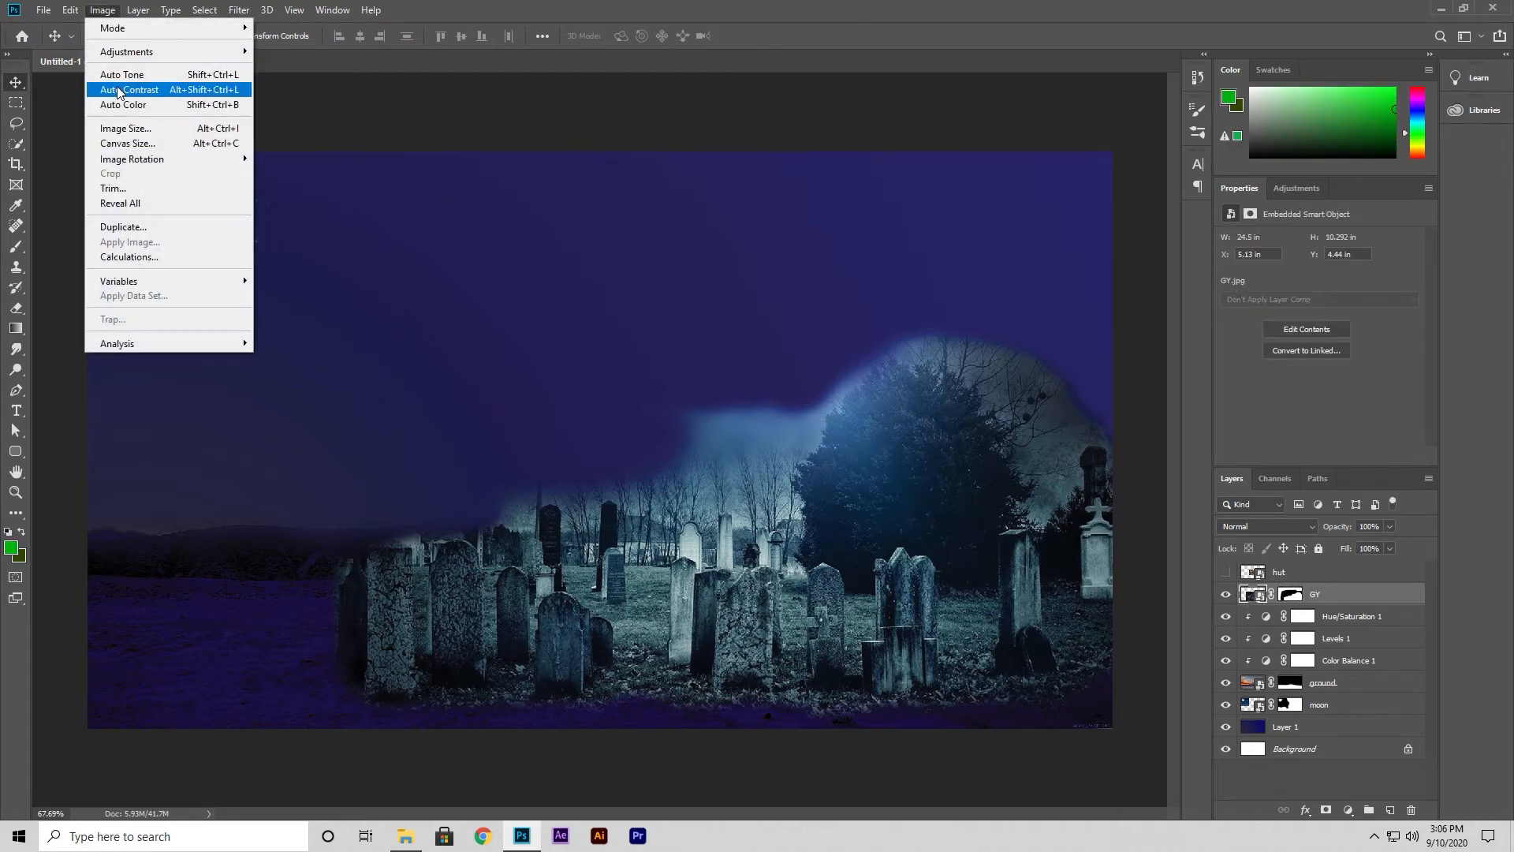
pyautogui.moveTo(197, 52)
pyautogui.click(283, 66)
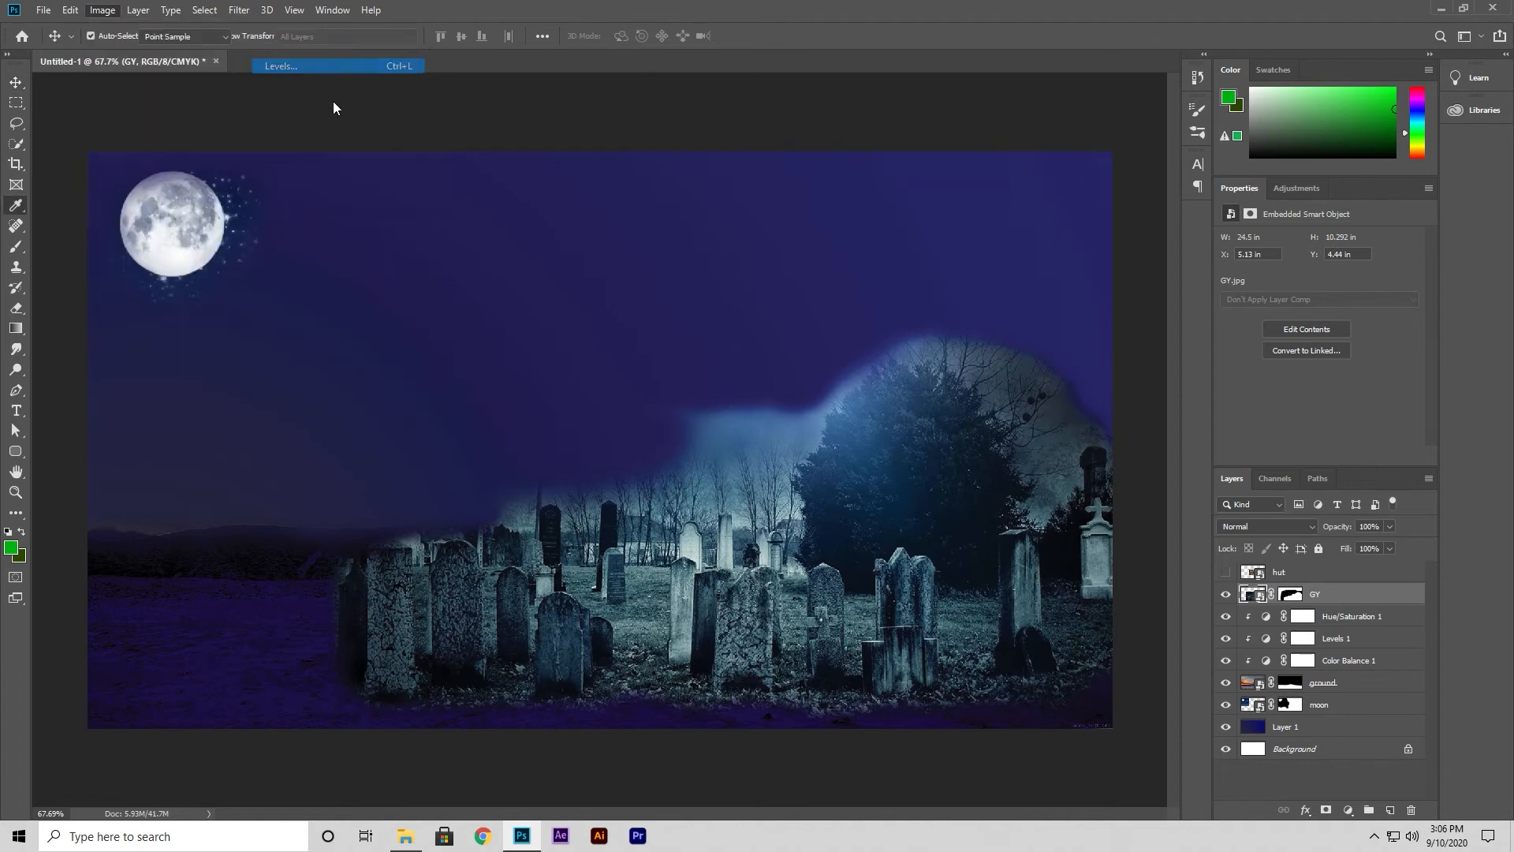
pyautogui.moveTo(808, 404); pyautogui.dragTo(729, 409)
pyautogui.moveTo(707, 336); pyautogui.dragTo(773, 346)
pyautogui.hotkey('ctrl', 'z')
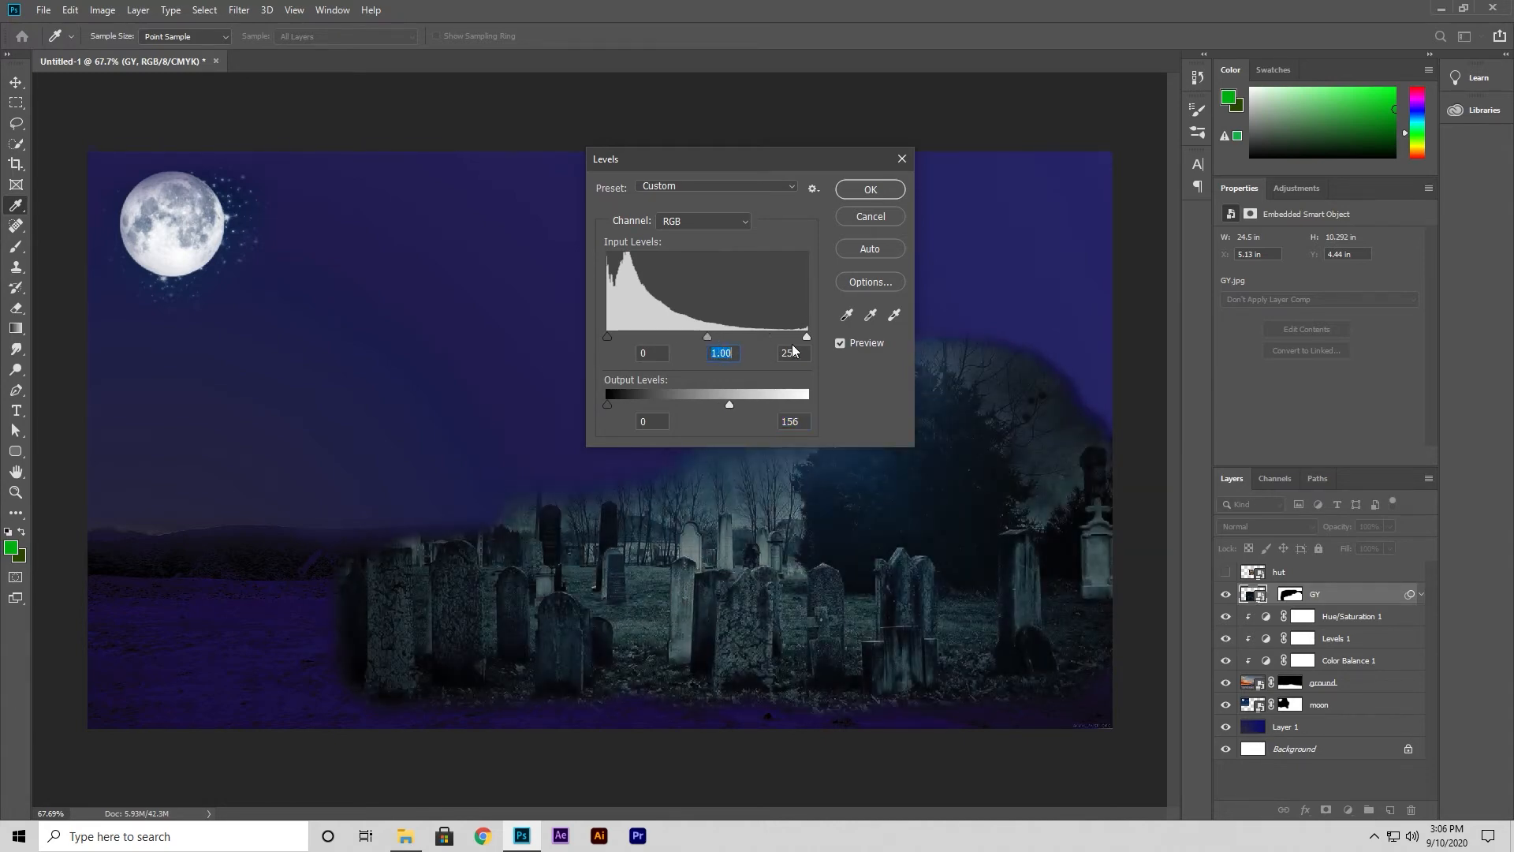
# Try Levels midtone values of 0 and 1 on the GY image, apply the adjustment and undo it.
pyautogui.write('0')
pyautogui.click(805, 336)
pyautogui.click(748, 317)
pyautogui.moveTo(801, 339); pyautogui.dragTo(727, 334)
pyautogui.click(734, 354)
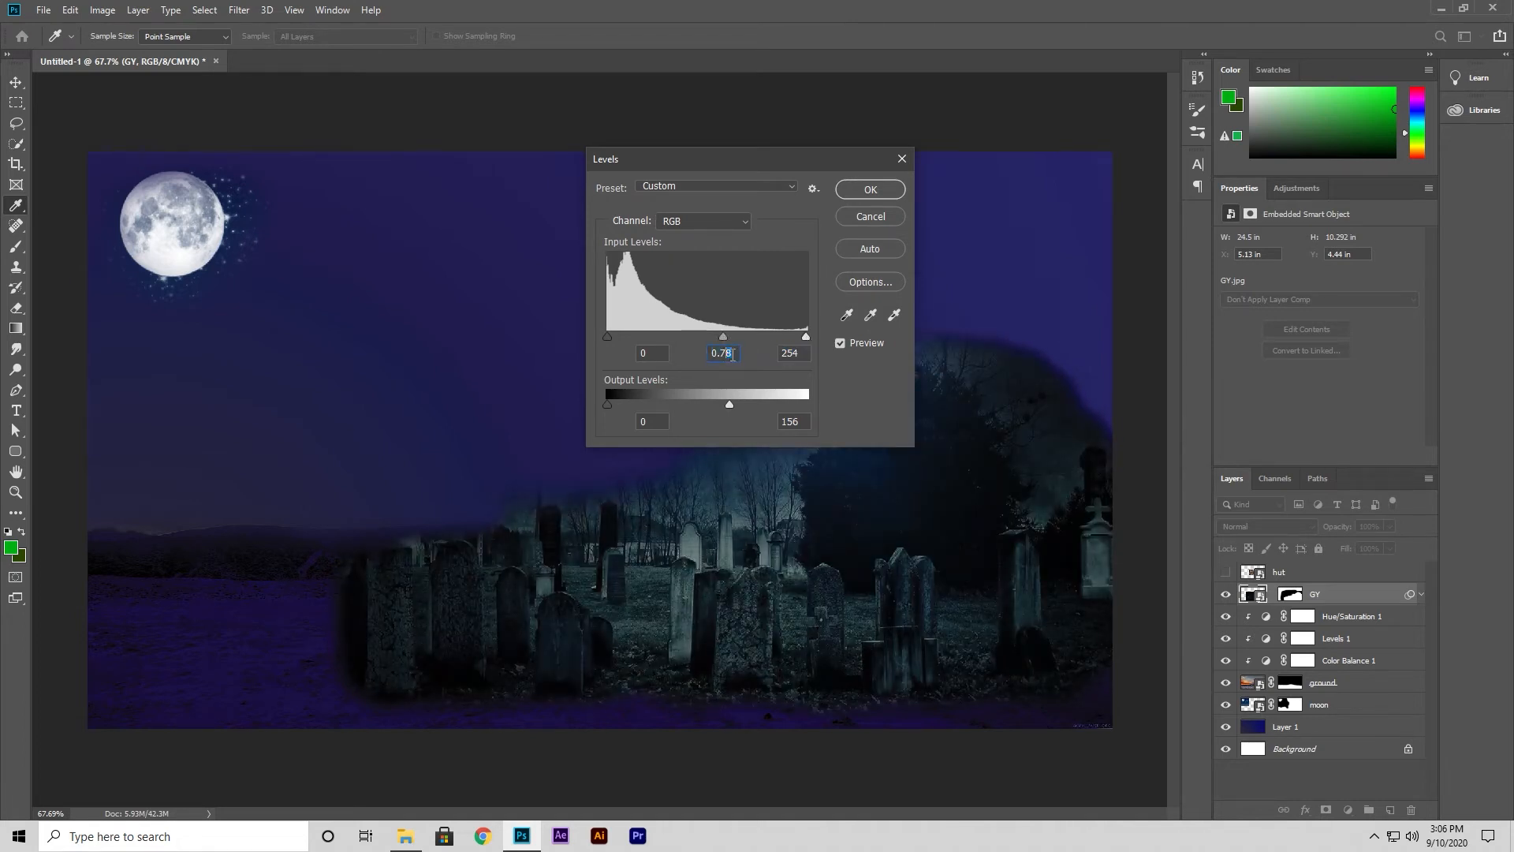
pyautogui.write('0')
pyautogui.press('Return')
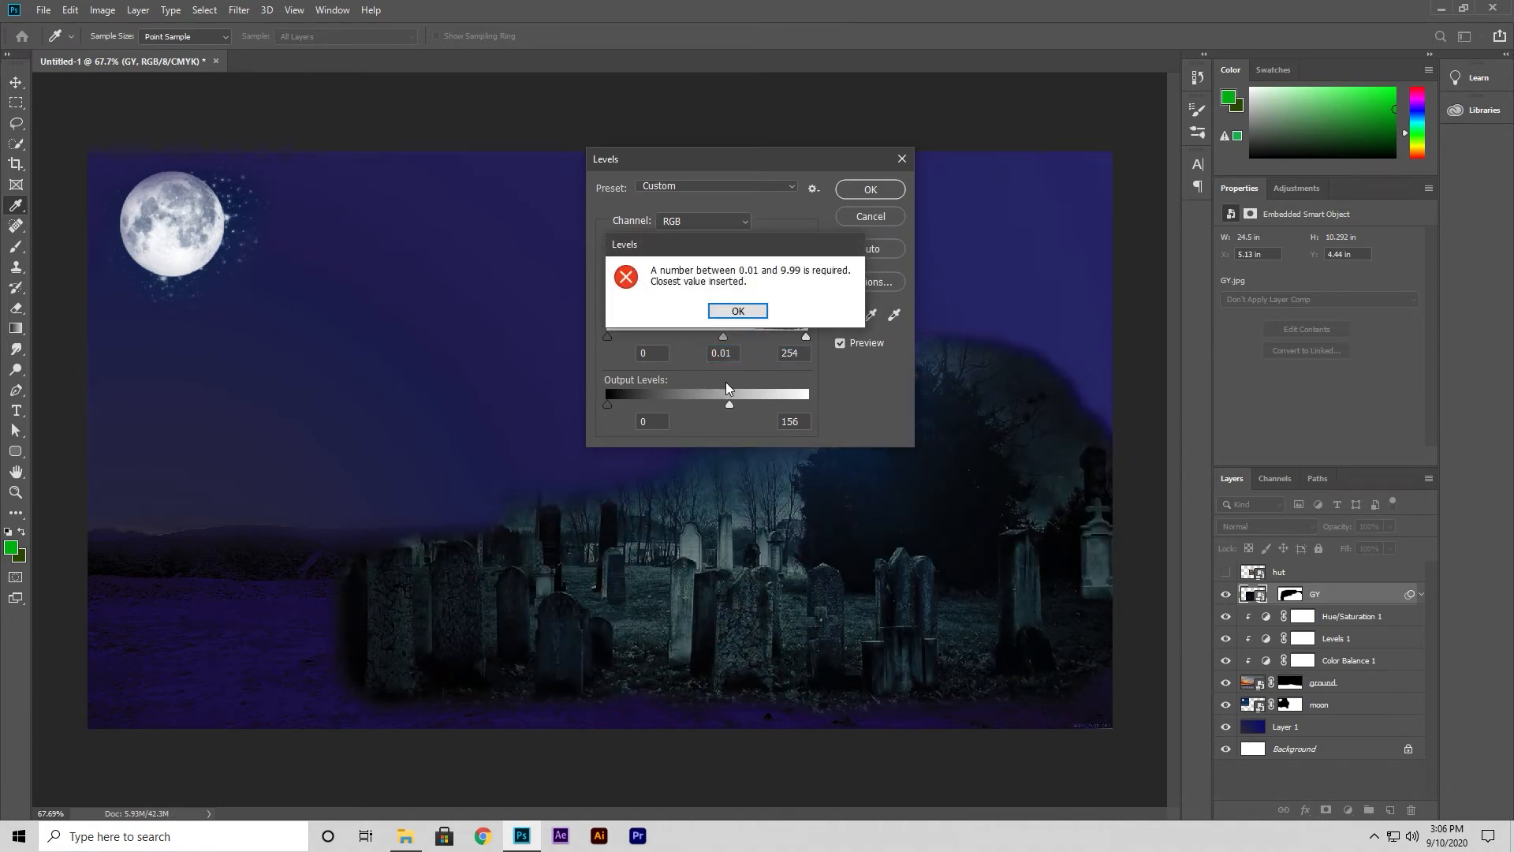
pyautogui.click(732, 323)
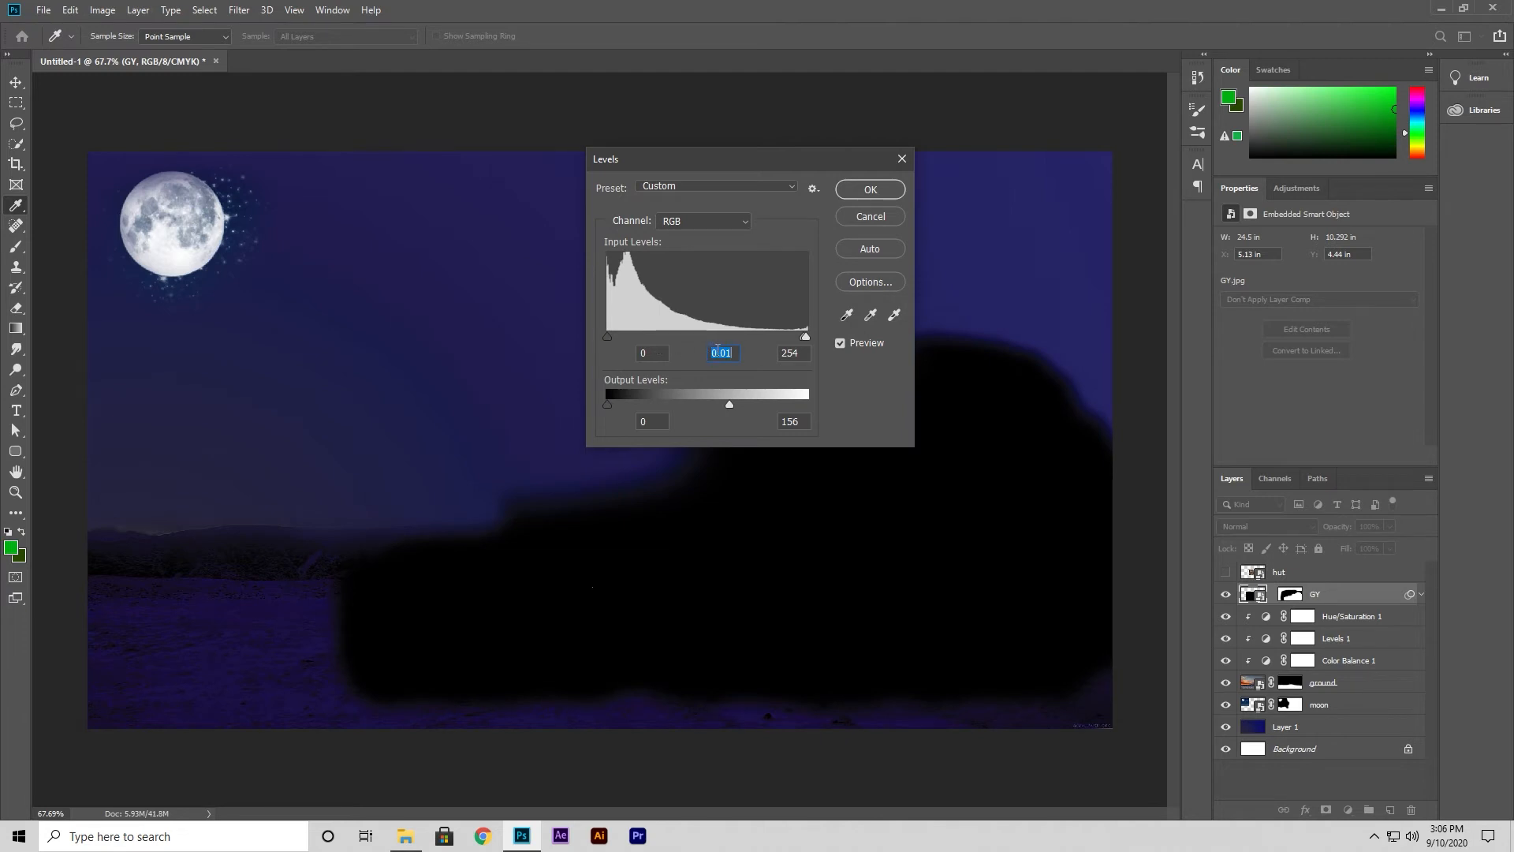
pyautogui.write('1')
pyautogui.press('Return')
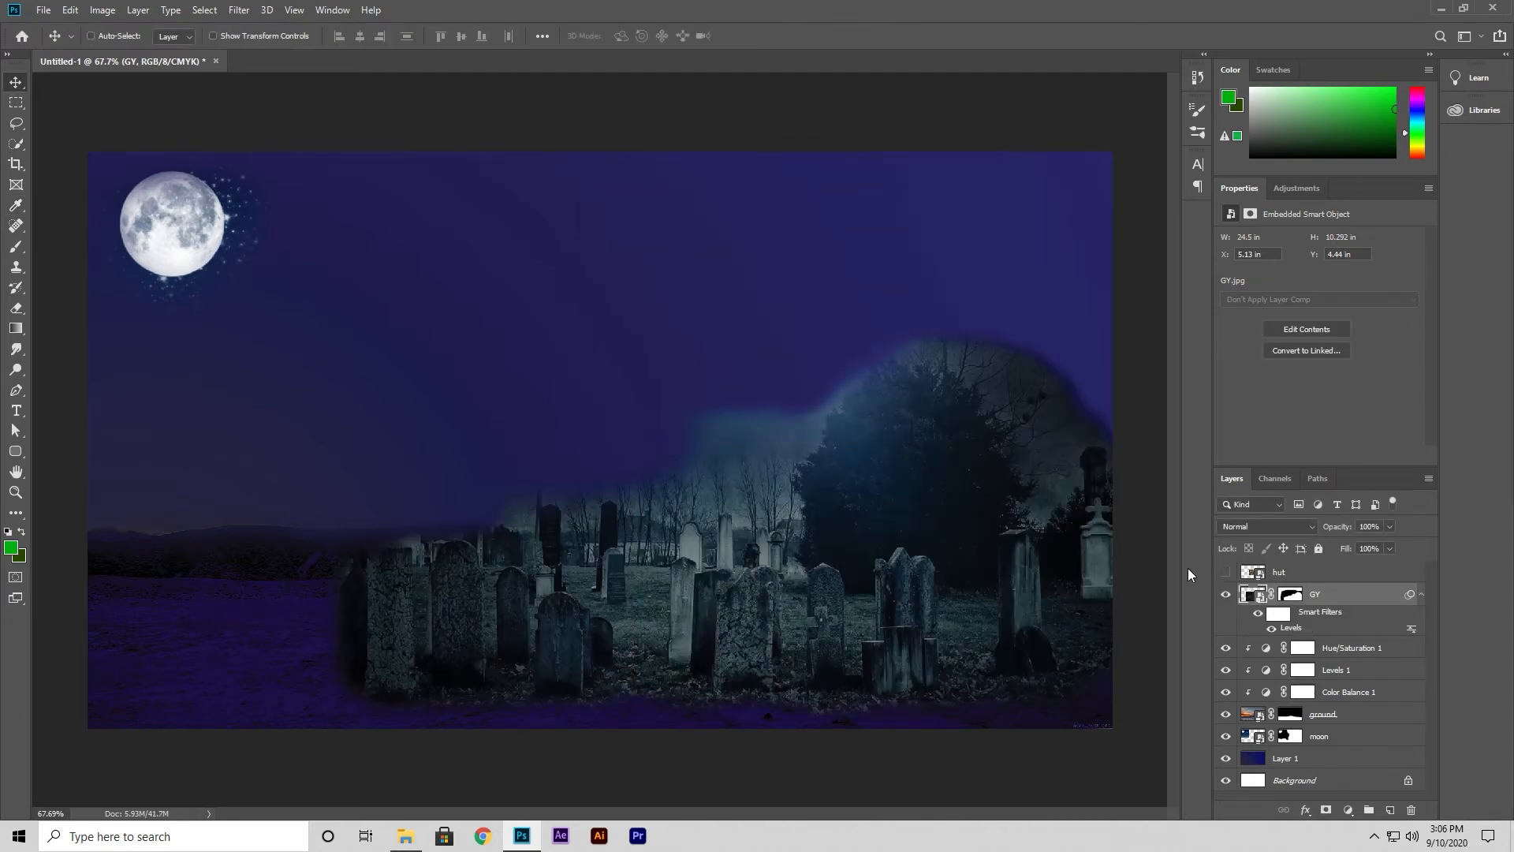
pyautogui.hotkey('ctrl', 'z')
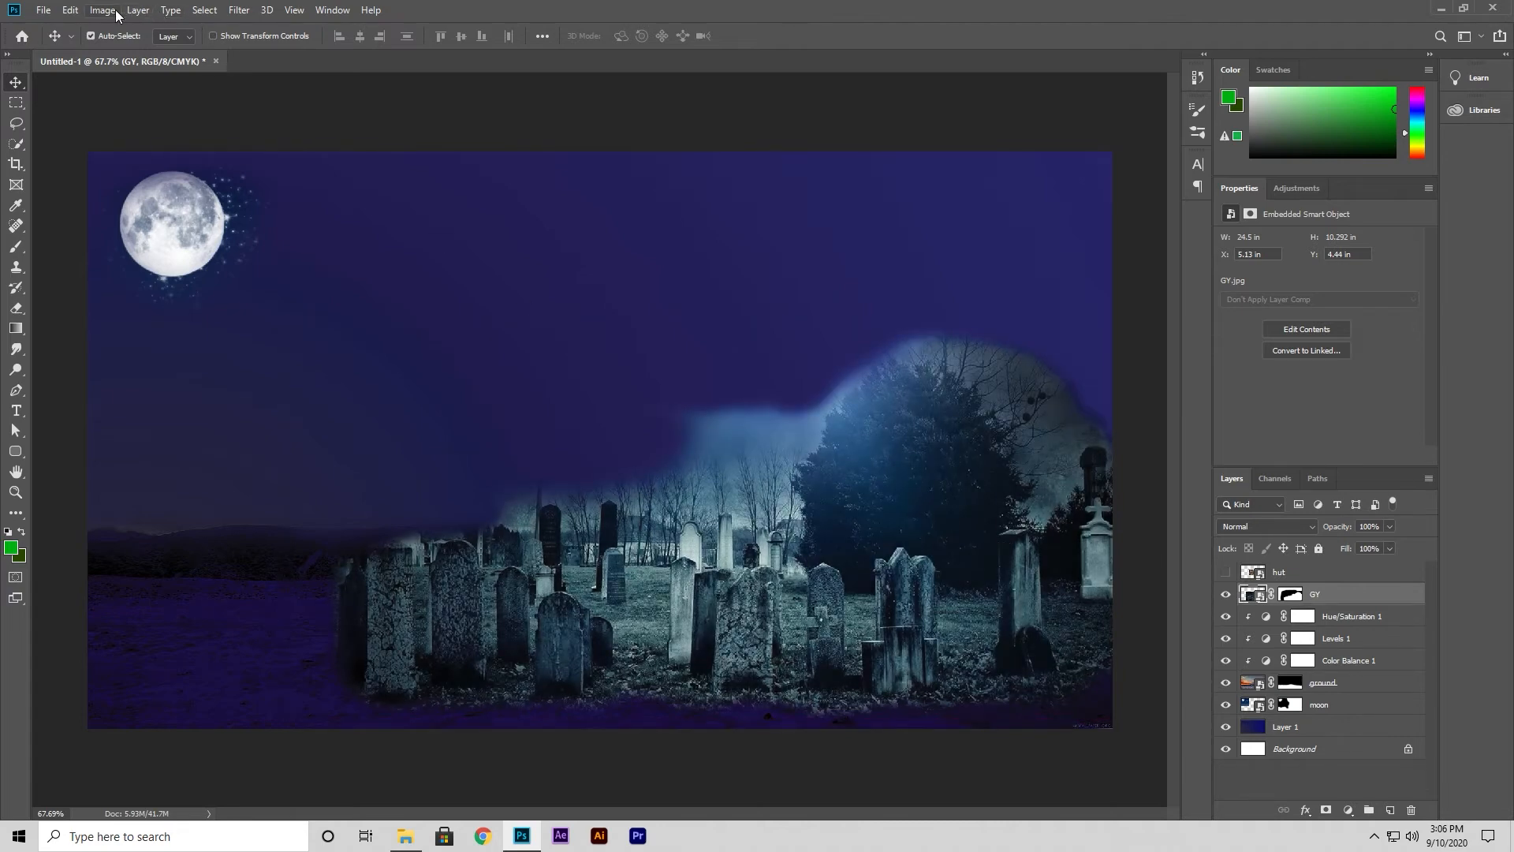
# Try a Curves adjustment on the GY image with the white point moved to input 55.
pyautogui.click(111, 11)
pyautogui.moveTo(204, 54)
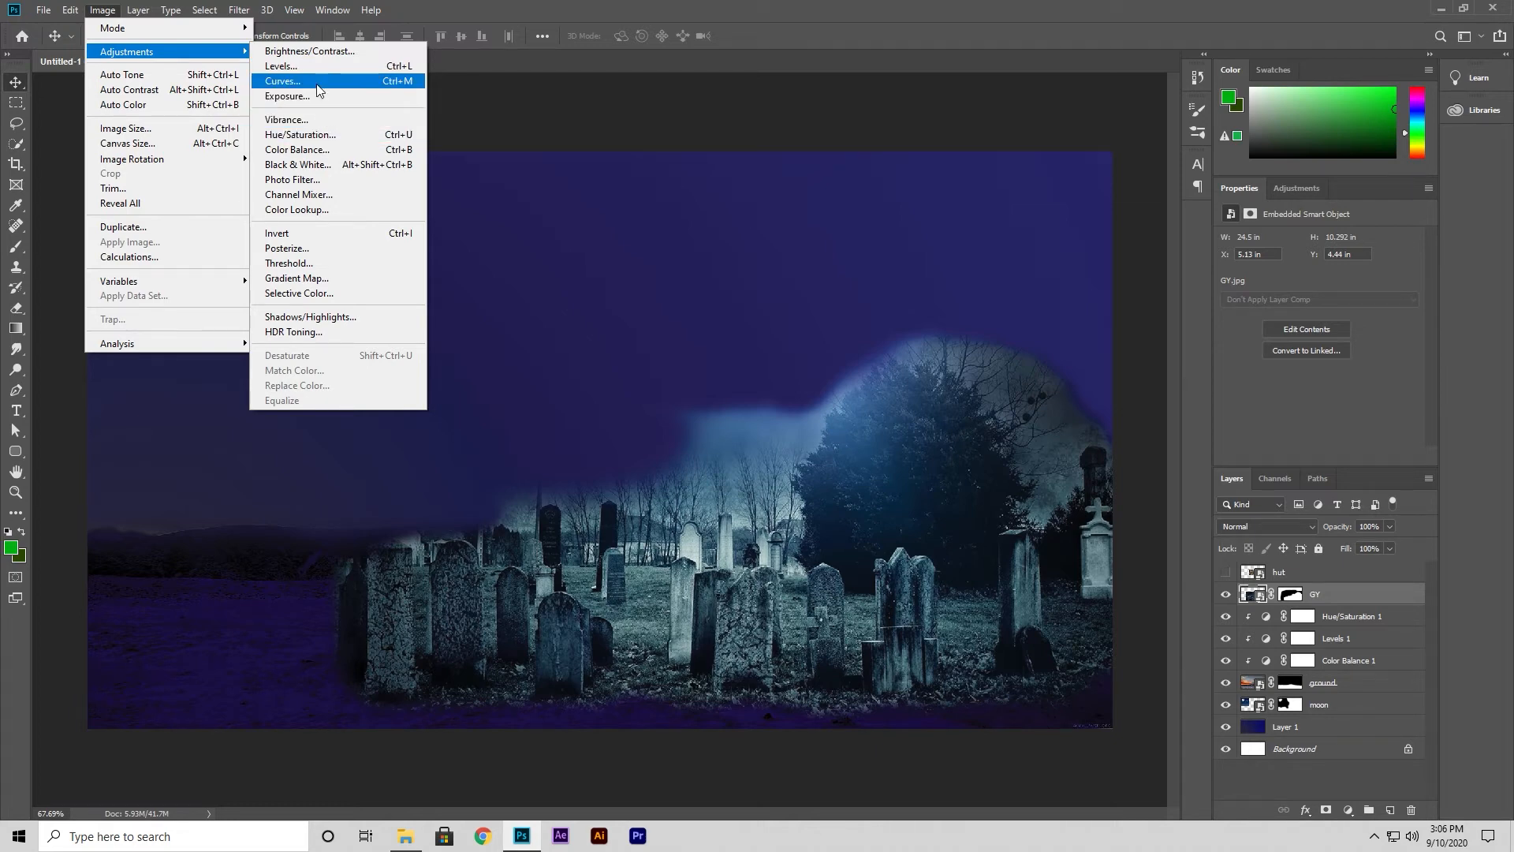
pyautogui.click(284, 81)
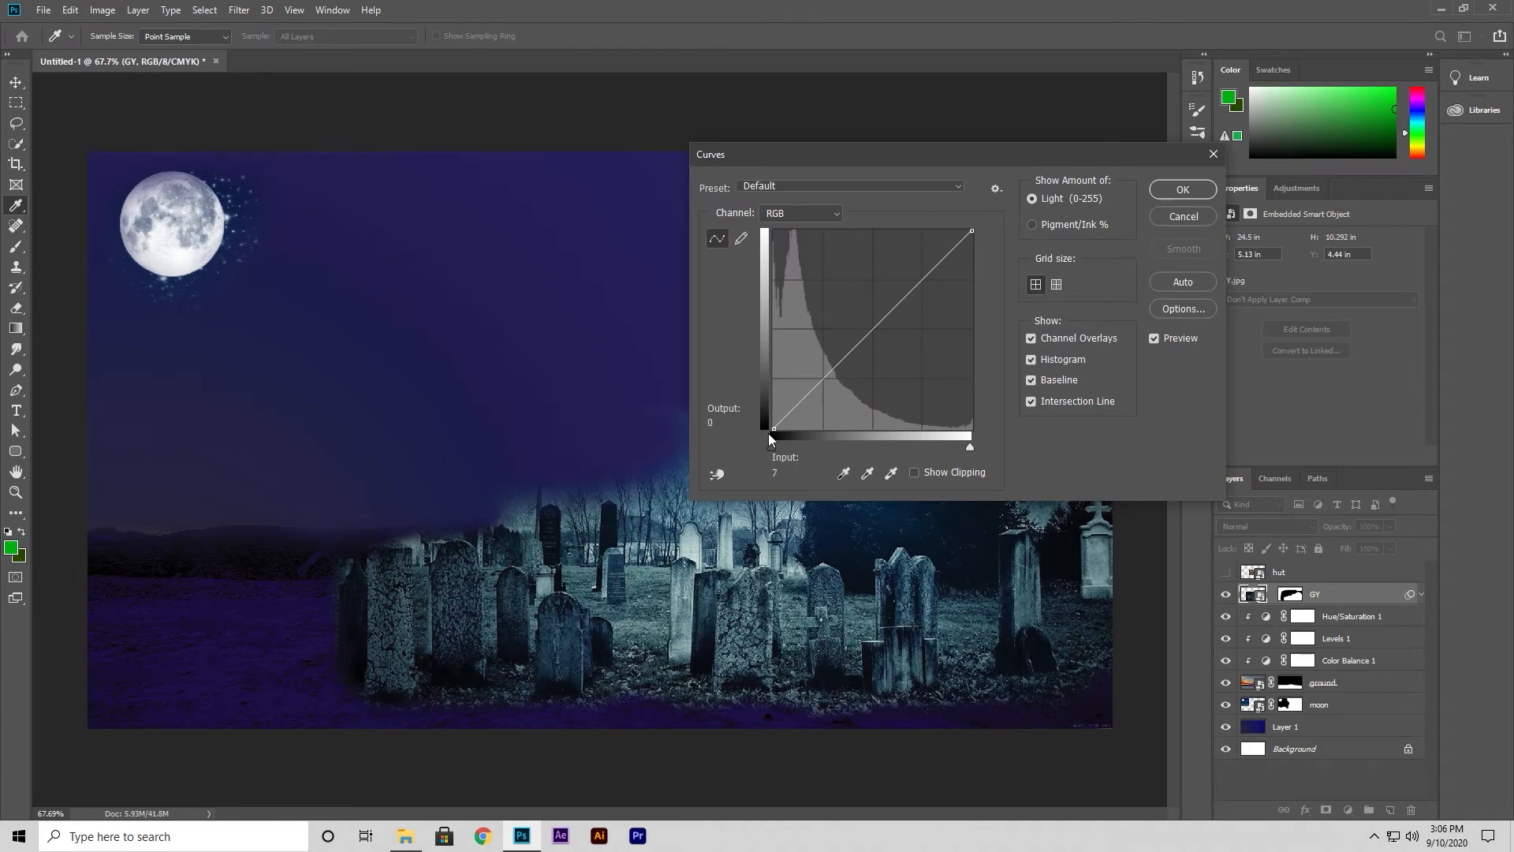
pyautogui.moveTo(905, 158); pyautogui.dragTo(902, 86)
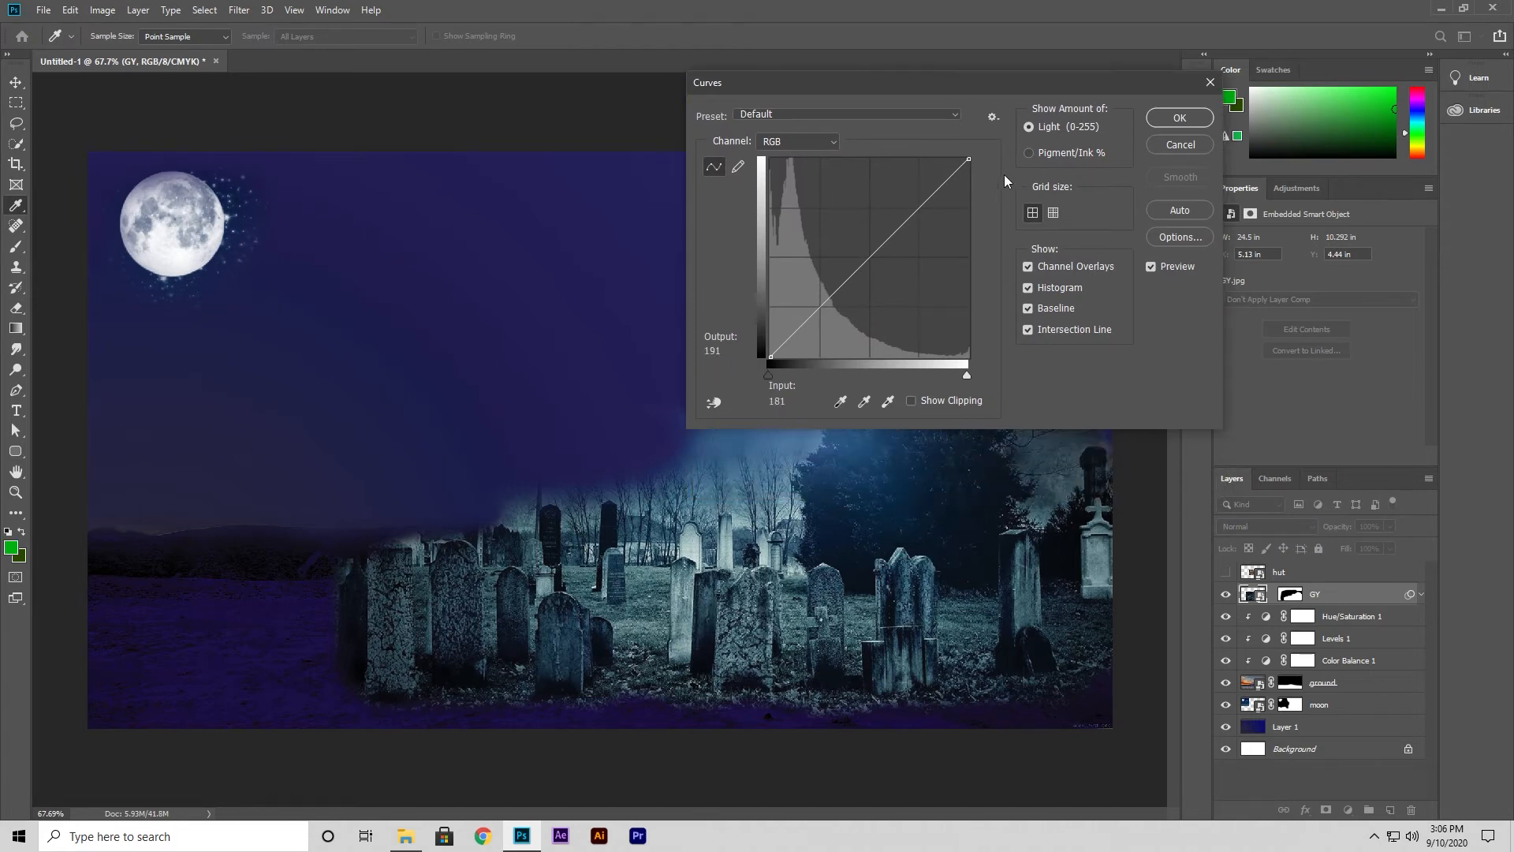
pyautogui.moveTo(766, 376)
pyautogui.mouseDown()
pyautogui.moveTo(812, 377)
pyautogui.moveTo(794, 377)
pyautogui.mouseUp()
pyautogui.moveTo(968, 377); pyautogui.dragTo(741, 377)
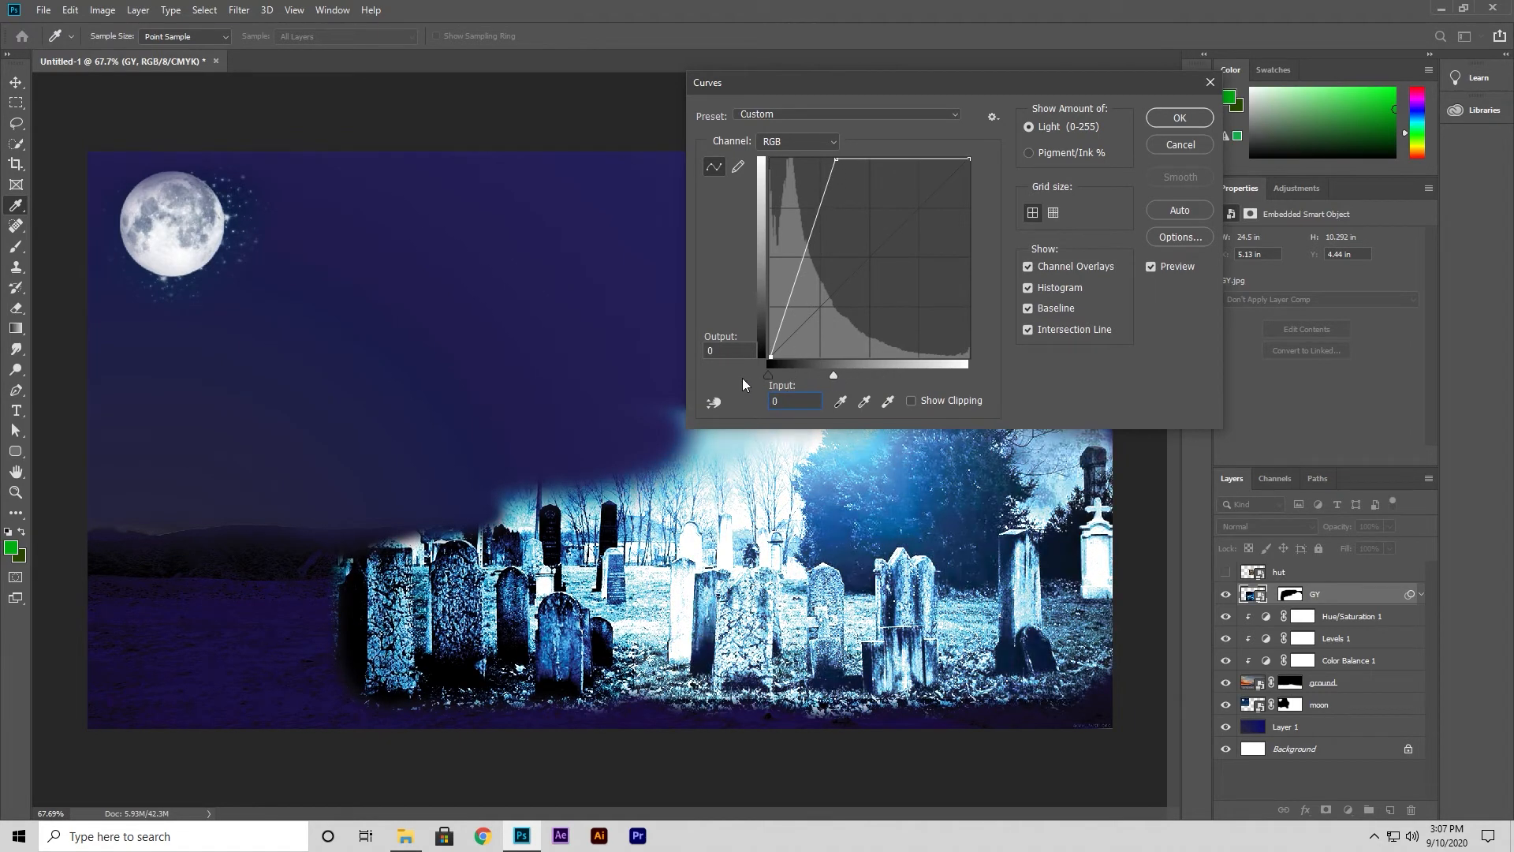
pyautogui.click(833, 376)
pyautogui.moveTo(833, 378); pyautogui.dragTo(810, 376)
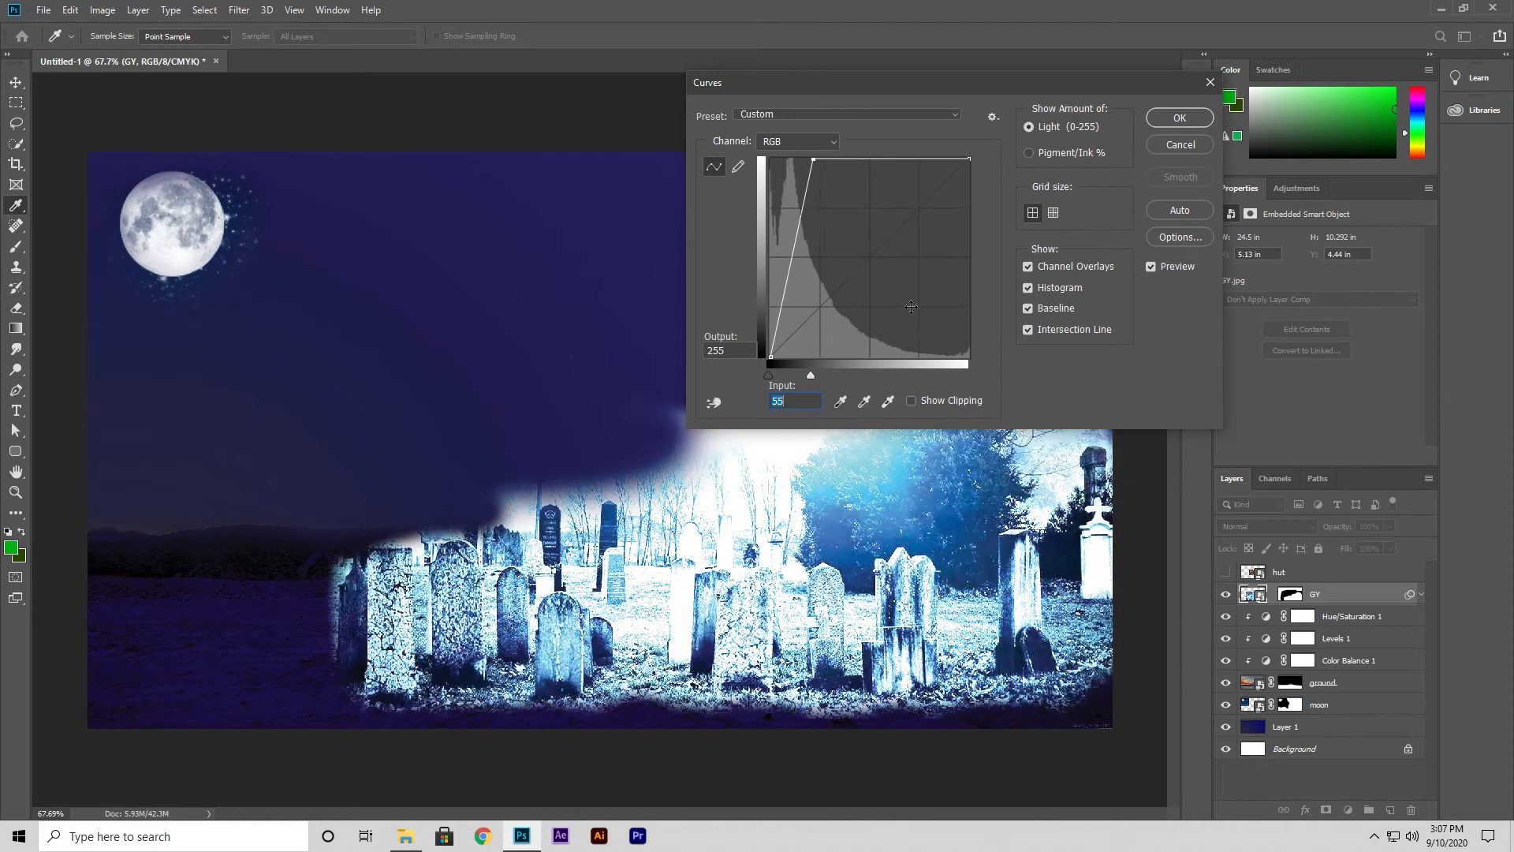
pyautogui.click(1191, 118)
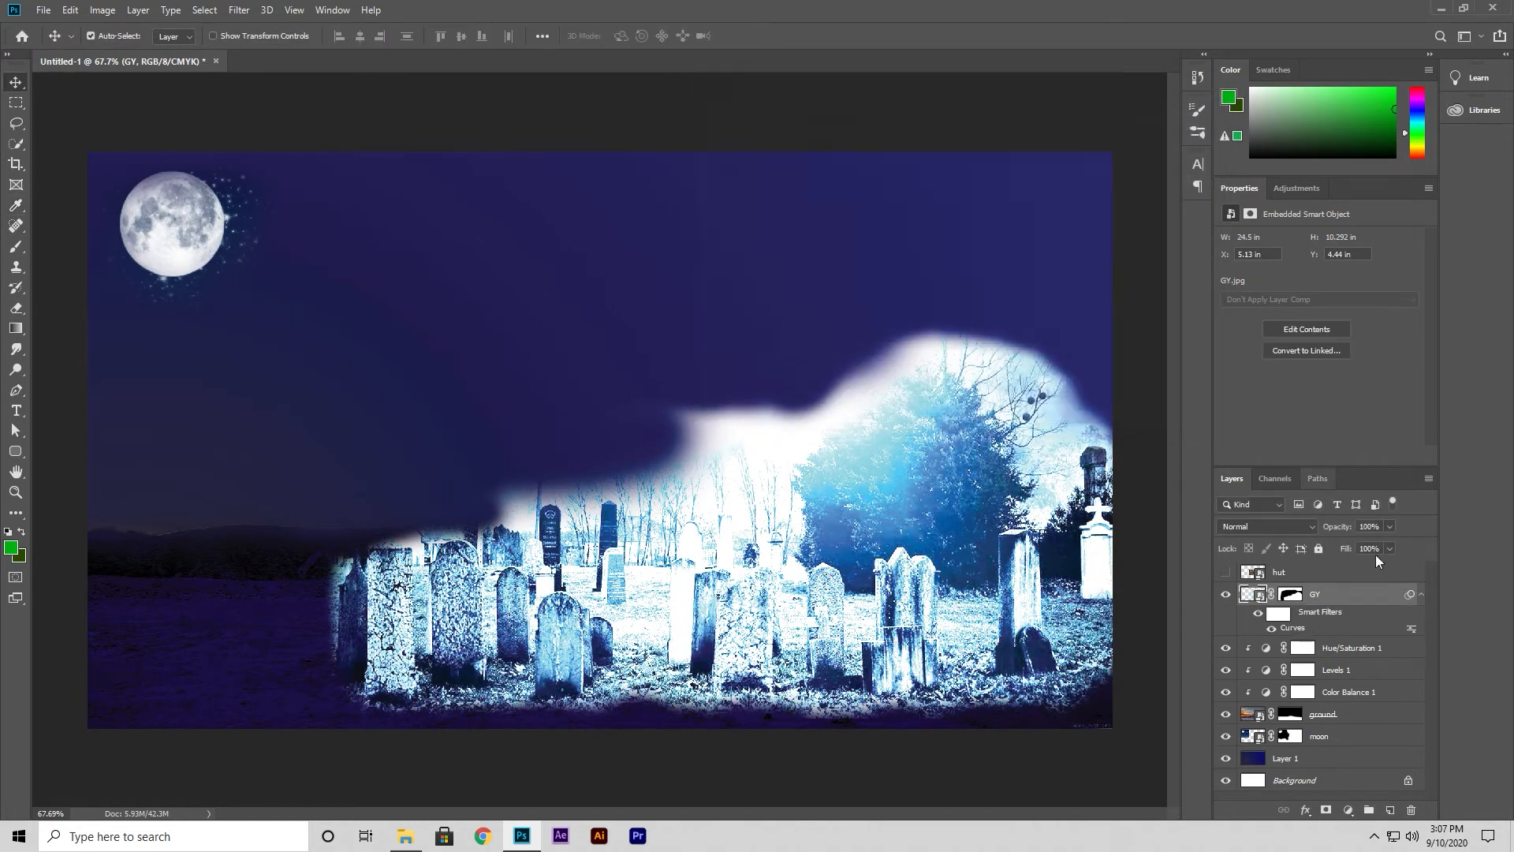
# Undo the Curves adjustment on the GY layer.
pyautogui.click(1278, 526)
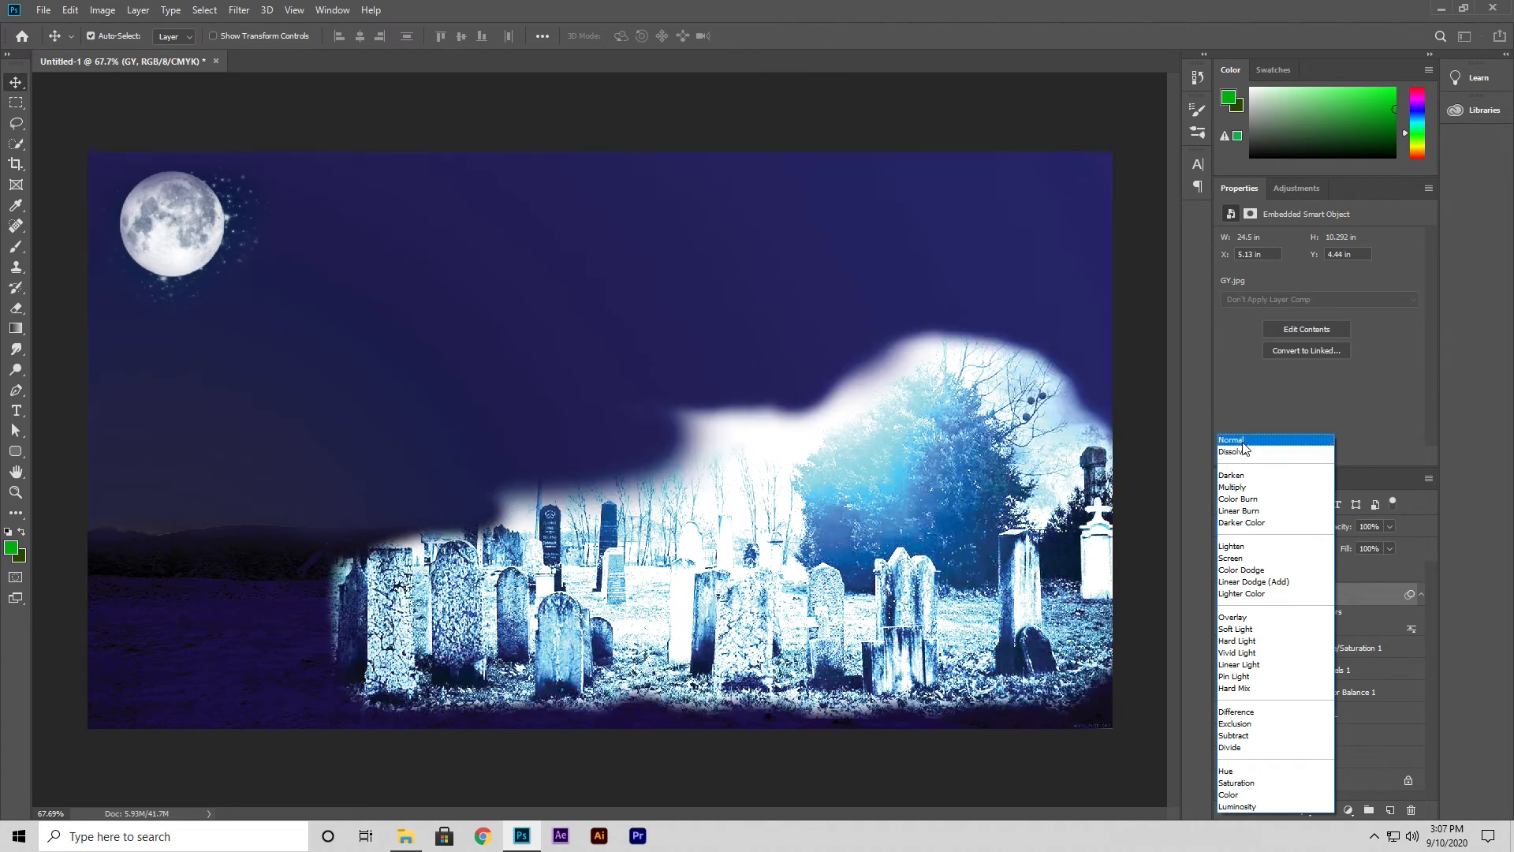
pyautogui.click(1431, 602)
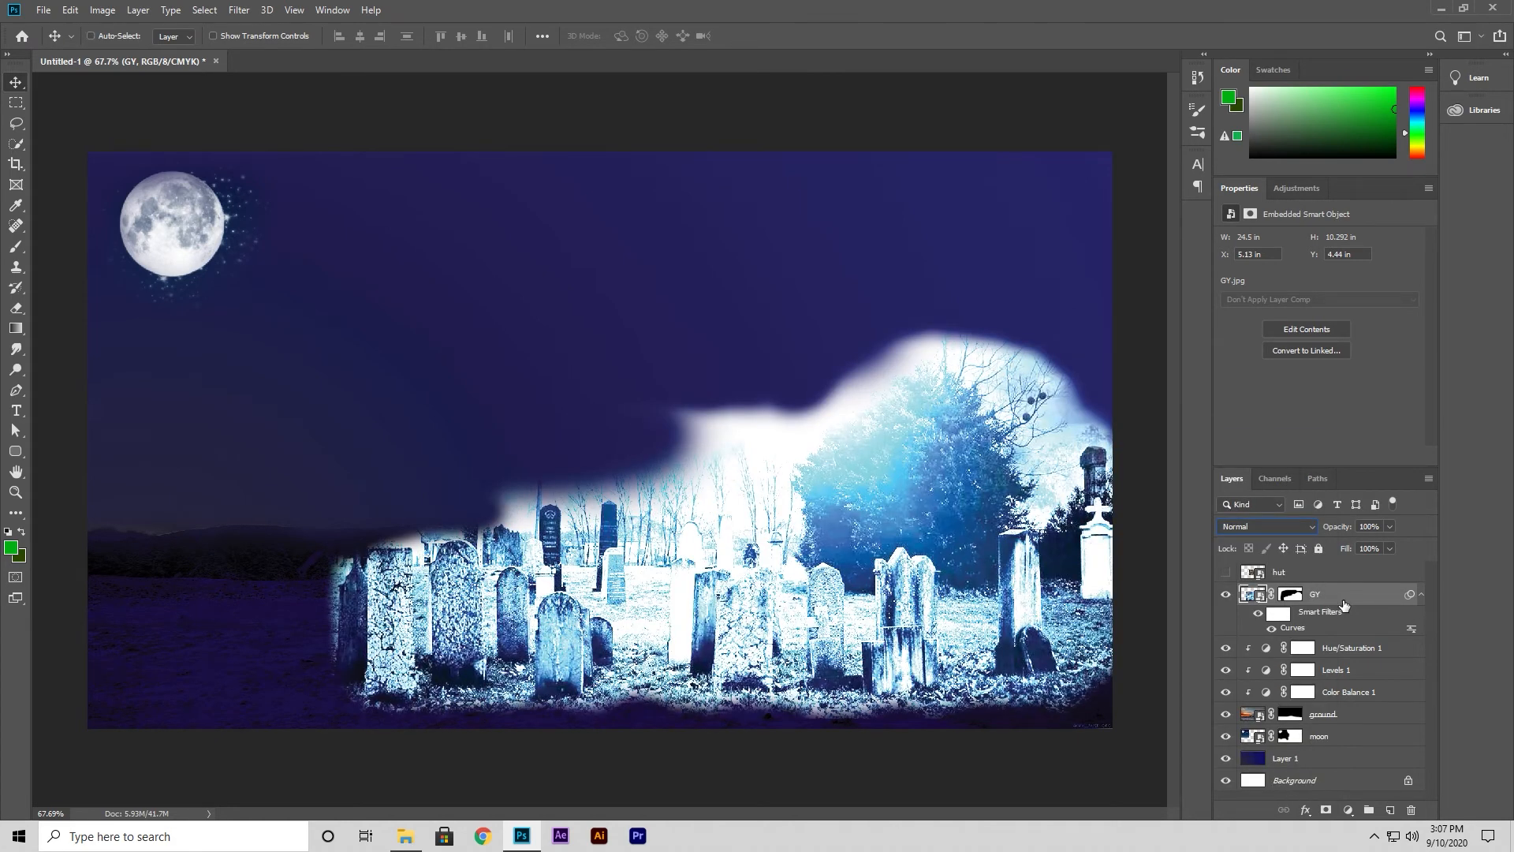
pyautogui.hotkey('ctrl', 'z')
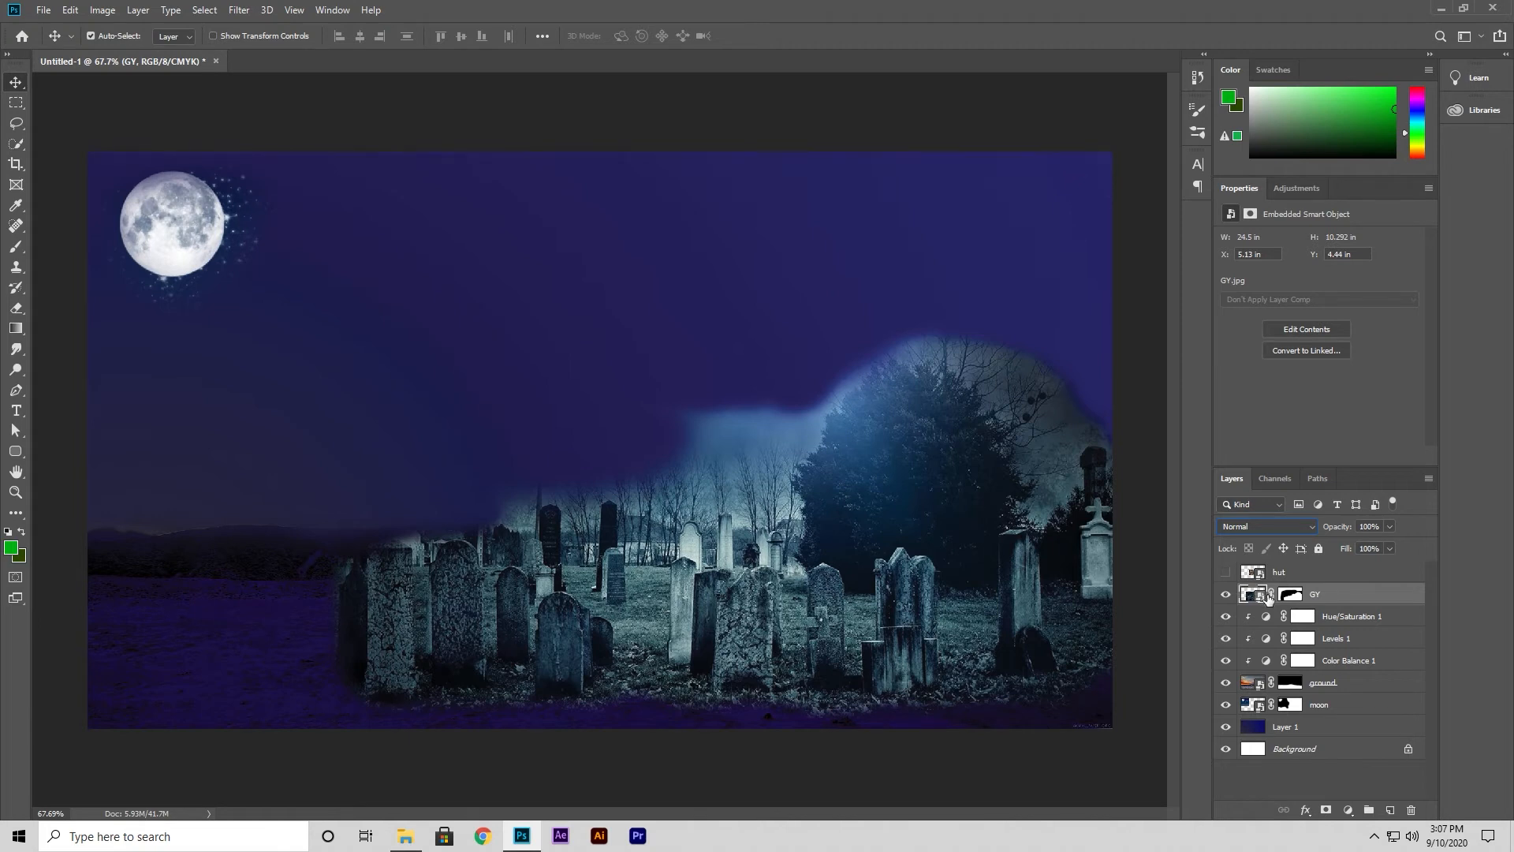
# Set the GY layer's blend mode to Darken and move the graveyard image rightward to about X 7.23 in.
pyautogui.click(1267, 532)
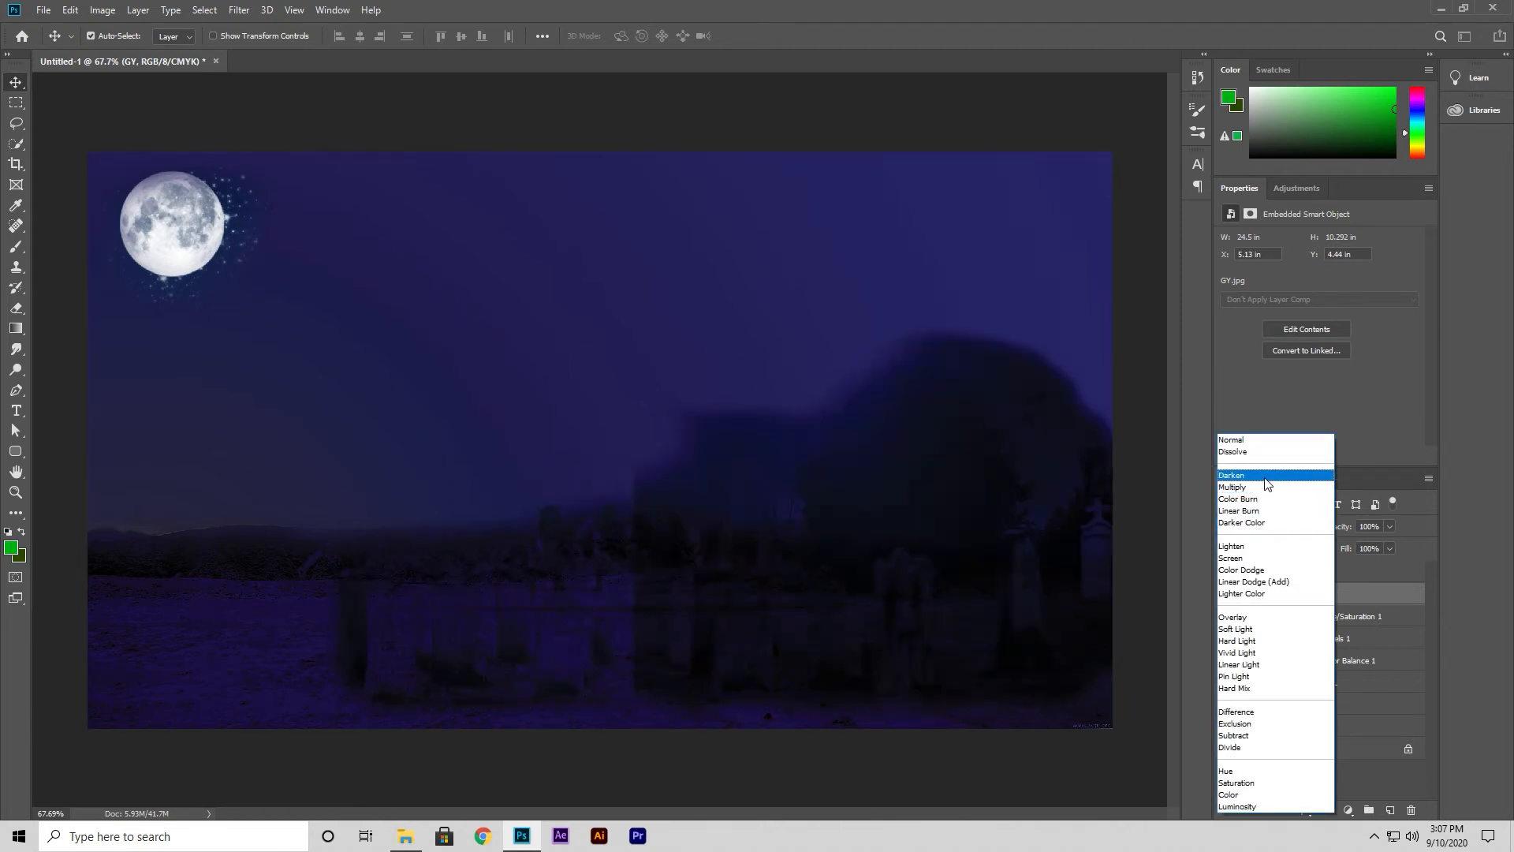
pyautogui.click(1267, 477)
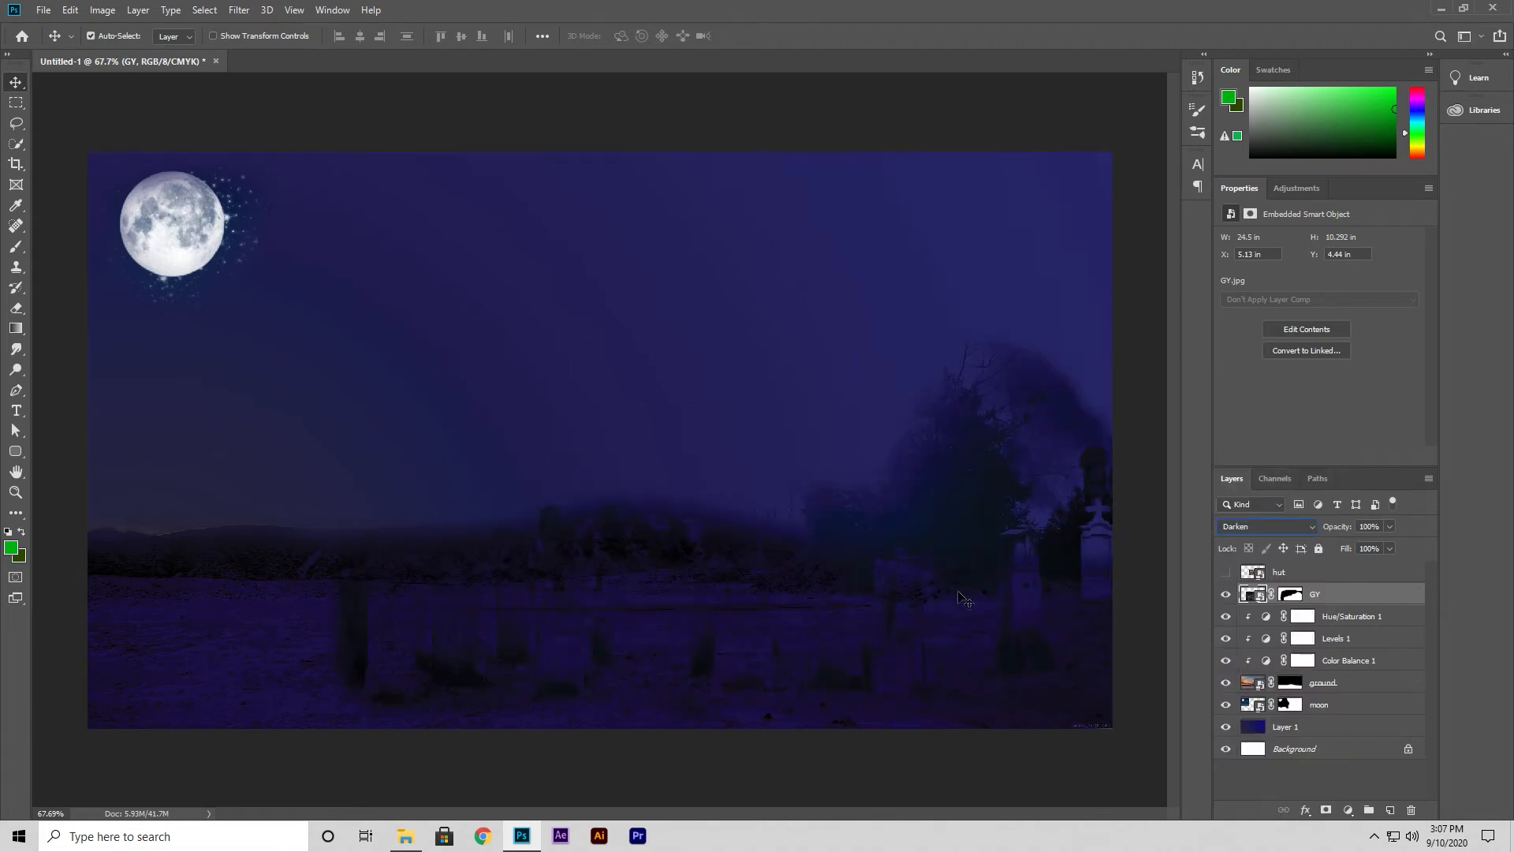
pyautogui.hotkey('ctrl', 't')
pyautogui.moveTo(838, 611); pyautogui.dragTo(915, 605)
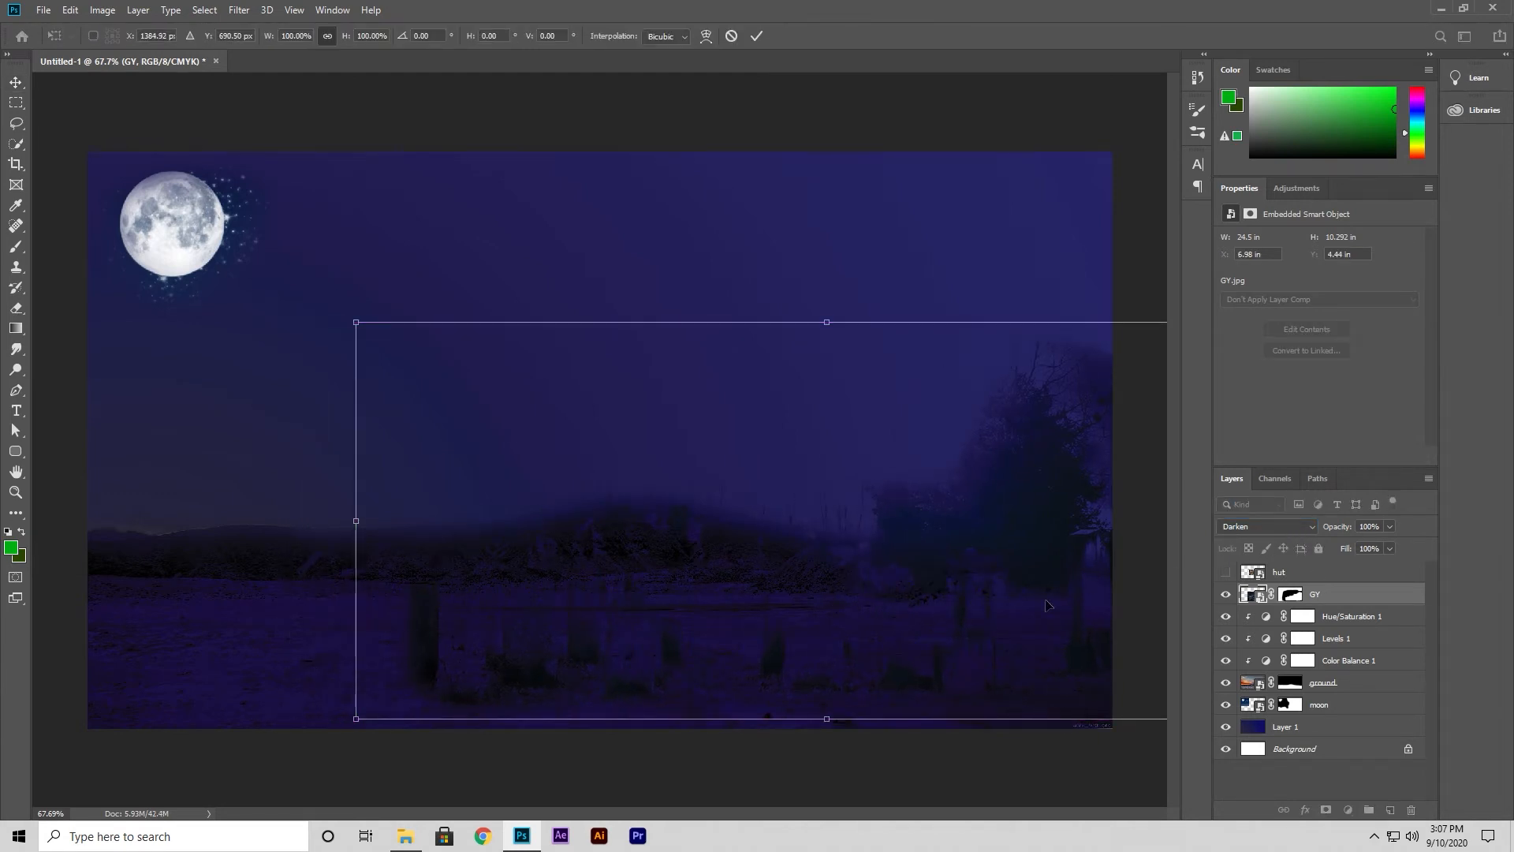
pyautogui.moveTo(984, 608); pyautogui.dragTo(994, 611)
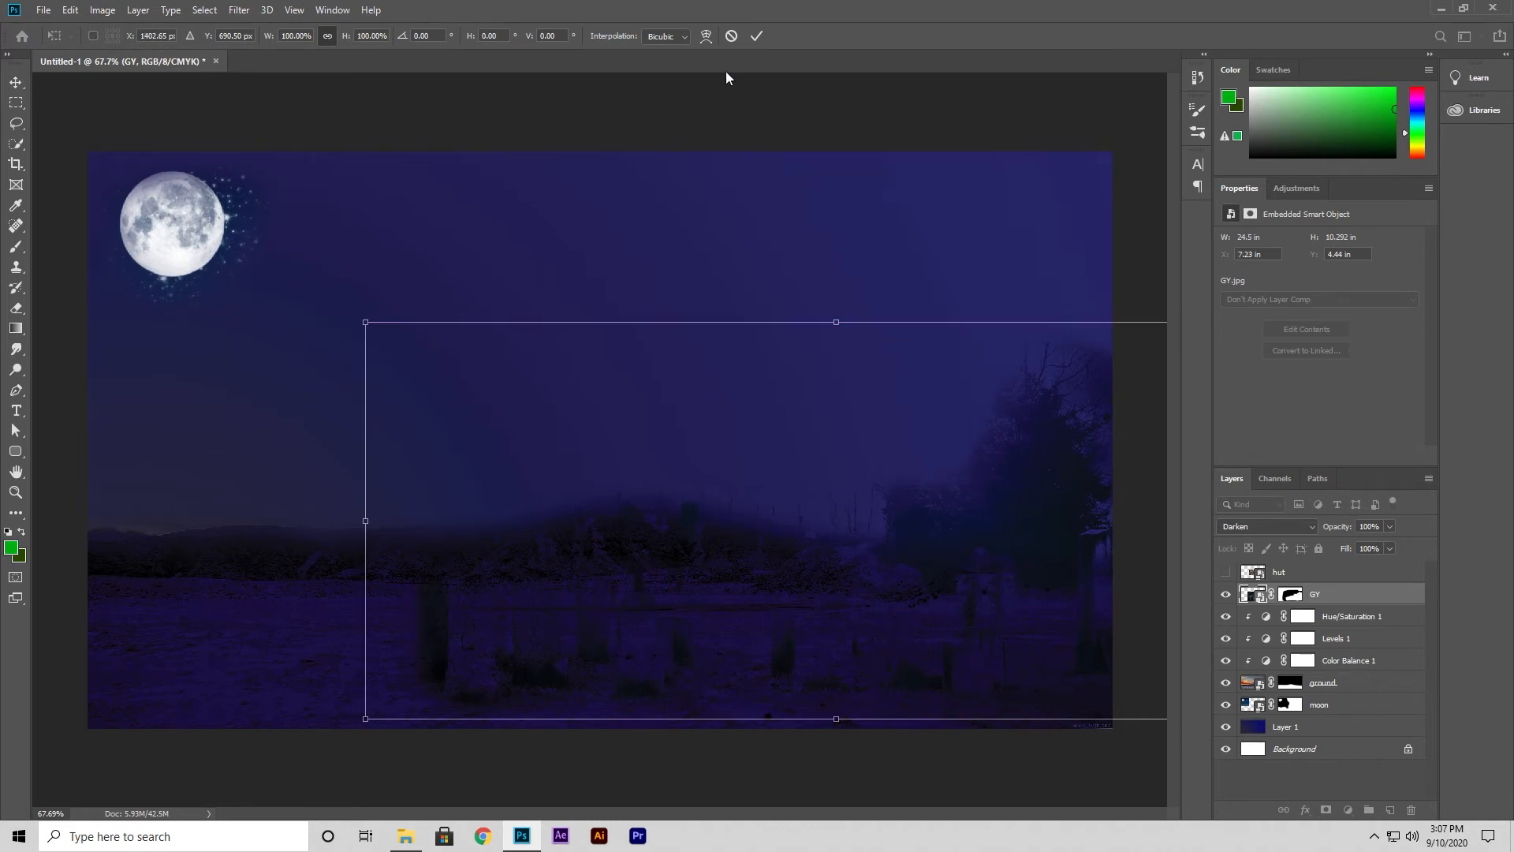
pyautogui.click(757, 35)
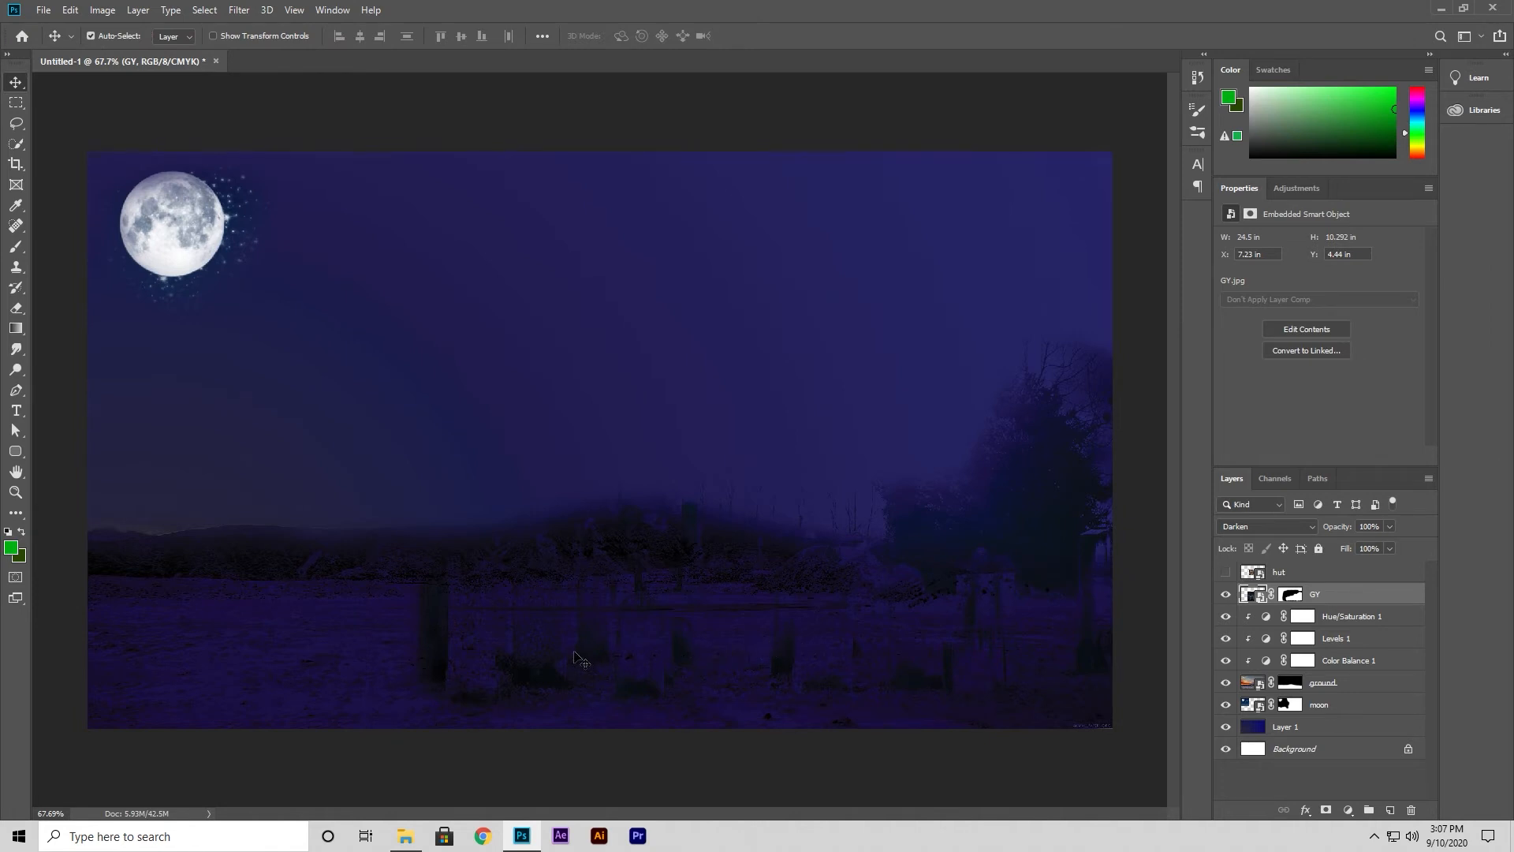
# Show the hut layer and add a layer mask to it.
pyautogui.scroll(3, 710, 645)
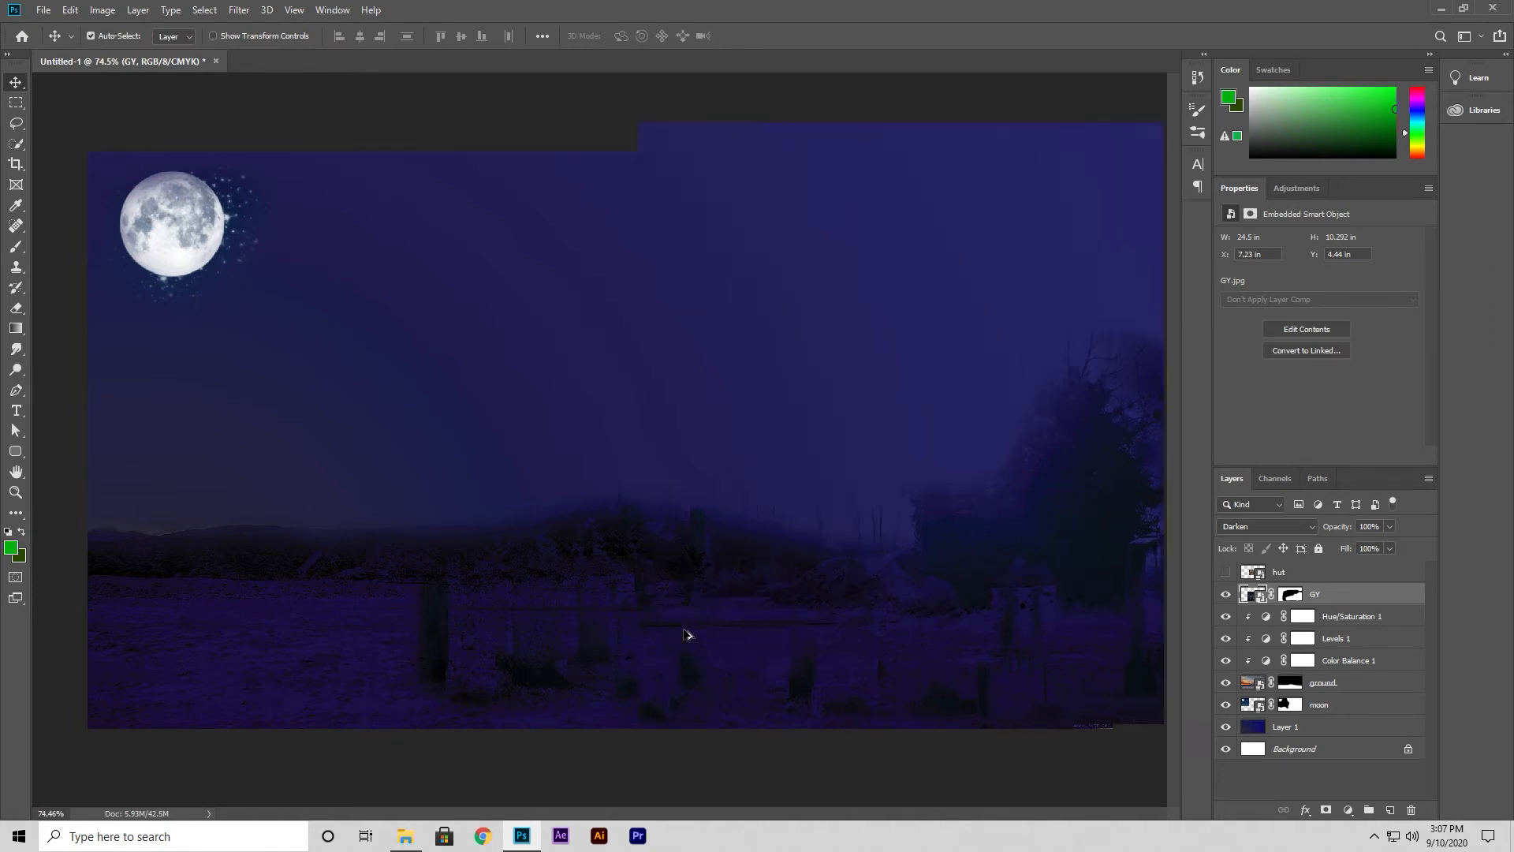
pyautogui.scroll(-3, 867, 651)
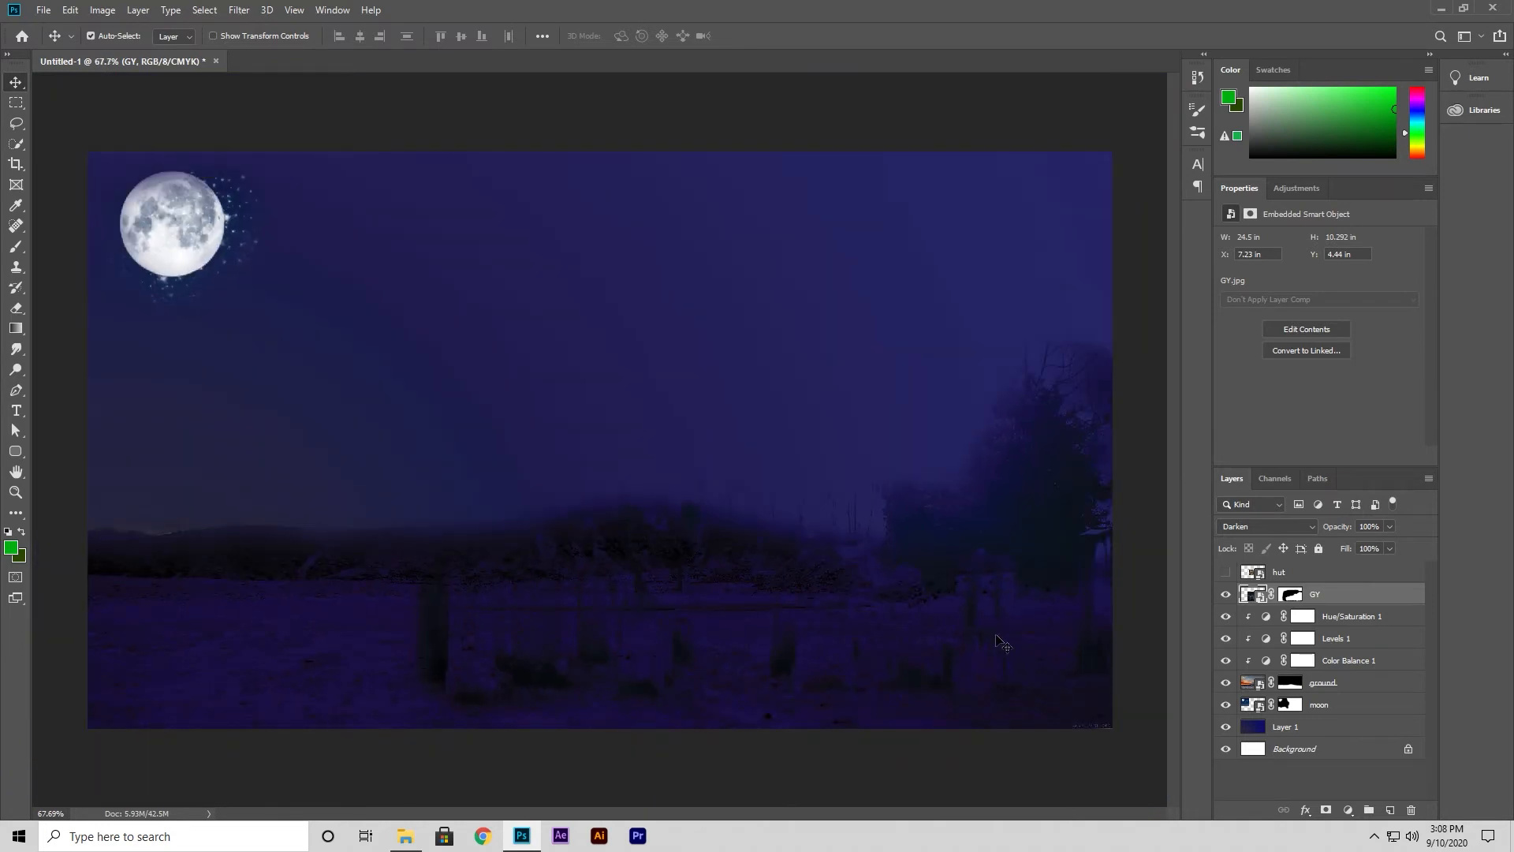
pyautogui.scroll(1, 575, 599)
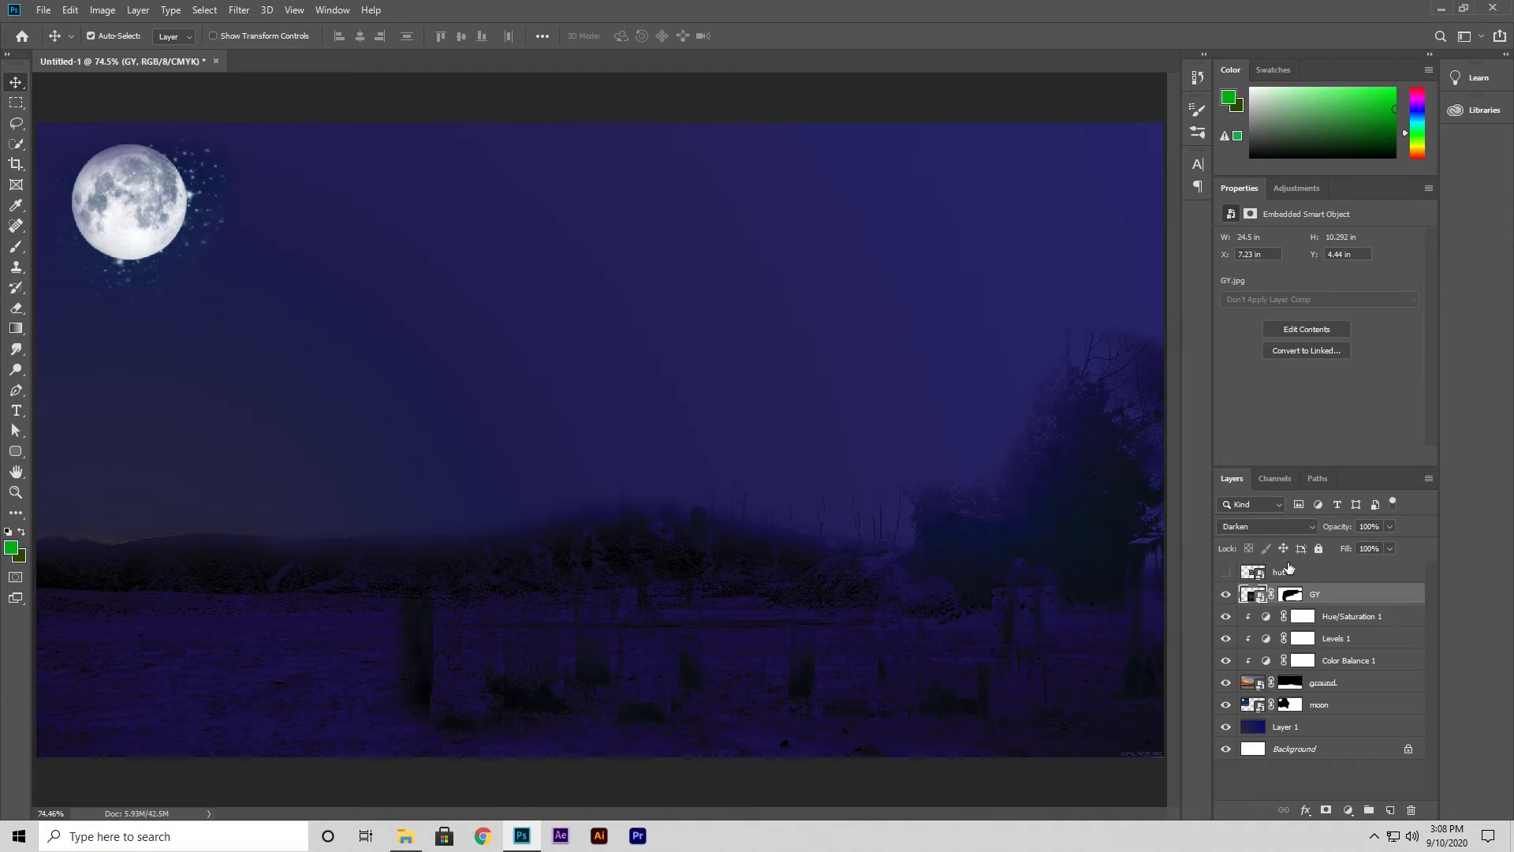
pyautogui.click(1222, 573)
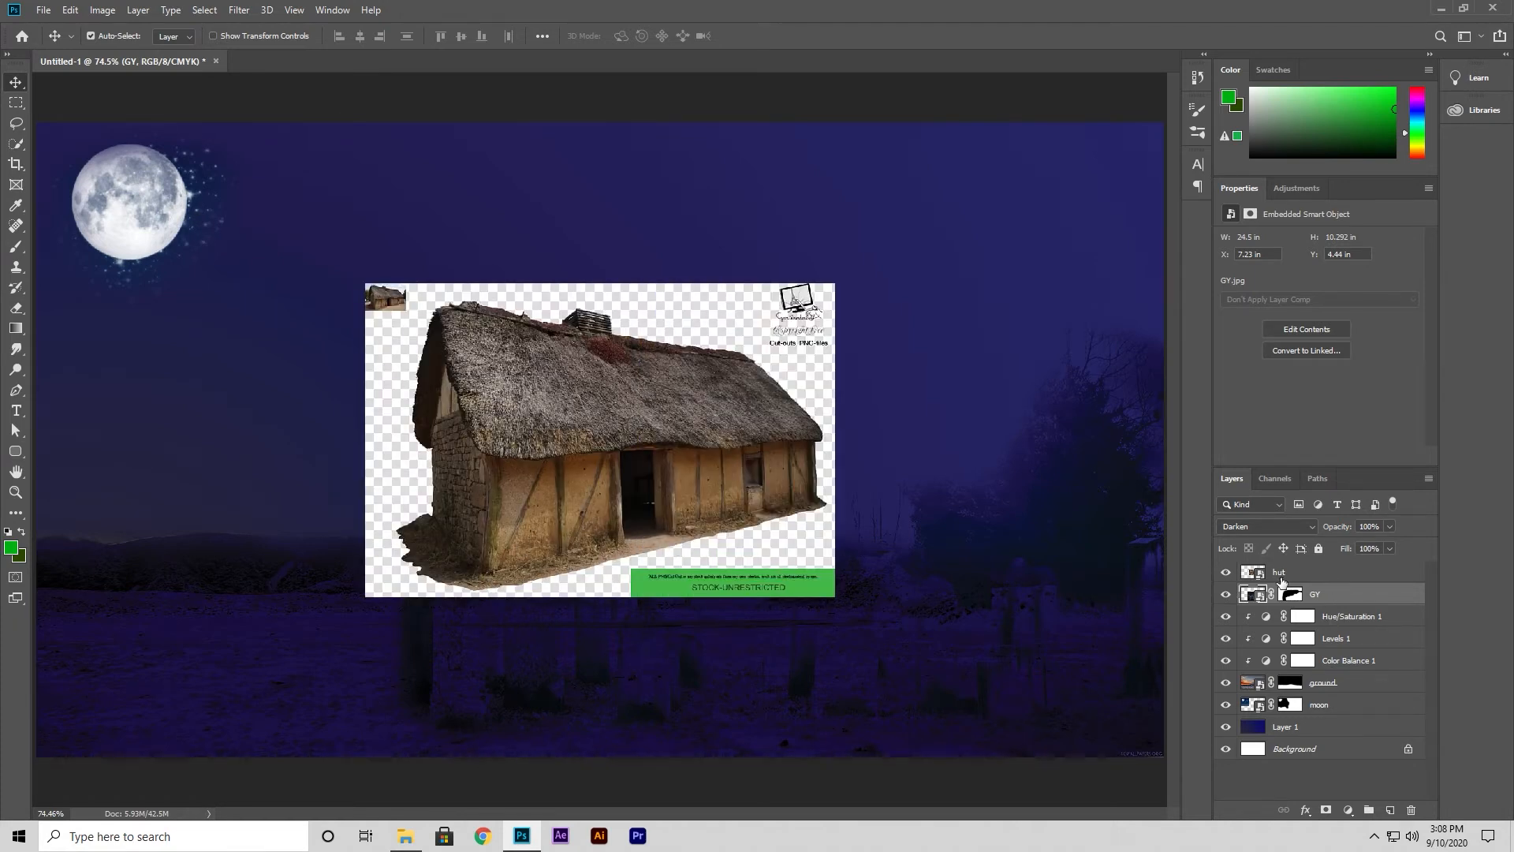
pyautogui.click(1281, 575)
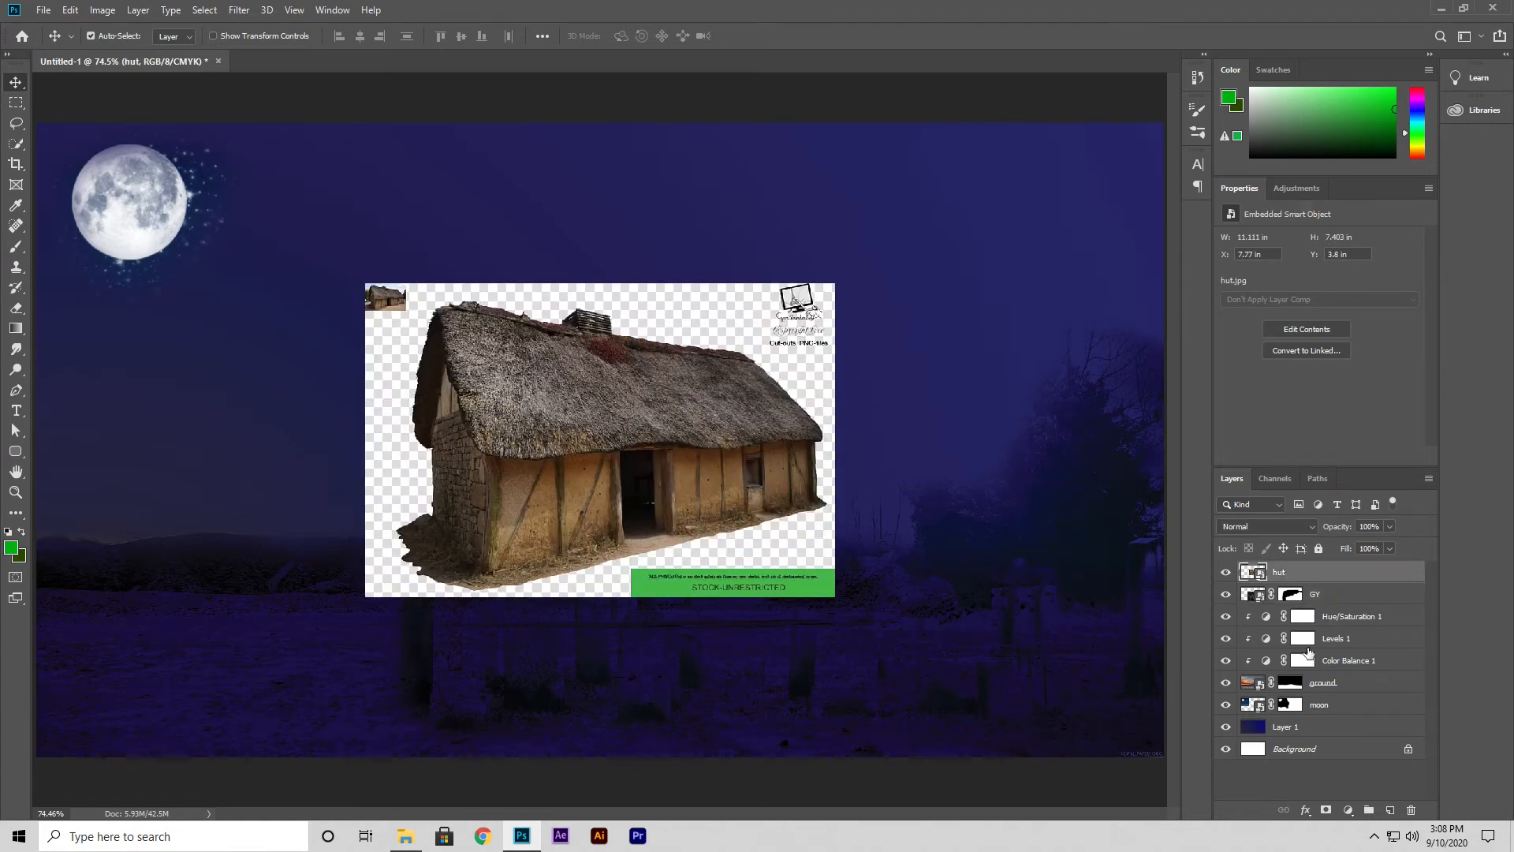
pyautogui.click(1326, 811)
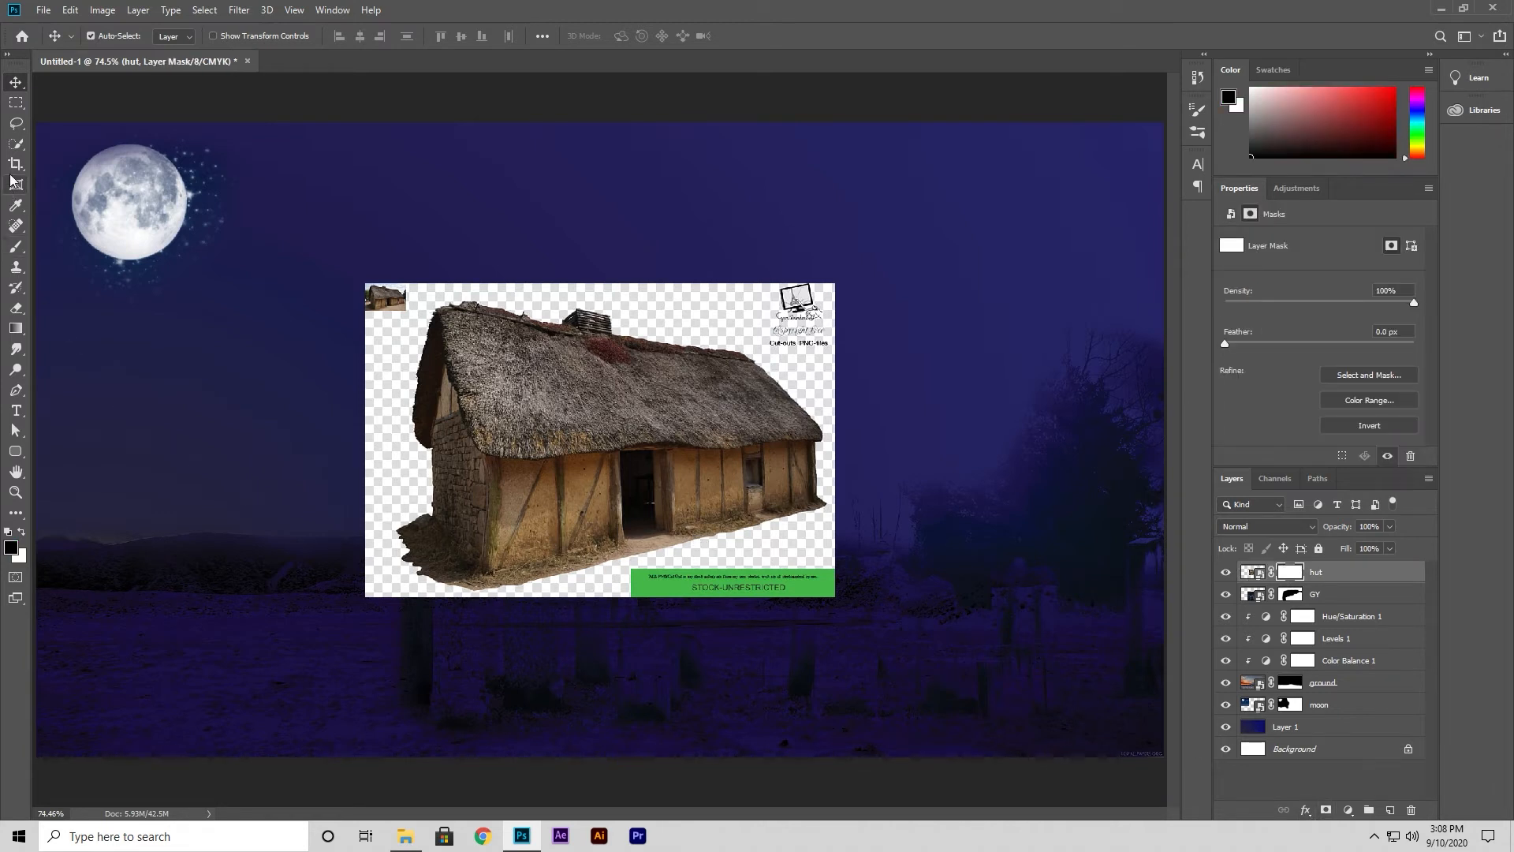
# Paint black on the hut mask with a soft 93 px brush to hide the background below and to the right of the hut.
pyautogui.click(16, 144)
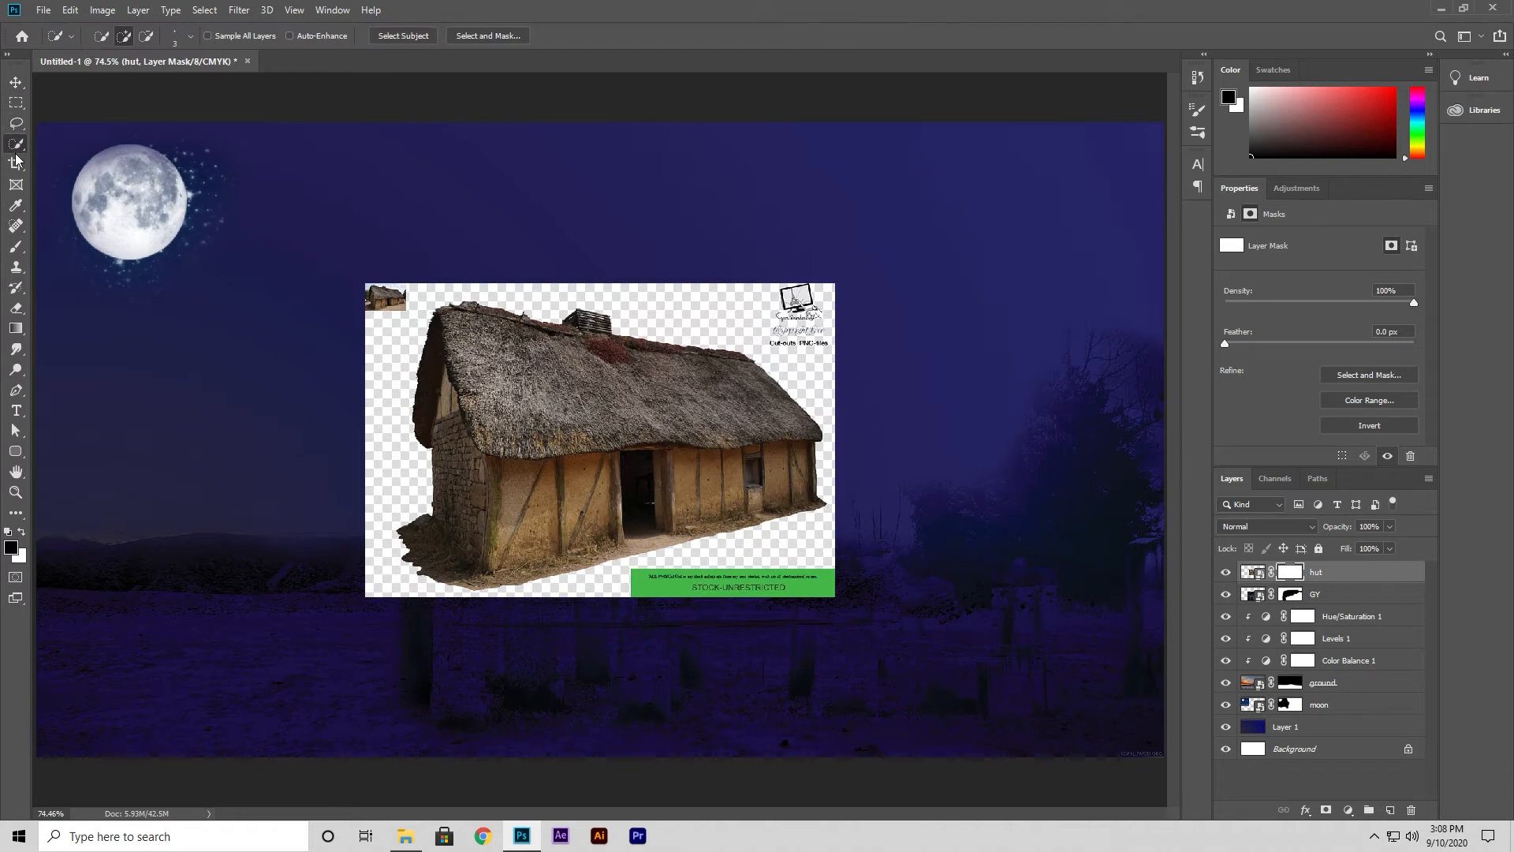
pyautogui.click(16, 248)
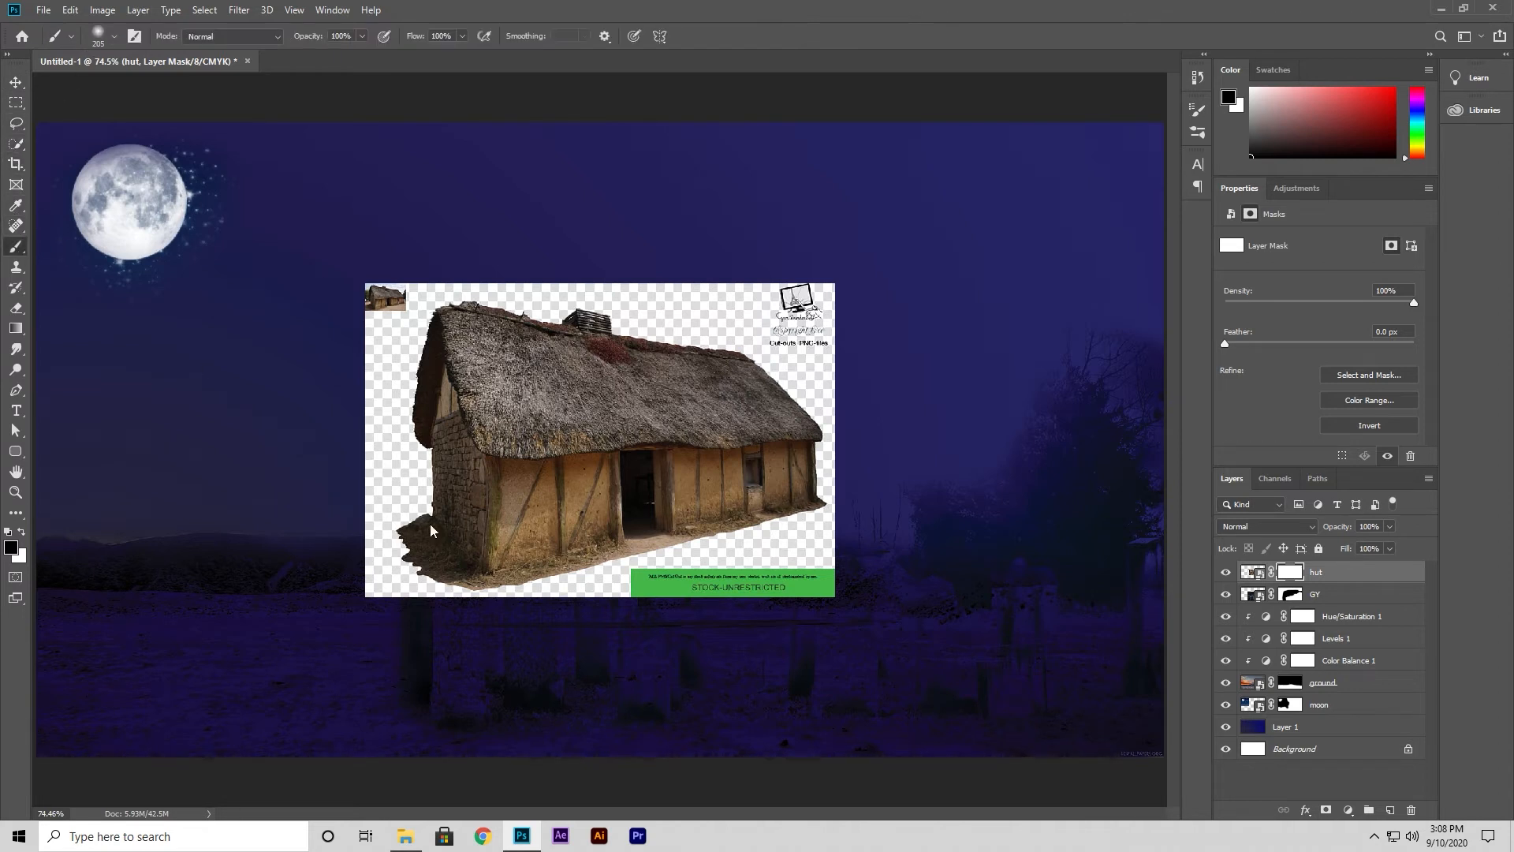
pyautogui.moveTo(584, 568); pyautogui.dragTo(636, 560)
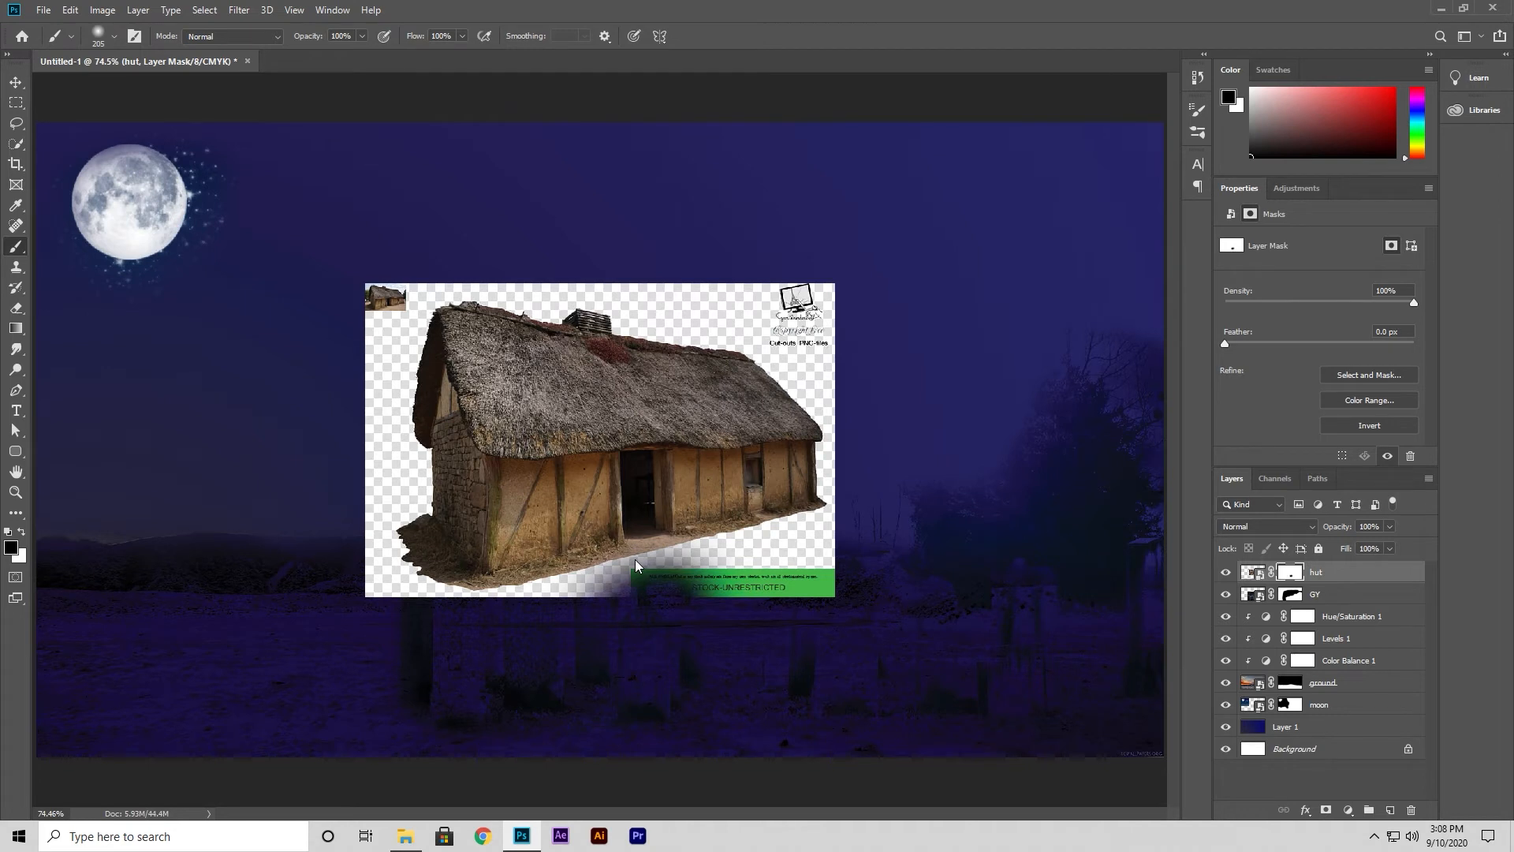
pyautogui.hotkey('ctrl', 'z')
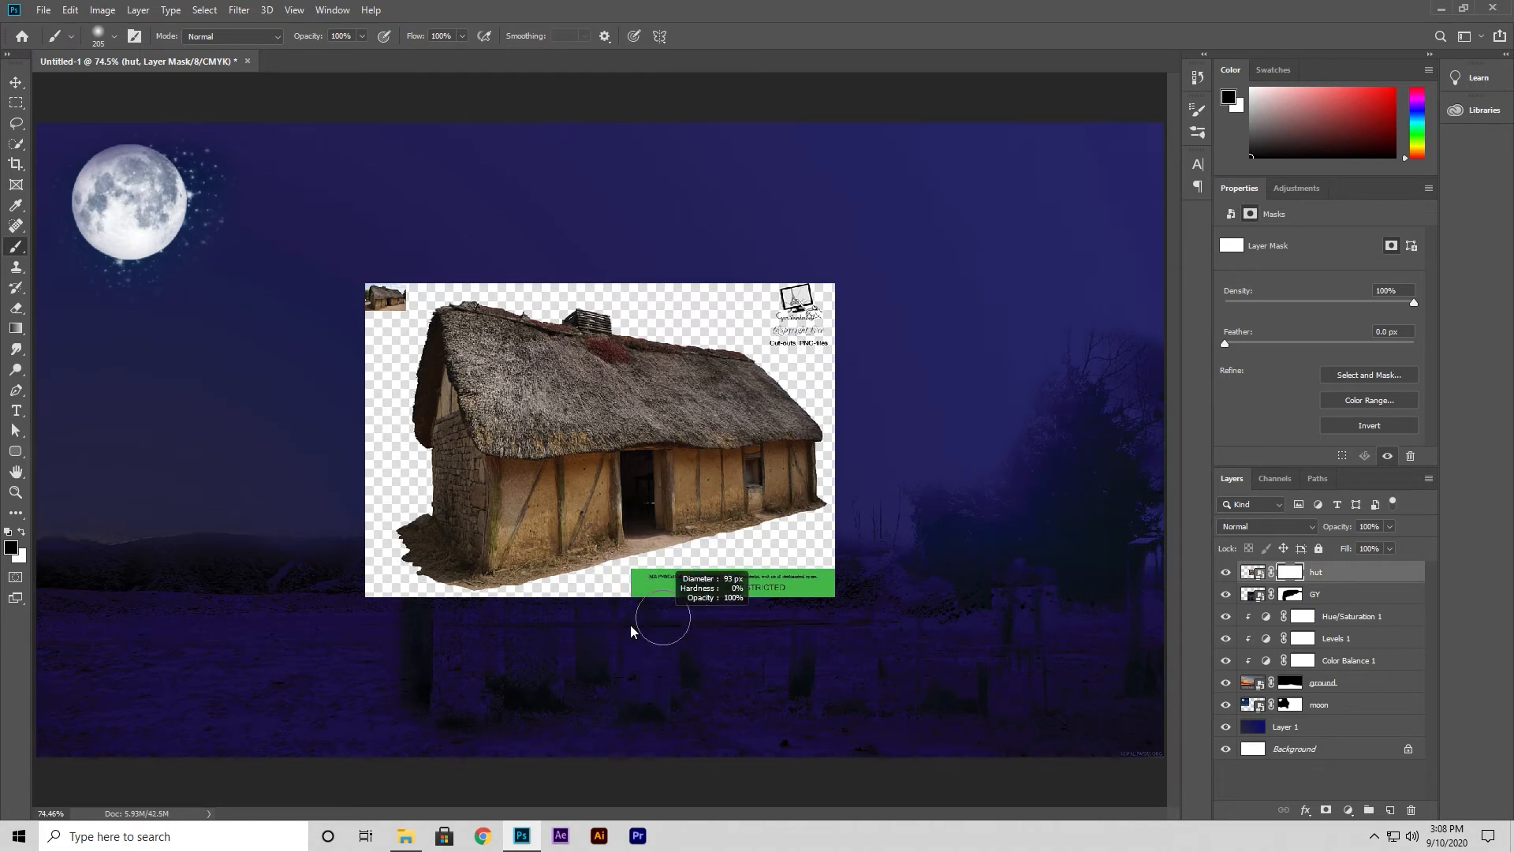
pyautogui.moveTo(631, 597)
pyautogui.mouseDown()
pyautogui.moveTo(735, 580)
pyautogui.moveTo(765, 568)
pyautogui.moveTo(703, 563)
pyautogui.moveTo(753, 570)
pyautogui.moveTo(819, 544)
pyautogui.moveTo(820, 580)
pyautogui.mouseUp()
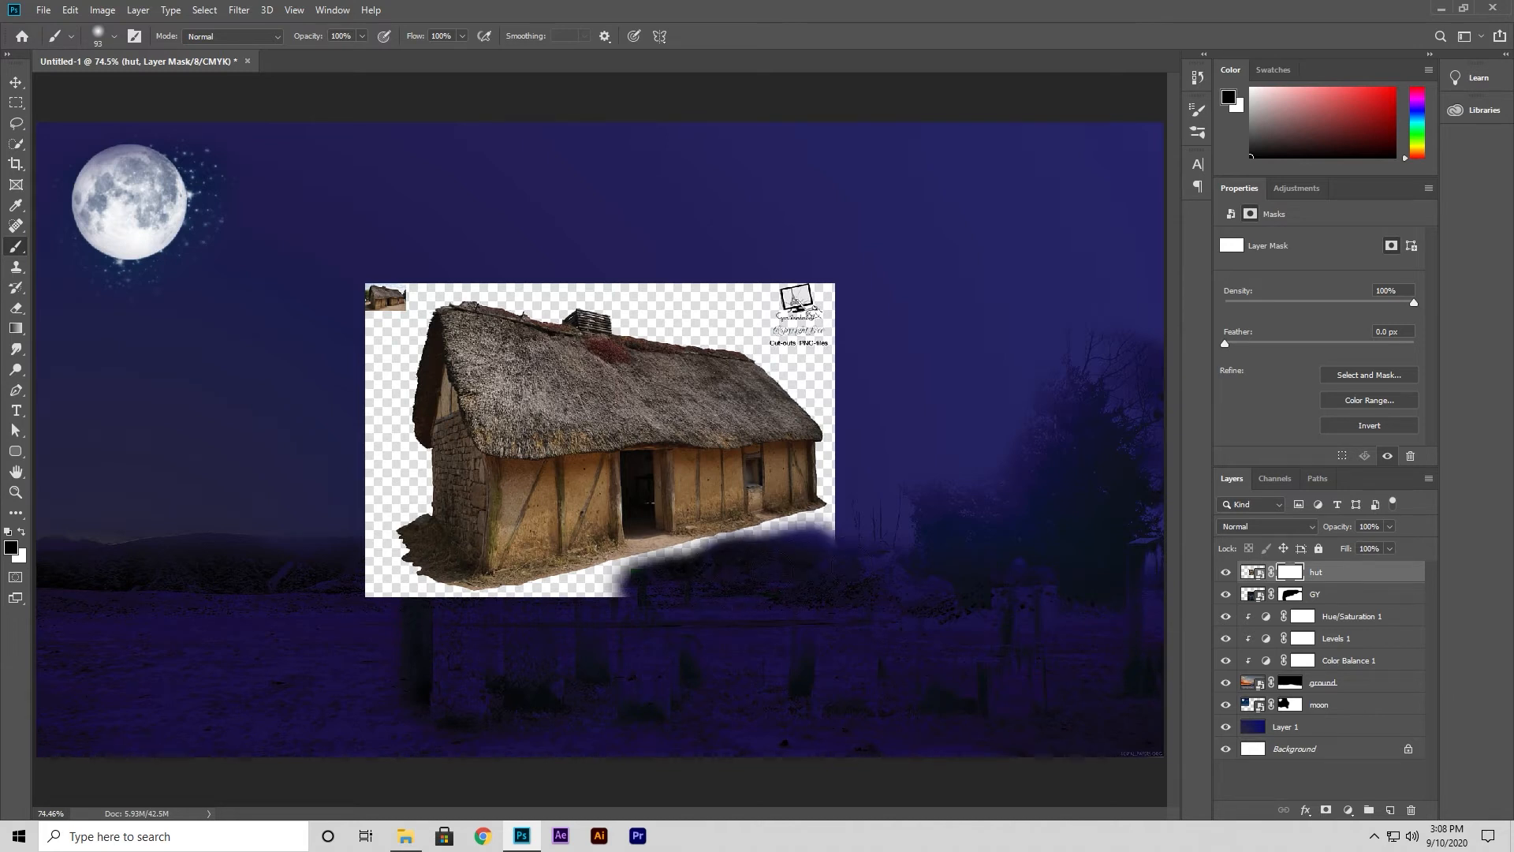
pyautogui.moveTo(684, 552)
pyautogui.mouseDown()
pyautogui.moveTo(625, 568)
pyautogui.moveTo(694, 536)
pyautogui.moveTo(810, 530)
pyautogui.moveTo(826, 463)
pyautogui.moveTo(837, 484)
pyautogui.moveTo(828, 435)
pyautogui.moveTo(844, 449)
pyautogui.mouseUp()
pyautogui.moveTo(820, 384)
pyautogui.mouseDown()
pyautogui.moveTo(843, 432)
pyautogui.moveTo(747, 309)
pyautogui.moveTo(830, 289)
pyautogui.moveTo(834, 313)
pyautogui.moveTo(796, 316)
pyautogui.mouseUp()
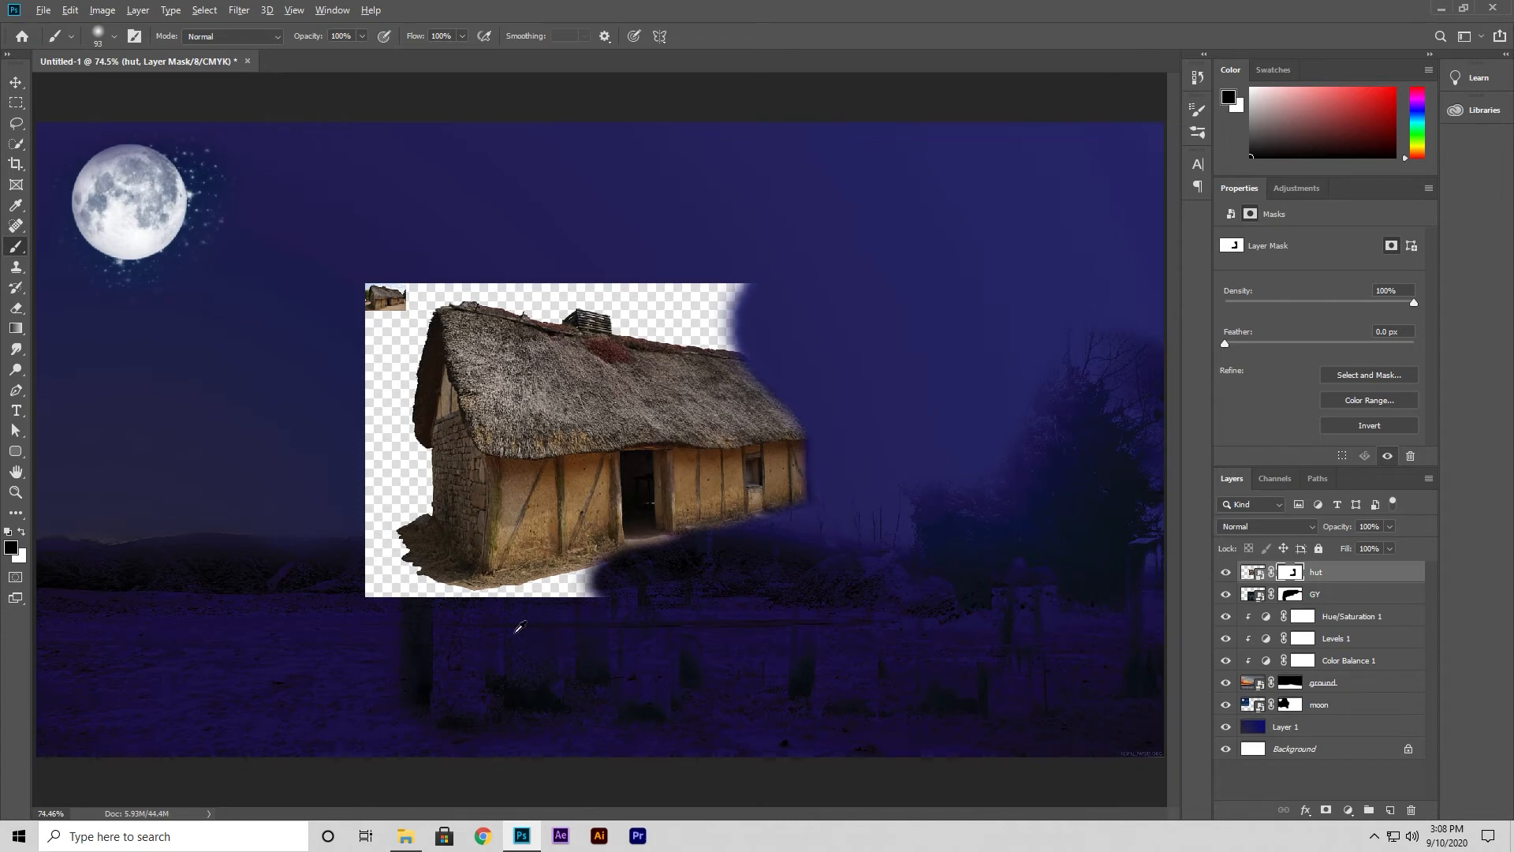
# Mask out the leftover background along the hut's lower edge and grassy corner with a soft 54 px brush.
pyautogui.scroll(7, 516, 626)
pyautogui.scroll(2, 533, 607)
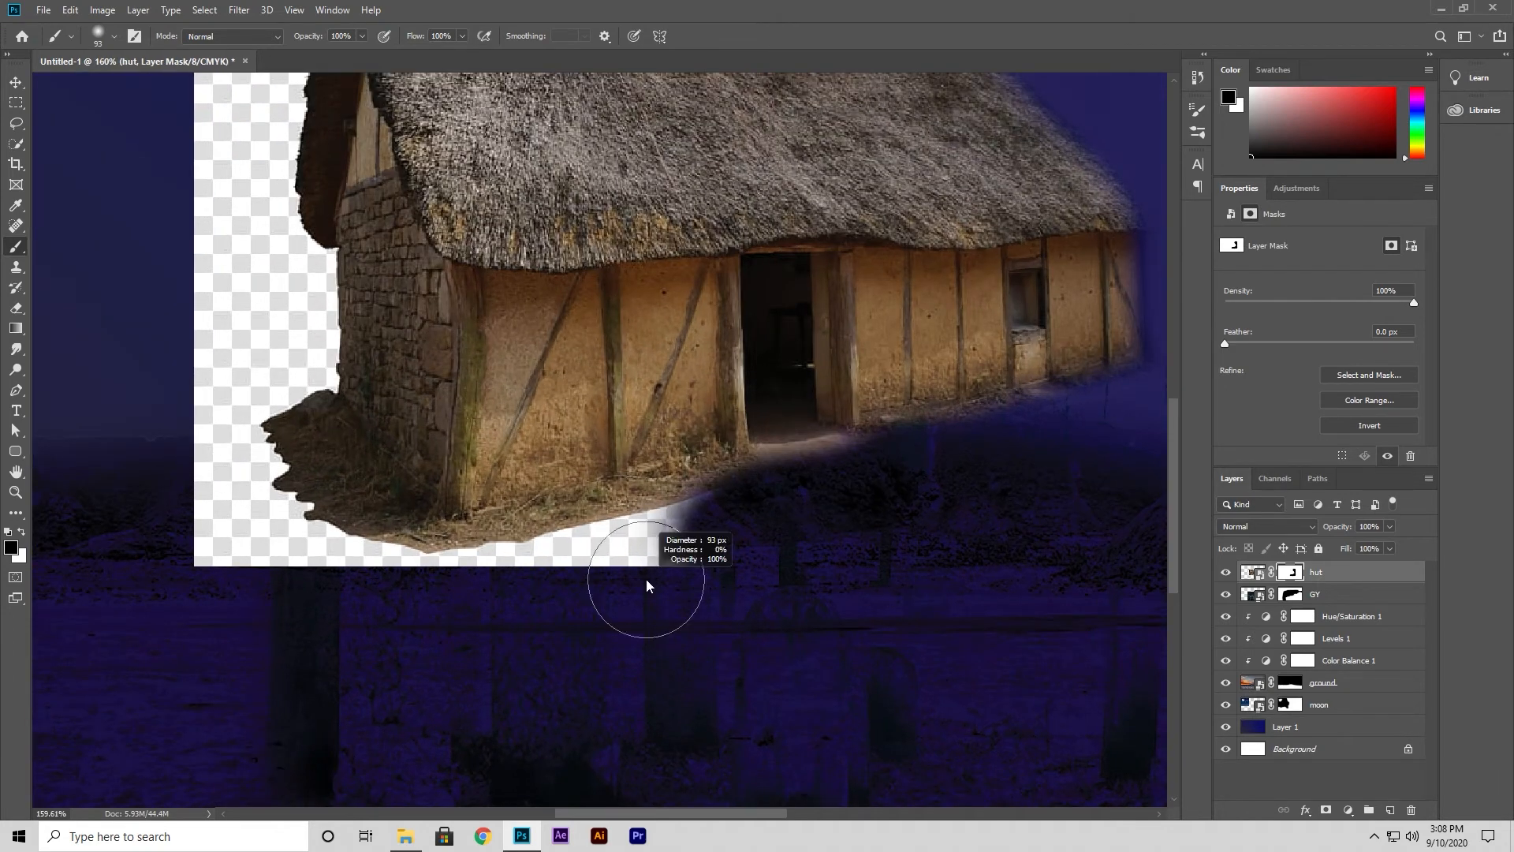
pyautogui.moveTo(679, 492); pyautogui.dragTo(537, 537)
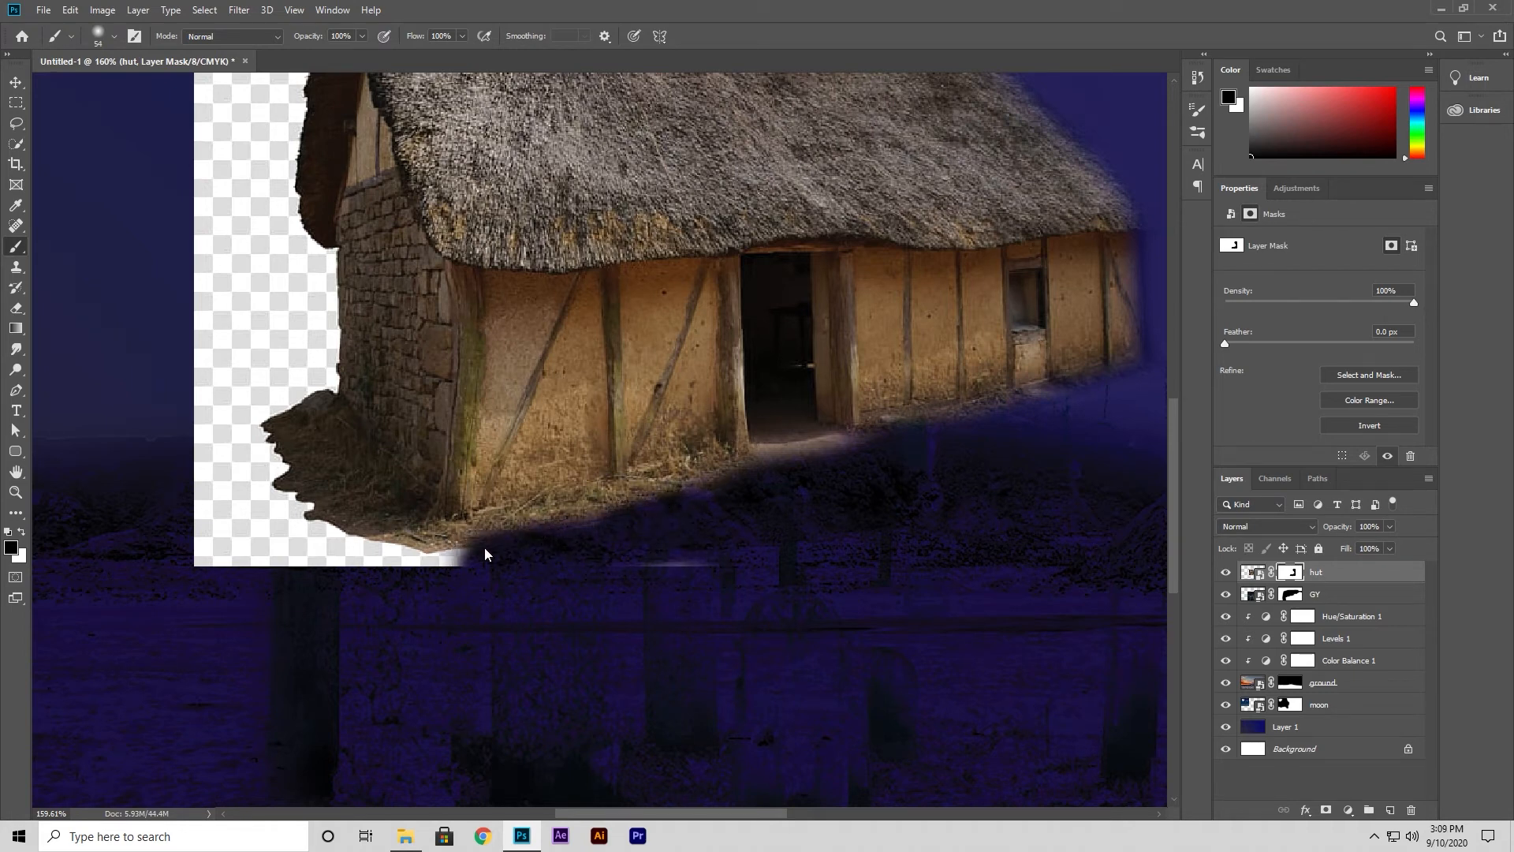
pyautogui.moveTo(345, 555); pyautogui.dragTo(332, 549)
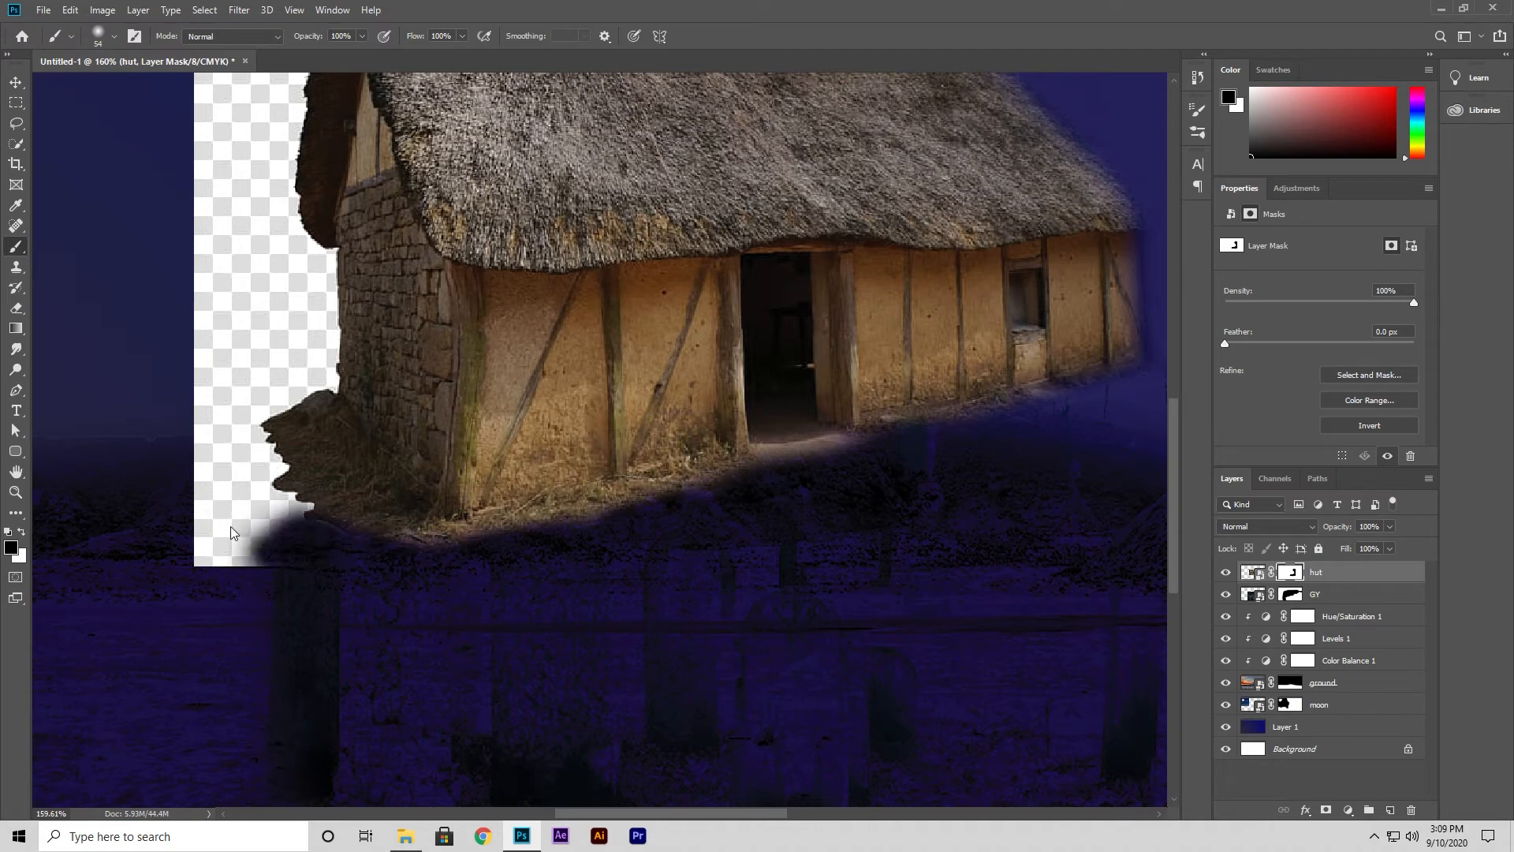
pyautogui.moveTo(244, 498)
pyautogui.mouseDown()
pyautogui.moveTo(277, 505)
pyautogui.moveTo(215, 437)
pyautogui.mouseUp()
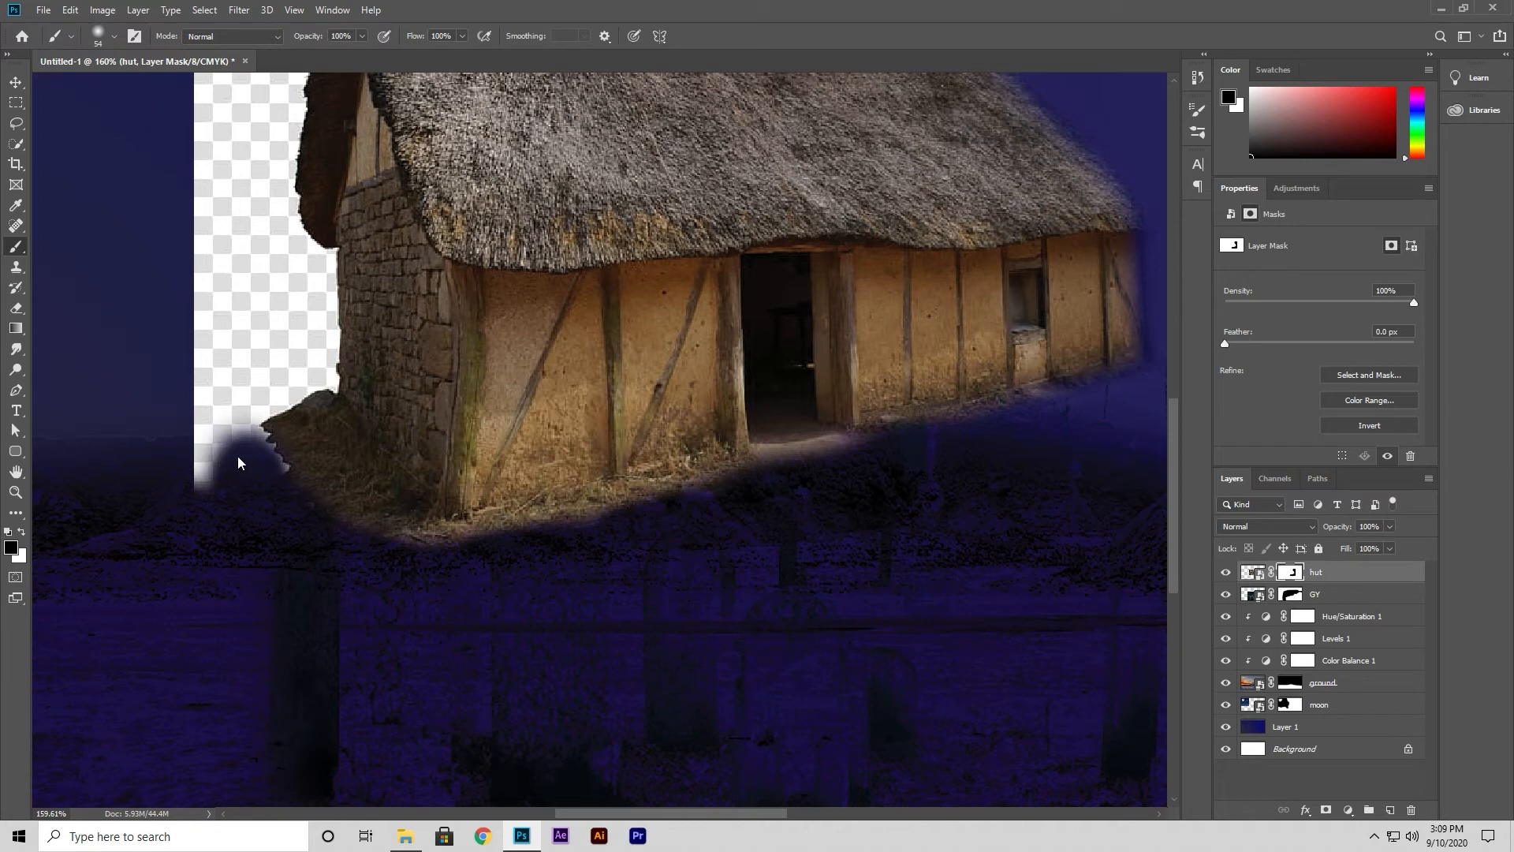
# Mask out the remaining background beside the hut's stone wall and above the thatched roof.
pyautogui.moveTo(197, 446)
pyautogui.mouseDown()
pyautogui.moveTo(225, 383)
pyautogui.moveTo(232, 427)
pyautogui.moveTo(267, 361)
pyautogui.moveTo(240, 359)
pyautogui.moveTo(261, 355)
pyautogui.moveTo(235, 381)
pyautogui.moveTo(294, 335)
pyautogui.moveTo(295, 353)
pyautogui.moveTo(295, 333)
pyautogui.moveTo(294, 357)
pyautogui.moveTo(285, 257)
pyautogui.mouseUp()
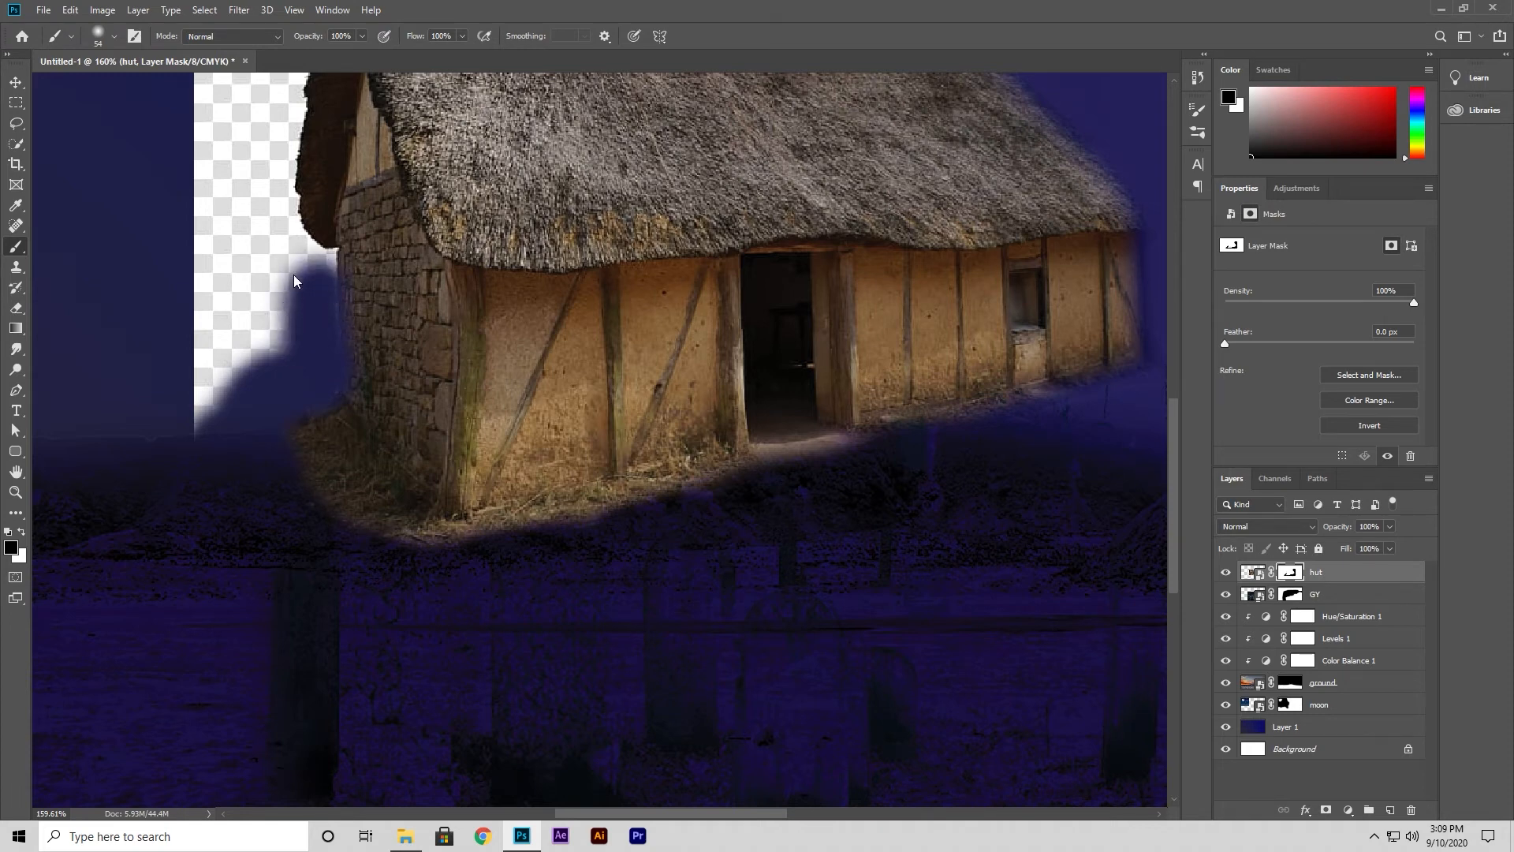
pyautogui.moveTo(269, 275)
pyautogui.mouseDown()
pyautogui.moveTo(243, 339)
pyautogui.moveTo(180, 369)
pyautogui.moveTo(158, 417)
pyautogui.moveTo(159, 207)
pyautogui.moveTo(172, 367)
pyautogui.moveTo(177, 285)
pyautogui.moveTo(217, 252)
pyautogui.moveTo(196, 369)
pyautogui.mouseUp()
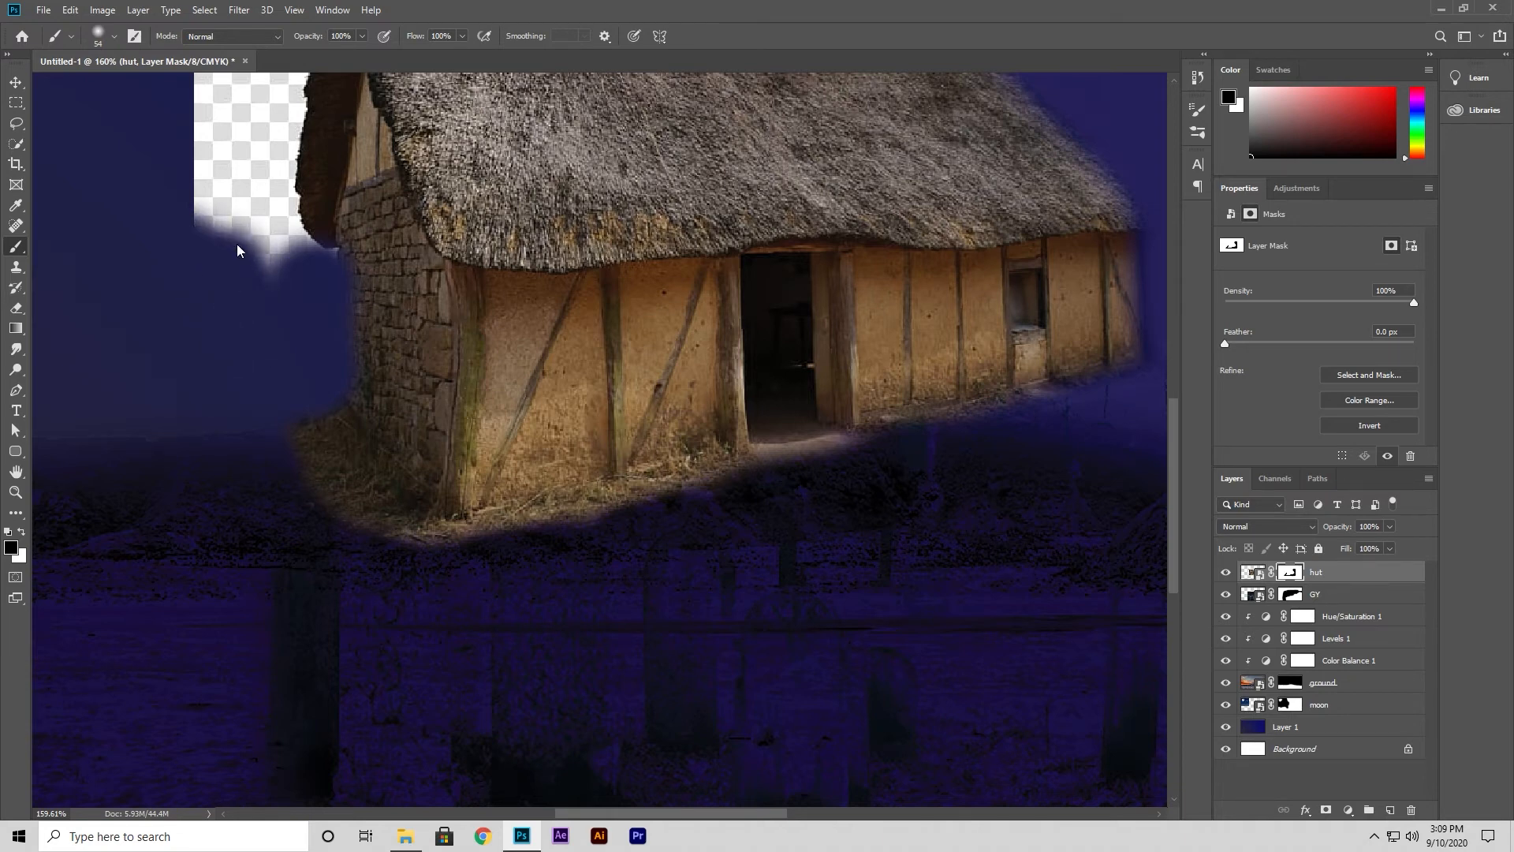
pyautogui.moveTo(296, 235); pyautogui.dragTo(247, 186)
pyautogui.moveTo(383, 267)
pyautogui.mouseDown()
pyautogui.moveTo(490, 501)
pyautogui.moveTo(504, 604)
pyautogui.mouseUp()
pyautogui.moveTo(372, 519)
pyautogui.mouseDown()
pyautogui.moveTo(353, 436)
pyautogui.moveTo(366, 474)
pyautogui.moveTo(362, 447)
pyautogui.moveTo(354, 524)
pyautogui.moveTo(360, 508)
pyautogui.moveTo(368, 560)
pyautogui.moveTo(388, 574)
pyautogui.moveTo(261, 480)
pyautogui.moveTo(297, 497)
pyautogui.moveTo(309, 560)
pyautogui.moveTo(286, 443)
pyautogui.moveTo(304, 319)
pyautogui.moveTo(286, 302)
pyautogui.moveTo(276, 348)
pyautogui.moveTo(275, 258)
pyautogui.moveTo(300, 186)
pyautogui.moveTo(333, 159)
pyautogui.moveTo(347, 212)
pyautogui.moveTo(278, 330)
pyautogui.moveTo(399, 177)
pyautogui.moveTo(248, 366)
pyautogui.moveTo(276, 374)
pyautogui.moveTo(411, 232)
pyautogui.moveTo(351, 370)
pyautogui.moveTo(343, 404)
pyautogui.moveTo(373, 378)
pyautogui.moveTo(355, 441)
pyautogui.moveTo(391, 290)
pyautogui.moveTo(377, 361)
pyautogui.moveTo(418, 230)
pyautogui.moveTo(433, 236)
pyautogui.moveTo(381, 210)
pyautogui.moveTo(502, 216)
pyautogui.moveTo(427, 240)
pyautogui.moveTo(560, 230)
pyautogui.moveTo(496, 235)
pyautogui.moveTo(650, 253)
pyautogui.moveTo(676, 274)
pyautogui.moveTo(693, 260)
pyautogui.moveTo(679, 281)
pyautogui.moveTo(618, 233)
pyautogui.moveTo(659, 217)
pyautogui.moveTo(726, 223)
pyautogui.moveTo(696, 244)
pyautogui.moveTo(1139, 220)
pyautogui.moveTo(801, 287)
pyautogui.moveTo(892, 297)
pyautogui.moveTo(832, 307)
pyautogui.moveTo(1062, 335)
pyautogui.moveTo(1030, 263)
pyautogui.moveTo(955, 275)
pyautogui.mouseUp()
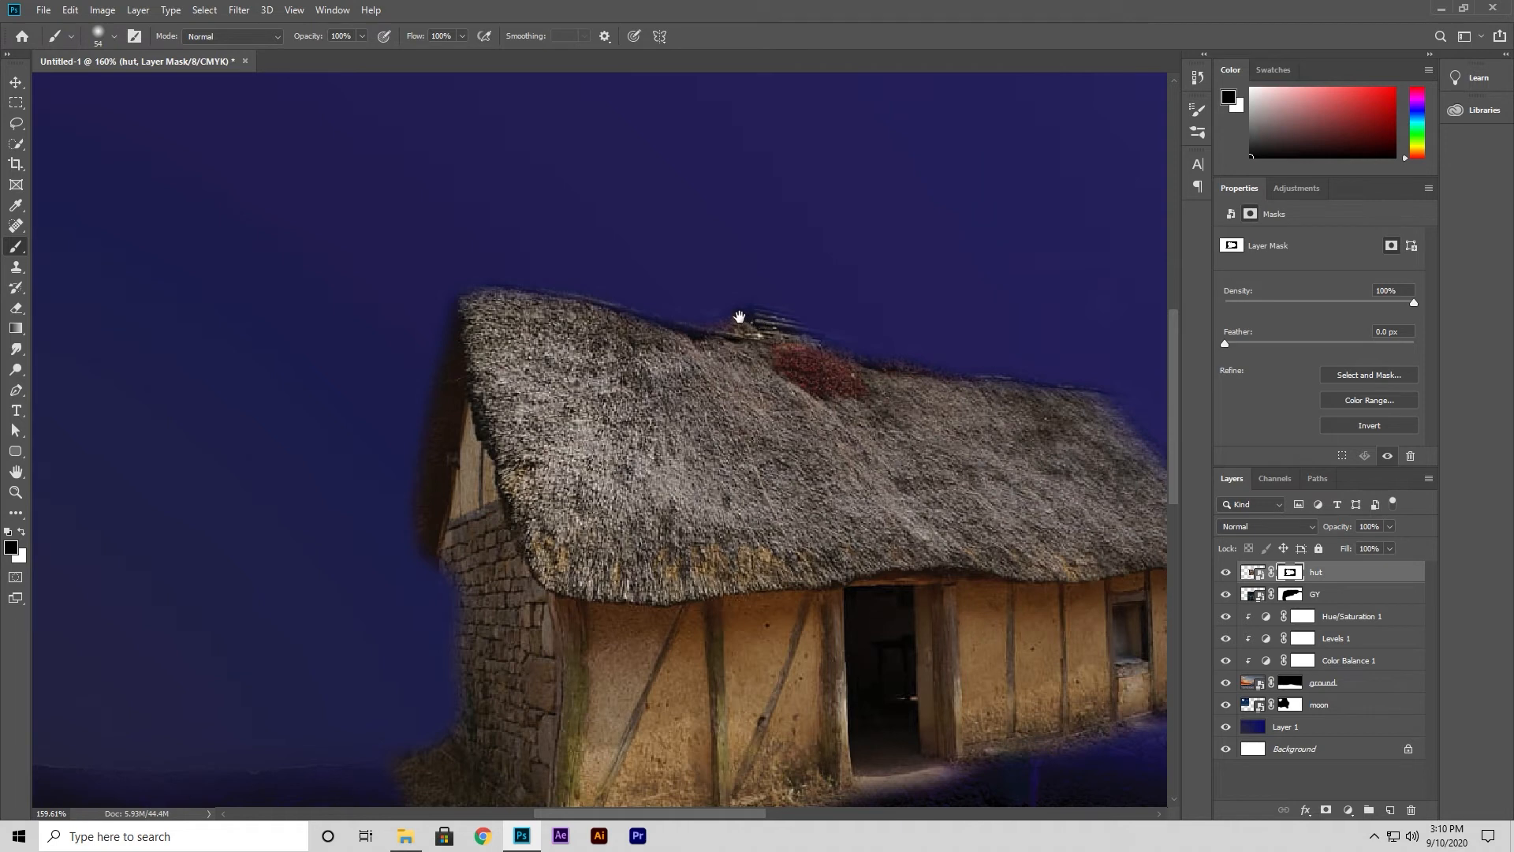
# Paint the chimney back in with white on the hut mask and clean the halo along its left side with black.
pyautogui.press('x')
pyautogui.moveTo(747, 301)
pyautogui.mouseDown()
pyautogui.moveTo(771, 300)
pyautogui.moveTo(730, 297)
pyautogui.moveTo(785, 305)
pyautogui.mouseUp()
pyautogui.scroll(6, 742, 318)
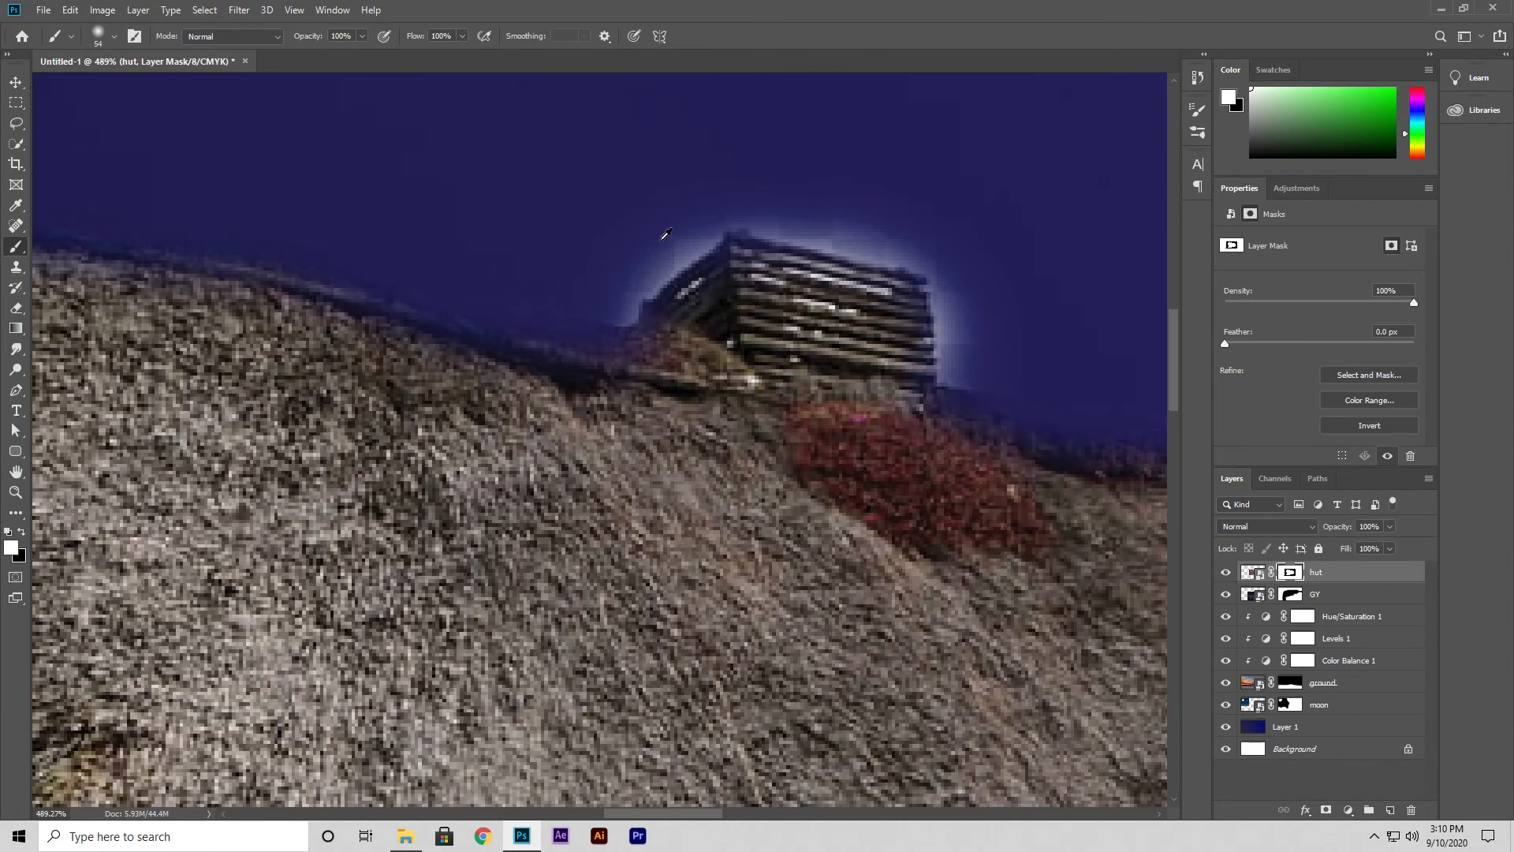
pyautogui.scroll(2, 665, 234)
pyautogui.moveTo(719, 234); pyautogui.dragTo(608, 249)
pyautogui.press('x')
pyautogui.moveTo(664, 199)
pyautogui.mouseDown()
pyautogui.moveTo(579, 290)
pyautogui.moveTo(570, 326)
pyautogui.moveTo(612, 274)
pyautogui.moveTo(678, 238)
pyautogui.moveTo(667, 220)
pyautogui.moveTo(687, 191)
pyautogui.moveTo(495, 255)
pyautogui.moveTo(552, 229)
pyautogui.moveTo(566, 317)
pyautogui.moveTo(584, 261)
pyautogui.moveTo(702, 174)
pyautogui.moveTo(735, 167)
pyautogui.moveTo(710, 197)
pyautogui.moveTo(790, 172)
pyautogui.mouseUp()
# Set the foreground color to black (000000) and mask out the halo above and to the right of the chimney.
pyautogui.keyDown('alt'); pyautogui.click(924, 212); pyautogui.keyUp('alt')
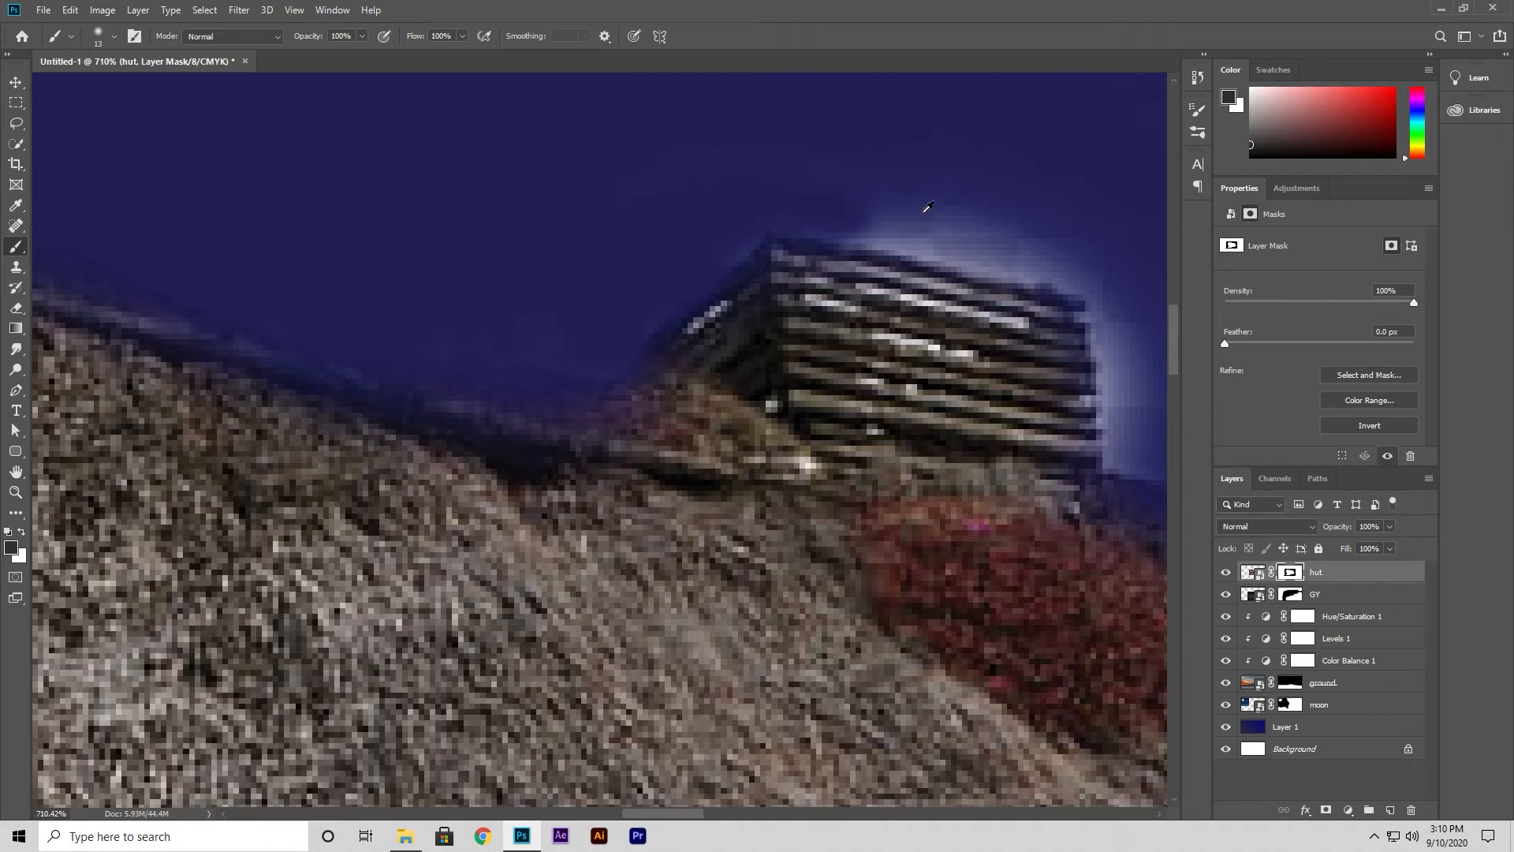
pyautogui.moveTo(899, 215)
pyautogui.mouseDown()
pyautogui.moveTo(939, 214)
pyautogui.moveTo(906, 215)
pyautogui.mouseUp()
pyautogui.click(11, 548)
pyautogui.moveTo(206, 534); pyautogui.dragTo(164, 554)
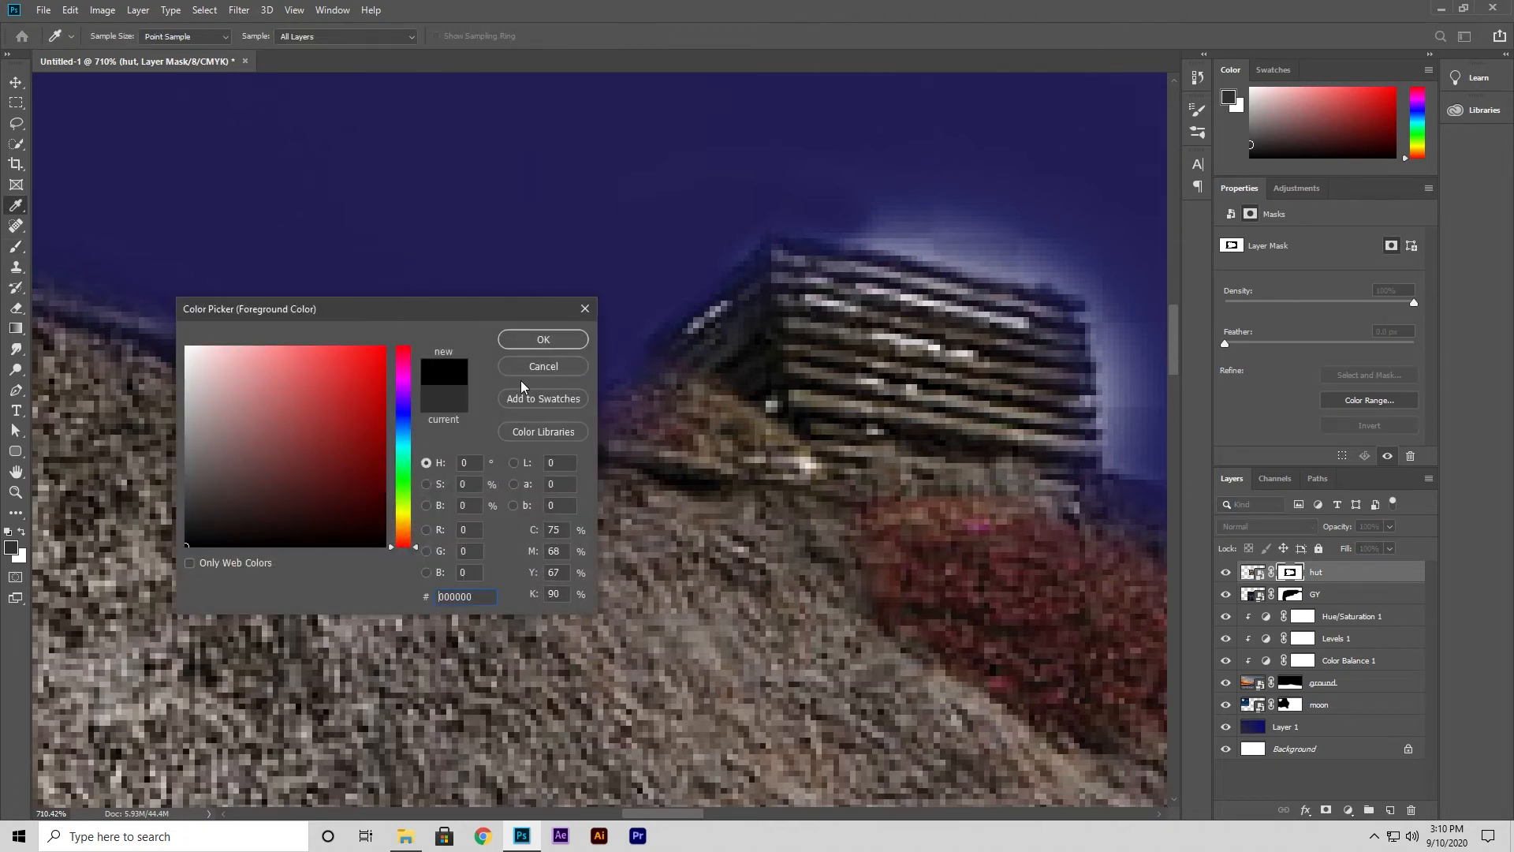
pyautogui.click(543, 339)
pyautogui.moveTo(828, 185)
pyautogui.mouseDown()
pyautogui.moveTo(956, 223)
pyautogui.moveTo(834, 152)
pyautogui.moveTo(930, 174)
pyautogui.moveTo(905, 148)
pyautogui.moveTo(992, 165)
pyautogui.moveTo(875, 190)
pyautogui.moveTo(987, 226)
pyautogui.moveTo(918, 215)
pyautogui.mouseUp()
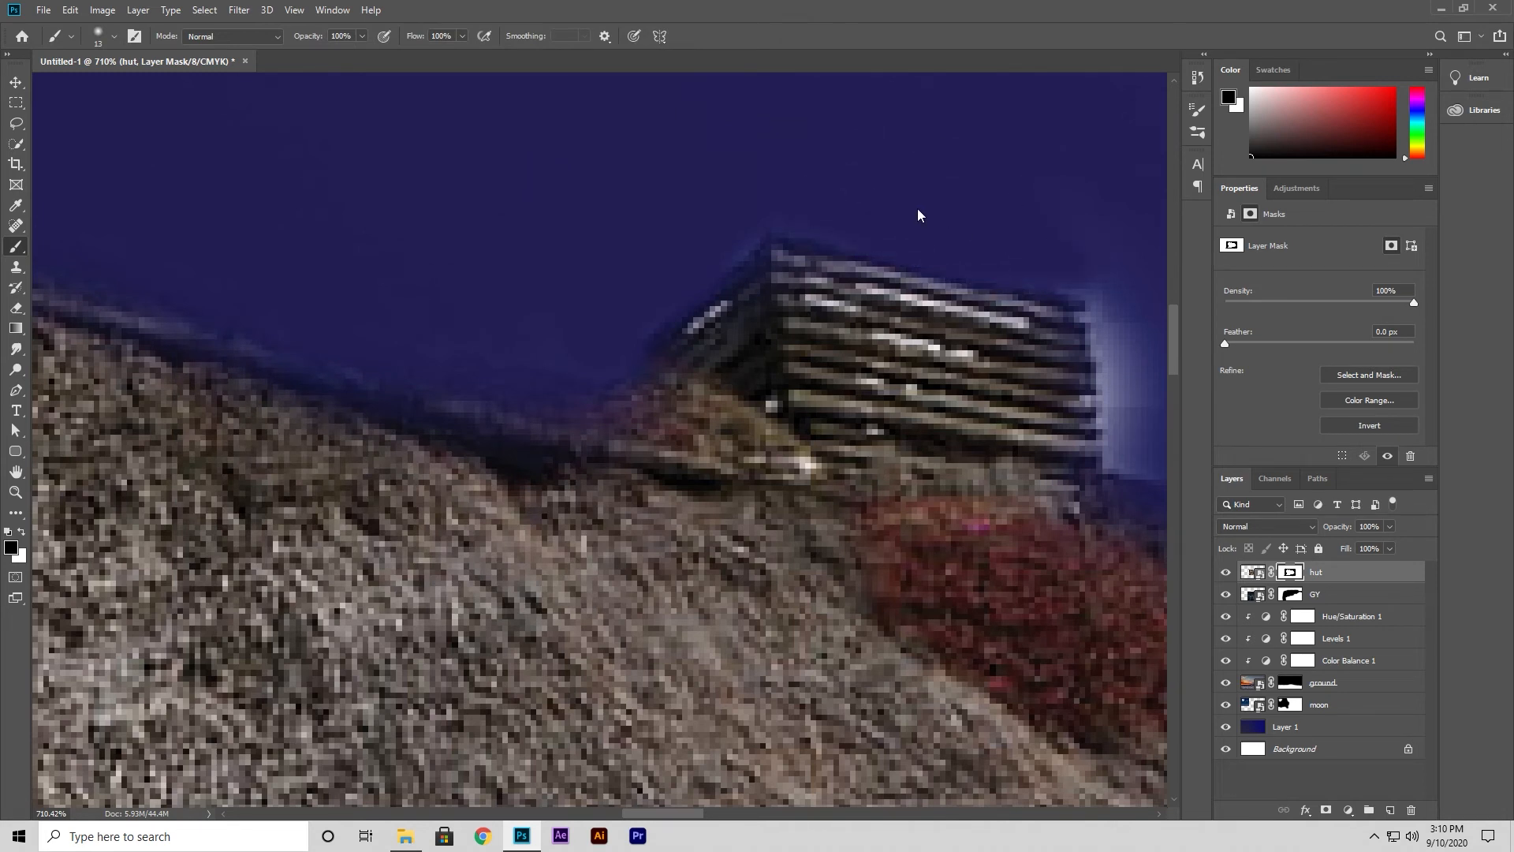
pyautogui.moveTo(1057, 233)
pyautogui.mouseDown()
pyautogui.moveTo(1016, 234)
pyautogui.moveTo(1081, 293)
pyautogui.moveTo(1086, 278)
pyautogui.moveTo(1094, 407)
pyautogui.mouseUp()
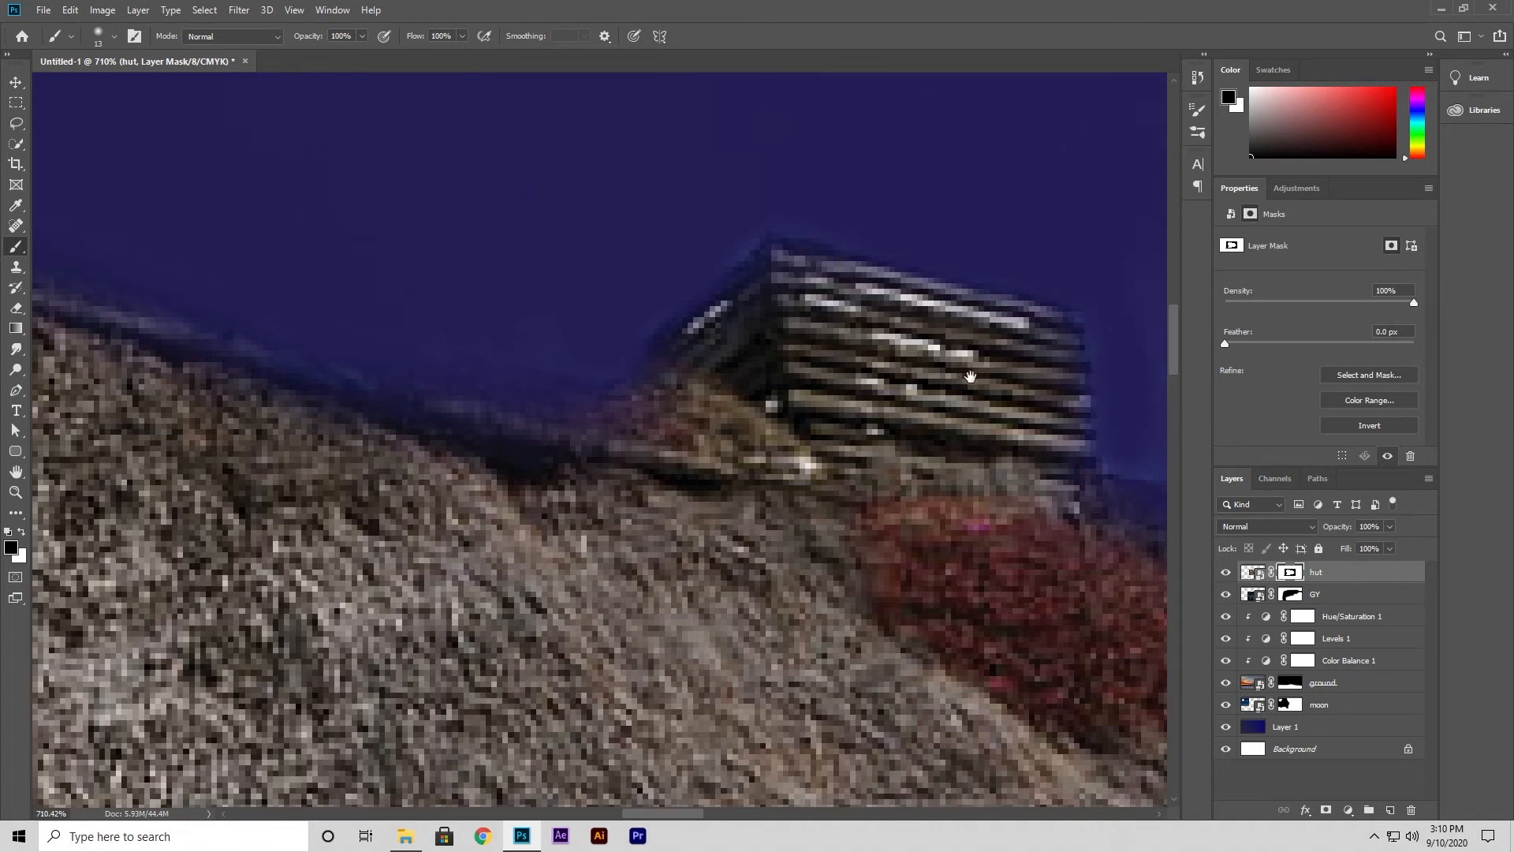
# Display the hut mask alone, paint a wide black area around the hut shape with a 153 px brush, and return to the composite.
pyautogui.moveTo(970, 376); pyautogui.dragTo(750, 464)
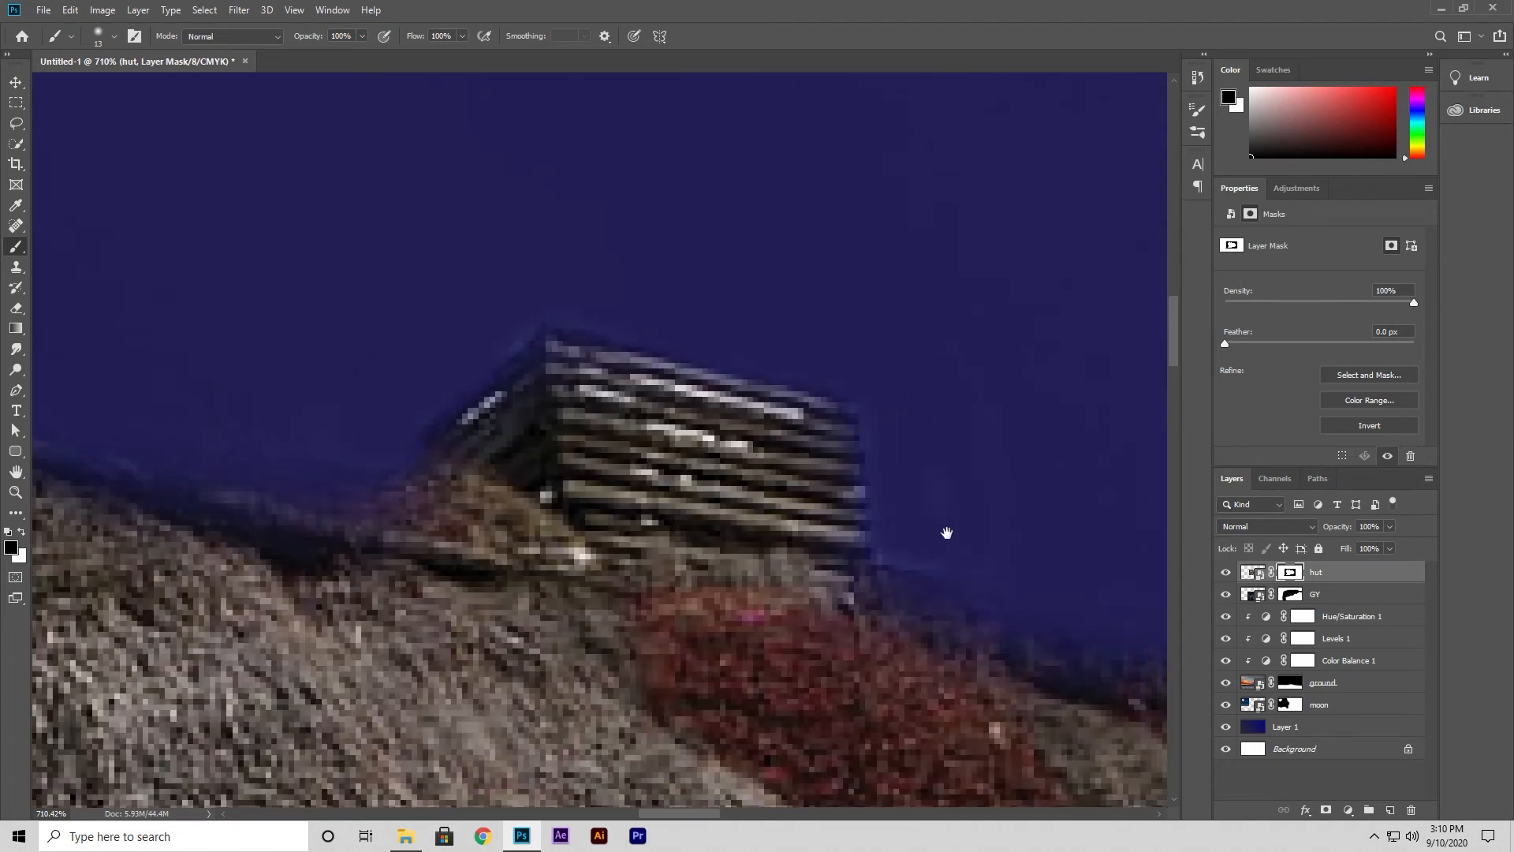
pyautogui.keyDown('alt'); pyautogui.click(1290, 578); pyautogui.keyUp('alt')
pyautogui.scroll(-4, 625, 527)
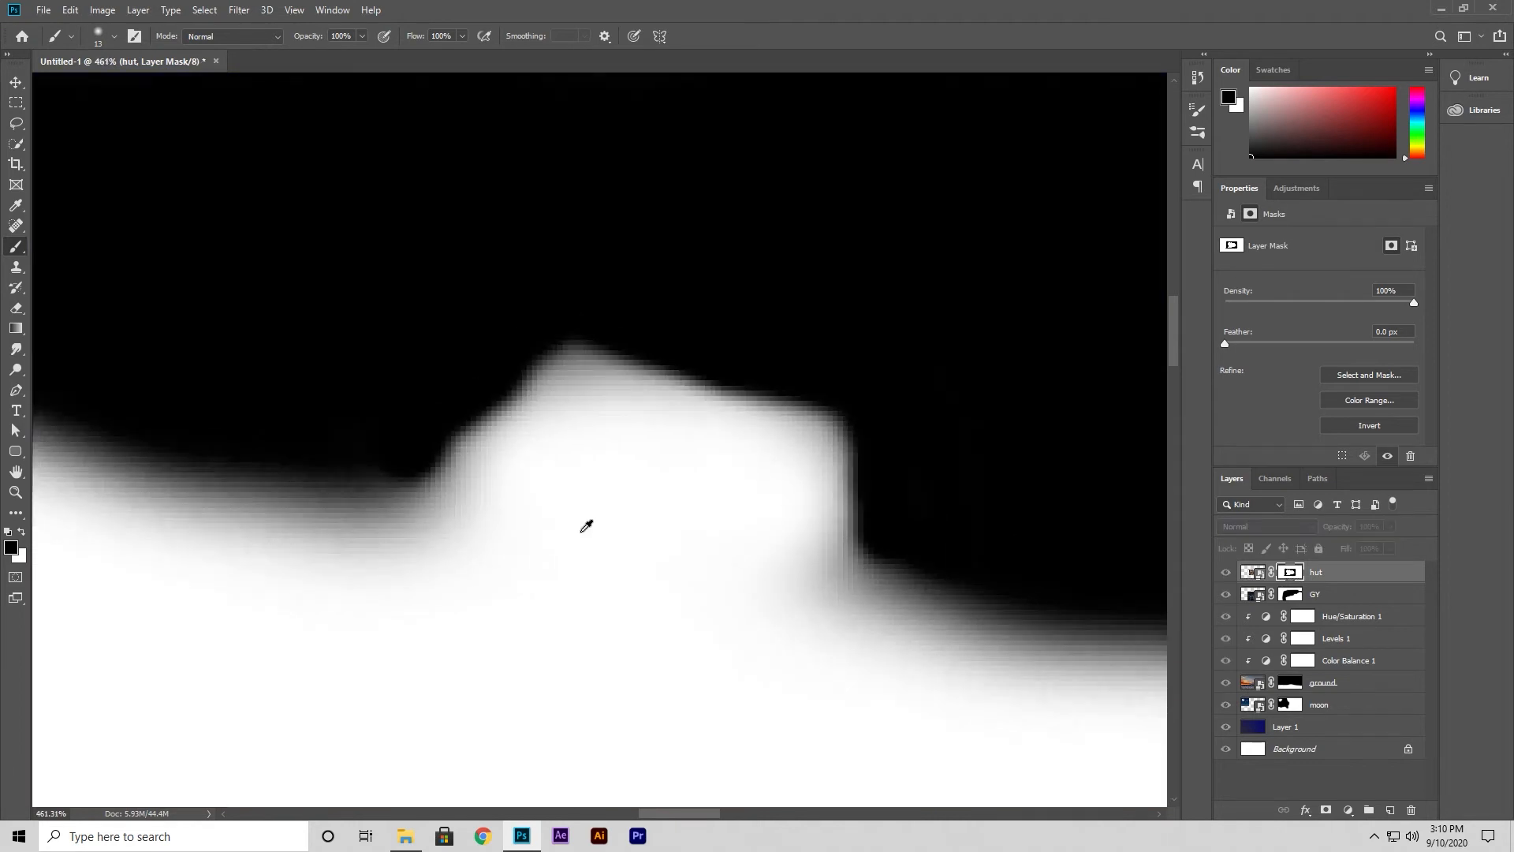
pyautogui.scroll(-5, 542, 540)
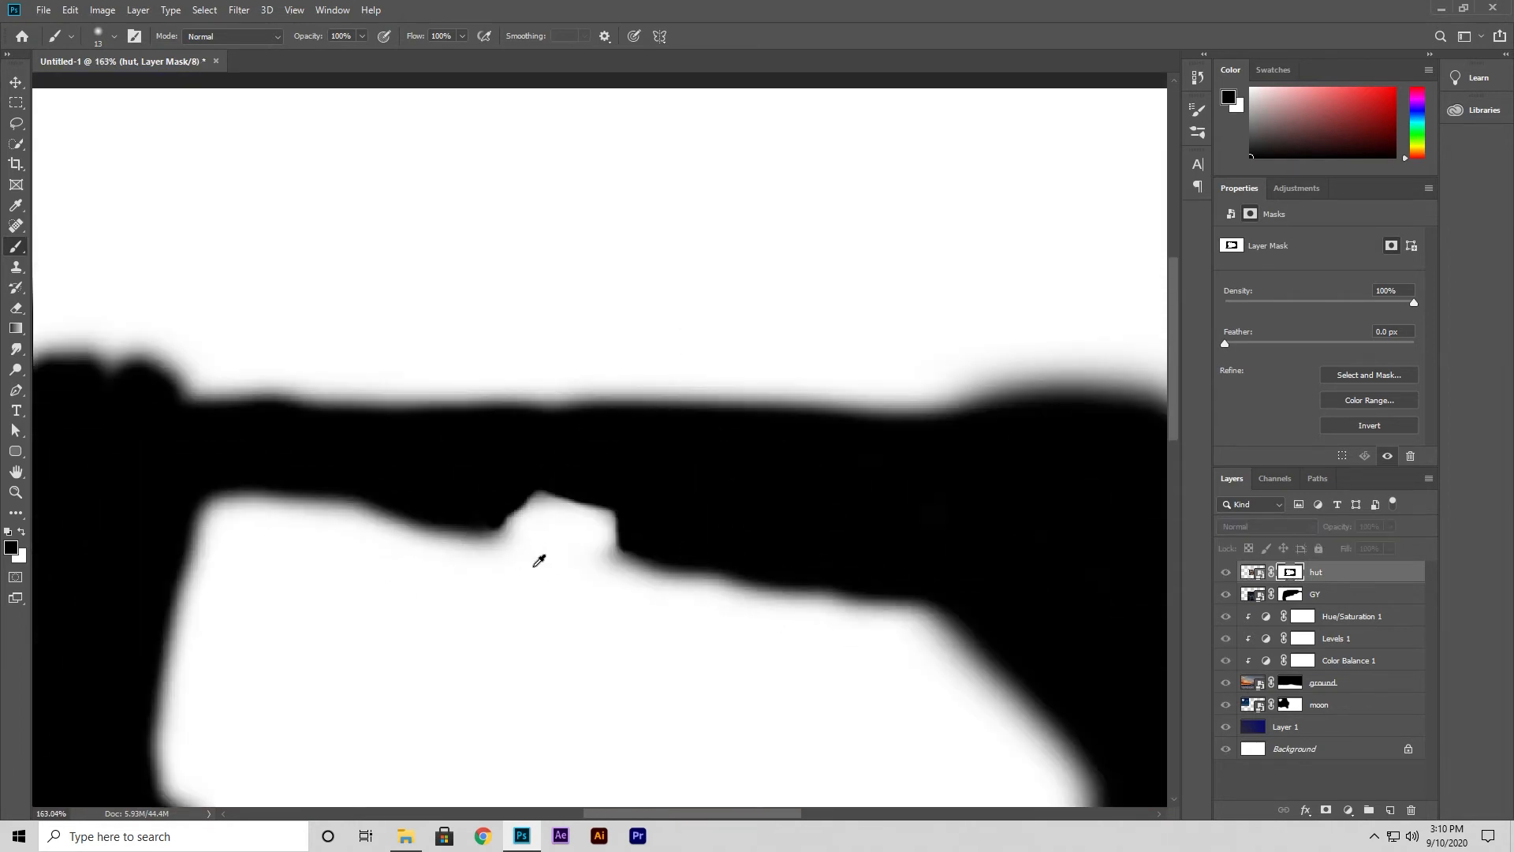
pyautogui.scroll(-2, 562, 599)
pyautogui.scroll(-2, 576, 639)
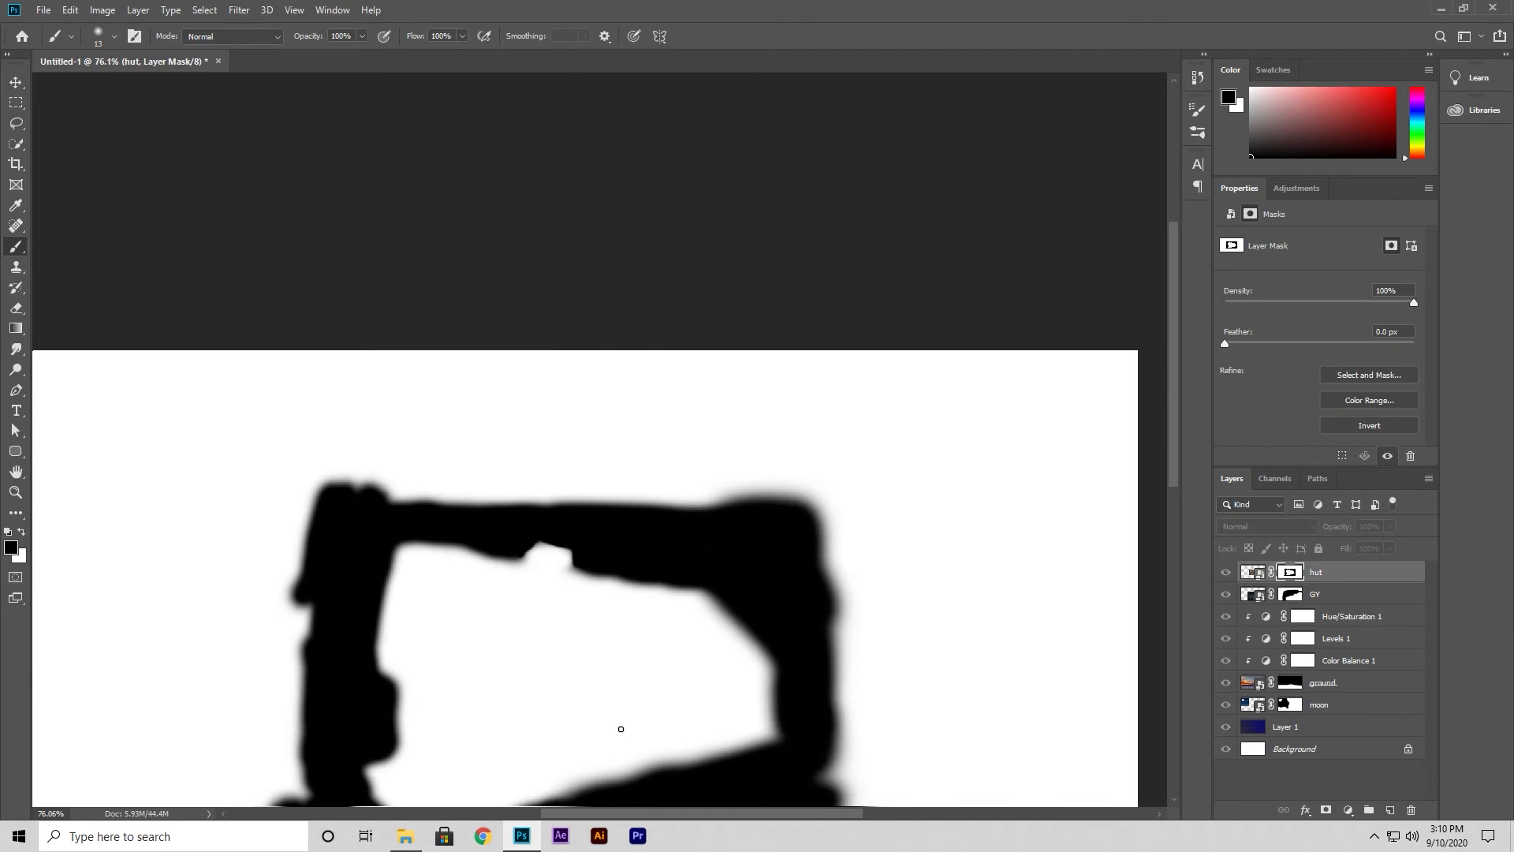
pyautogui.moveTo(436, 331)
pyautogui.mouseDown()
pyautogui.moveTo(525, 313)
pyautogui.moveTo(478, 305)
pyautogui.moveTo(393, 237)
pyautogui.moveTo(358, 312)
pyautogui.moveTo(378, 271)
pyautogui.moveTo(492, 251)
pyautogui.moveTo(556, 290)
pyautogui.moveTo(456, 278)
pyautogui.moveTo(618, 262)
pyautogui.moveTo(797, 284)
pyautogui.moveTo(695, 277)
pyautogui.moveTo(719, 285)
pyautogui.moveTo(557, 207)
pyautogui.moveTo(405, 209)
pyautogui.moveTo(483, 236)
pyautogui.moveTo(934, 227)
pyautogui.moveTo(891, 313)
pyautogui.moveTo(916, 548)
pyautogui.moveTo(915, 472)
pyautogui.moveTo(882, 581)
pyautogui.moveTo(921, 566)
pyautogui.moveTo(904, 637)
pyautogui.moveTo(786, 675)
pyautogui.moveTo(688, 642)
pyautogui.moveTo(680, 681)
pyautogui.moveTo(451, 663)
pyautogui.moveTo(333, 556)
pyautogui.moveTo(326, 605)
pyautogui.moveTo(345, 619)
pyautogui.moveTo(333, 414)
pyautogui.moveTo(348, 368)
pyautogui.moveTo(333, 526)
pyautogui.moveTo(358, 687)
pyautogui.moveTo(419, 671)
pyautogui.moveTo(414, 649)
pyautogui.moveTo(542, 673)
pyautogui.moveTo(495, 693)
pyautogui.moveTo(530, 733)
pyautogui.moveTo(819, 742)
pyautogui.moveTo(790, 712)
pyautogui.moveTo(960, 690)
pyautogui.moveTo(971, 562)
pyautogui.moveTo(947, 505)
pyautogui.moveTo(967, 237)
pyautogui.moveTo(973, 353)
pyautogui.moveTo(967, 215)
pyautogui.moveTo(583, 211)
pyautogui.moveTo(499, 195)
pyautogui.moveTo(610, 191)
pyautogui.moveTo(437, 170)
pyautogui.moveTo(291, 193)
pyautogui.moveTo(325, 157)
pyautogui.moveTo(328, 298)
pyautogui.moveTo(269, 438)
pyautogui.moveTo(302, 597)
pyautogui.moveTo(289, 752)
pyautogui.moveTo(309, 720)
pyautogui.moveTo(452, 743)
pyautogui.moveTo(466, 771)
pyautogui.moveTo(610, 782)
pyautogui.mouseUp()
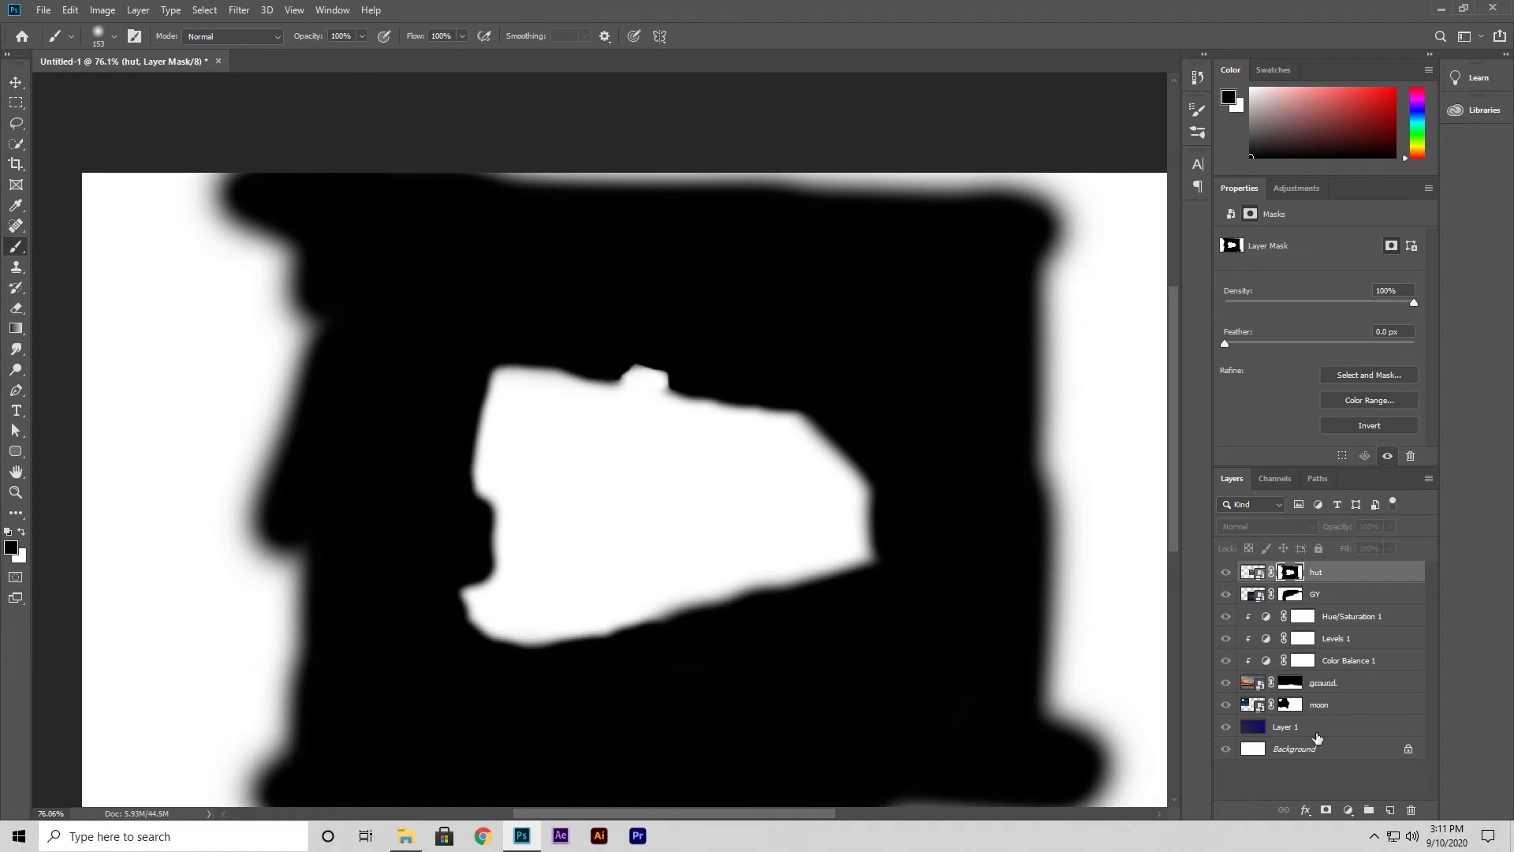
pyautogui.keyDown('alt'); pyautogui.click(1290, 574); pyautogui.keyUp('alt')
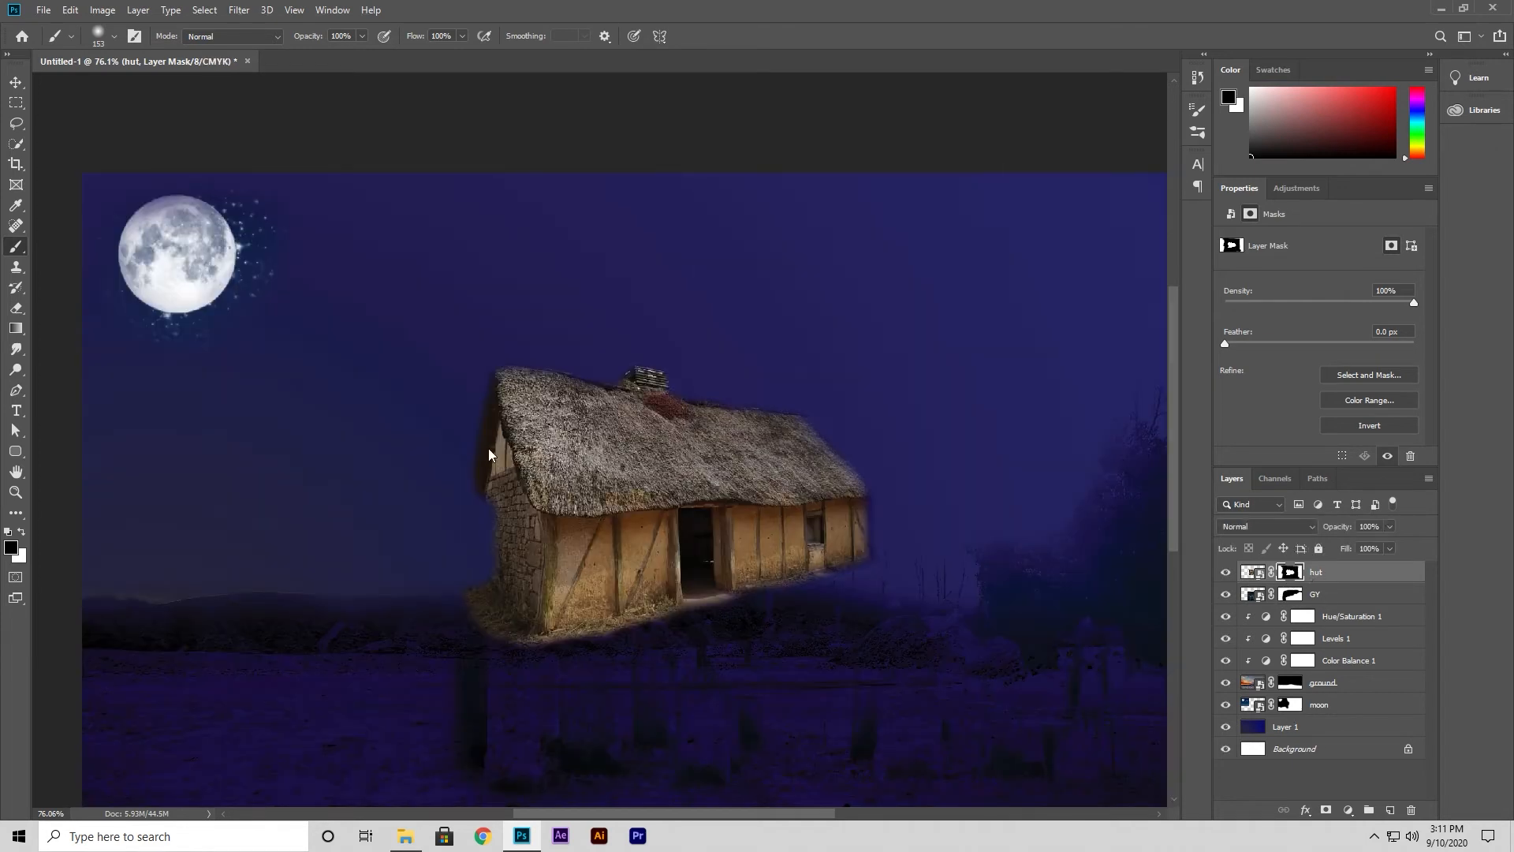
# Enlarge the hut with Free Transform and place it in the lower-left corner of the scene.
pyautogui.click(14, 84)
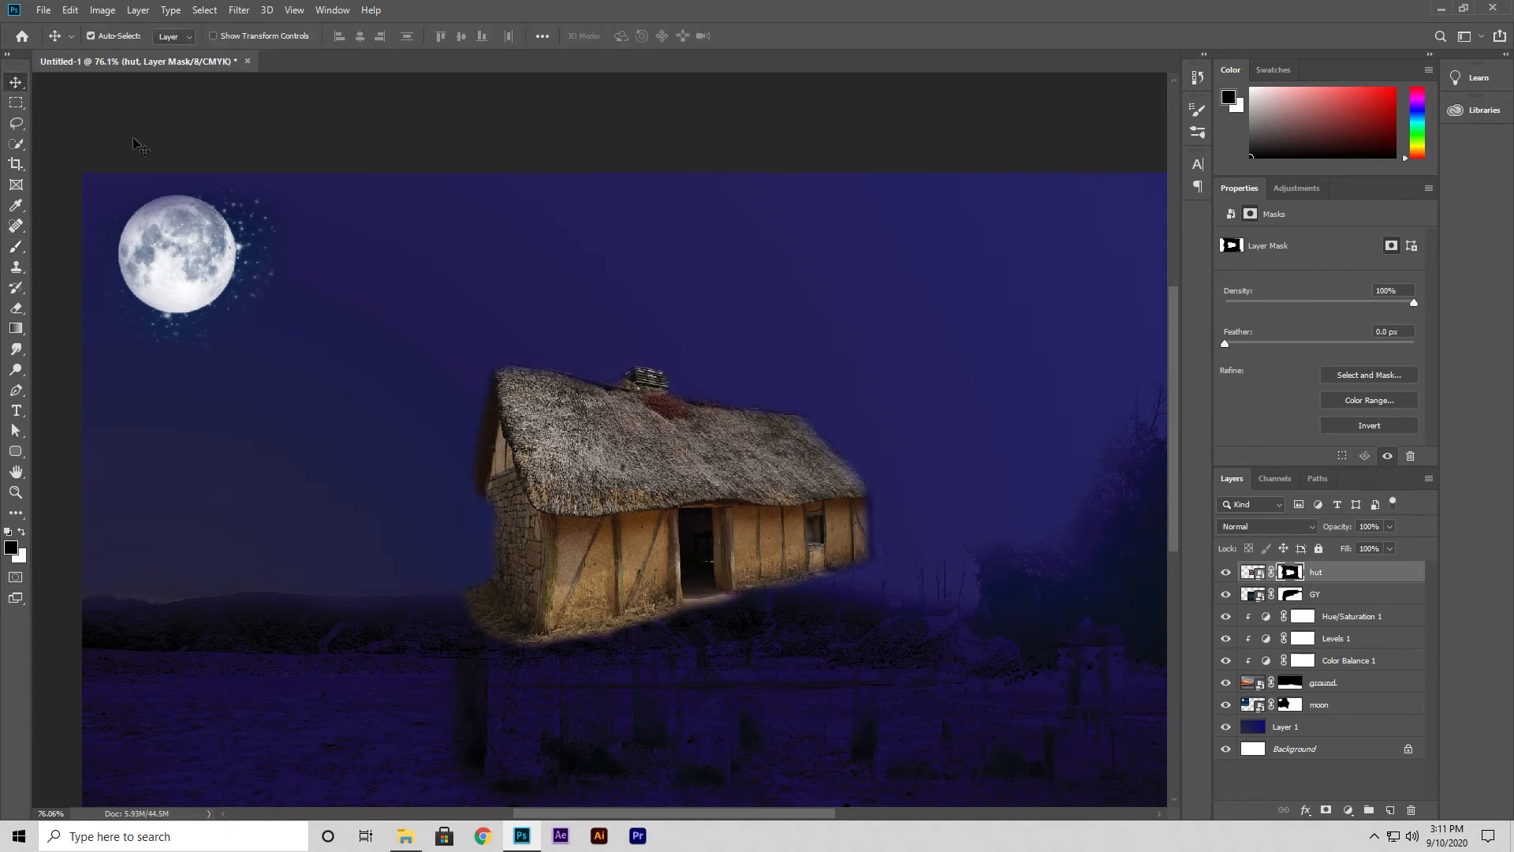
pyautogui.scroll(-2, 618, 653)
pyautogui.press('ctrl')
pyautogui.hotkey('ctrl', 't')
pyautogui.moveTo(613, 454); pyautogui.dragTo(306, 580)
pyautogui.moveTo(475, 443); pyautogui.dragTo(628, 340)
pyautogui.moveTo(380, 582); pyautogui.dragTo(281, 601)
pyautogui.click(754, 36)
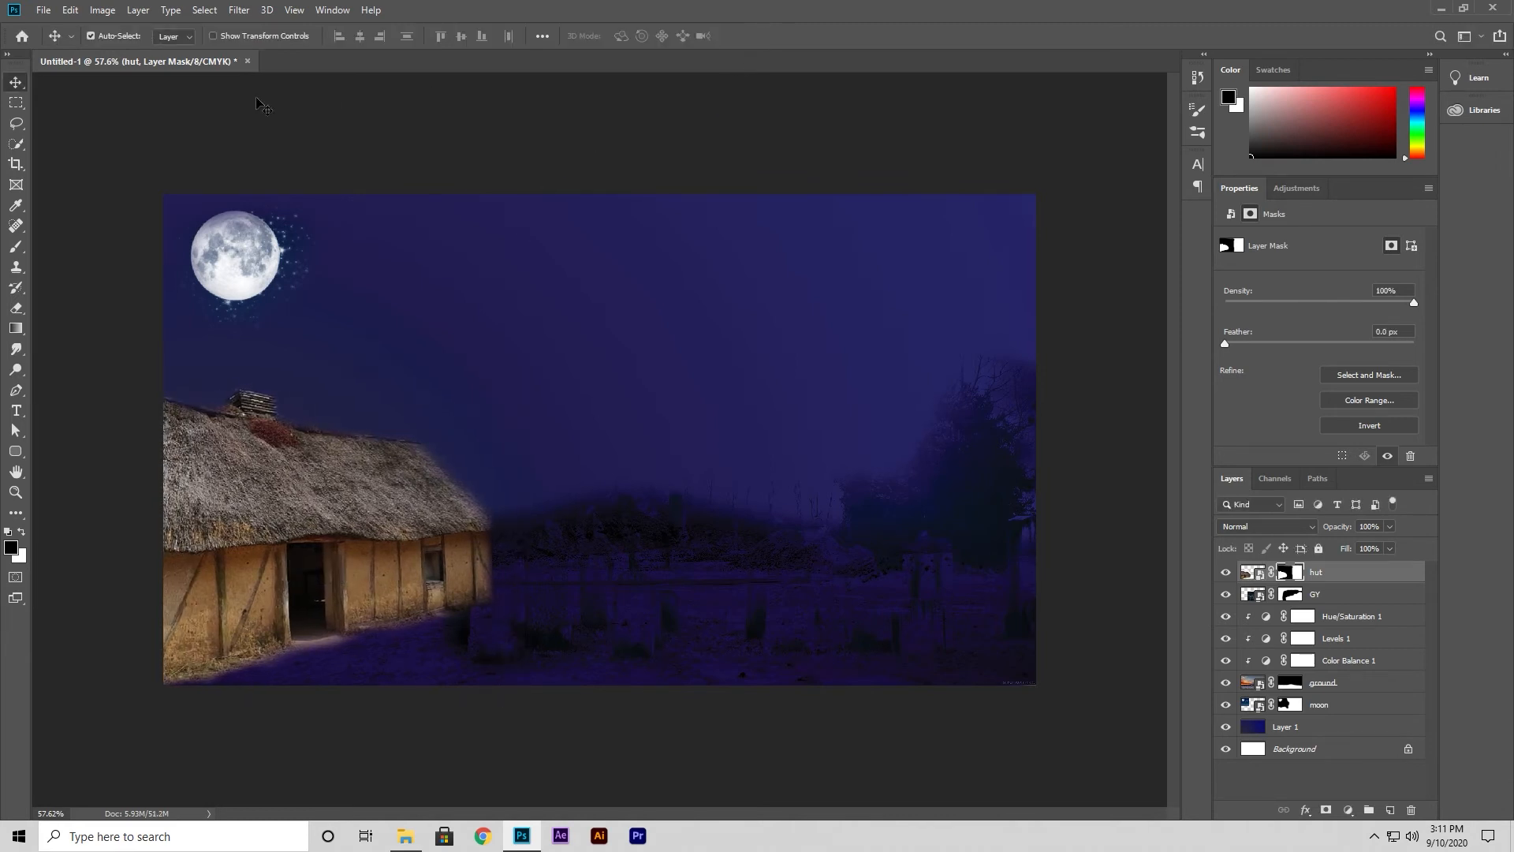
# Check the ground layer by toggling its visibility, and move the GY graveyard image to about X 17.29 in, Y 5.04 in.
pyautogui.click(705, 570)
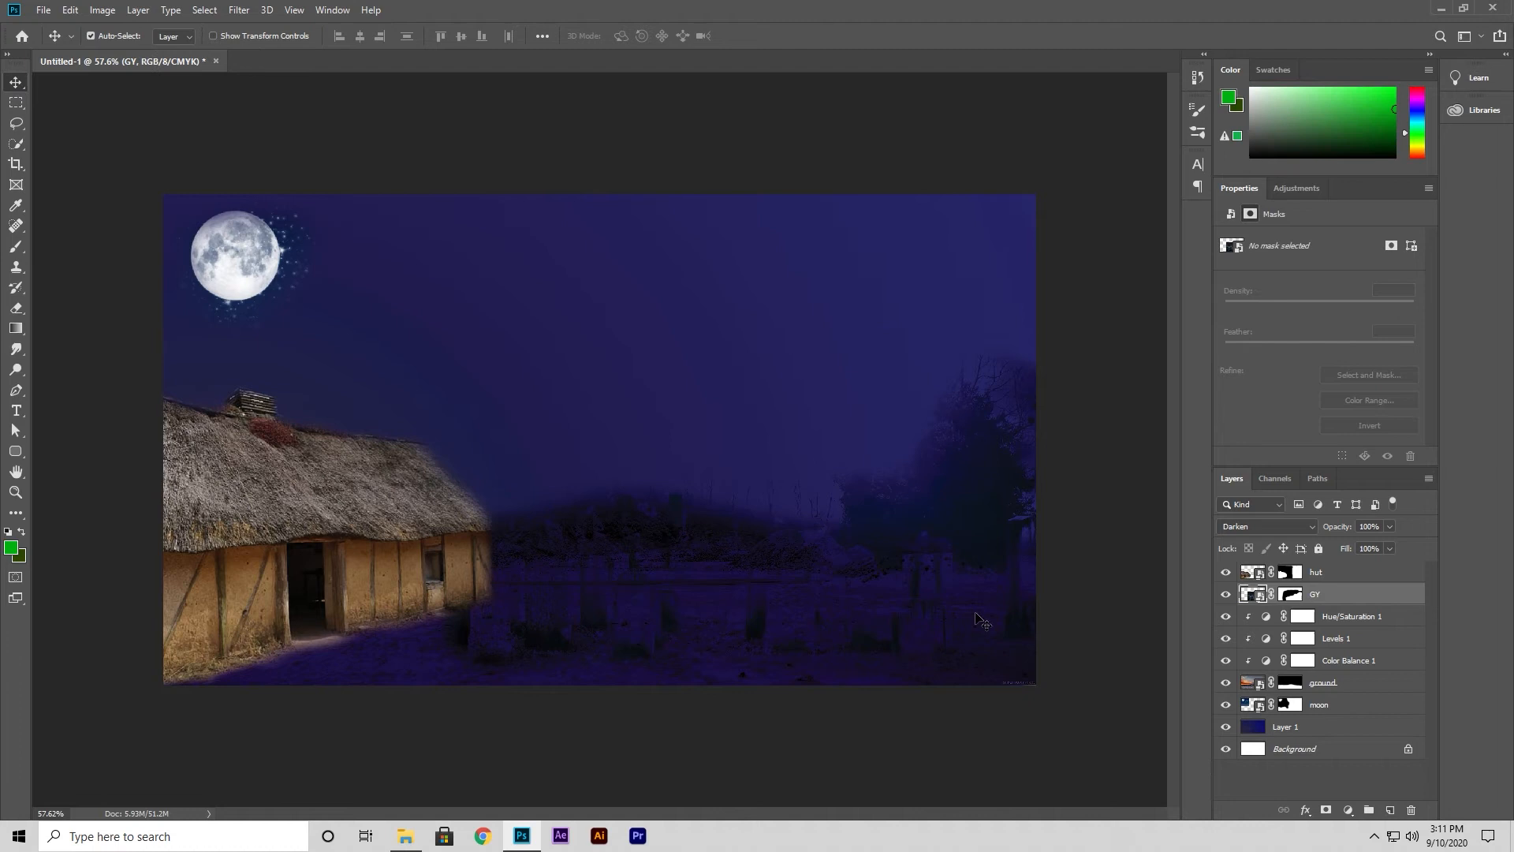
pyautogui.click(1339, 684)
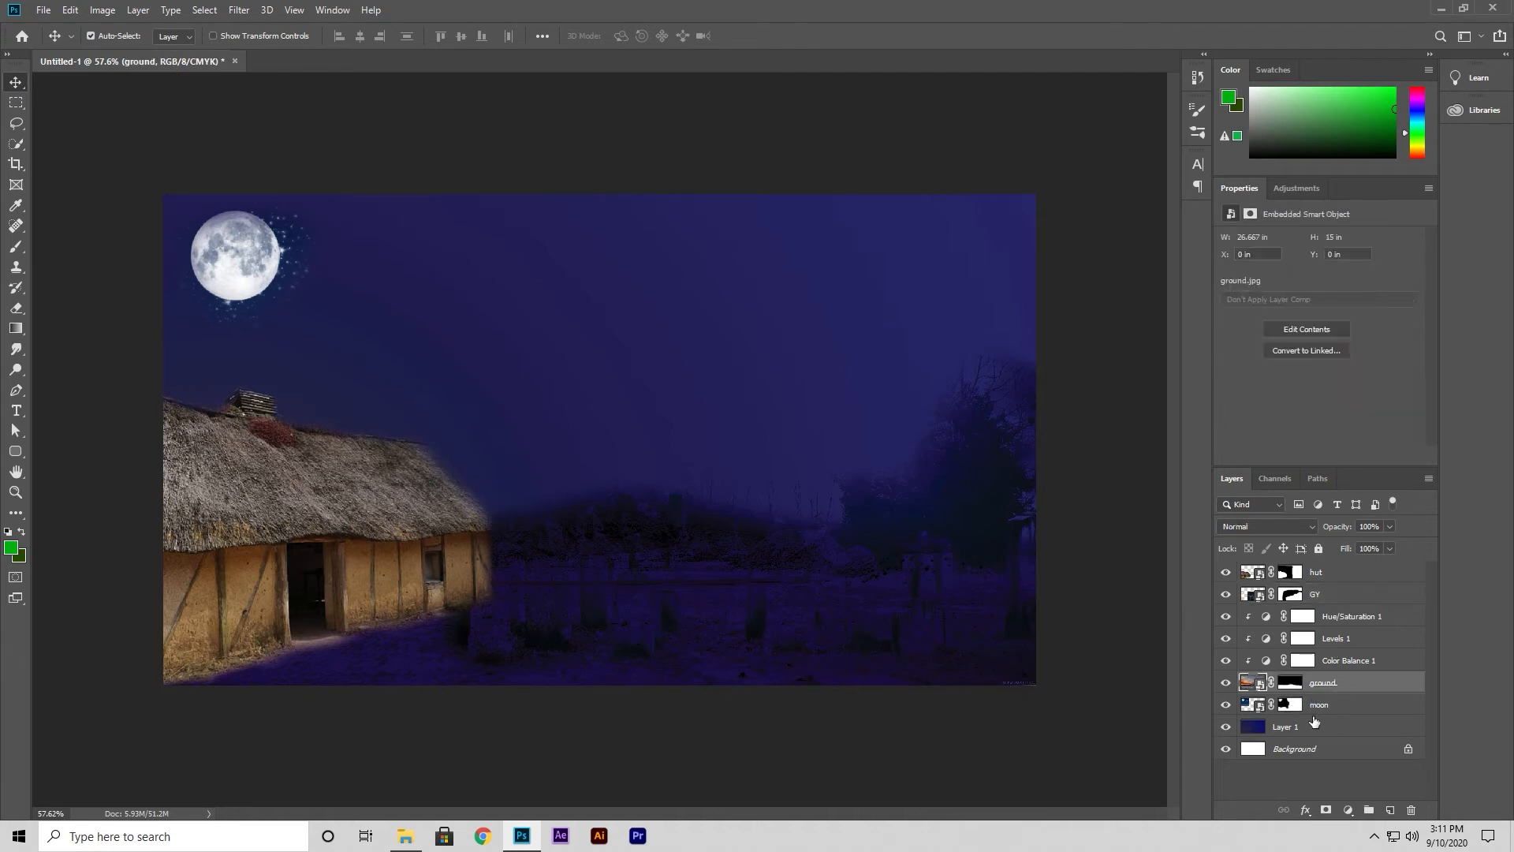
pyautogui.click(1225, 683)
pyautogui.click(1224, 684)
pyautogui.click(1340, 594)
pyautogui.moveTo(925, 614); pyautogui.dragTo(998, 637)
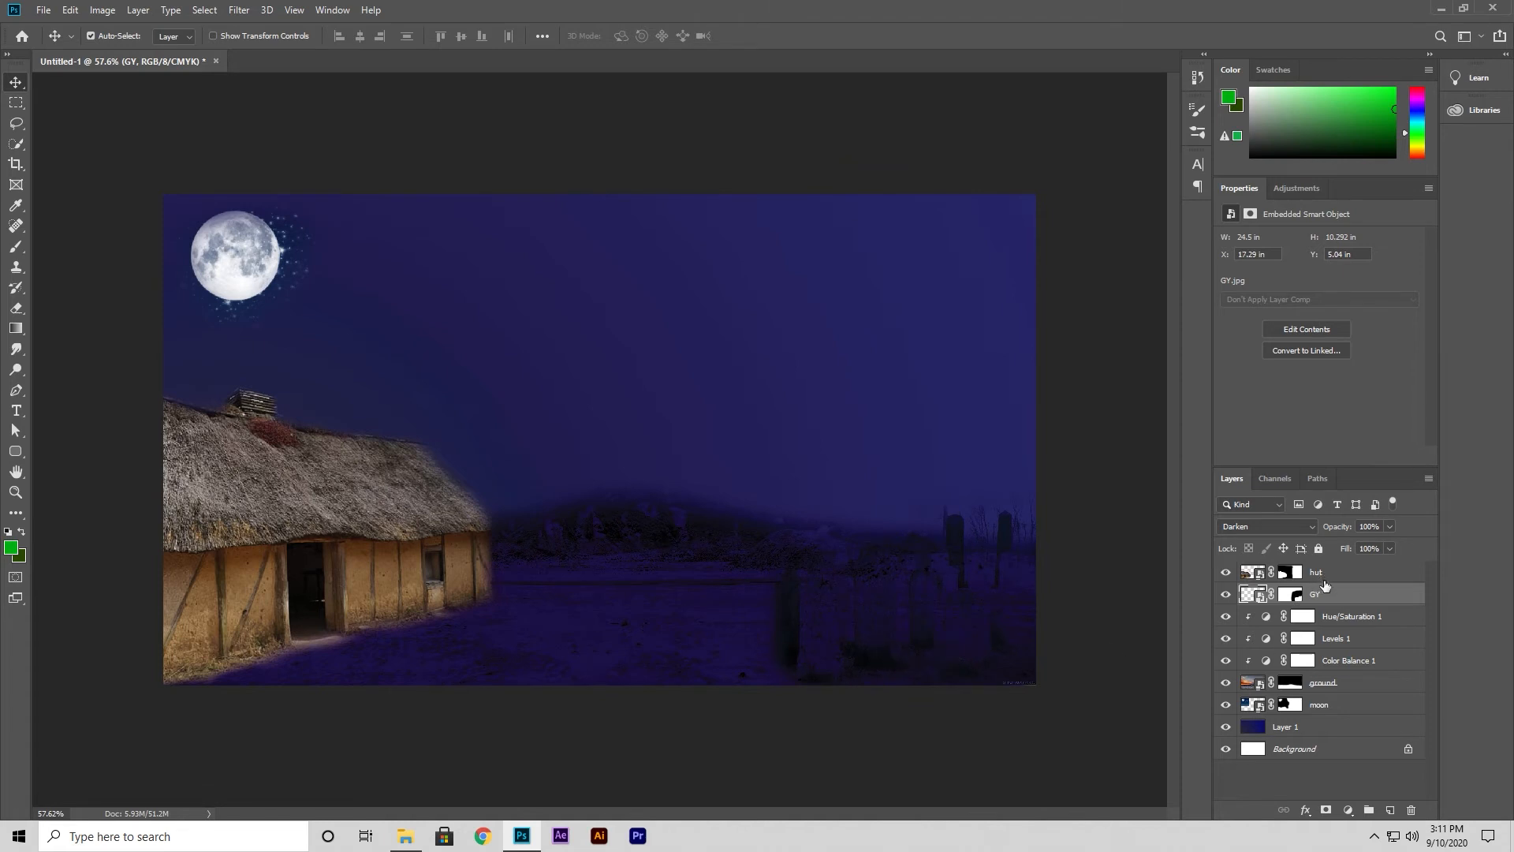
# Try placing the hut layer directly above the ground layer, beneath its adjustment layers, and return it to the stack's top.
pyautogui.click(1324, 575)
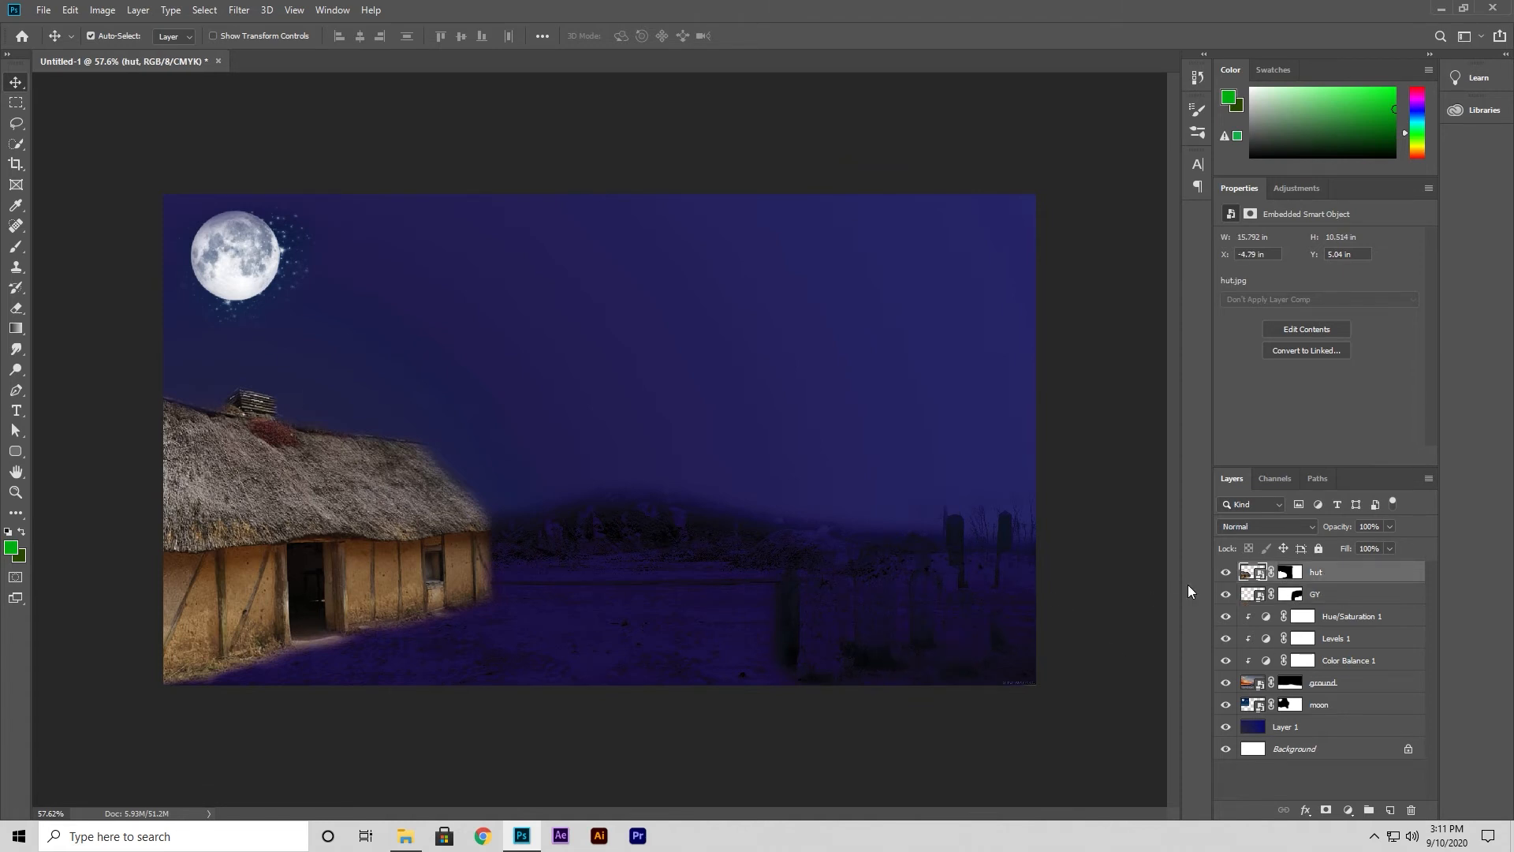
pyautogui.moveTo(1353, 577); pyautogui.dragTo(1353, 671)
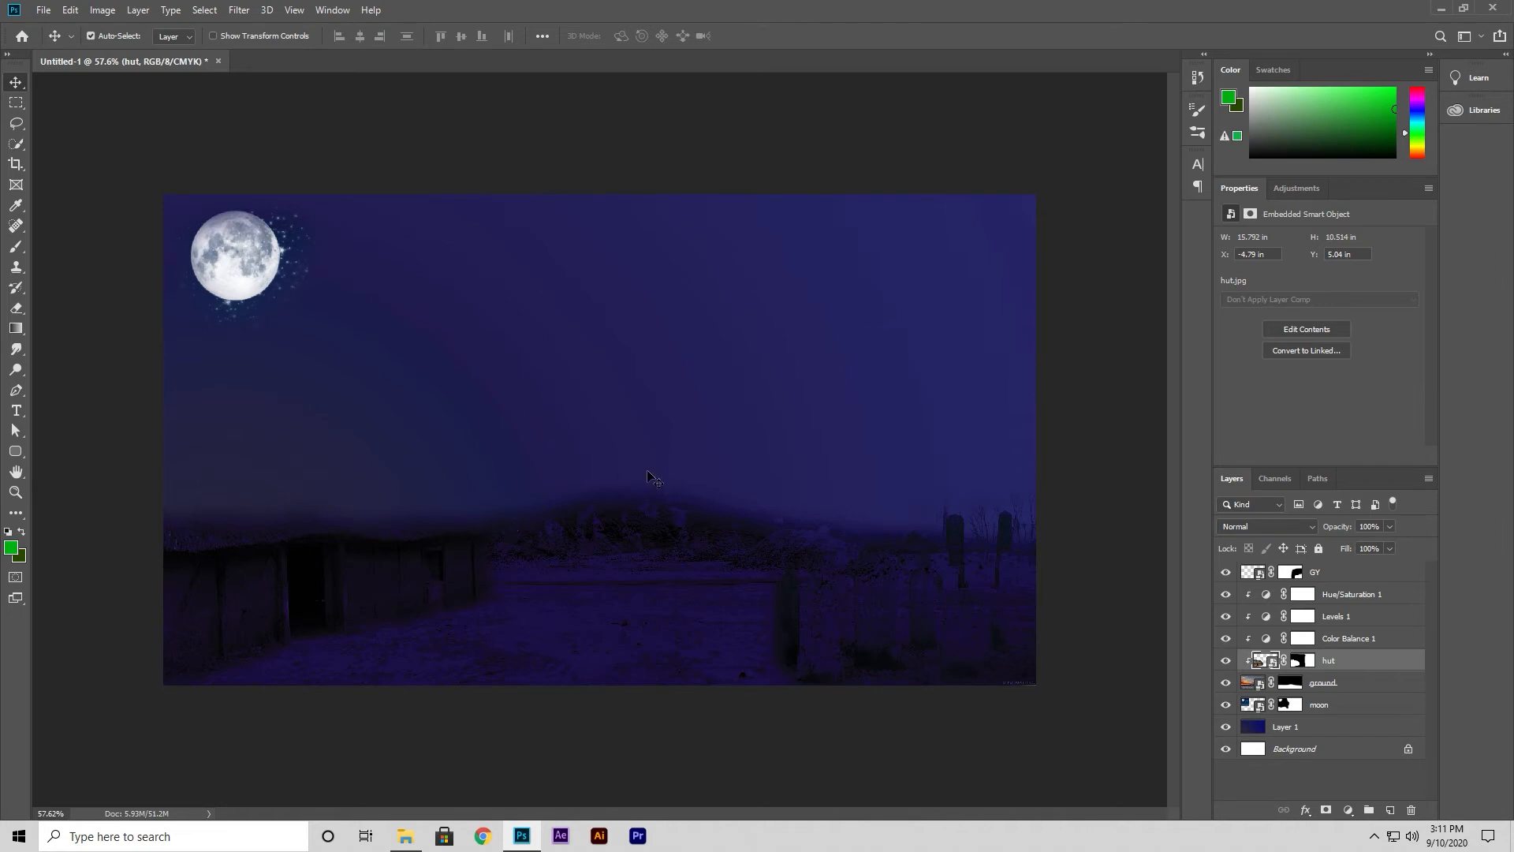
pyautogui.moveTo(1362, 670); pyautogui.dragTo(1351, 564)
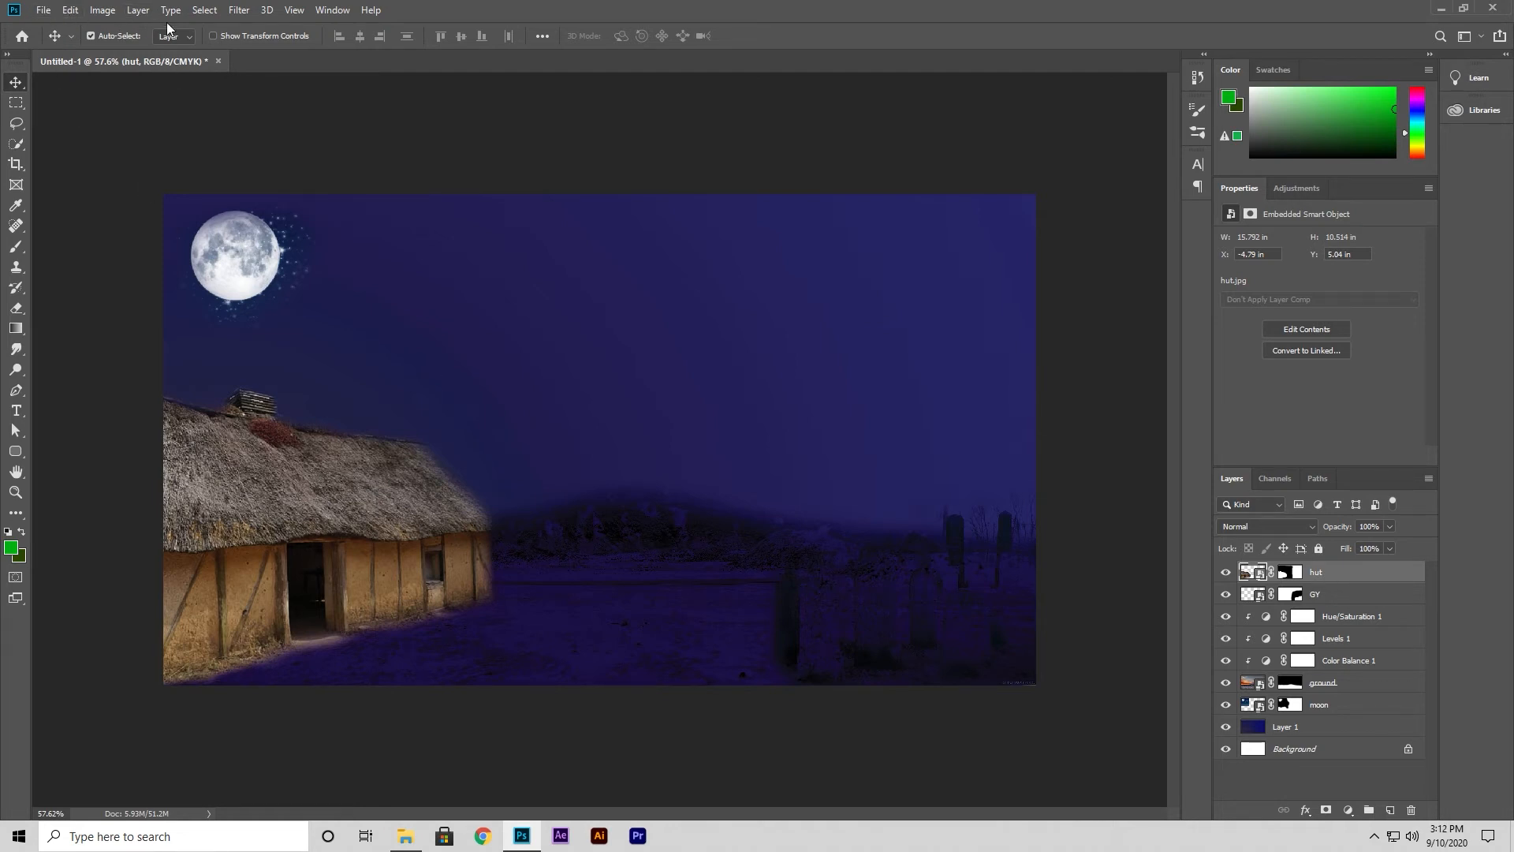
# Duplicate the ground's Hue/Saturation, Levels and Color Balance layers to above the hut, and delete the stray empty layer.
pyautogui.click(1346, 623)
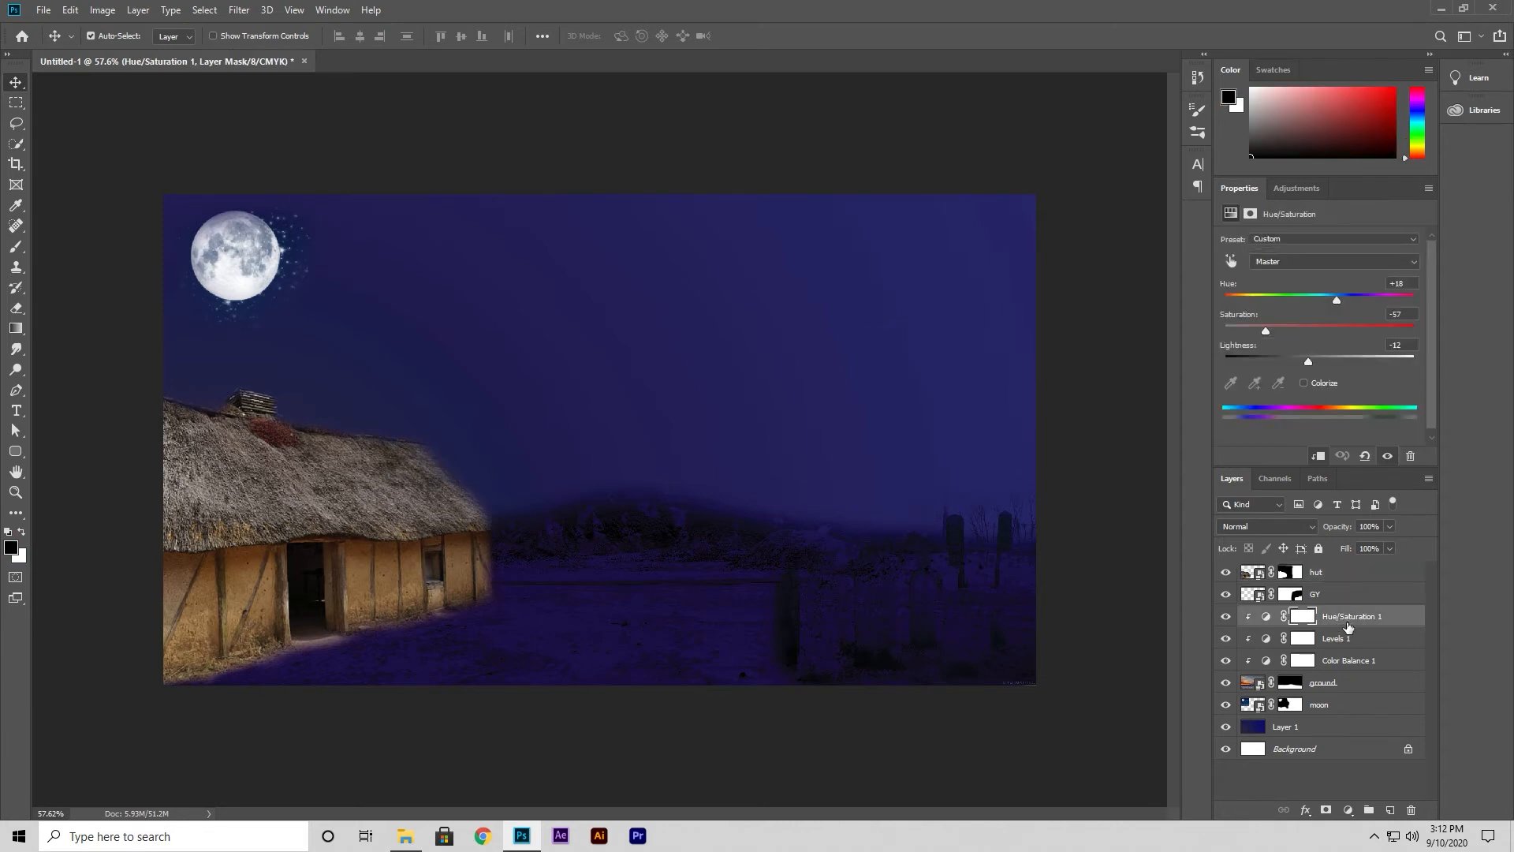
pyautogui.keyDown('shift'); pyautogui.click(1337, 664); pyautogui.keyUp('shift')
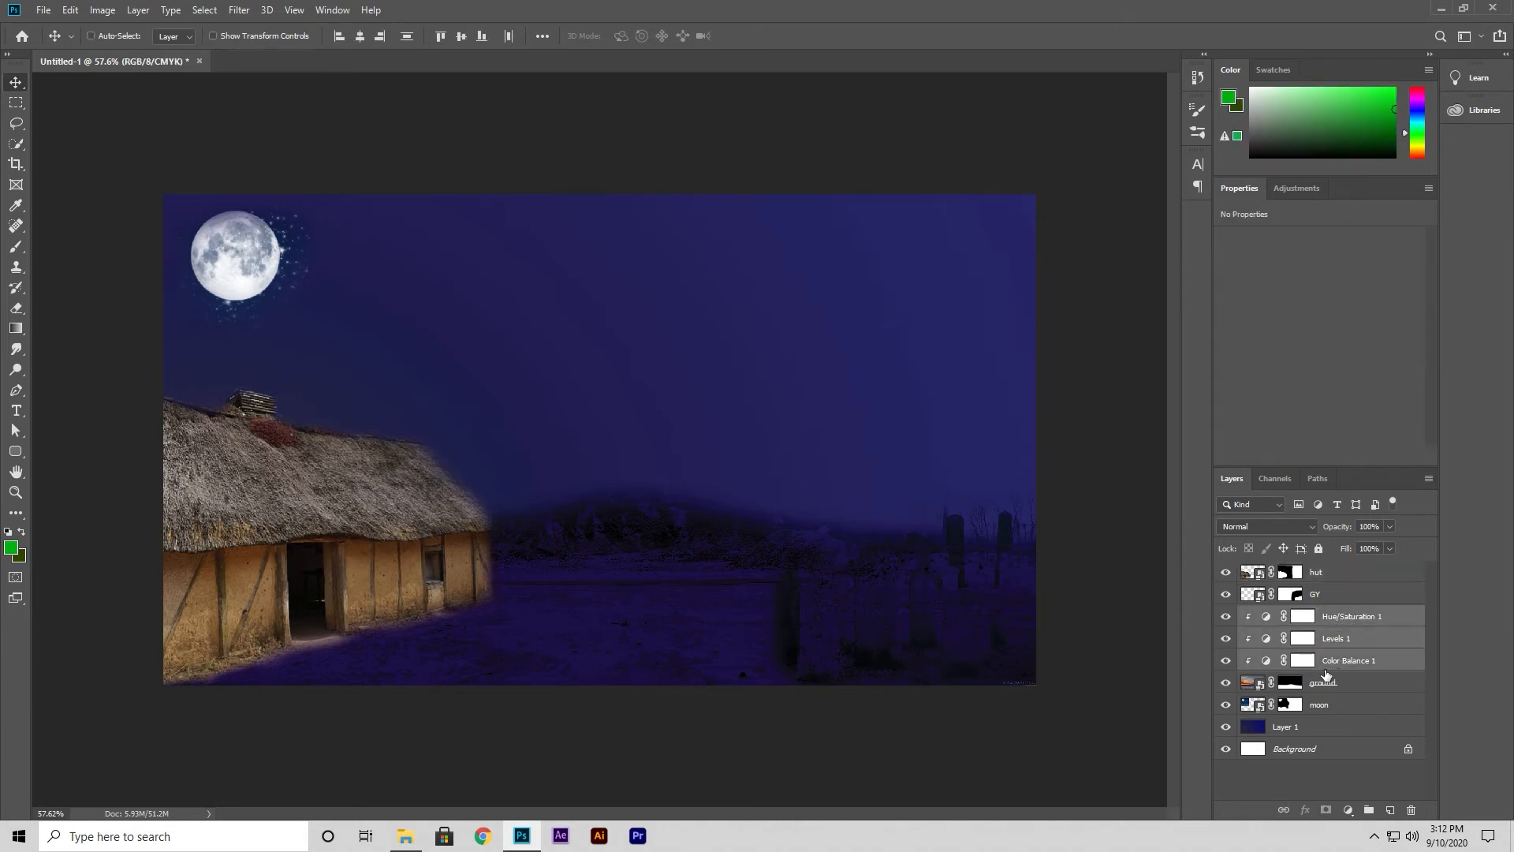
pyautogui.click(1340, 577)
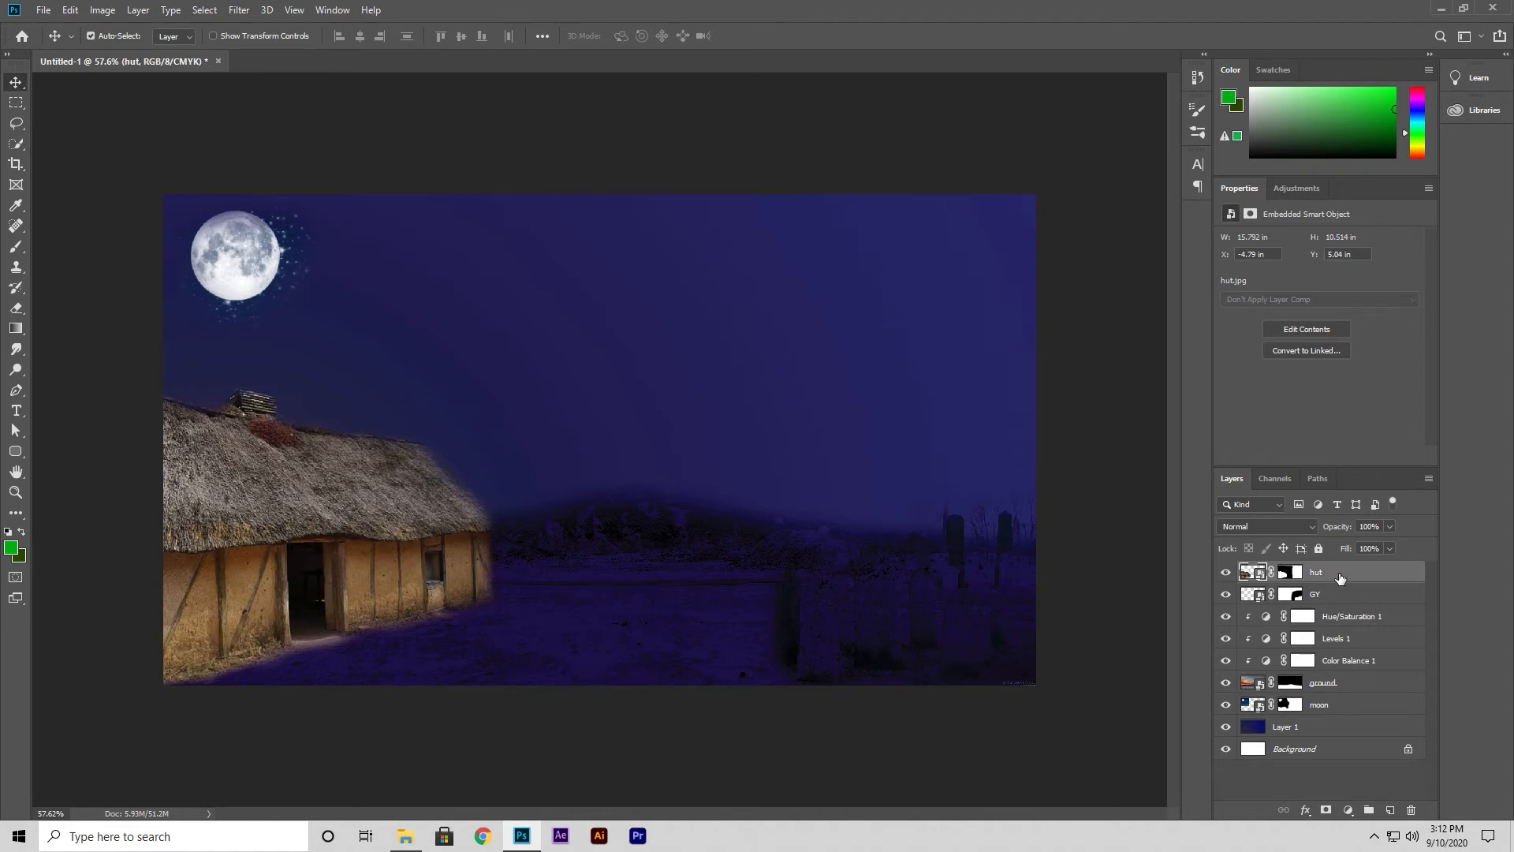
pyautogui.click(1386, 809)
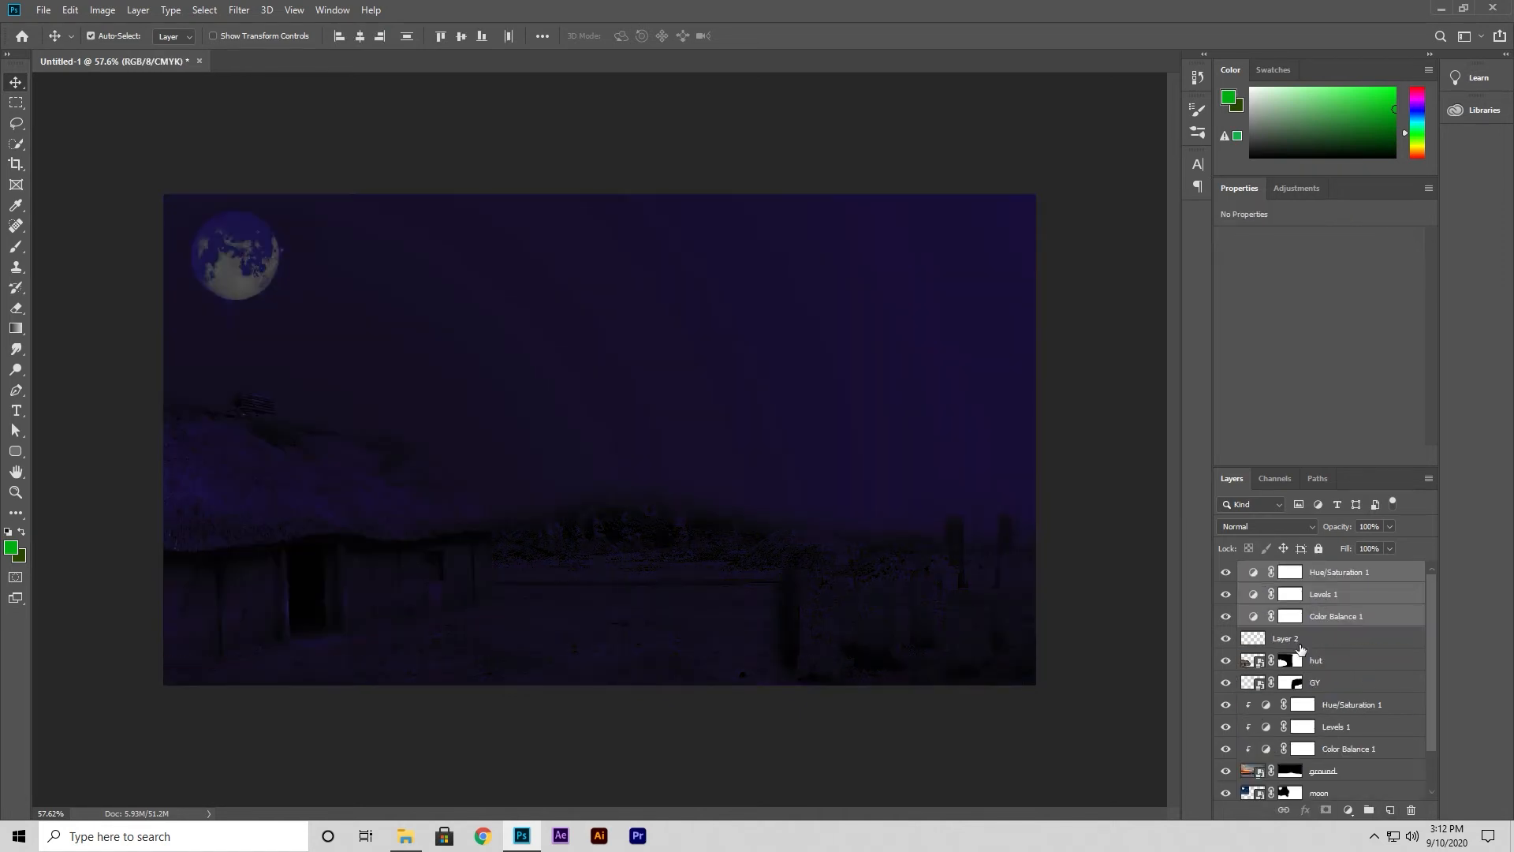
pyautogui.click(1300, 648)
pyautogui.press('Delete')
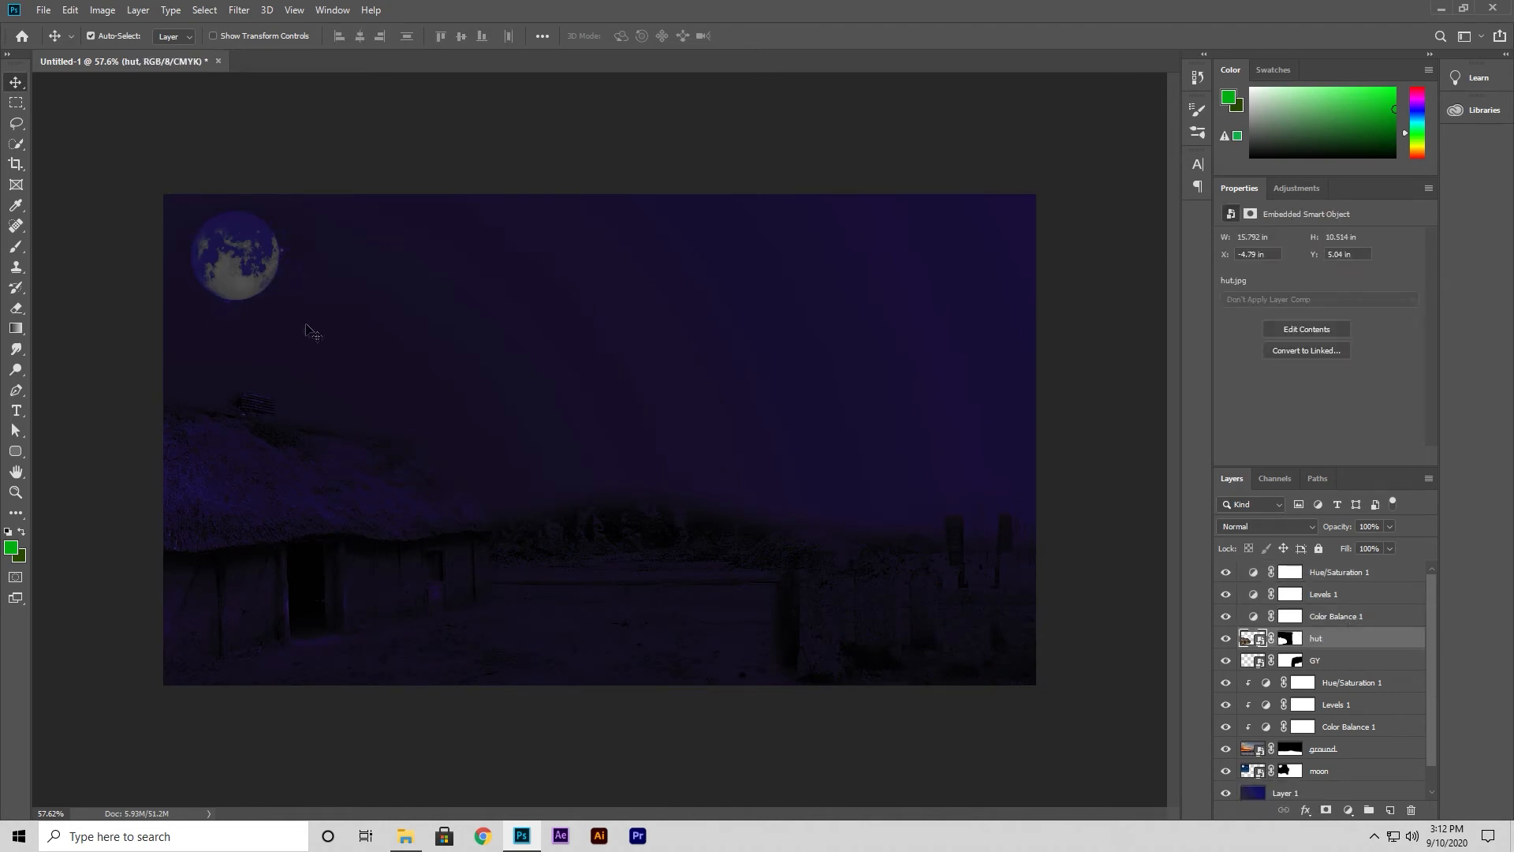
# Clip the copied Color Balance, Levels and Hue/Saturation adjustment layers to the hut layer.
pyautogui.click(1329, 622)
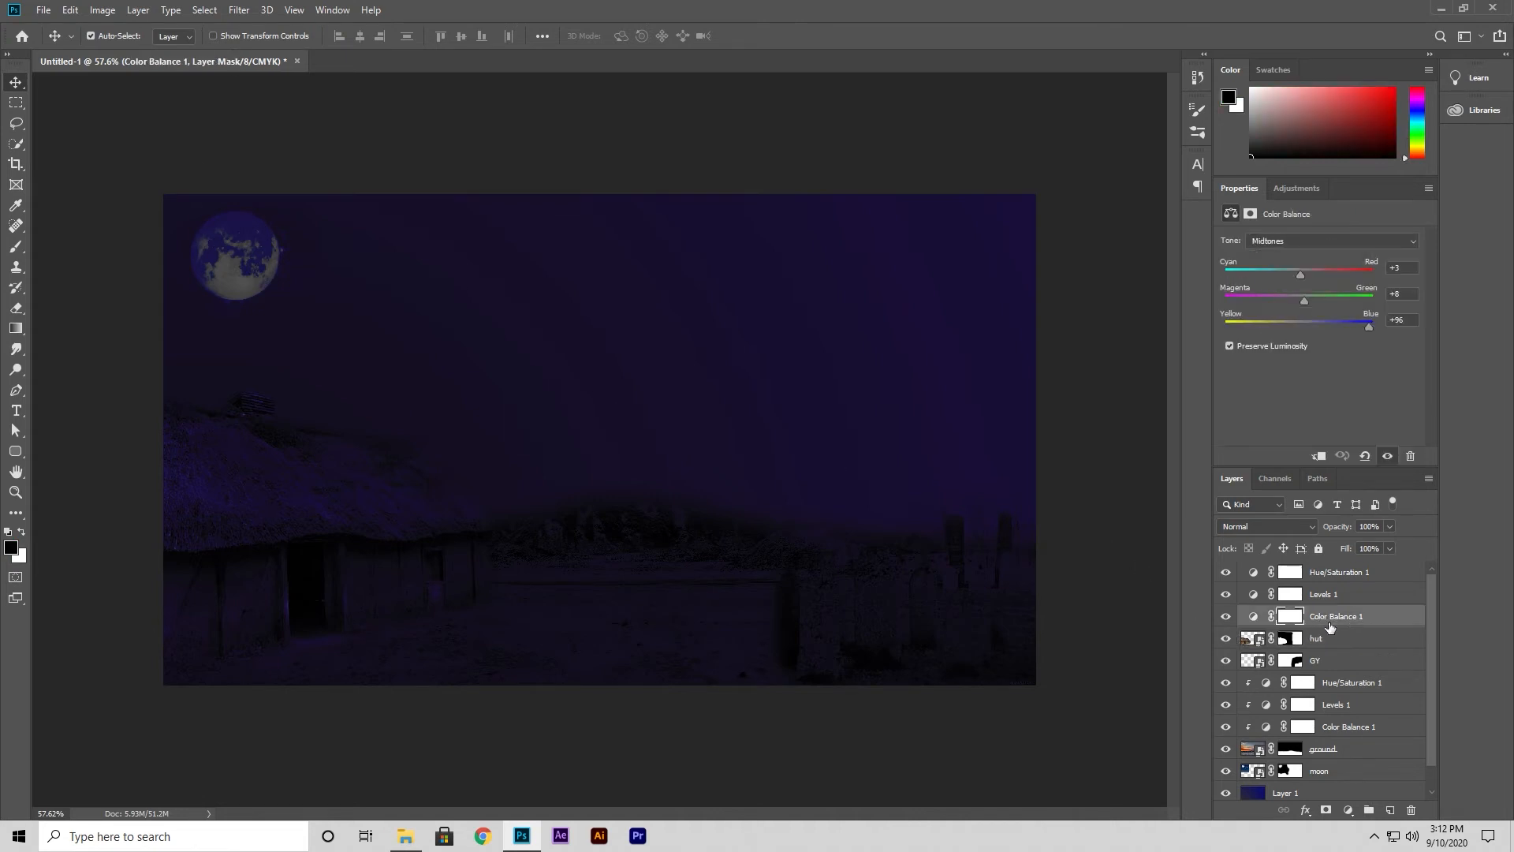
pyautogui.keyDown('alt'); pyautogui.click(1330, 628); pyautogui.keyUp('alt')
pyautogui.keyDown('alt'); pyautogui.click(1334, 605); pyautogui.keyUp('alt')
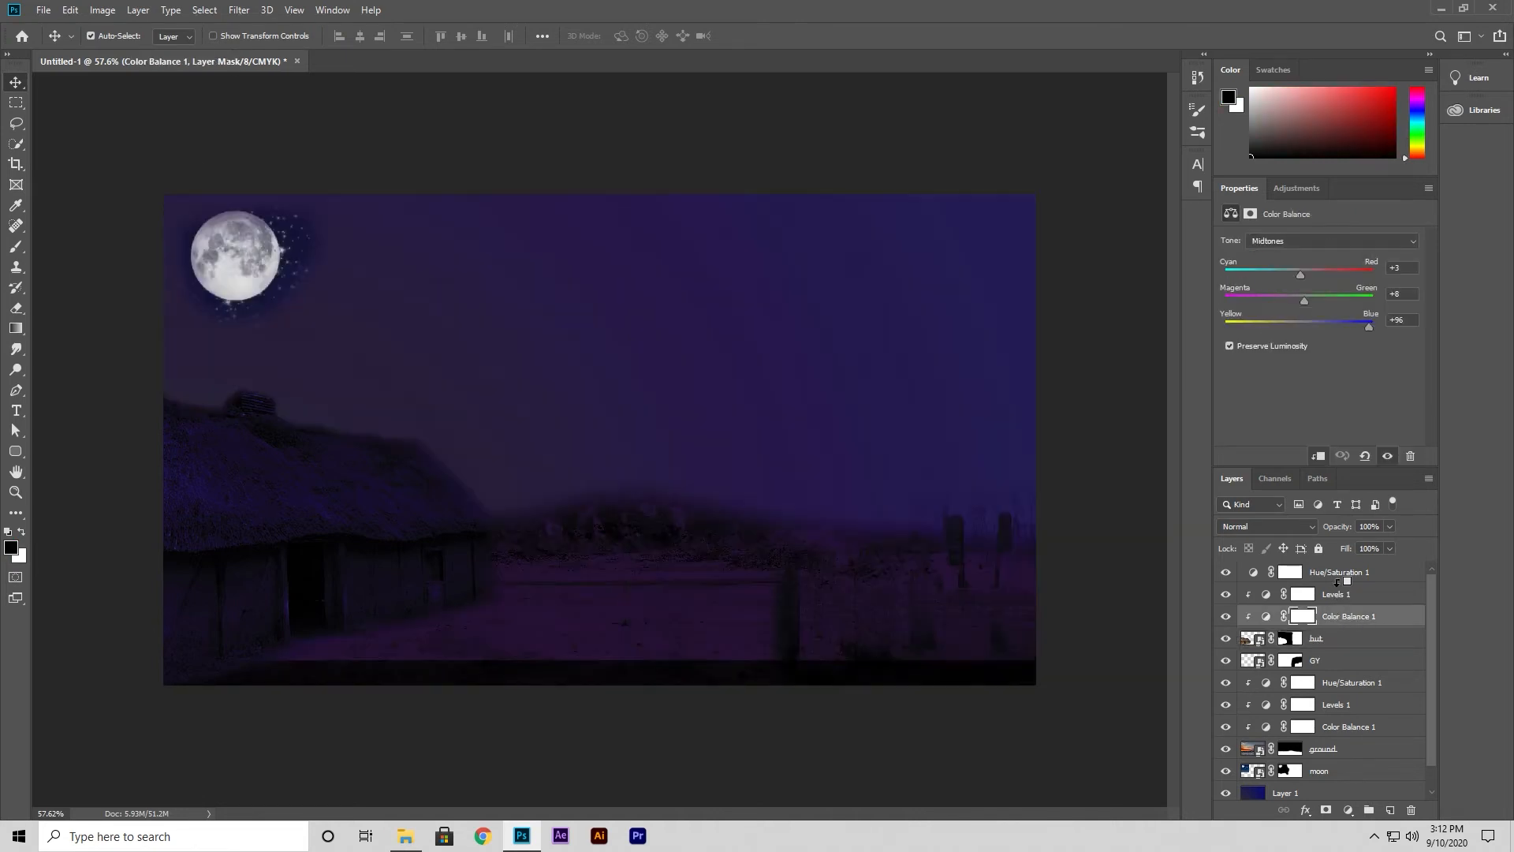
pyautogui.click(1338, 582)
pyautogui.keyDown('alt'); pyautogui.click(1338, 583); pyautogui.keyUp('alt')
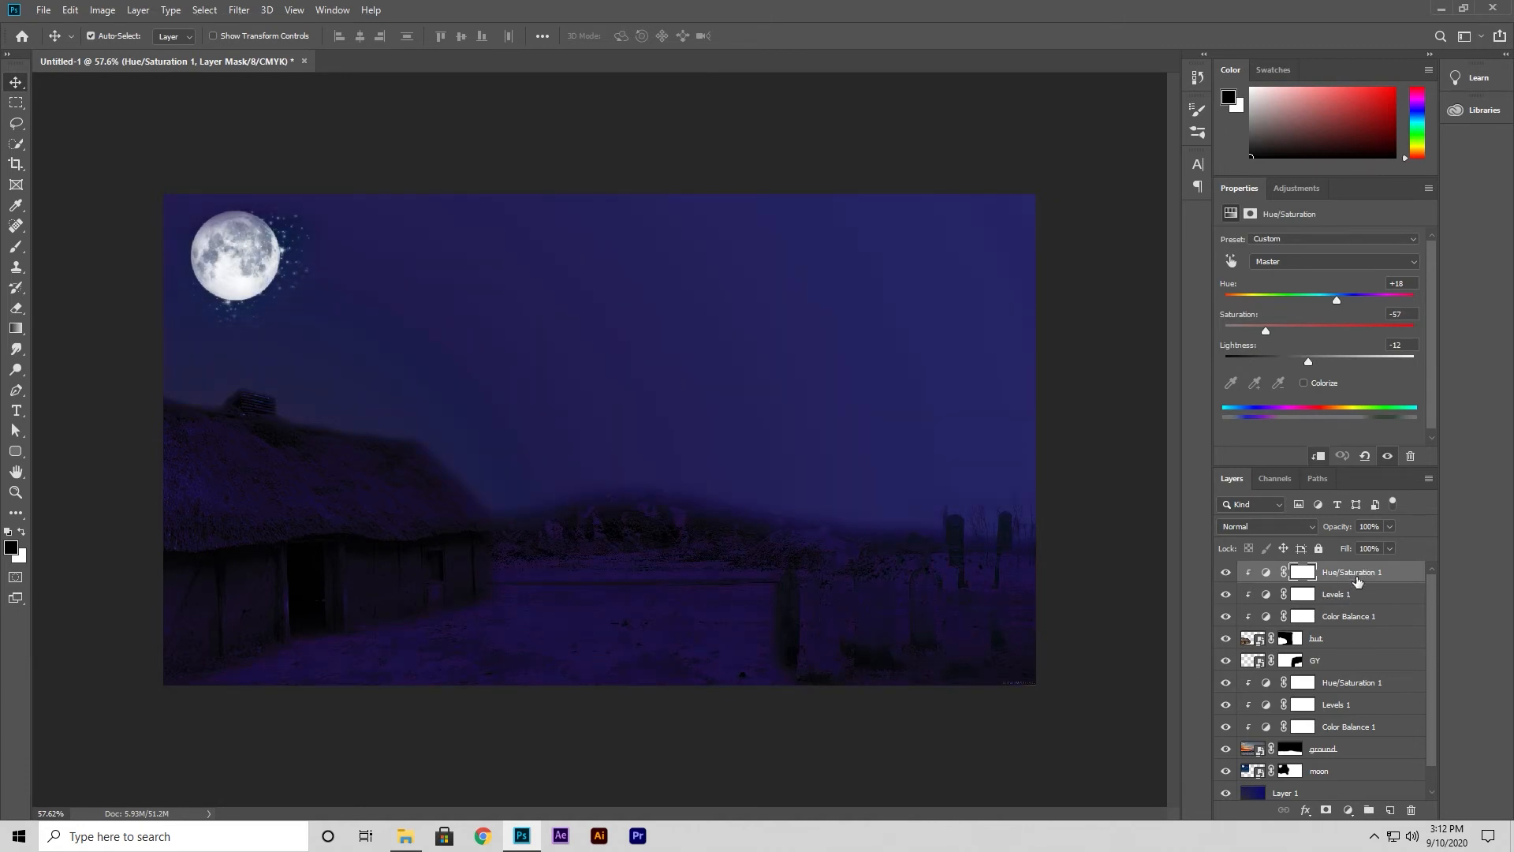
# Release the upper Hue/Saturation layer's clipping to compare the effect, and clip it to the hut again.
pyautogui.rightClick(1355, 576)
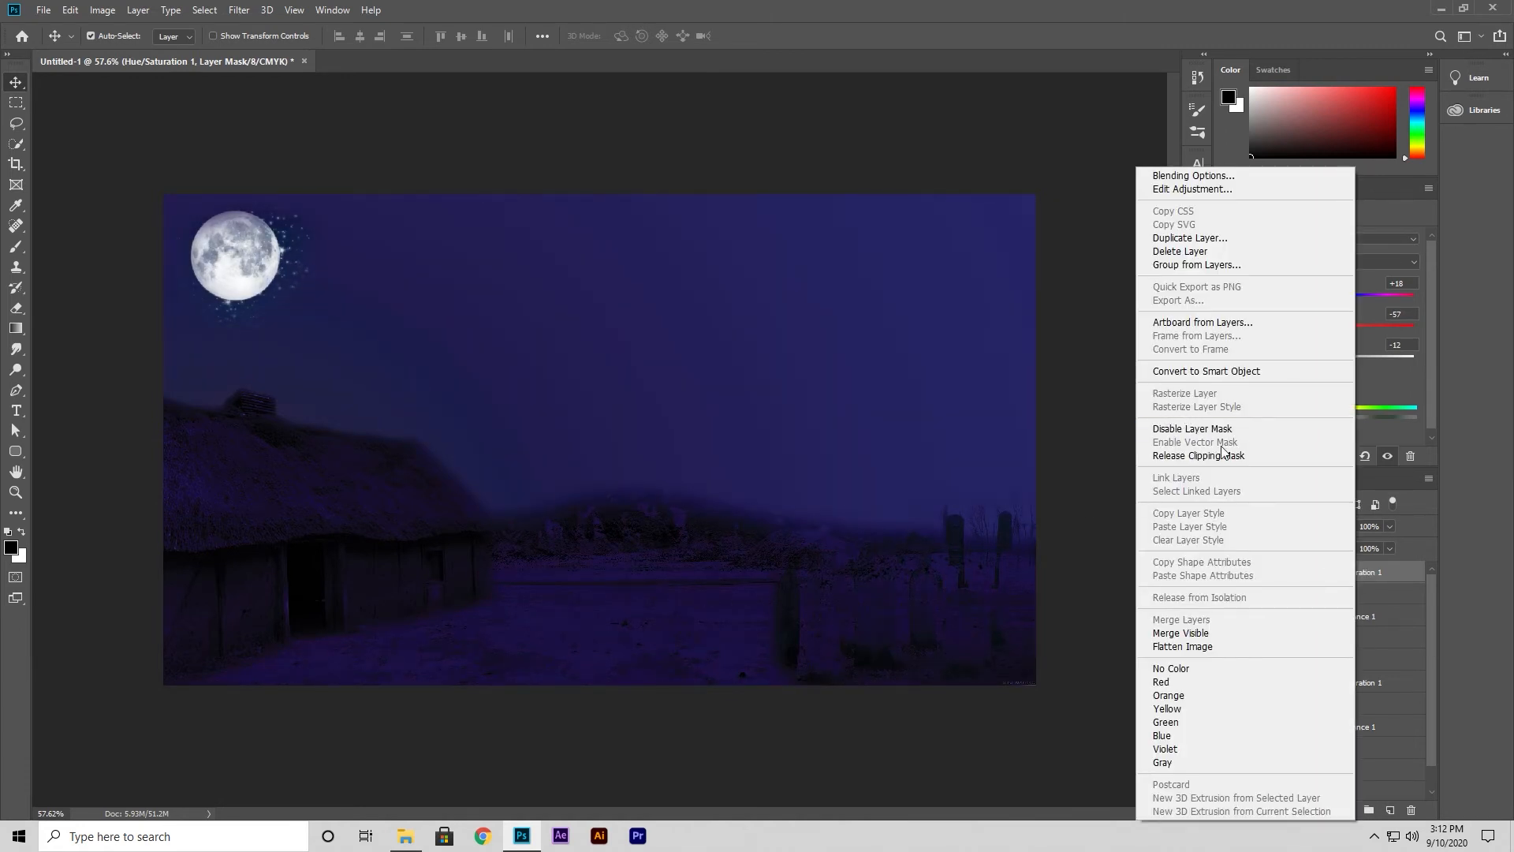
pyautogui.click(1389, 589)
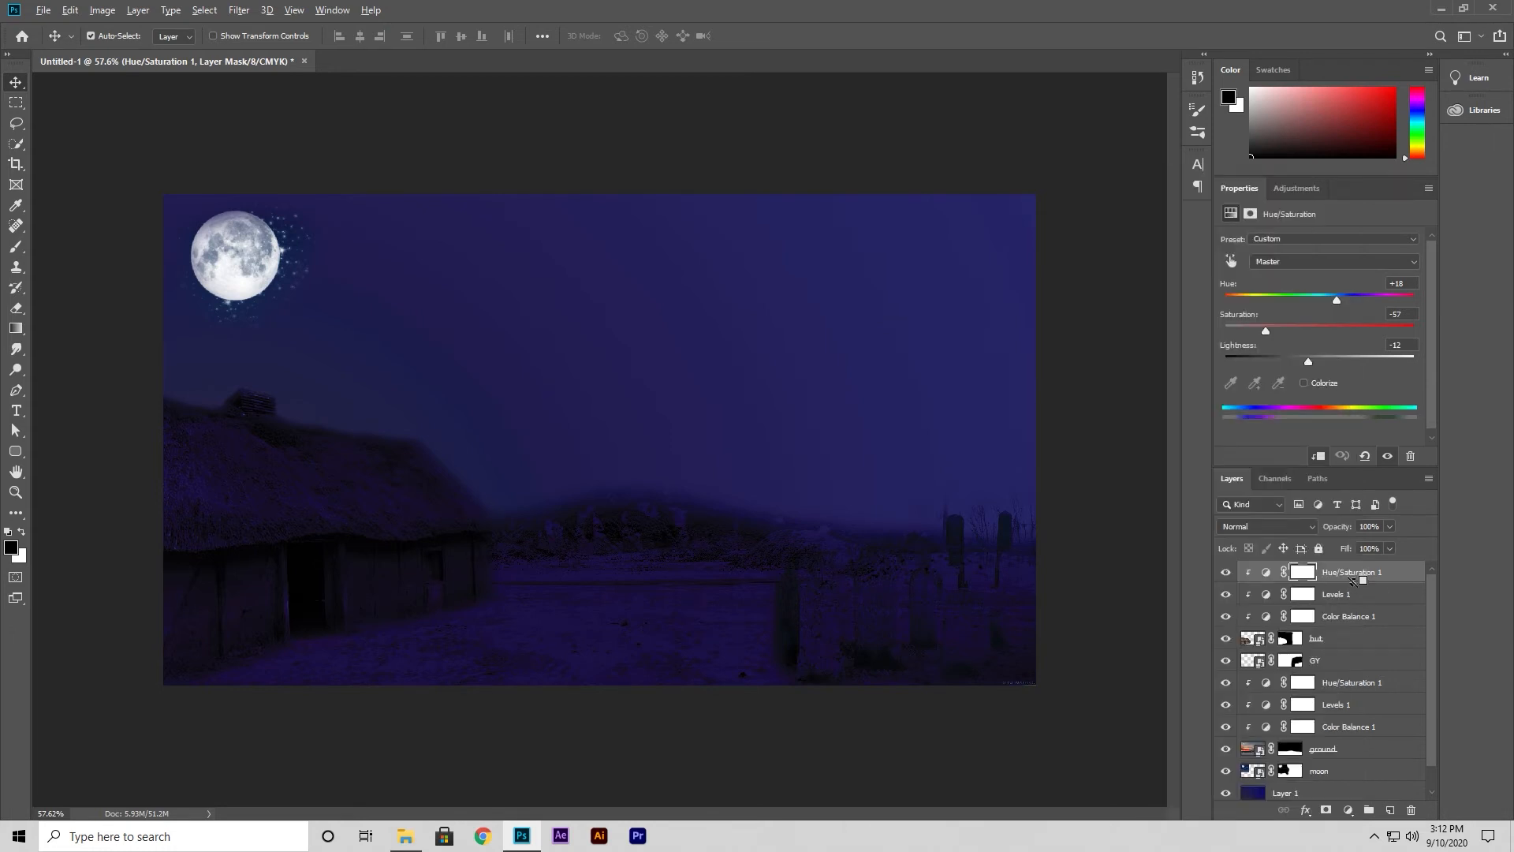
pyautogui.keyDown('alt'); pyautogui.click(1354, 580); pyautogui.keyUp('alt')
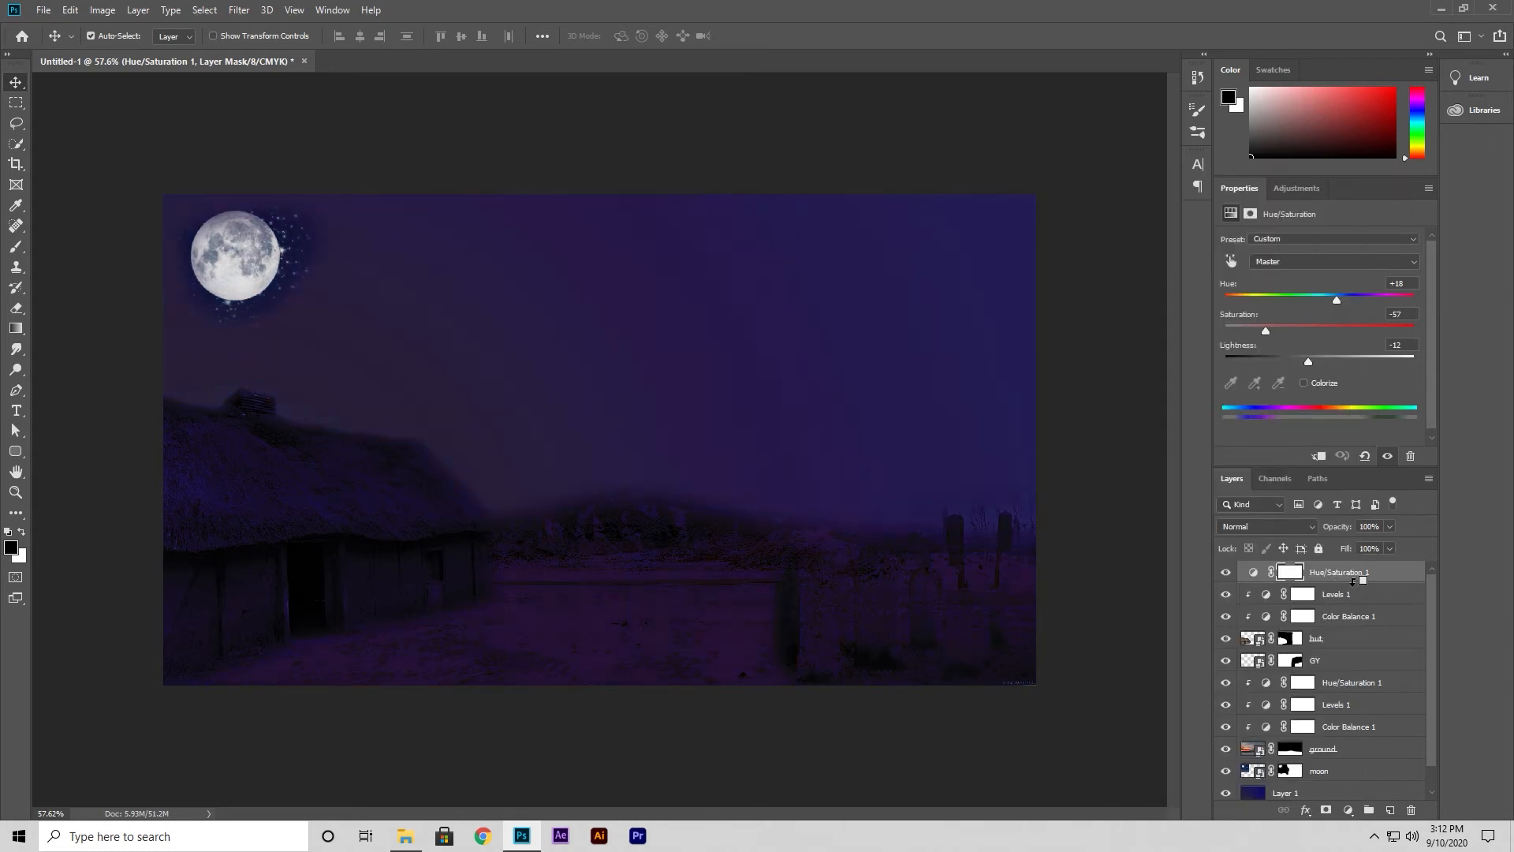
pyautogui.keyDown('alt'); pyautogui.click(1354, 581); pyautogui.keyUp('alt')
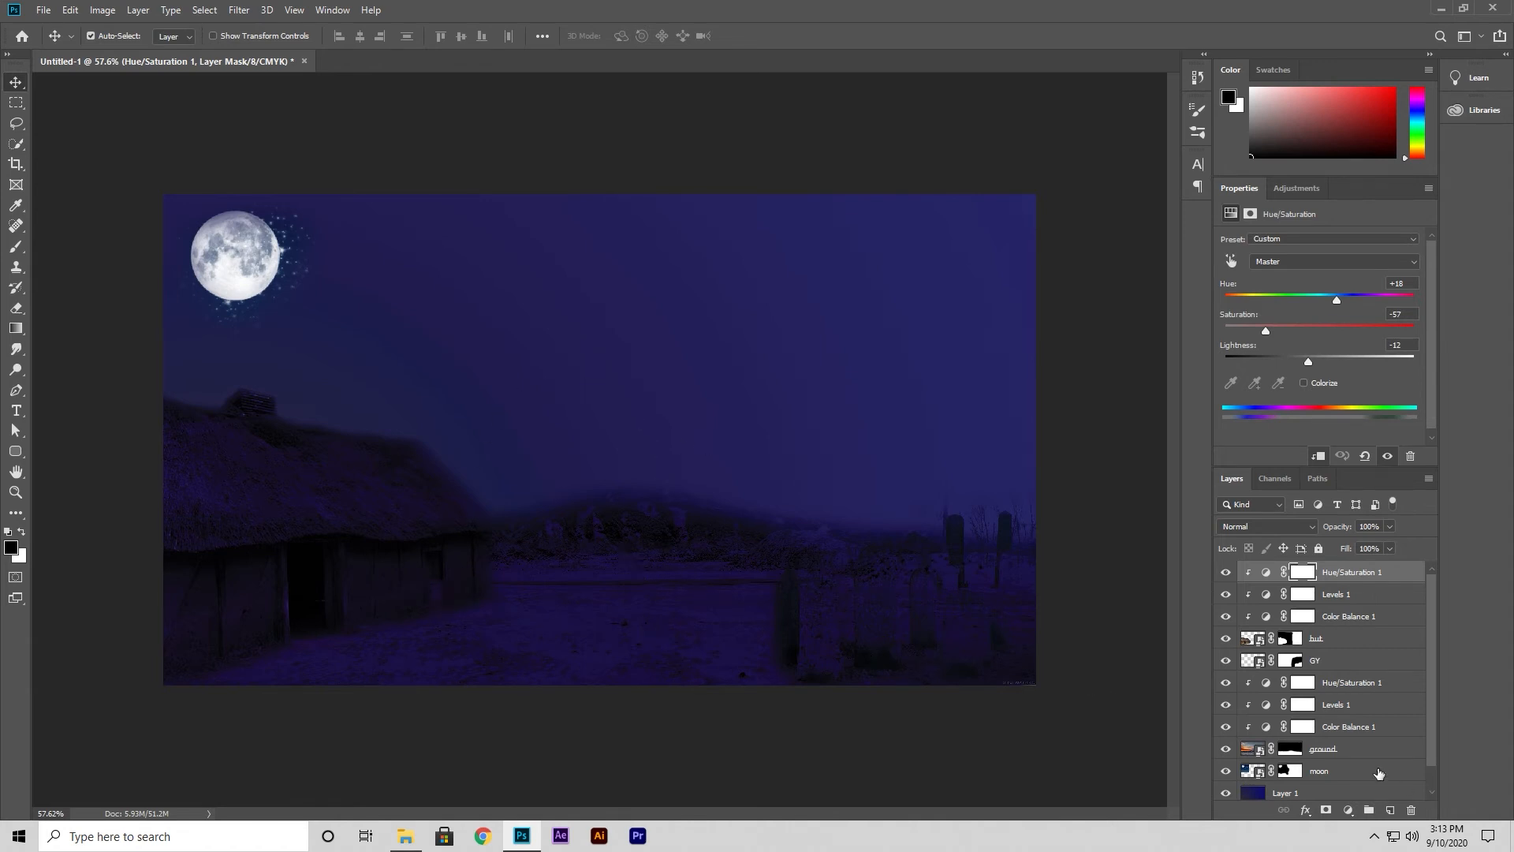
# Rename the gradient background layer below the moon as sky.
pyautogui.scroll(-1, 1372, 770)
pyautogui.click(1297, 771)
pyautogui.doubleClick(1290, 769)
pyautogui.write('sjy')
pyautogui.press('Return')
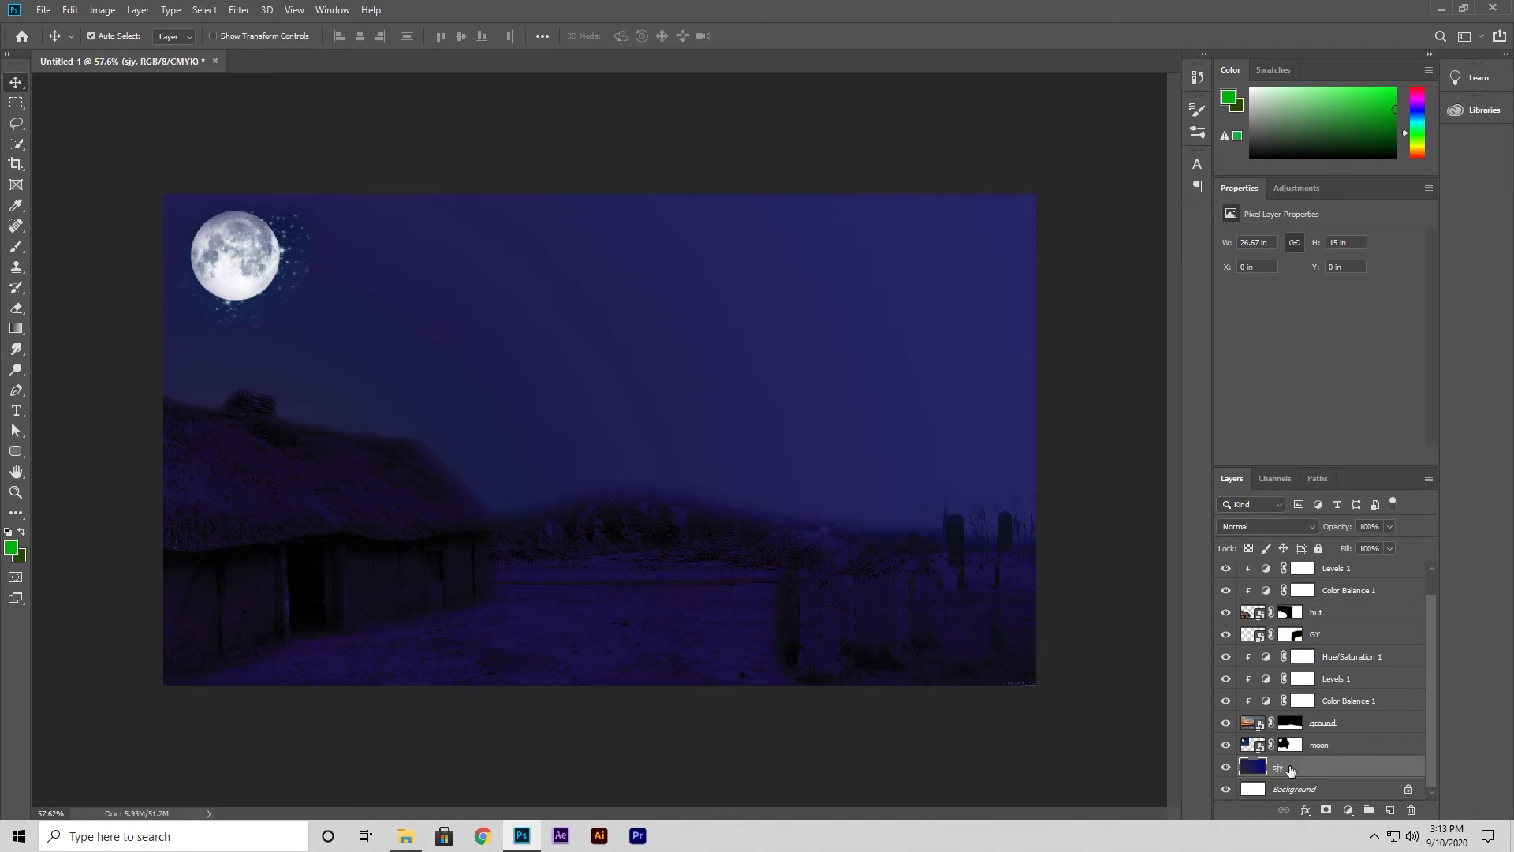
pyautogui.doubleClick(1290, 769)
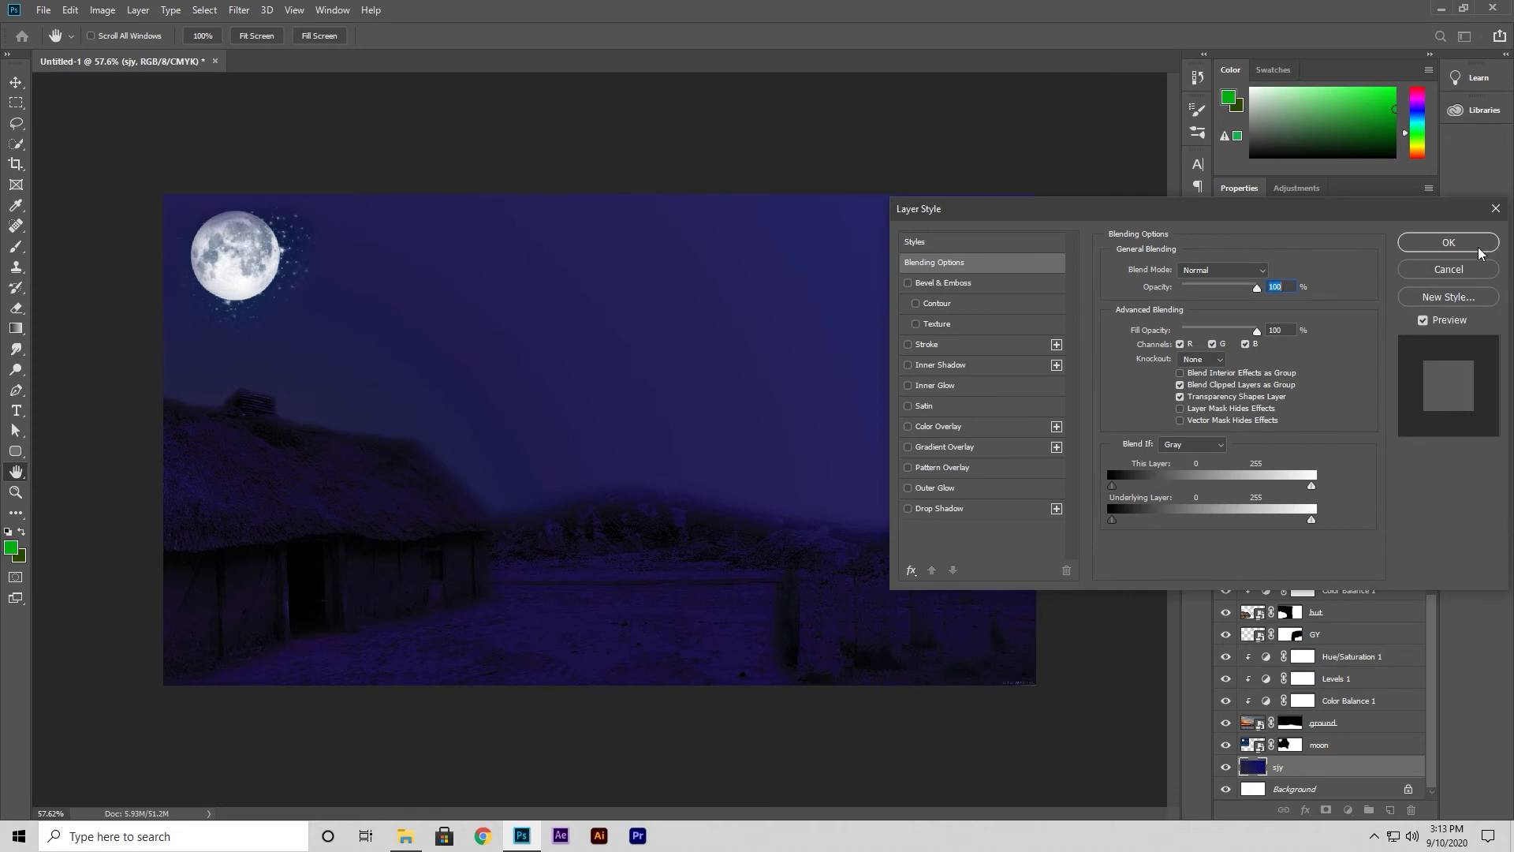
pyautogui.click(1480, 270)
pyautogui.doubleClick(1279, 765)
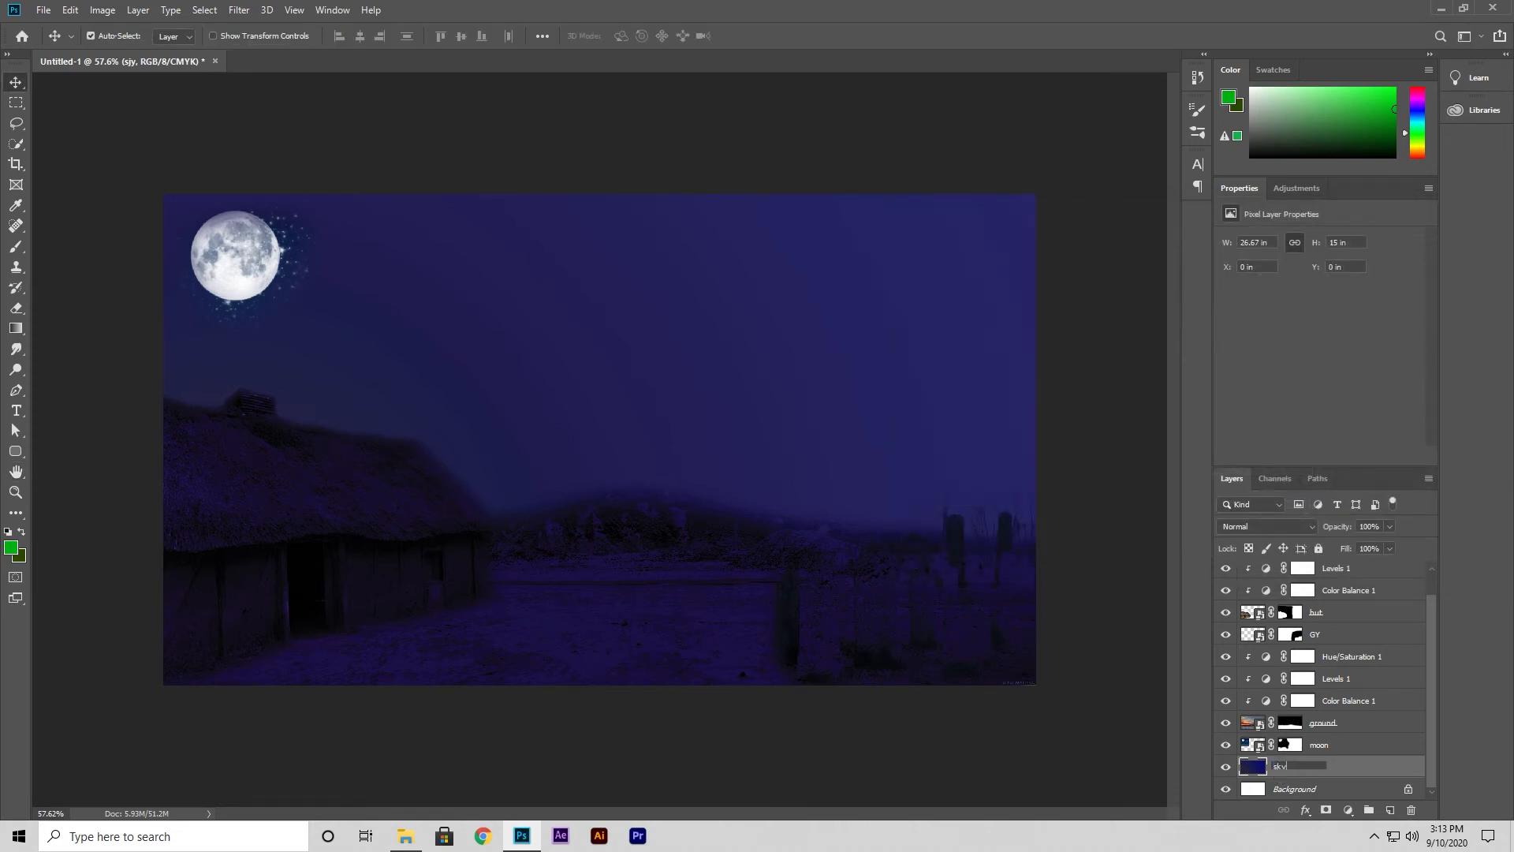
pyautogui.write('sky')
pyautogui.press('Return')
# Add a new layer above the sky layer, choose the Brush tool and open the detailed brush settings.
pyautogui.click(1390, 811)
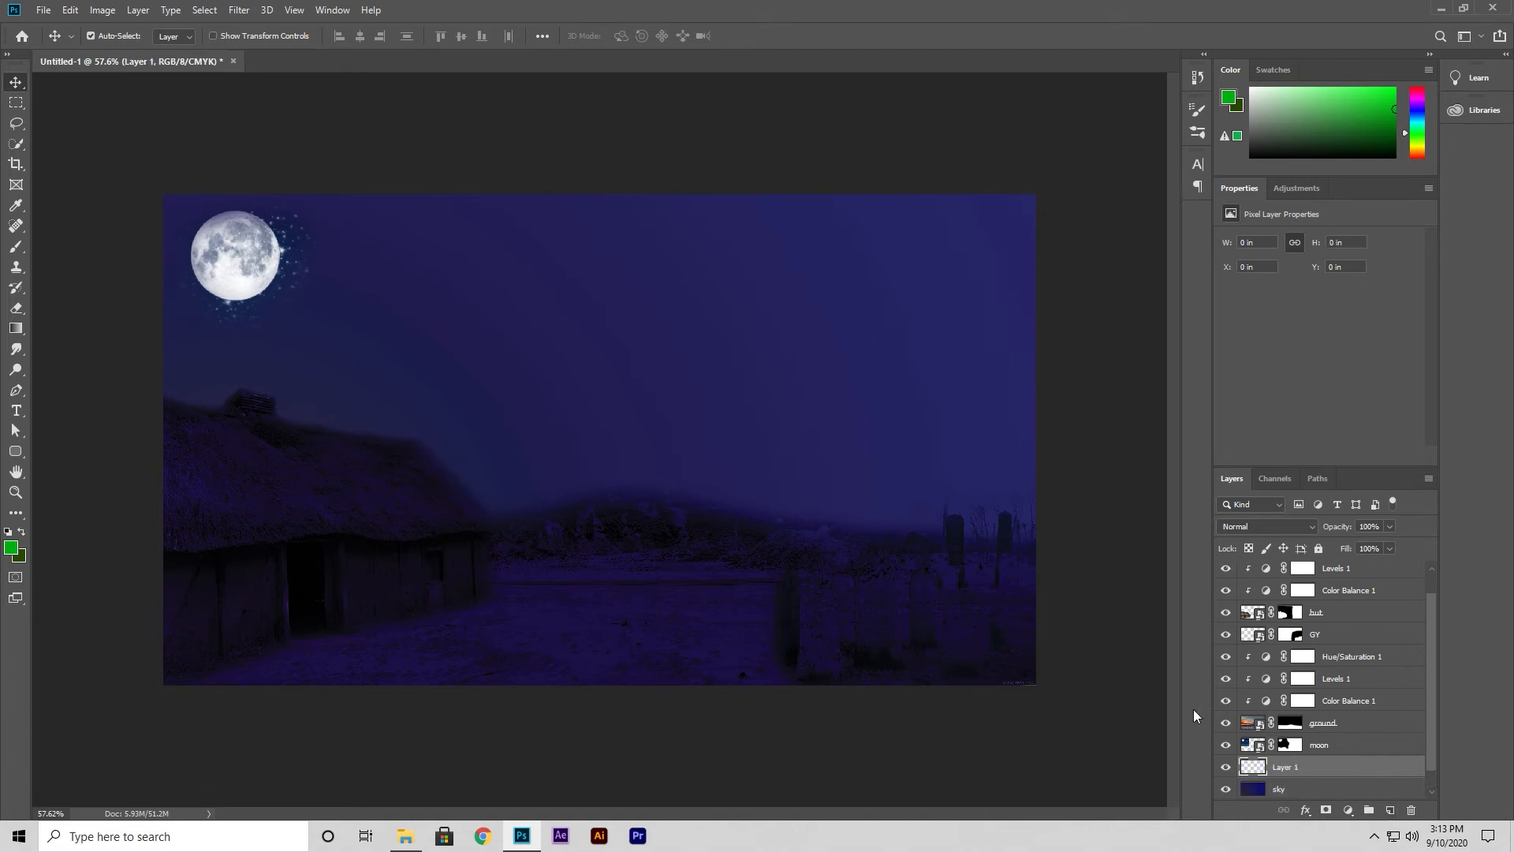
pyautogui.click(11, 250)
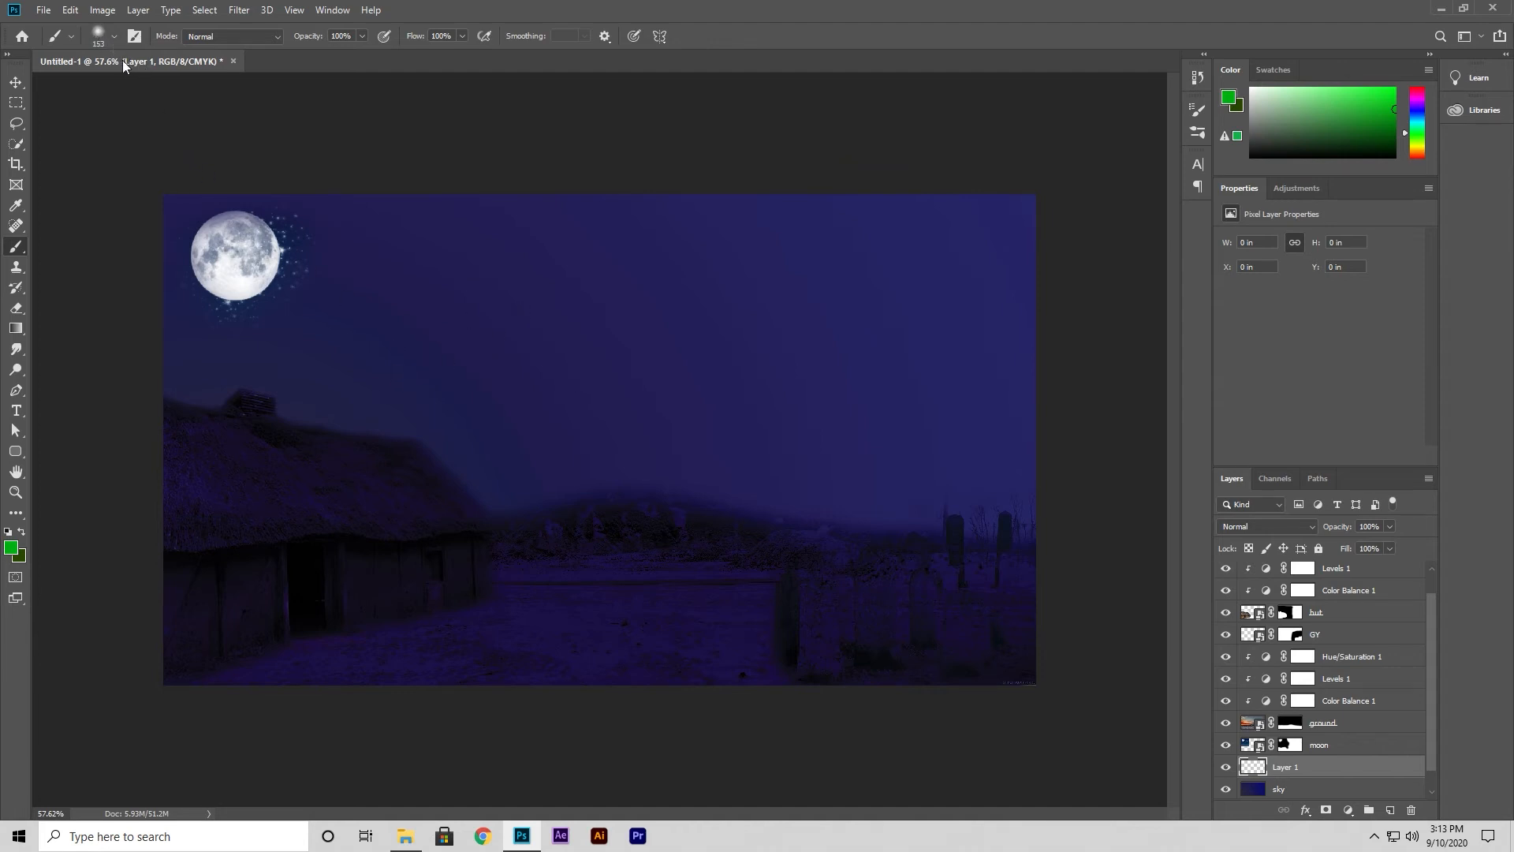
pyautogui.click(115, 36)
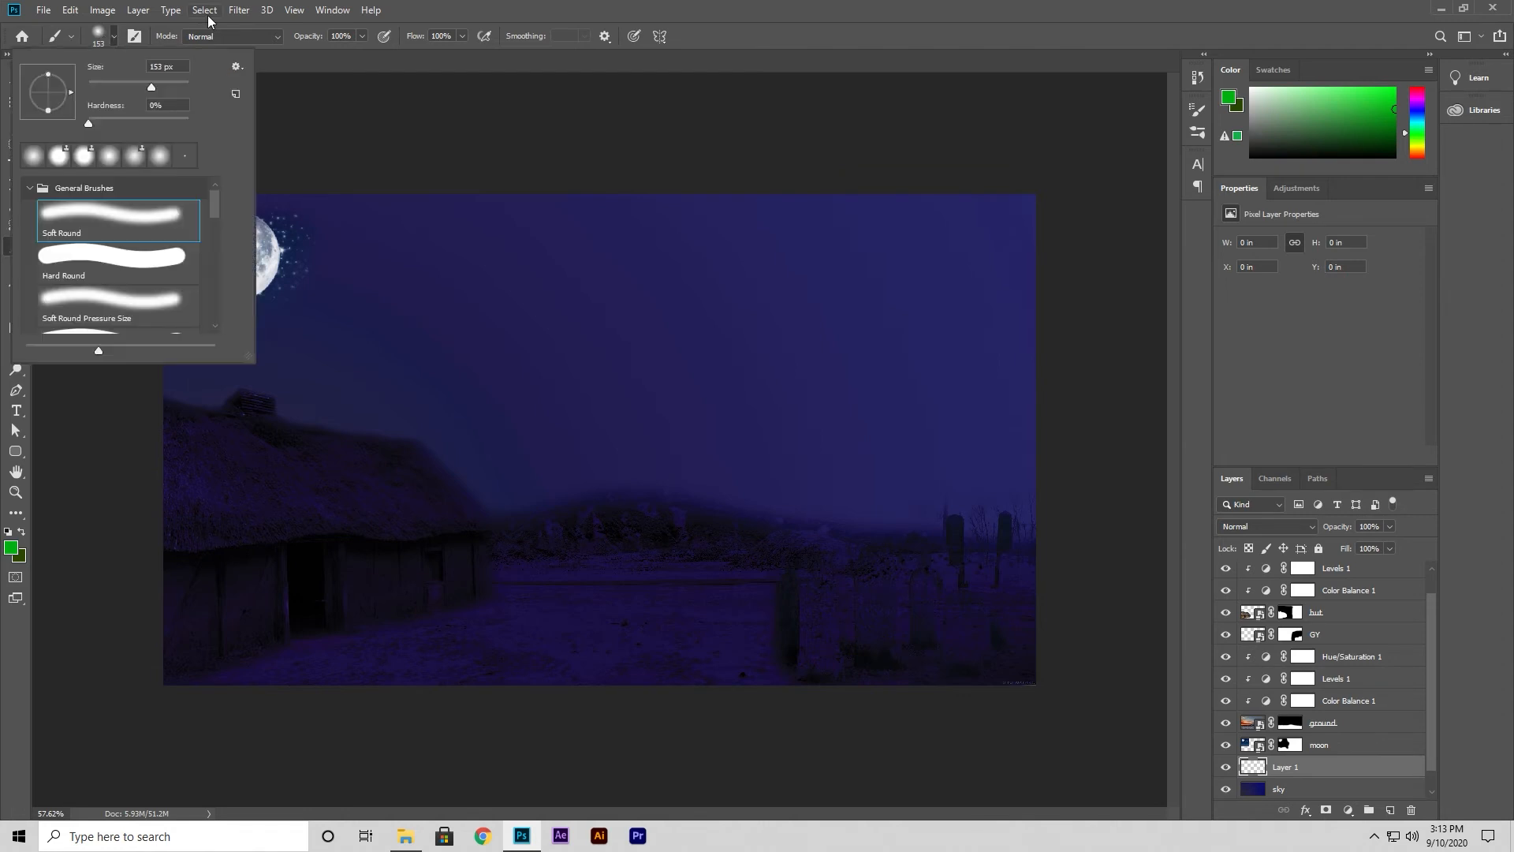
pyautogui.click(323, 9)
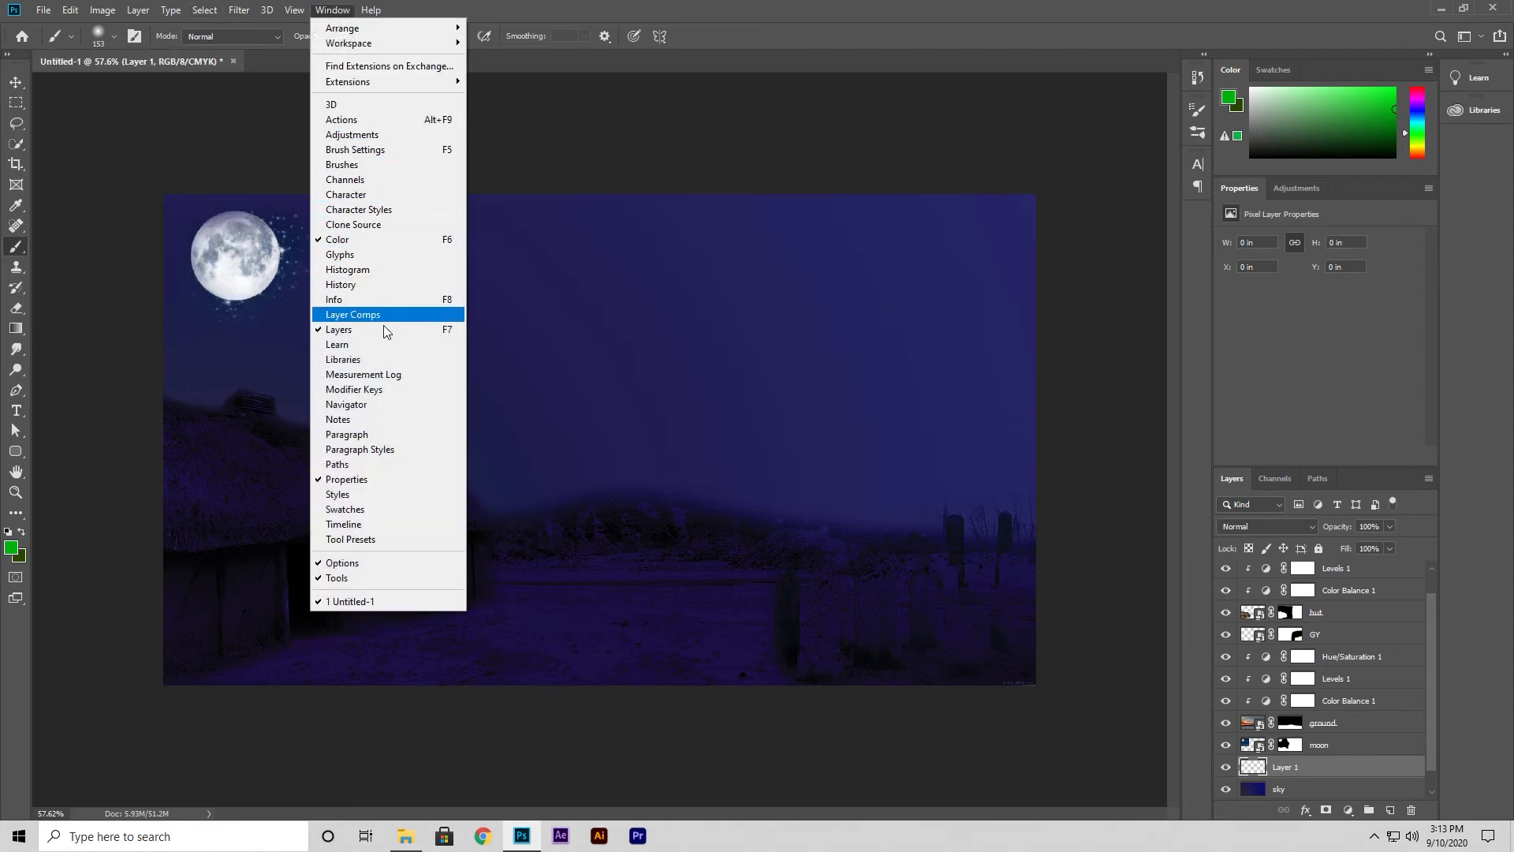
pyautogui.click(407, 149)
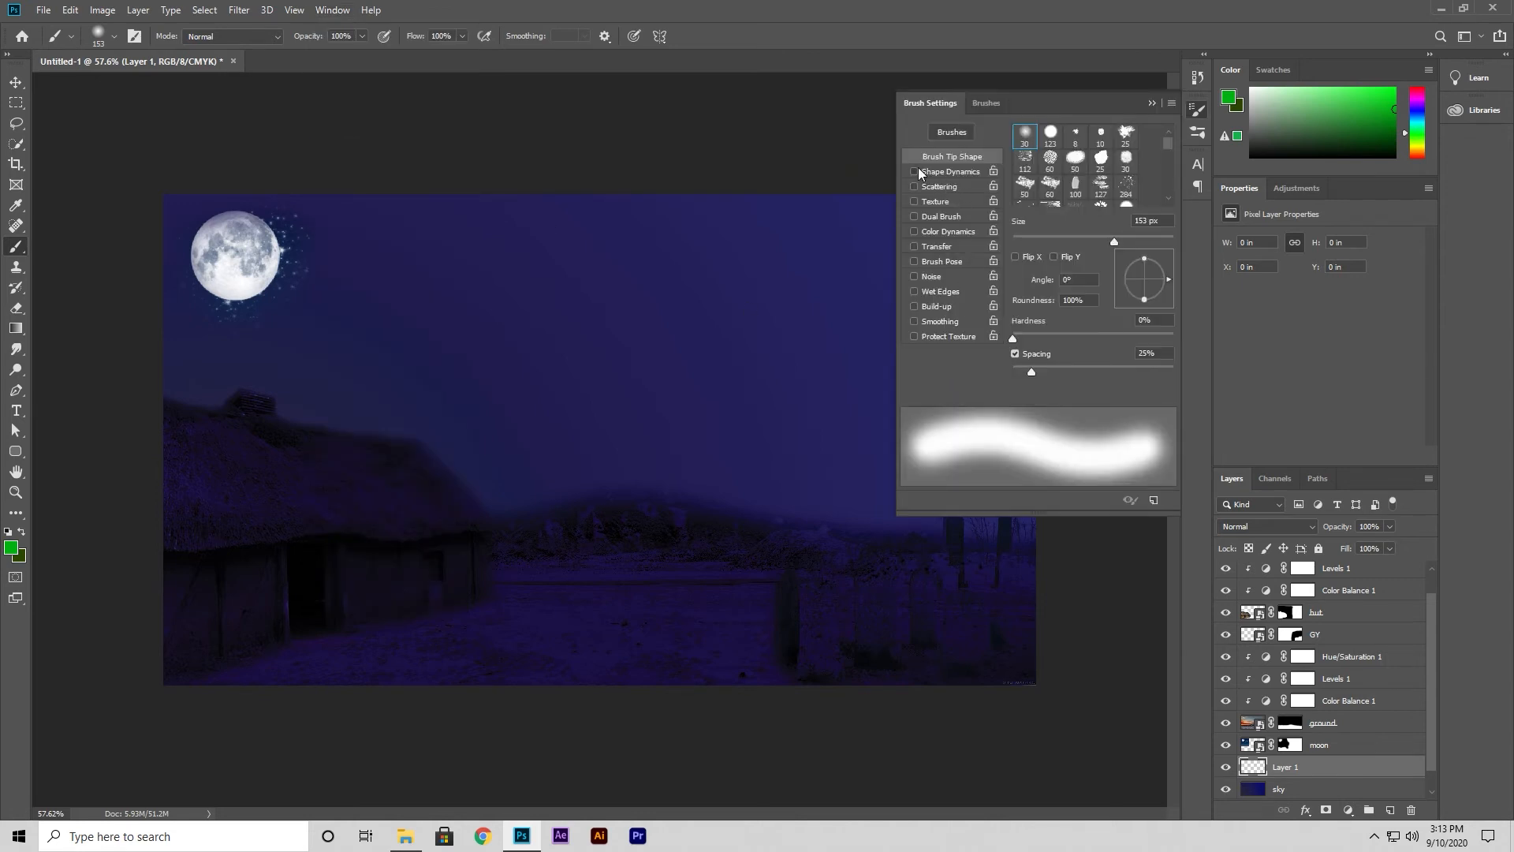
# Enable Shape Dynamics with 100% size jitter and Scattering at 1000% with a count of 1 for the brush.
pyautogui.click(938, 172)
pyautogui.moveTo(1014, 145); pyautogui.dragTo(1191, 152)
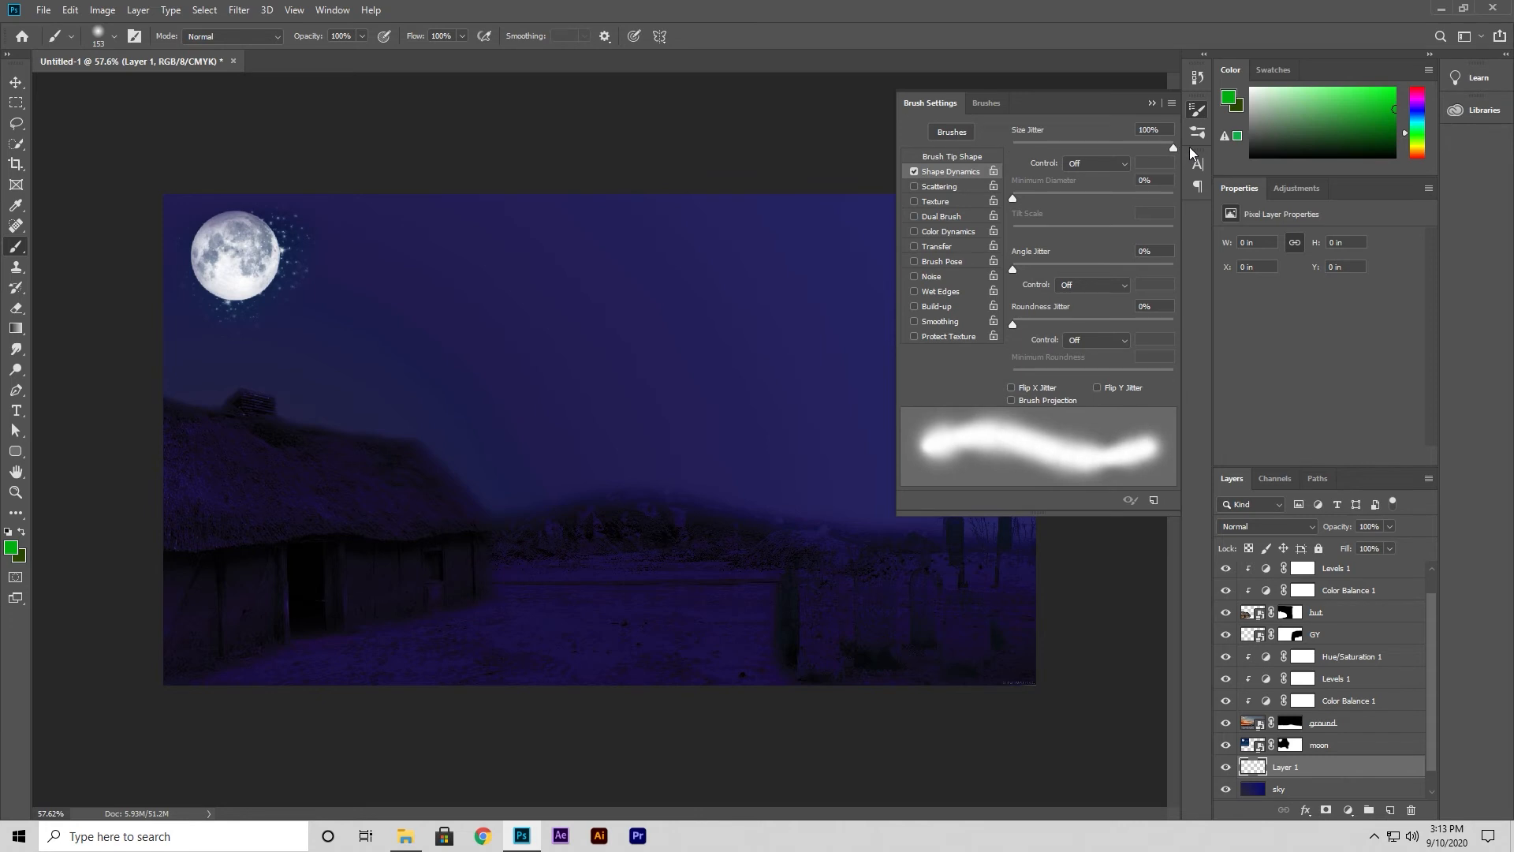
pyautogui.click(942, 187)
pyautogui.moveTo(1013, 156); pyautogui.dragTo(1176, 156)
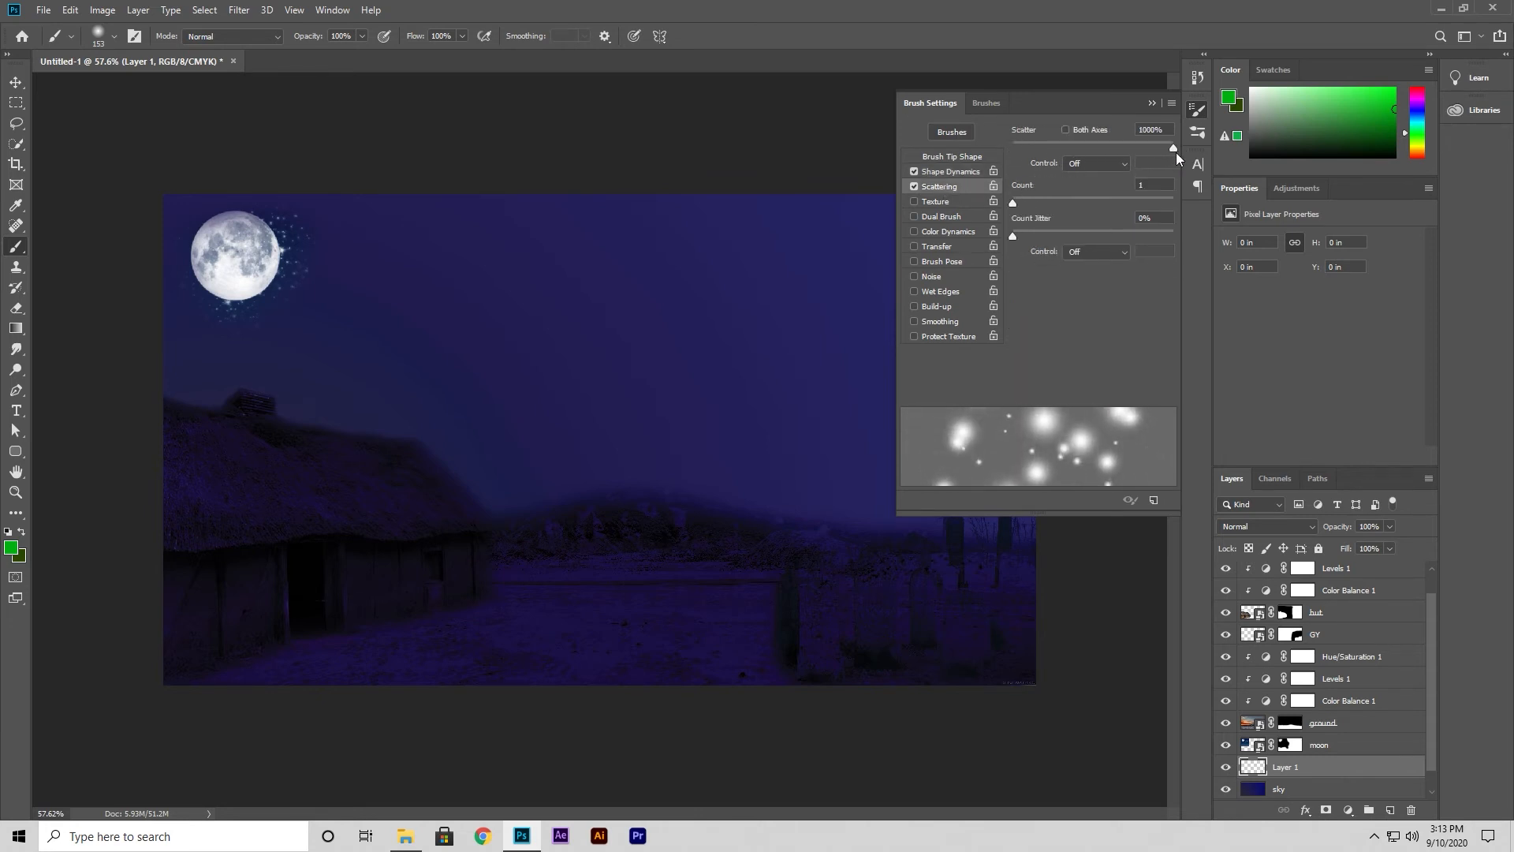
pyautogui.moveTo(1011, 205)
pyautogui.mouseDown()
pyautogui.moveTo(1030, 202)
pyautogui.moveTo(1010, 202)
pyautogui.mouseUp()
pyautogui.click(1151, 103)
# Reduce the brush size to 10 px, test a scattered green stroke across the upper sky, and undo it.
pyautogui.moveTo(731, 351); pyautogui.dragTo(697, 360)
pyautogui.moveTo(502, 331)
pyautogui.mouseDown()
pyautogui.moveTo(560, 293)
pyautogui.moveTo(732, 266)
pyautogui.mouseUp()
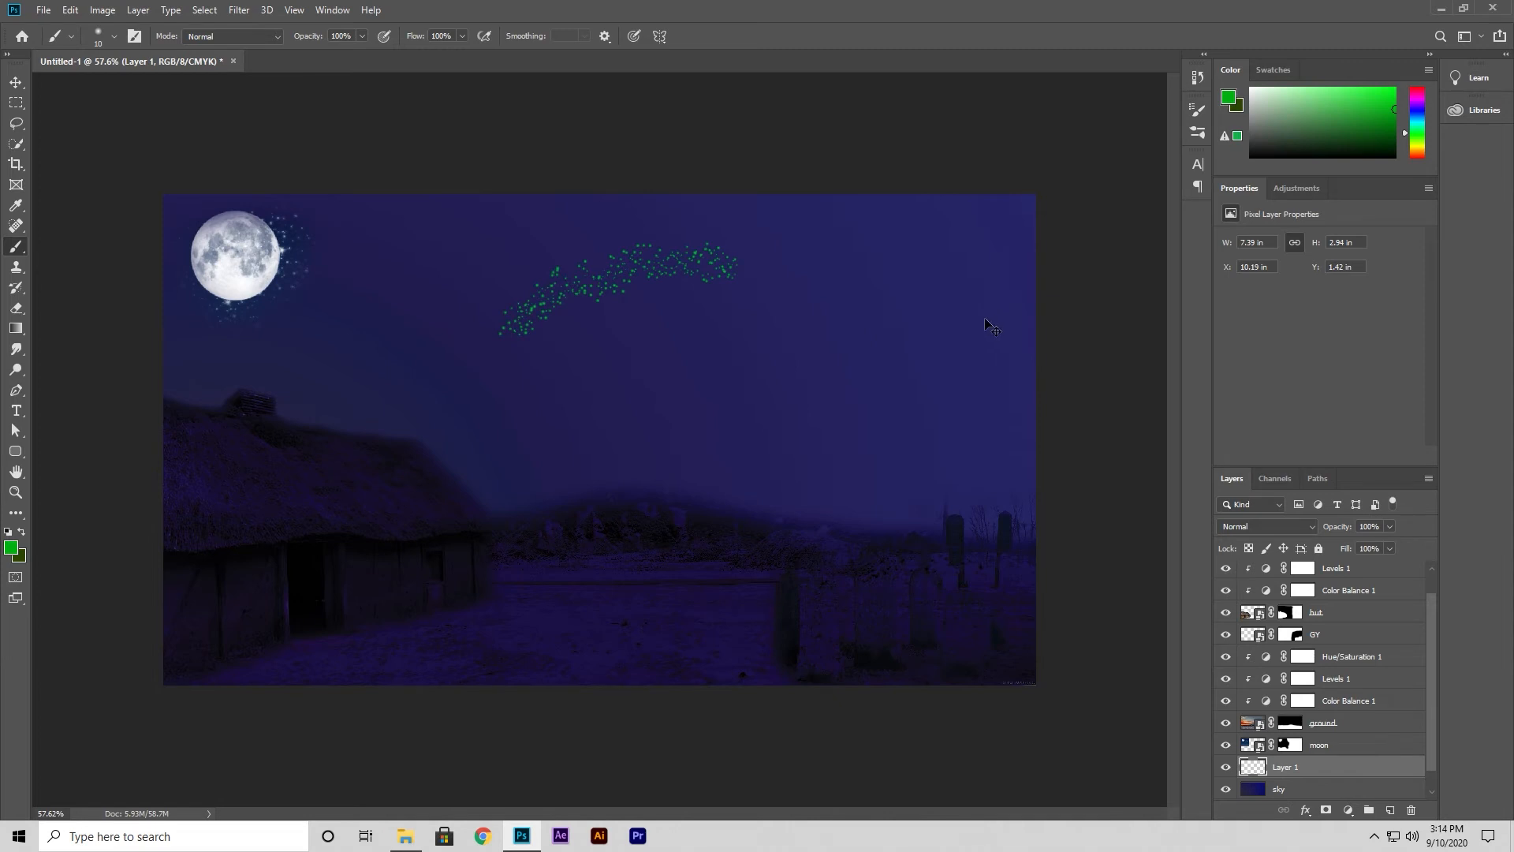
pyautogui.hotkey('ctrl', 'z')
# Set both the foreground and background colors to white (ffffff).
pyautogui.click(9, 549)
pyautogui.moveTo(199, 355); pyautogui.dragTo(183, 343)
pyautogui.click(550, 338)
pyautogui.click(17, 555)
pyautogui.moveTo(287, 426); pyautogui.dragTo(155, 317)
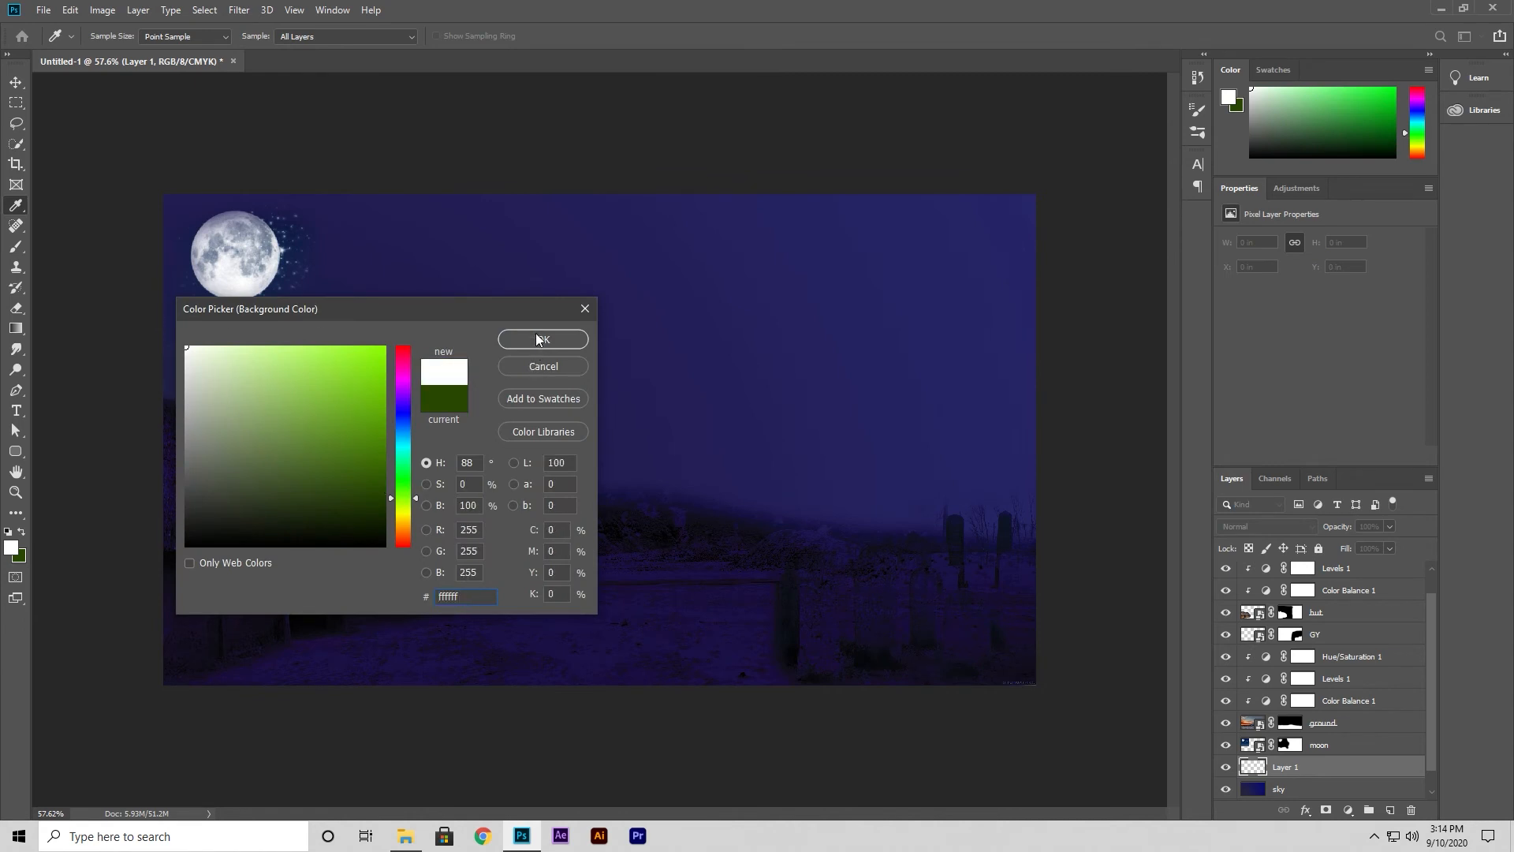
pyautogui.click(543, 339)
# Paint scattered single white stars across the sky, and try a long diagonal band of stars before undoing it.
pyautogui.press('b')
pyautogui.click(419, 308)
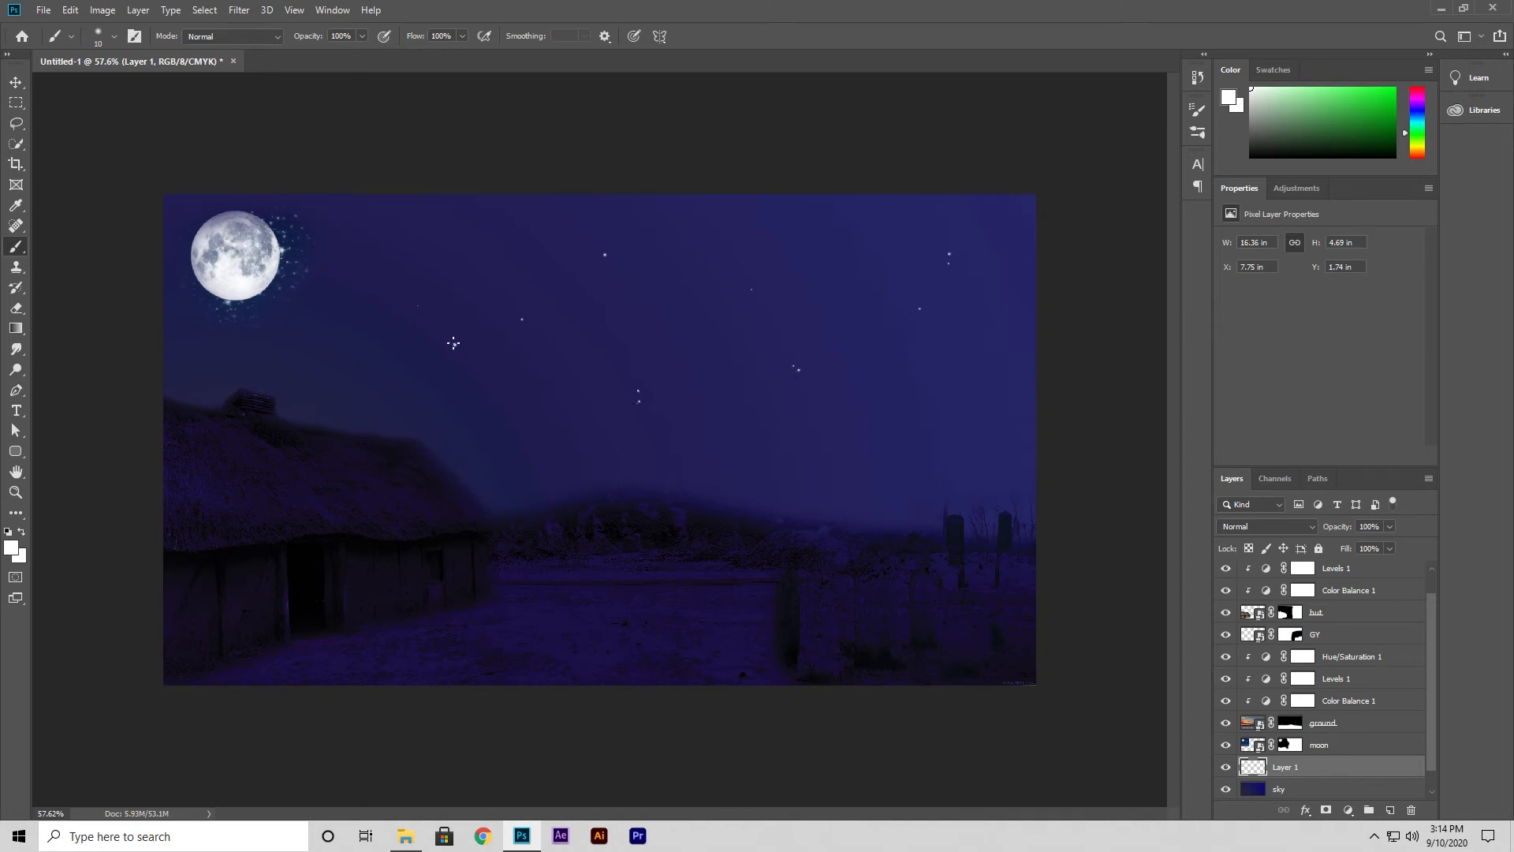
pyautogui.moveTo(516, 382); pyautogui.dragTo(789, 193)
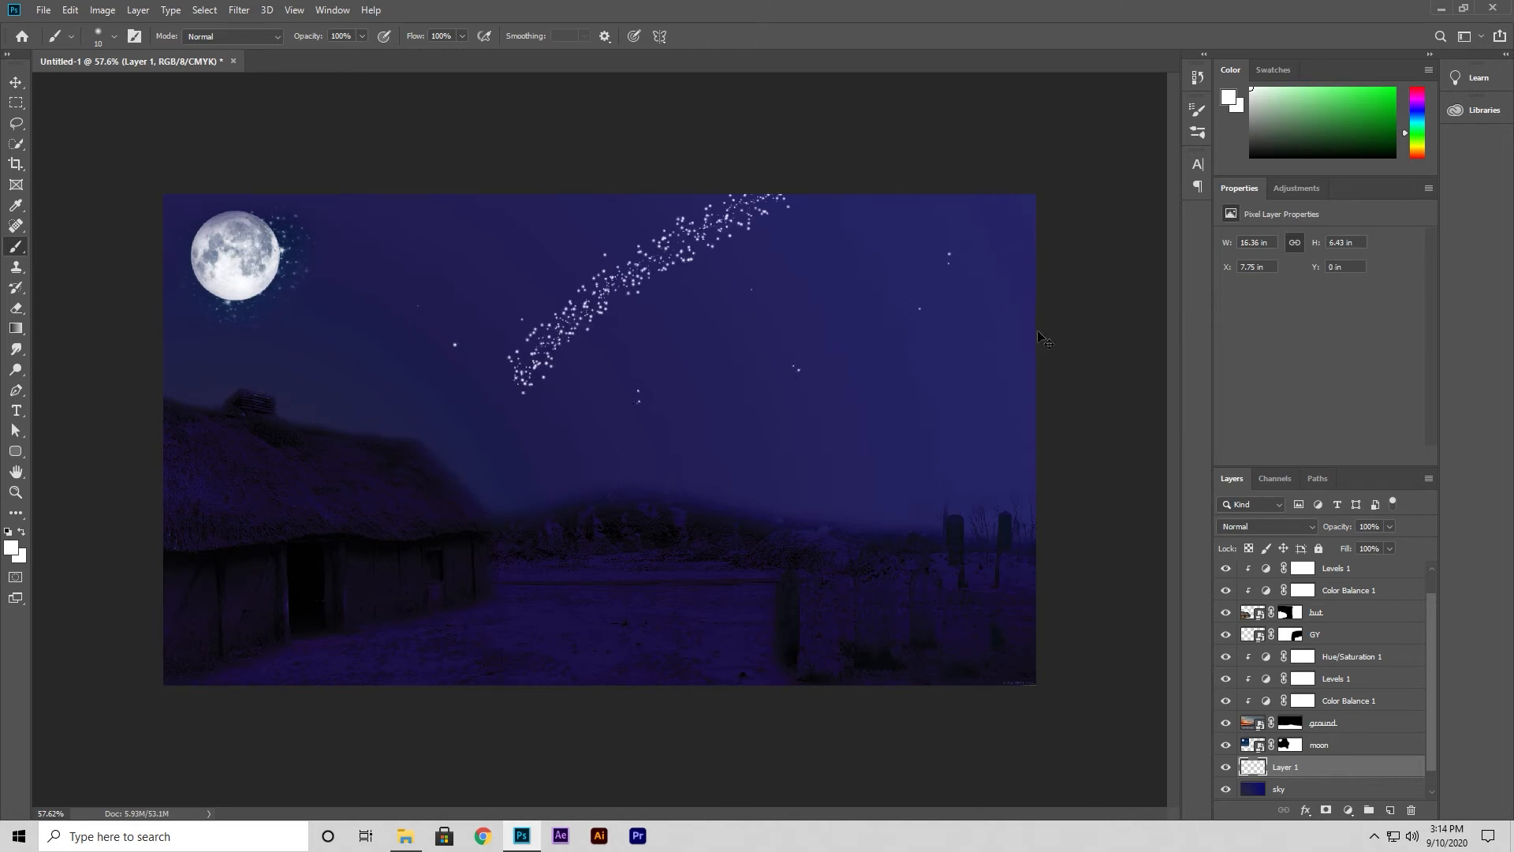
pyautogui.hotkey('ctrl', 'z')
# Try the brush's Minimum Diameter and Roundness Jitter in Shape Dynamics, and set its Angle Jitter to 6%.
pyautogui.click(332, 10)
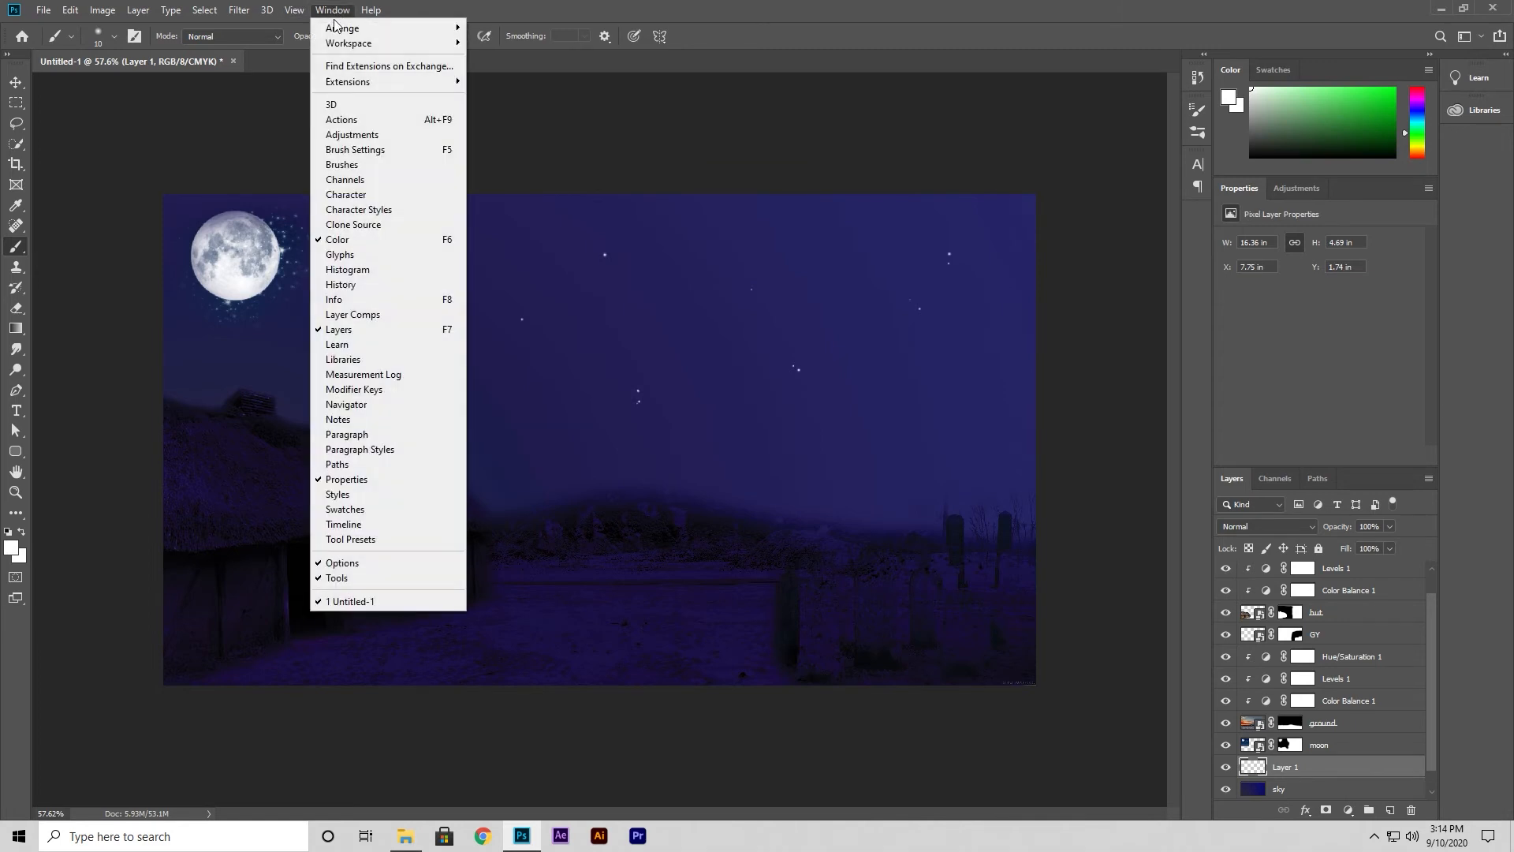
pyautogui.click(354, 149)
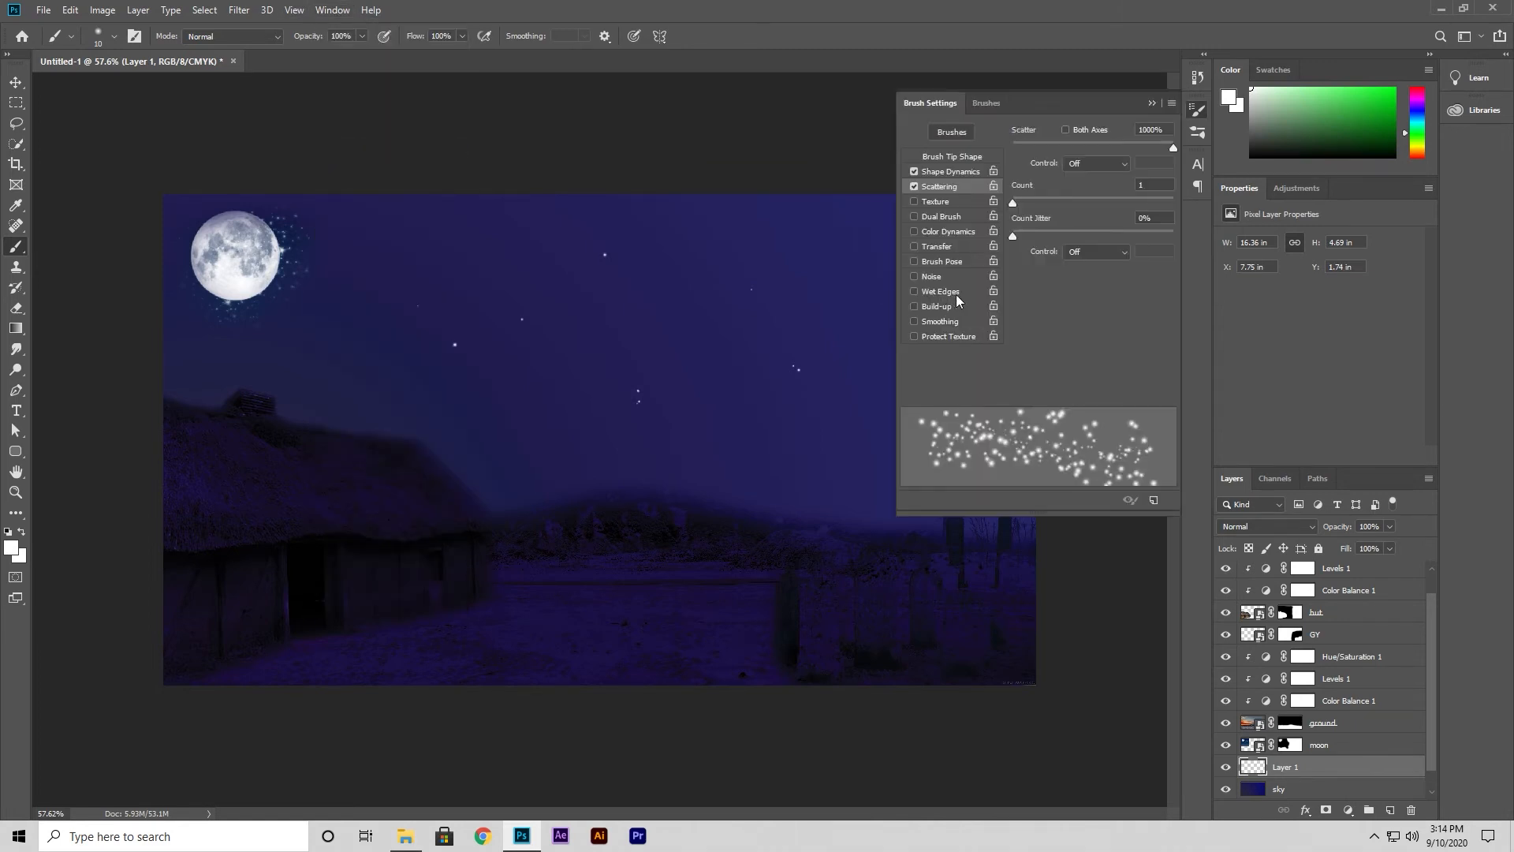
pyautogui.moveTo(1011, 202)
pyautogui.mouseDown()
pyautogui.moveTo(1116, 205)
pyautogui.moveTo(999, 206)
pyautogui.mouseUp()
pyautogui.click(949, 171)
pyautogui.moveTo(1013, 201)
pyautogui.mouseDown()
pyautogui.moveTo(1254, 217)
pyautogui.moveTo(1034, 203)
pyautogui.mouseUp()
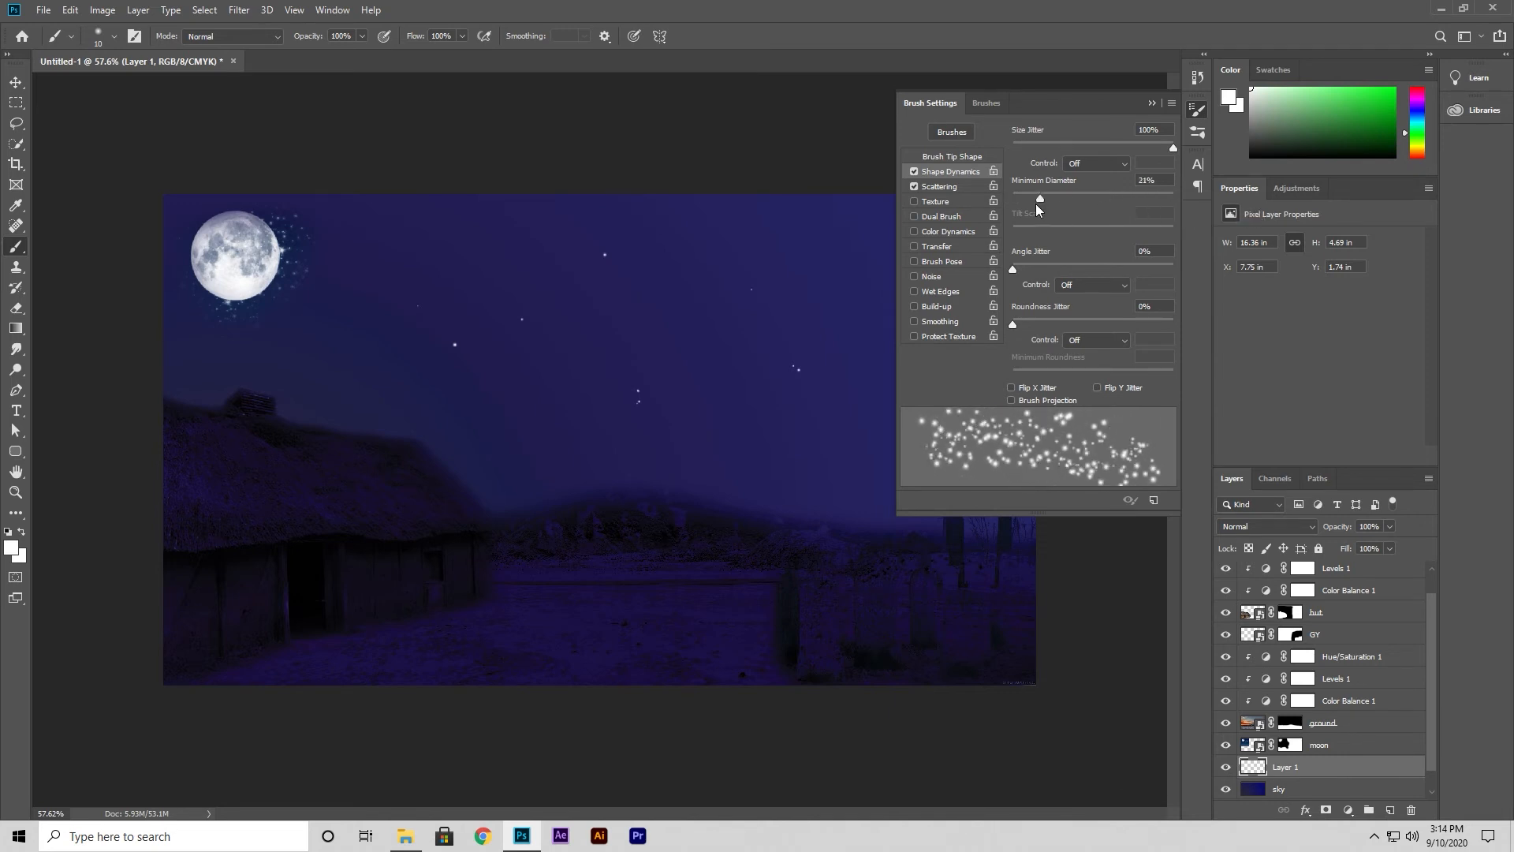
pyautogui.moveTo(1173, 268); pyautogui.dragTo(1024, 270)
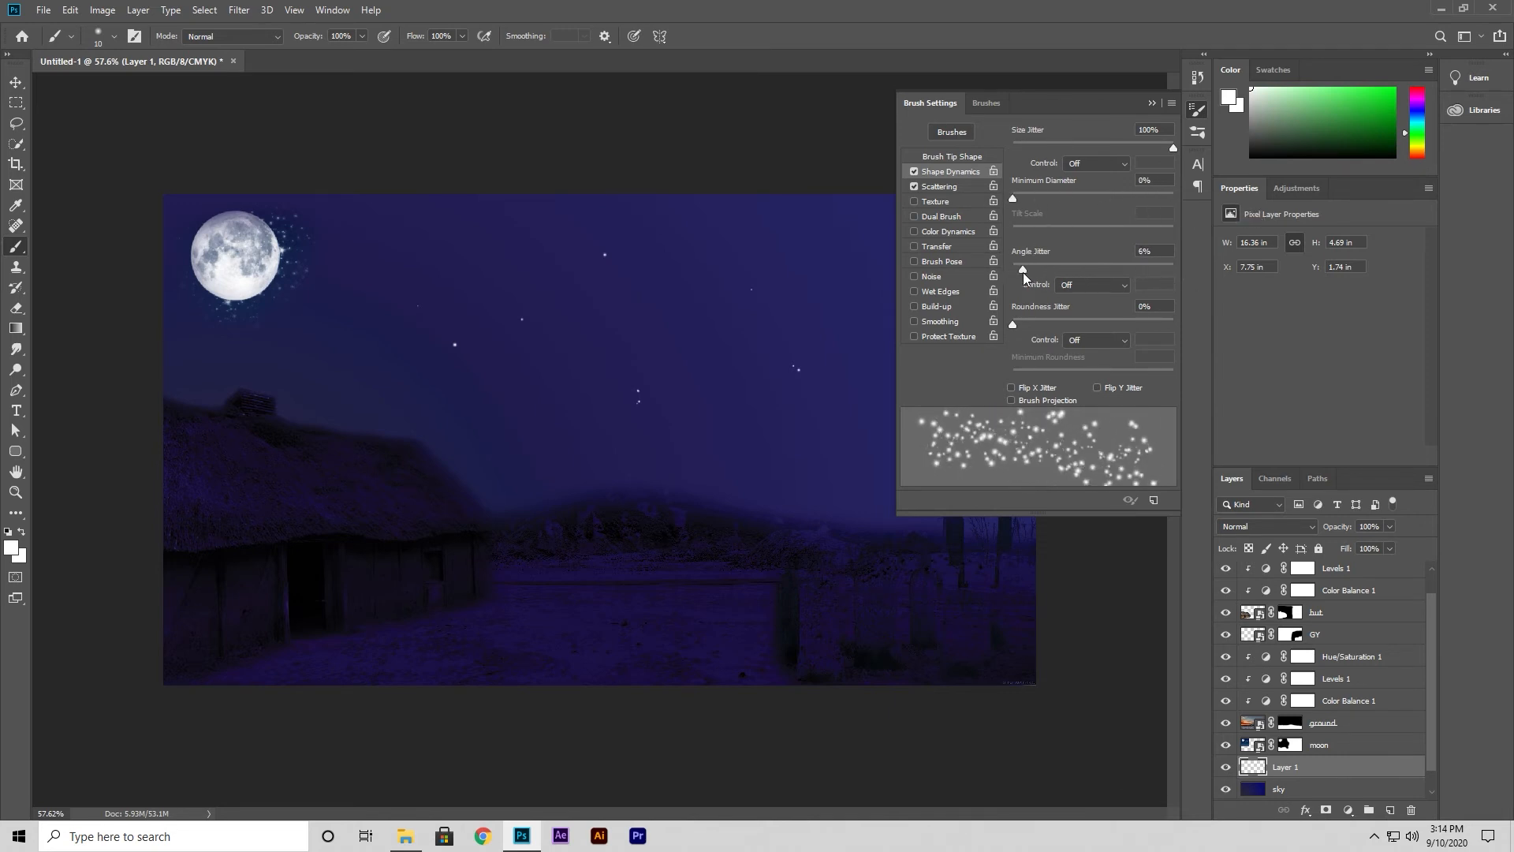
pyautogui.moveTo(1018, 324); pyautogui.dragTo(991, 336)
# Enable the brush's Texture option and set its Scale to 26%, Brightness to 150 and Depth Jitter to 100%.
pyautogui.click(948, 204)
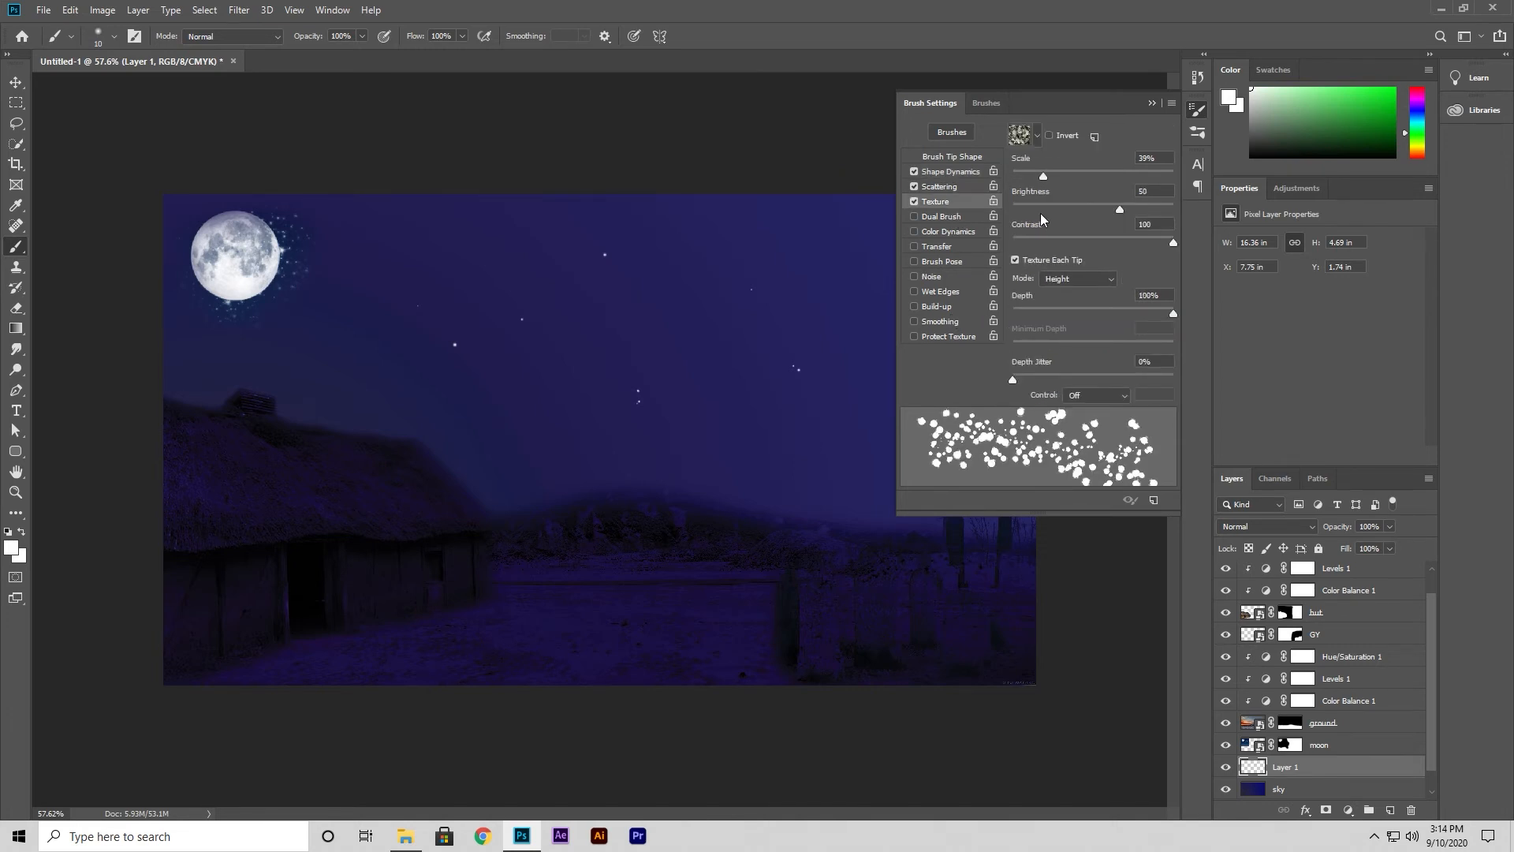
pyautogui.click(1034, 138)
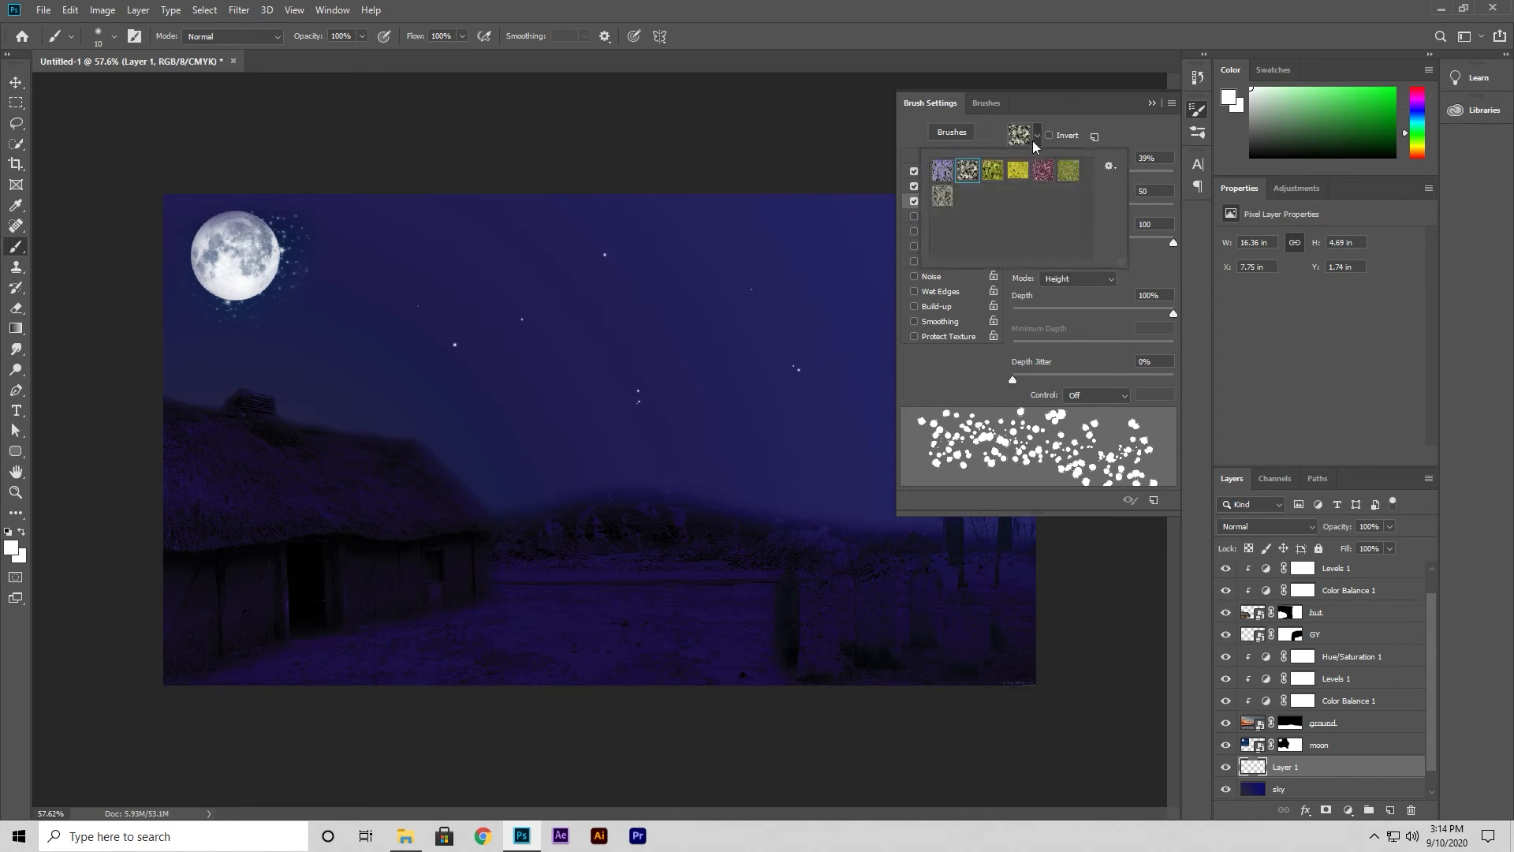
pyautogui.click(1107, 168)
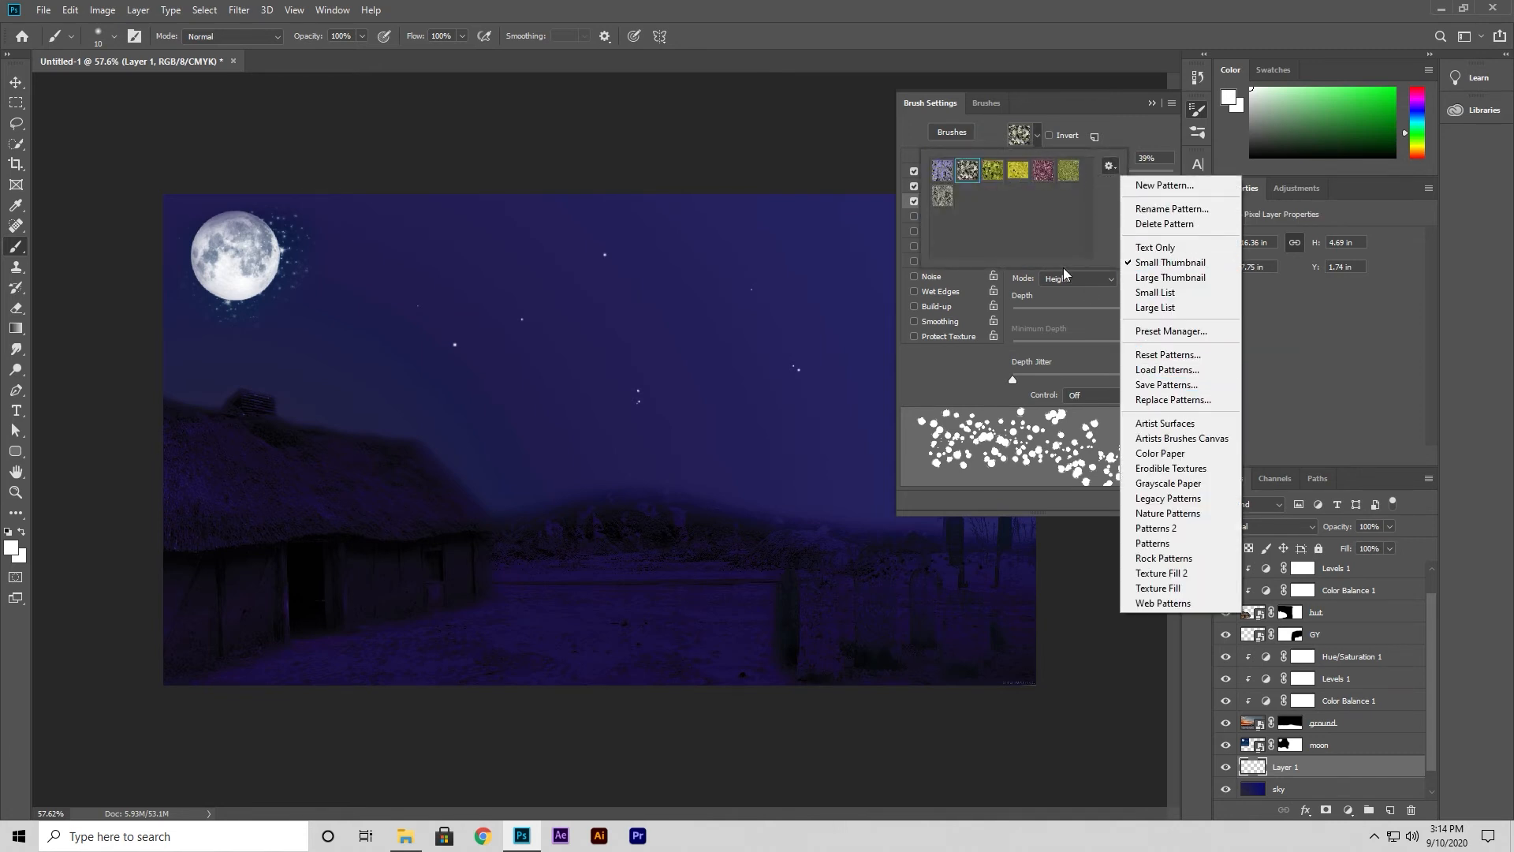
pyautogui.click(1034, 140)
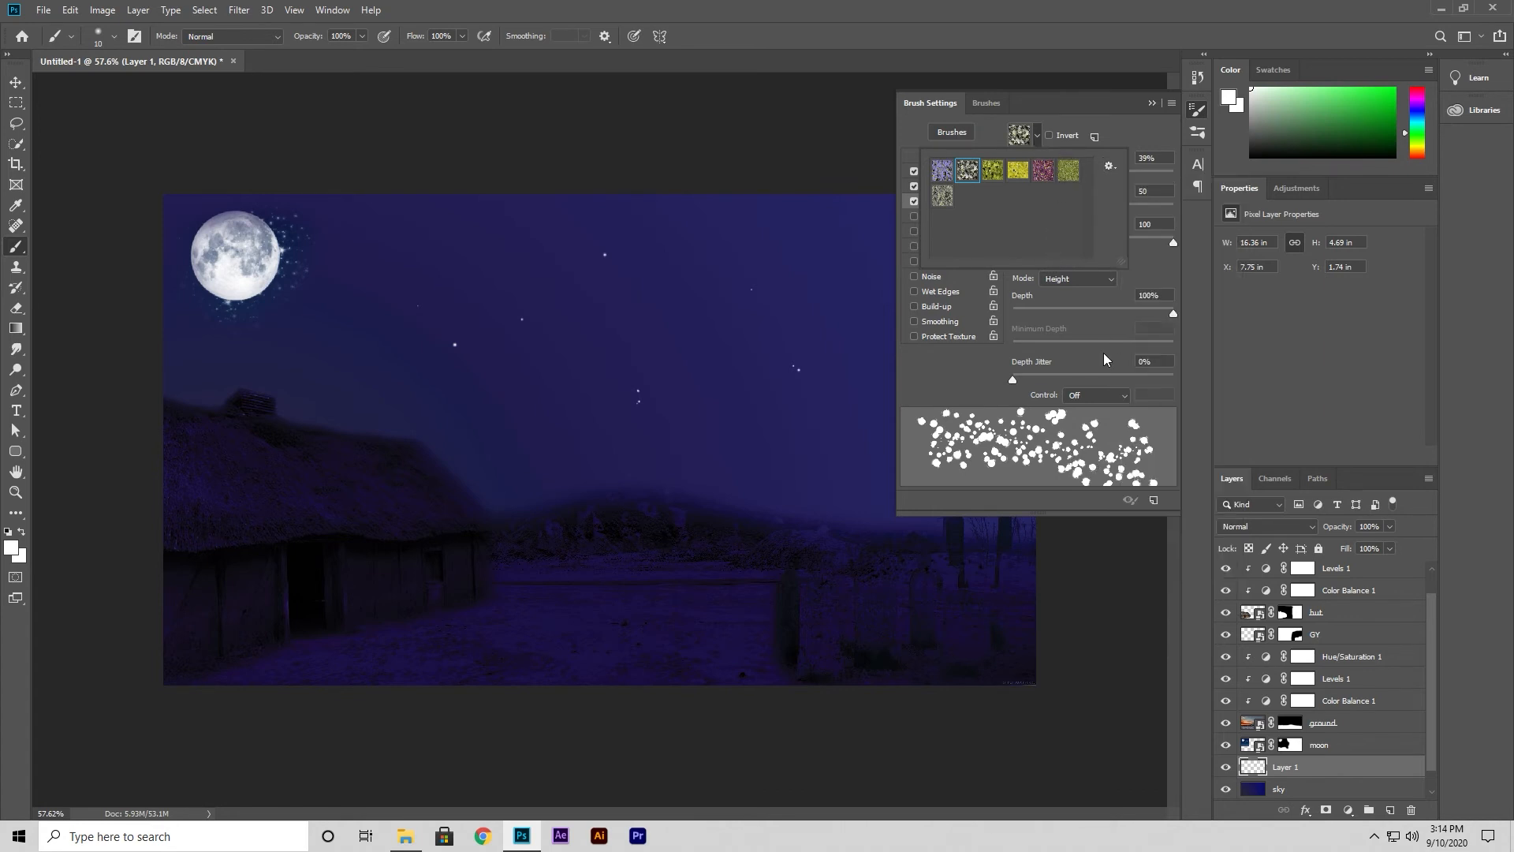
pyautogui.click(1034, 134)
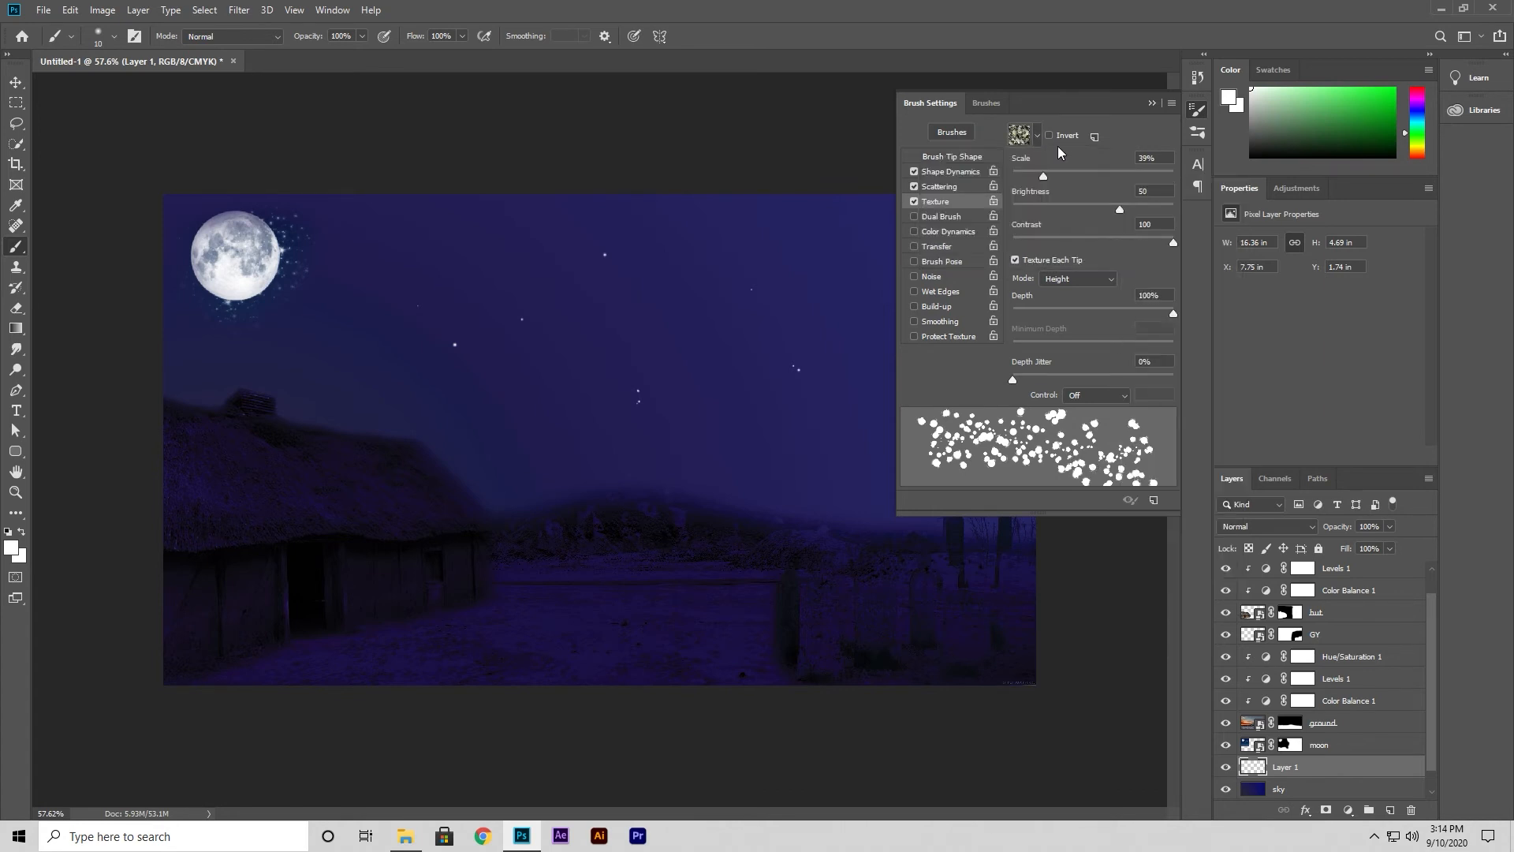
pyautogui.moveTo(1042, 178)
pyautogui.mouseDown()
pyautogui.moveTo(1082, 182)
pyautogui.moveTo(1033, 182)
pyautogui.mouseUp()
pyautogui.moveTo(1118, 207); pyautogui.dragTo(1156, 211)
pyautogui.moveTo(1013, 380); pyautogui.dragTo(1209, 376)
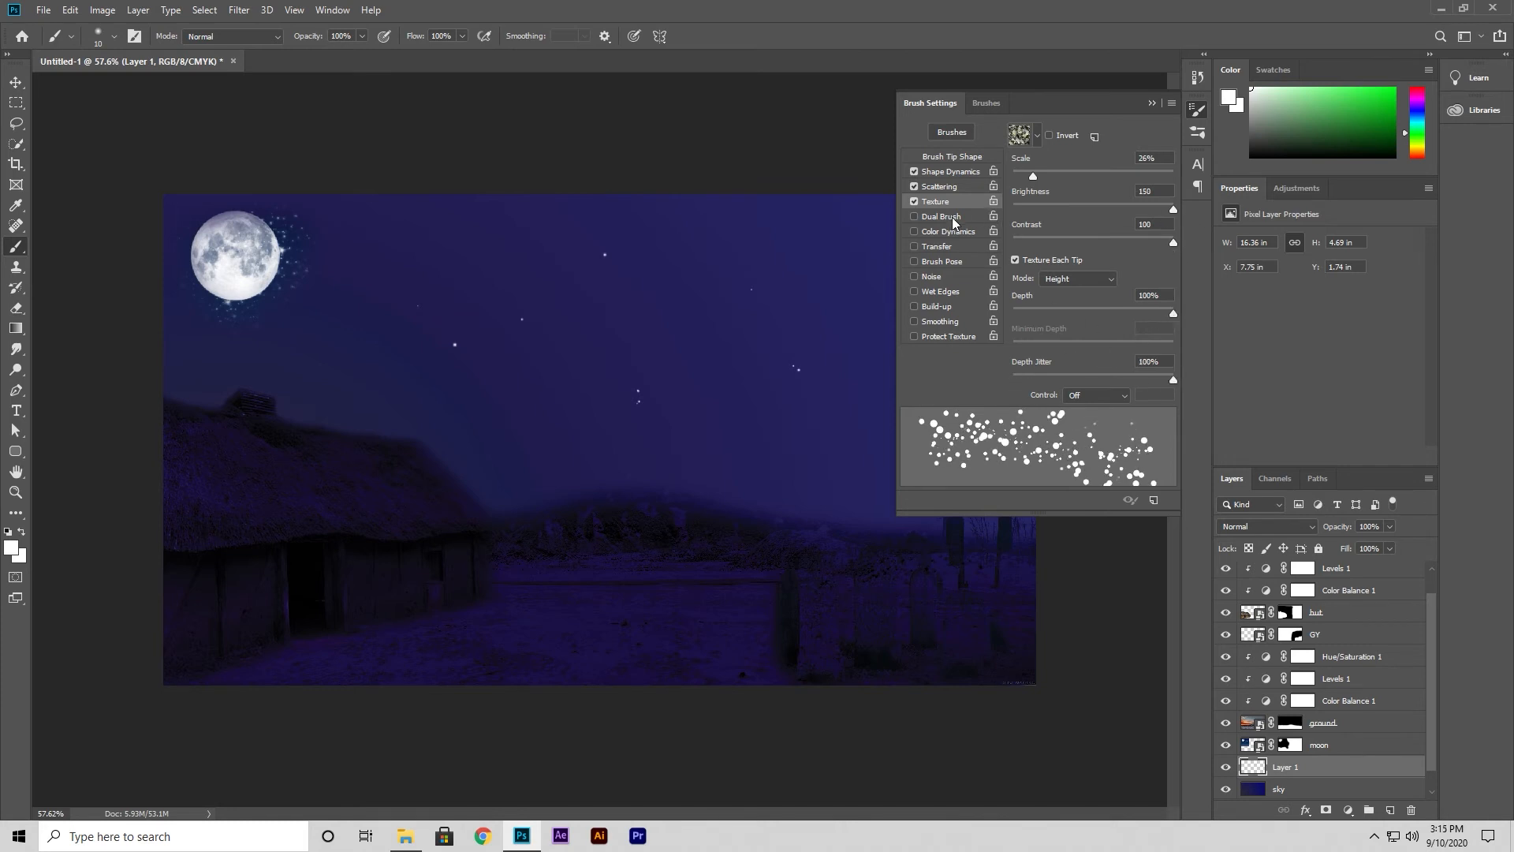
# Switch Brush Pose on and off, try a scattered star stroke across the upper sky, and undo the stroke.
pyautogui.click(940, 263)
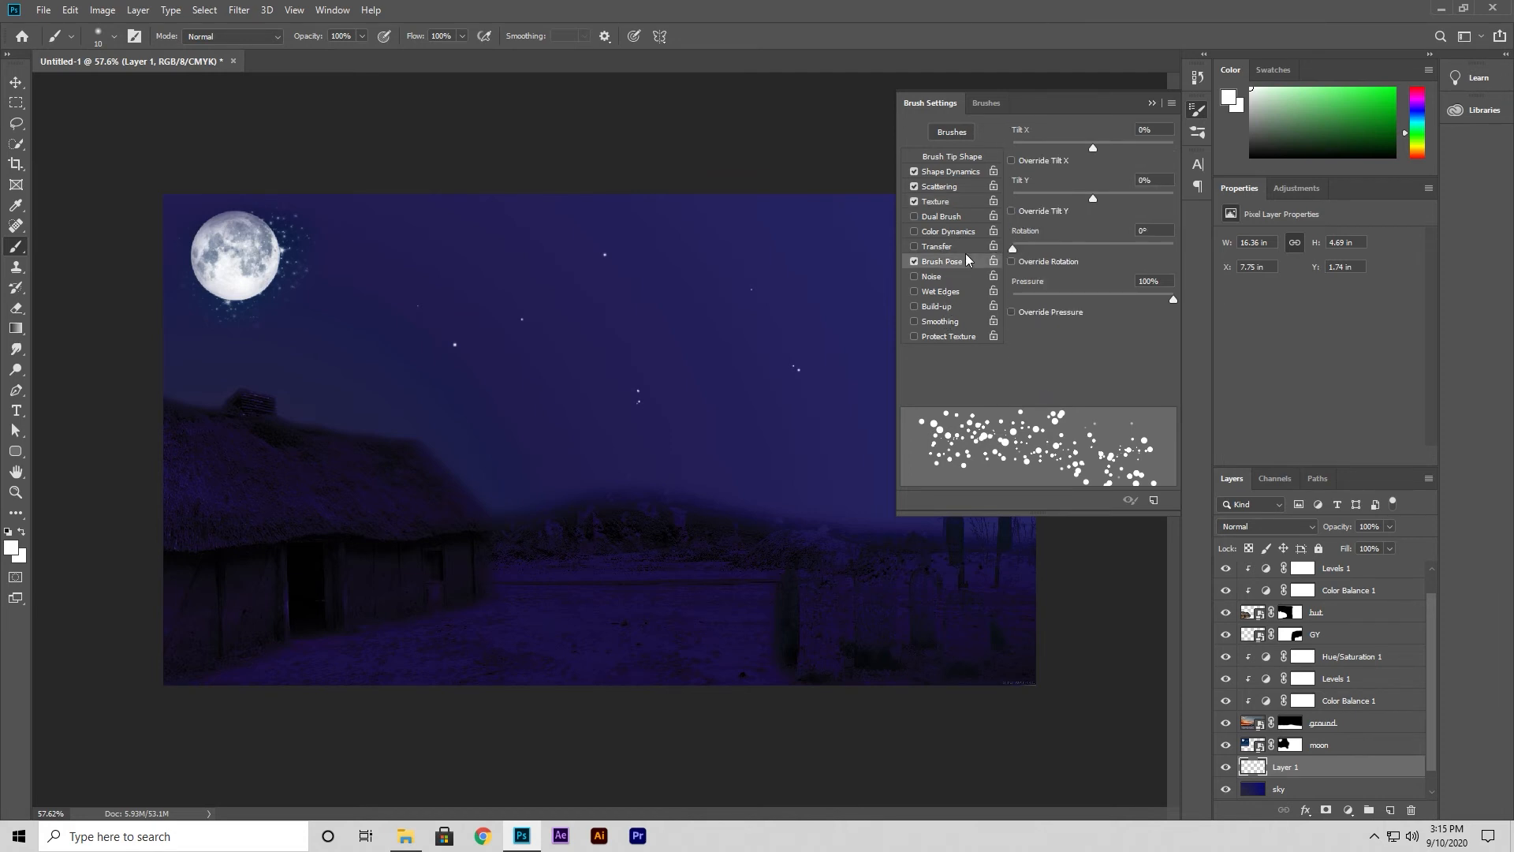
pyautogui.click(915, 262)
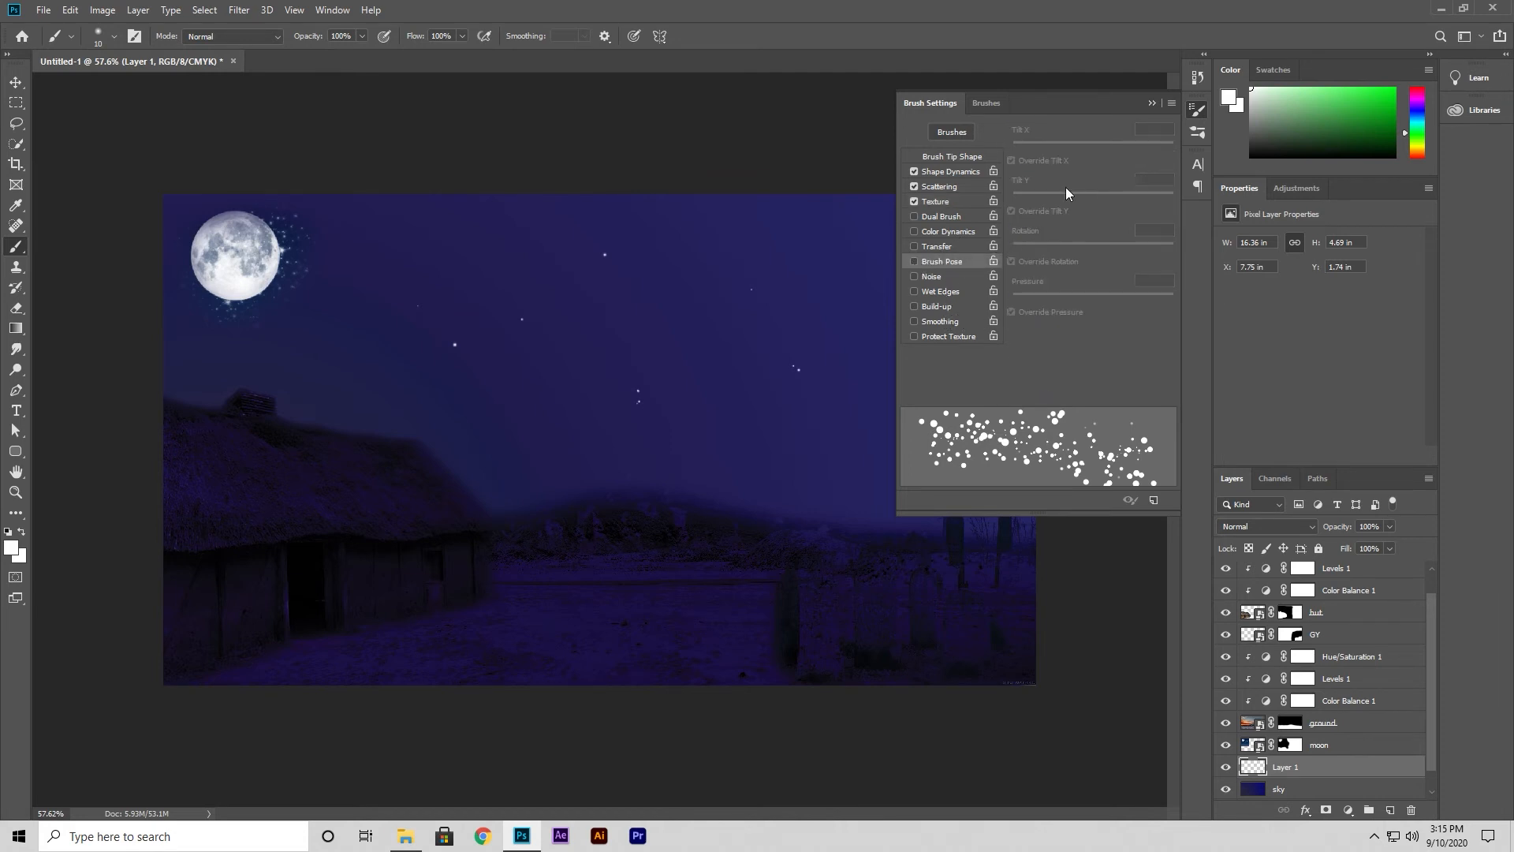
pyautogui.click(1151, 104)
pyautogui.moveTo(604, 303); pyautogui.dragTo(908, 254)
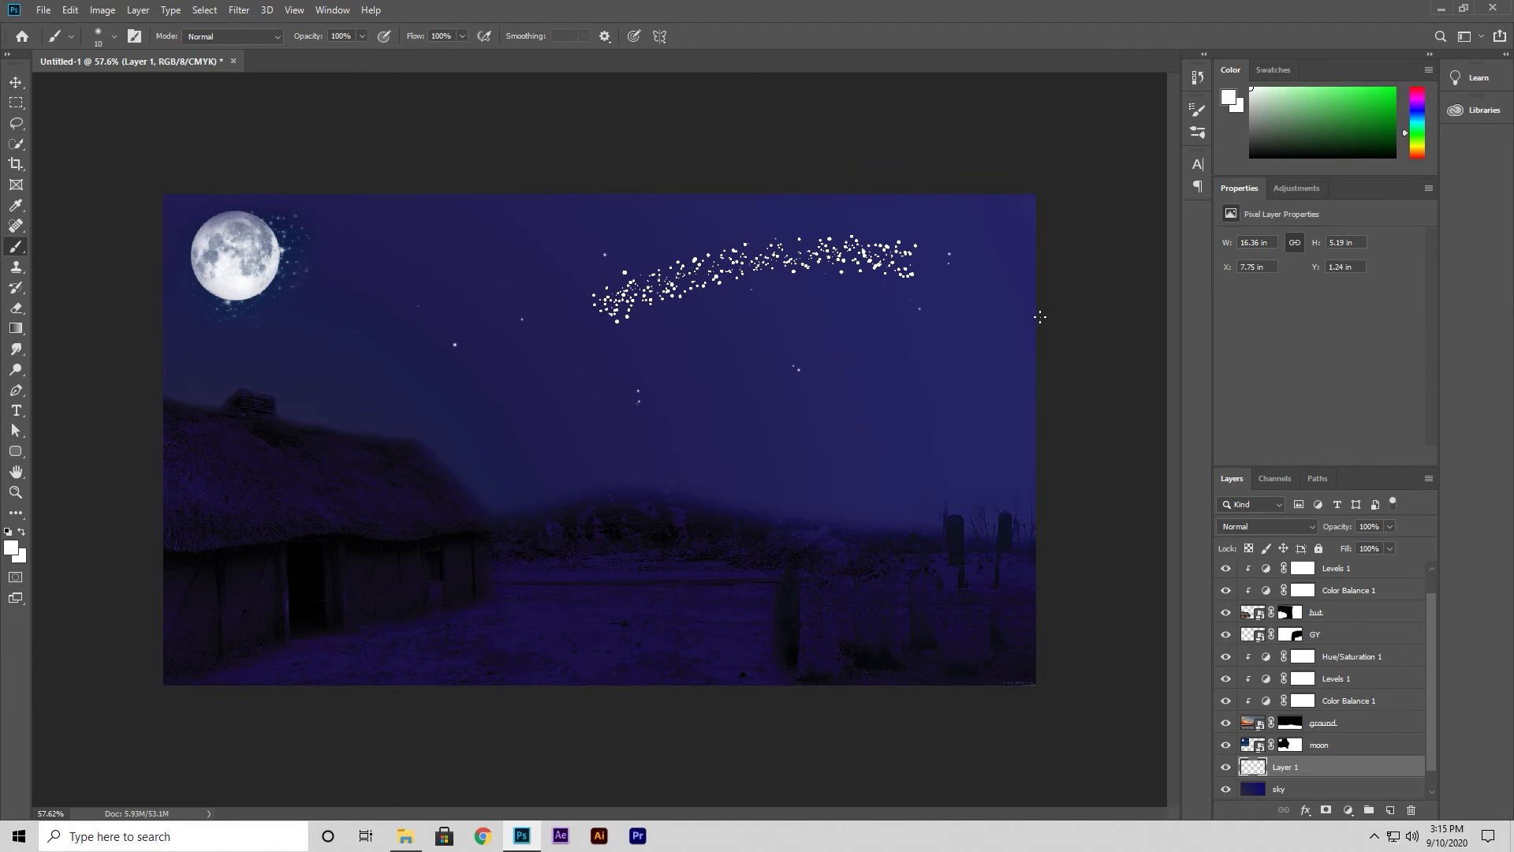
pyautogui.hotkey('ctrl', 'z')
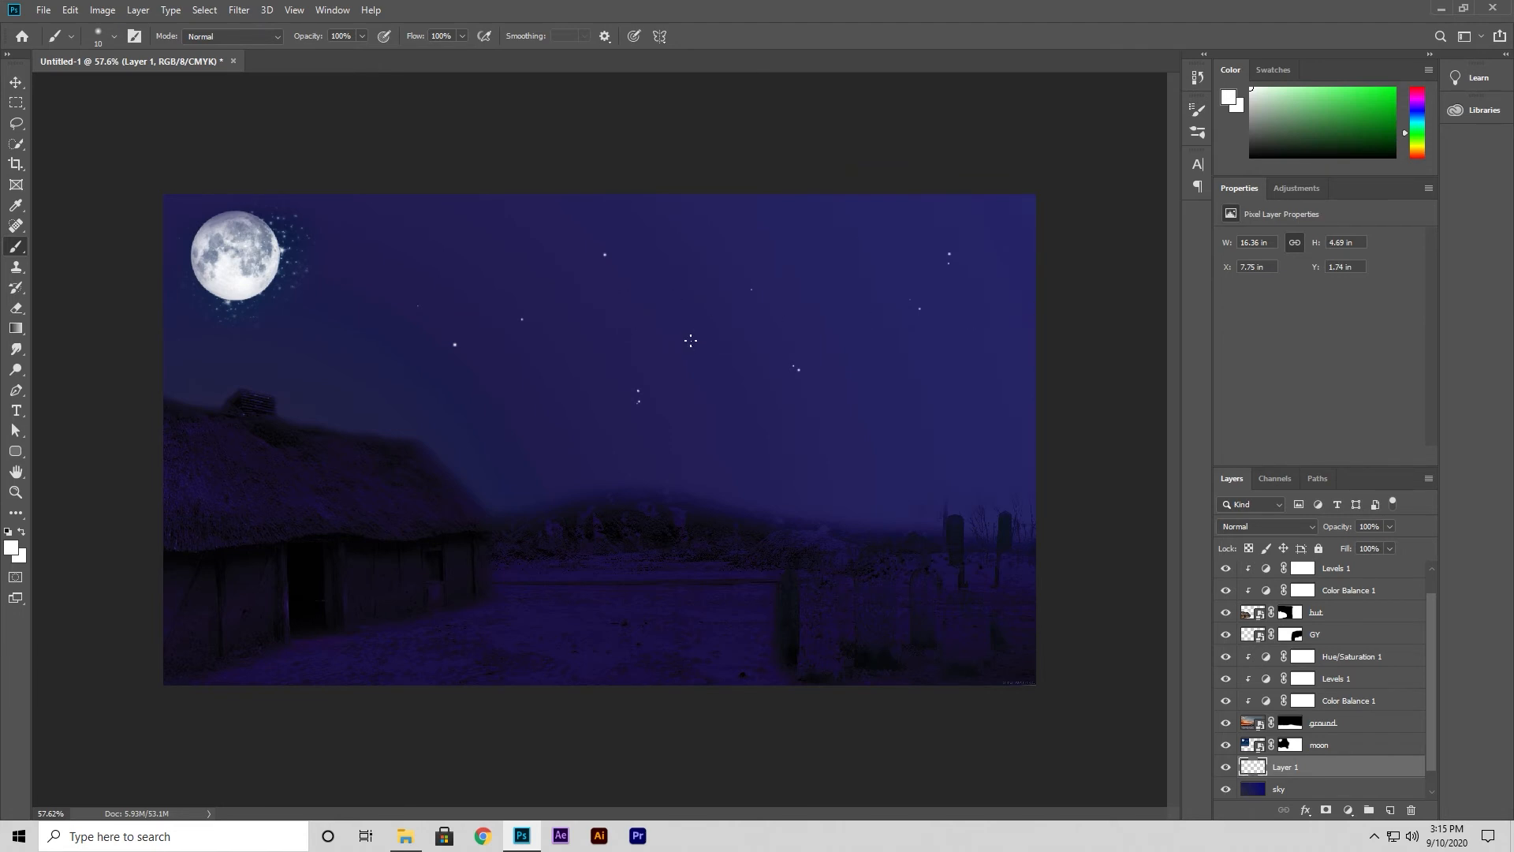
# Reduce the brush size to 8 px and paint sparse white stars across the sky and behind the hut, undoing unwanted dabs.
pyautogui.keyDown('alt'); pyautogui.moveTo(669, 333); pyautogui.dragTo(664, 333); pyautogui.keyUp('alt')
pyautogui.hotkey('ctrl', 'z')
pyautogui.click(773, 211)
pyautogui.keyDown('alt'); pyautogui.moveTo(565, 371); pyautogui.dragTo(567, 365); pyautogui.keyUp('alt')
pyautogui.click(554, 261)
pyautogui.click(699, 238)
pyautogui.click(701, 292)
pyautogui.hotkey('ctrl', 'z')
pyautogui.hotkey('ctrl', 'z')
pyautogui.hotkey('ctrl', 'z')
pyautogui.keyDown('alt'); pyautogui.moveTo(635, 347); pyautogui.dragTo(617, 342); pyautogui.keyUp('alt')
pyautogui.click(974, 431)
pyautogui.hotkey('ctrl', 'z')
pyautogui.hotkey('ctrl', 'z')
pyautogui.hotkey('ctrl', 'z')
pyautogui.click(308, 378)
pyautogui.click(325, 321)
pyautogui.click(857, 210)
pyautogui.hotkey('ctrl', 'z')
pyautogui.hotkey('ctrl', 'z')
pyautogui.click(689, 225)
pyautogui.click(280, 534)
# Temporarily hide the hut, moon and ground layers to examine the stars painted behind each of them.
pyautogui.click(1225, 612)
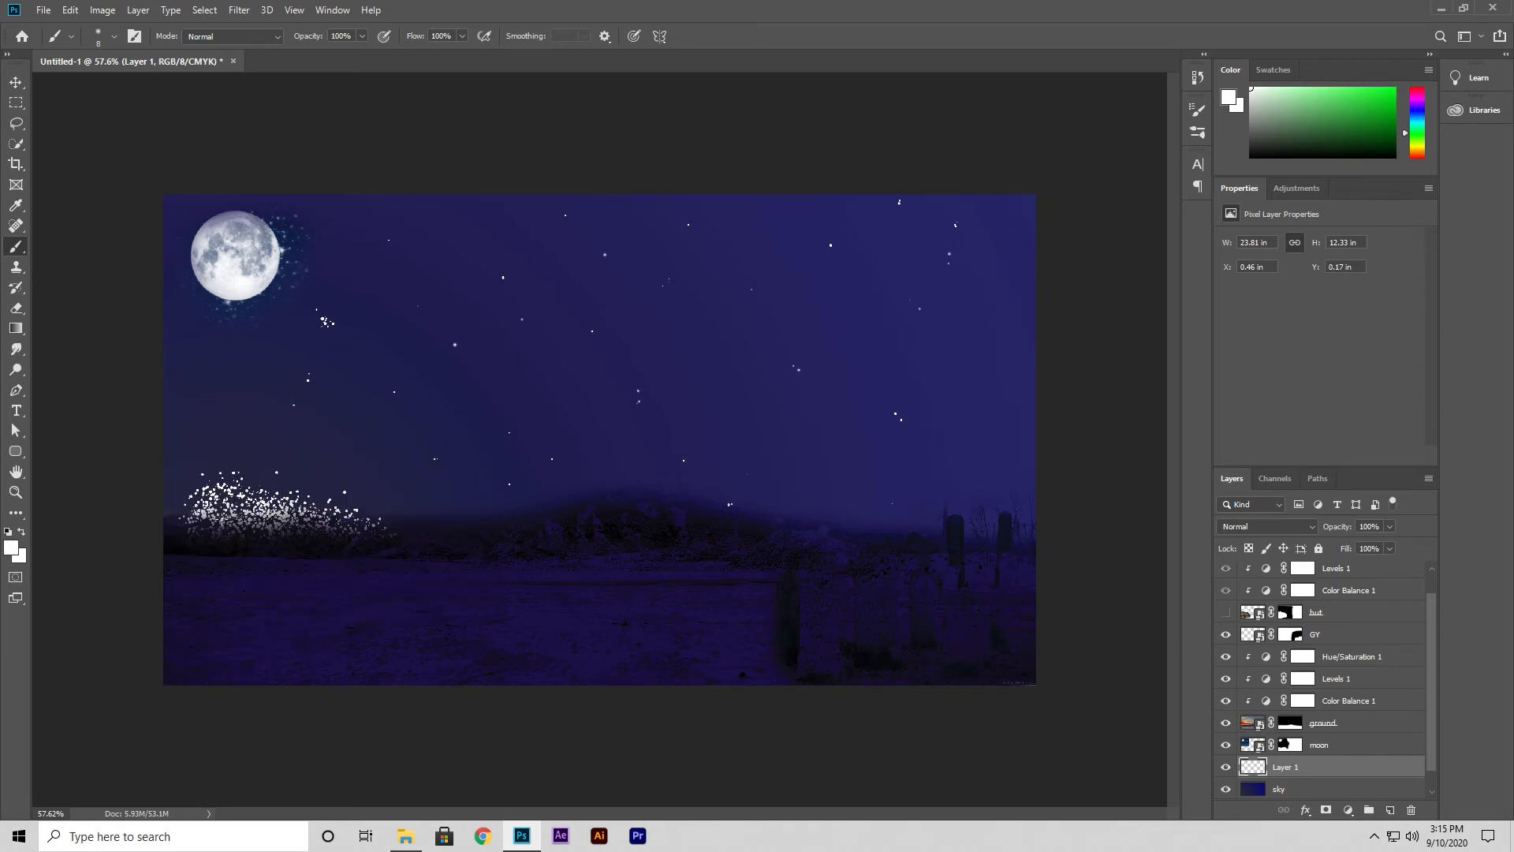
pyautogui.click(1225, 613)
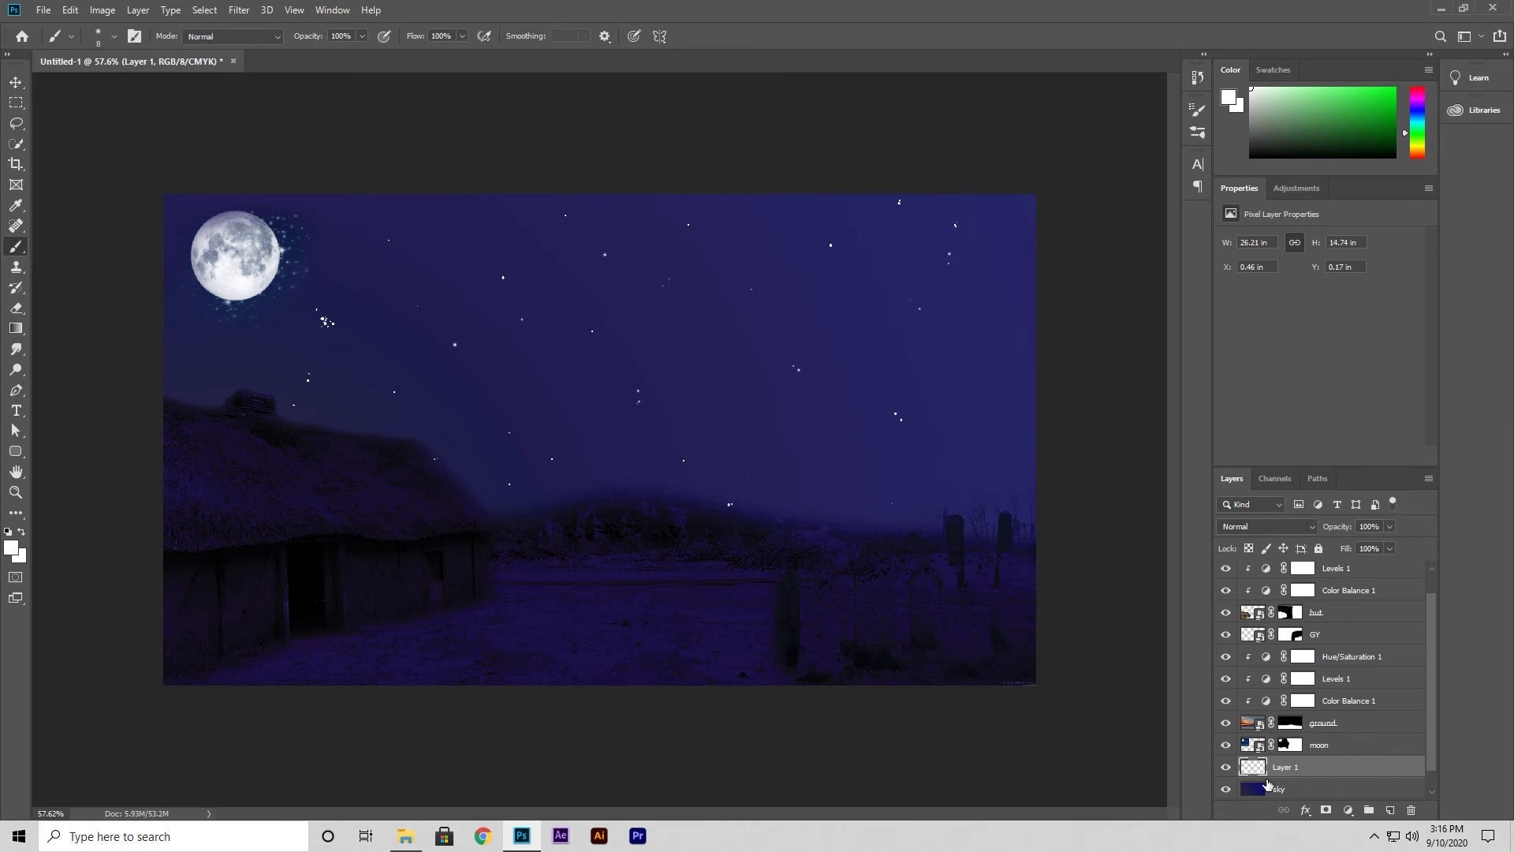
pyautogui.click(1225, 746)
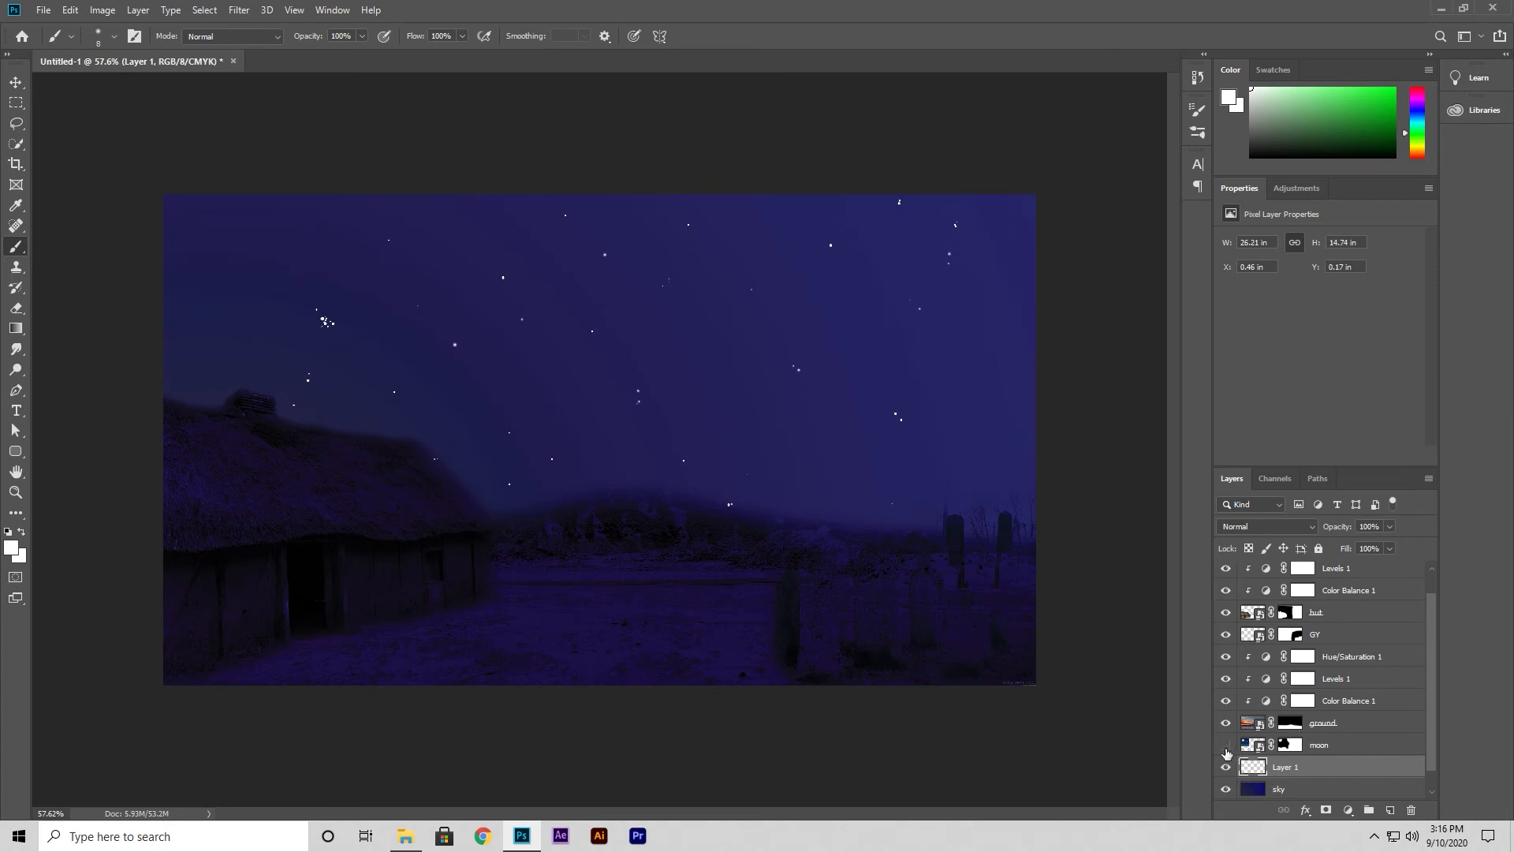
pyautogui.click(1225, 746)
pyautogui.click(1225, 722)
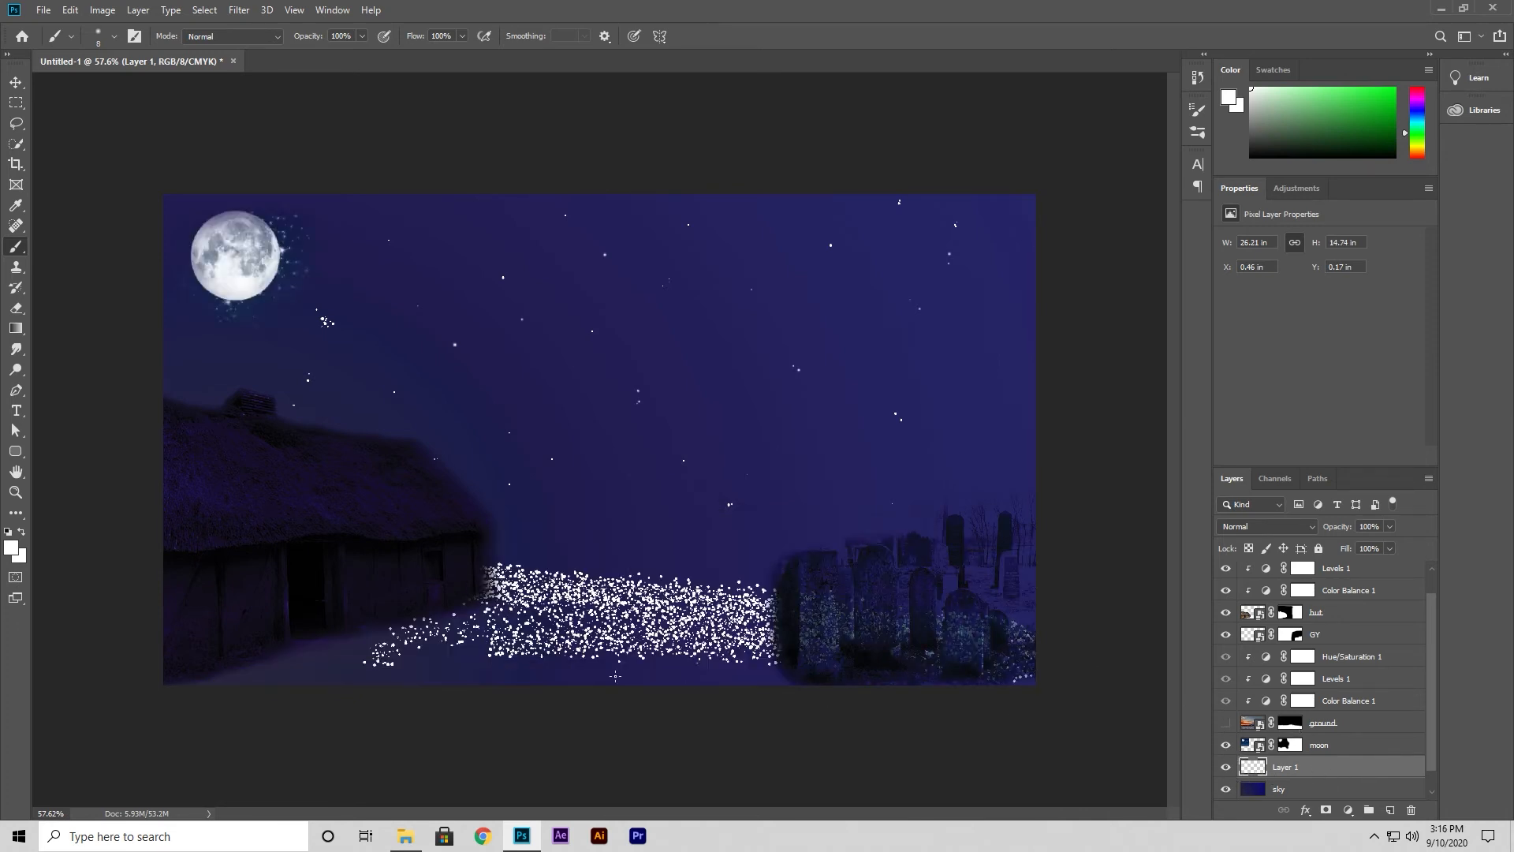
pyautogui.click(1226, 722)
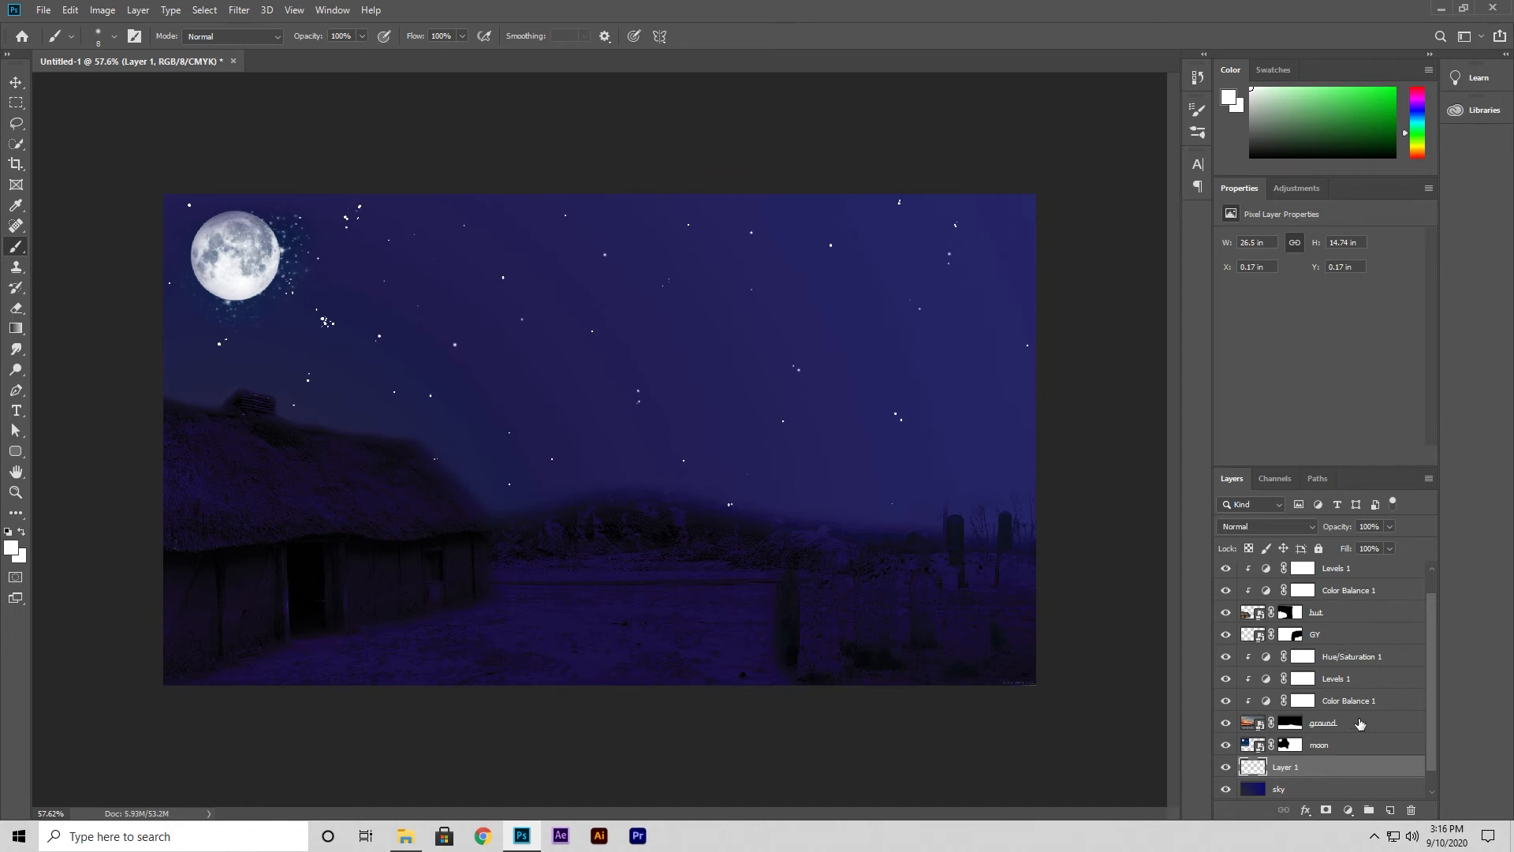
# Change the moon layer's blend mode to Pin Light.
pyautogui.scroll(1, 1353, 721)
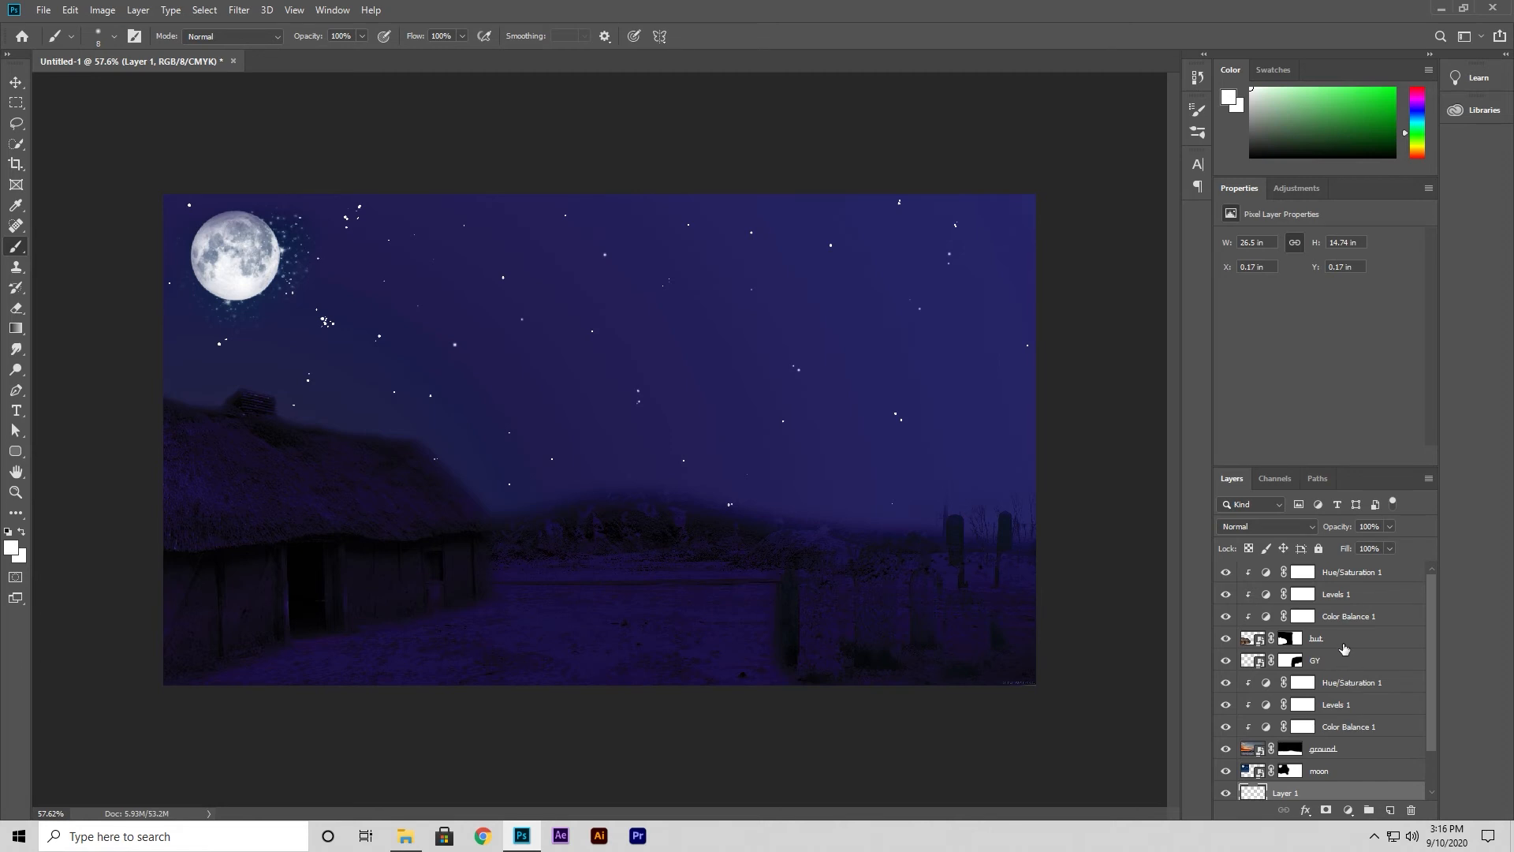
pyautogui.click(1346, 771)
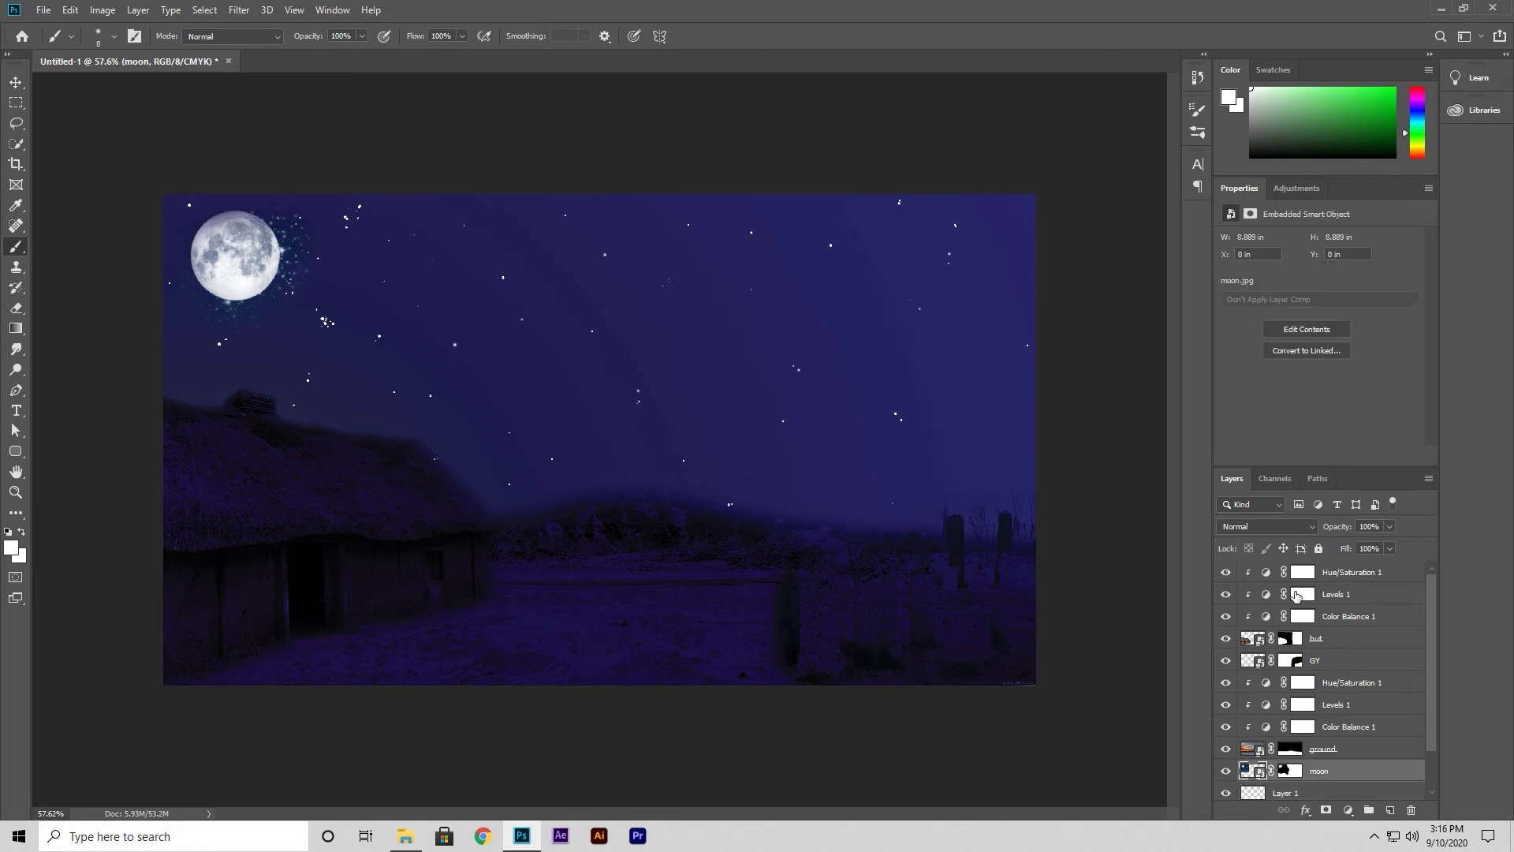
pyautogui.click(1264, 526)
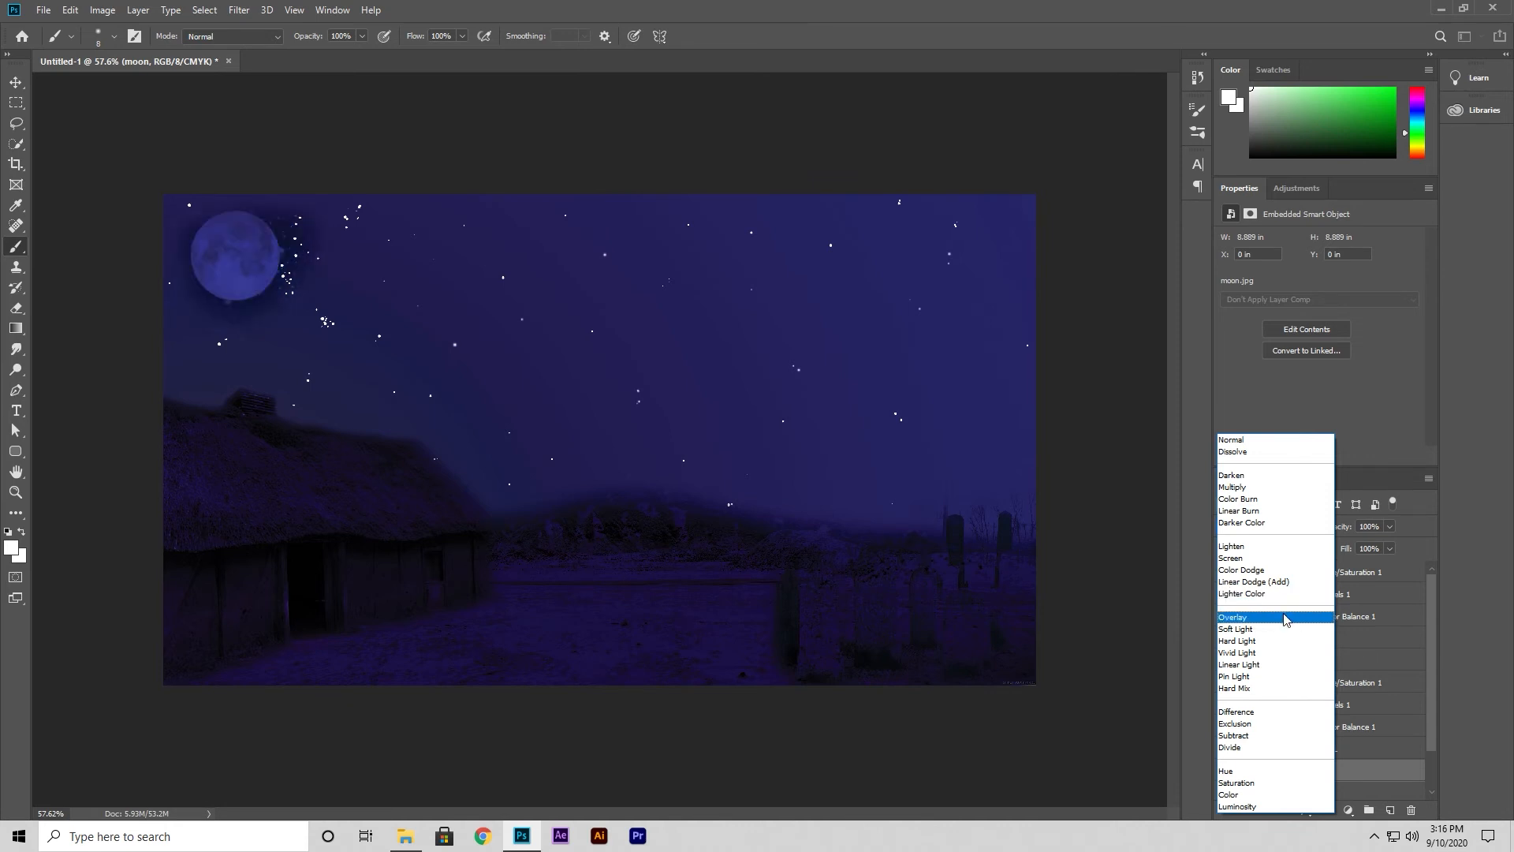
pyautogui.click(1253, 677)
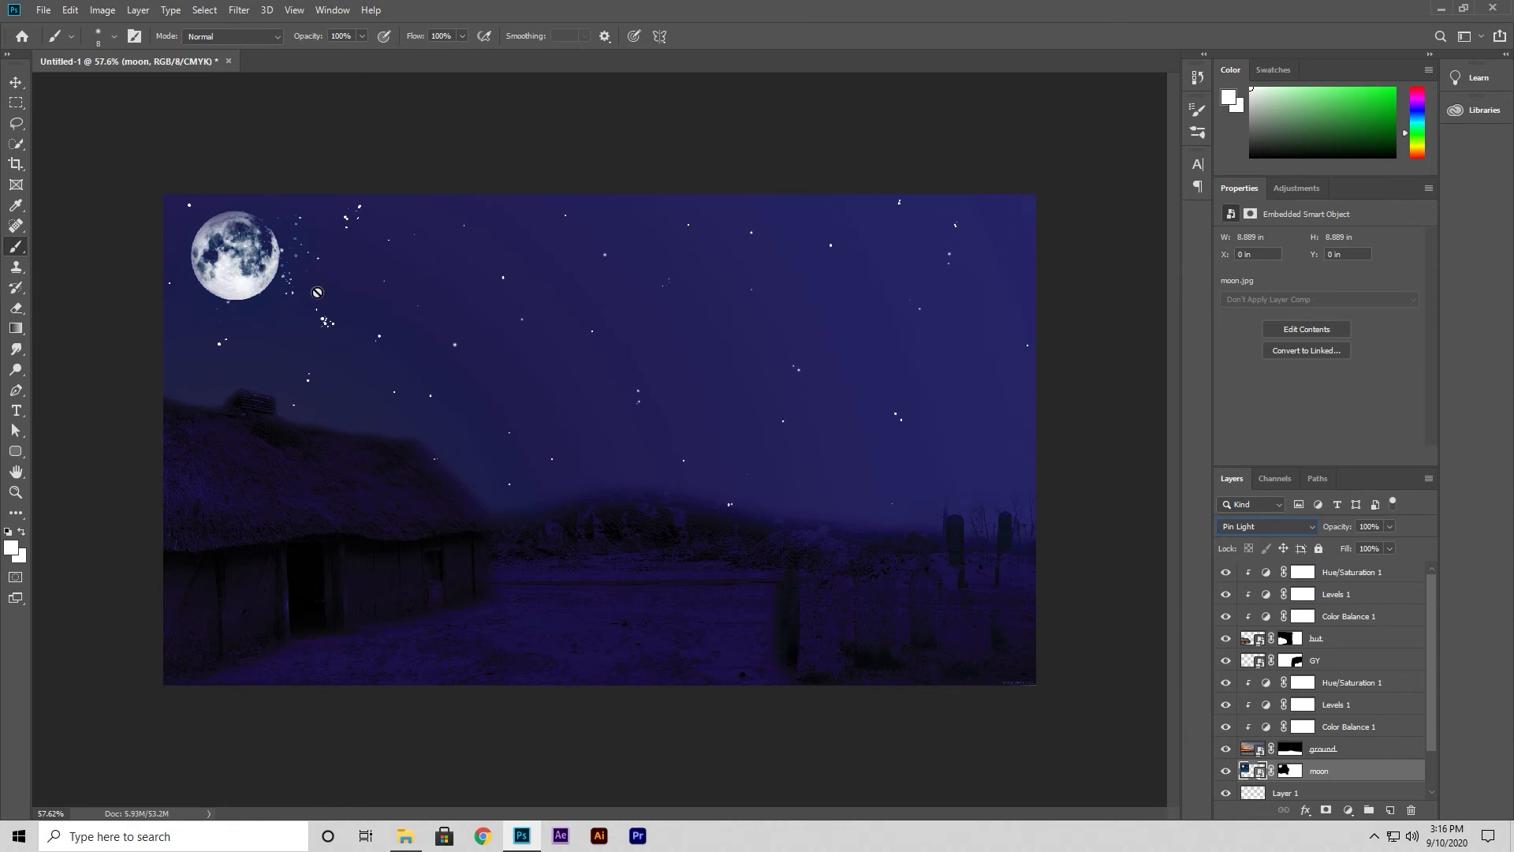
# Rename the painted star layer, Layer 1, as stars.
pyautogui.click(15, 82)
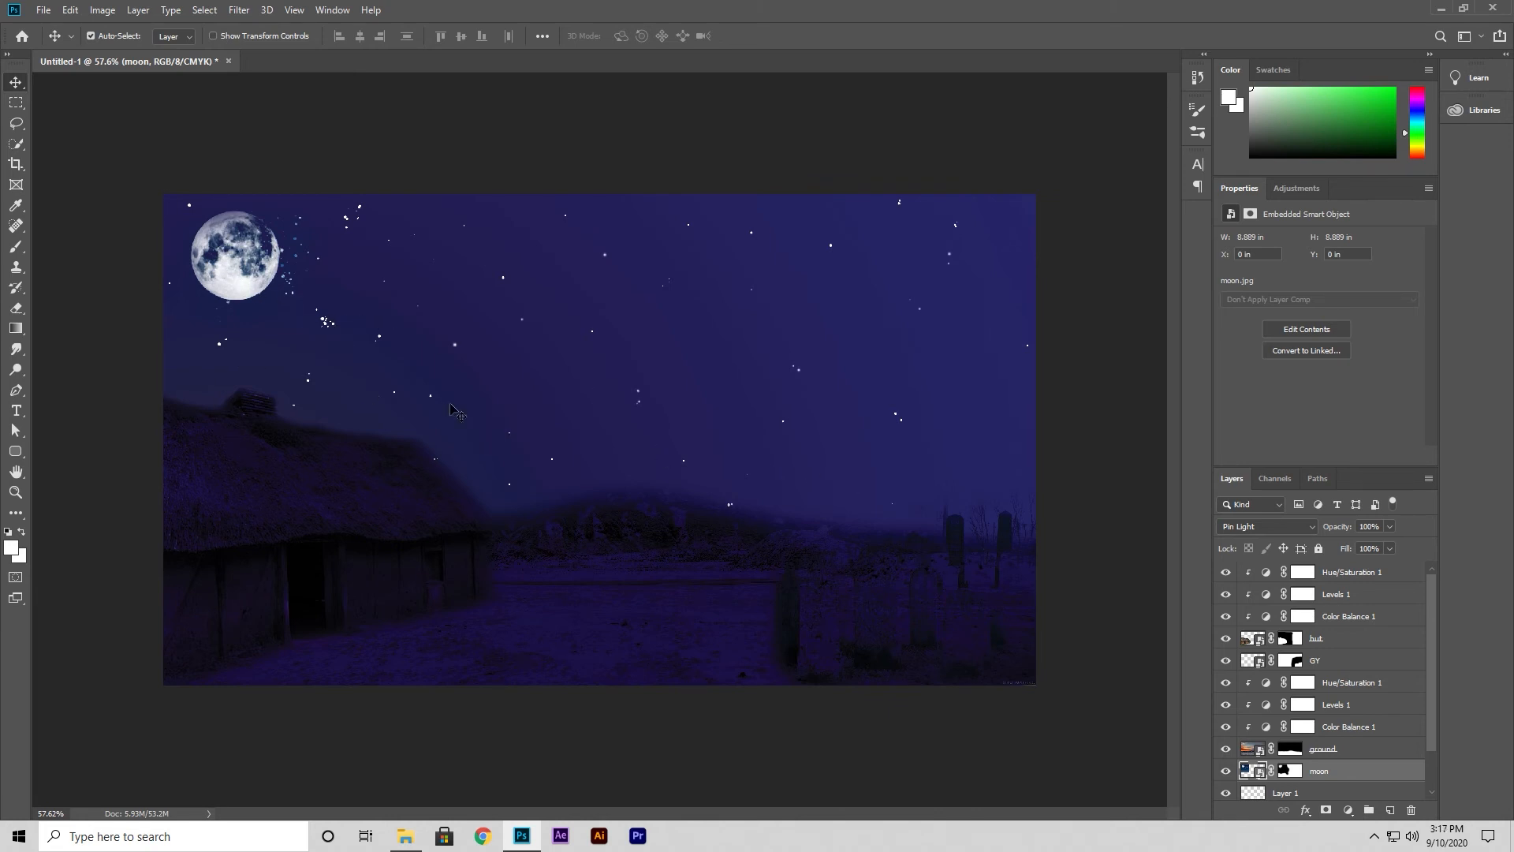
pyautogui.scroll(-2, 1327, 705)
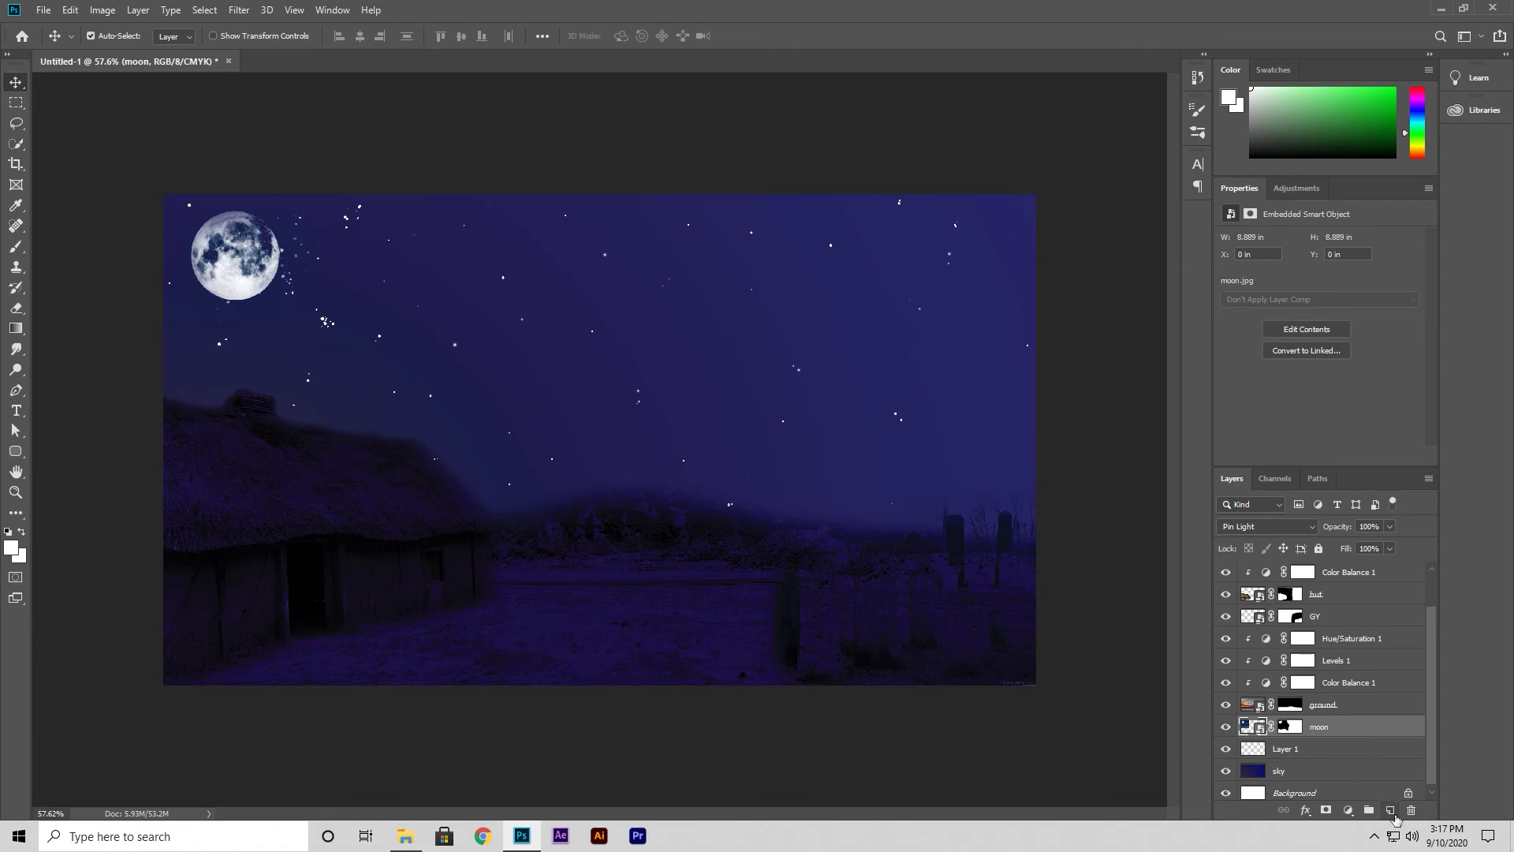
pyautogui.doubleClick(1285, 748)
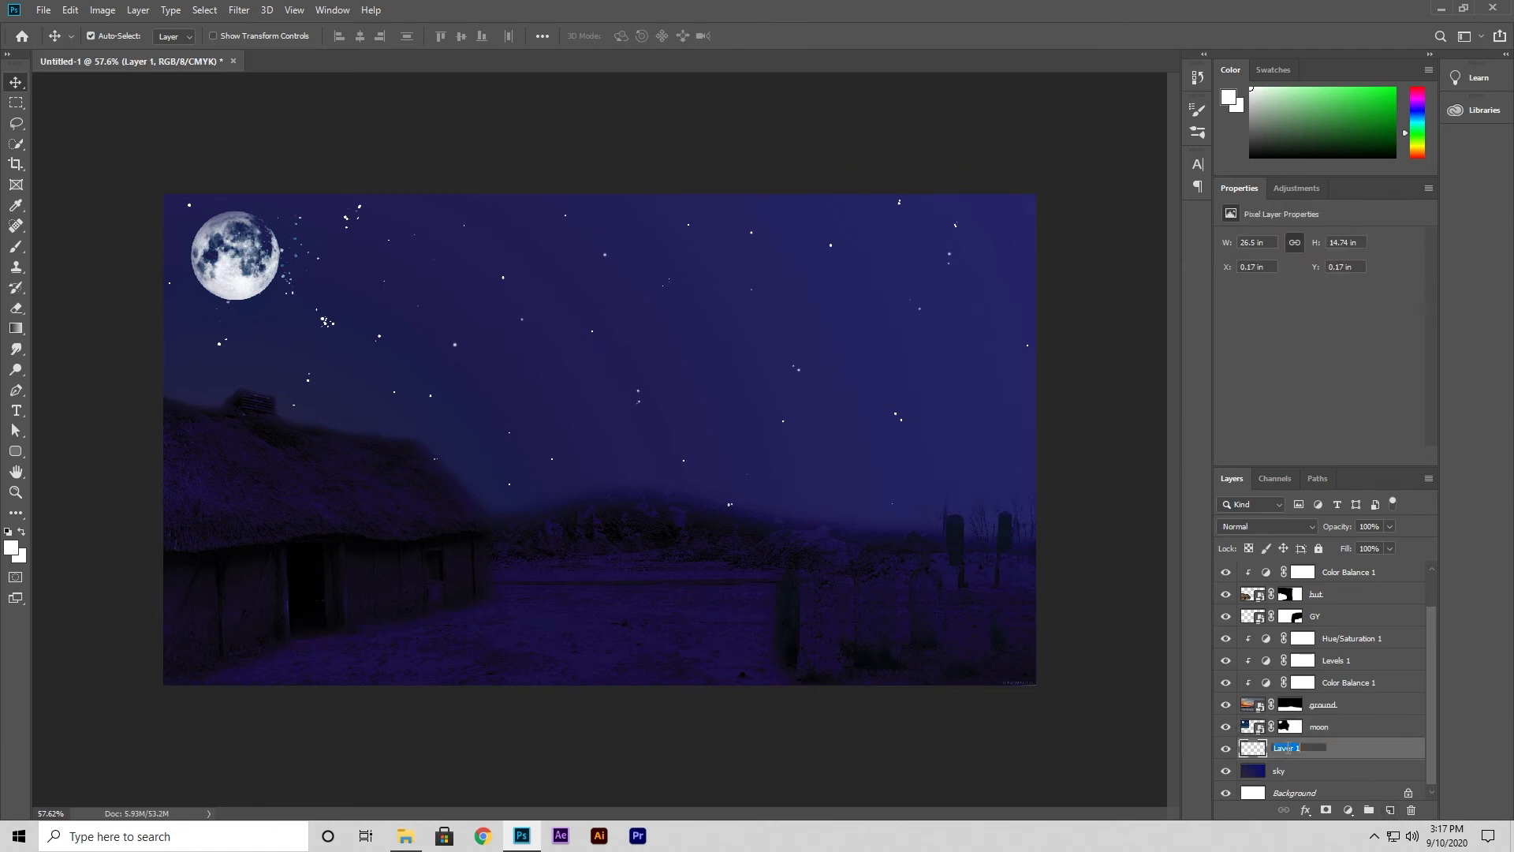
pyautogui.write('stars')
pyautogui.press('Return')
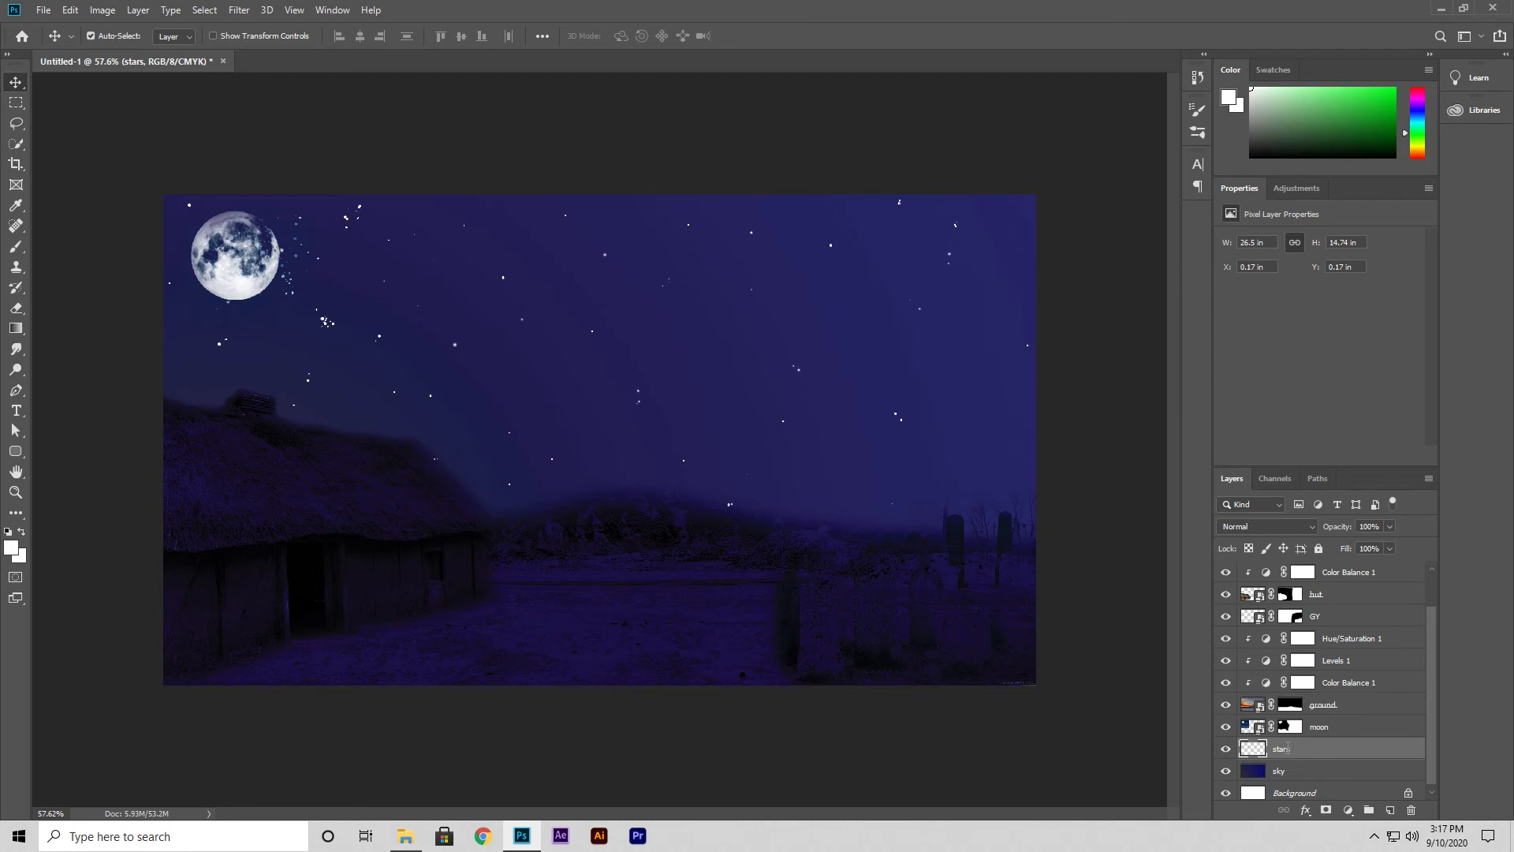
# Create a new layer above the stars layer and name it glow.
pyautogui.click(1390, 810)
pyautogui.doubleClick(1285, 747)
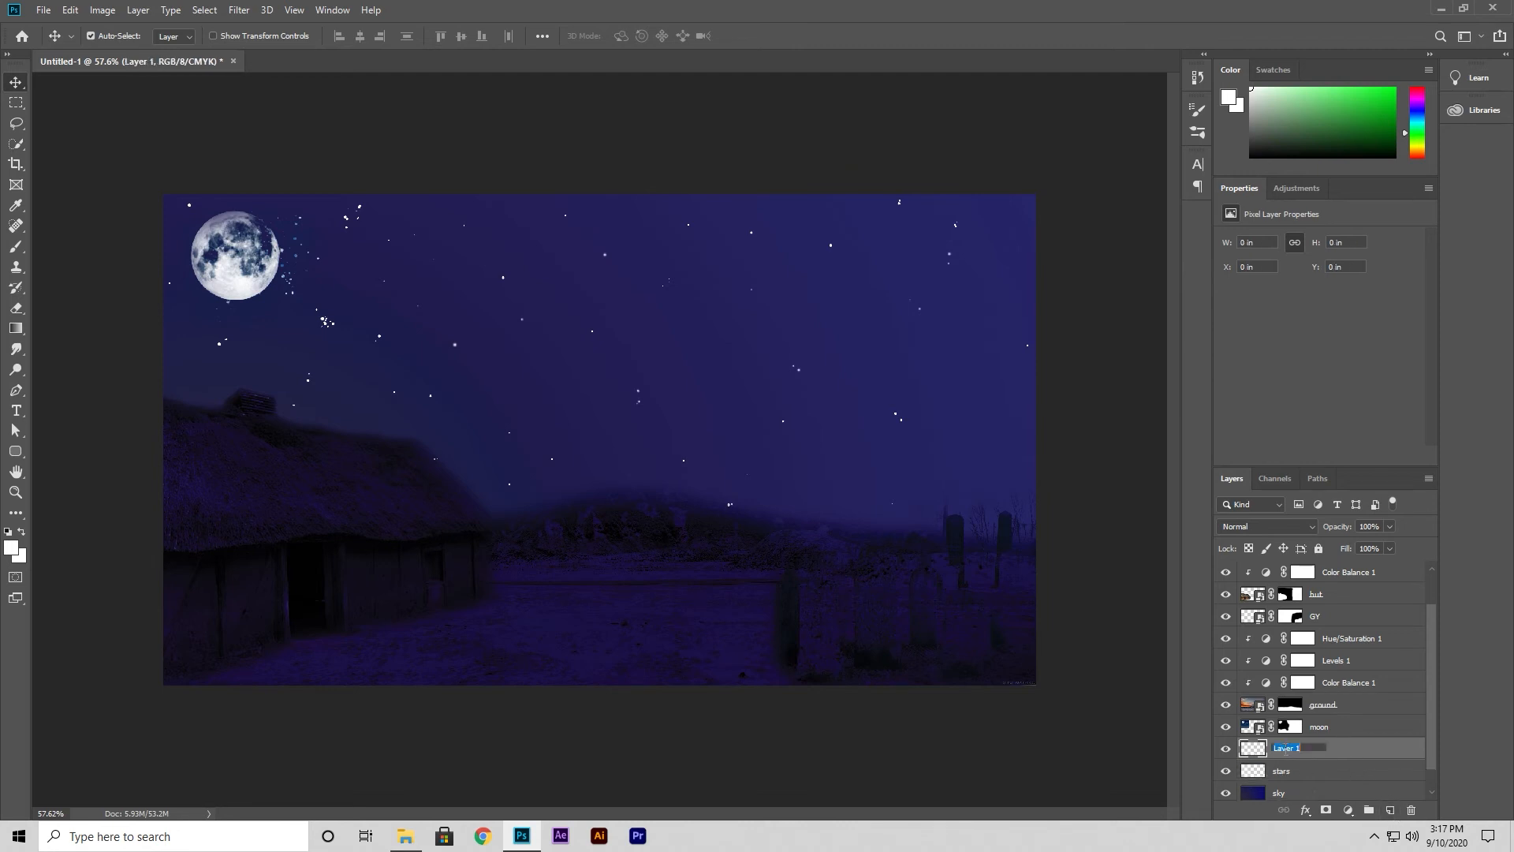
pyautogui.write('c')
pyautogui.write('low')
pyautogui.press('Return')
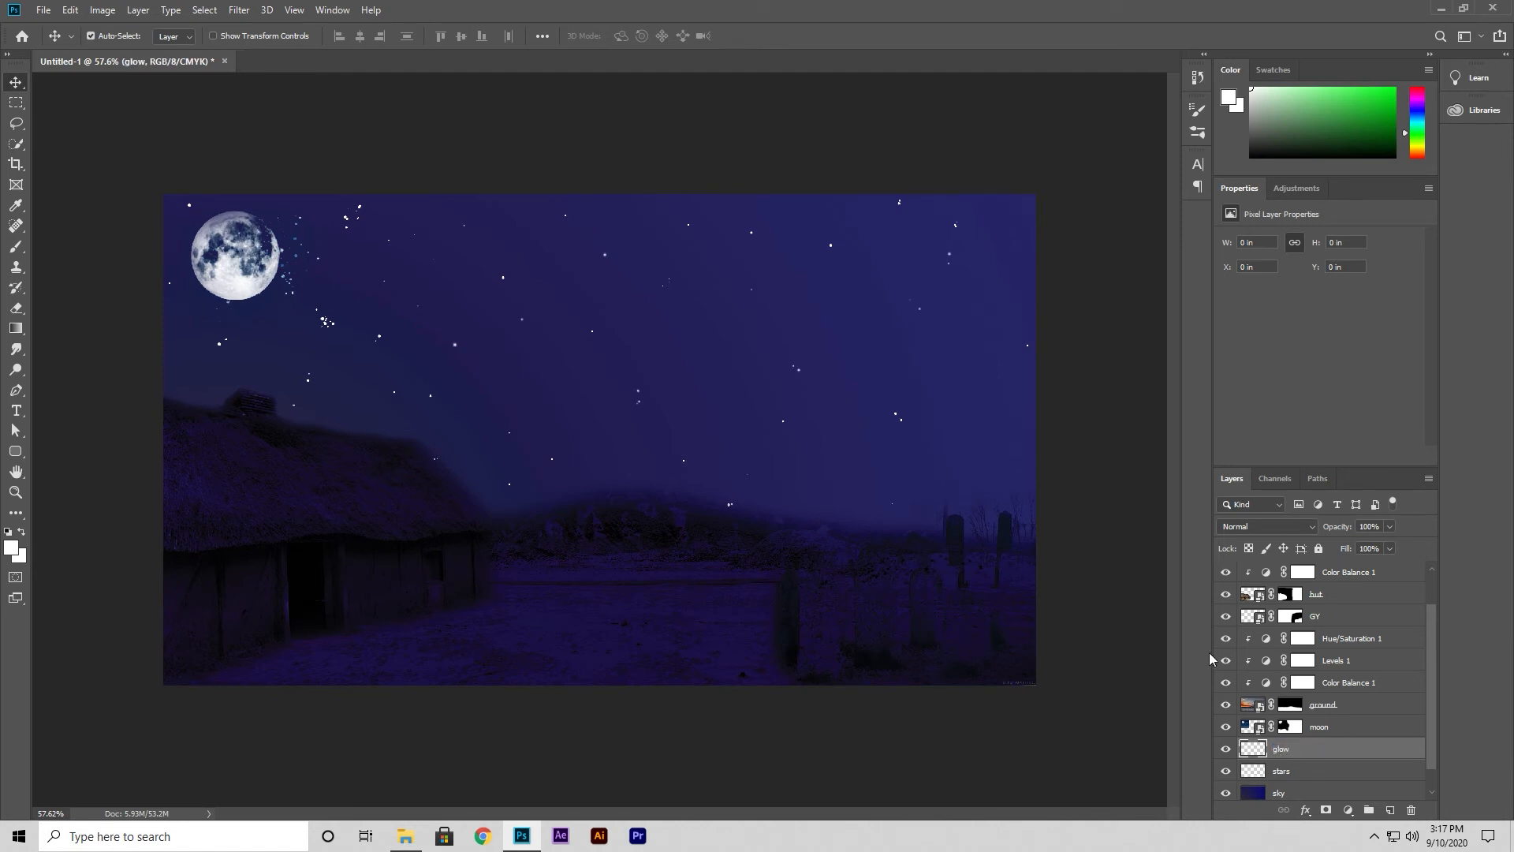
# Paint one white dab centred behind the moon on the glow layer using a 678 px Soft Round brush.
pyautogui.click(16, 246)
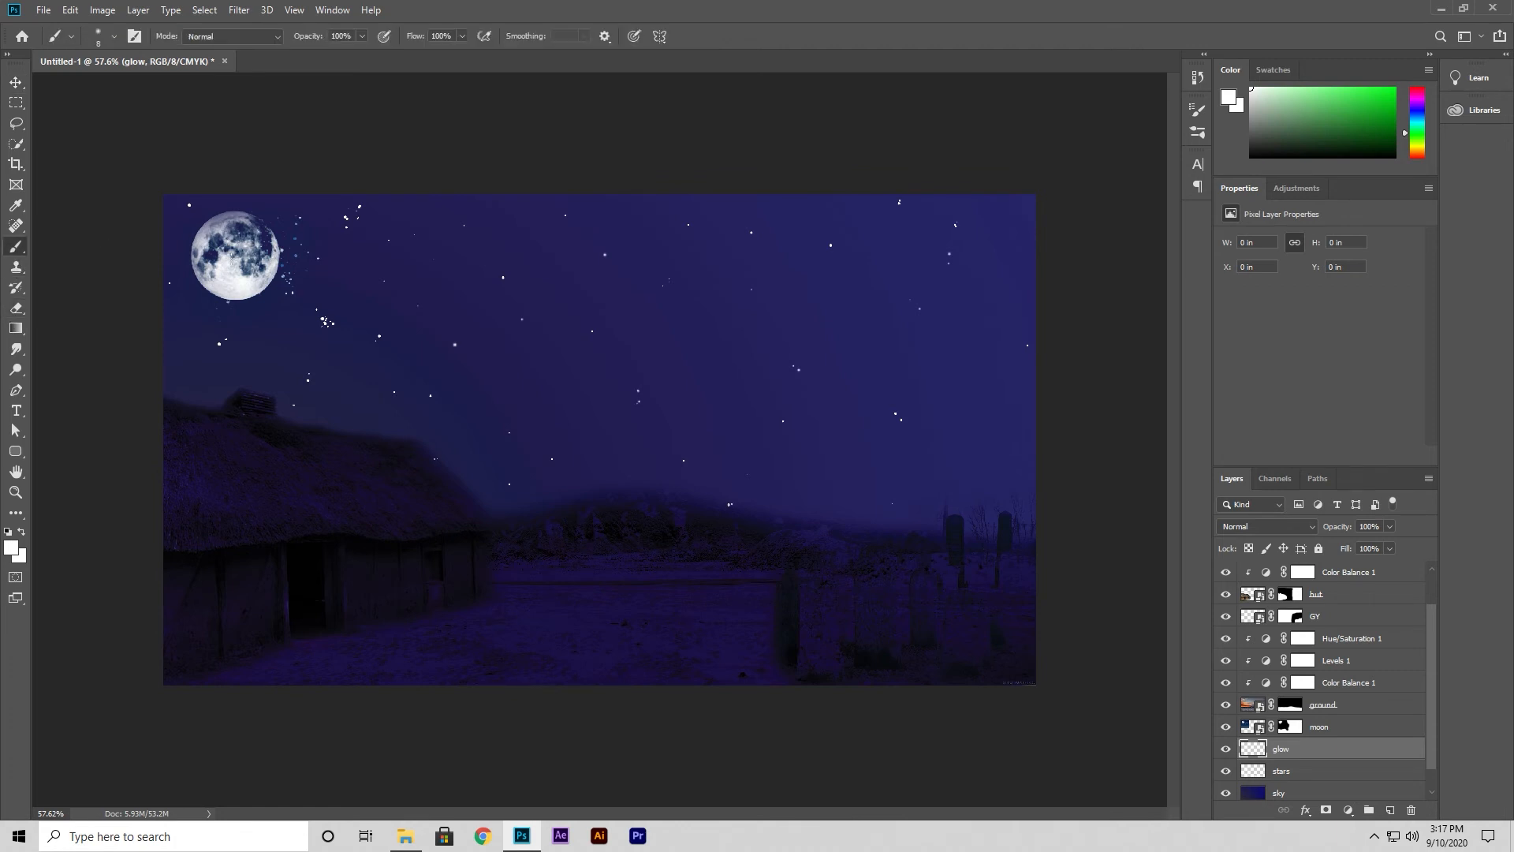
pyautogui.moveTo(262, 269)
pyautogui.mouseDown()
pyautogui.moveTo(368, 276)
pyautogui.moveTo(315, 272)
pyautogui.mouseUp()
pyautogui.moveTo(229, 251); pyautogui.dragTo(271, 259)
pyautogui.click(114, 37)
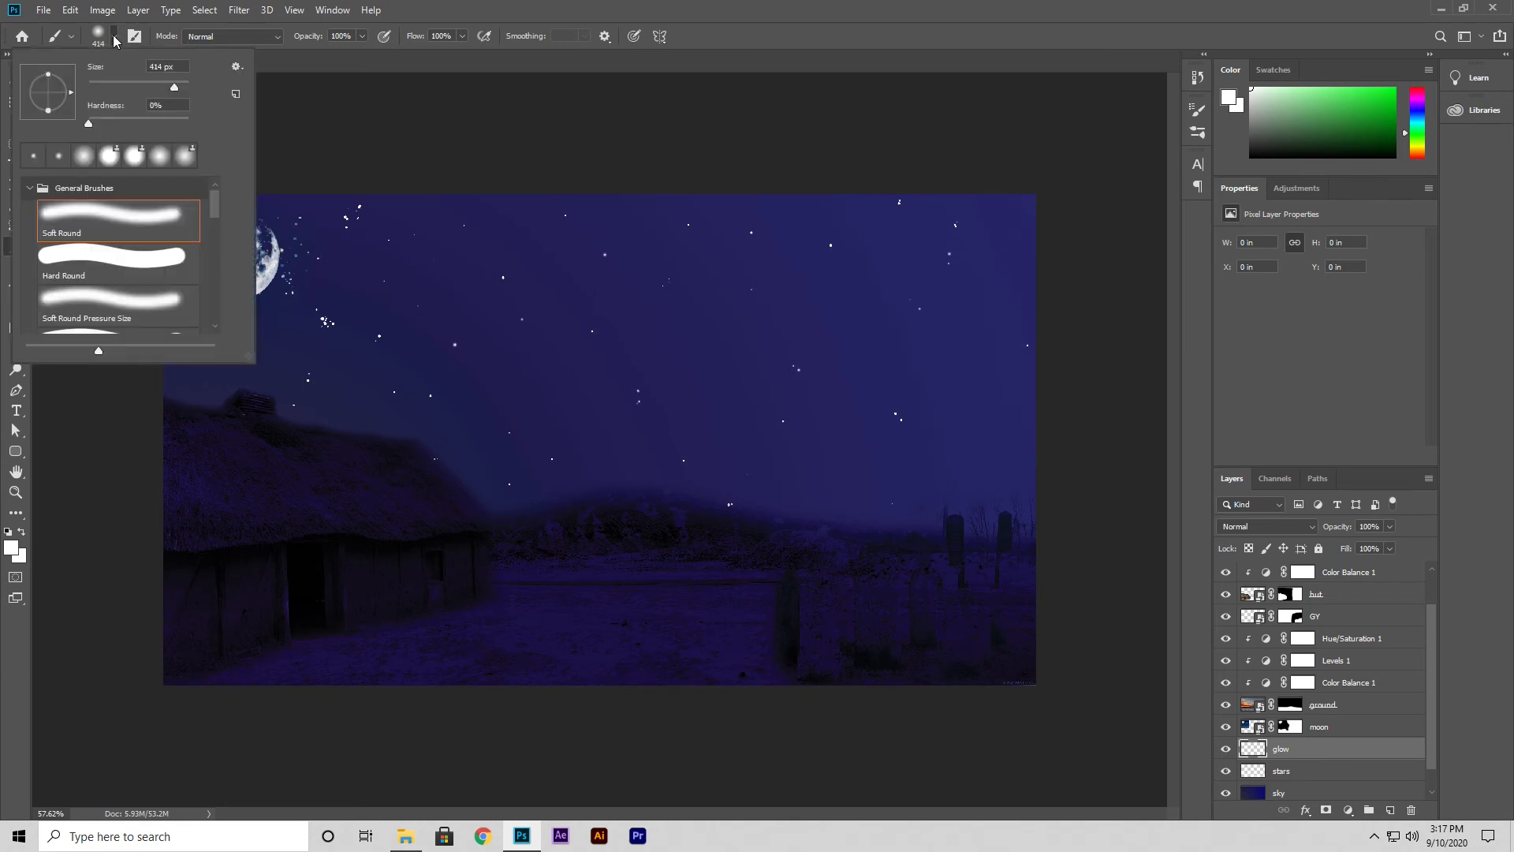
pyautogui.click(114, 36)
pyautogui.moveTo(235, 249); pyautogui.dragTo(296, 254)
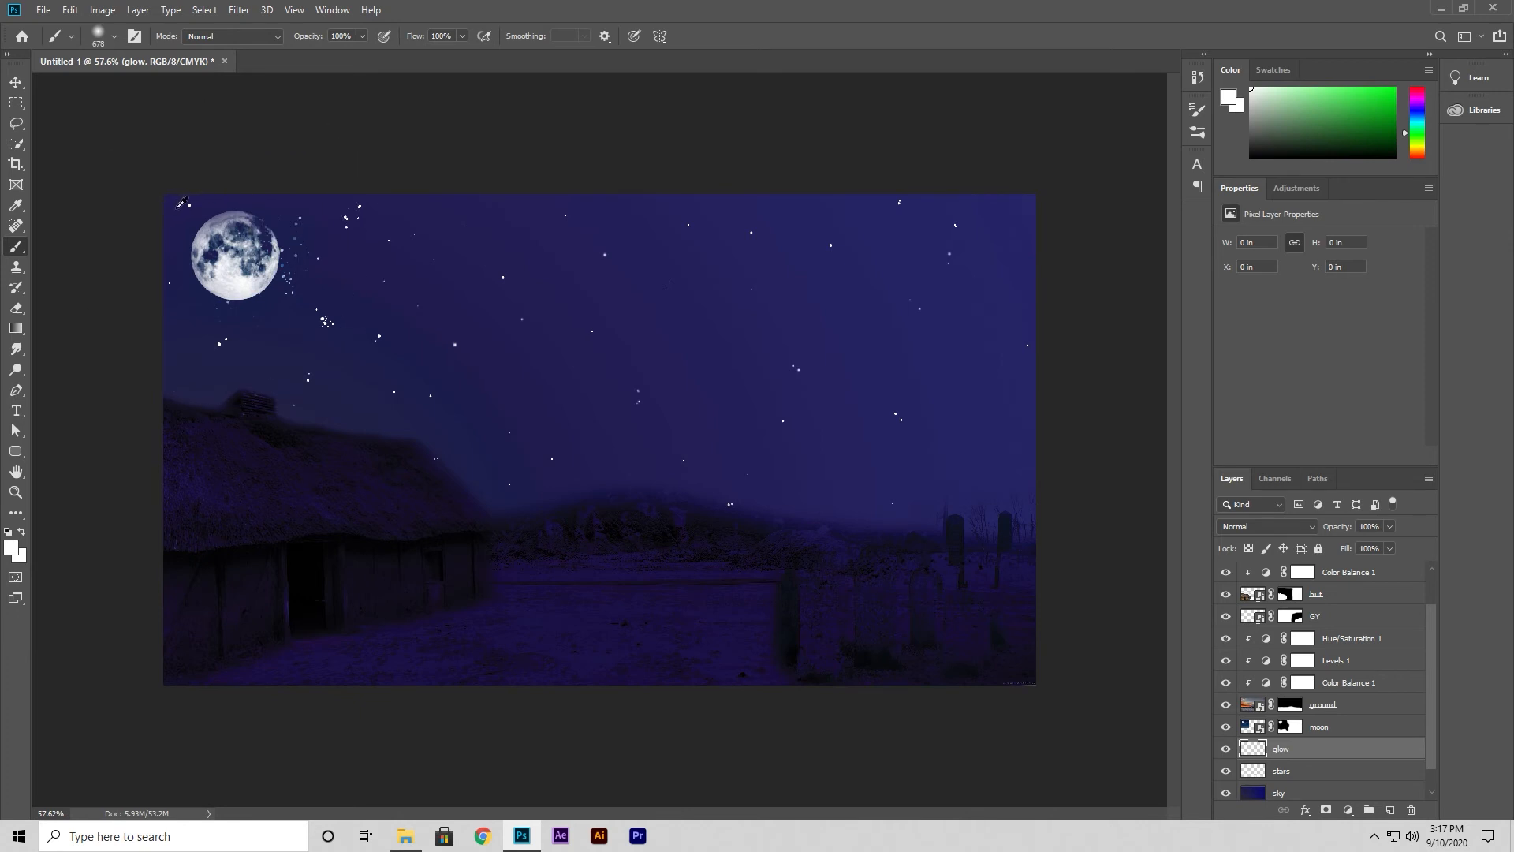
pyautogui.click(235, 255)
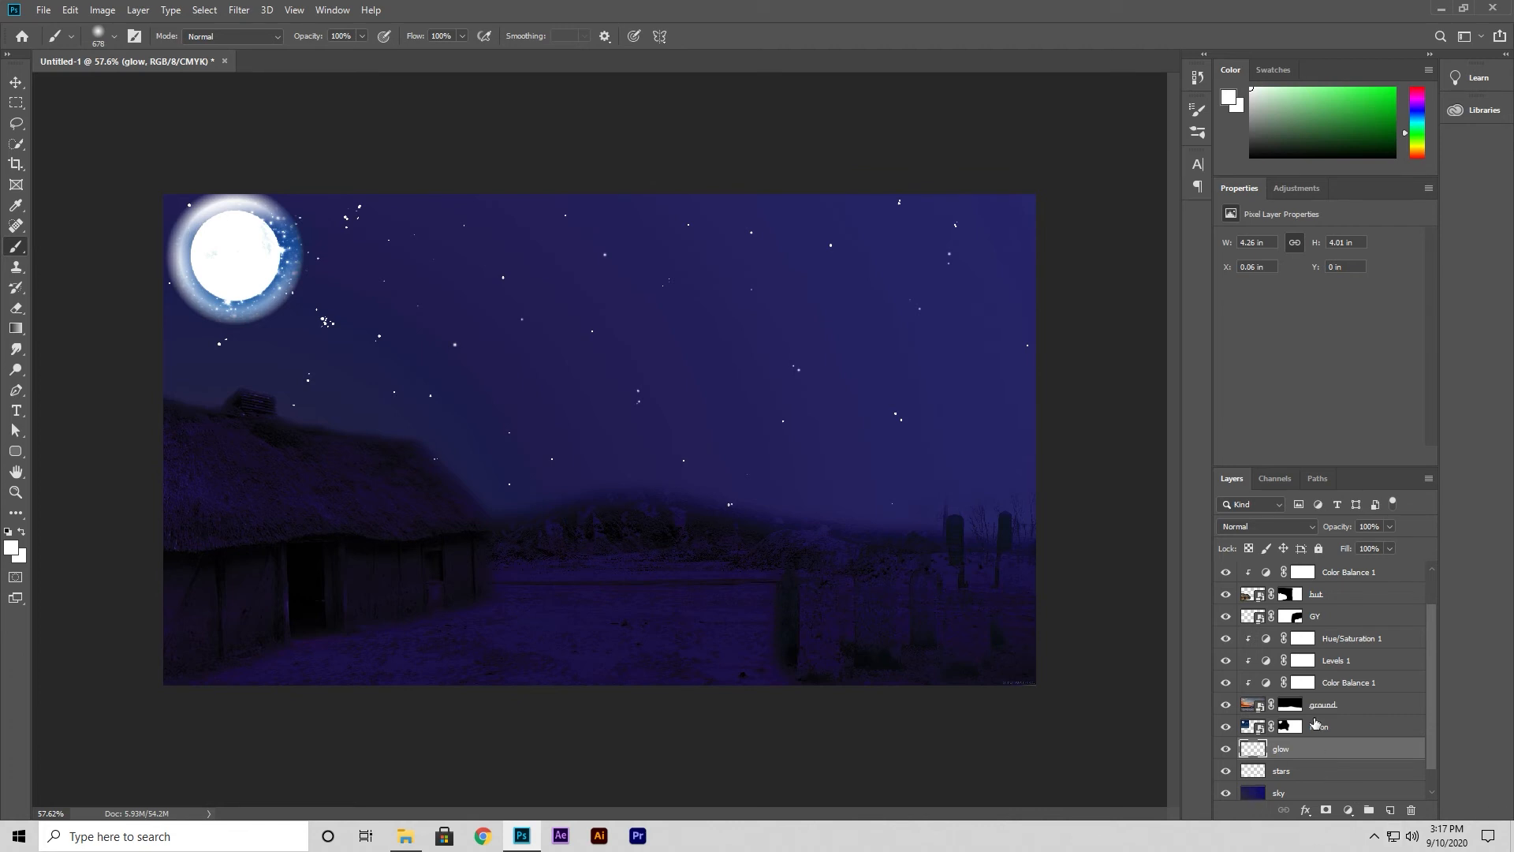
# Lower the glow layer's opacity to 5%.
pyautogui.moveTo(1350, 527); pyautogui.dragTo(1241, 536)
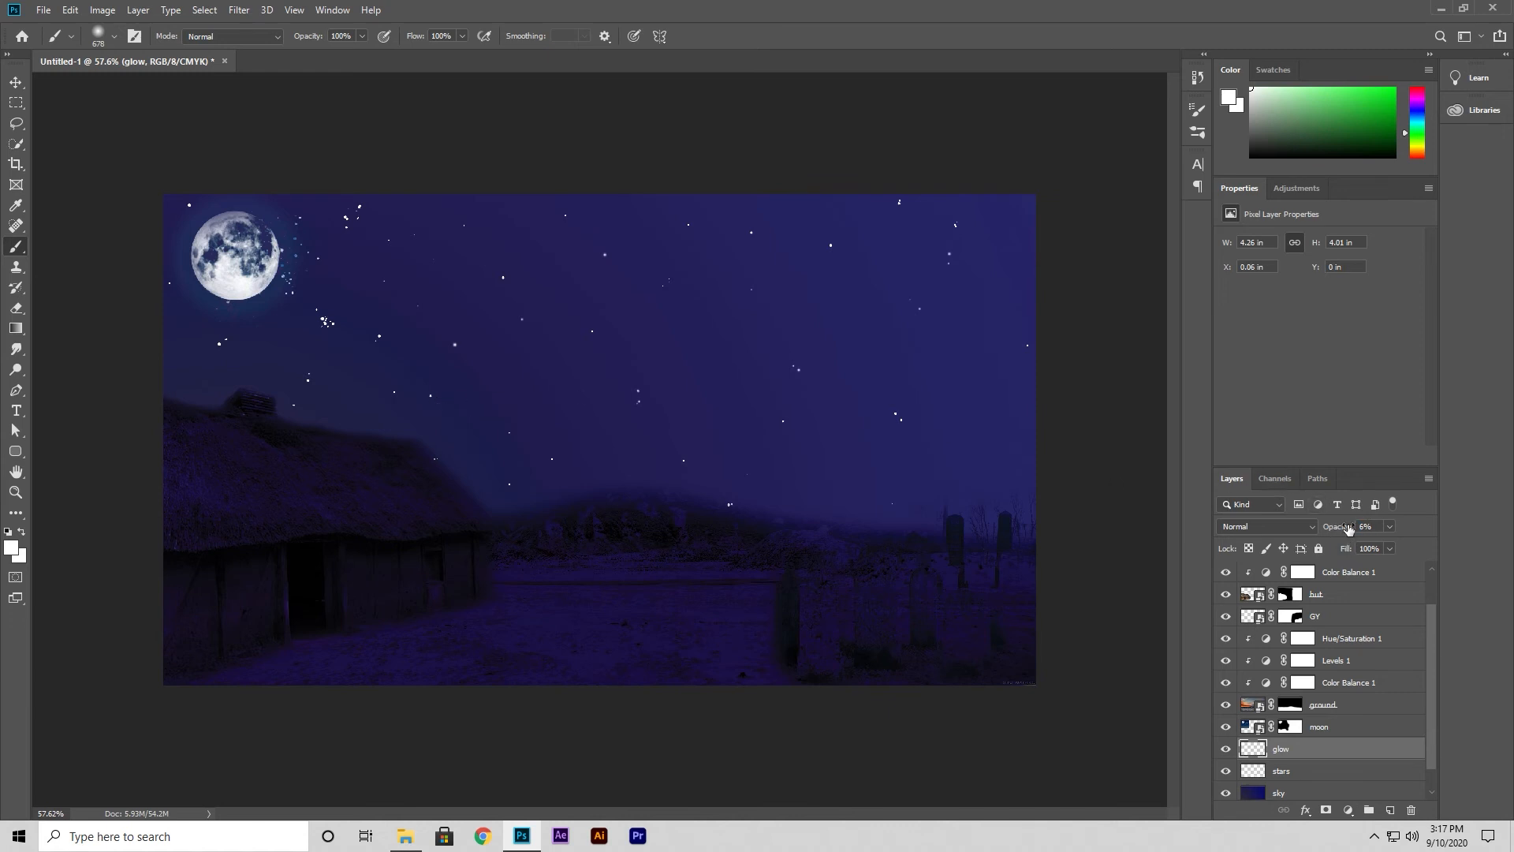
pyautogui.click(1389, 527)
pyautogui.moveTo(1359, 544)
pyautogui.mouseDown()
pyautogui.moveTo(1375, 544)
pyautogui.moveTo(1354, 545)
pyautogui.mouseUp()
pyautogui.click(1391, 526)
pyautogui.click(1333, 730)
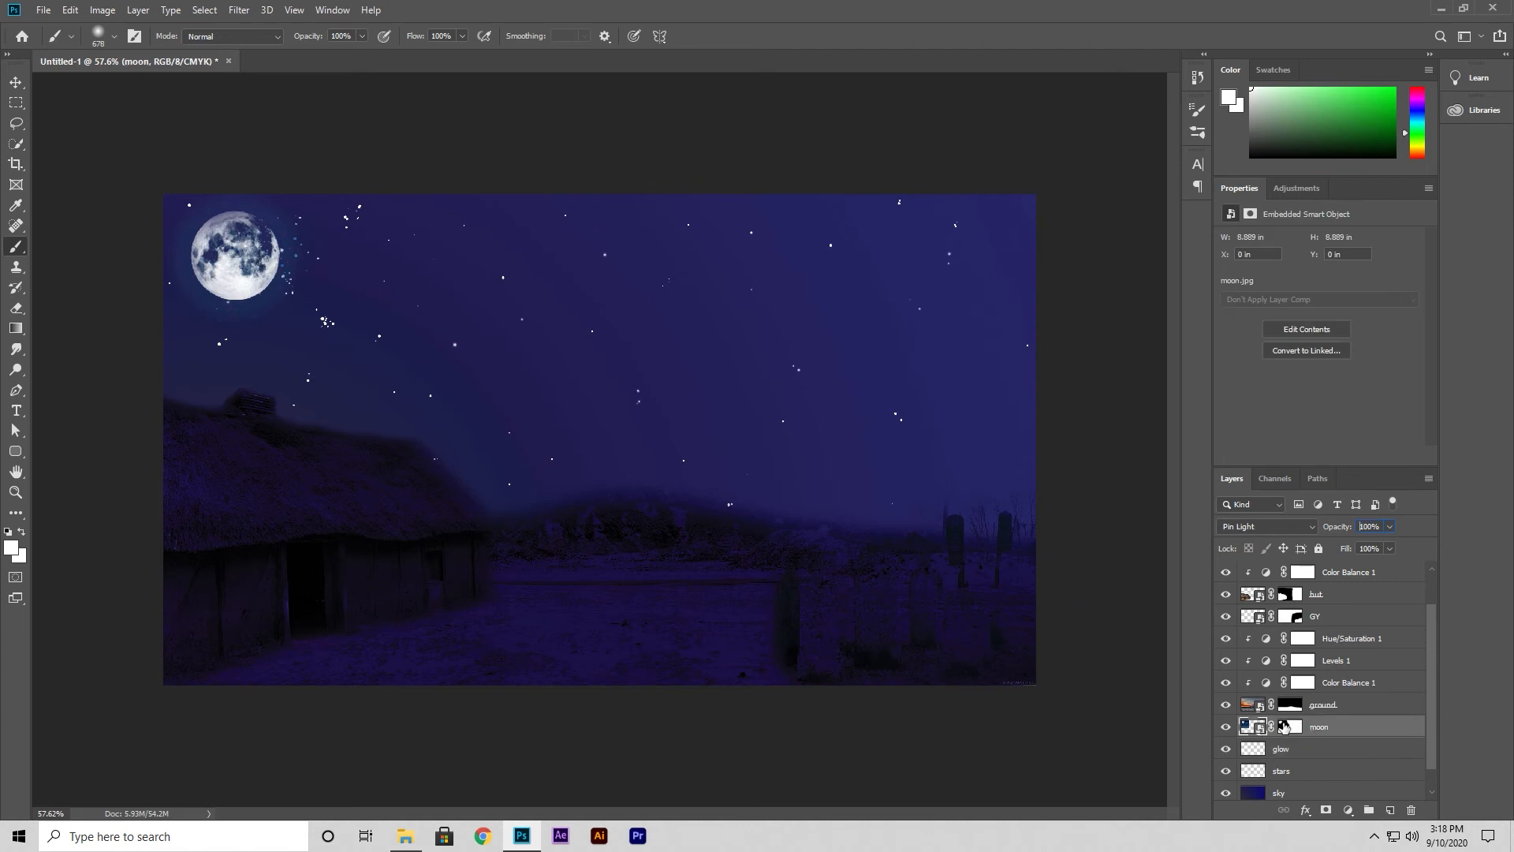
pyautogui.click(1289, 727)
pyautogui.click(1253, 726)
pyautogui.click(1288, 757)
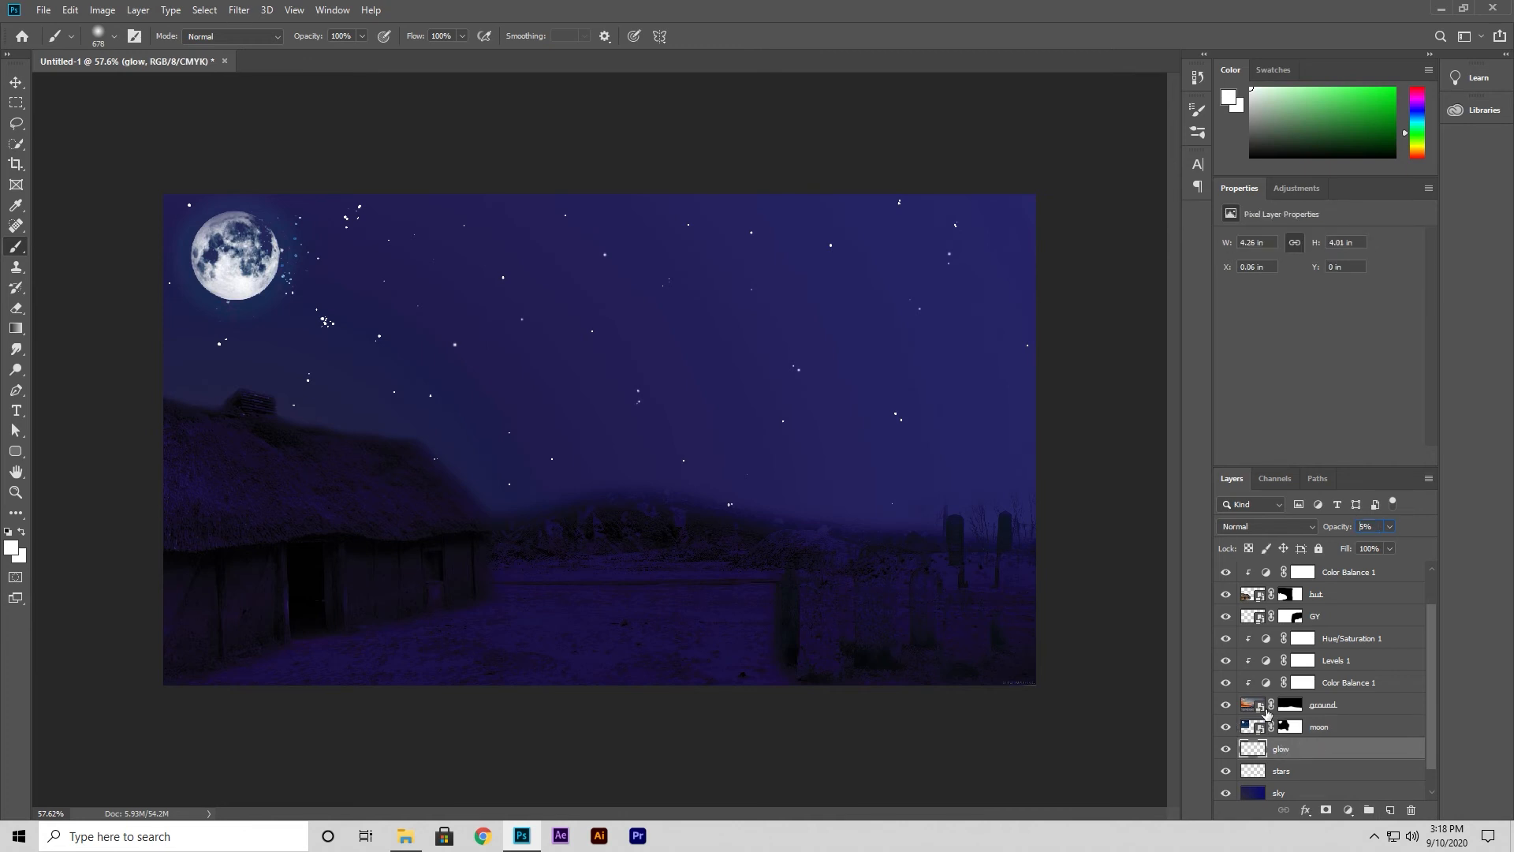
# Duplicate the glow layer, try the copy above and below the moon layer, and delete the copy.
pyautogui.hotkey('ctrl', 'k')
pyautogui.click(1060, 158)
pyautogui.hotkey('ctrl', 'j')
pyautogui.moveTo(1293, 753); pyautogui.dragTo(1318, 726)
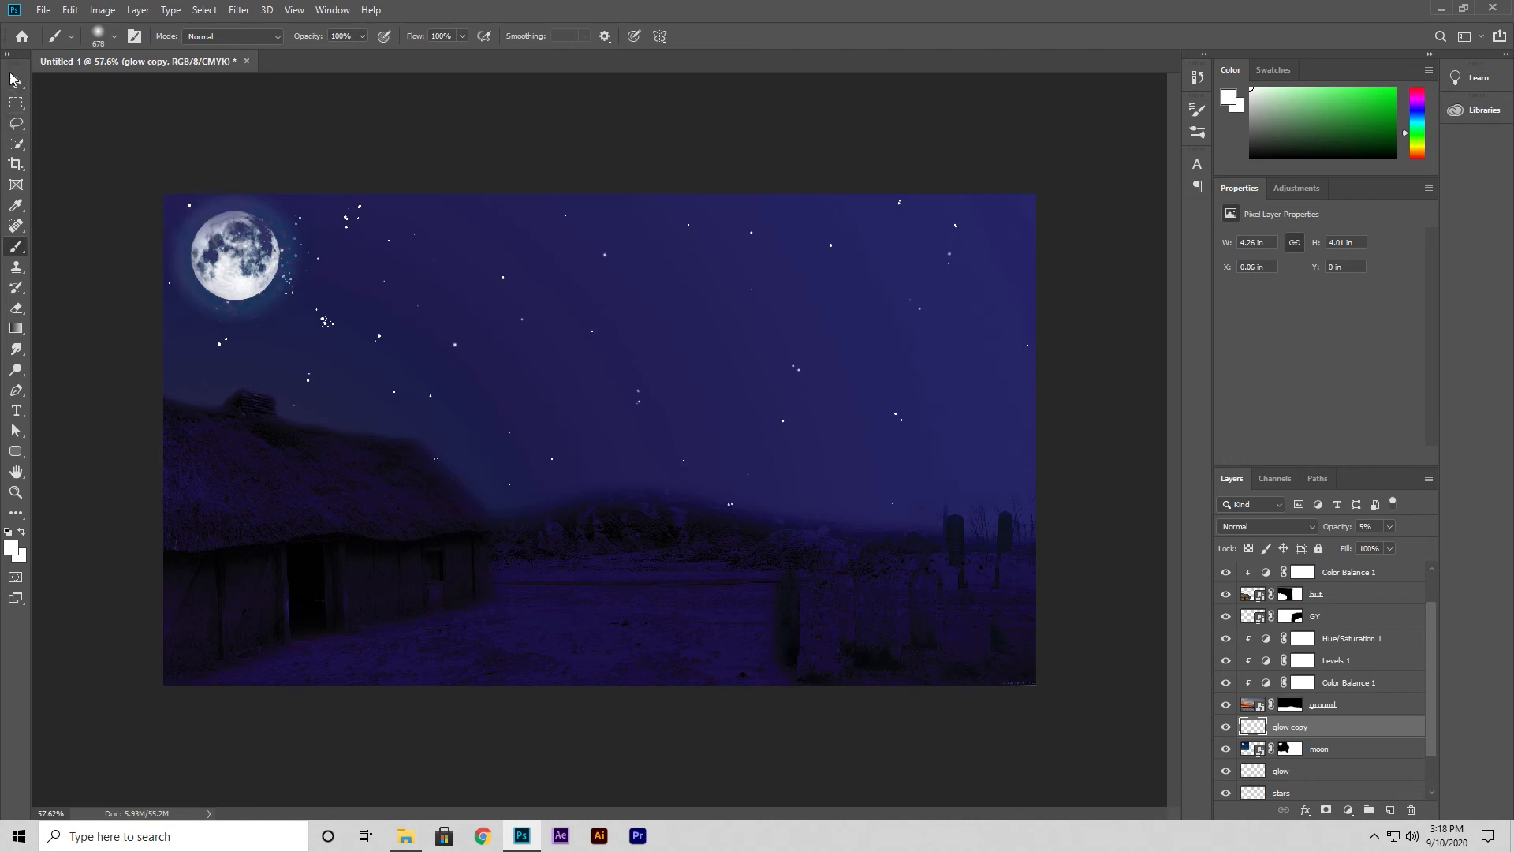
pyautogui.hotkey('ctrl', '[')
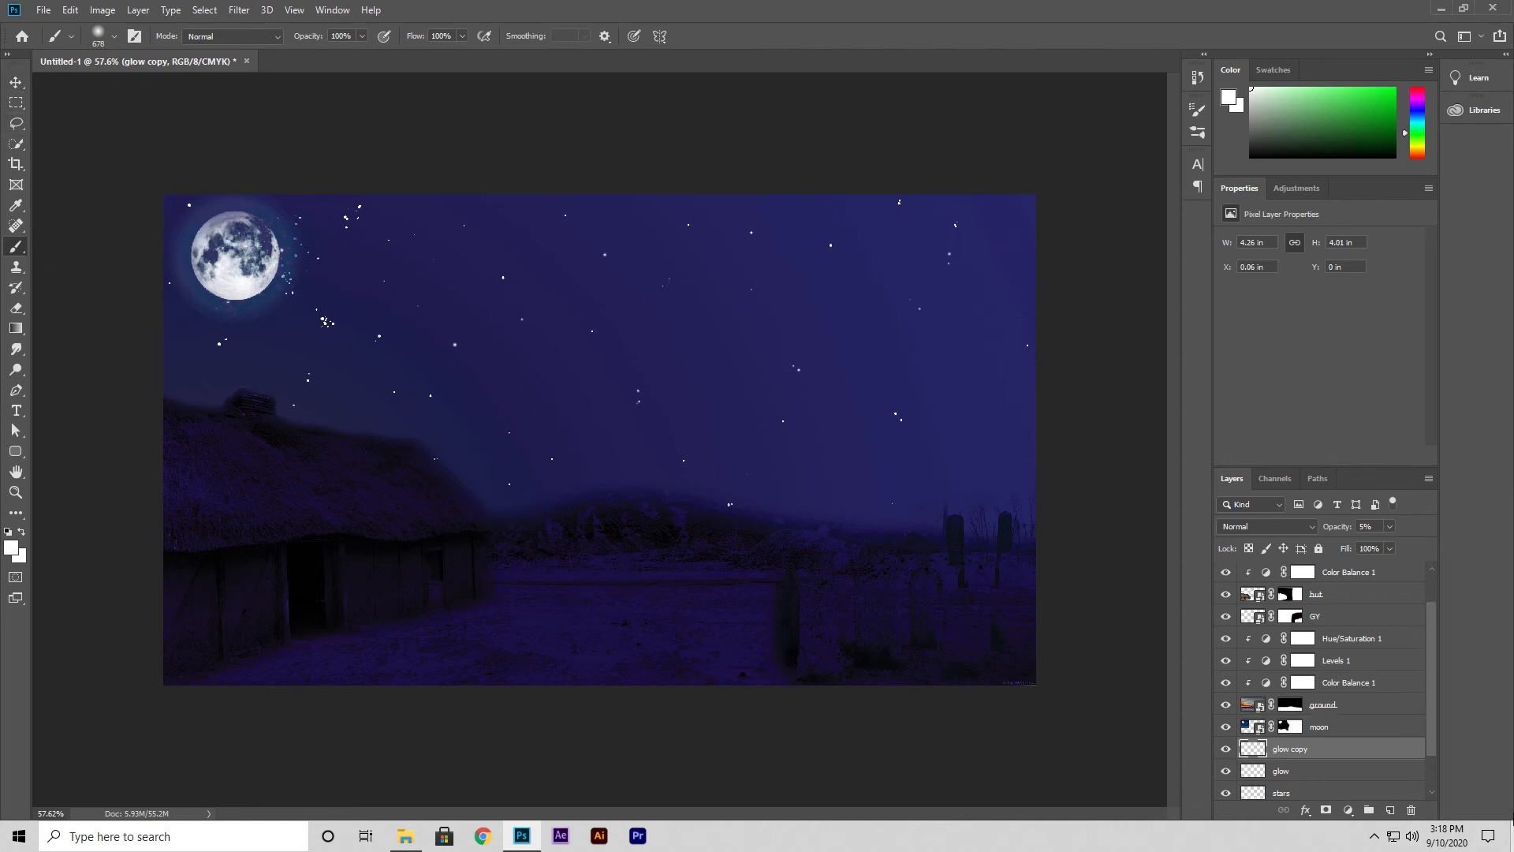
pyautogui.press('Delete')
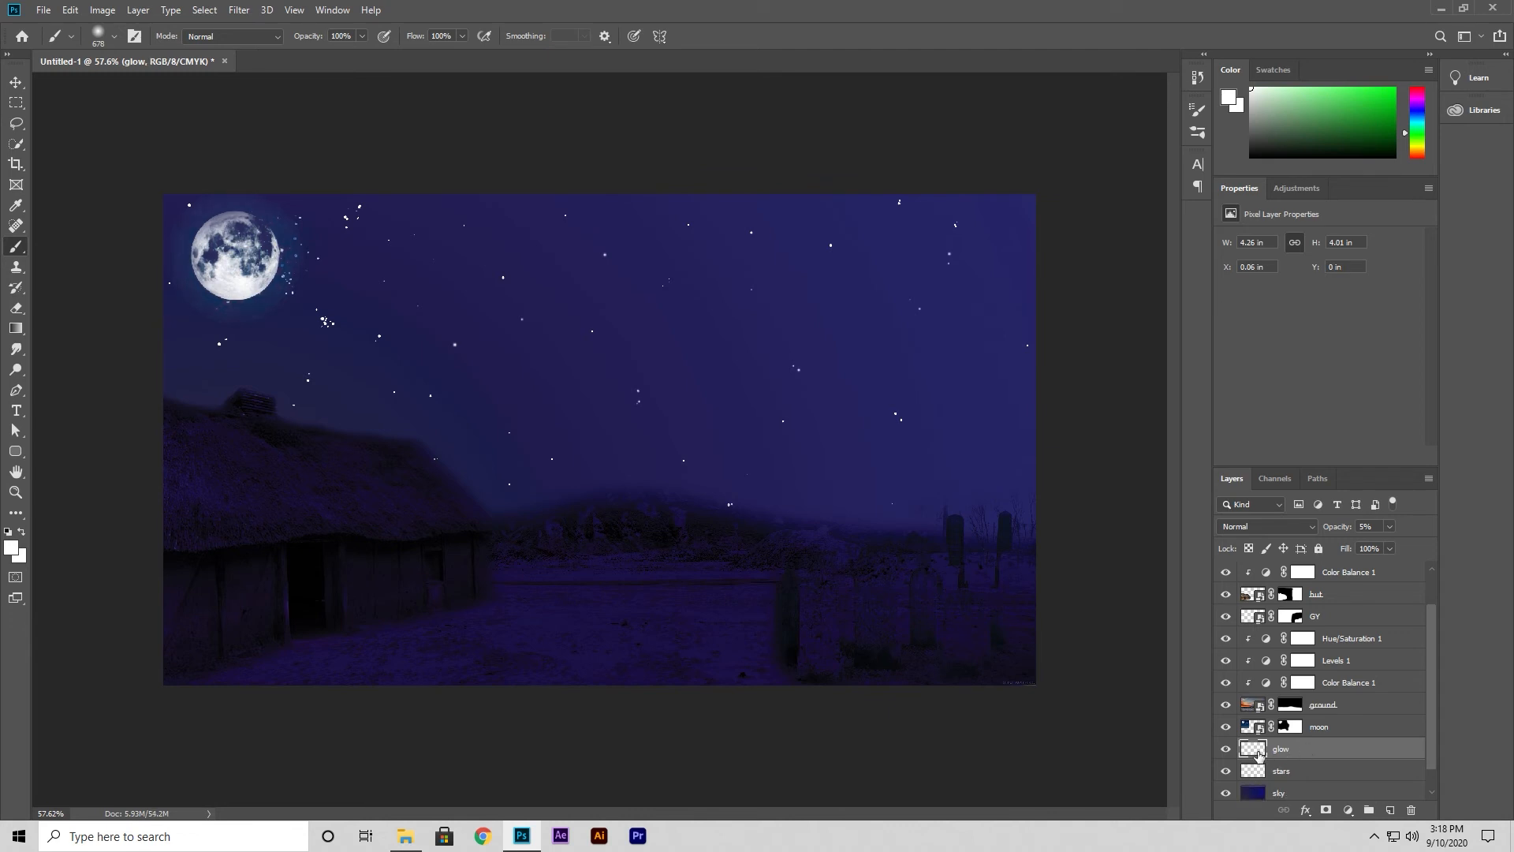
# Create a new layer directly above the hut layer, clipped to it.
pyautogui.click(1356, 601)
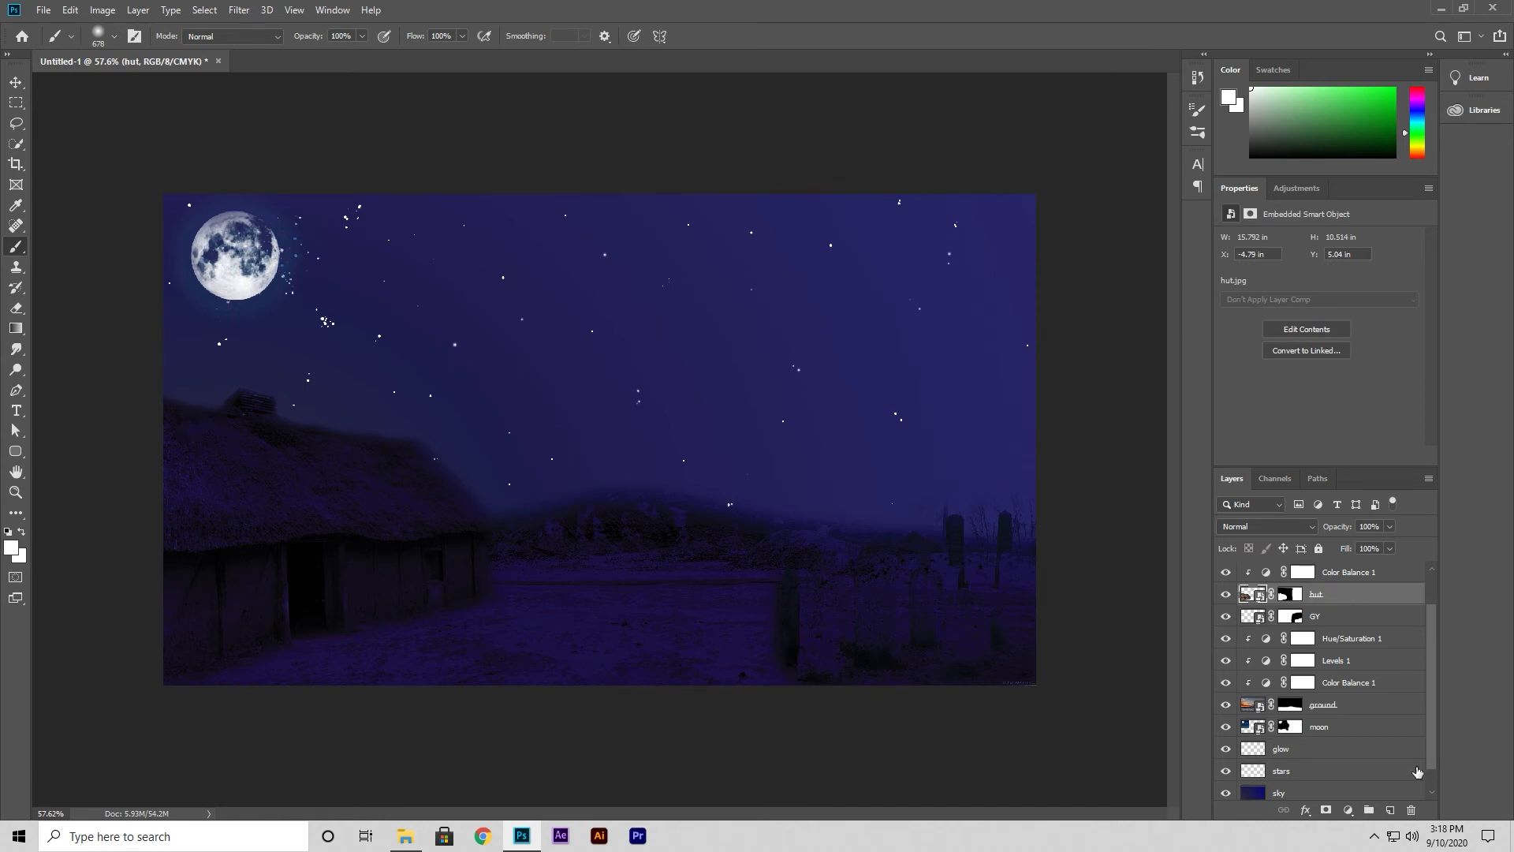
pyautogui.click(1390, 810)
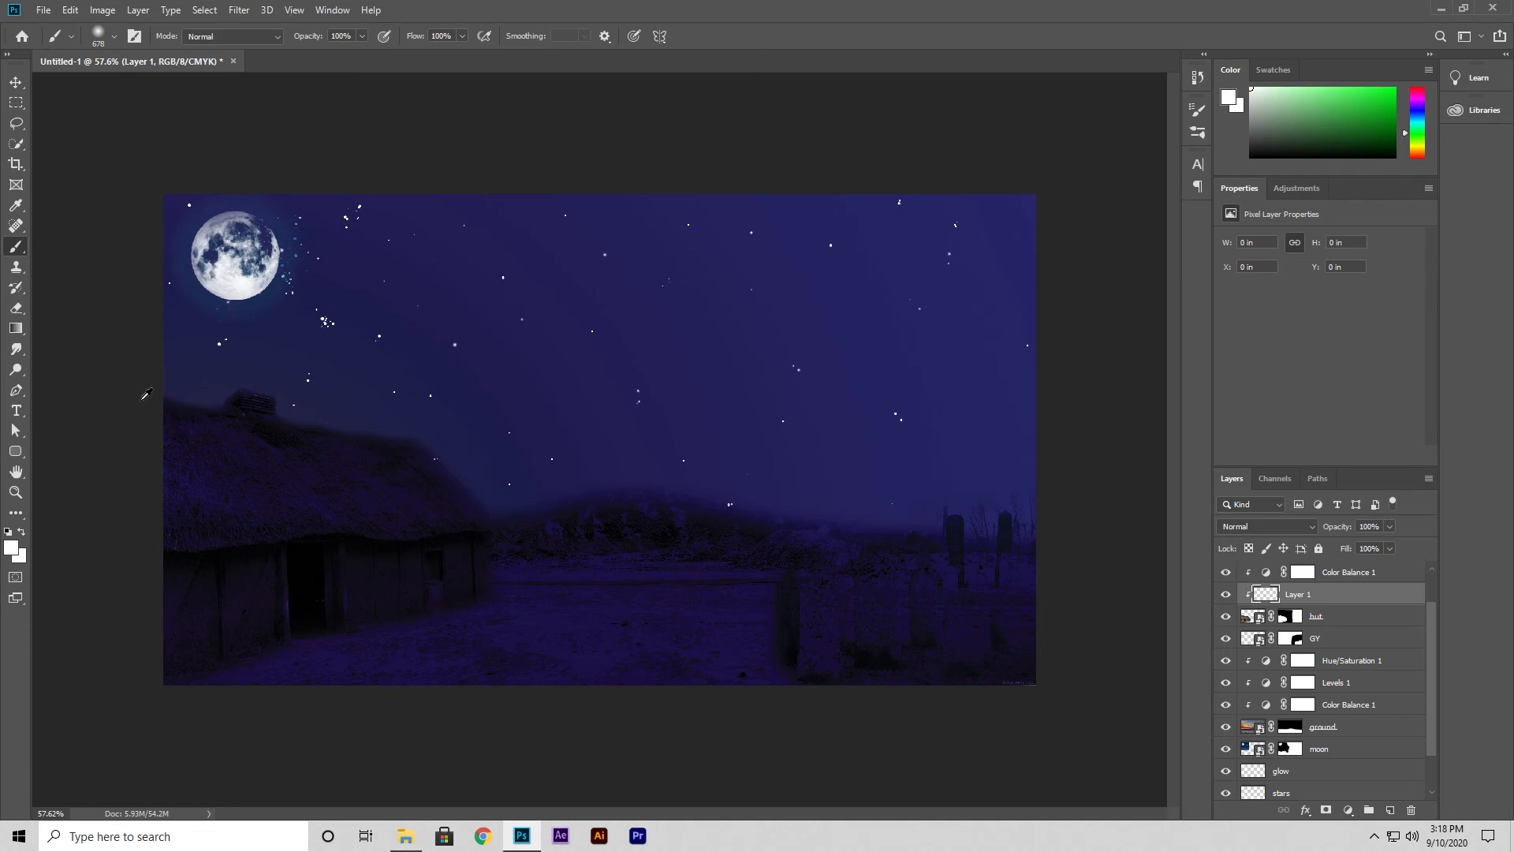
pyautogui.moveTo(422, 394); pyautogui.dragTo(275, 411)
pyautogui.click(182, 408)
pyautogui.hotkey('ctrl', 'z')
# Paint a white highlight along the hut's roof edge and chimney with a 60 px Soft Round brush.
pyautogui.click(114, 37)
pyautogui.click(96, 235)
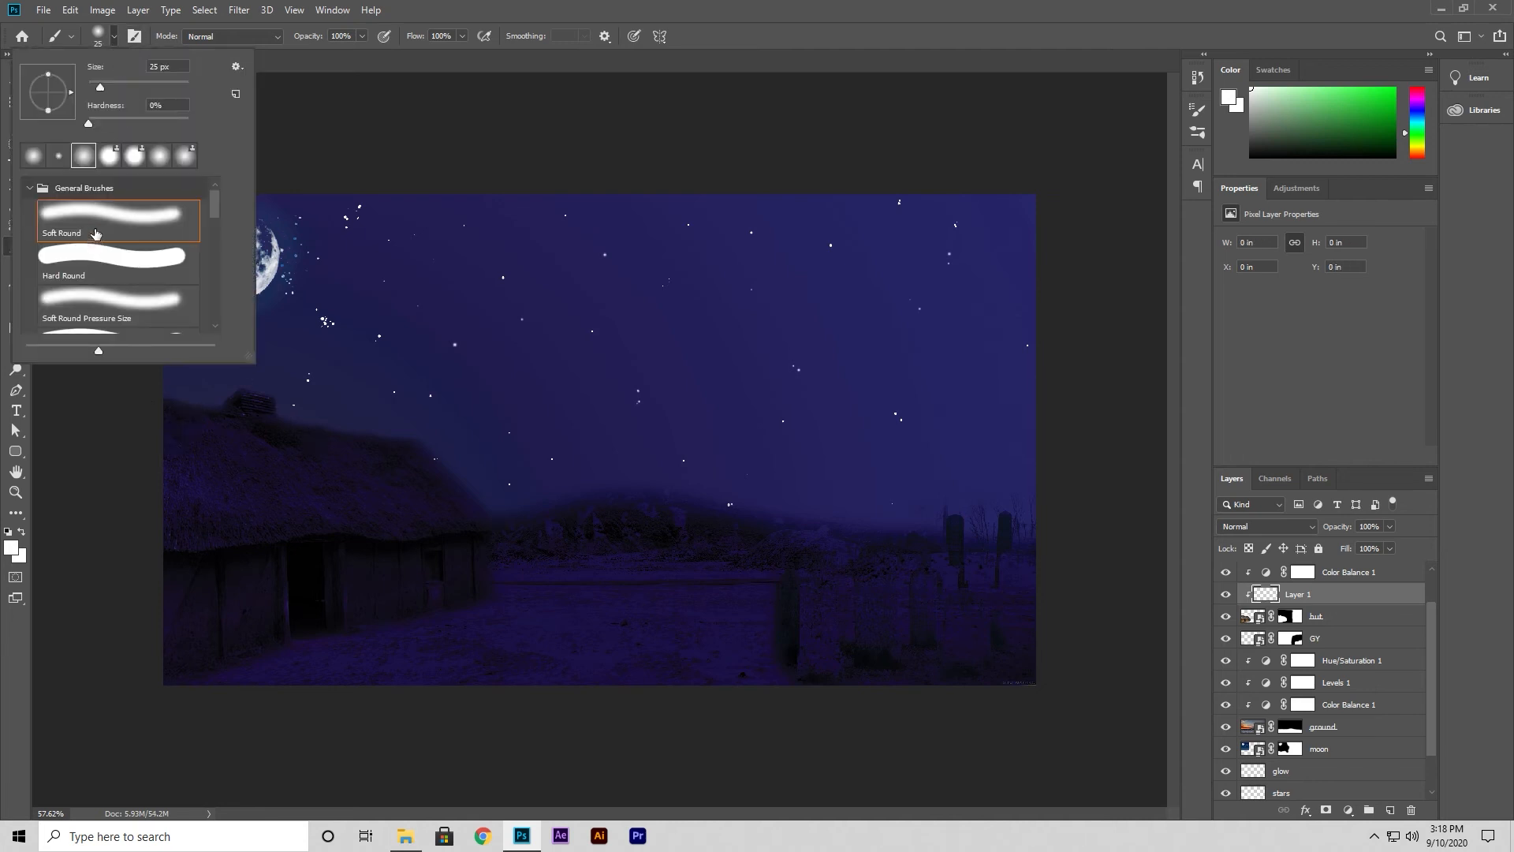
pyautogui.click(120, 272)
pyautogui.click(98, 229)
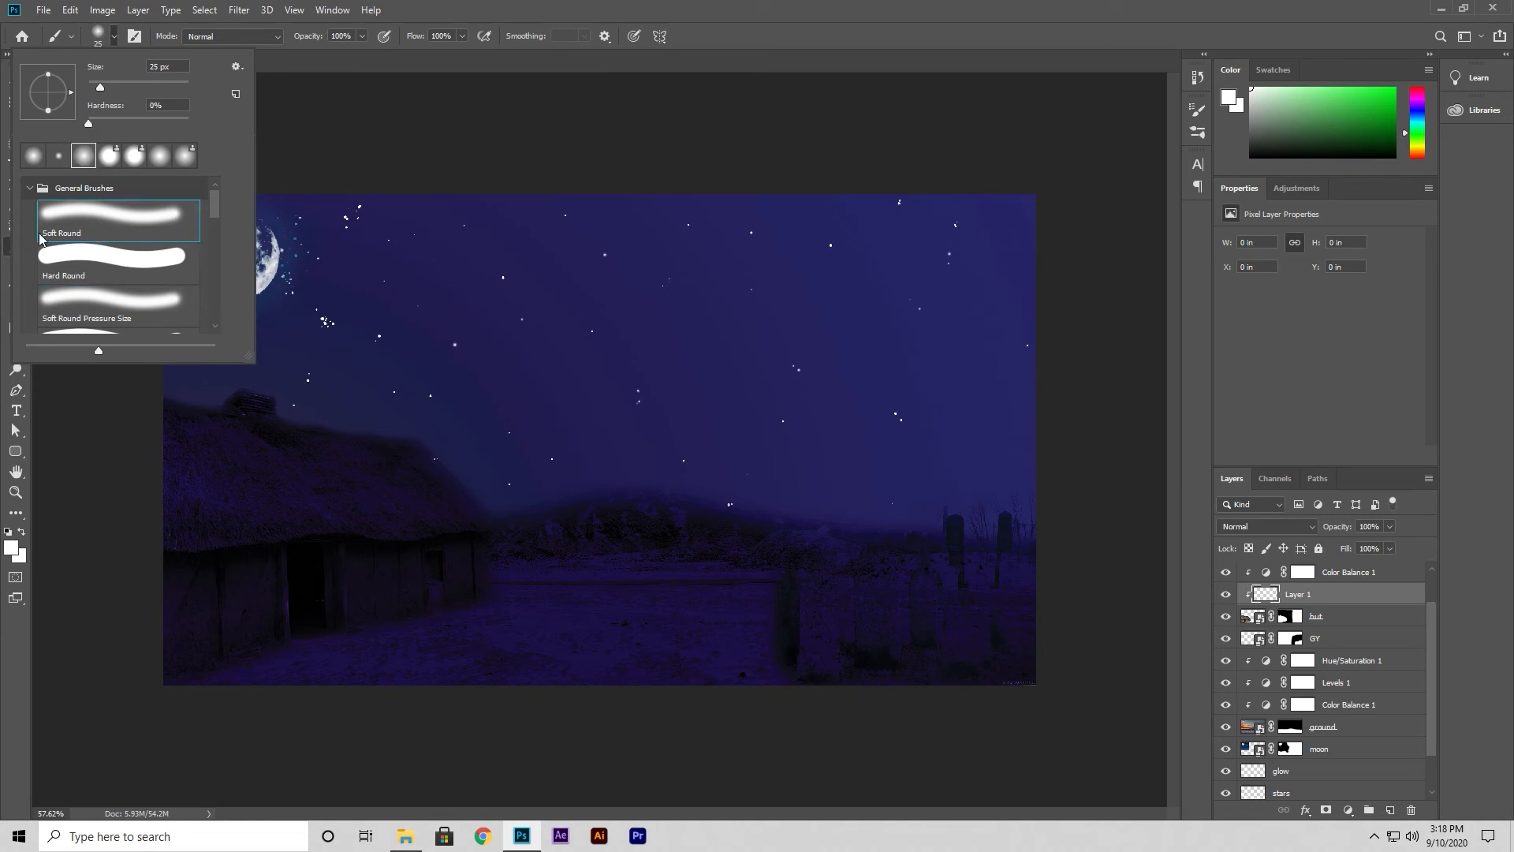
pyautogui.click(114, 40)
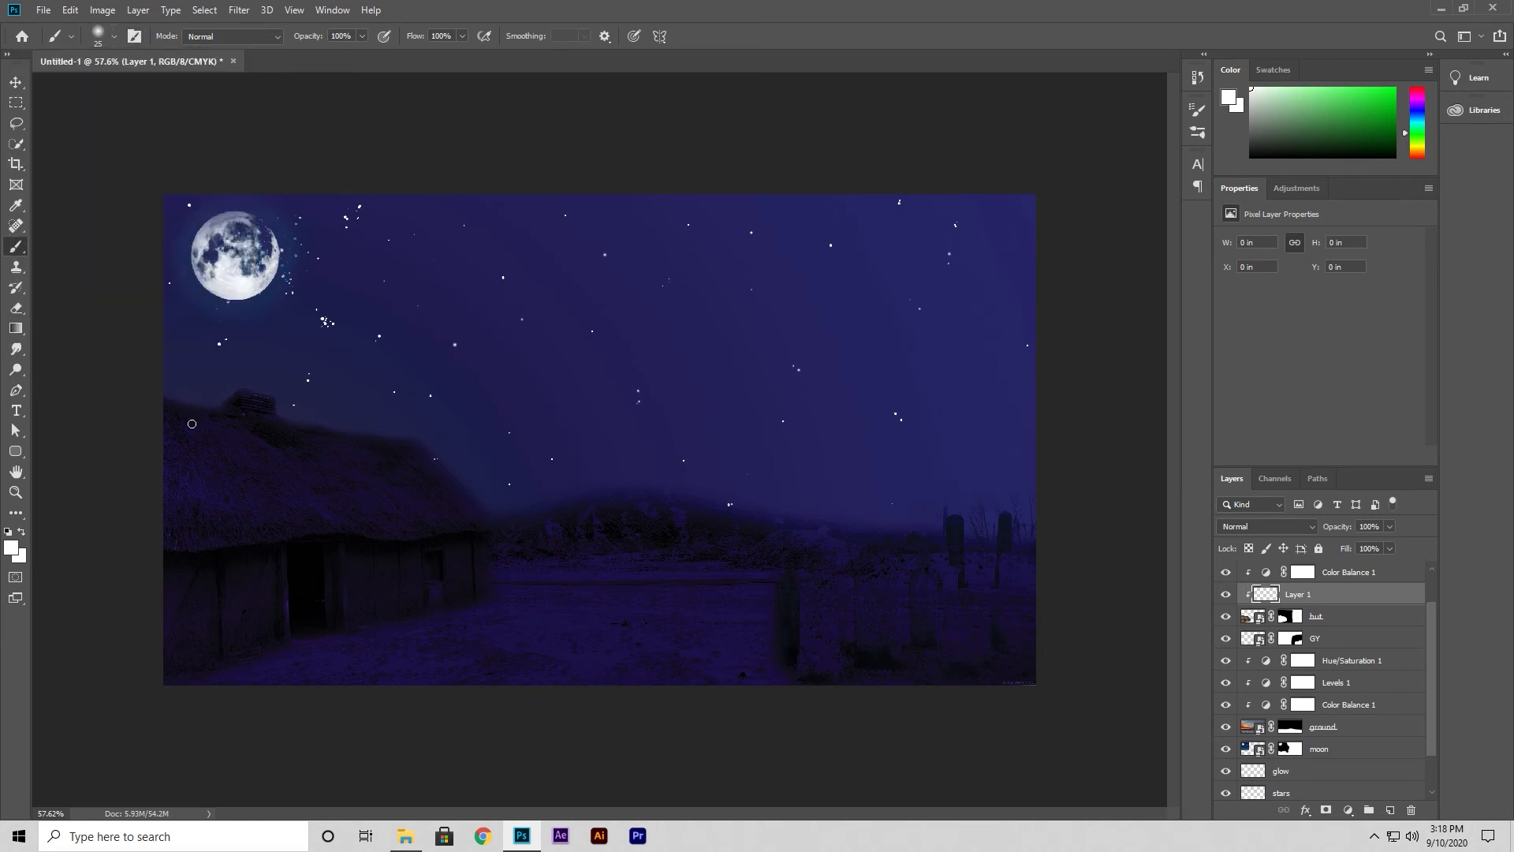
pyautogui.moveTo(175, 406)
pyautogui.mouseDown()
pyautogui.moveTo(186, 451)
pyautogui.moveTo(201, 414)
pyautogui.mouseUp()
pyautogui.hotkey('ctrl', 'z')
pyautogui.keyDown('alt'); pyautogui.rightClick(177, 449); pyautogui.keyUp('alt')
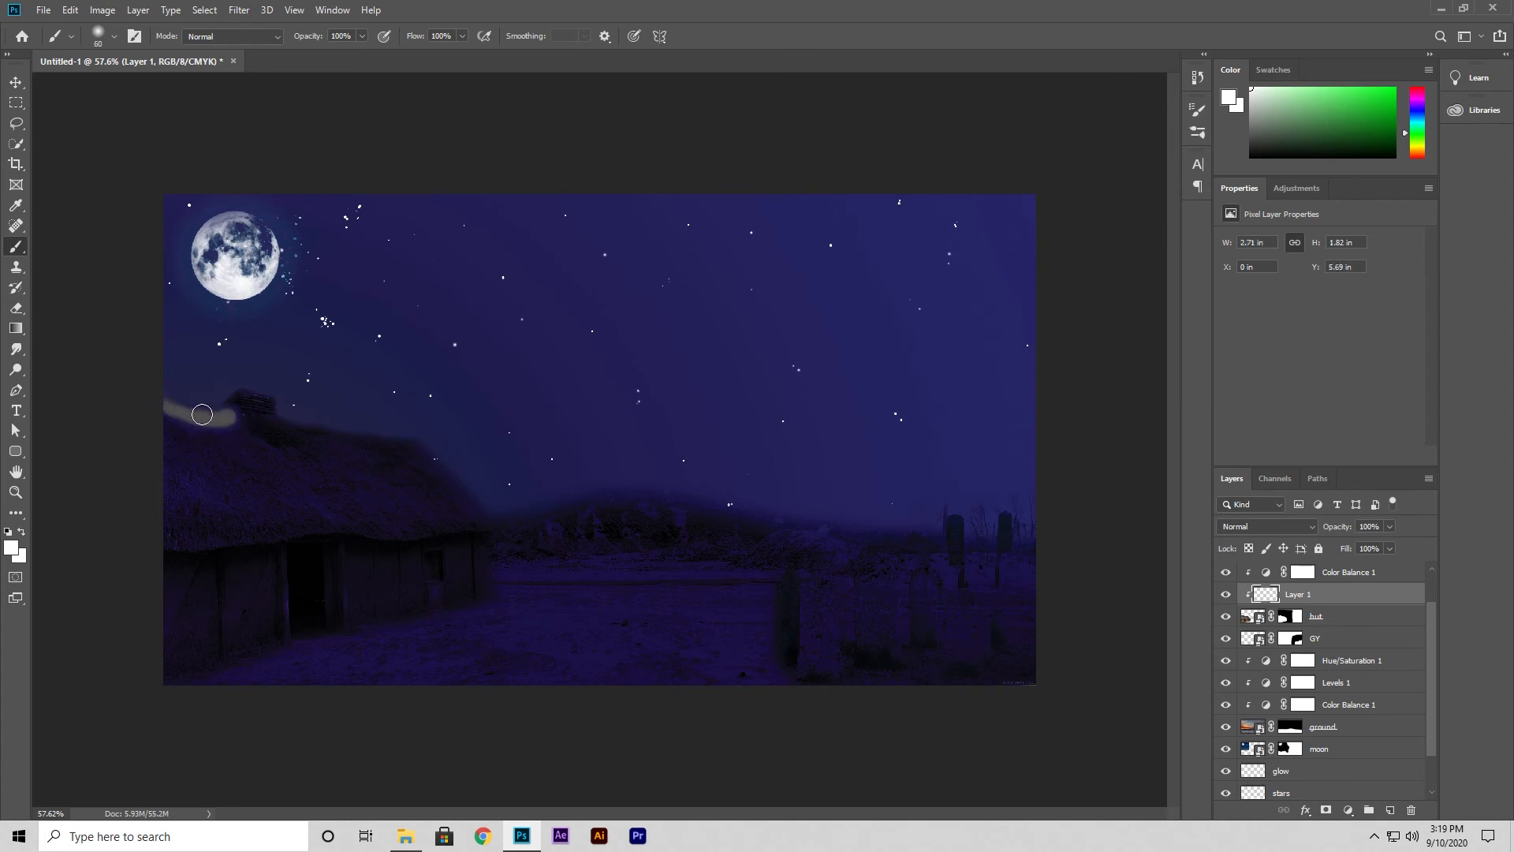
pyautogui.moveTo(162, 409)
pyautogui.mouseDown()
pyautogui.moveTo(235, 418)
pyautogui.moveTo(173, 406)
pyautogui.moveTo(263, 395)
pyautogui.moveTo(292, 420)
pyautogui.moveTo(416, 440)
pyautogui.mouseUp()
pyautogui.hotkey('ctrl', 'z')
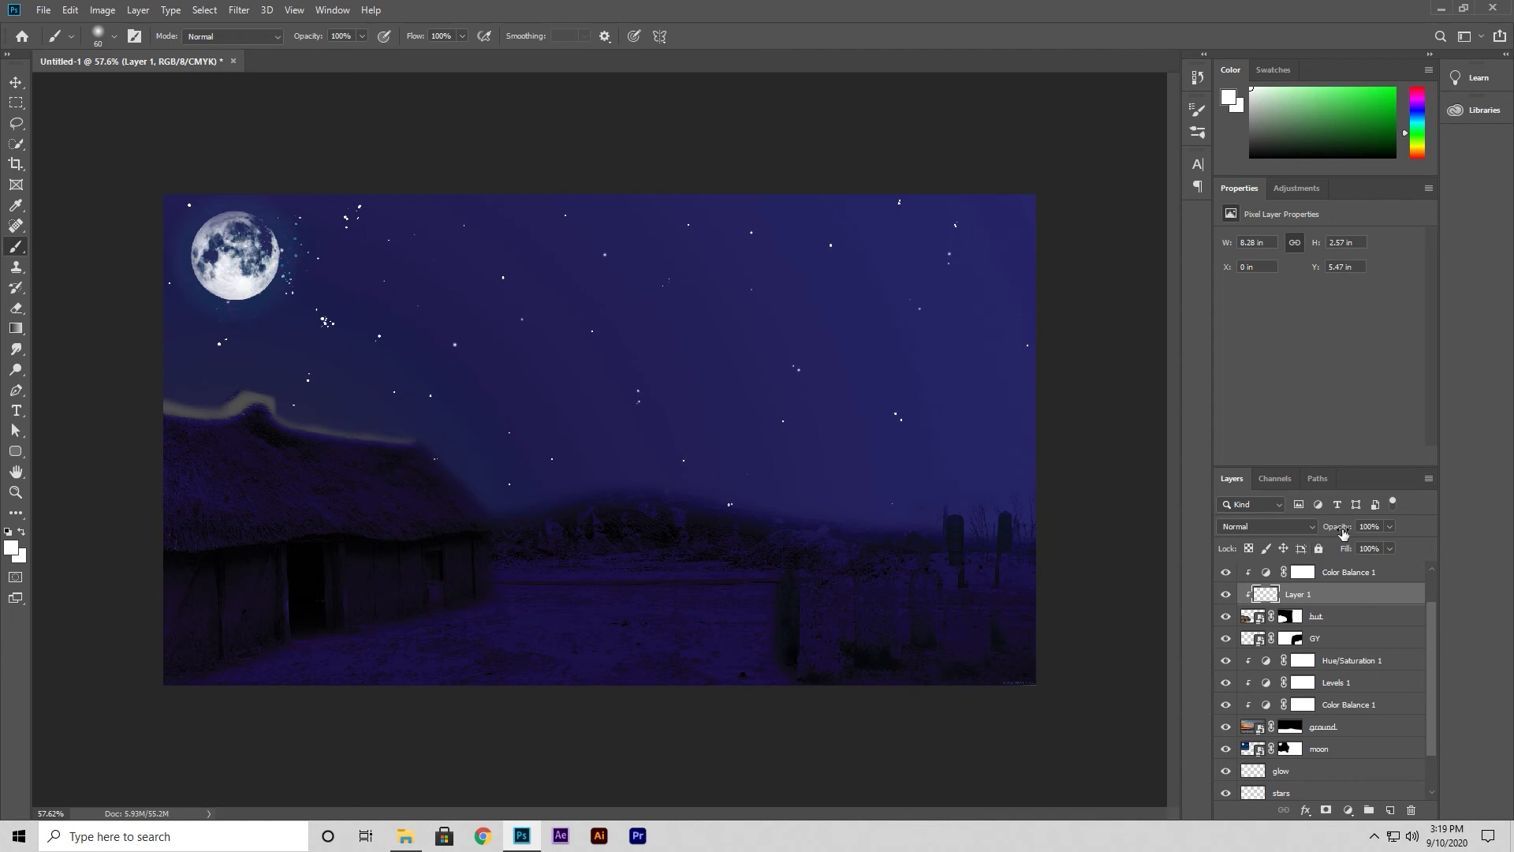
# Lower the roof highlight layer's opacity to 36%.
pyautogui.click(1389, 526)
pyautogui.moveTo(1394, 545); pyautogui.dragTo(1332, 549)
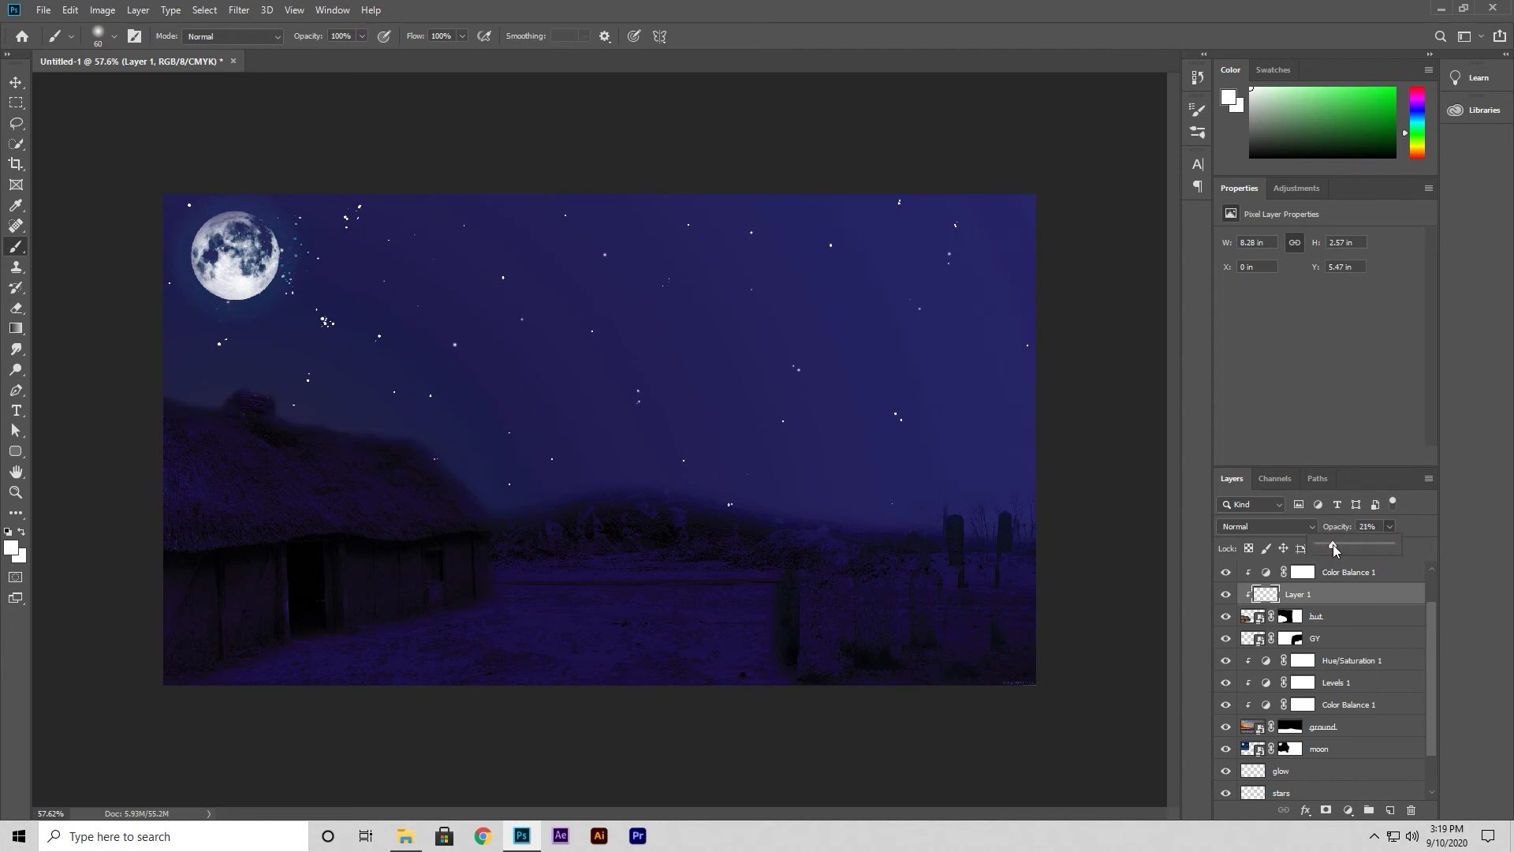
pyautogui.moveTo(1337, 544); pyautogui.dragTo(1342, 547)
pyautogui.click(1390, 527)
# Create a new layer above the GY layer and paint a black (000000) shadow on the ground along the hut's base.
pyautogui.click(12, 548)
pyautogui.moveTo(213, 543); pyautogui.dragTo(164, 552)
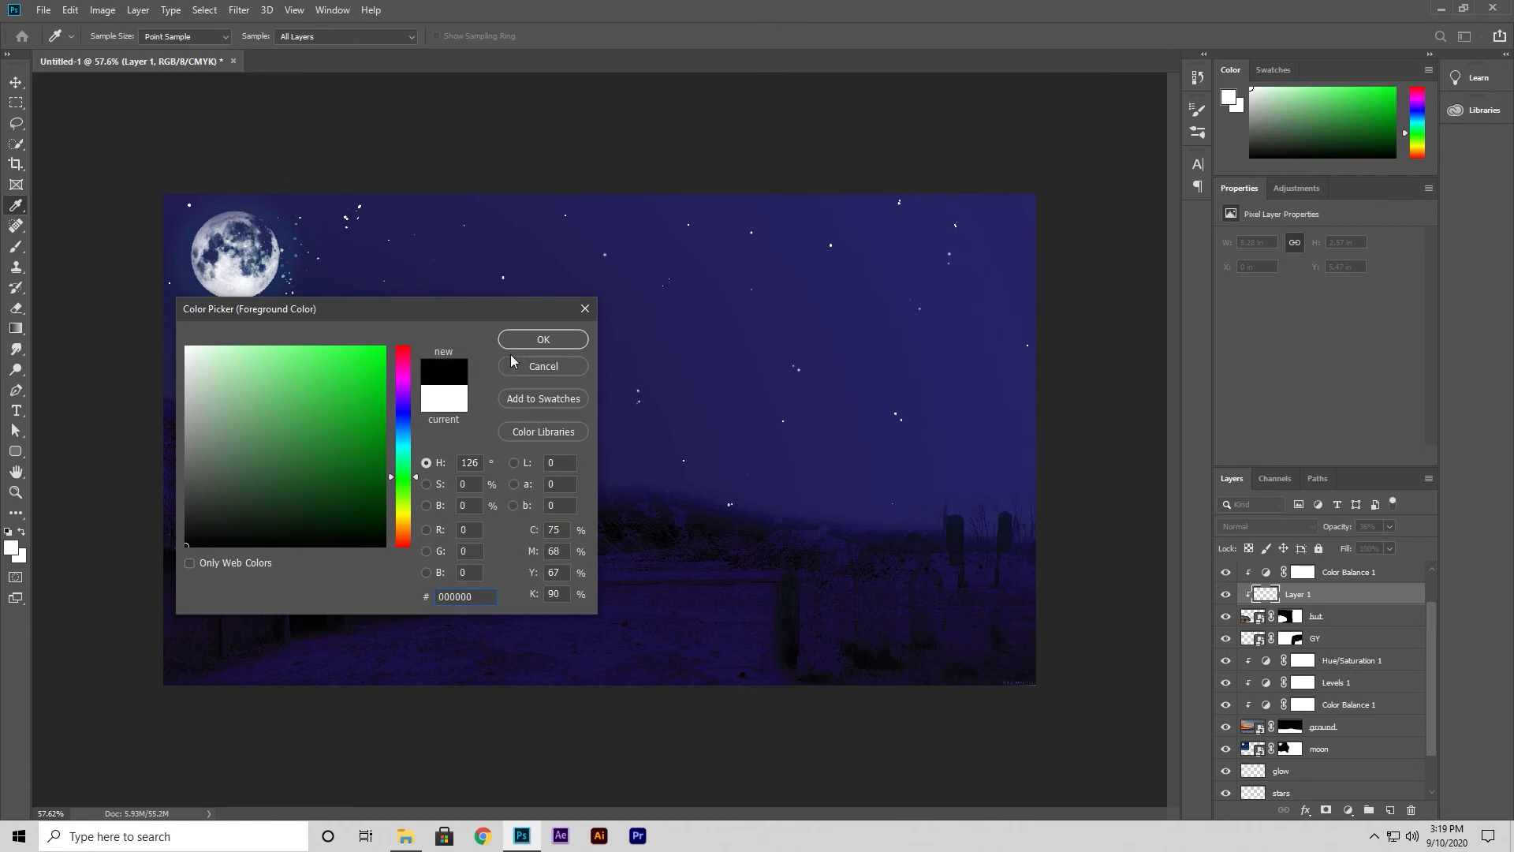
pyautogui.click(538, 341)
pyautogui.press('b')
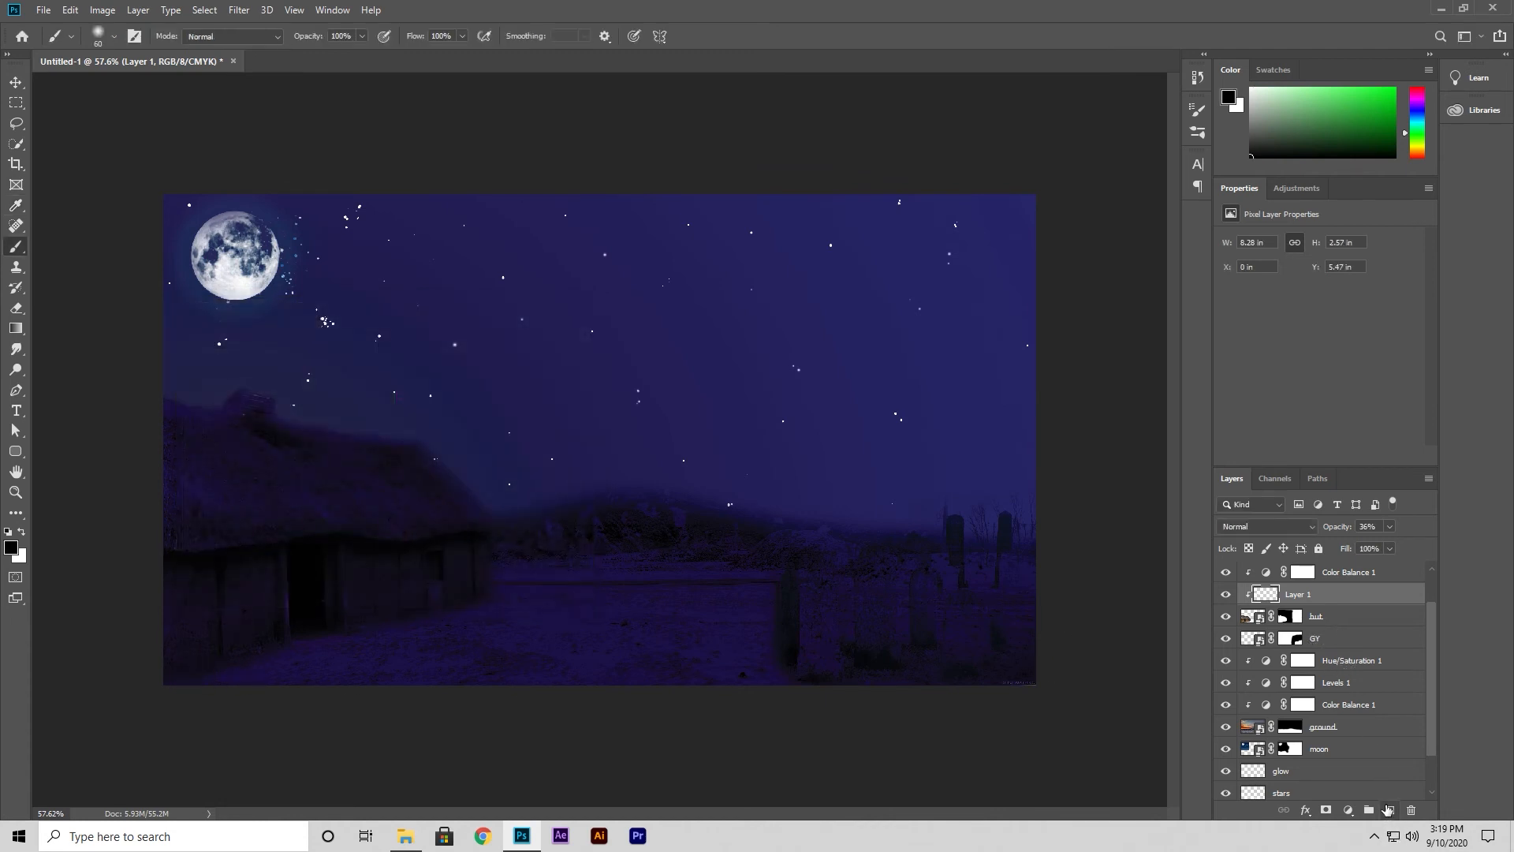
pyautogui.click(1340, 638)
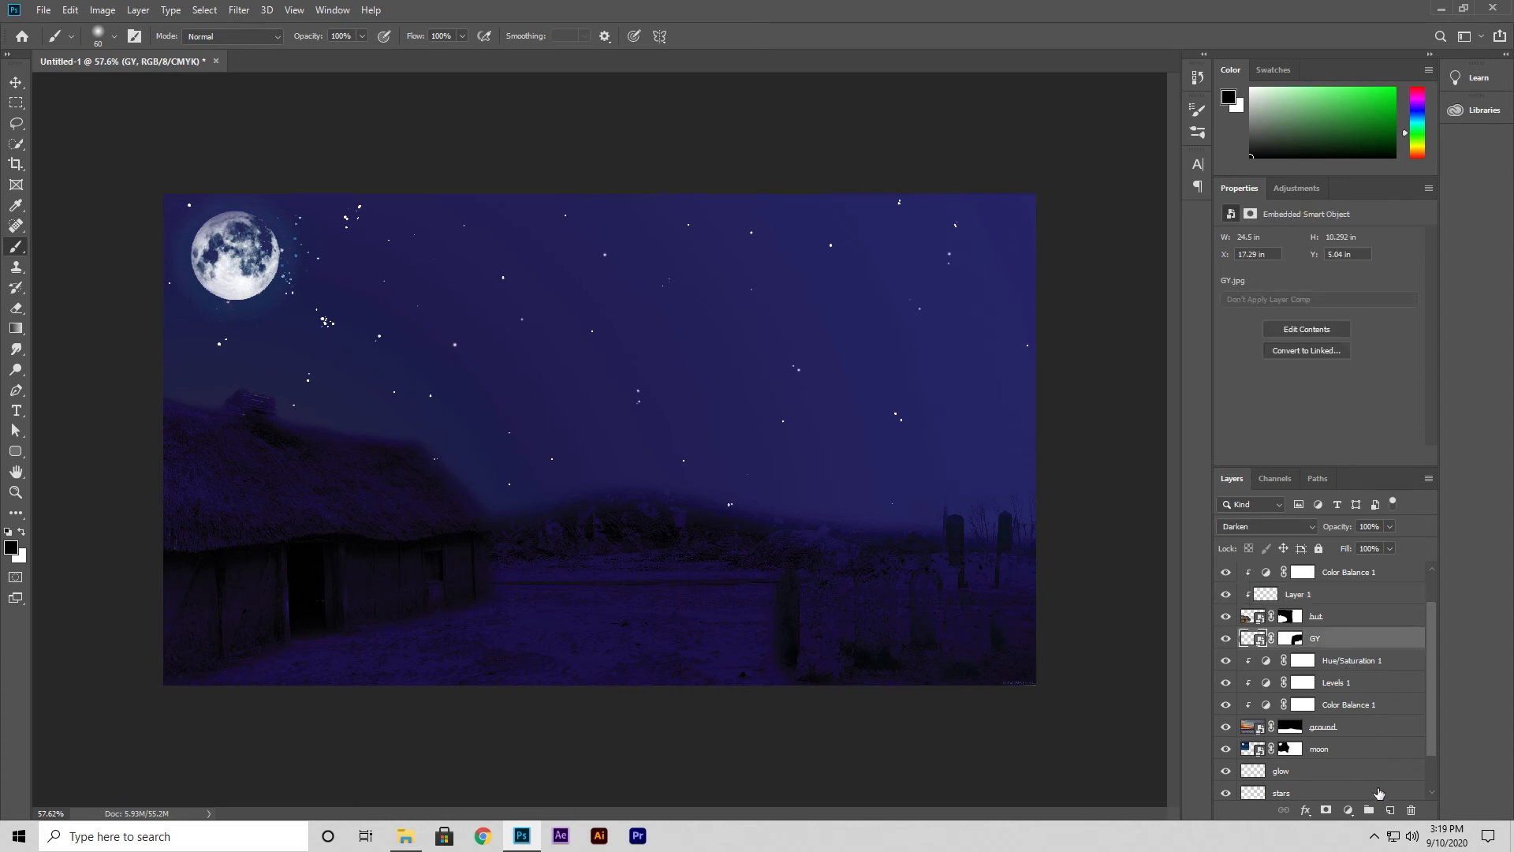
pyautogui.click(1389, 810)
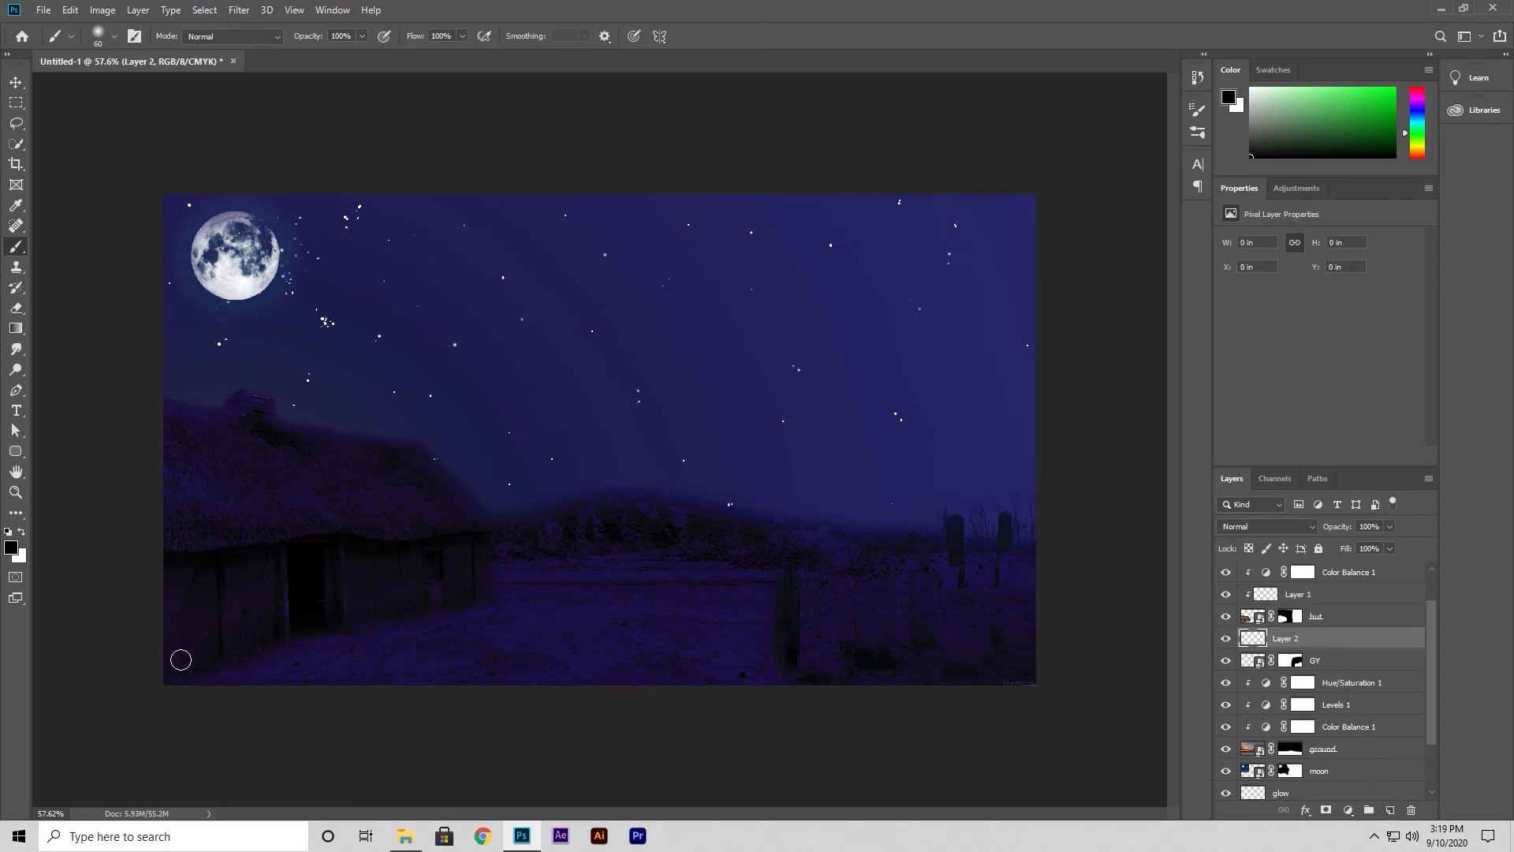
pyautogui.moveTo(304, 653)
pyautogui.mouseDown()
pyautogui.moveTo(497, 613)
pyautogui.moveTo(199, 692)
pyautogui.moveTo(385, 671)
pyautogui.moveTo(501, 625)
pyautogui.moveTo(505, 657)
pyautogui.moveTo(307, 700)
pyautogui.moveTo(373, 670)
pyautogui.moveTo(351, 686)
pyautogui.moveTo(490, 642)
pyautogui.mouseUp()
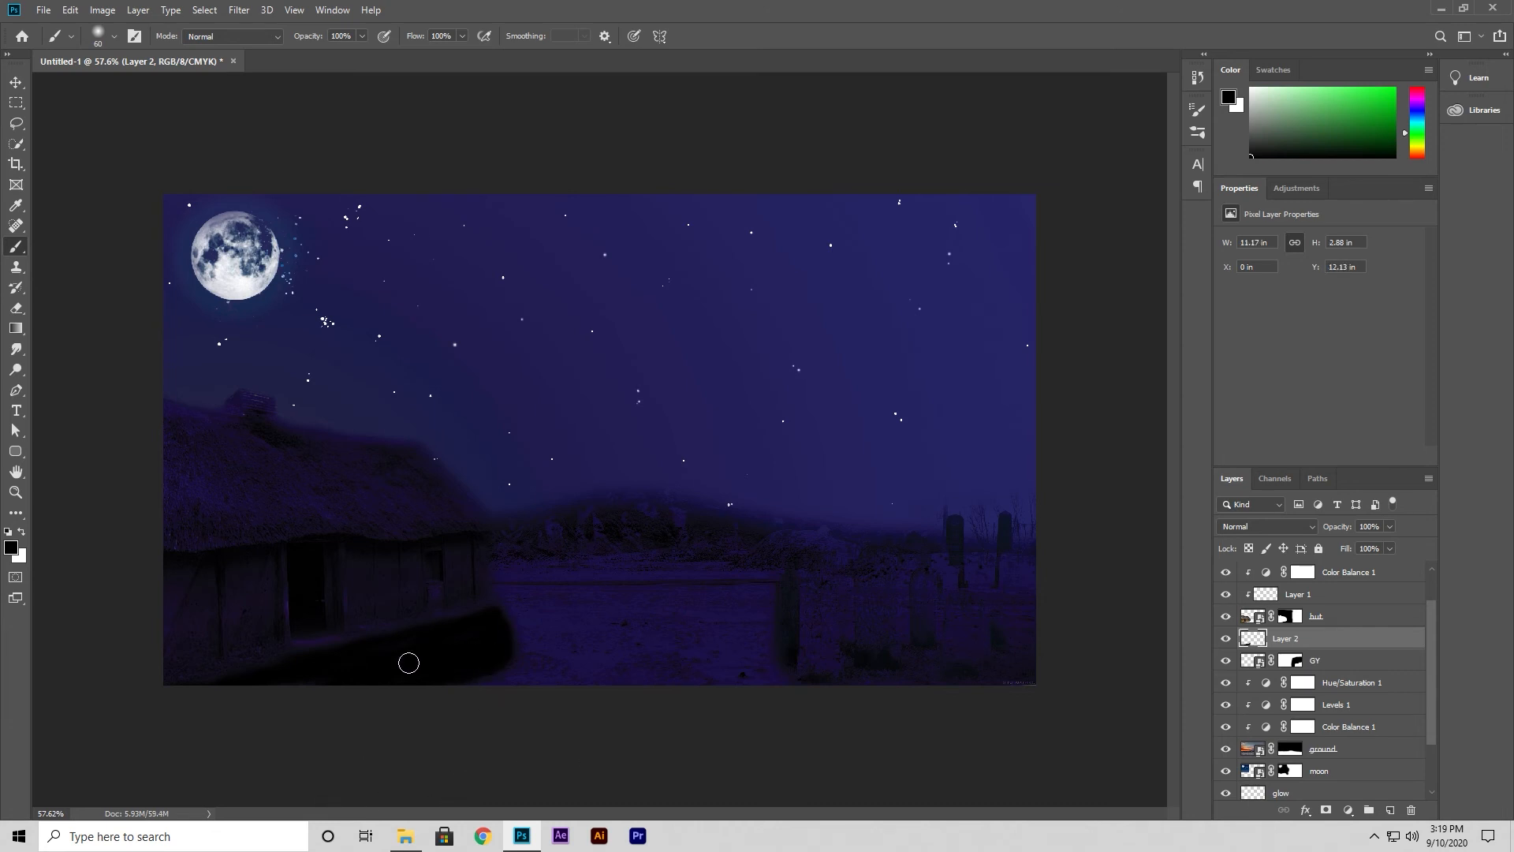
# Lower the shadow layer's opacity to 36% and compare the scene with that layer hidden and shown.
pyautogui.click(1390, 526)
pyautogui.moveTo(1393, 550); pyautogui.dragTo(1340, 552)
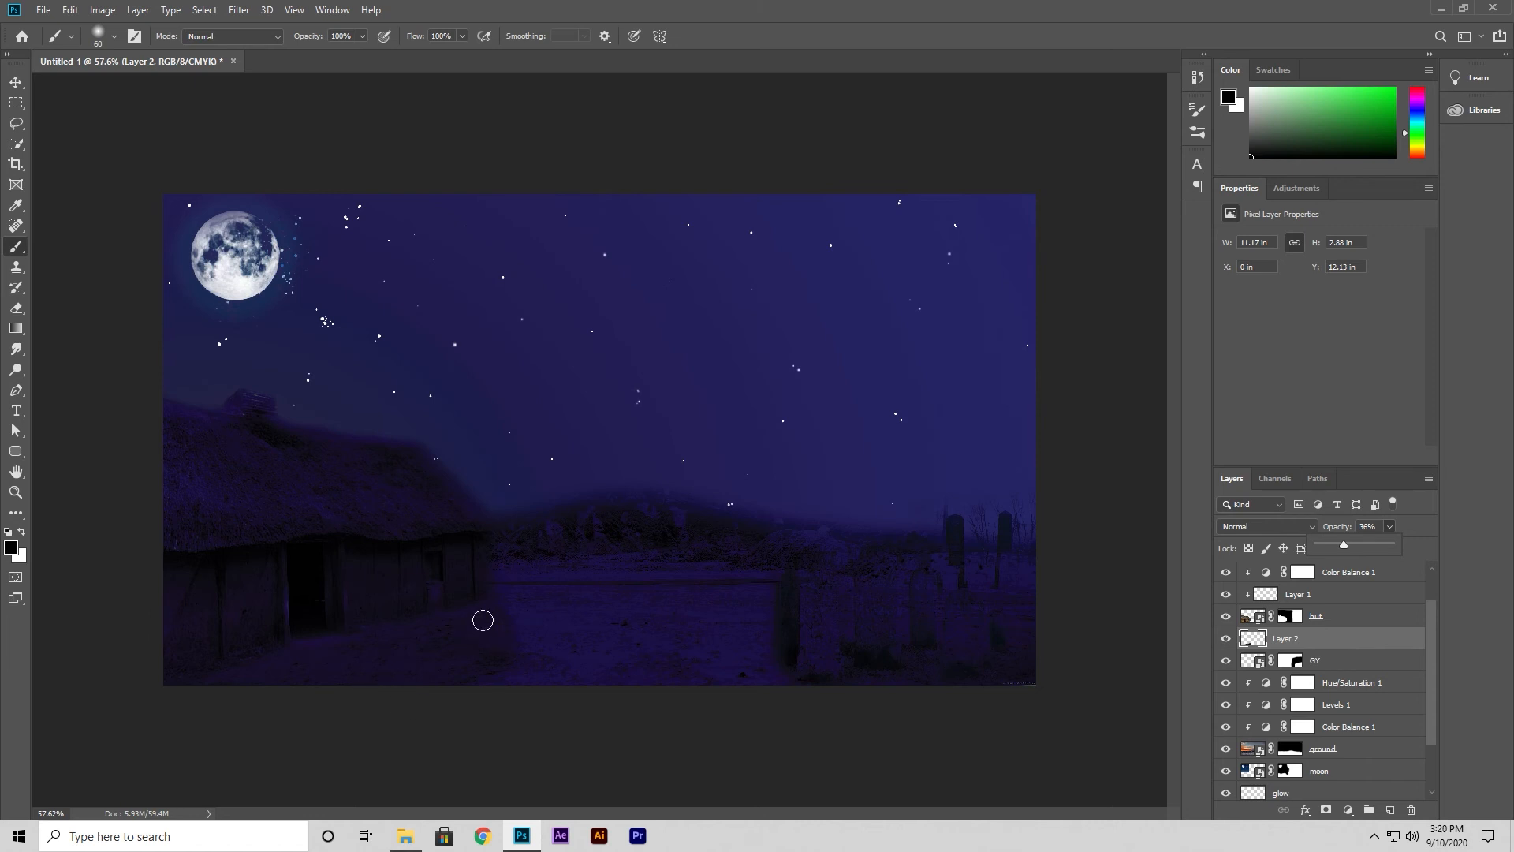
pyautogui.click(1391, 528)
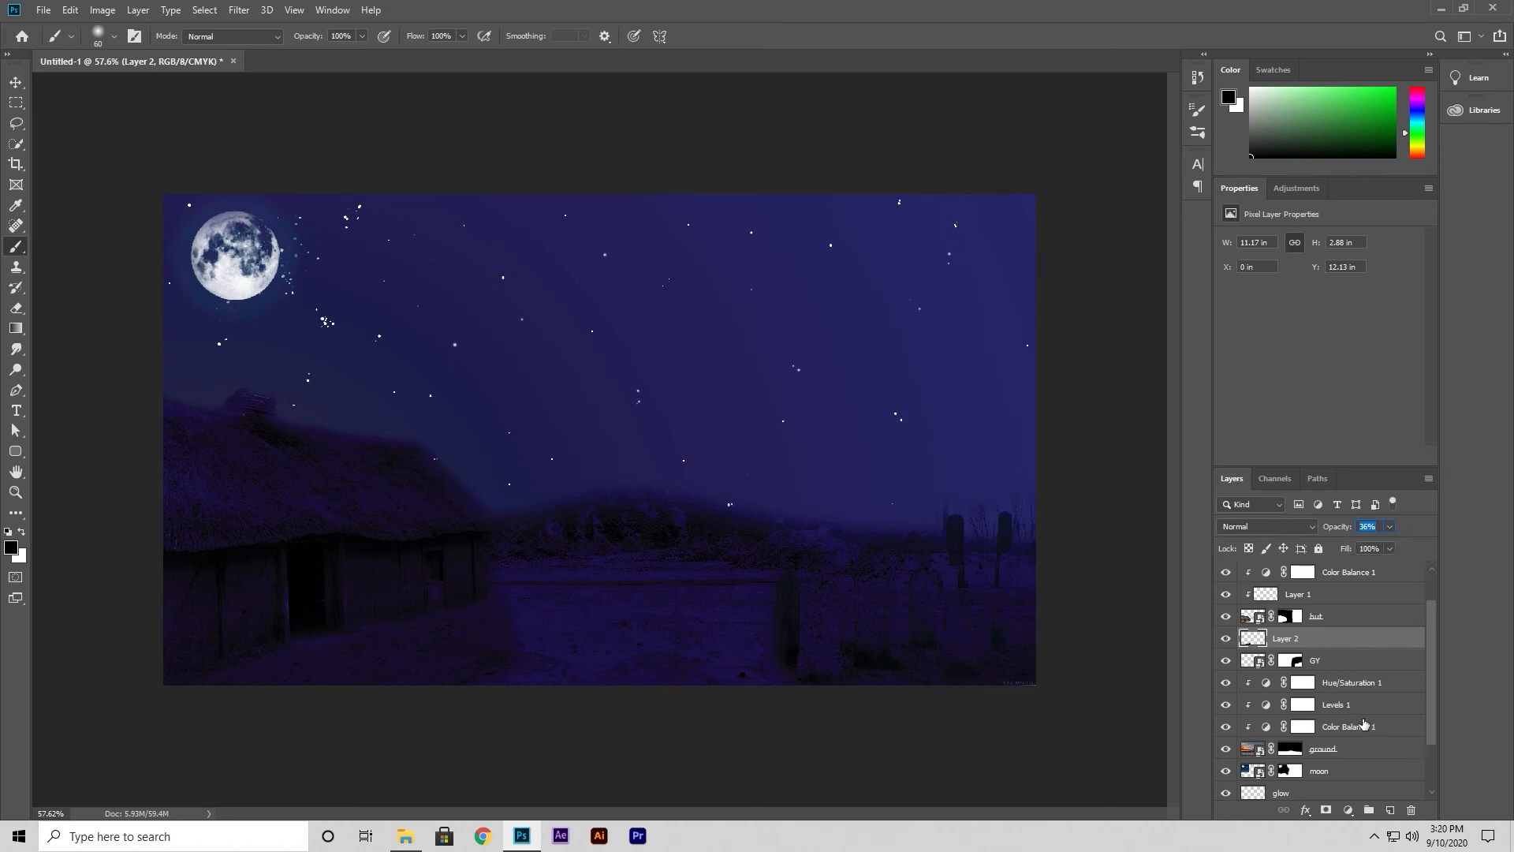
pyautogui.scroll(-1, 1364, 724)
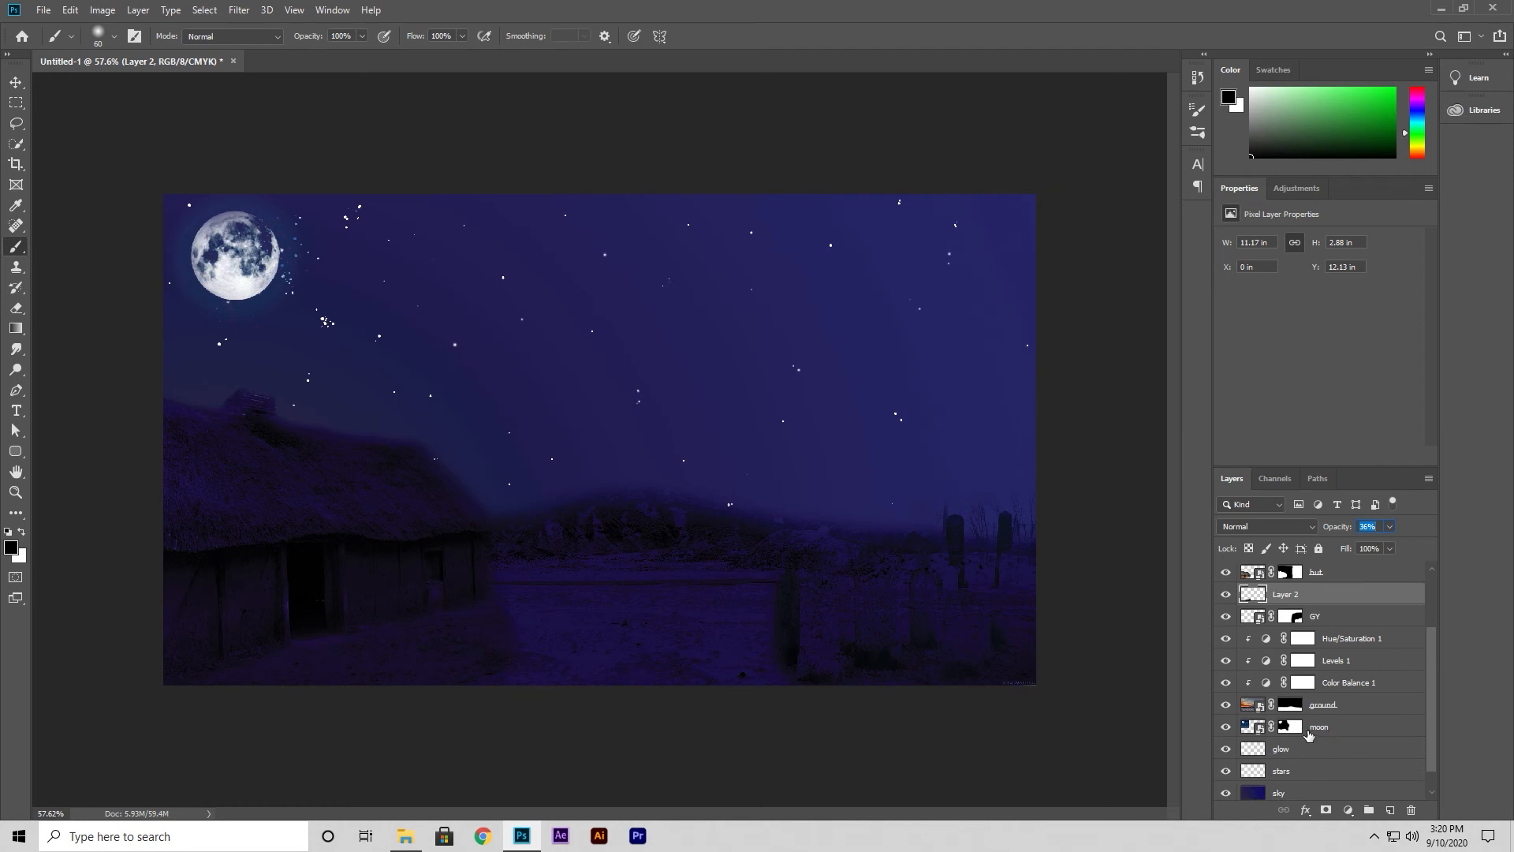
pyautogui.scroll(1, 1310, 691)
pyautogui.click(1225, 638)
pyautogui.click(1225, 638)
pyautogui.scroll(1, 1322, 671)
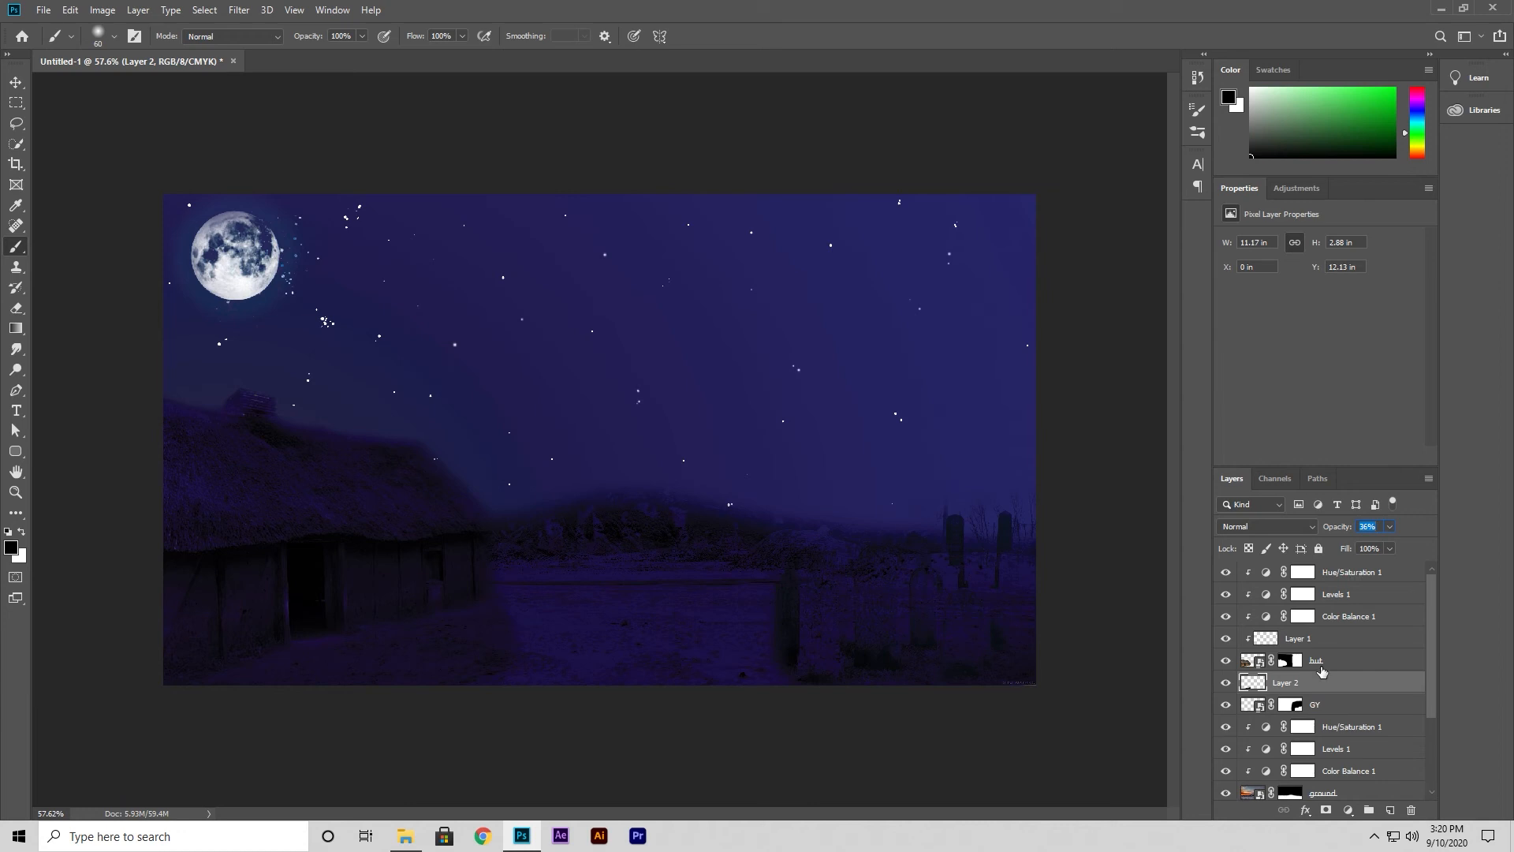
pyautogui.scroll(-2, 1321, 671)
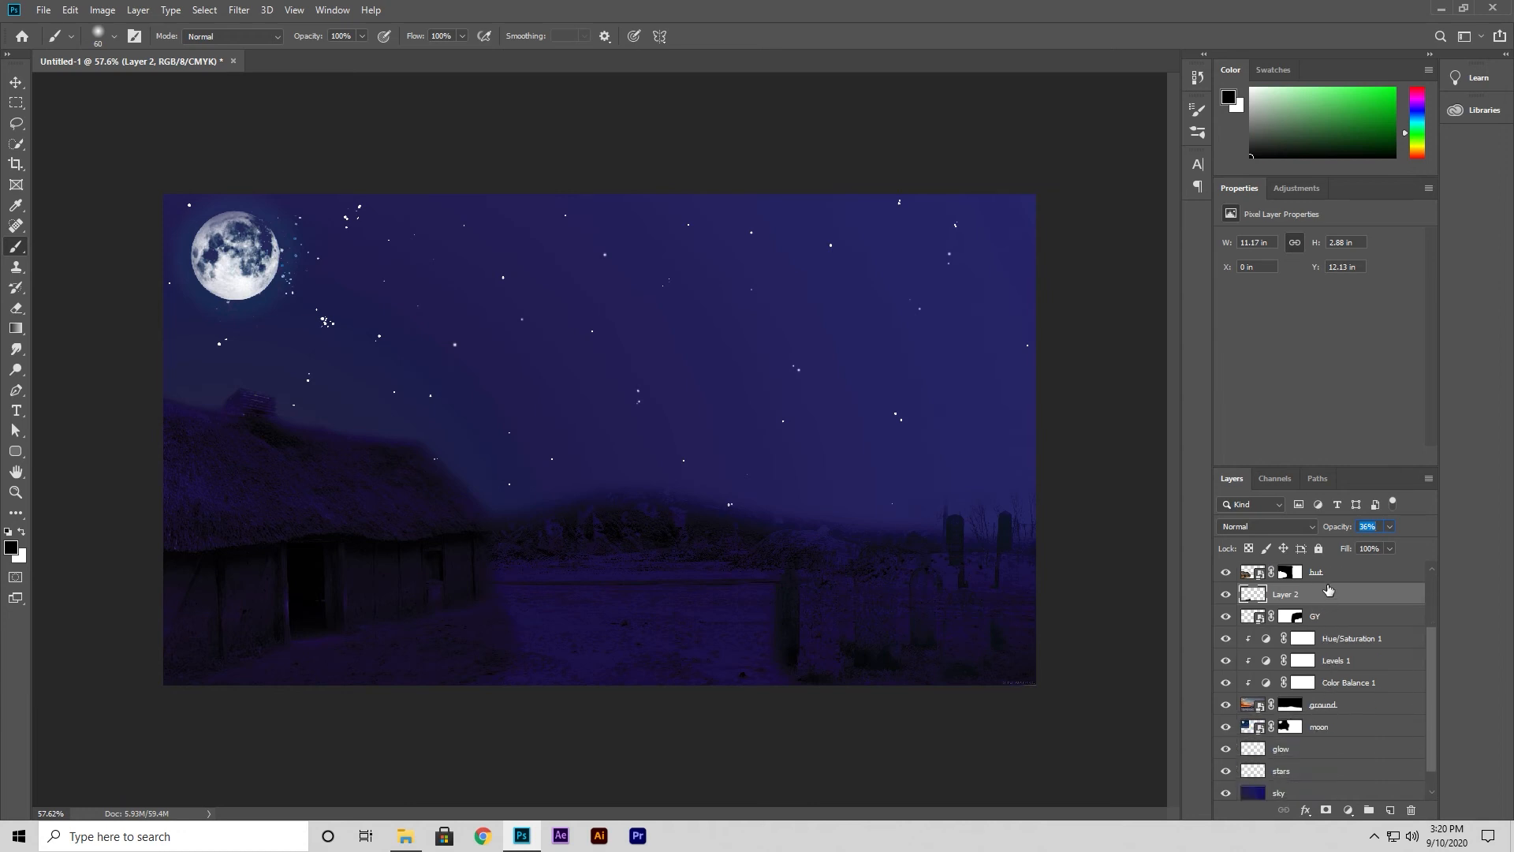
# Change the GY graveyard layer's blend mode to Normal.
pyautogui.click(1321, 618)
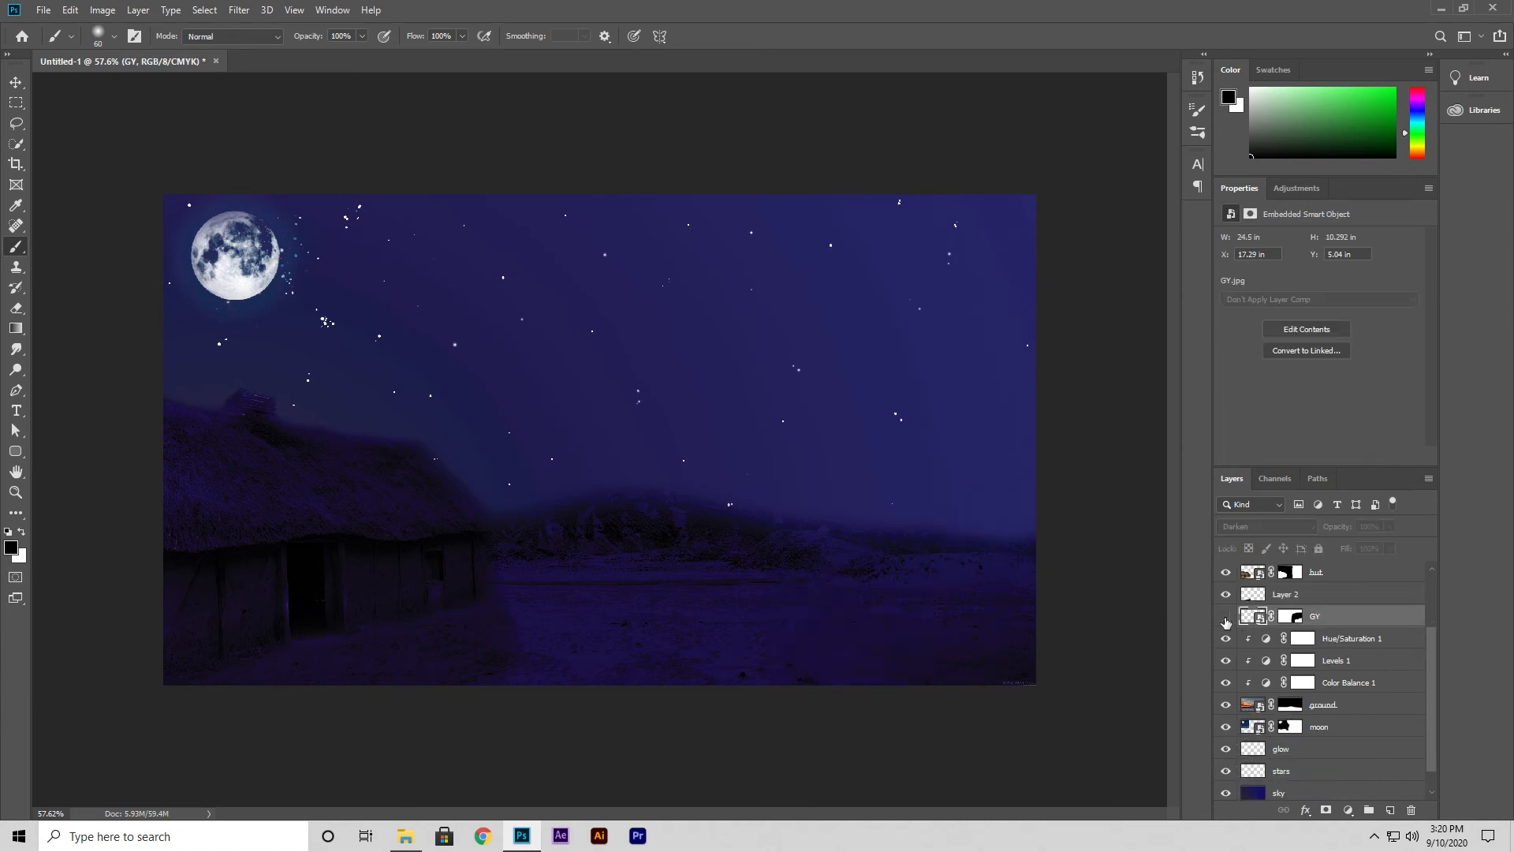
pyautogui.click(1297, 528)
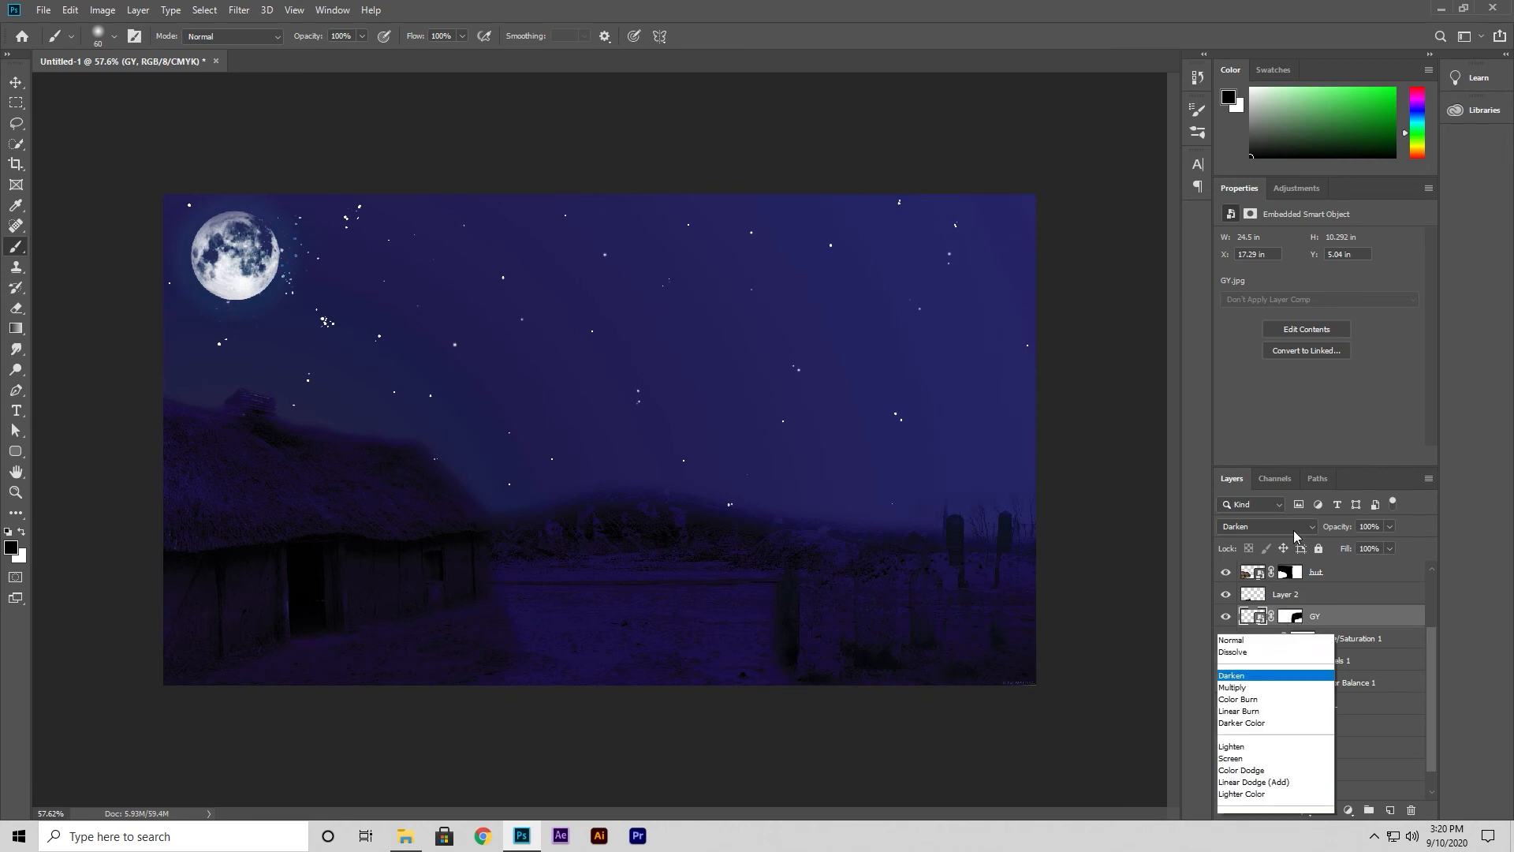
pyautogui.click(1253, 441)
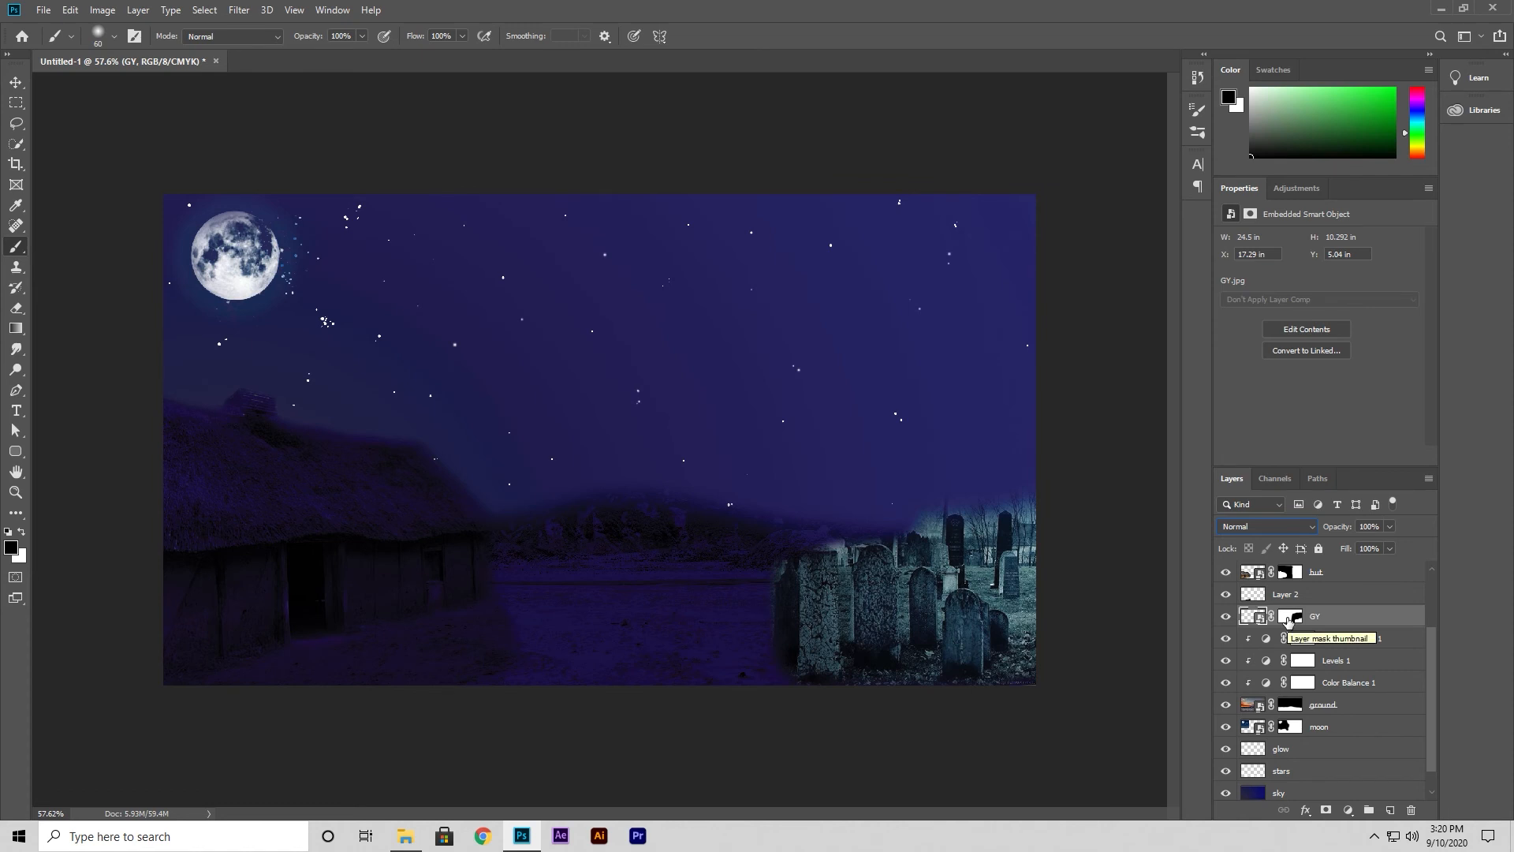
# Try 40% opacity and preview other blend modes on the GY layer, and restore its opacity to 100%.
pyautogui.moveTo(1343, 533); pyautogui.dragTo(1301, 537)
pyautogui.click(1299, 528)
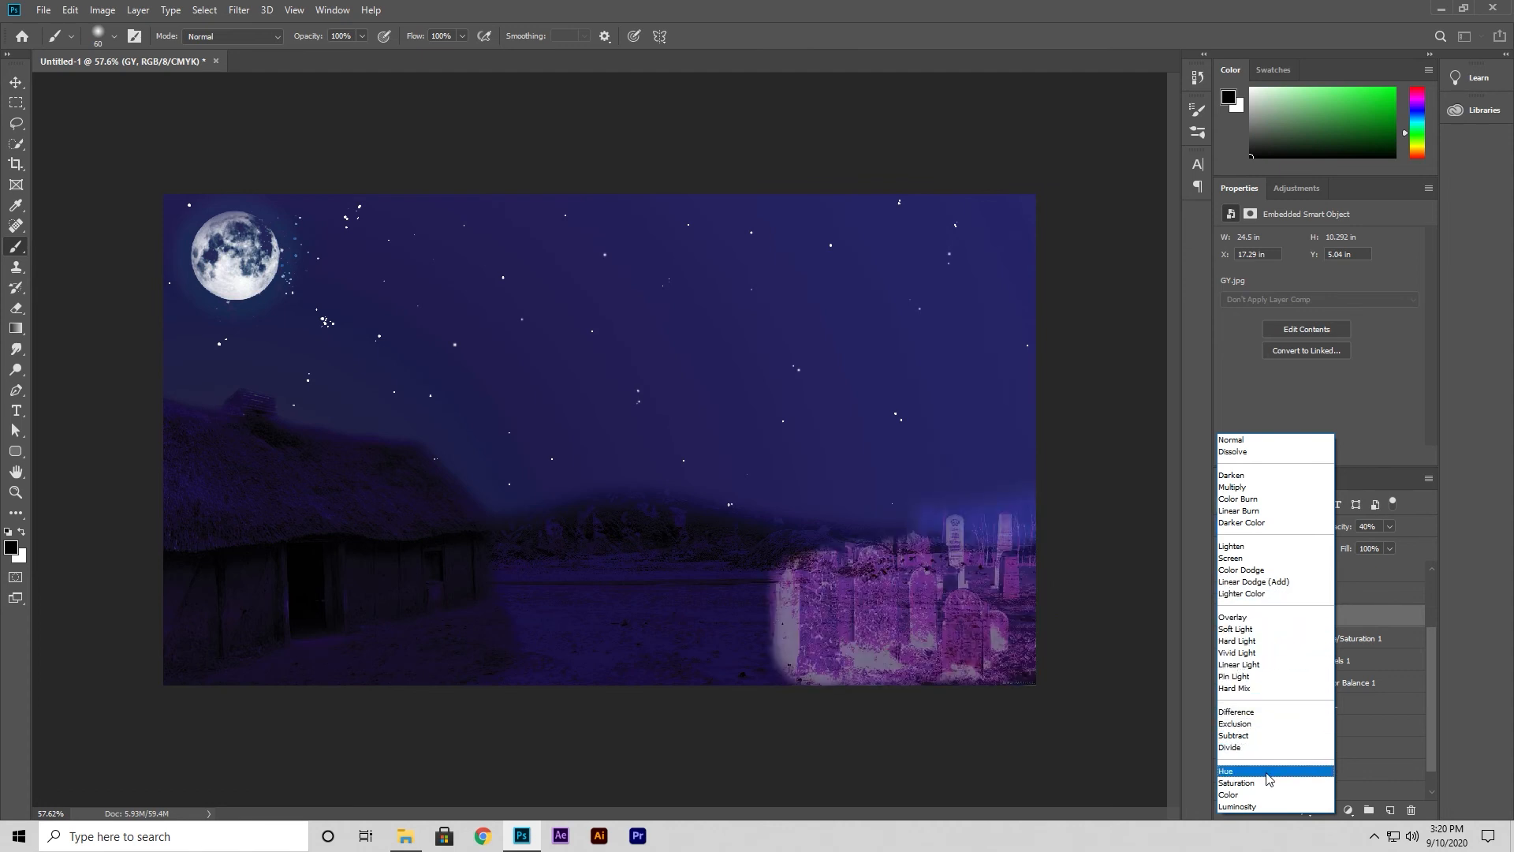
pyautogui.press('Escape')
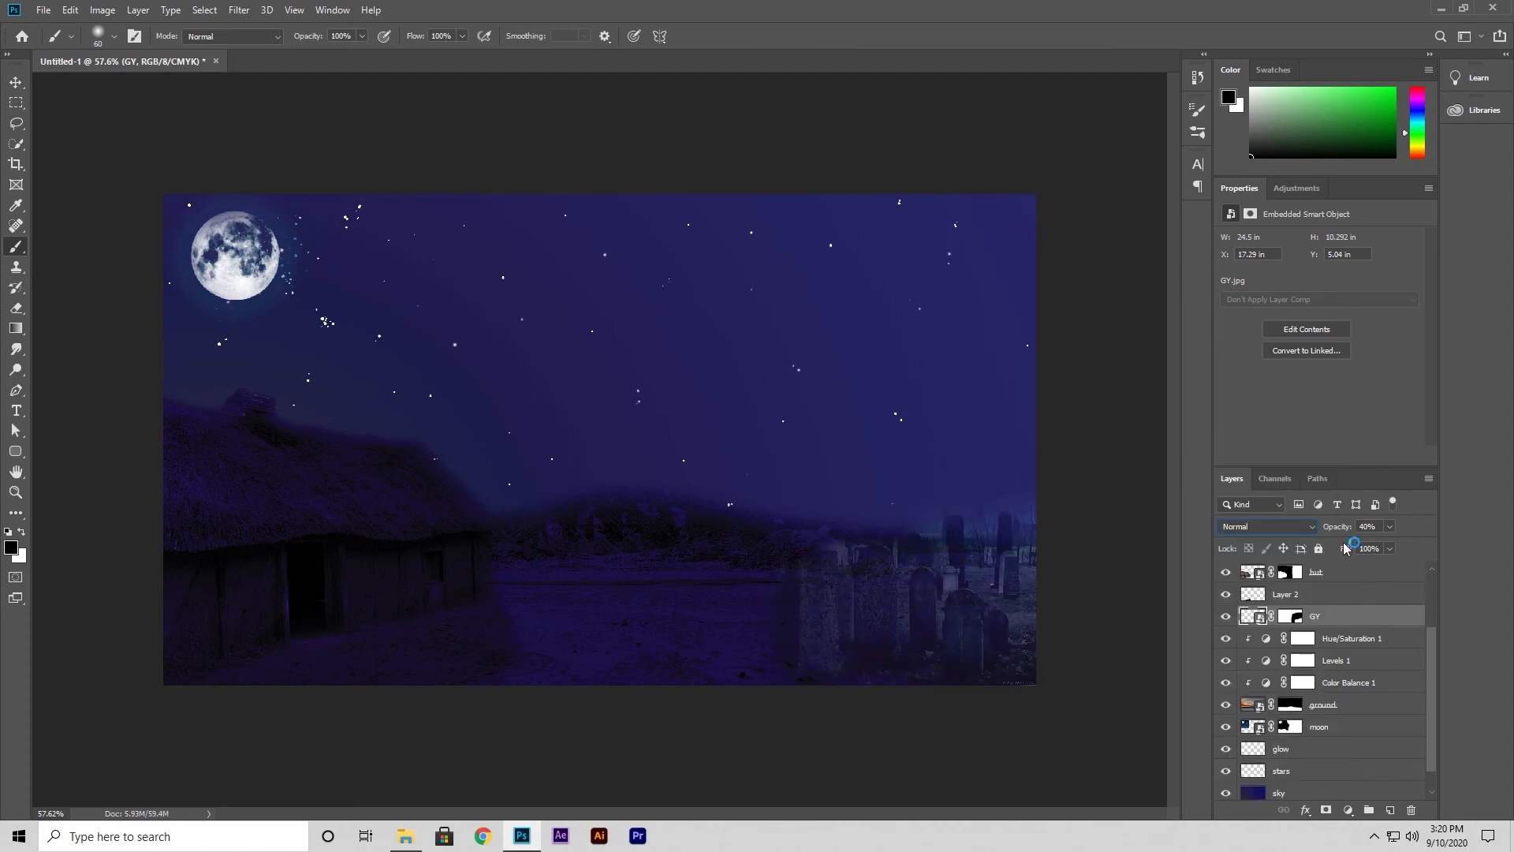
pyautogui.write('100')
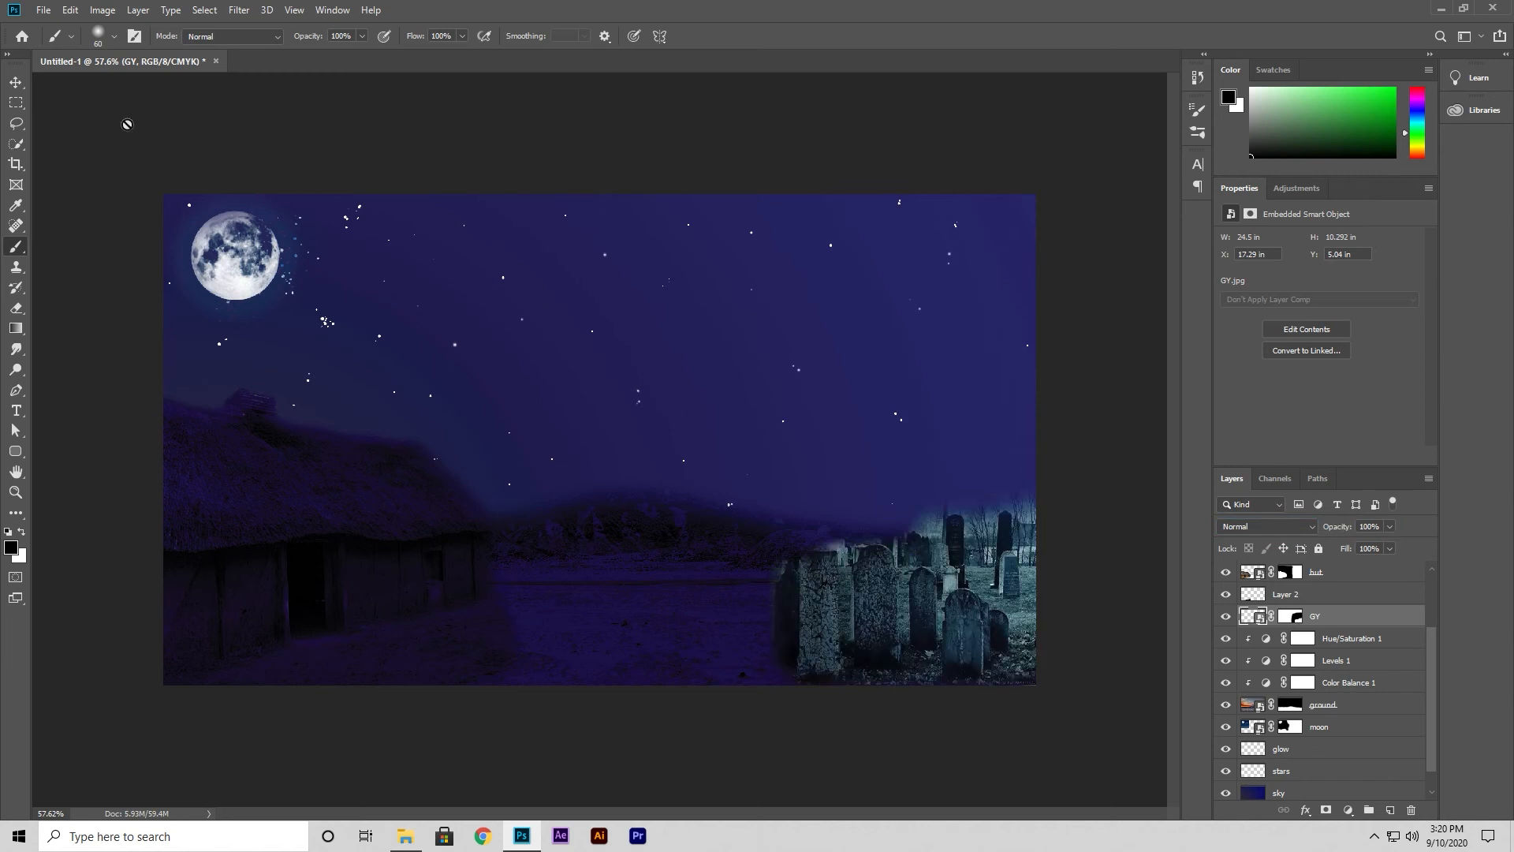
# Move the graveyard up and left beside the hut, to about X 3.54 in and Y 3.27 in.
pyautogui.write('v')
pyautogui.moveTo(940, 611); pyautogui.dragTo(680, 495)
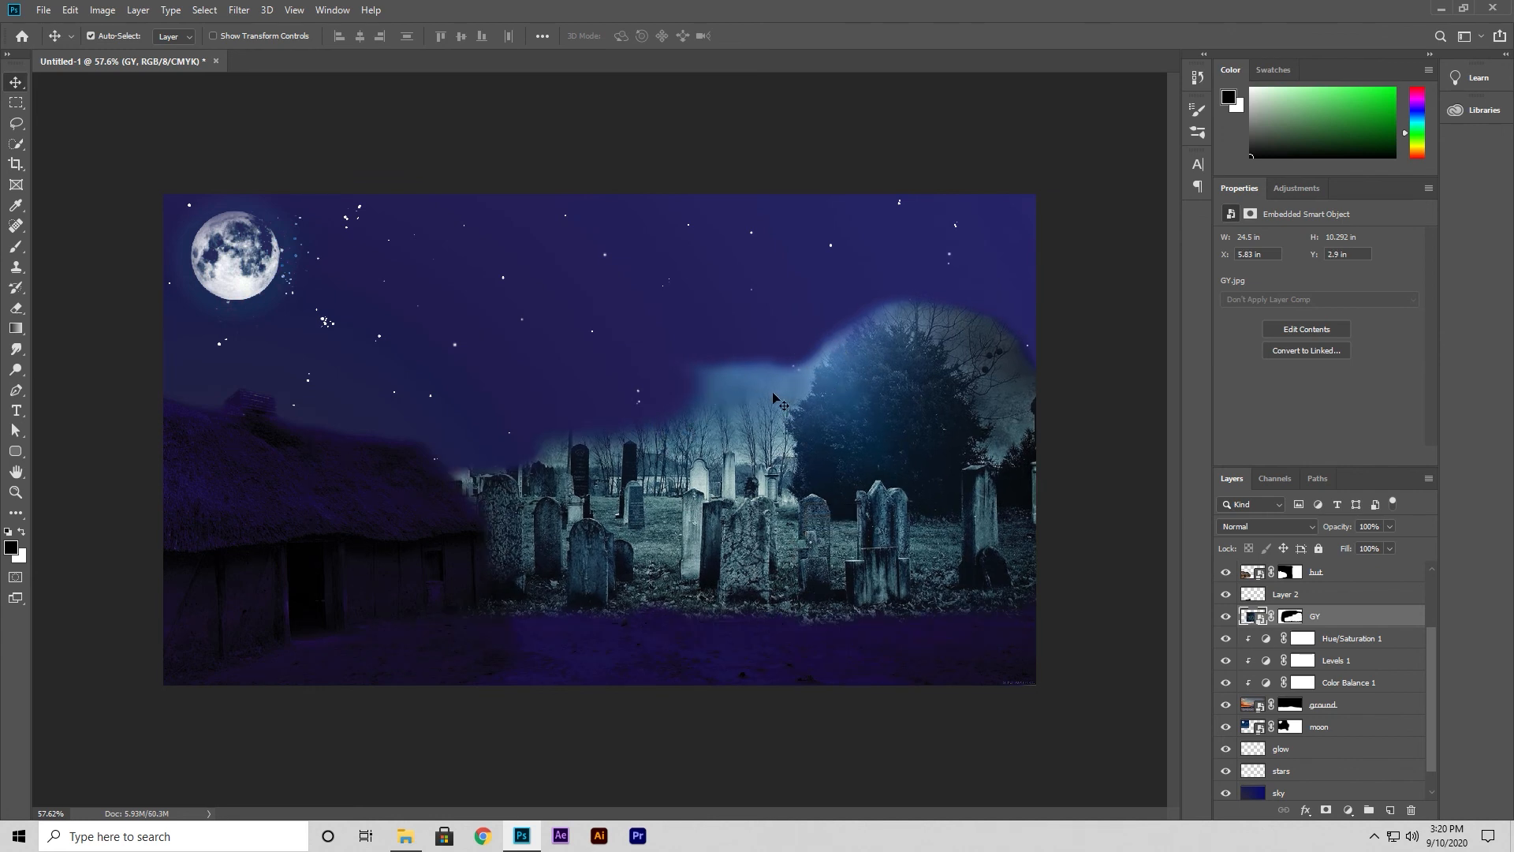
pyautogui.scroll(1, 796, 399)
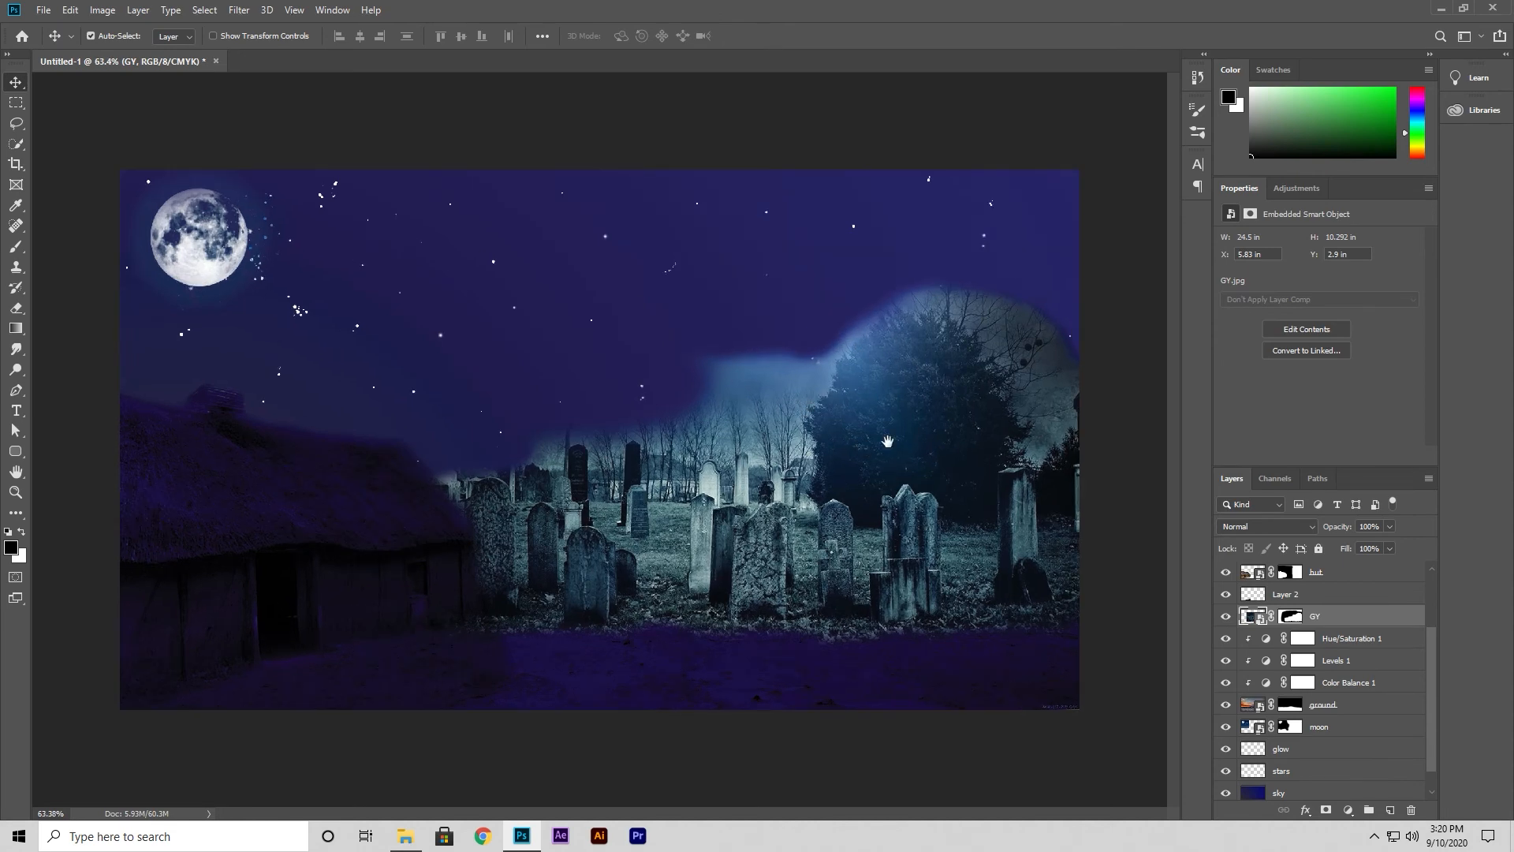
pyautogui.scroll(3, 835, 448)
pyautogui.moveTo(915, 440); pyautogui.dragTo(720, 471)
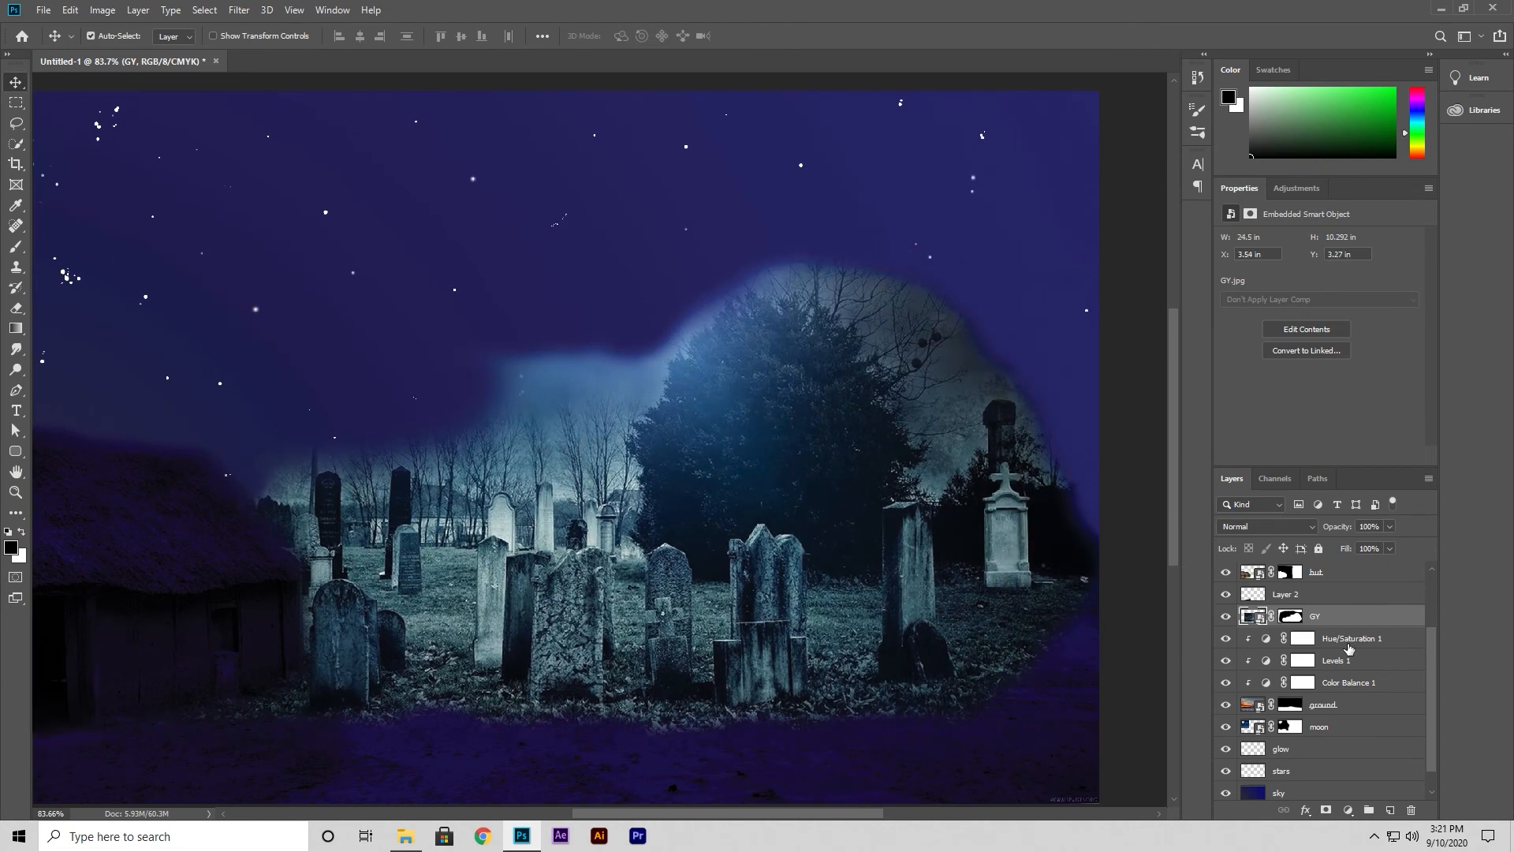
# Paint black on the GY layer mask with the 60 px brush to hide the graveyard photo's sky along its upper edge.
pyautogui.click(1286, 620)
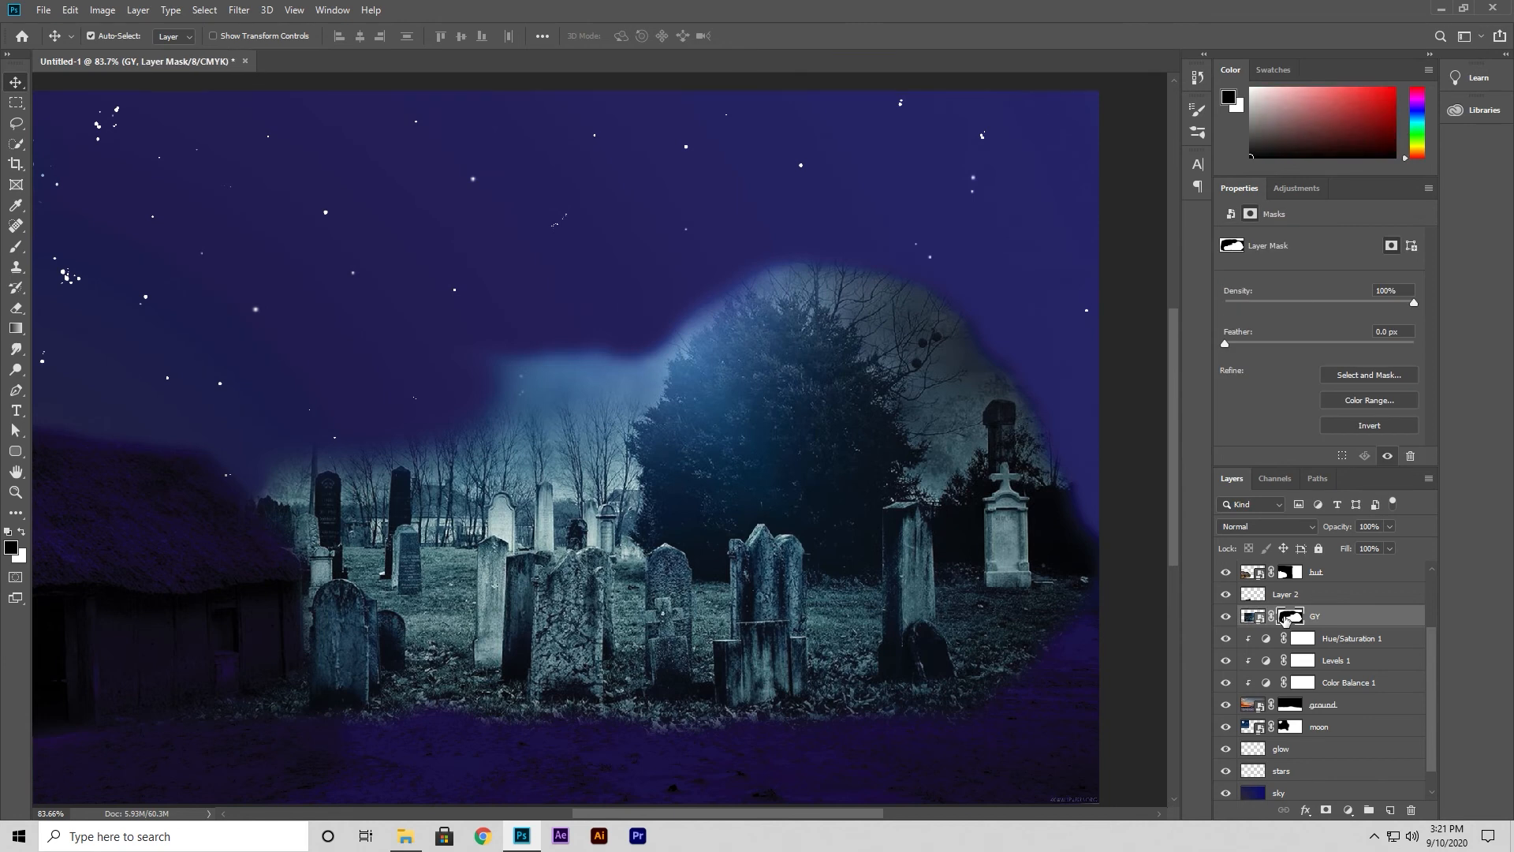
pyautogui.click(16, 246)
pyautogui.moveTo(516, 385)
pyautogui.mouseDown()
pyautogui.moveTo(543, 361)
pyautogui.moveTo(450, 373)
pyautogui.moveTo(529, 365)
pyautogui.moveTo(485, 388)
pyautogui.moveTo(523, 393)
pyautogui.moveTo(505, 402)
pyautogui.moveTo(579, 332)
pyautogui.moveTo(477, 410)
pyautogui.moveTo(623, 347)
pyautogui.moveTo(557, 395)
pyautogui.mouseUp()
pyautogui.moveTo(540, 400)
pyautogui.mouseDown()
pyautogui.moveTo(642, 383)
pyautogui.moveTo(628, 382)
pyautogui.moveTo(637, 348)
pyautogui.moveTo(630, 378)
pyautogui.moveTo(596, 400)
pyautogui.moveTo(533, 406)
pyautogui.moveTo(644, 397)
pyautogui.moveTo(674, 329)
pyautogui.moveTo(785, 259)
pyautogui.moveTo(747, 272)
pyautogui.moveTo(798, 260)
pyautogui.moveTo(940, 284)
pyautogui.moveTo(833, 270)
pyautogui.moveTo(1024, 345)
pyautogui.moveTo(944, 310)
pyautogui.moveTo(983, 352)
pyautogui.moveTo(974, 361)
pyautogui.moveTo(959, 335)
pyautogui.moveTo(978, 348)
pyautogui.moveTo(967, 367)
pyautogui.moveTo(1006, 360)
pyautogui.moveTo(1066, 430)
pyautogui.mouseUp()
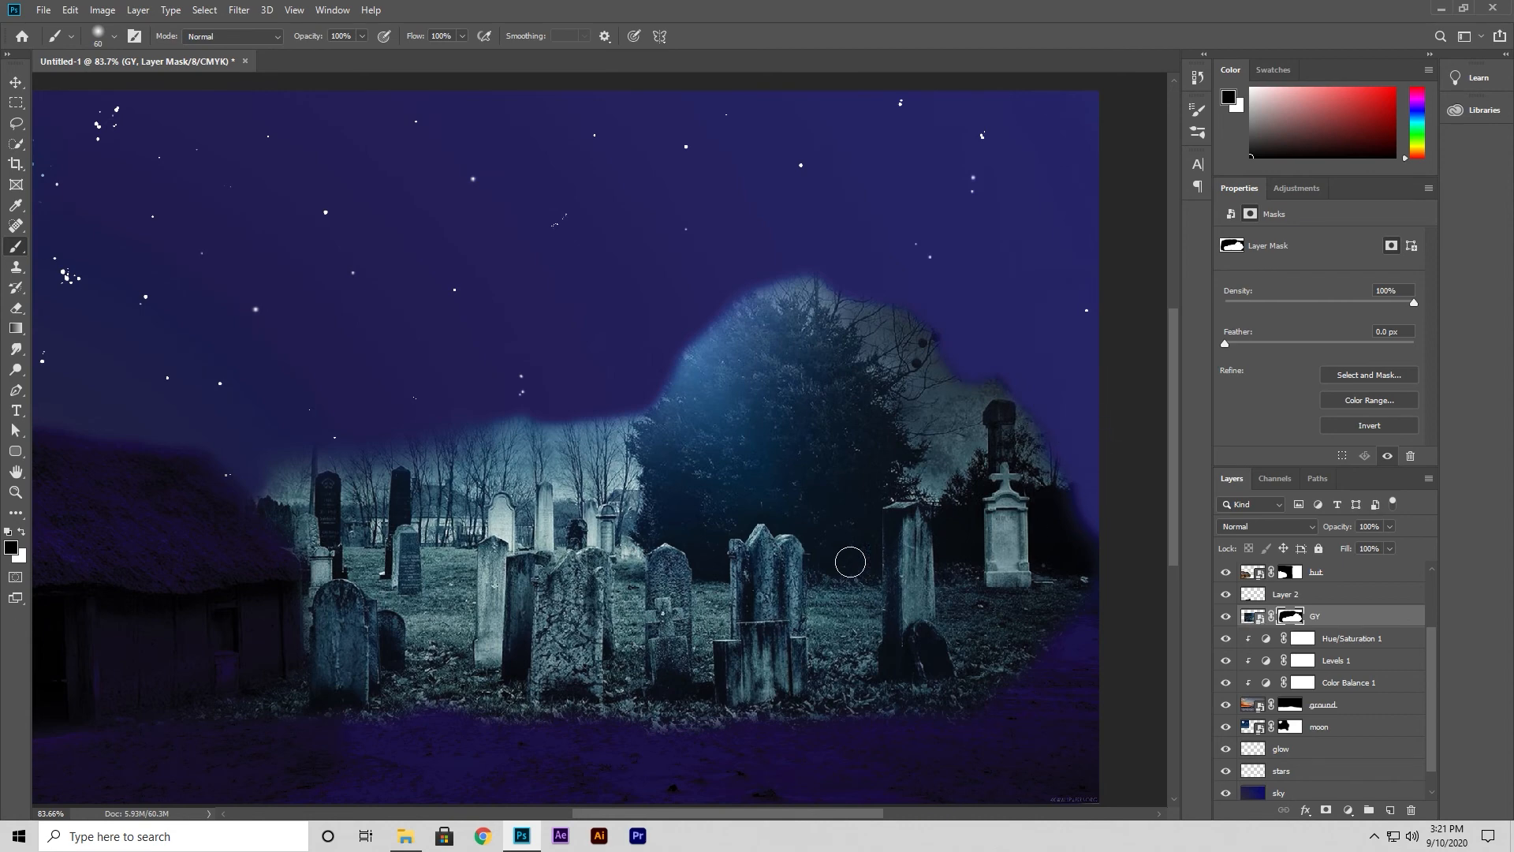
# Shift the graveyard slightly right and down, and preview other blend modes while keeping Normal.
pyautogui.click(16, 82)
pyautogui.moveTo(866, 685); pyautogui.dragTo(980, 716)
pyautogui.click(1254, 527)
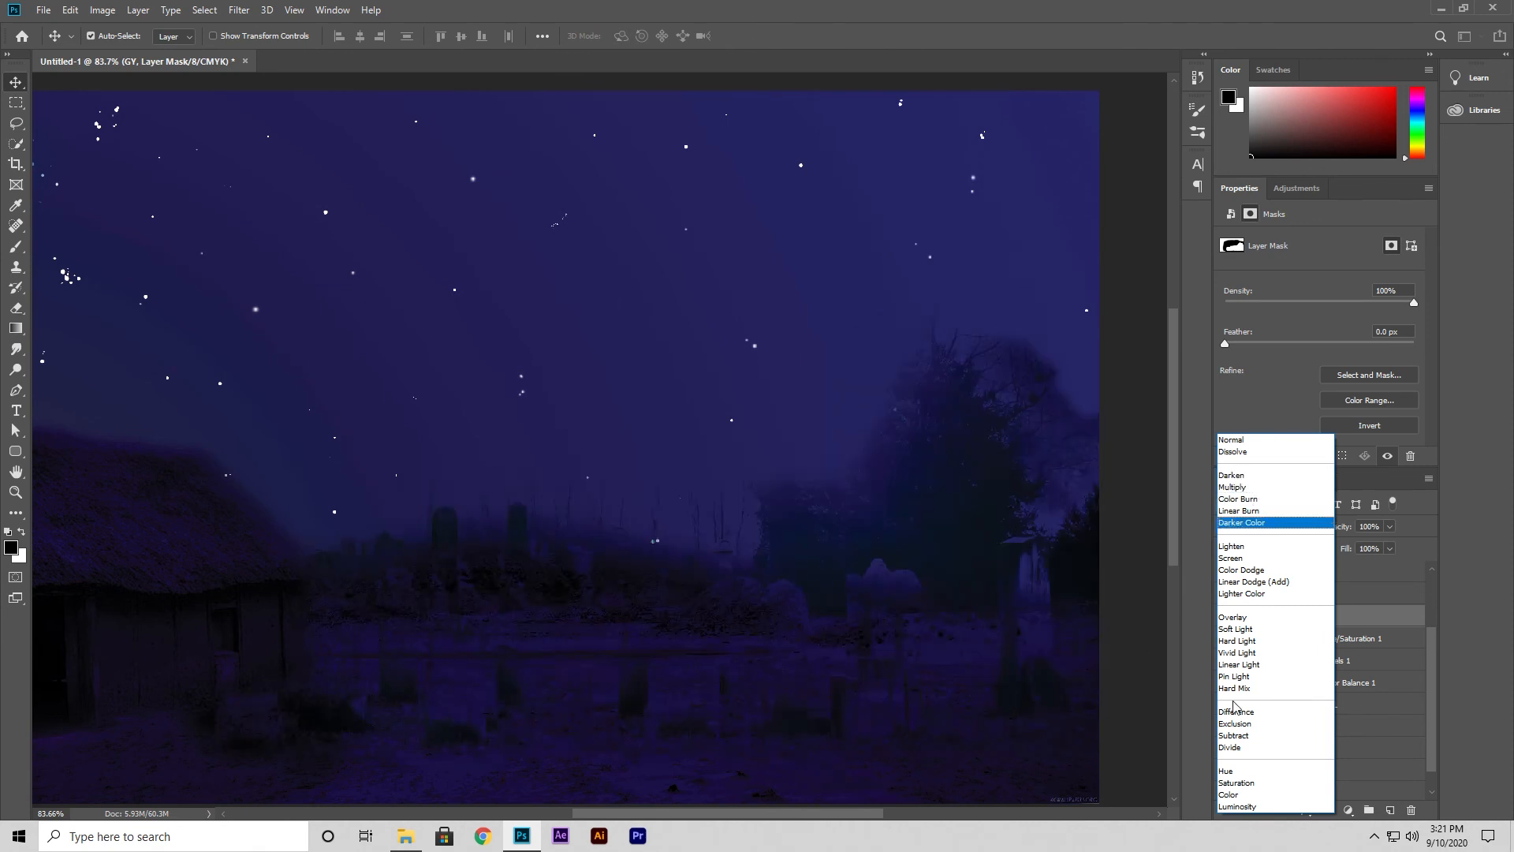
pyautogui.click(1508, 629)
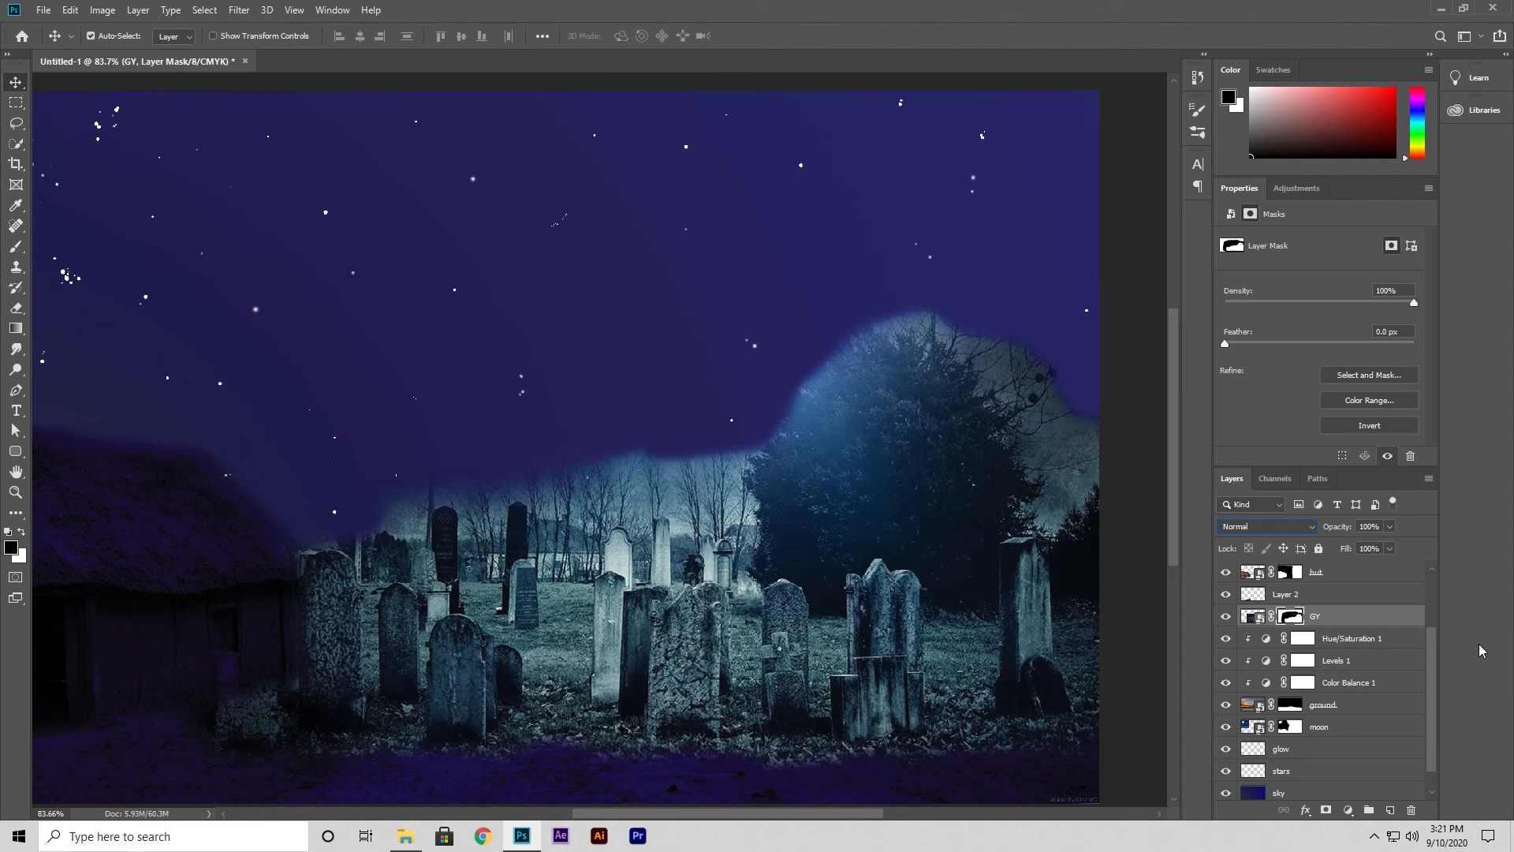
# In the GY layer's Blend If options, split the Underlying Layer white slider to 18 / 255.
pyautogui.doubleClick(1394, 621)
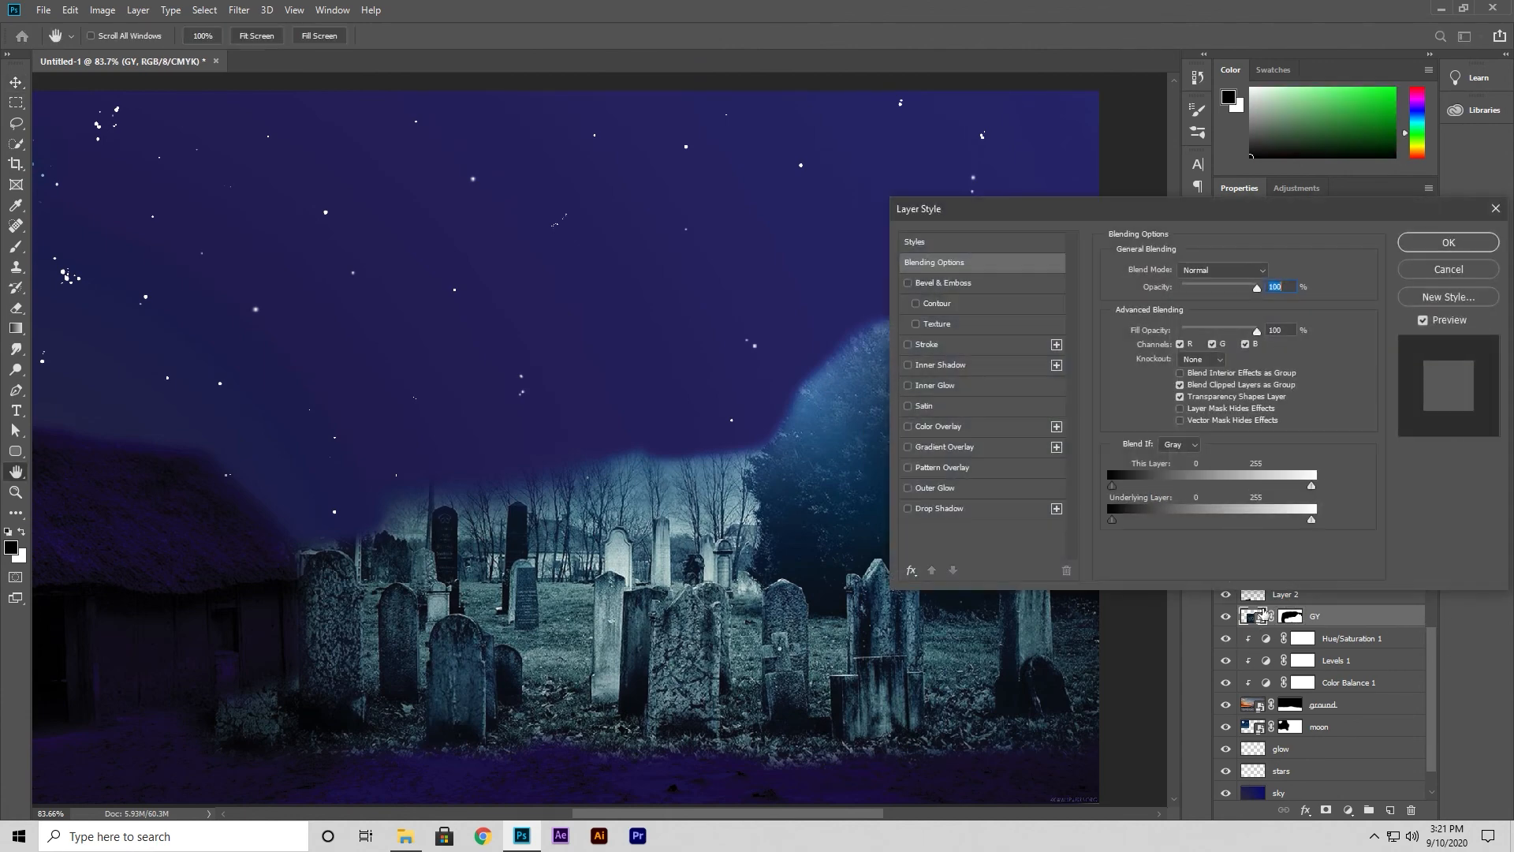
pyautogui.moveTo(1312, 520); pyautogui.dragTo(1232, 522)
pyautogui.moveTo(1112, 521)
pyautogui.mouseDown()
pyautogui.moveTo(1167, 521)
pyautogui.moveTo(1110, 522)
pyautogui.mouseUp()
pyautogui.moveTo(1313, 490); pyautogui.dragTo(1358, 486)
pyautogui.moveTo(1231, 524); pyautogui.dragTo(1140, 527)
pyautogui.press('alt')
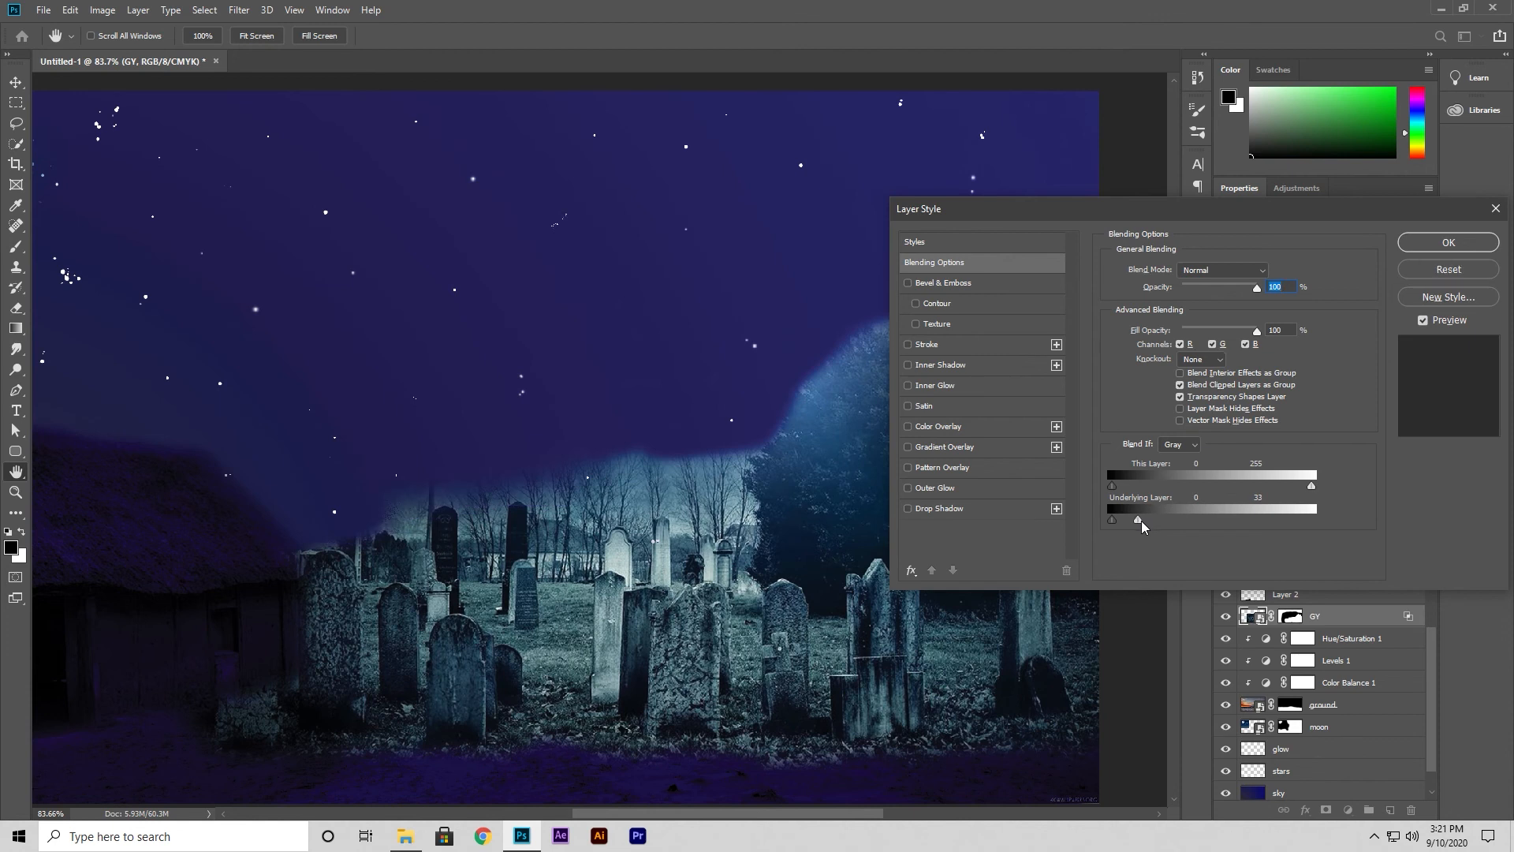
pyautogui.moveTo(1143, 526); pyautogui.dragTo(1313, 527)
pyautogui.moveTo(1136, 527); pyautogui.dragTo(1126, 525)
# Split the This Layer white slider to 31 / 92 and return the Underlying Layer black slider to 0.
pyautogui.moveTo(1311, 485); pyautogui.dragTo(1152, 496)
pyautogui.press('alt')
pyautogui.moveTo(1156, 489)
pyautogui.mouseDown()
pyautogui.moveTo(1357, 497)
pyautogui.moveTo(1139, 489)
pyautogui.mouseUp()
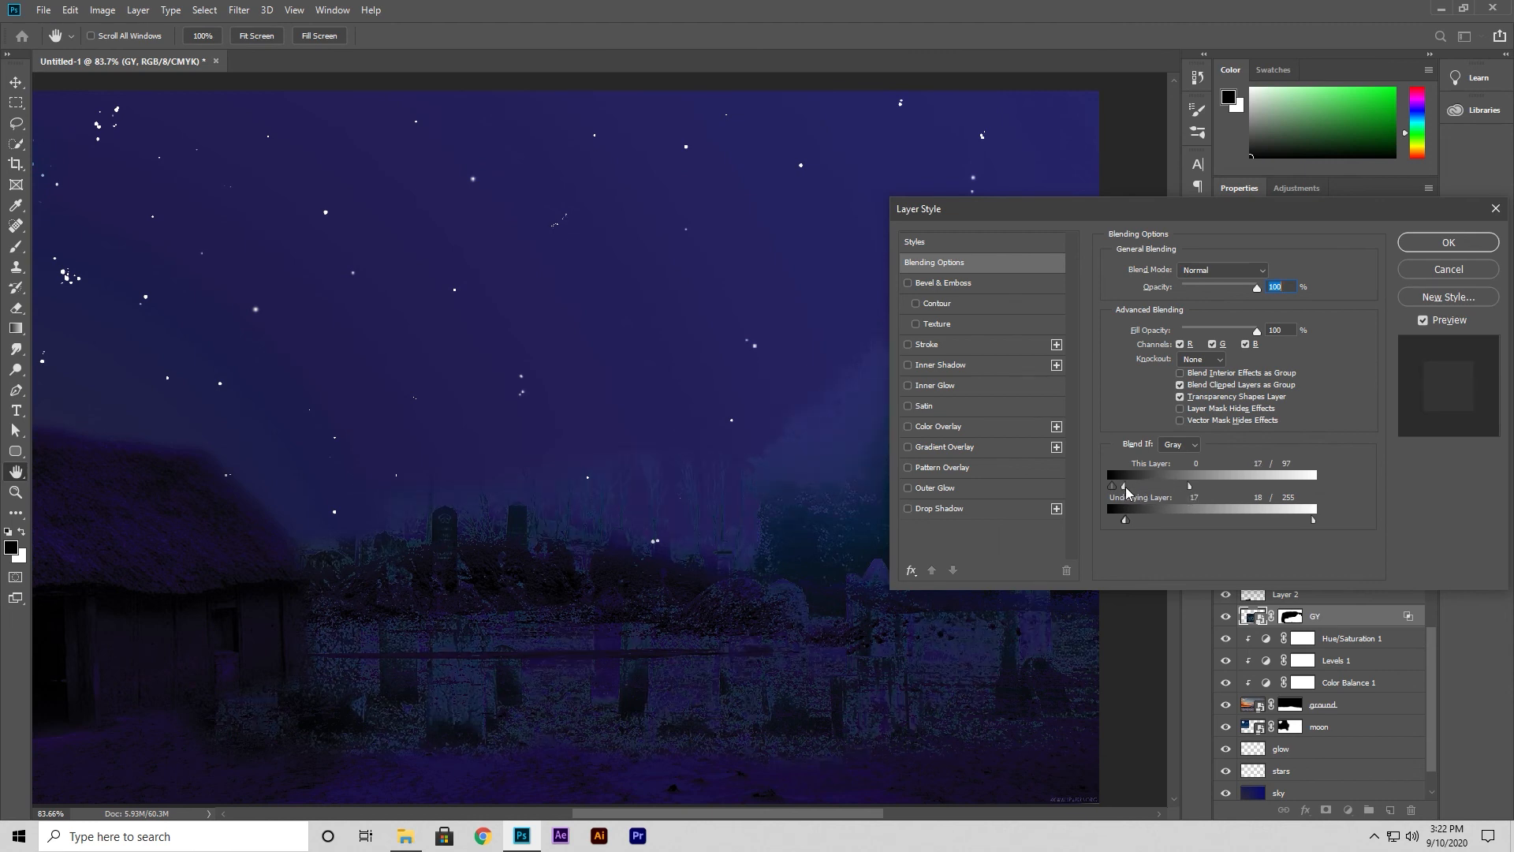
pyautogui.moveTo(1134, 485); pyautogui.dragTo(1136, 485)
pyautogui.moveTo(1125, 522); pyautogui.dragTo(1112, 522)
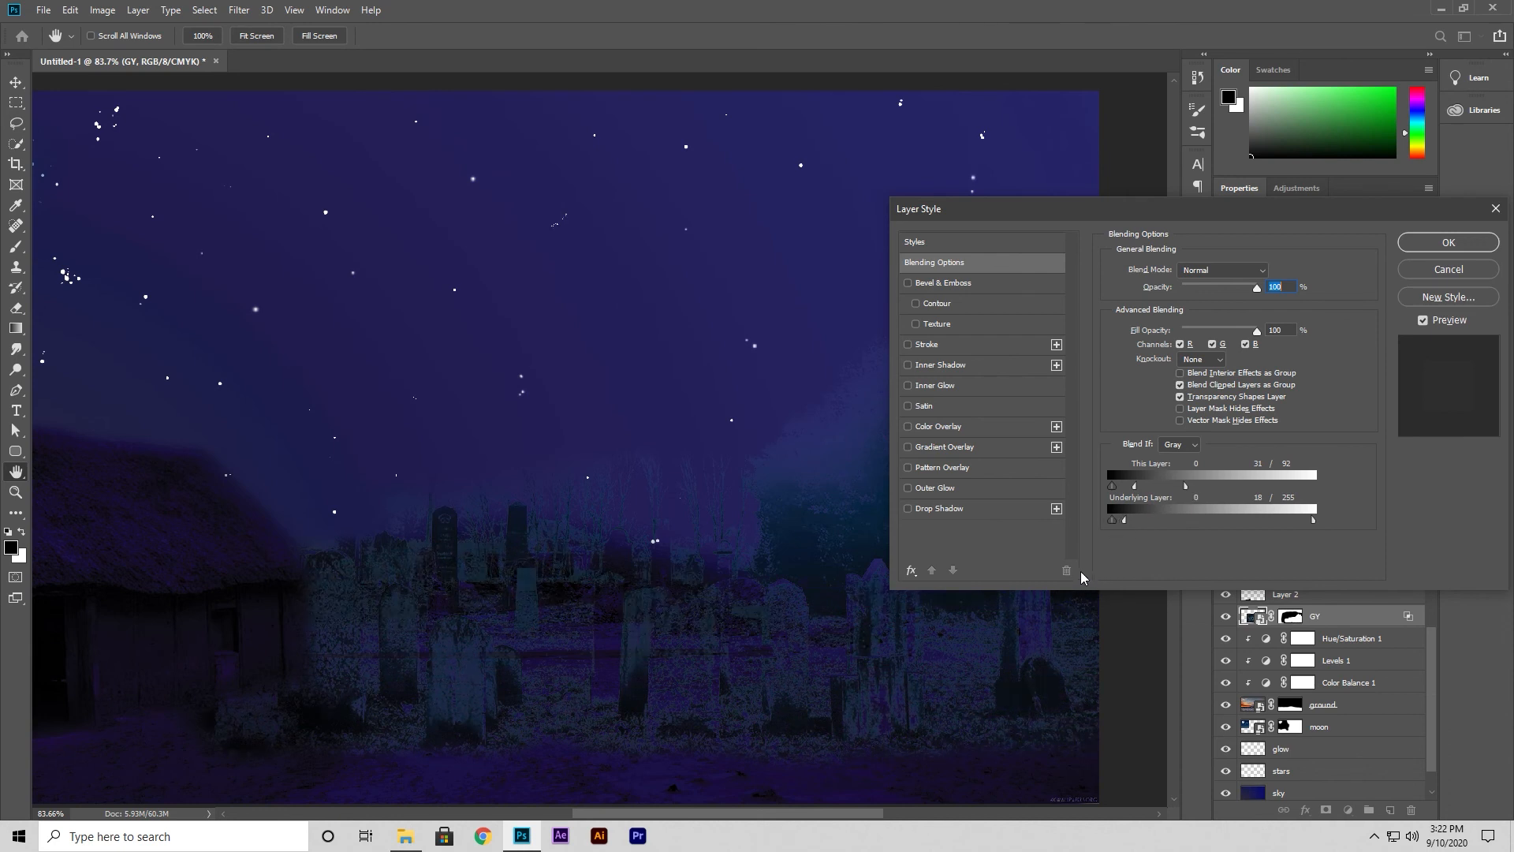
# Return the GY layer's Underlying Layer white slider to 255 and split its This Layer white slider to 39 / 103.
pyautogui.moveTo(1130, 525); pyautogui.dragTo(1164, 523)
pyautogui.moveTo(1162, 525); pyautogui.dragTo(1310, 533)
pyautogui.moveTo(1186, 490)
pyautogui.mouseDown()
pyautogui.moveTo(1166, 494)
pyautogui.moveTo(1192, 494)
pyautogui.mouseUp()
pyautogui.moveTo(1135, 487); pyautogui.dragTo(1141, 485)
pyautogui.click(1458, 248)
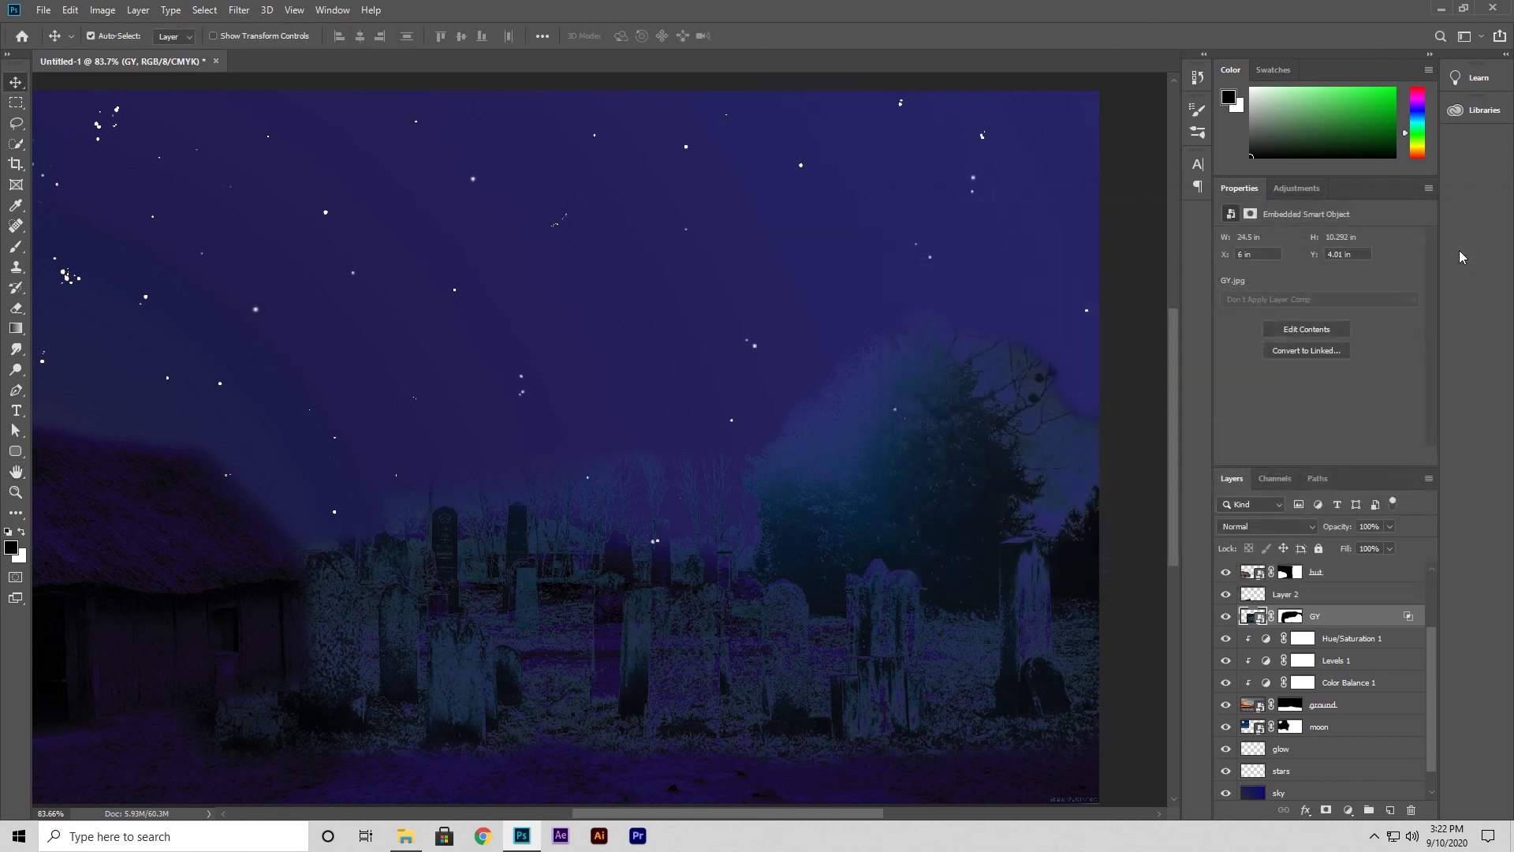
pyautogui.doubleClick(1408, 617)
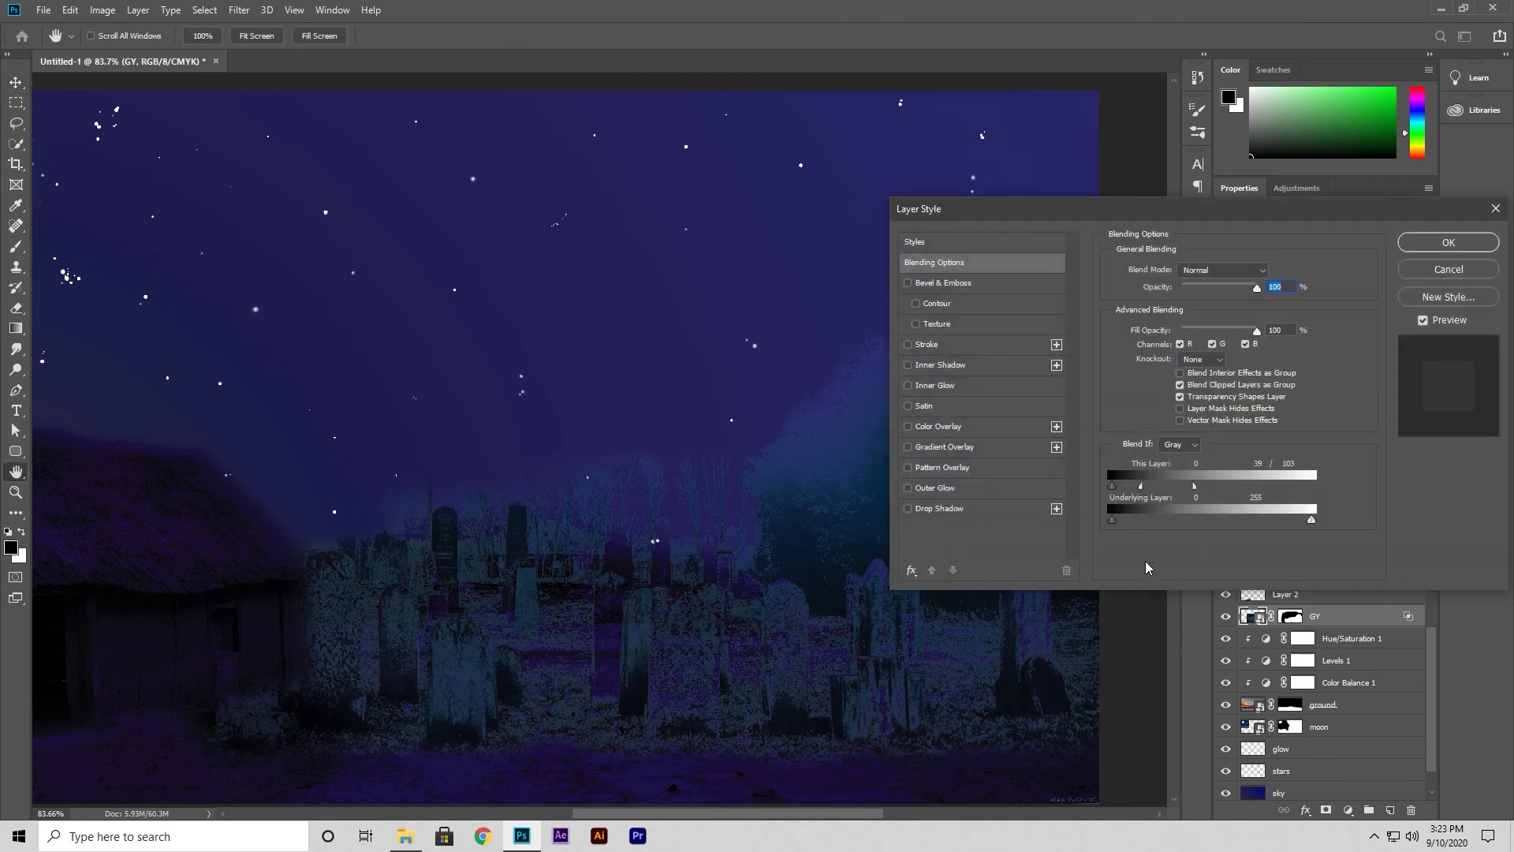
pyautogui.click(1496, 207)
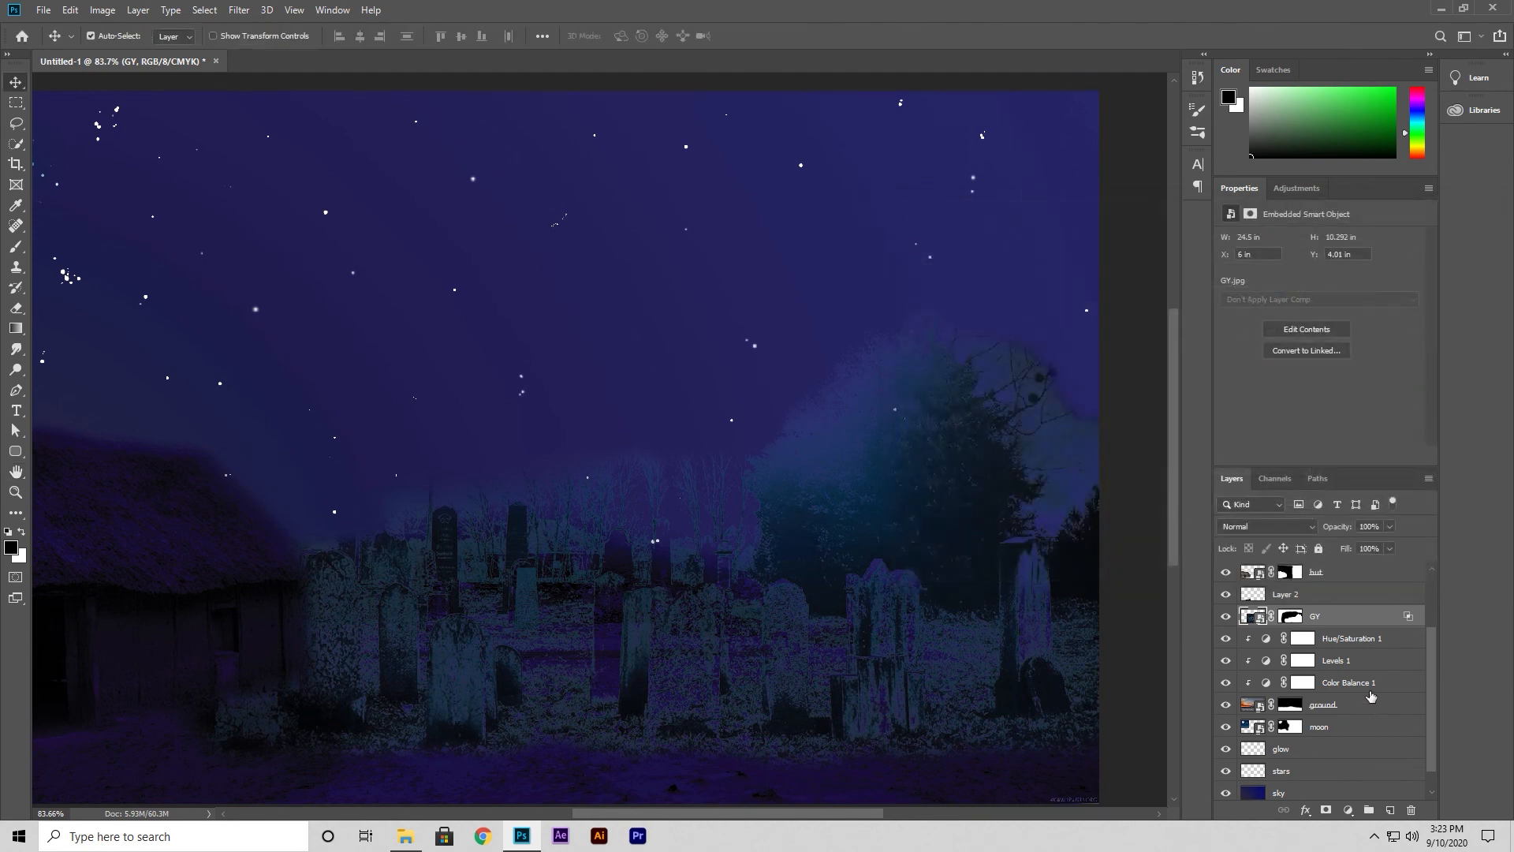
pyautogui.click(1305, 810)
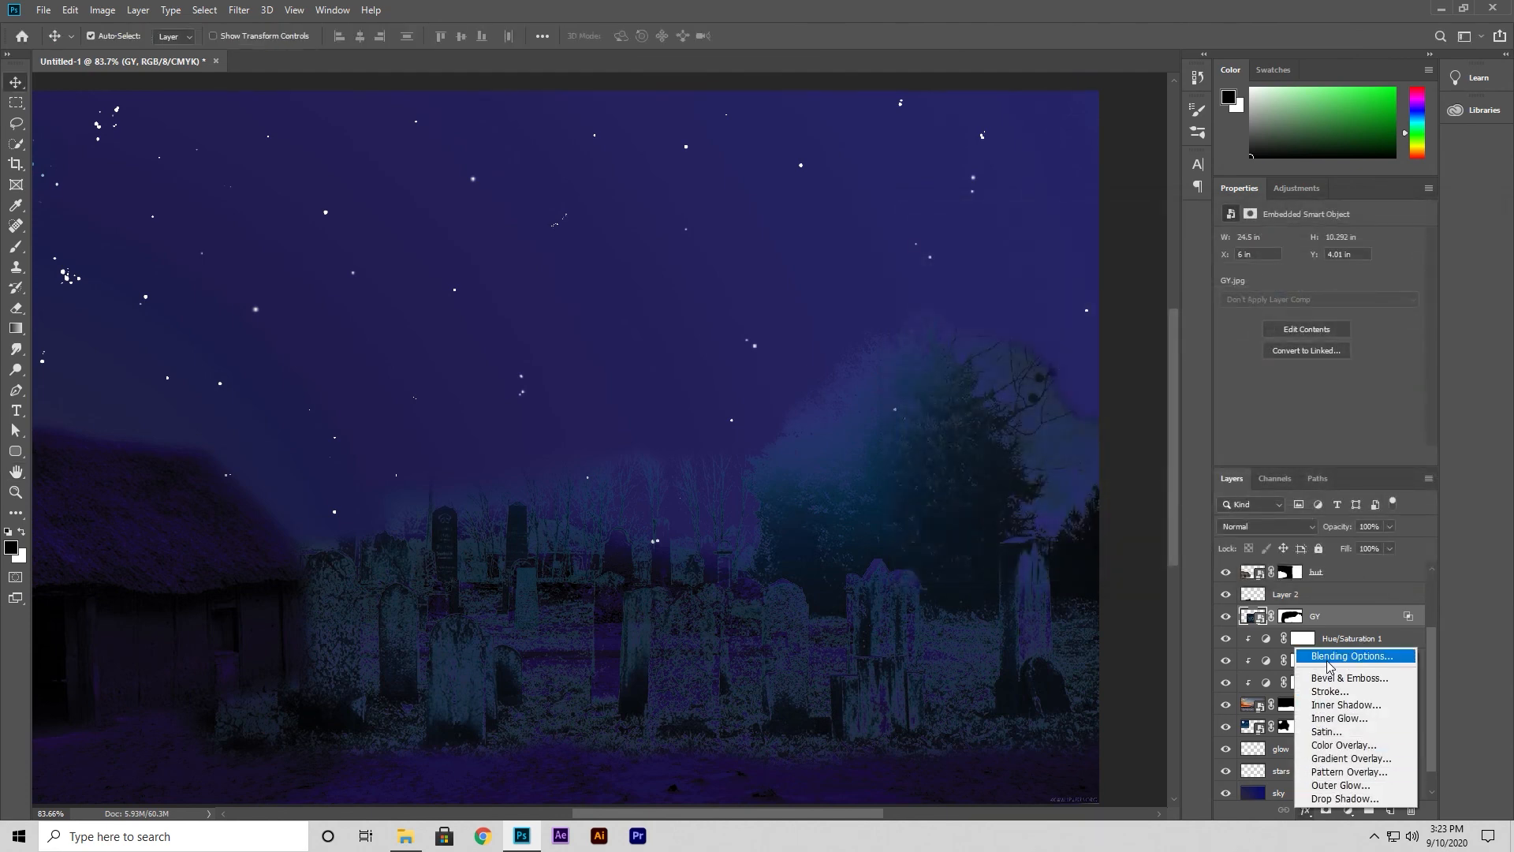
pyautogui.click(1342, 618)
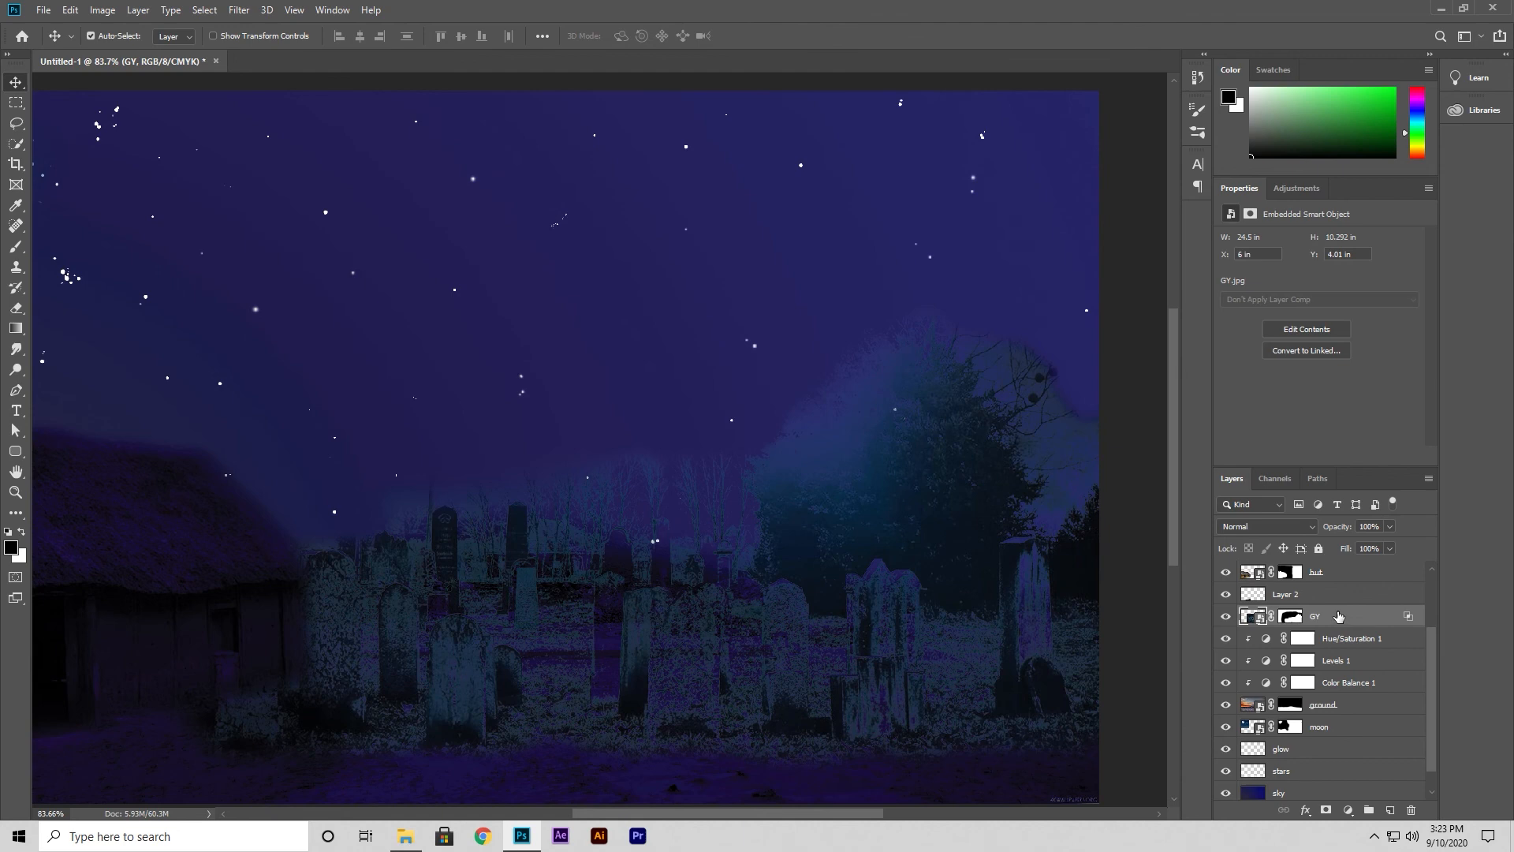
# In the GY layer's Blend If options, reset the This Layer white slider to 255 and re-split it to 43 / 101.
pyautogui.click(1306, 812)
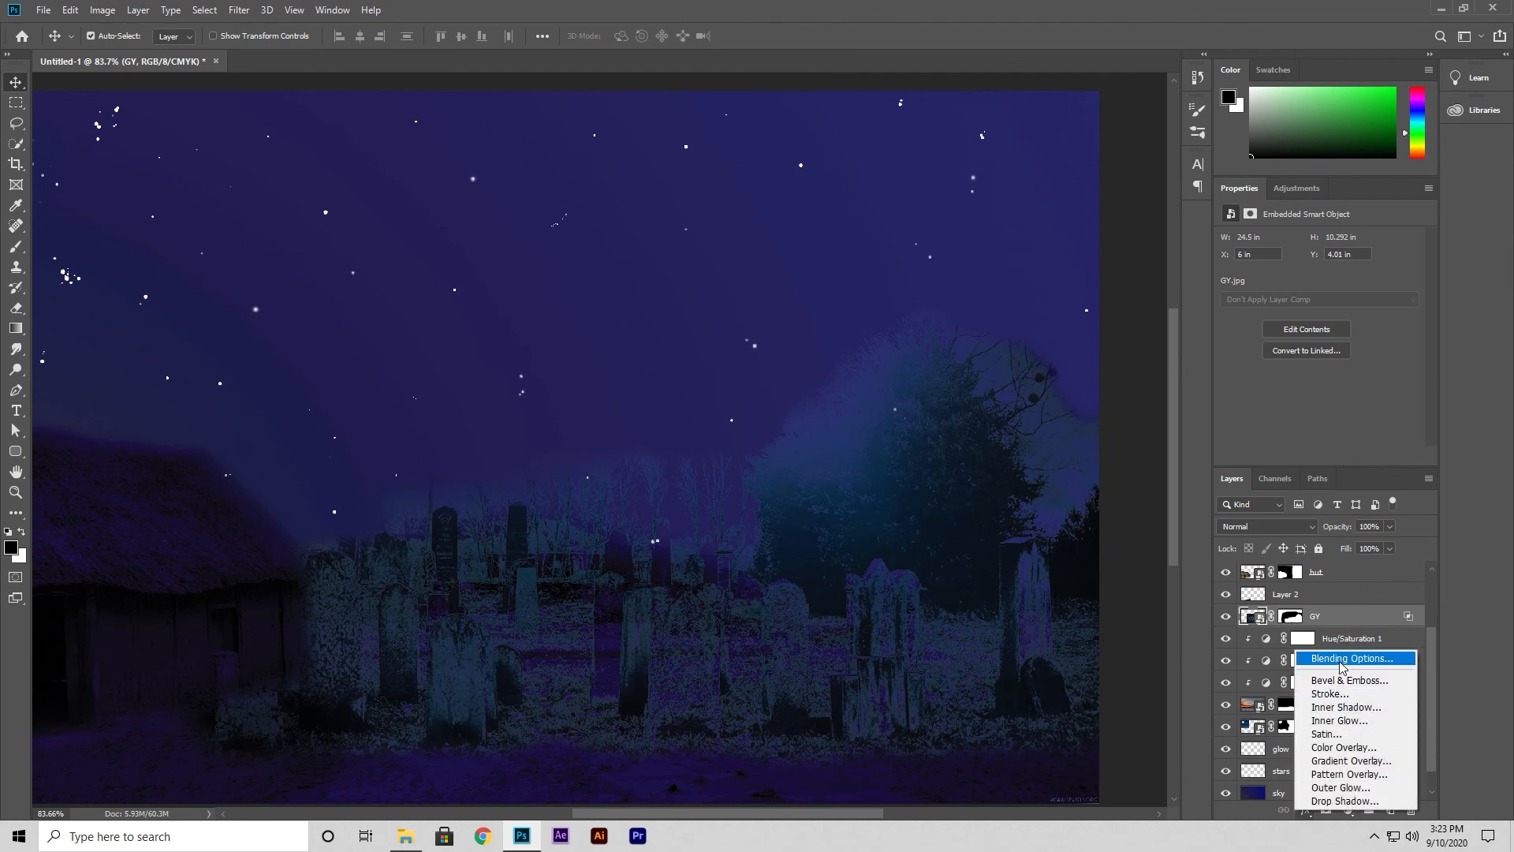
pyautogui.click(1343, 662)
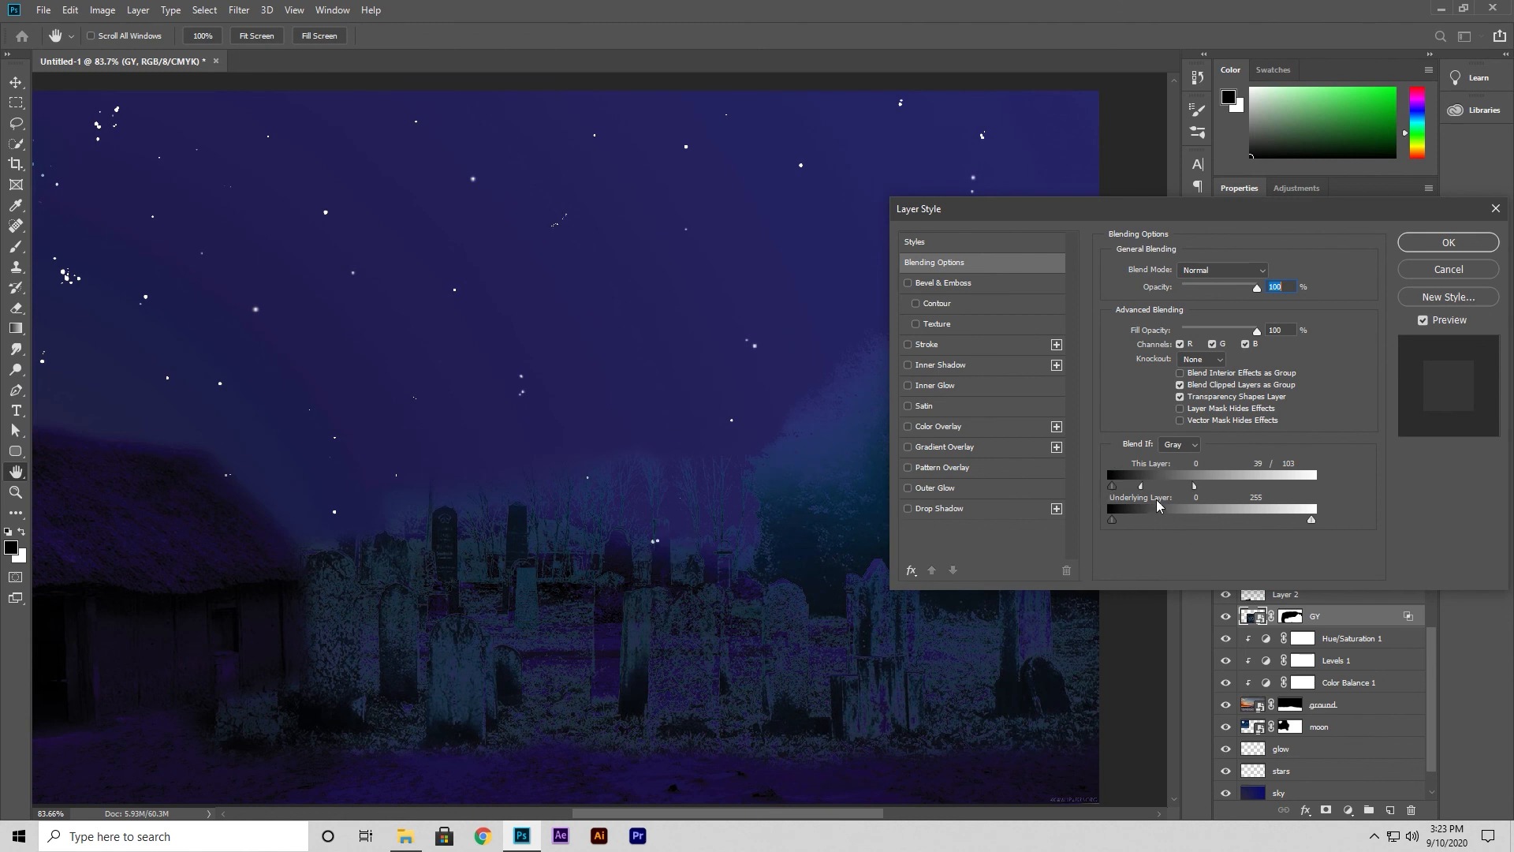
pyautogui.moveTo(1195, 486); pyautogui.dragTo(1313, 486)
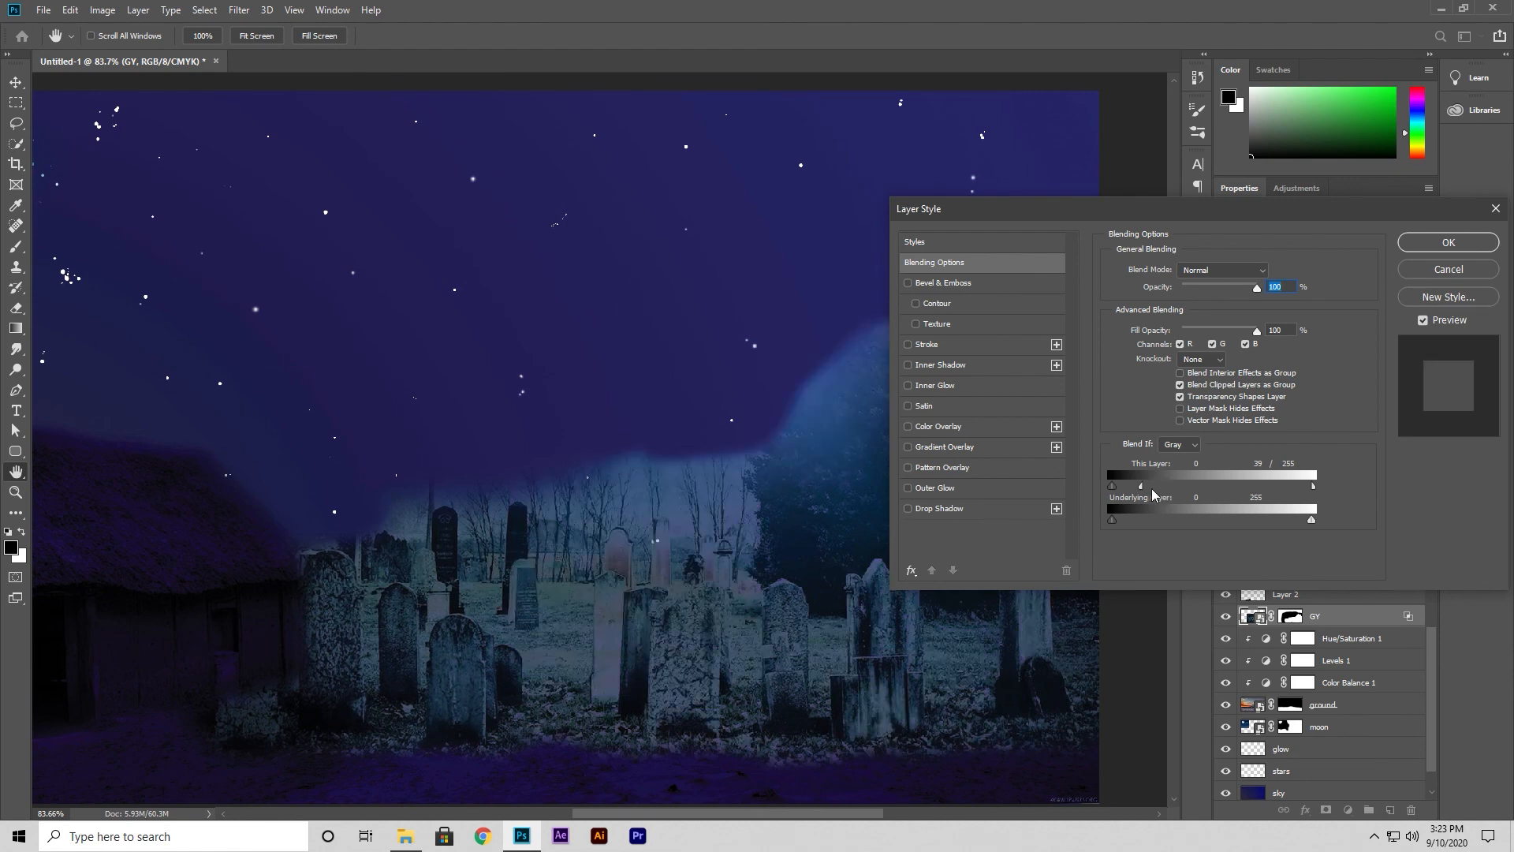
pyautogui.moveTo(1140, 485); pyautogui.dragTo(1112, 486)
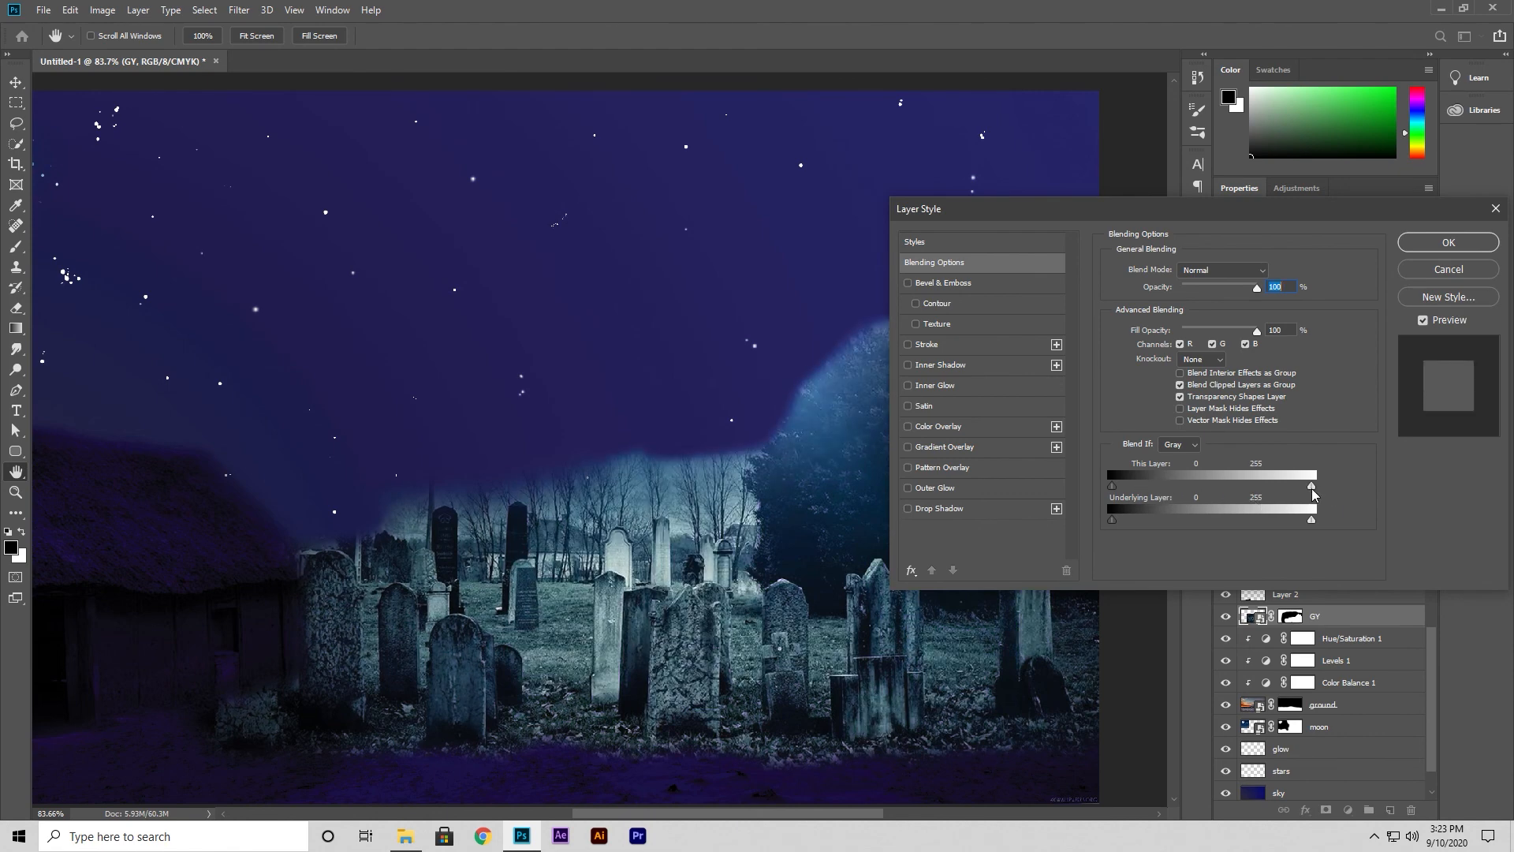
pyautogui.moveTo(1313, 491); pyautogui.dragTo(1181, 502)
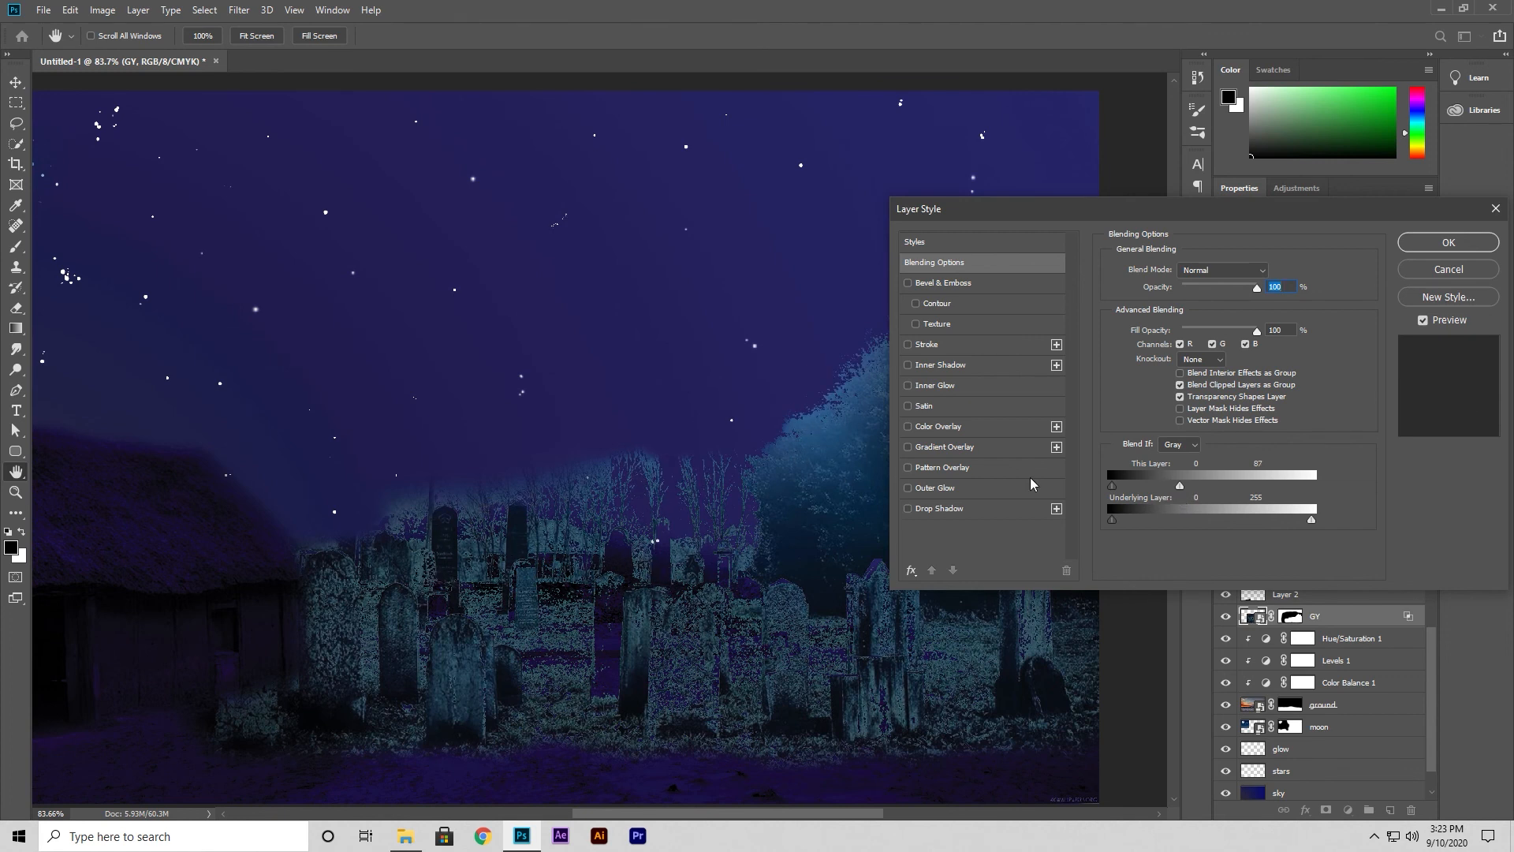
pyautogui.press('alt')
pyautogui.moveTo(1180, 487)
pyautogui.mouseDown()
pyautogui.moveTo(1193, 490)
pyautogui.moveTo(1156, 491)
pyautogui.mouseUp()
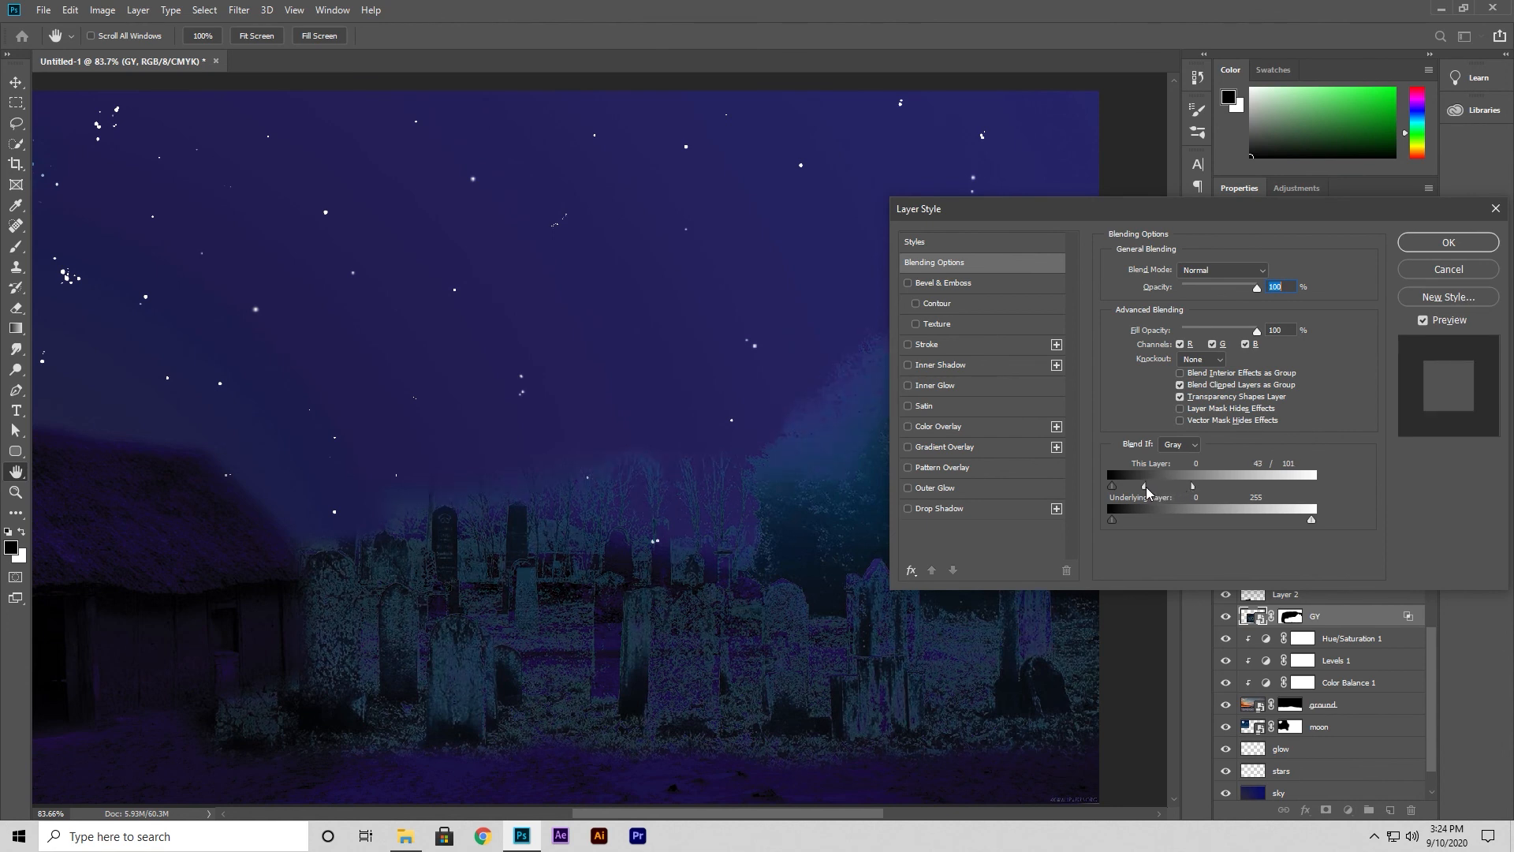
pyautogui.click(1447, 243)
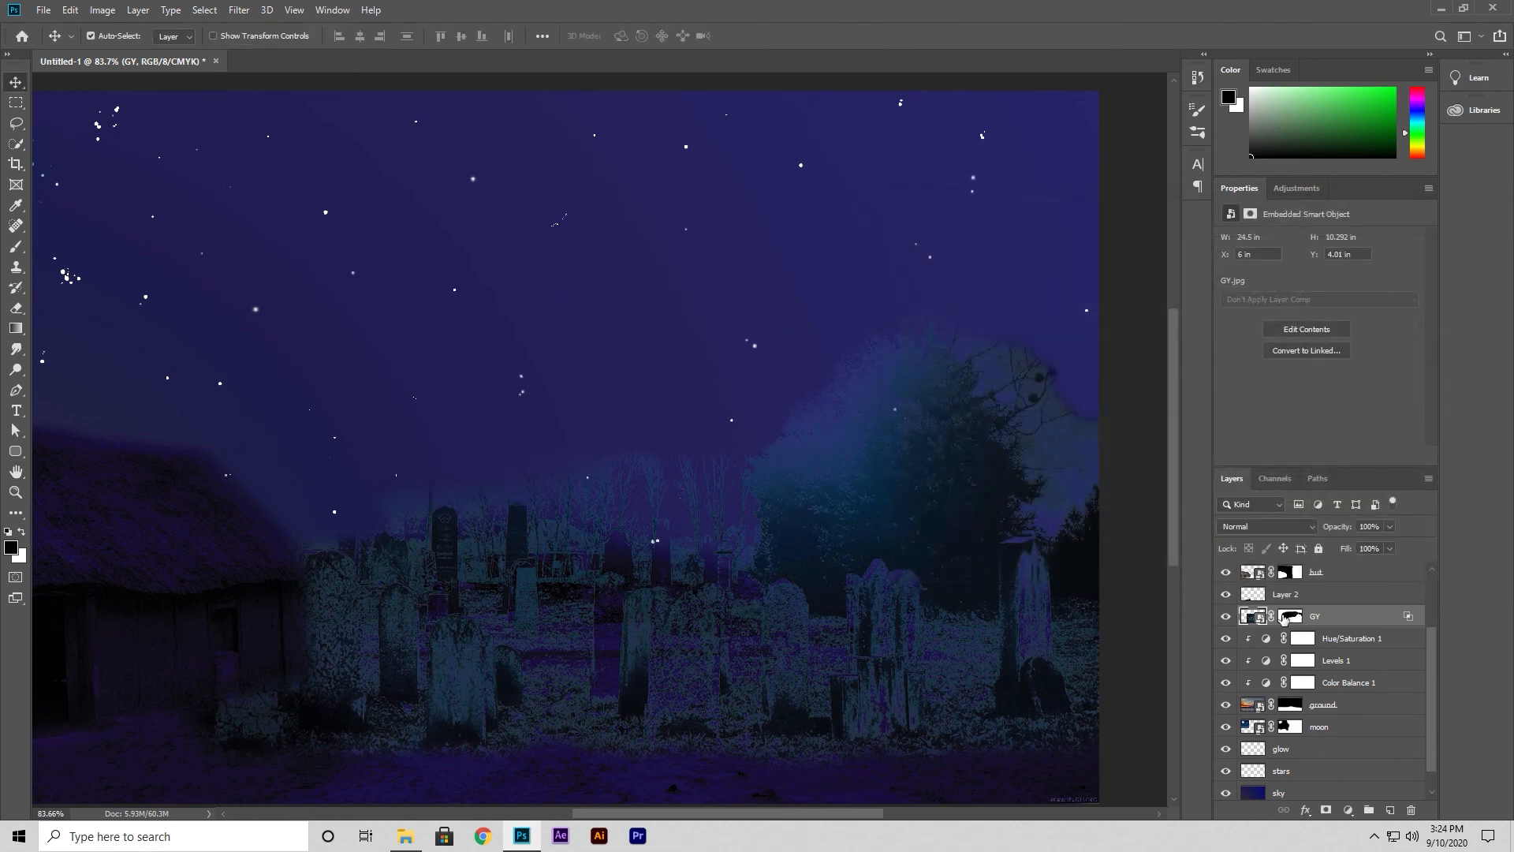
# Set the GY layer's blend mode to Multiply and move the graveyard right and slightly down to X 13.33 in, Y 4.87 in.
pyautogui.click(1297, 526)
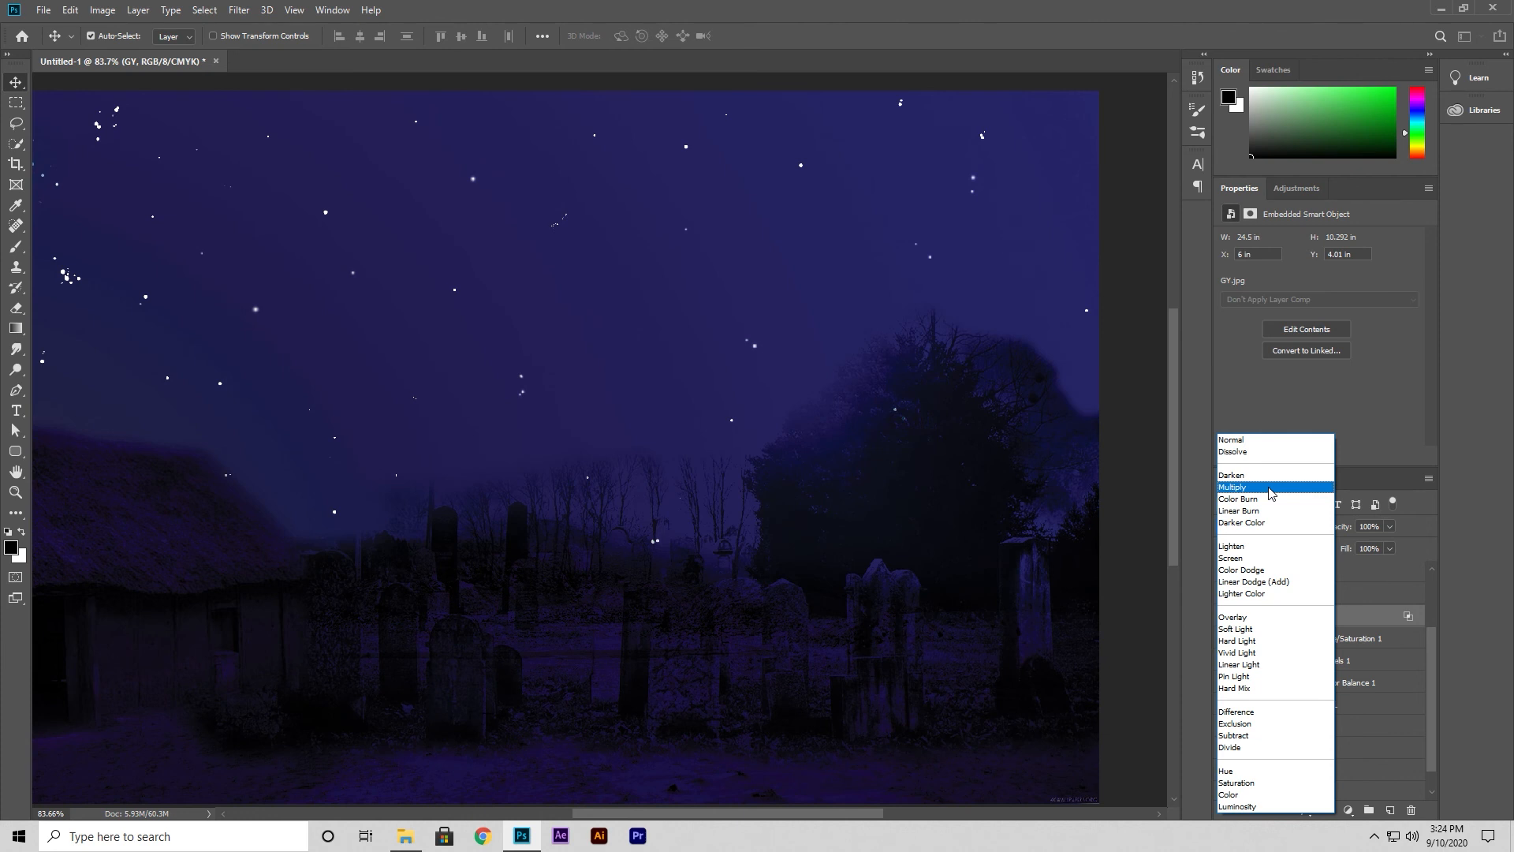
pyautogui.click(1270, 488)
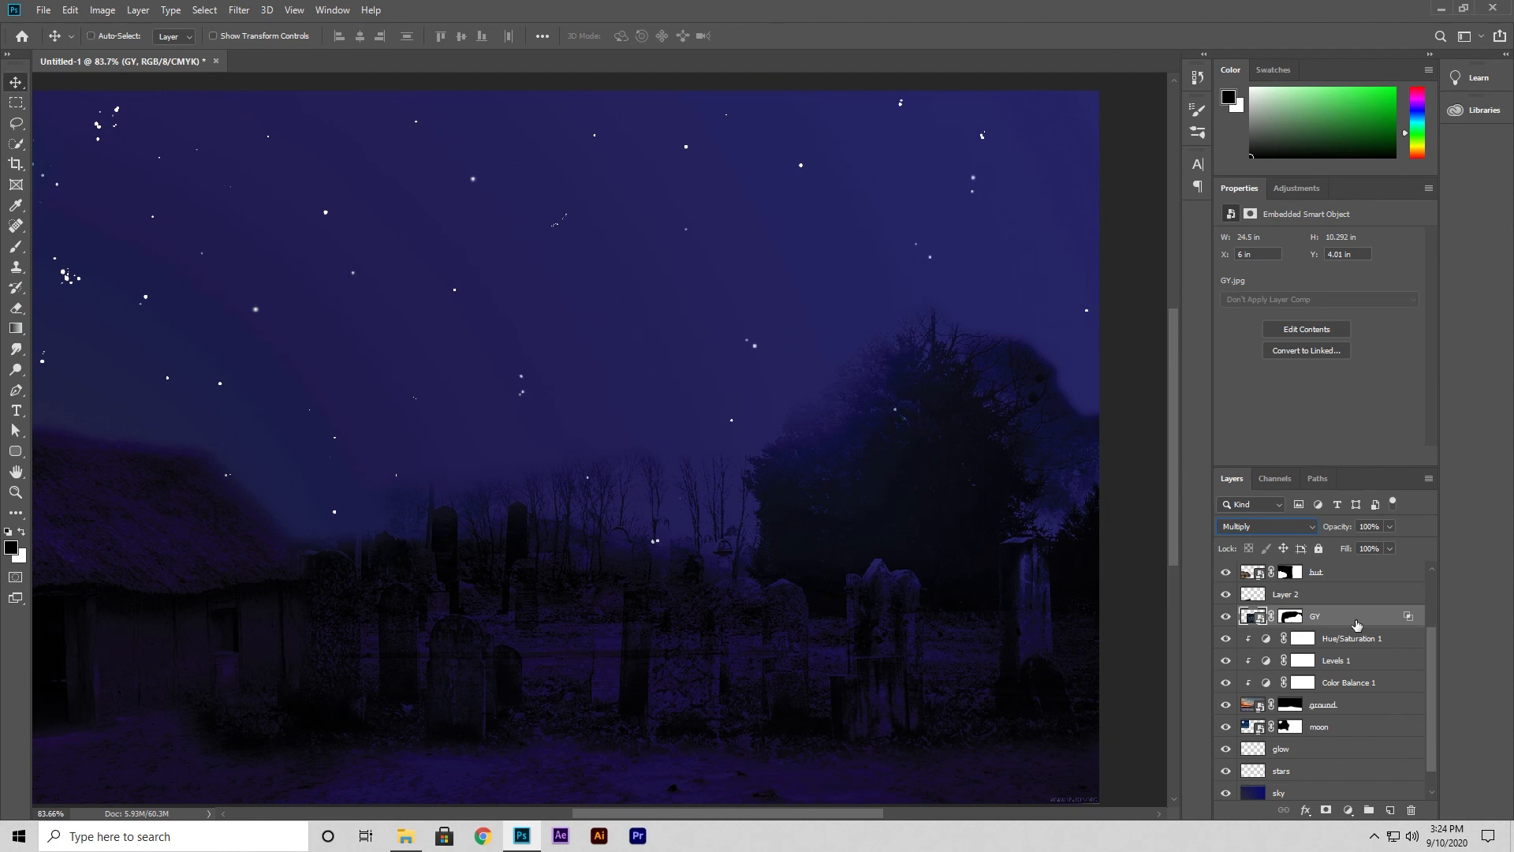
pyautogui.hotkey('ctrl', 't')
pyautogui.moveTo(699, 593); pyautogui.dragTo(1052, 639)
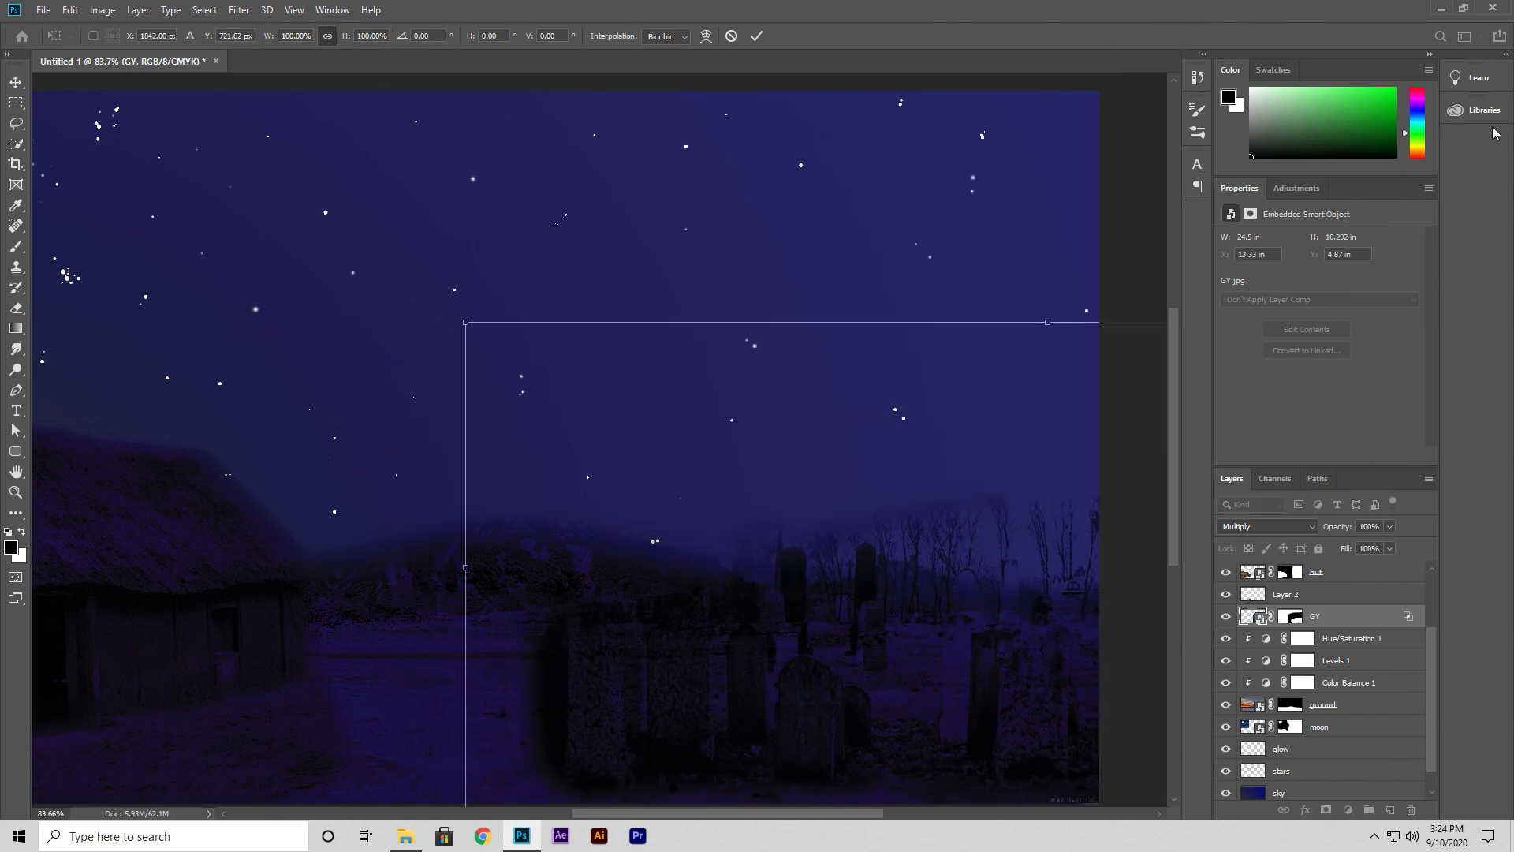
pyautogui.click(756, 36)
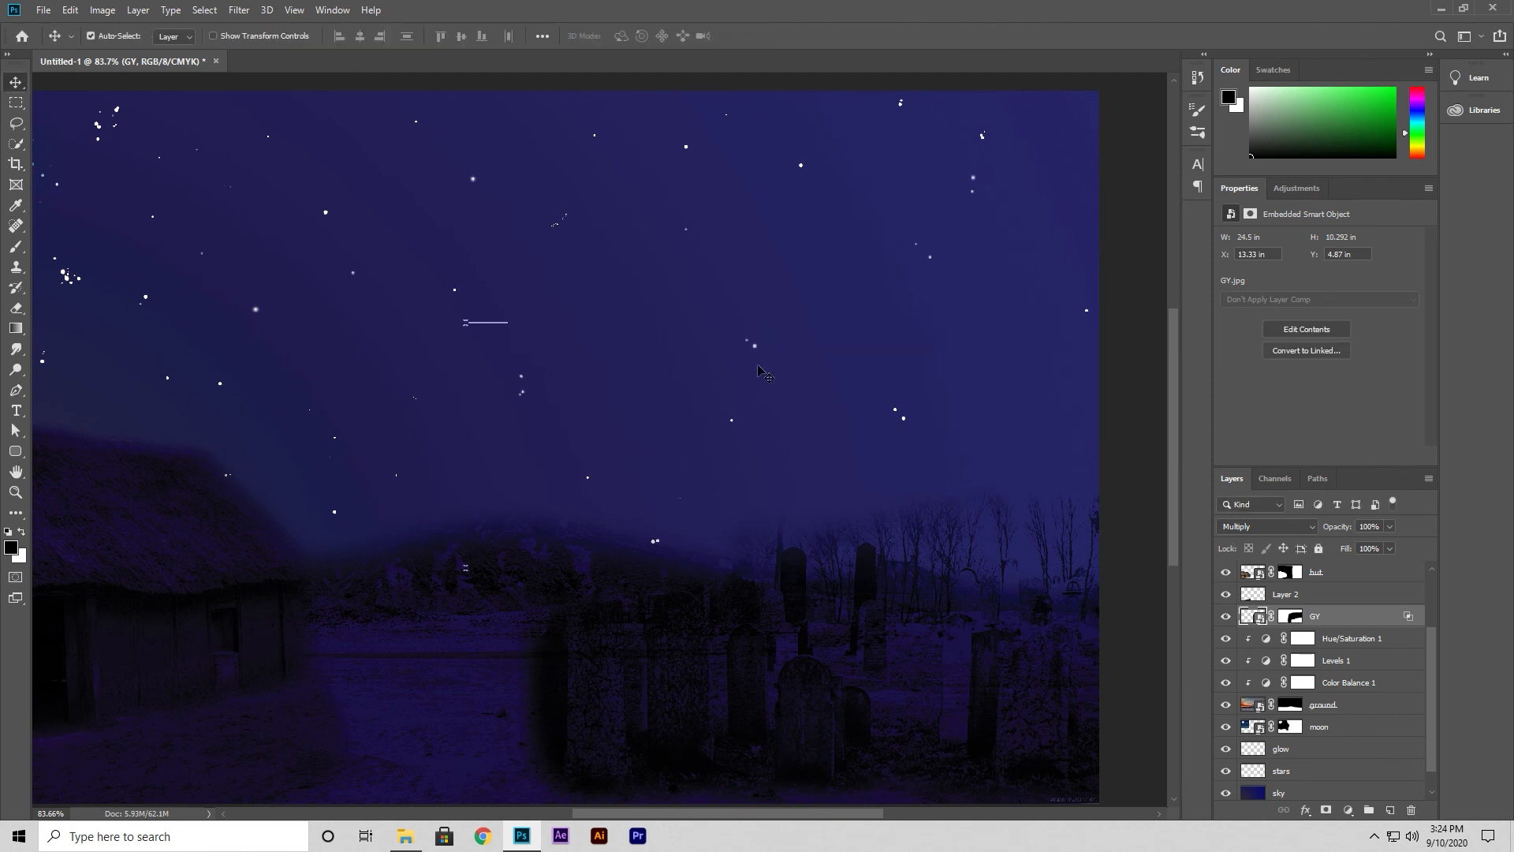
# Move the graveyard a little farther right and up, to X 13.77 in, Y 4.7 in.
pyautogui.scroll(-3, 625, 488)
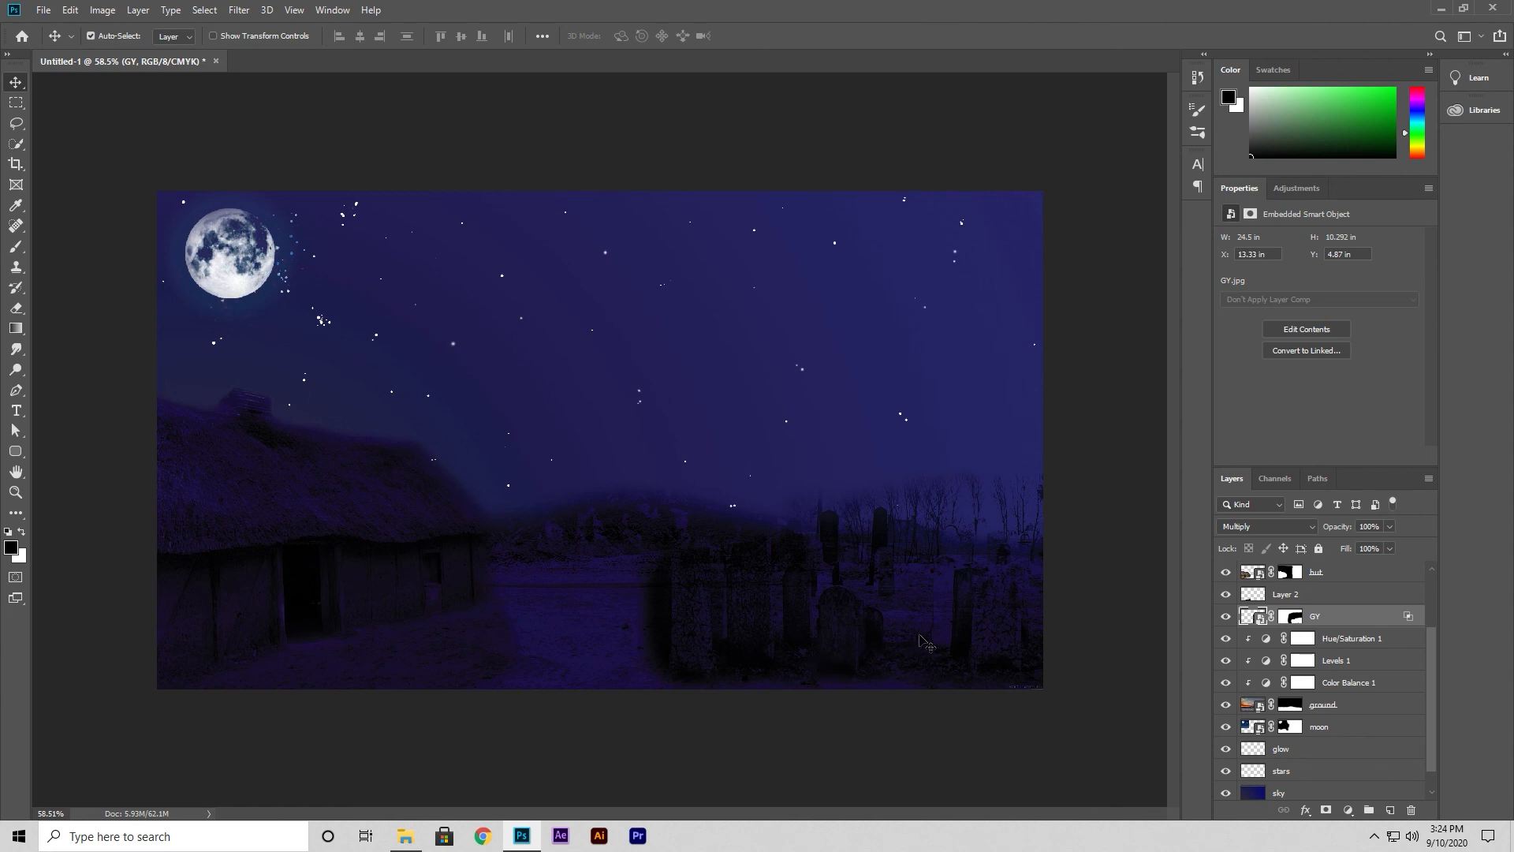
pyautogui.hotkey('ctrl', 't')
pyautogui.moveTo(920, 641)
pyautogui.mouseDown()
pyautogui.moveTo(919, 607)
pyautogui.moveTo(945, 653)
pyautogui.mouseUp()
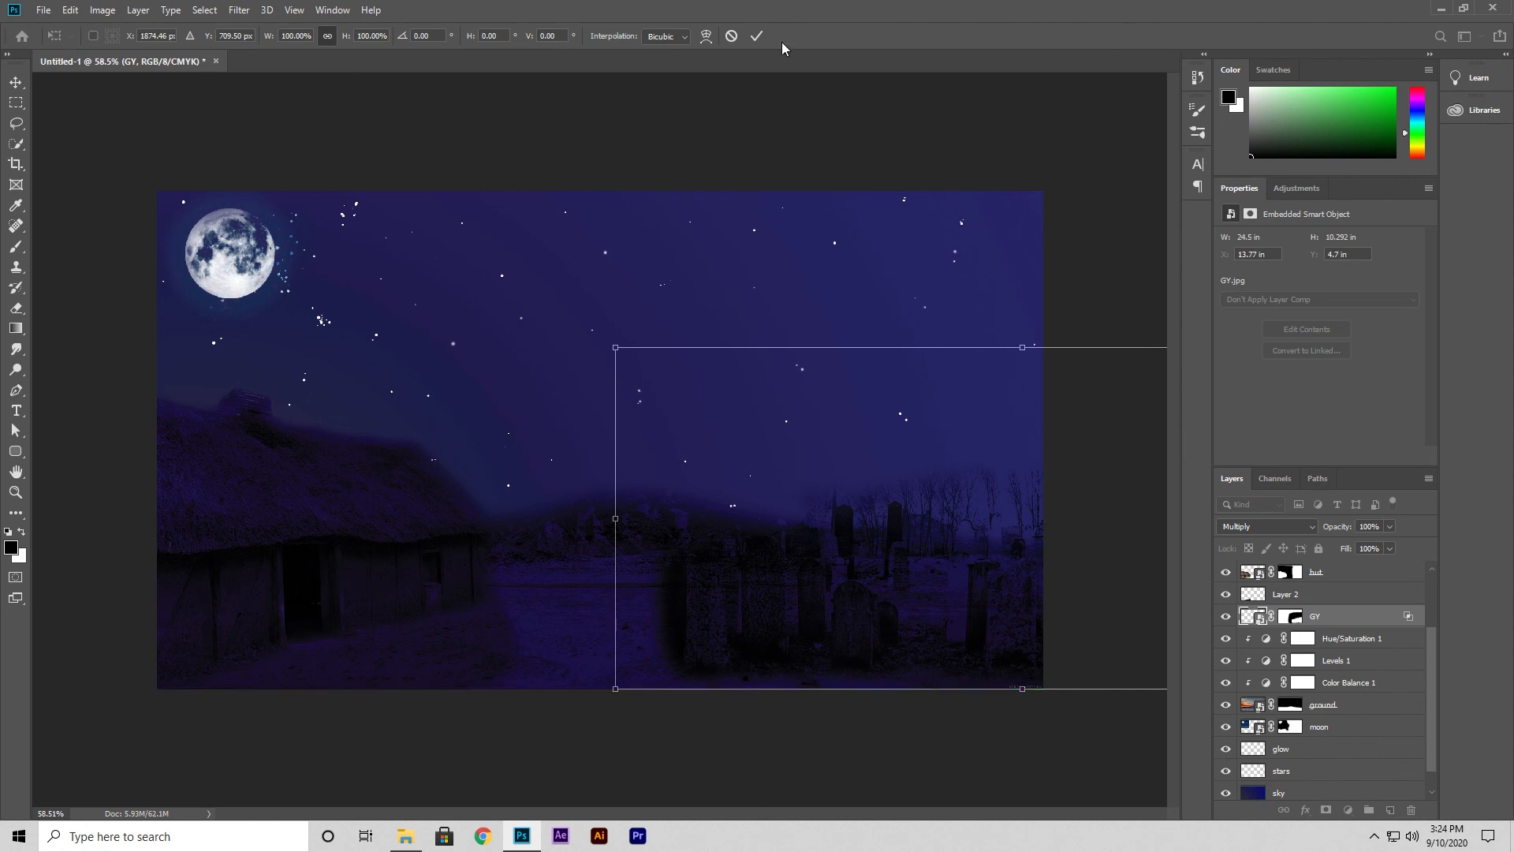
pyautogui.click(757, 36)
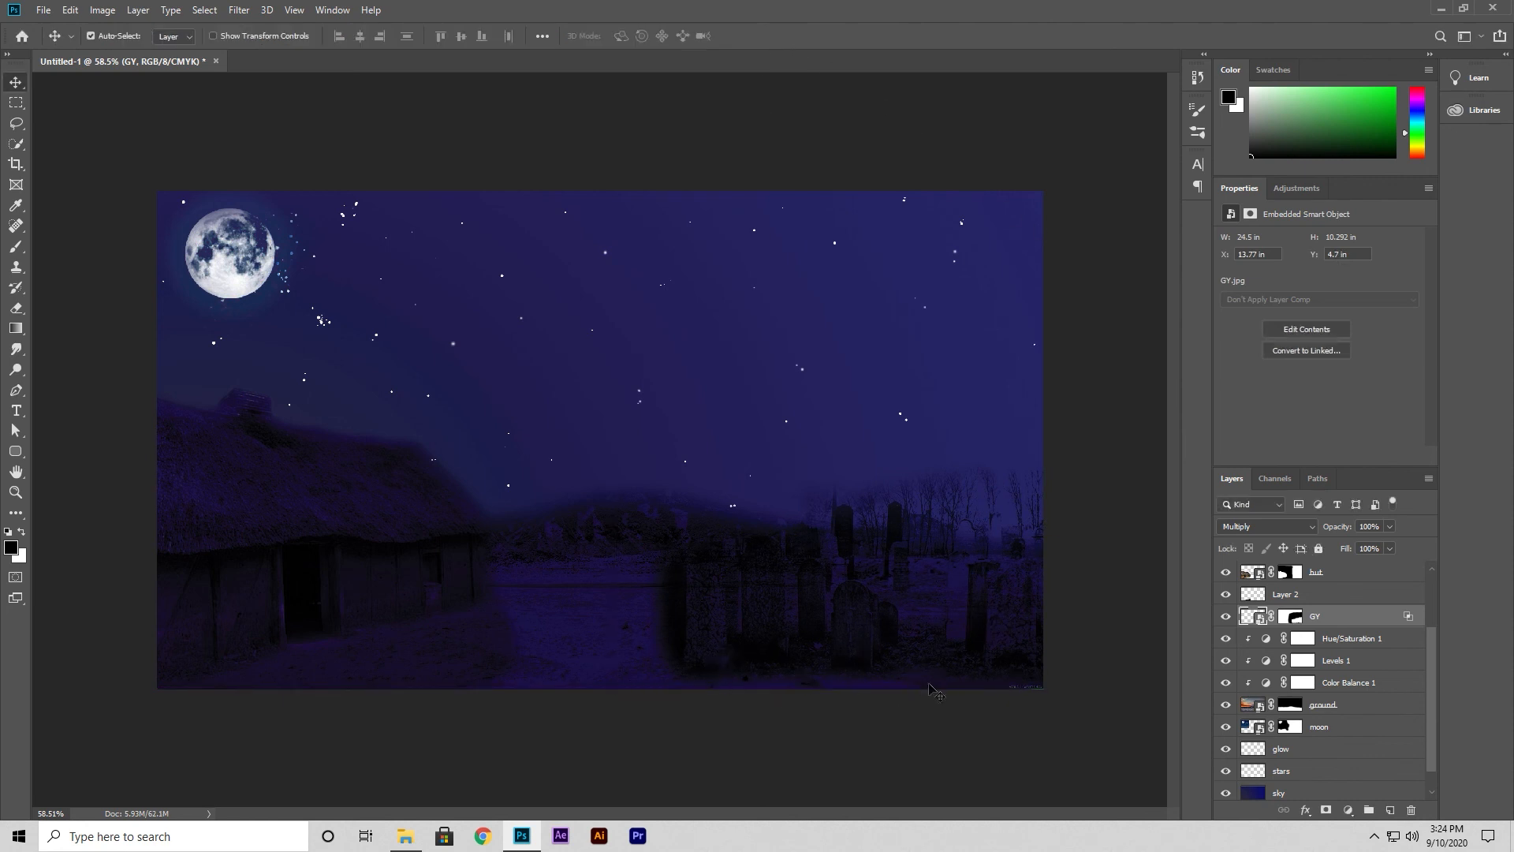
pyautogui.scroll(1, 922, 692)
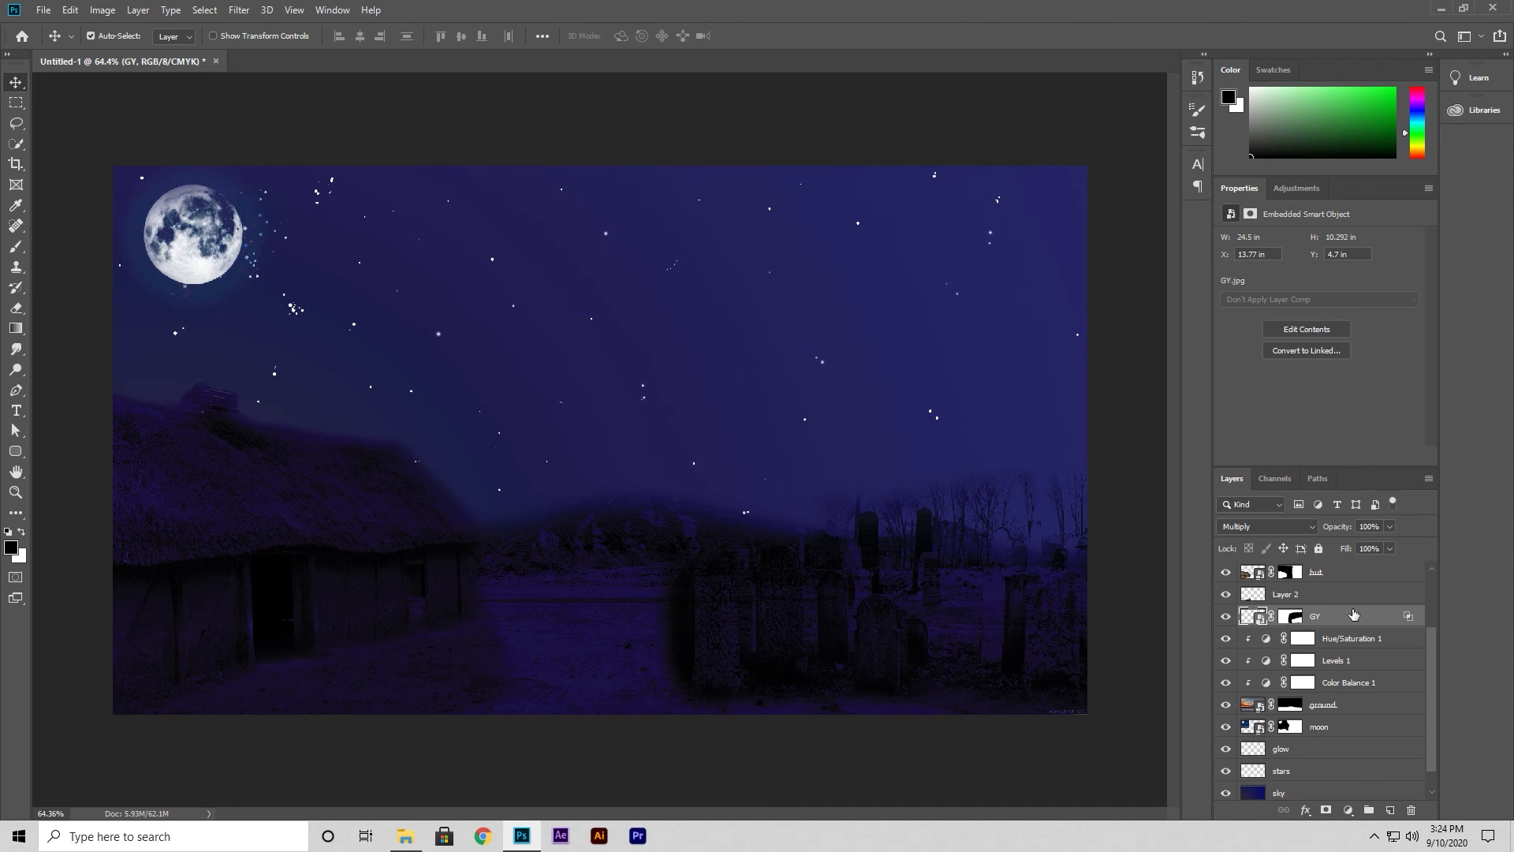
pyautogui.scroll(-1, 1314, 635)
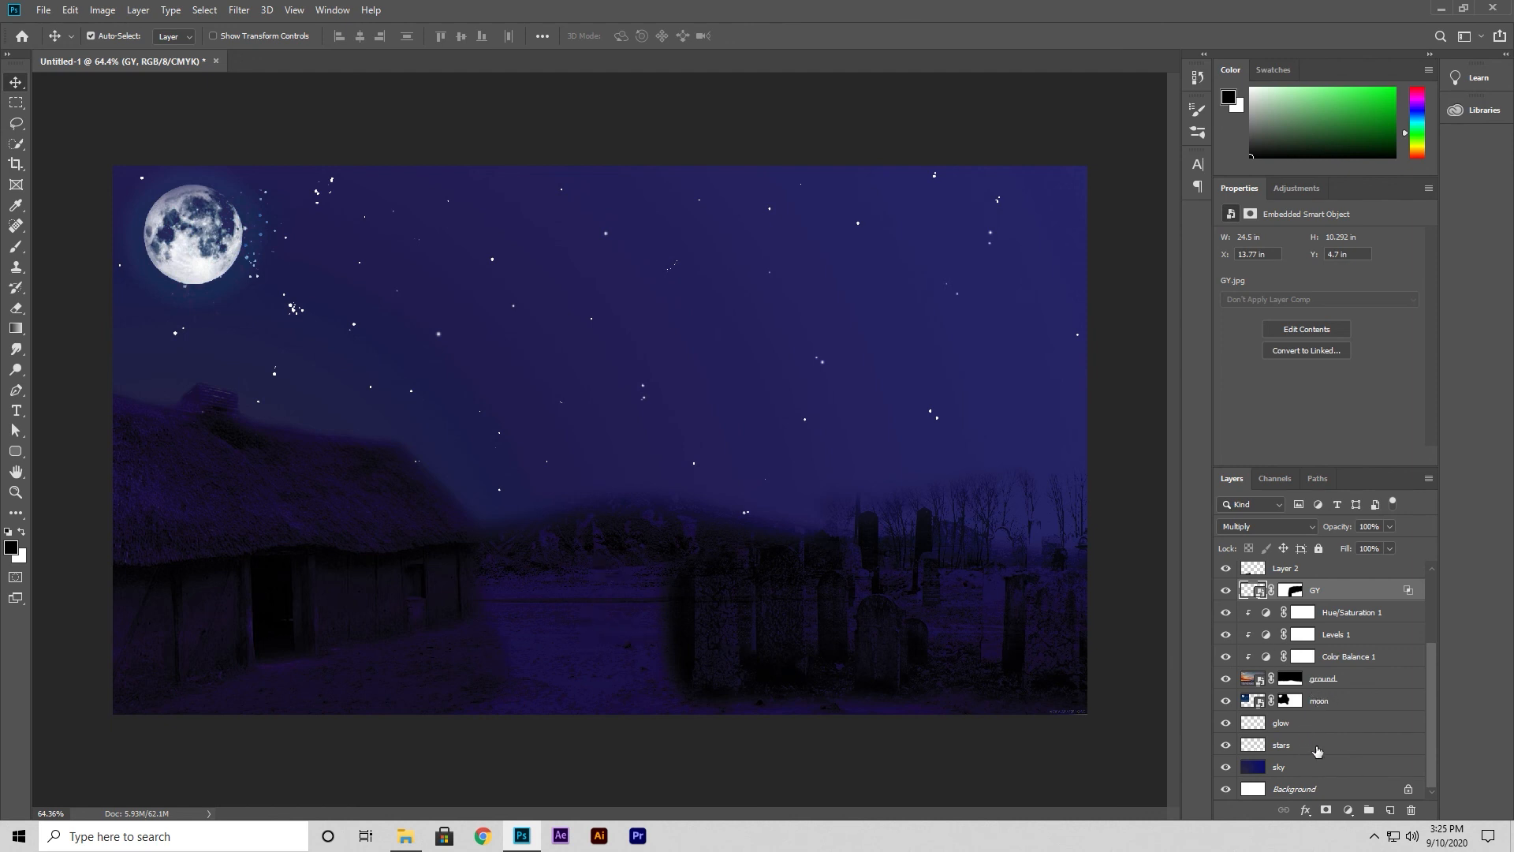
pyautogui.doubleClick(1390, 589)
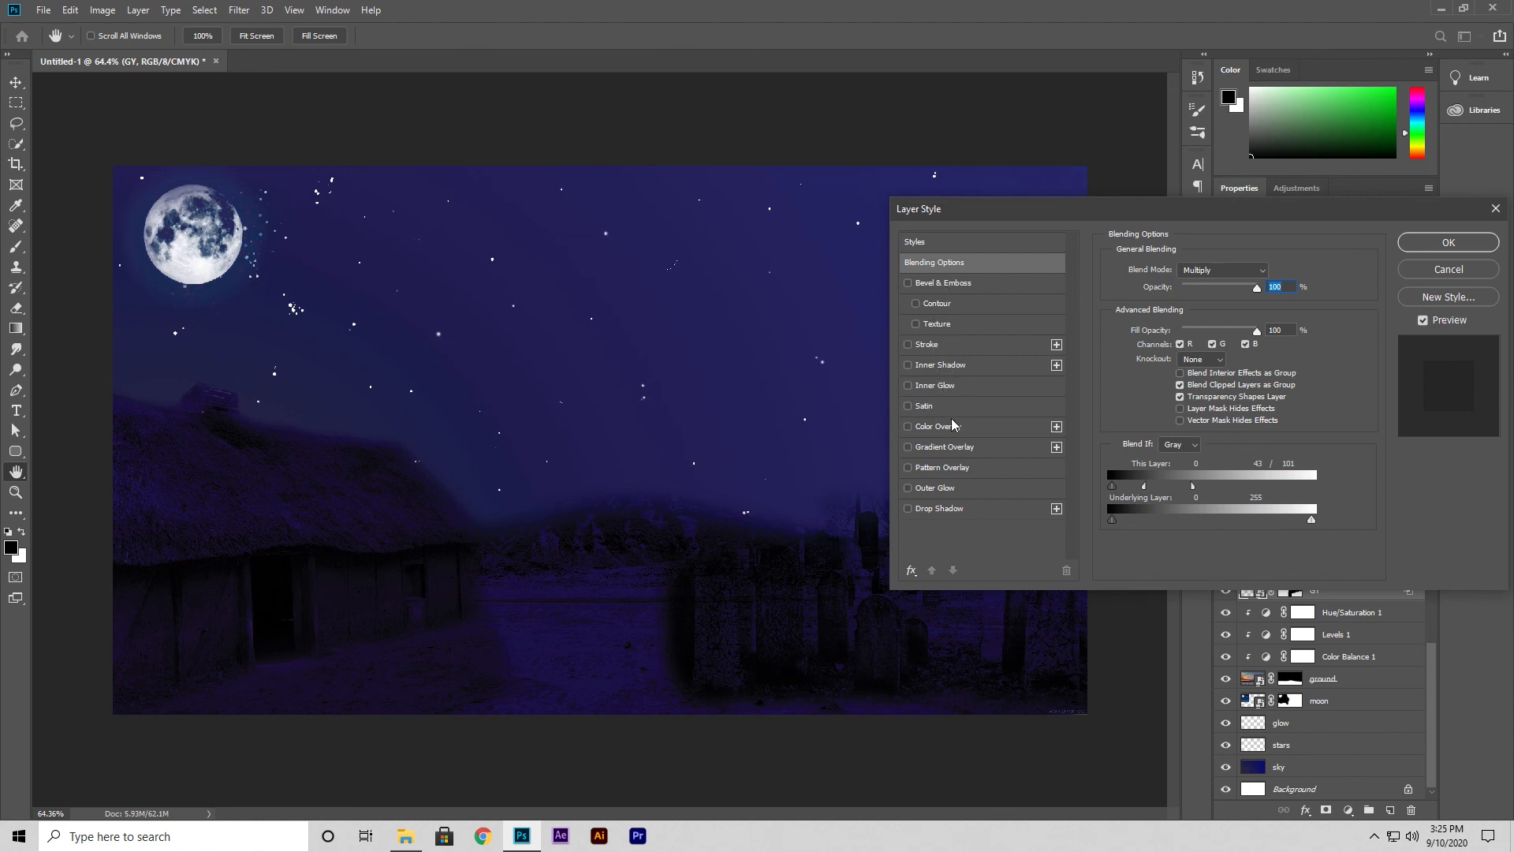
pyautogui.click(1451, 269)
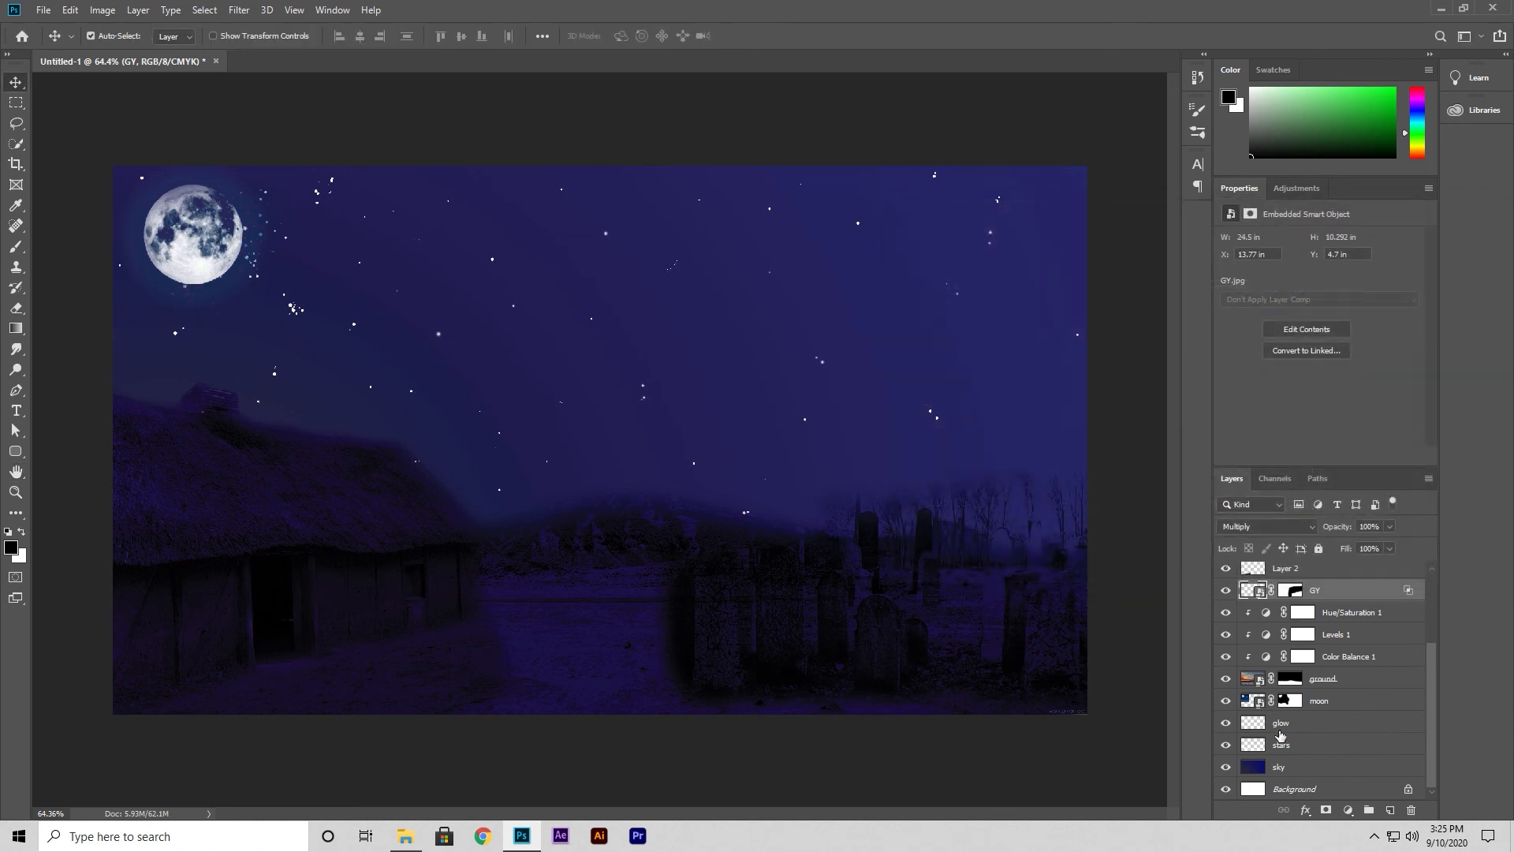
# Add an Inner Glow layer style to the moon layer with its opacity set to 8%.
pyautogui.scroll(1, 1328, 735)
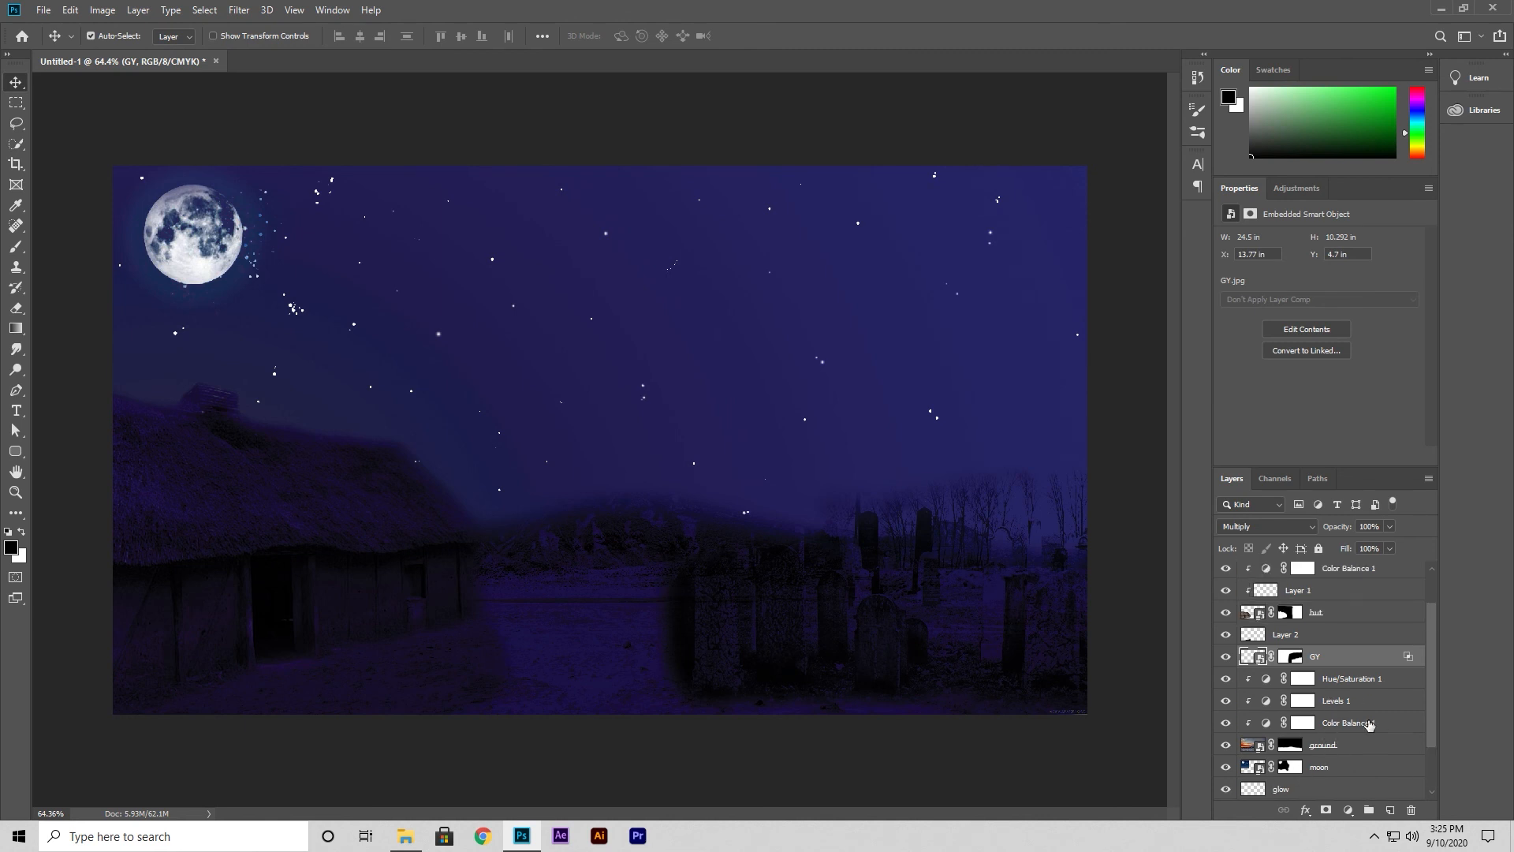
pyautogui.click(1336, 725)
pyautogui.doubleClick(1405, 725)
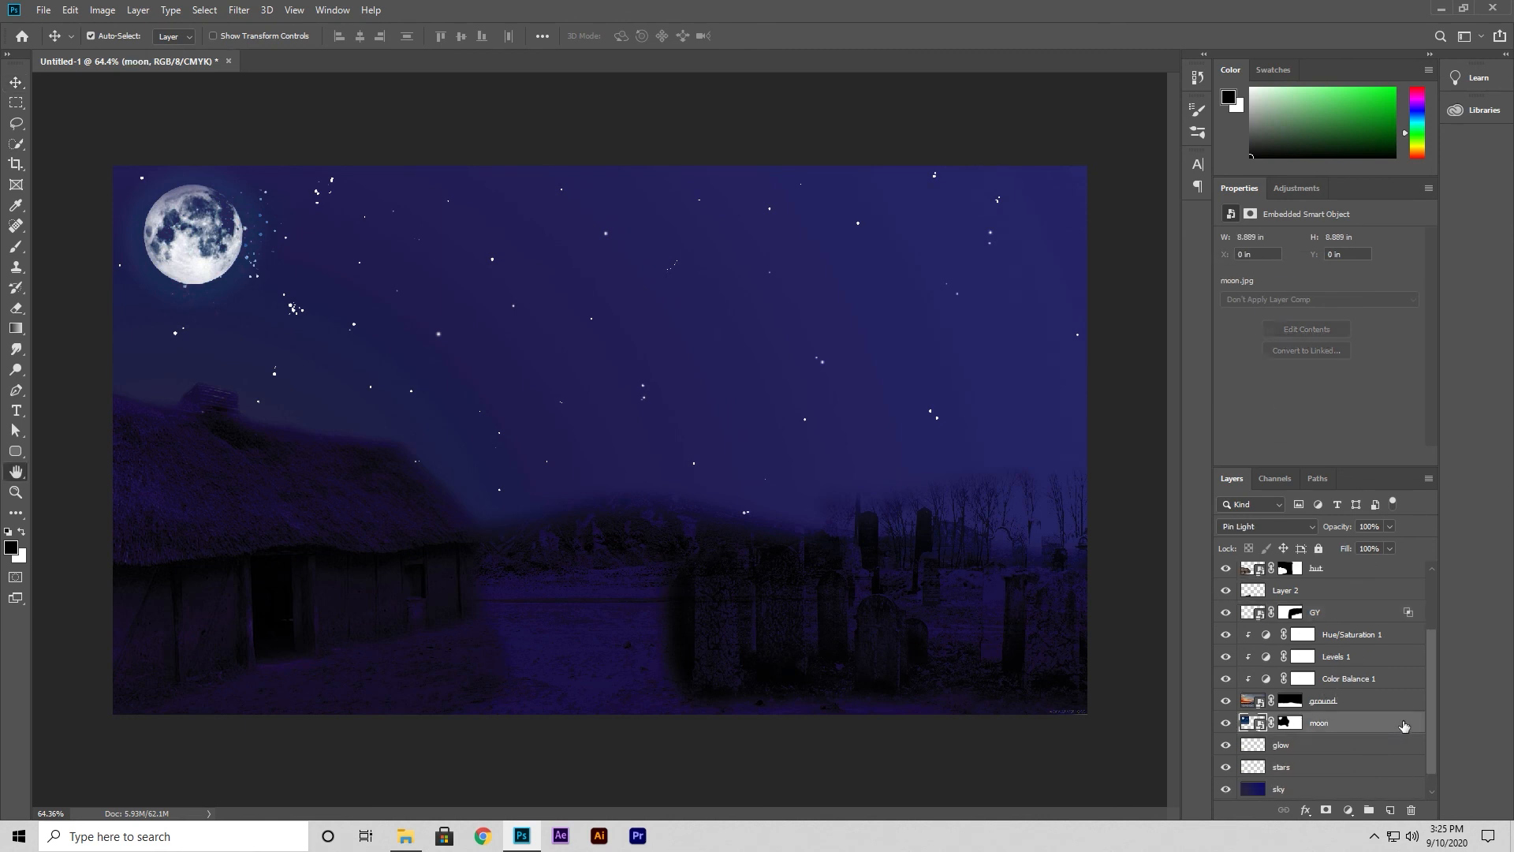
pyautogui.click(934, 386)
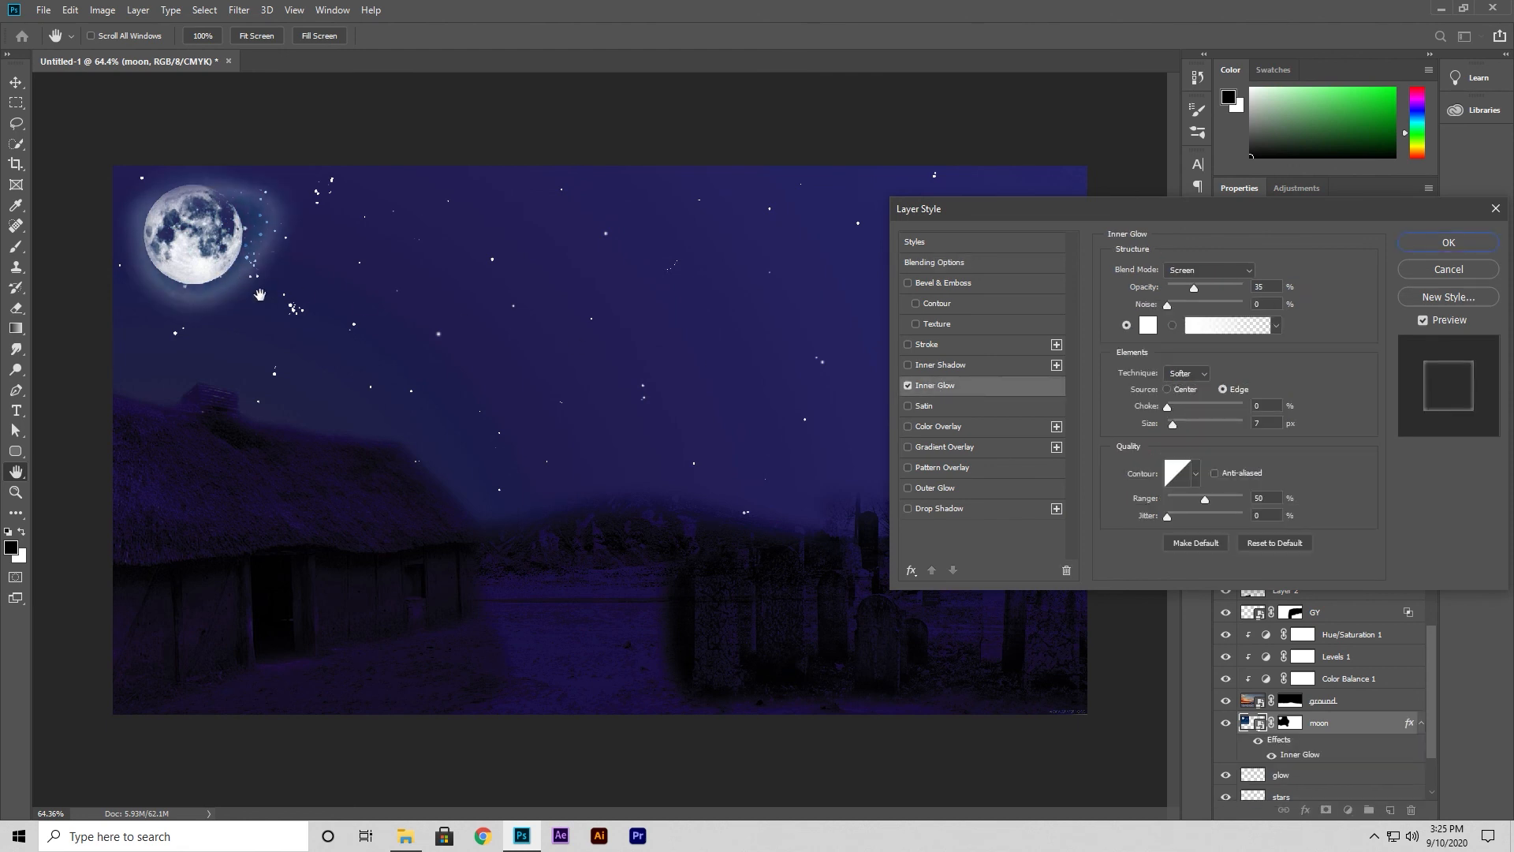
pyautogui.moveTo(1194, 288)
pyautogui.mouseDown()
pyautogui.moveTo(1173, 292)
pyautogui.moveTo(1244, 296)
pyautogui.moveTo(1177, 300)
pyautogui.mouseUp()
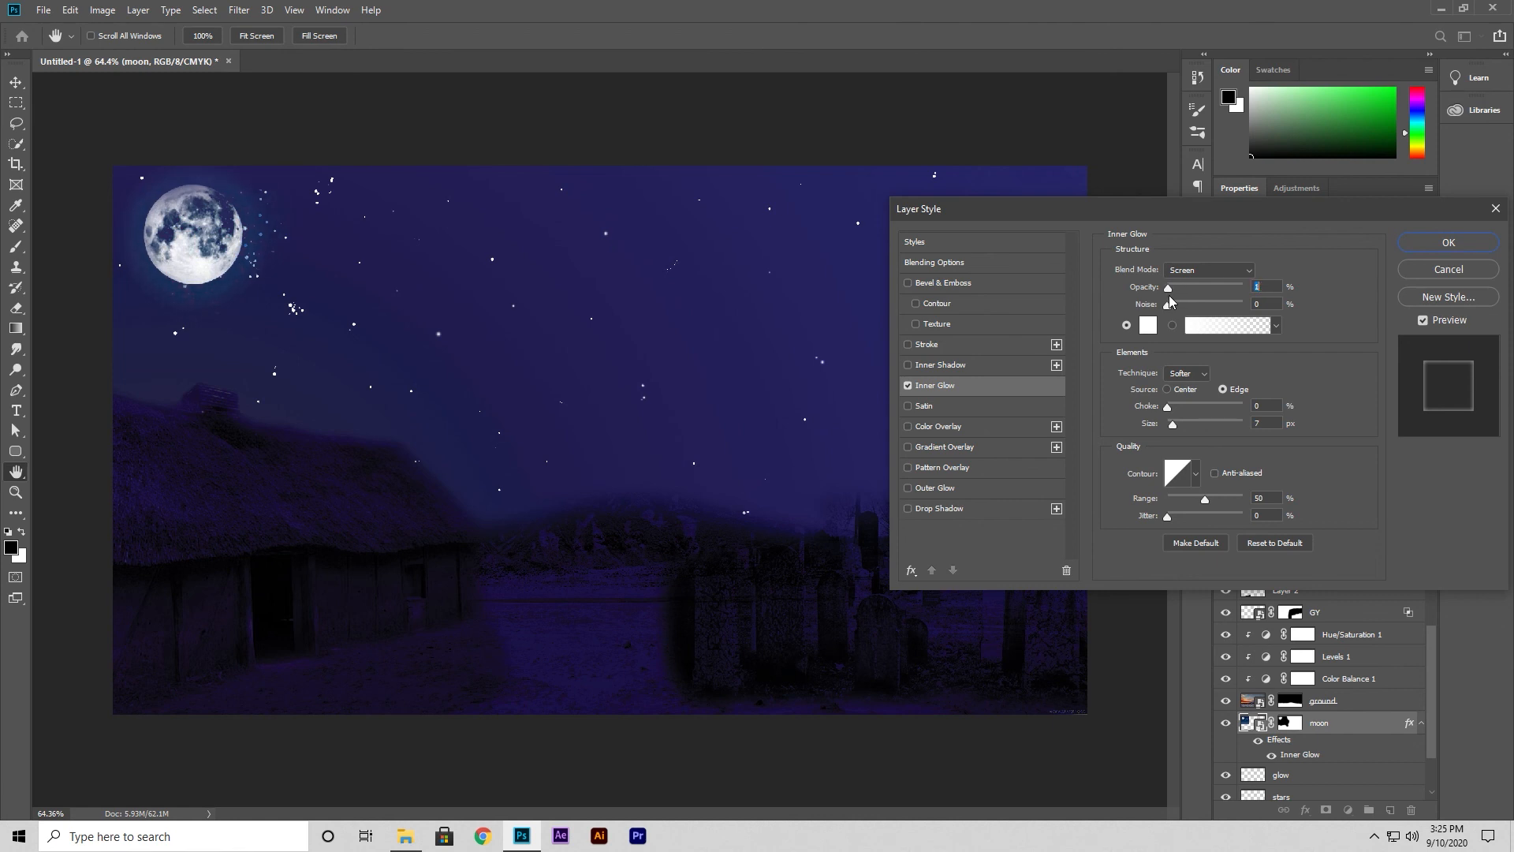
pyautogui.moveTo(1170, 301); pyautogui.dragTo(1175, 301)
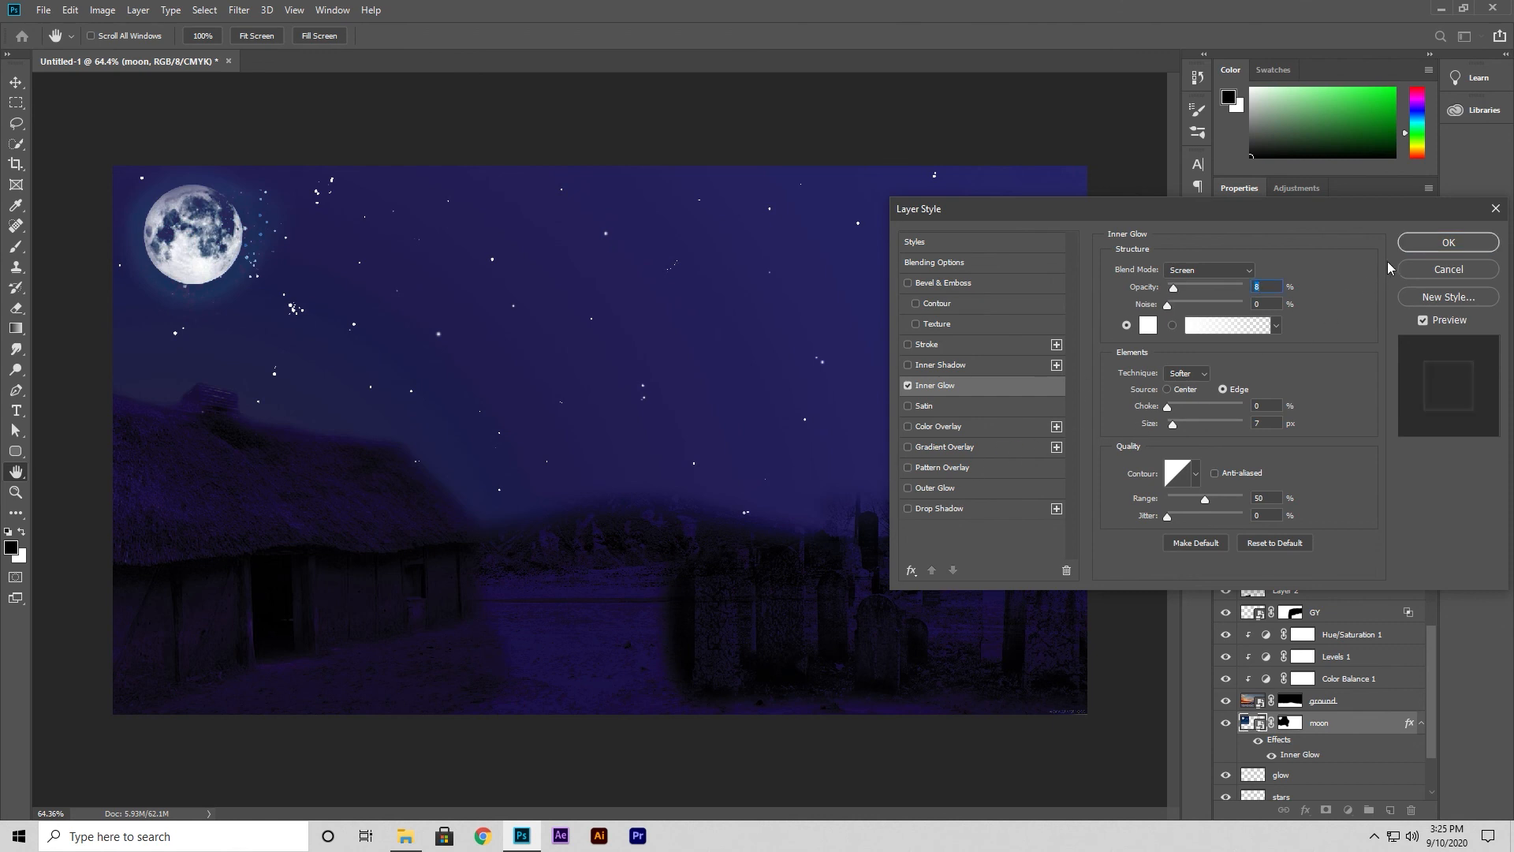
pyautogui.click(1449, 243)
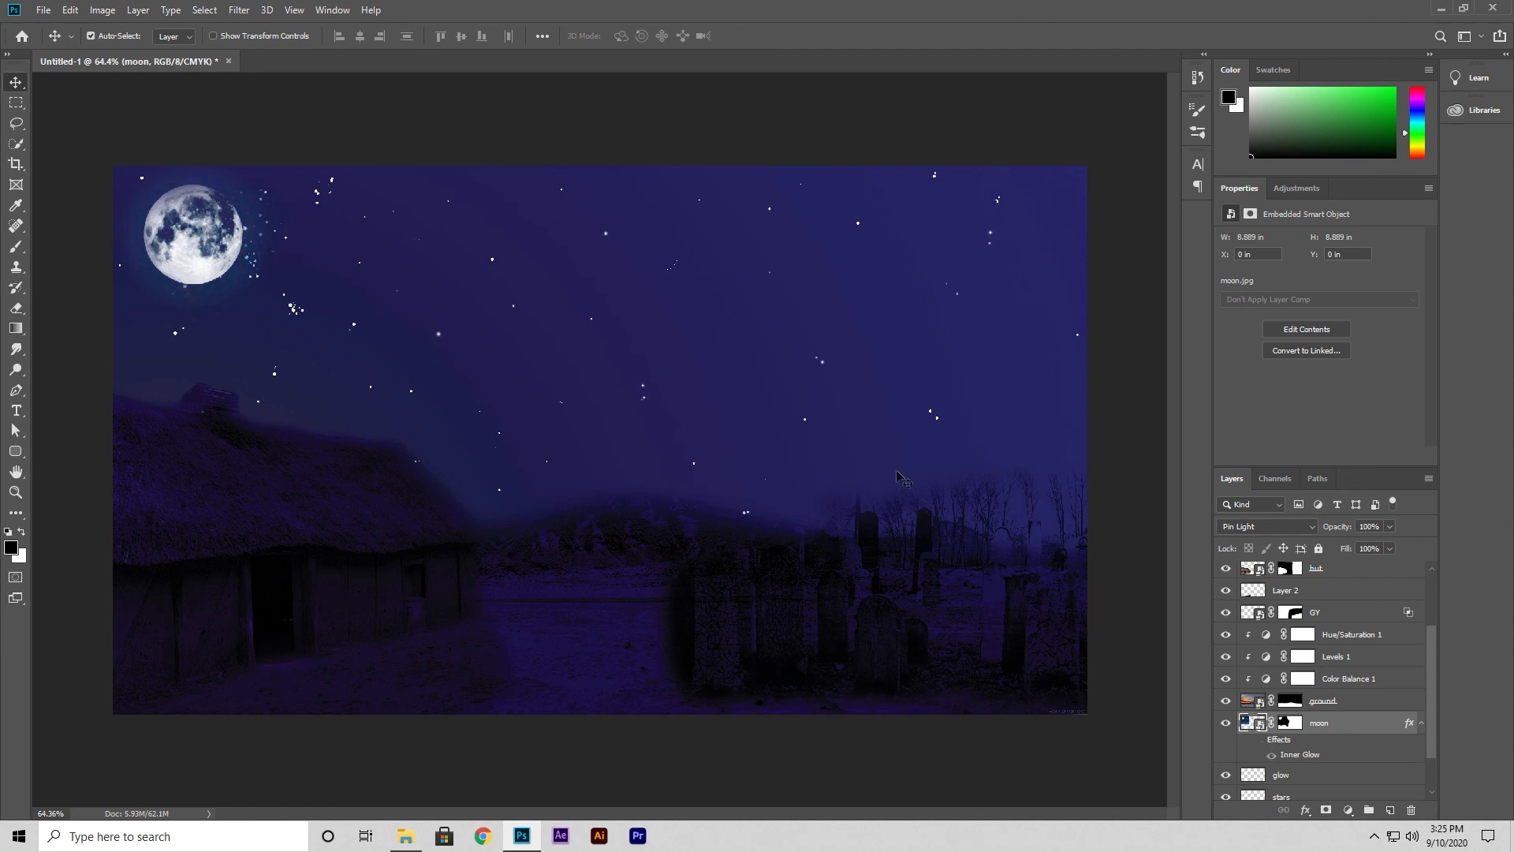
# Select the stars layer and the 60 px Brush, and test a black stroke across the sky, undoing it.
pyautogui.click(1329, 776)
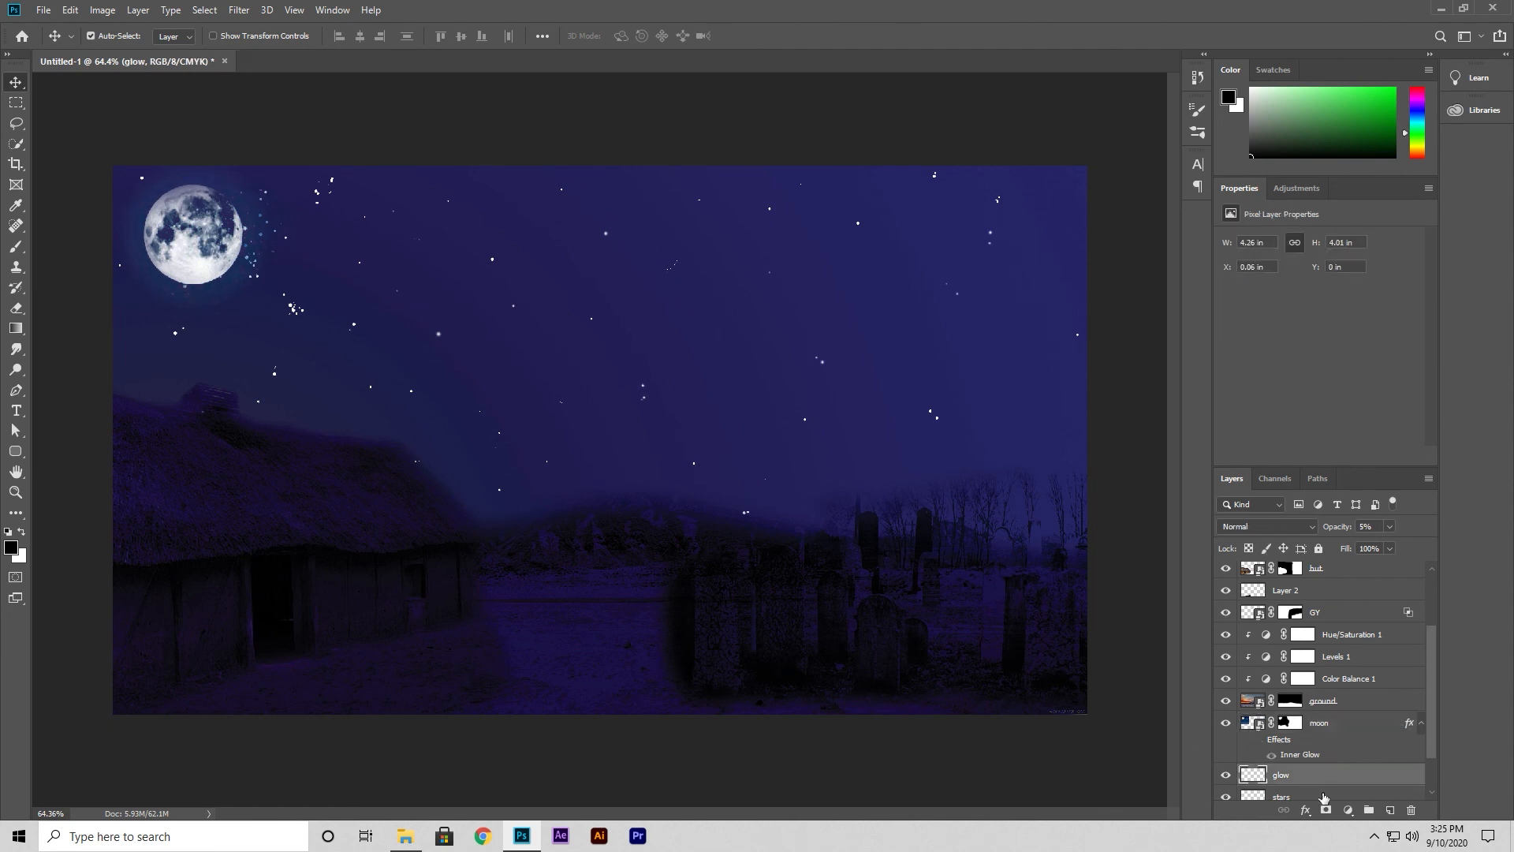
pyautogui.click(1323, 796)
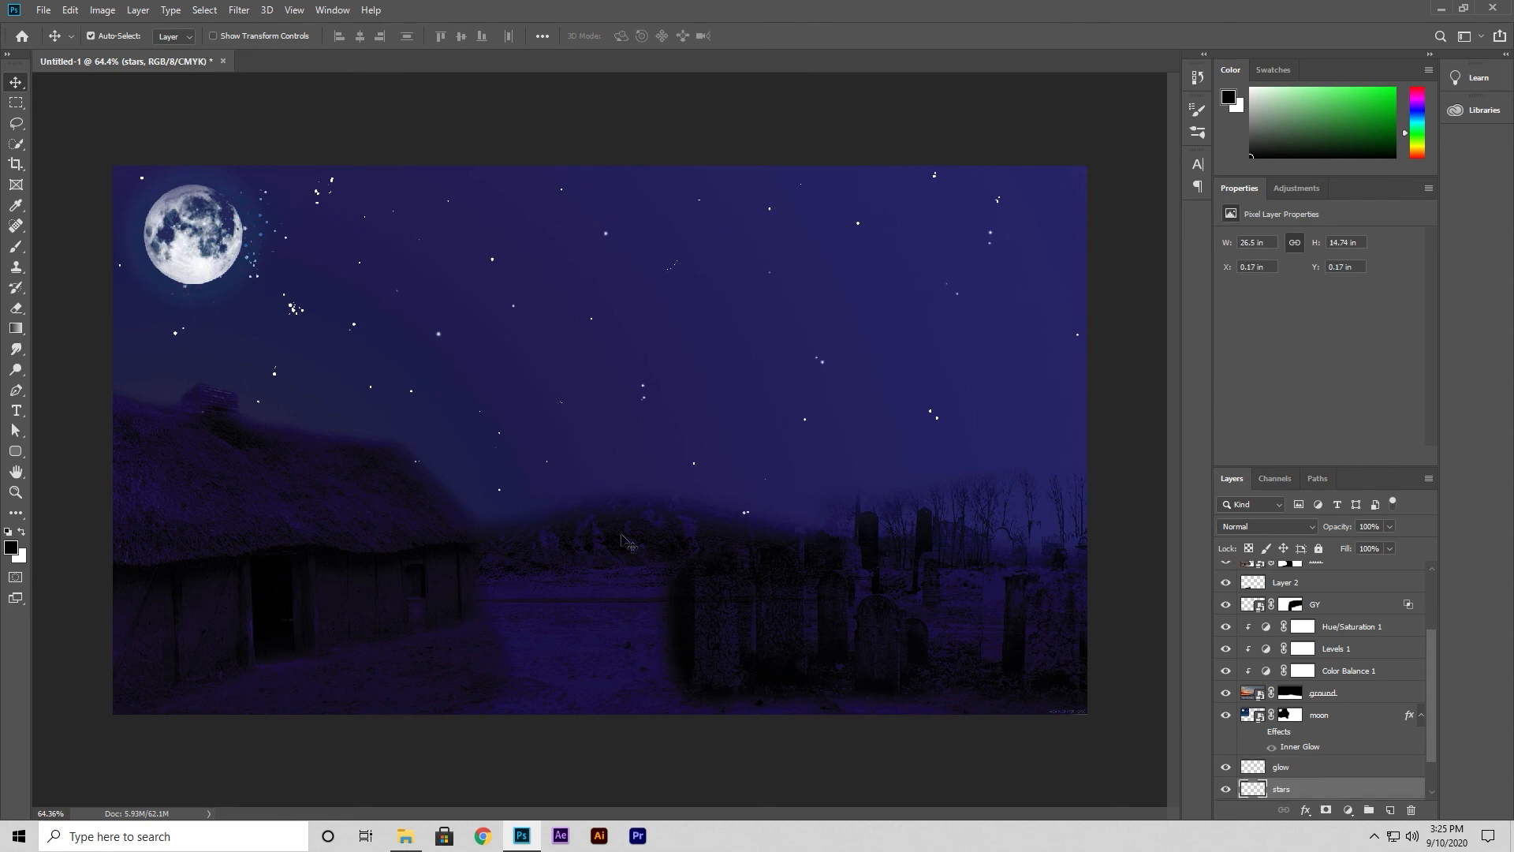
pyautogui.click(16, 246)
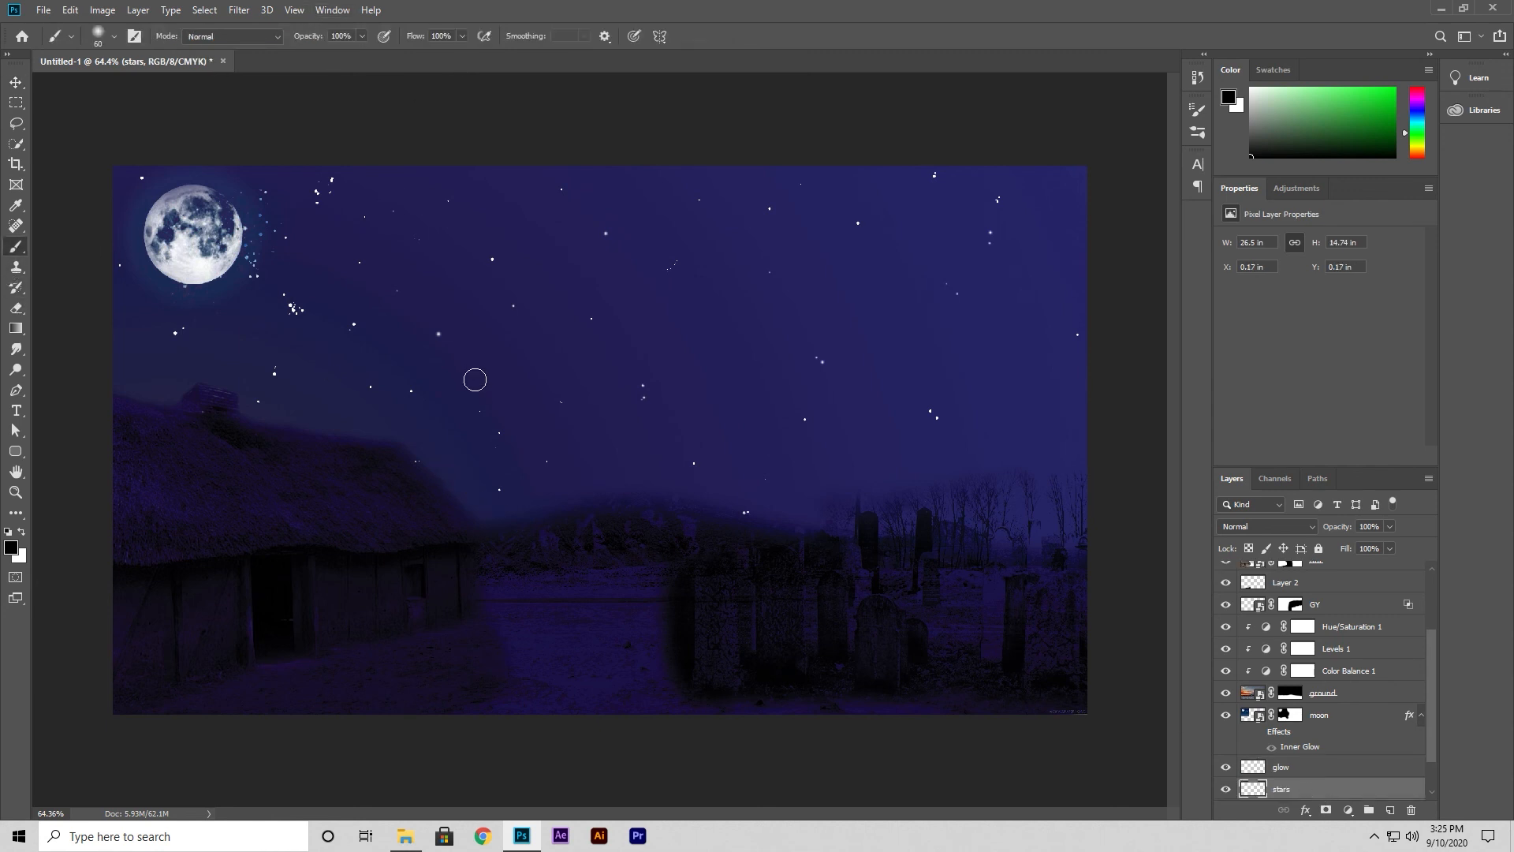
pyautogui.moveTo(474, 379)
pyautogui.mouseDown()
pyautogui.moveTo(571, 323)
pyautogui.moveTo(738, 317)
pyautogui.mouseUp()
pyautogui.hotkey('ctrl', 'z')
# Make the brush's foreground color white and enable Shape Dynamics with a Size Jitter of 100%.
pyautogui.click(21, 532)
pyautogui.click(347, 10)
pyautogui.click(355, 149)
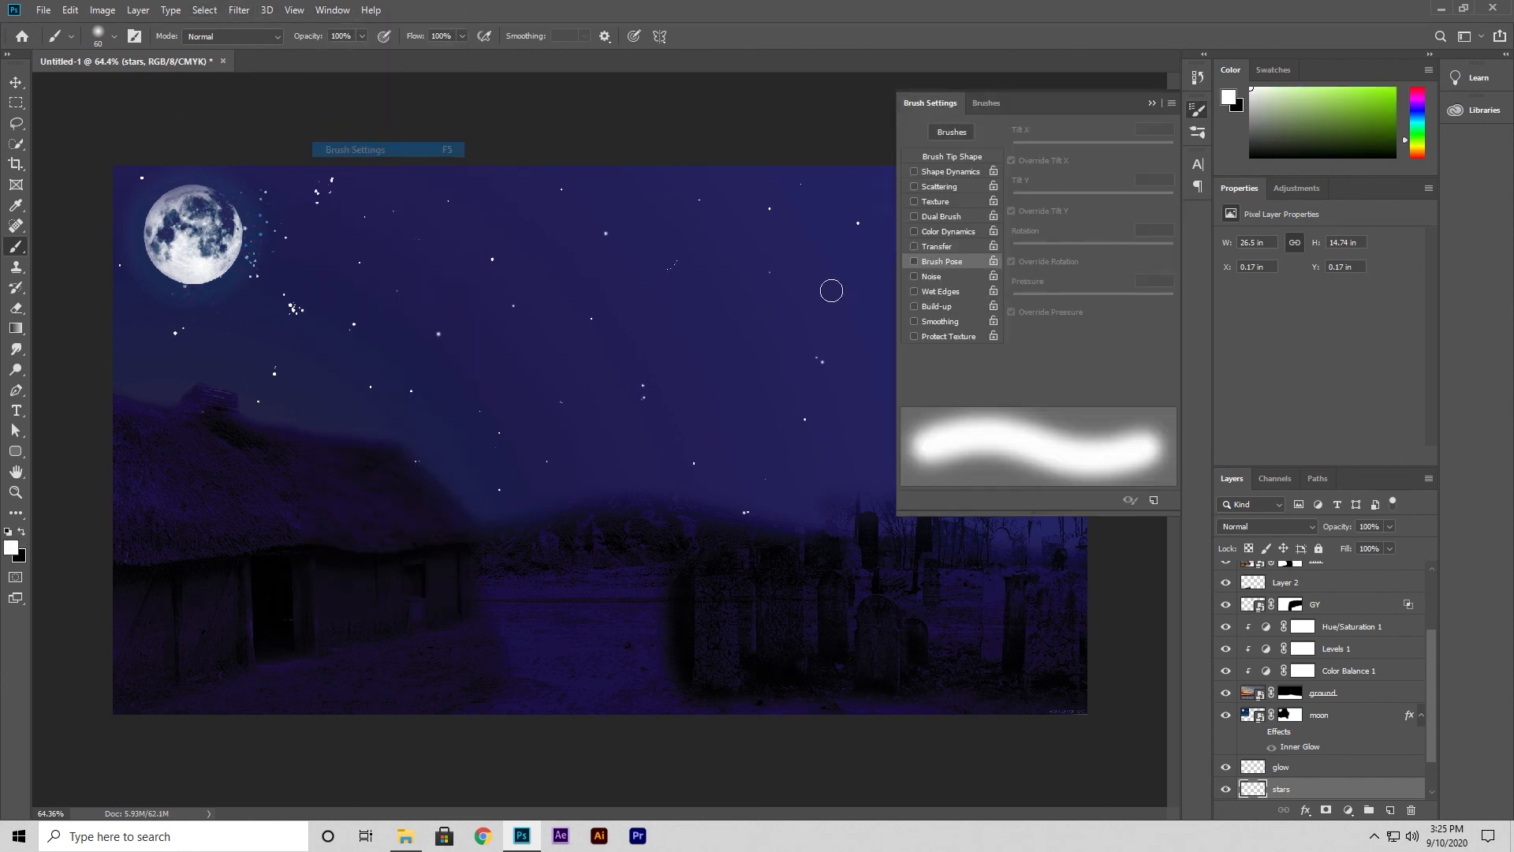
pyautogui.click(939, 172)
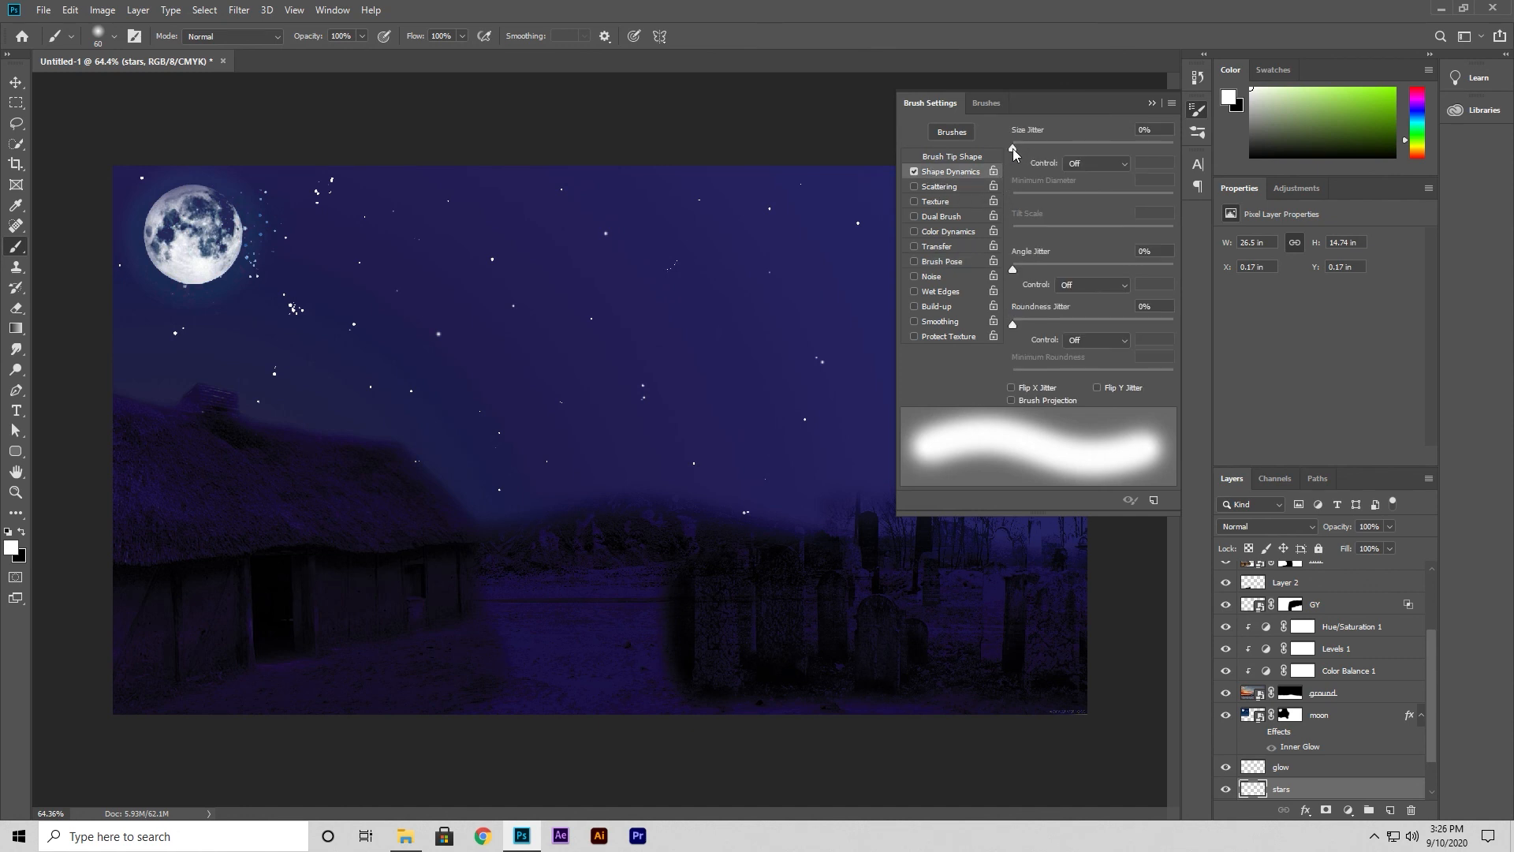
pyautogui.moveTo(1012, 148); pyautogui.dragTo(1191, 151)
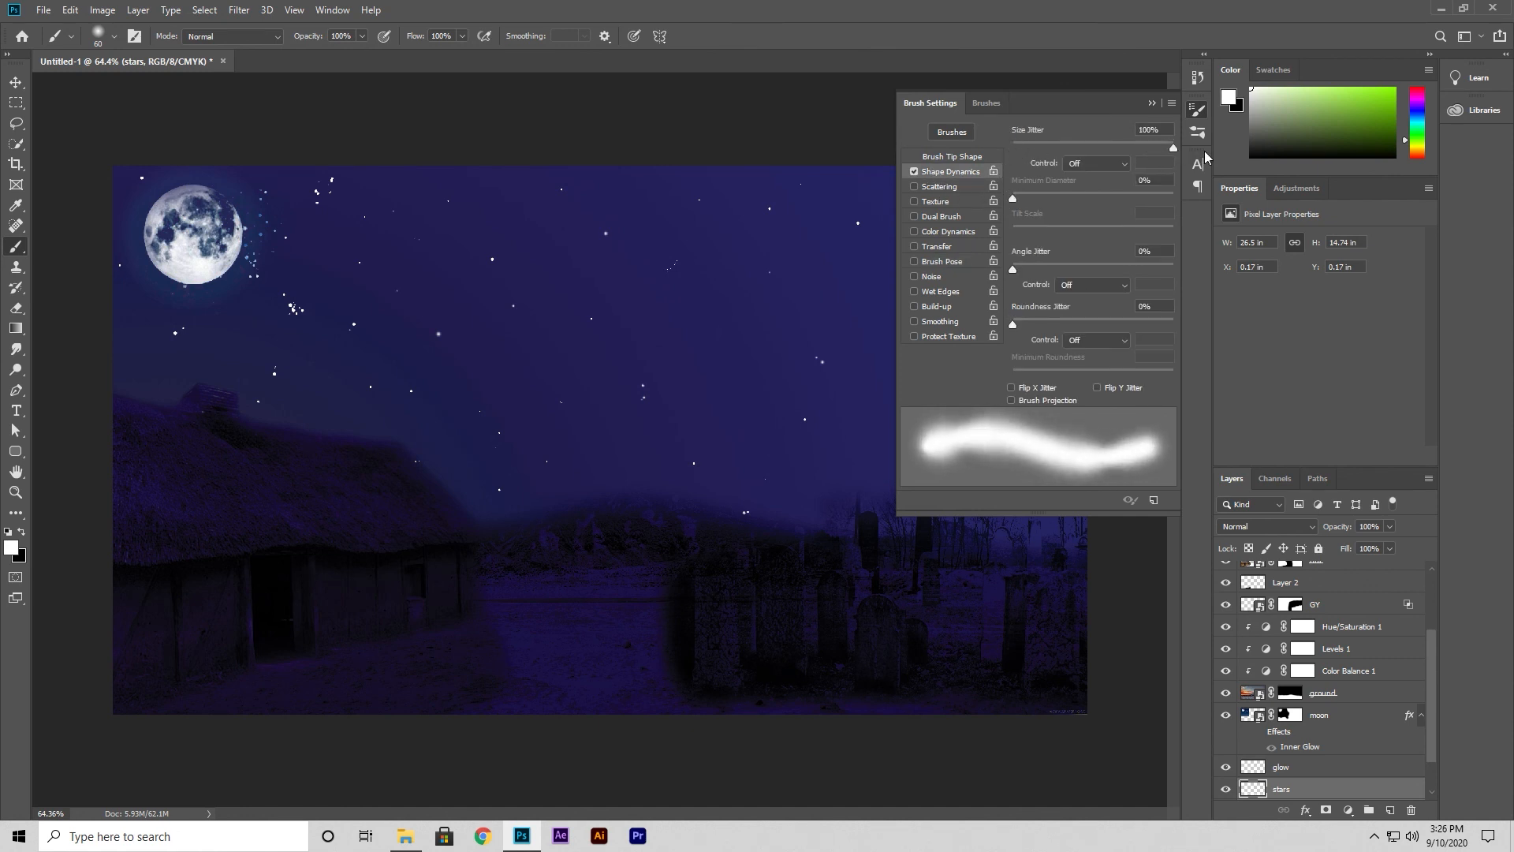
# Enable Scattering for the brush with Scatter at 1000%, Count at 1 and Count Jitter at 100%.
pyautogui.click(939, 188)
pyautogui.moveTo(1012, 149); pyautogui.dragTo(1192, 151)
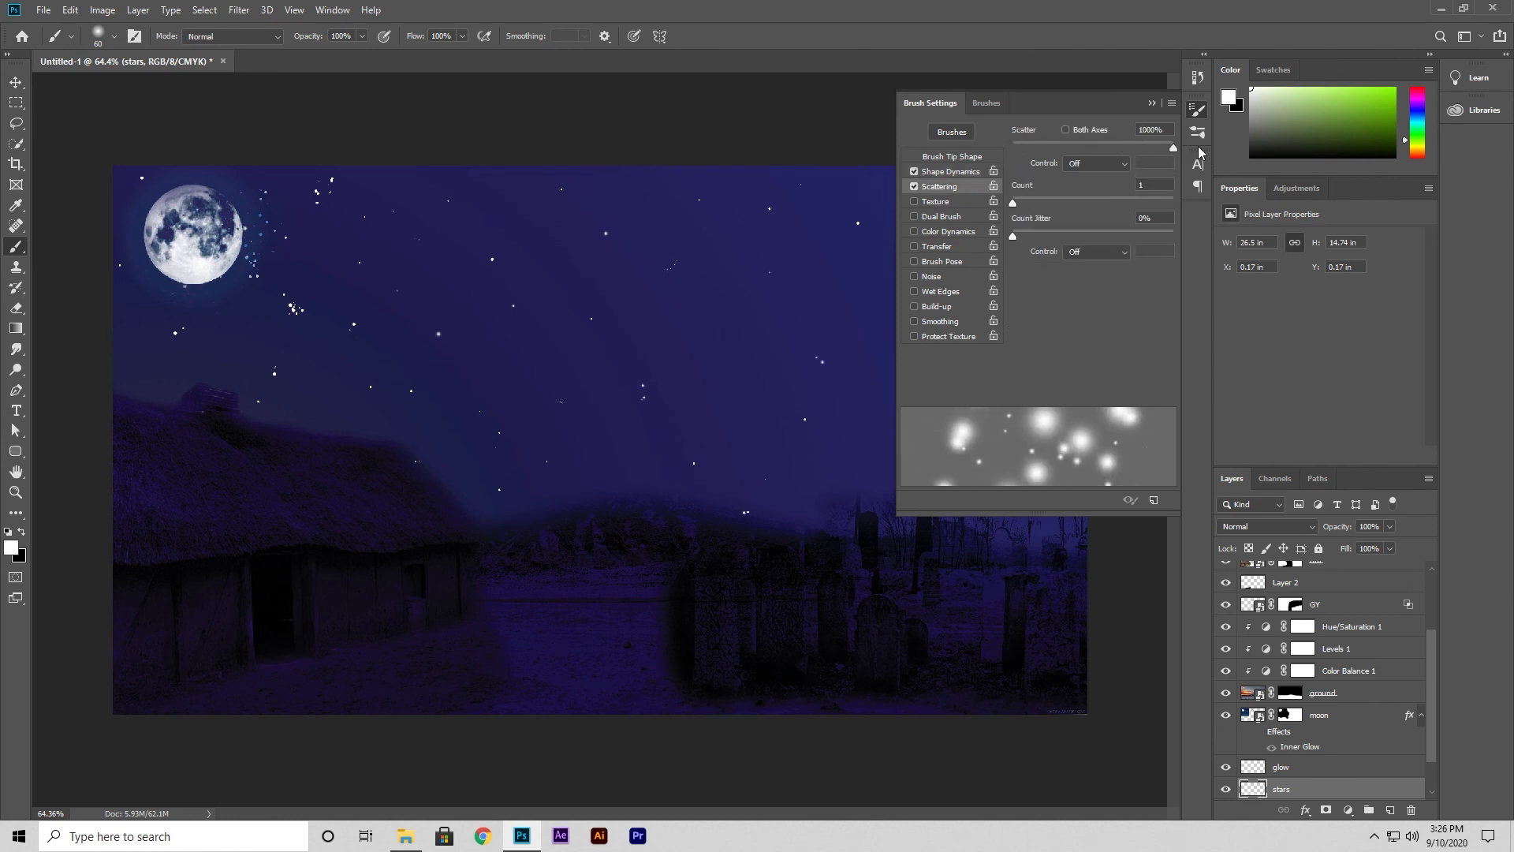
pyautogui.click(945, 201)
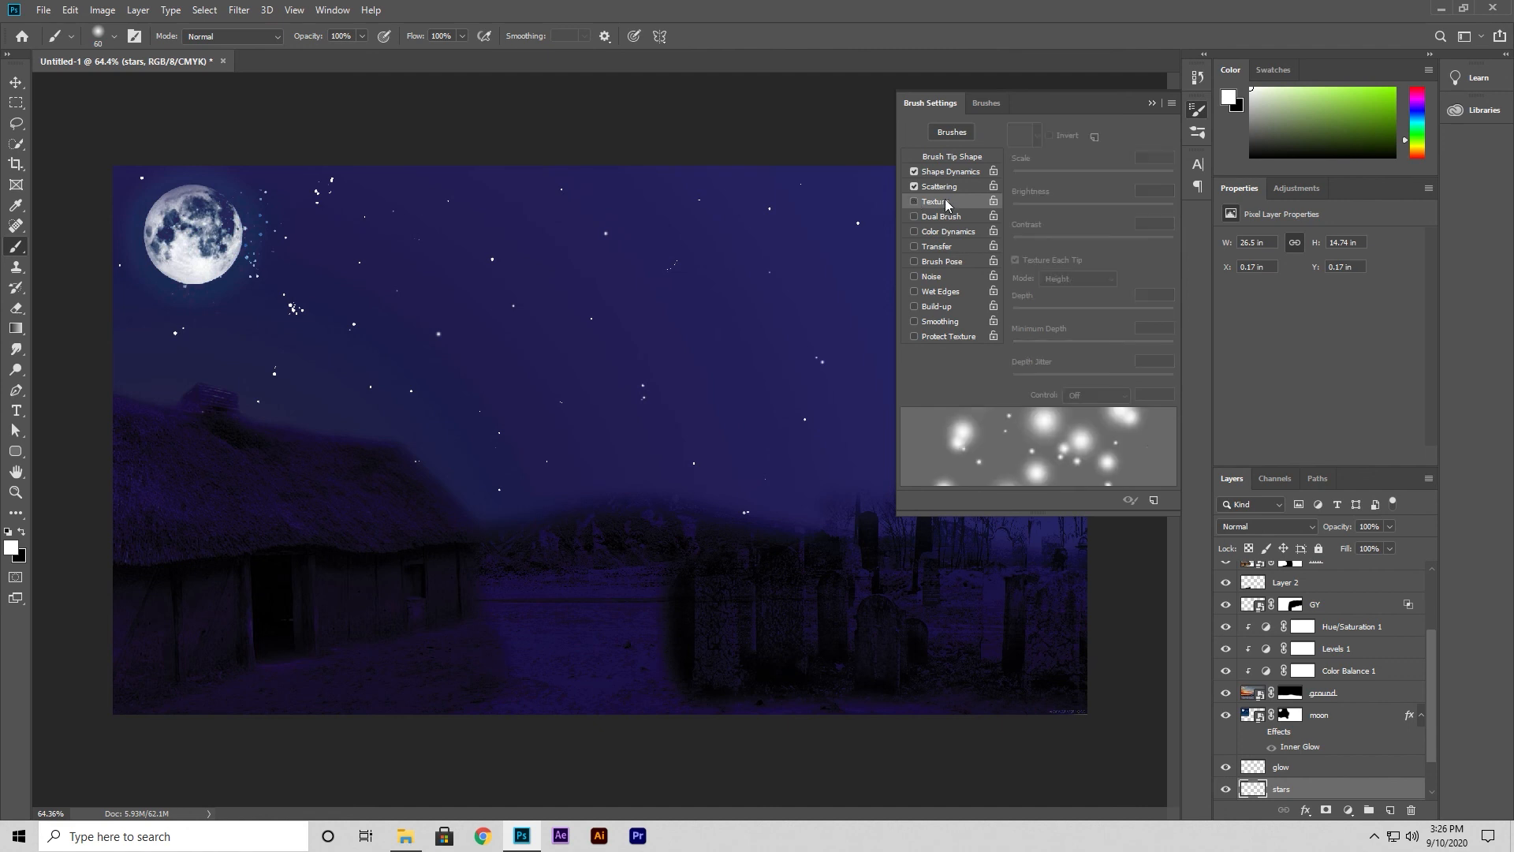
pyautogui.click(946, 187)
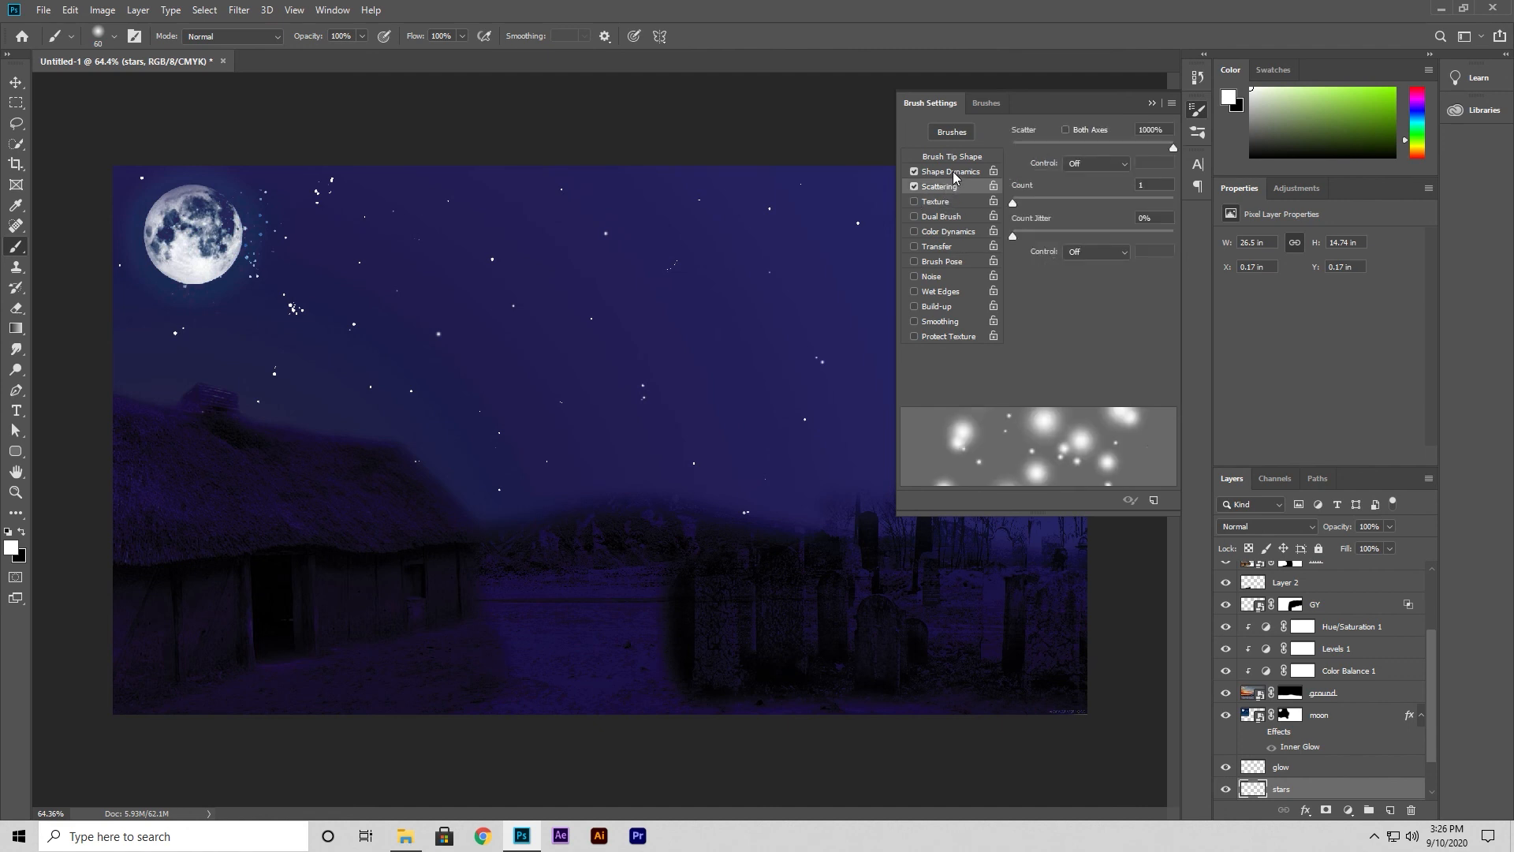
pyautogui.moveTo(1014, 202); pyautogui.dragTo(953, 187)
pyautogui.moveTo(1013, 235); pyautogui.dragTo(1210, 245)
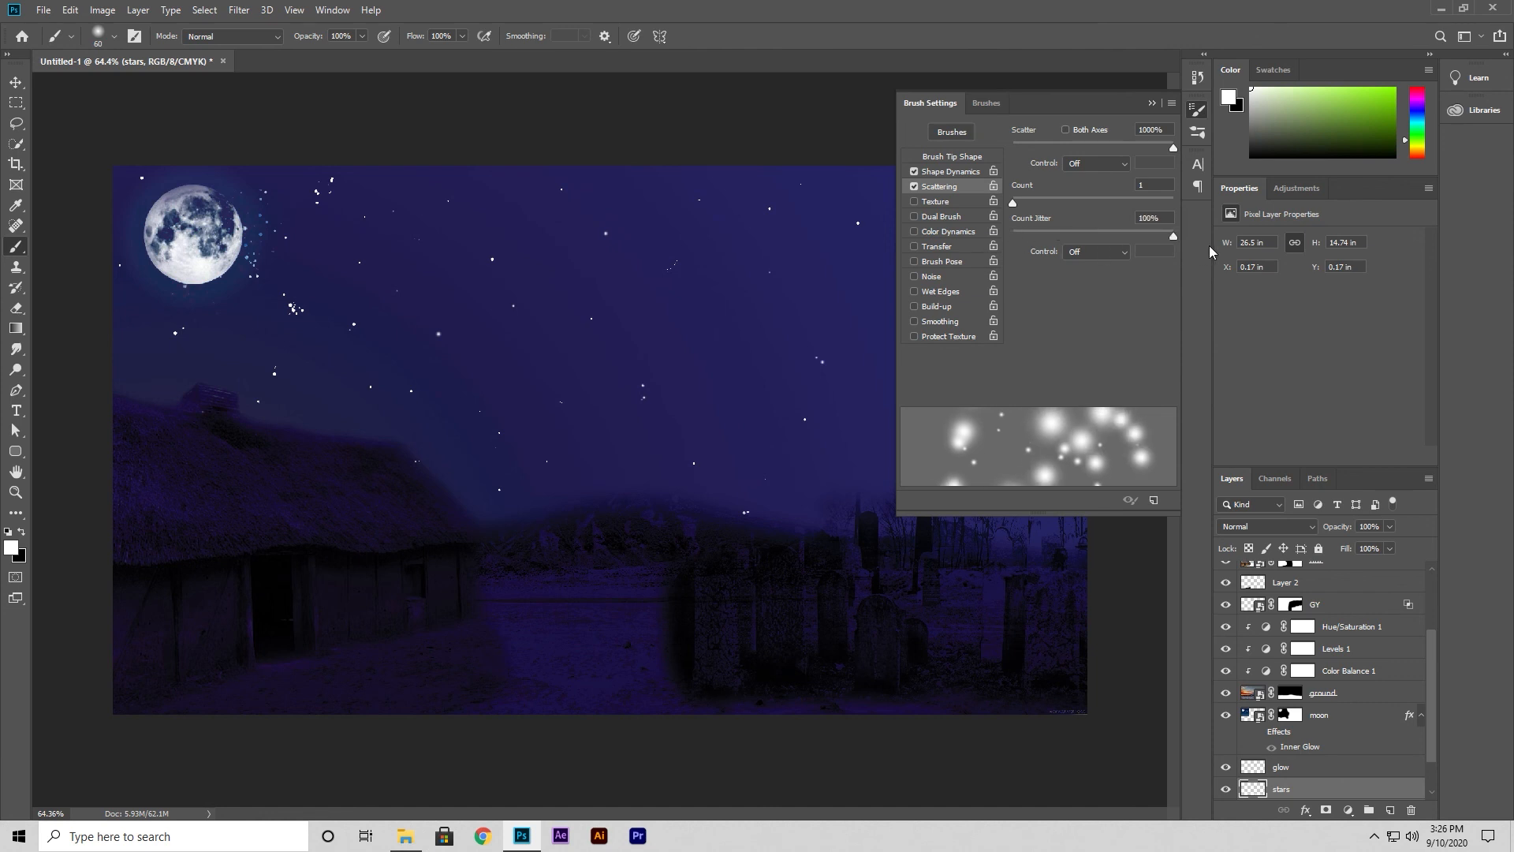
# Raise the brush's Angle Jitter in Shape Dynamics to its maximum, keep Minimum Diameter at 0%, and close the brush settings.
pyautogui.click(948, 171)
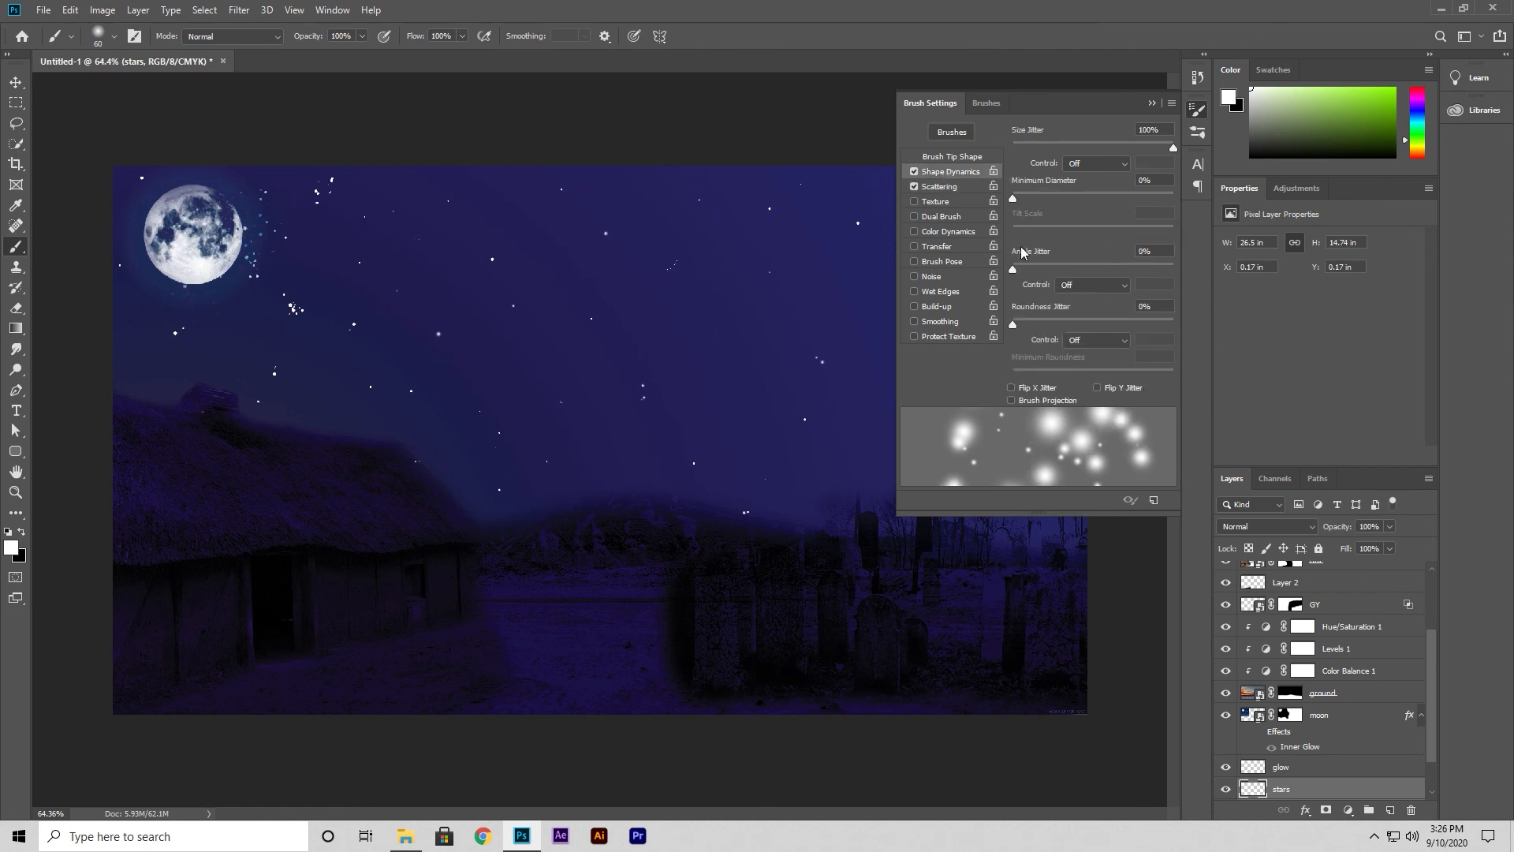
pyautogui.moveTo(1013, 199)
pyautogui.mouseDown()
pyautogui.moveTo(1176, 203)
pyautogui.moveTo(992, 207)
pyautogui.mouseUp()
pyautogui.moveTo(1014, 272); pyautogui.dragTo(1220, 295)
pyautogui.click(1151, 103)
# Test a scattered white stroke across the sky with the 60 px brush and undo it.
pyautogui.click(706, 323)
pyautogui.moveTo(709, 322); pyautogui.dragTo(1064, 318)
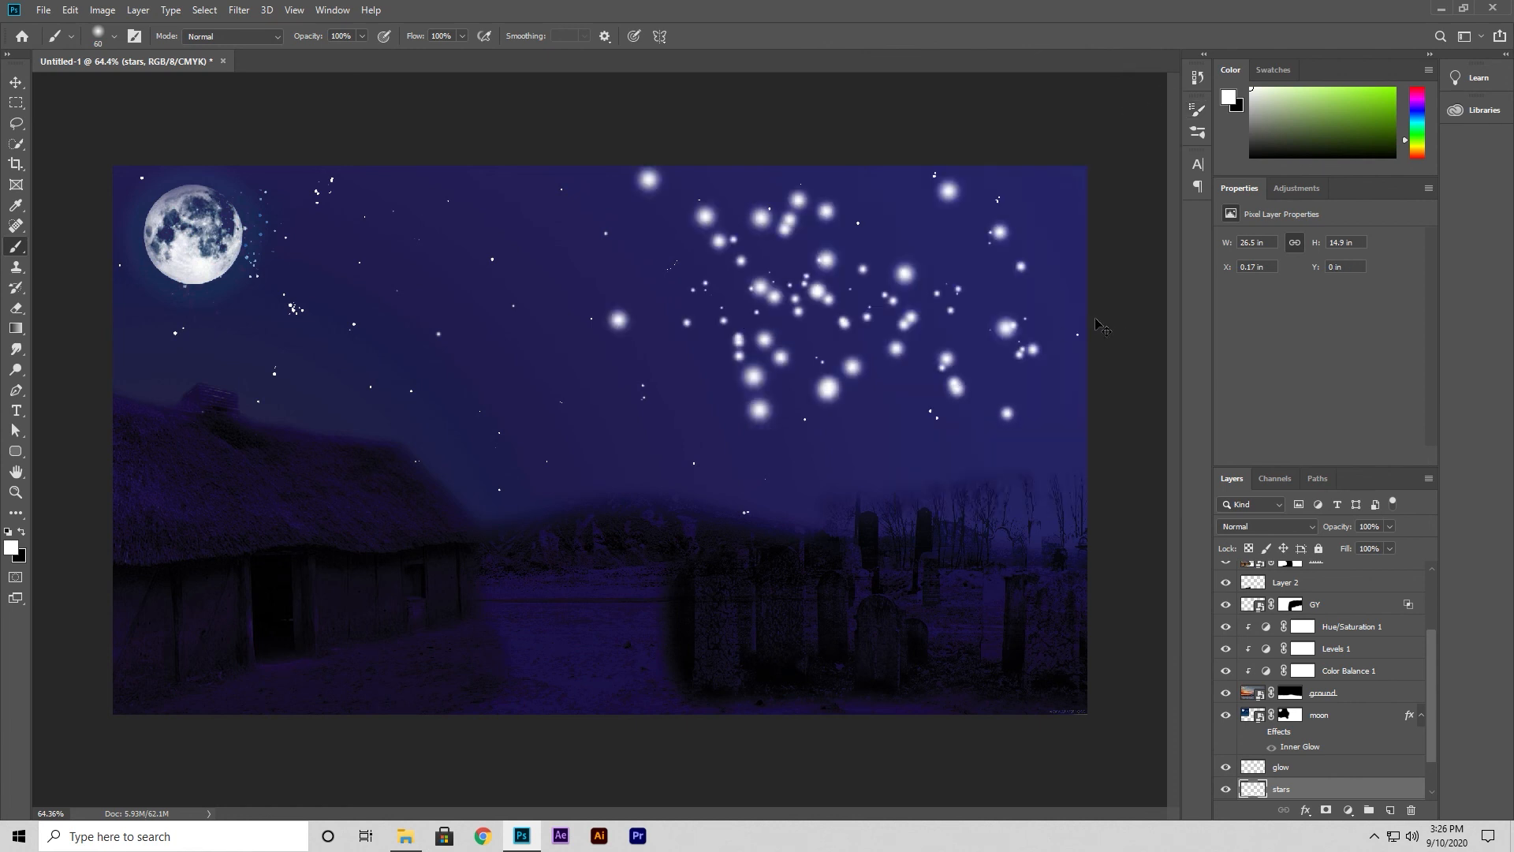
pyautogui.hotkey('ctrl', 'alt', 'z')
pyautogui.hotkey('ctrl', 'alt', 'z')
# Set the brush hardness to 61%, shrink the brush to 1 px, and test a thin stroke of stars across the sky.
pyautogui.moveTo(727, 314); pyautogui.dragTo(713, 316)
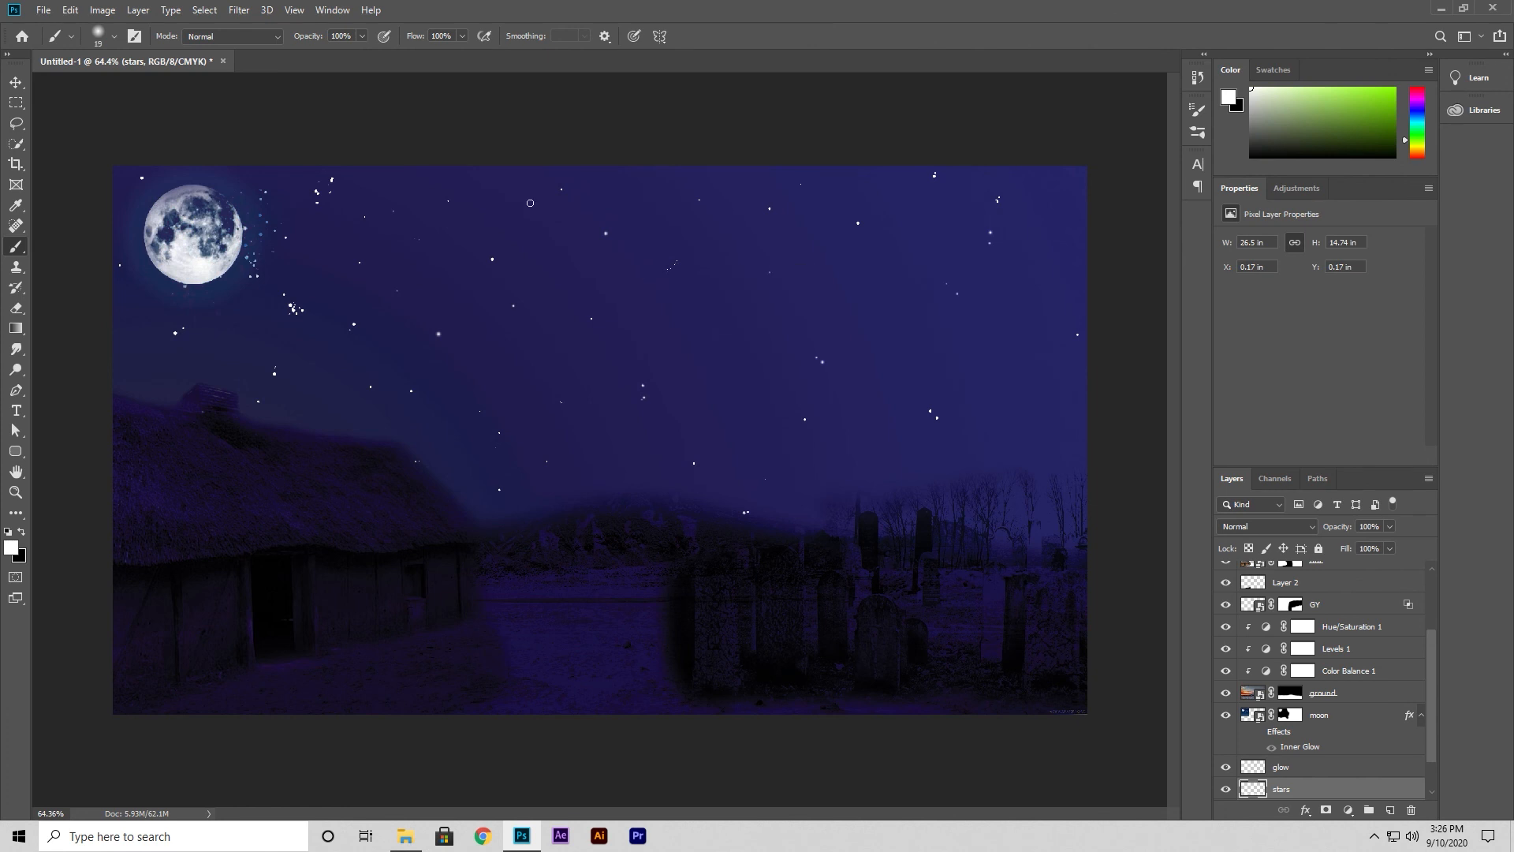
pyautogui.click(113, 36)
pyautogui.moveTo(130, 128); pyautogui.dragTo(164, 129)
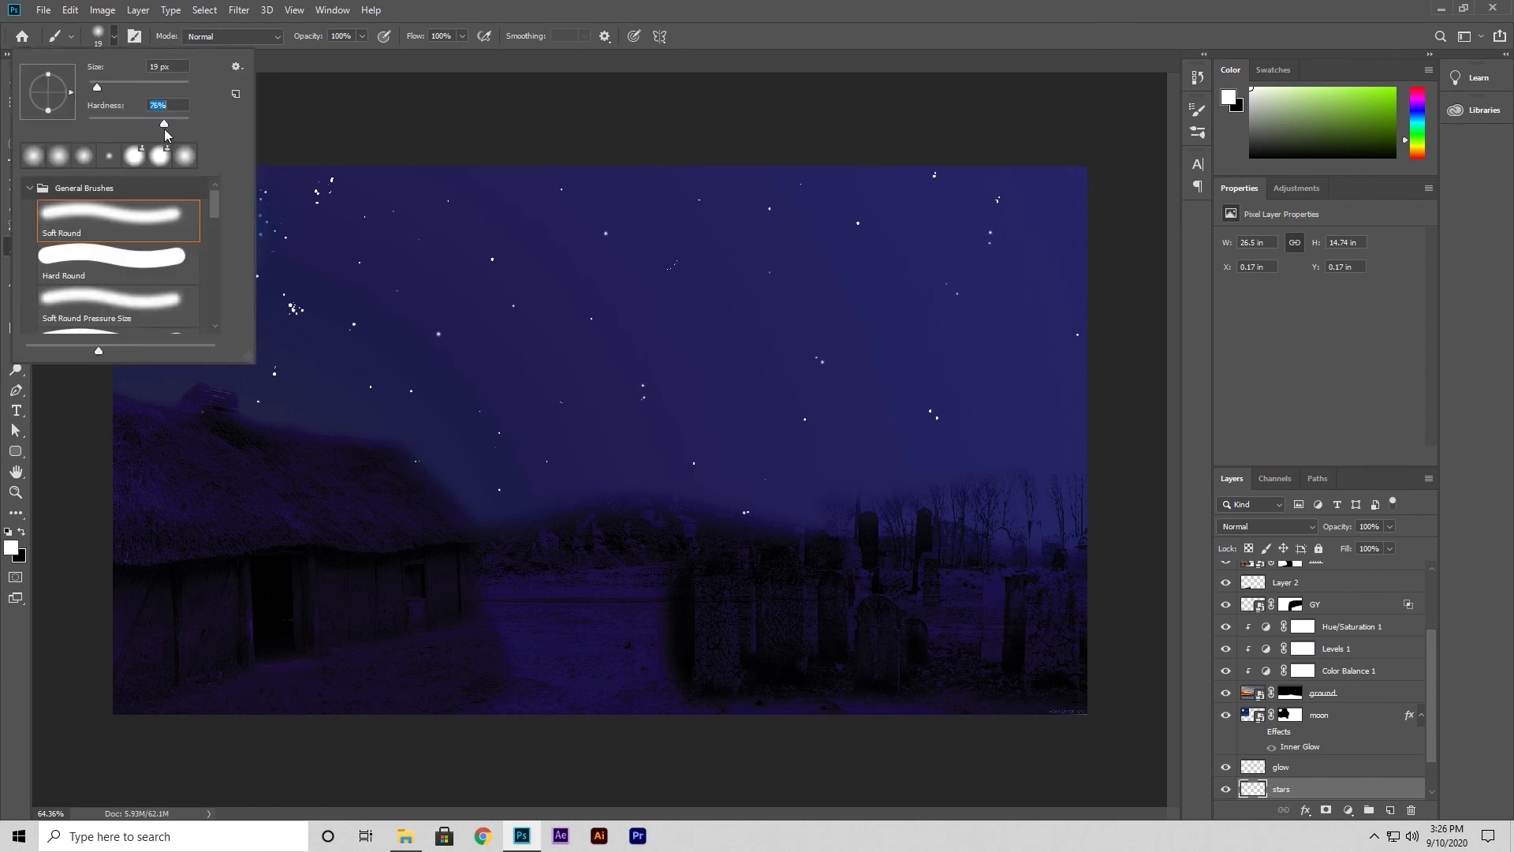
pyautogui.click(97, 87)
pyautogui.moveTo(98, 87); pyautogui.dragTo(88, 87)
pyautogui.moveTo(515, 213); pyautogui.dragTo(767, 274)
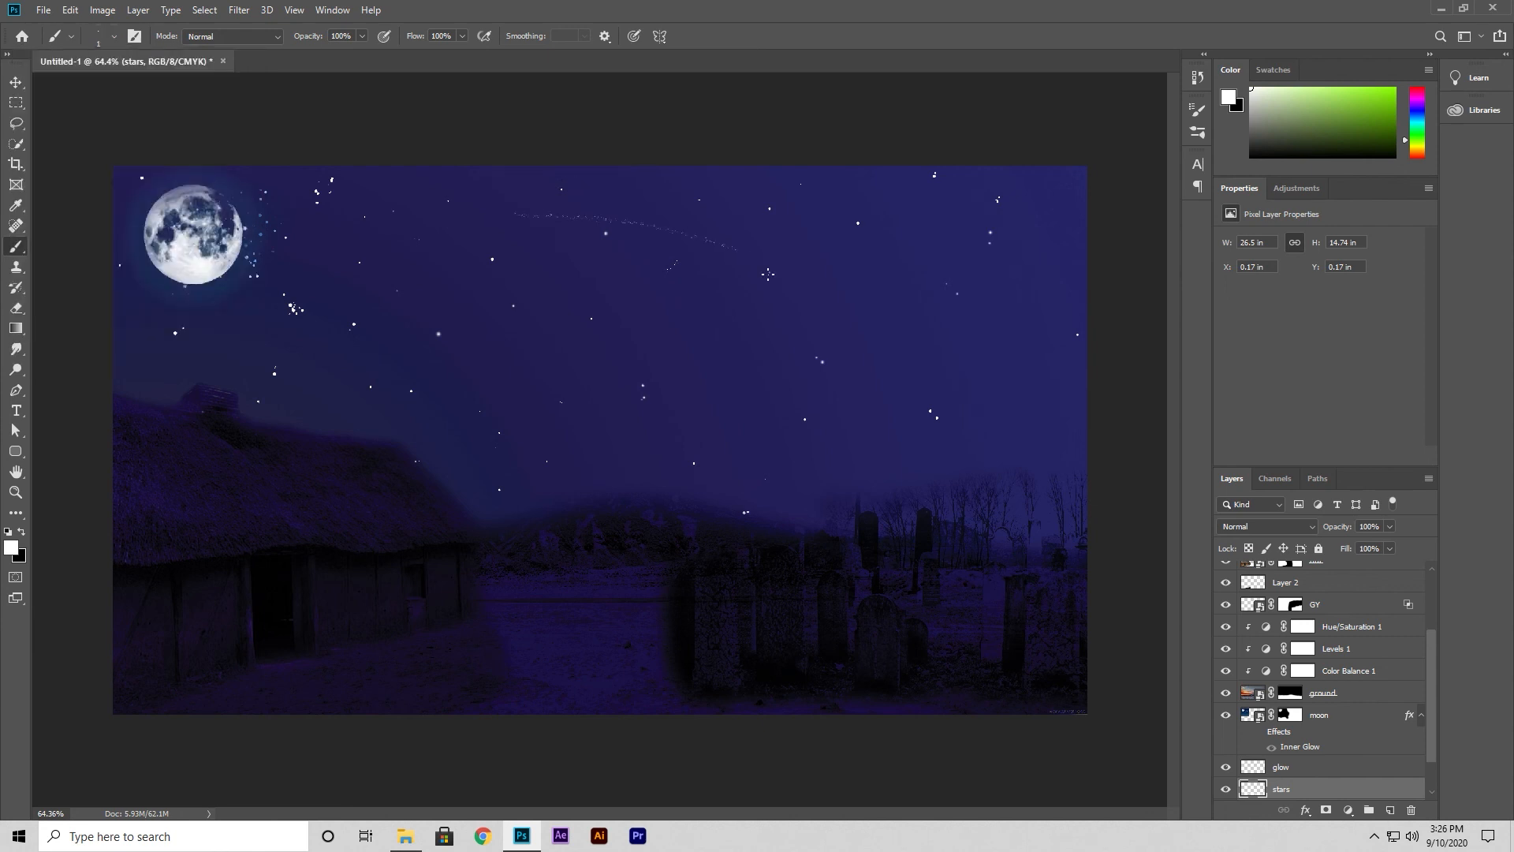
# Set the brush size to 6 px, test a star stroke across the sky and undo it.
pyautogui.click(114, 36)
pyautogui.moveTo(90, 87); pyautogui.dragTo(91, 88)
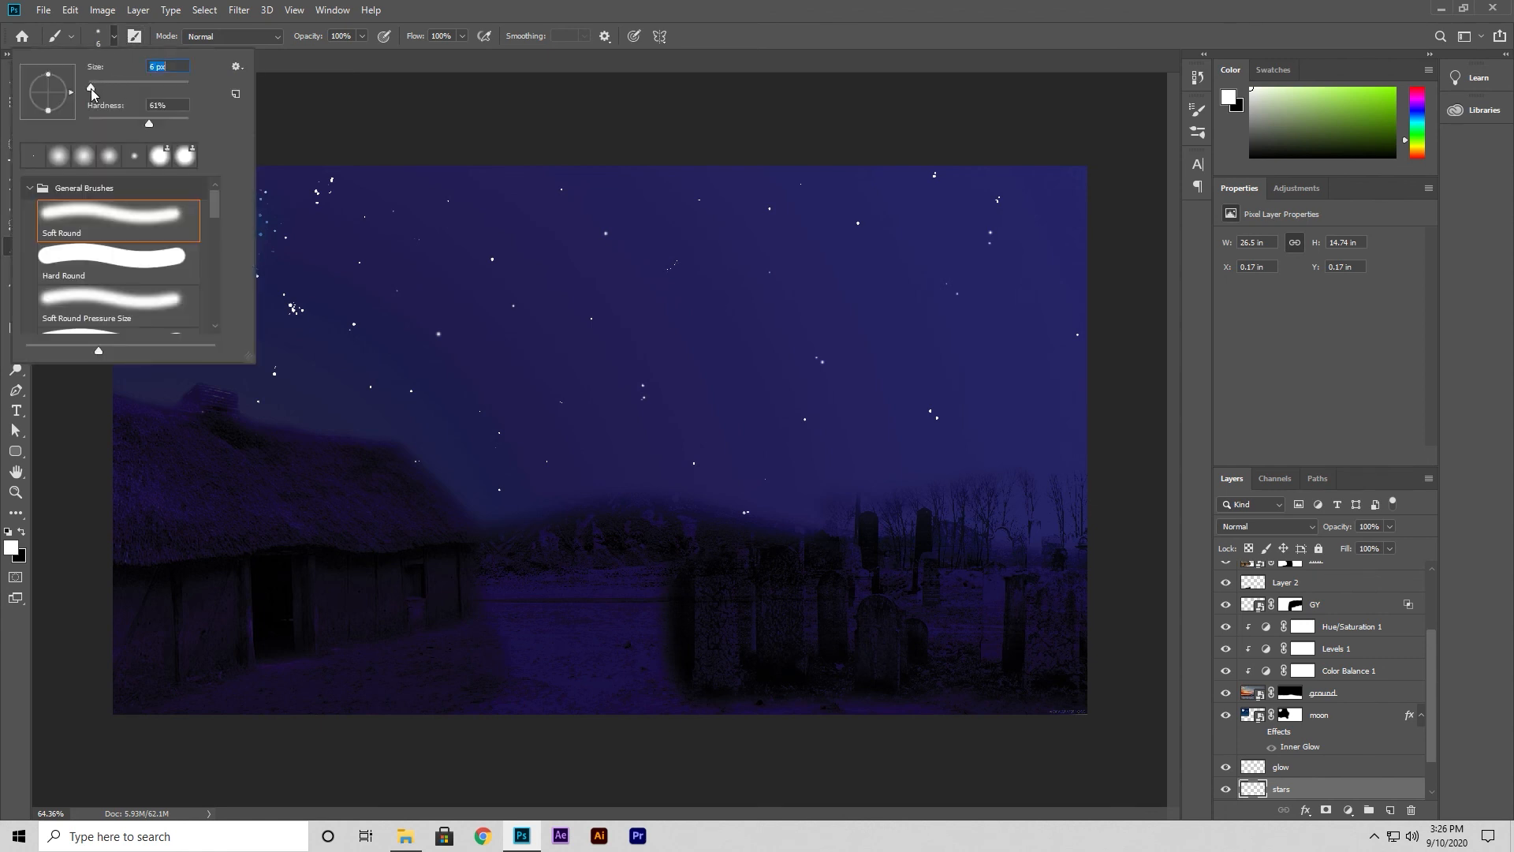
pyautogui.moveTo(547, 259); pyautogui.dragTo(798, 272)
pyautogui.hotkey('ctrl', 'z')
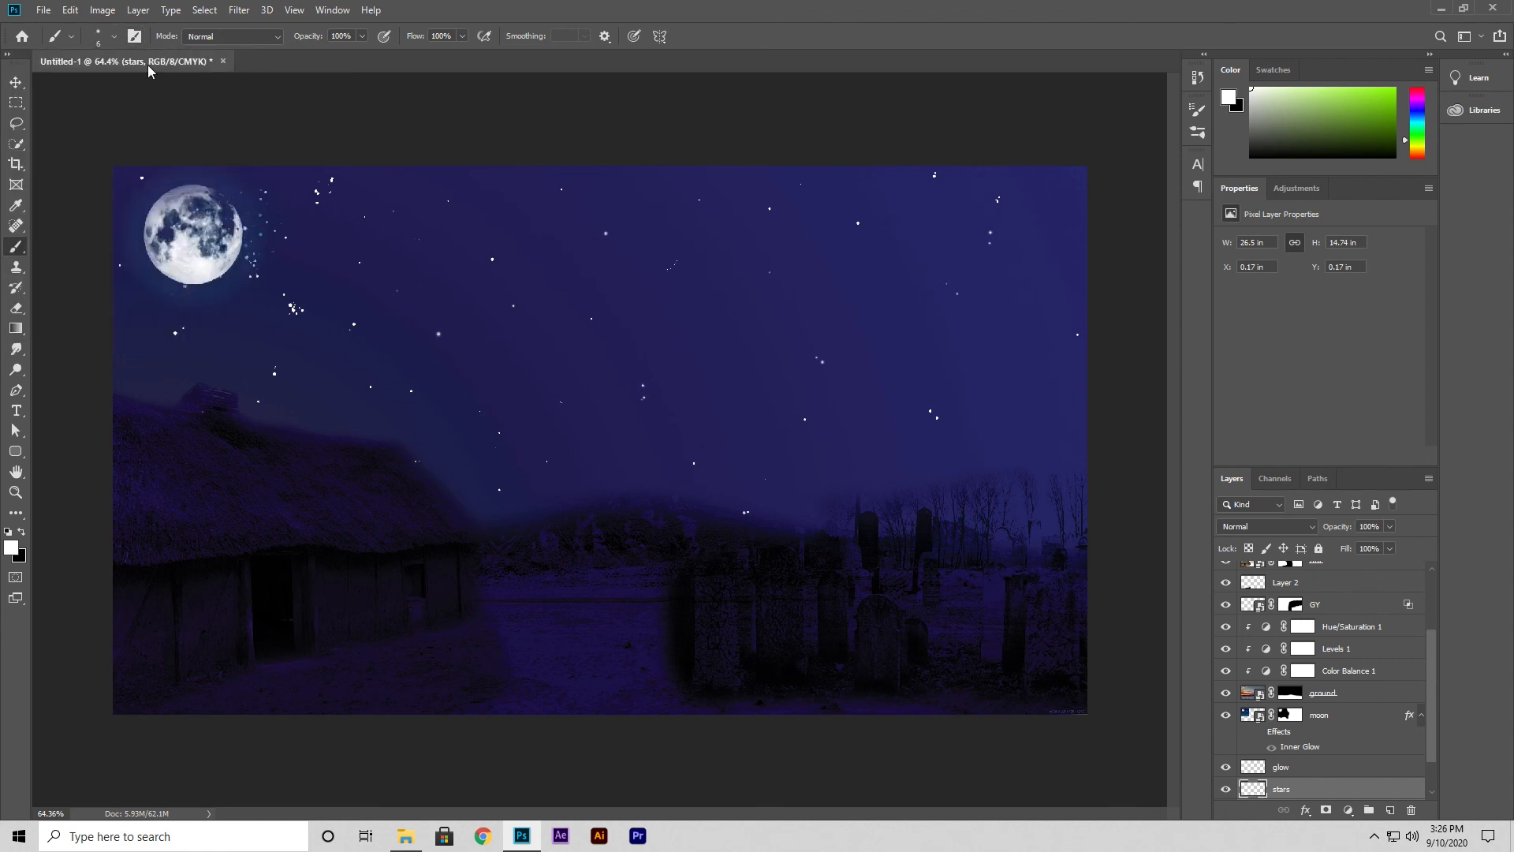
# Enlarge the brush to 62 px, test a star stroke across the sky and undo it.
pyautogui.click(112, 41)
pyautogui.moveTo(95, 88); pyautogui.dragTo(121, 88)
pyautogui.moveTo(507, 236); pyautogui.dragTo(1082, 337)
pyautogui.hotkey('ctrl', 'z')
# Set the brush size to 5 px and try a horizontal star stroke across the upper sky, undoing it.
pyautogui.click(113, 40)
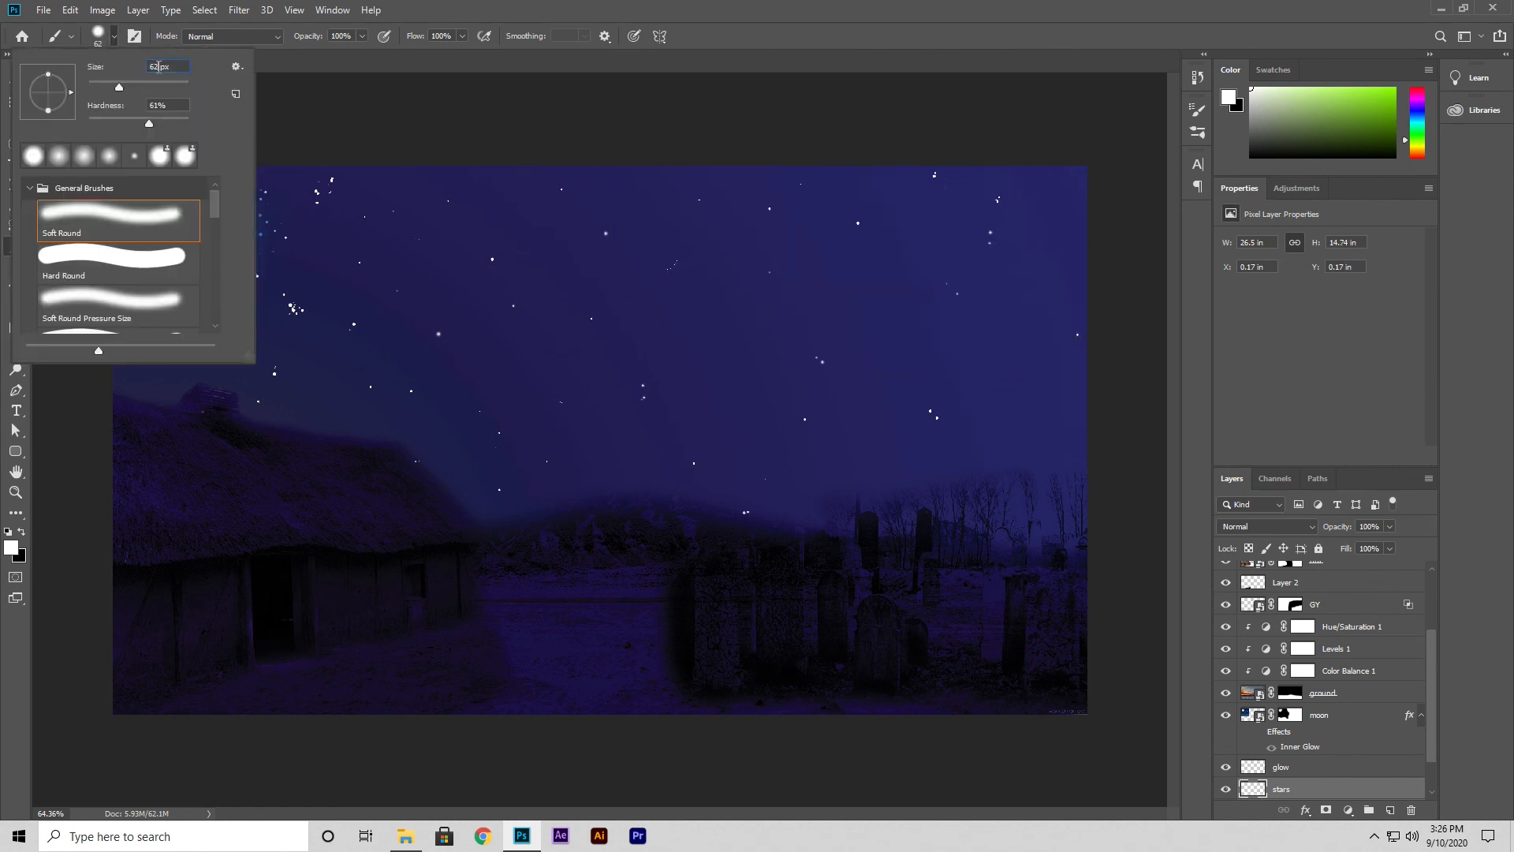
pyautogui.write('5')
pyautogui.press('Return')
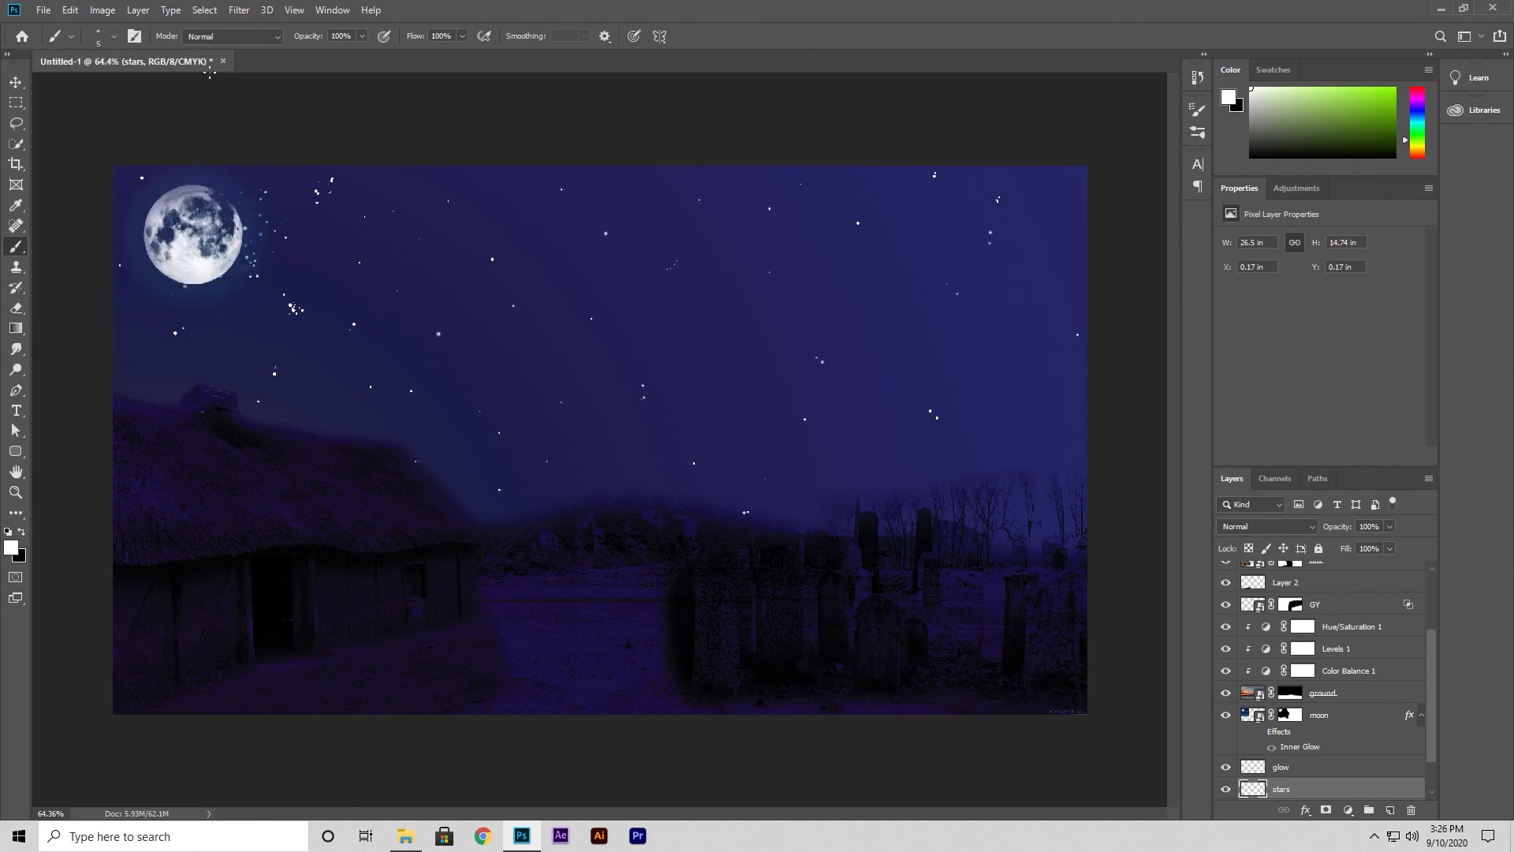
pyautogui.moveTo(381, 240)
pyautogui.mouseDown()
pyautogui.moveTo(643, 227)
pyautogui.moveTo(714, 237)
pyautogui.mouseUp()
pyautogui.hotkey('ctrl', 'z')
# Scatter white stars beside the moon and paint winding star trails across the sky.
pyautogui.moveTo(297, 240); pyautogui.dragTo(300, 222)
pyautogui.moveTo(222, 359); pyautogui.dragTo(467, 265)
pyautogui.moveTo(601, 214); pyautogui.dragTo(812, 219)
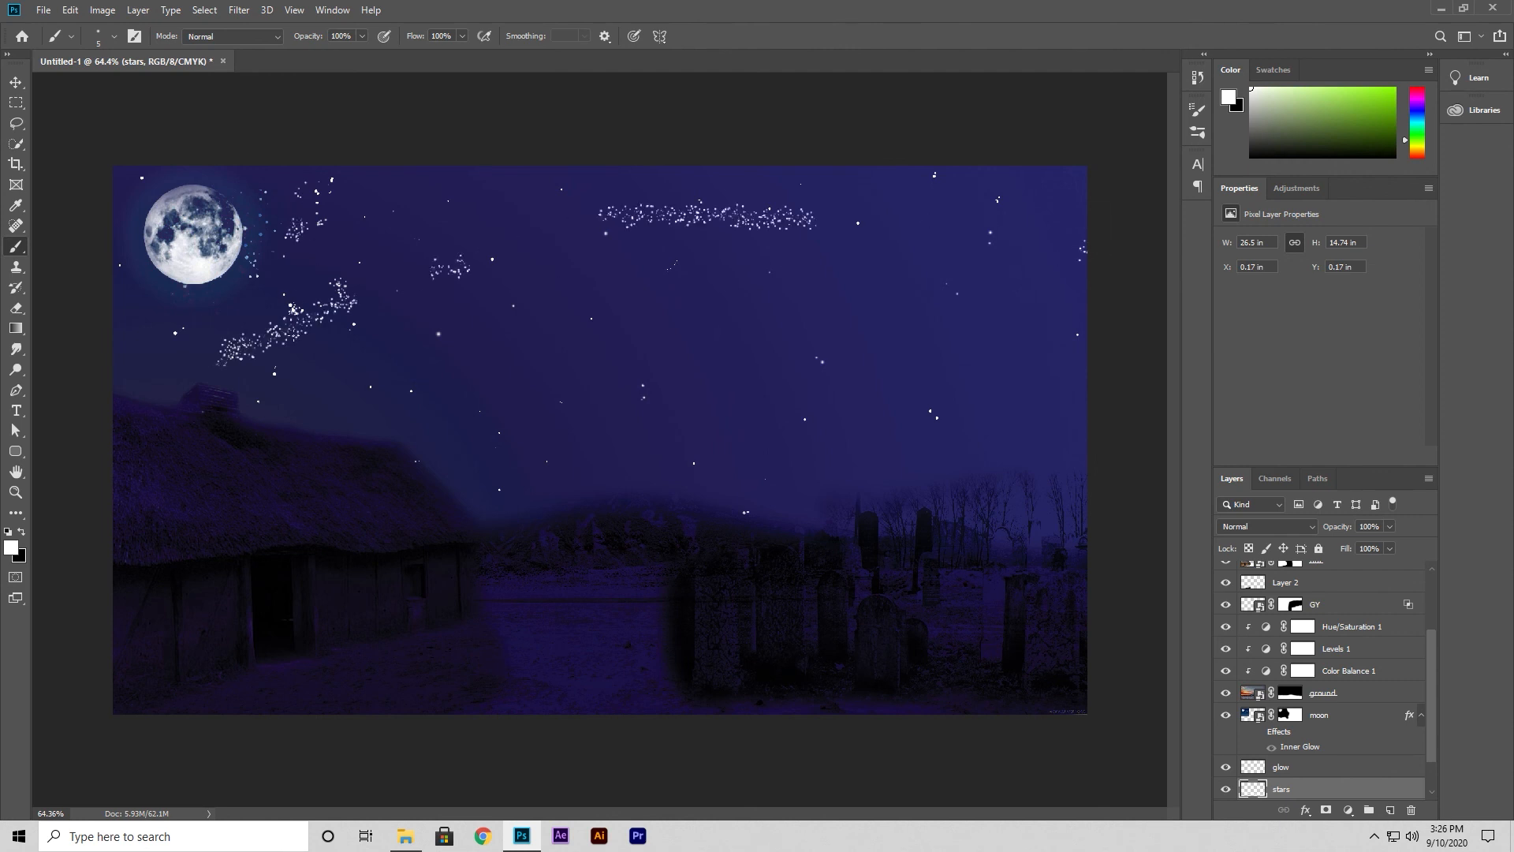
pyautogui.moveTo(304, 278)
pyautogui.mouseDown()
pyautogui.moveTo(414, 346)
pyautogui.moveTo(350, 407)
pyautogui.moveTo(457, 318)
pyautogui.moveTo(490, 258)
pyautogui.moveTo(525, 328)
pyautogui.moveTo(608, 225)
pyautogui.moveTo(642, 407)
pyautogui.moveTo(568, 312)
pyautogui.moveTo(676, 254)
pyautogui.moveTo(732, 295)
pyautogui.moveTo(731, 236)
pyautogui.moveTo(899, 320)
pyautogui.mouseUp()
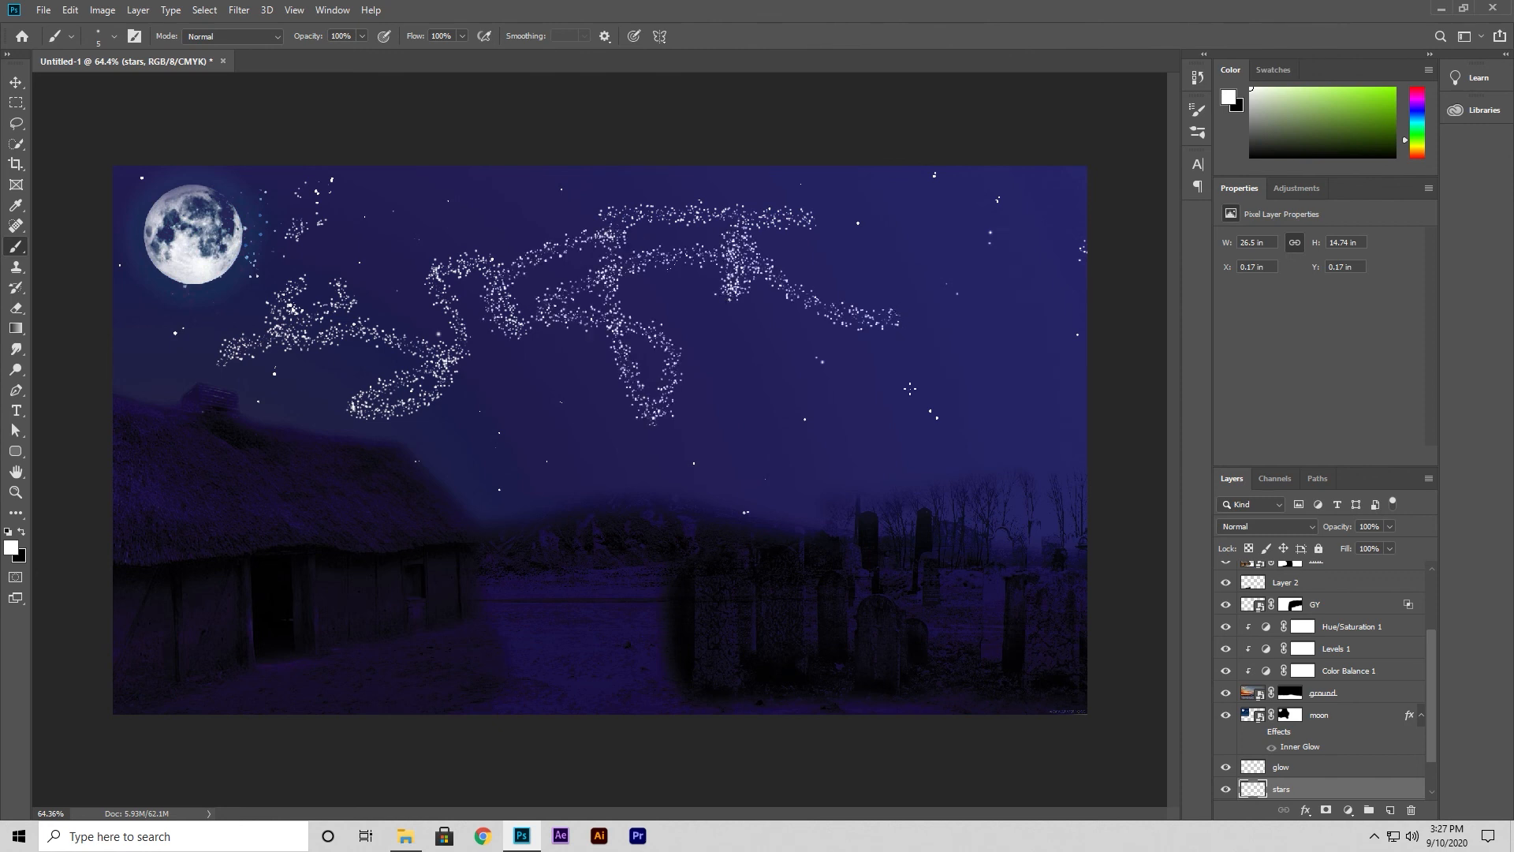
# Undo the long star trails, and try a diagonal trail of stars right of the moon, undoing it too.
pyautogui.hotkey('ctrl', 'z')
pyautogui.hotkey('ctrl', 'z')
pyautogui.hotkey('ctrl', 'z')
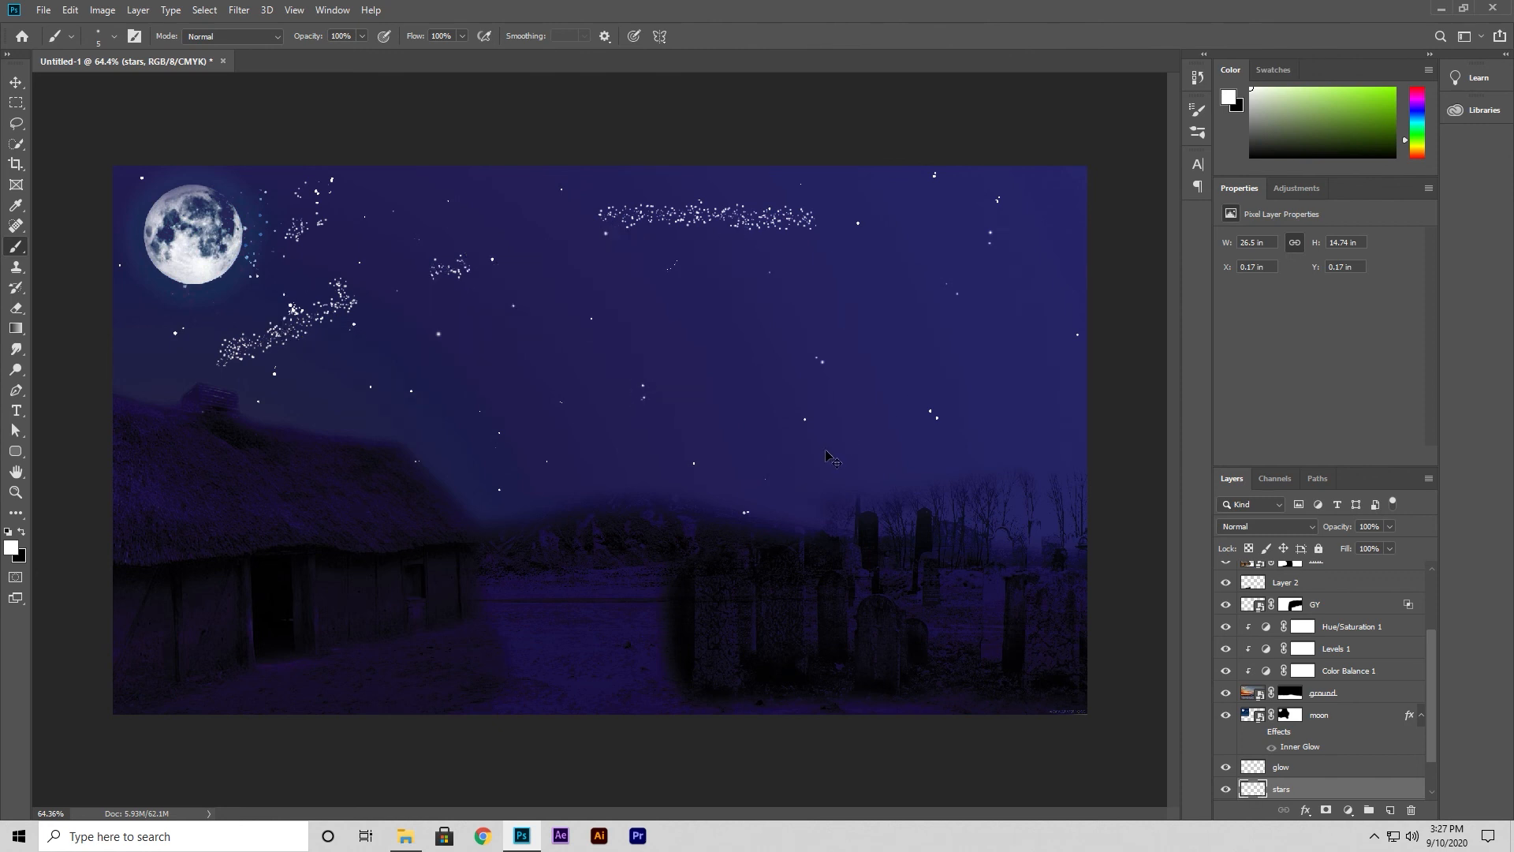
pyautogui.hotkey('ctrl', 'z')
pyautogui.hotkey('ctrl', 'z')
pyautogui.hotkey('ctrl', 'z')
pyautogui.hotkey('ctrl', 'z')
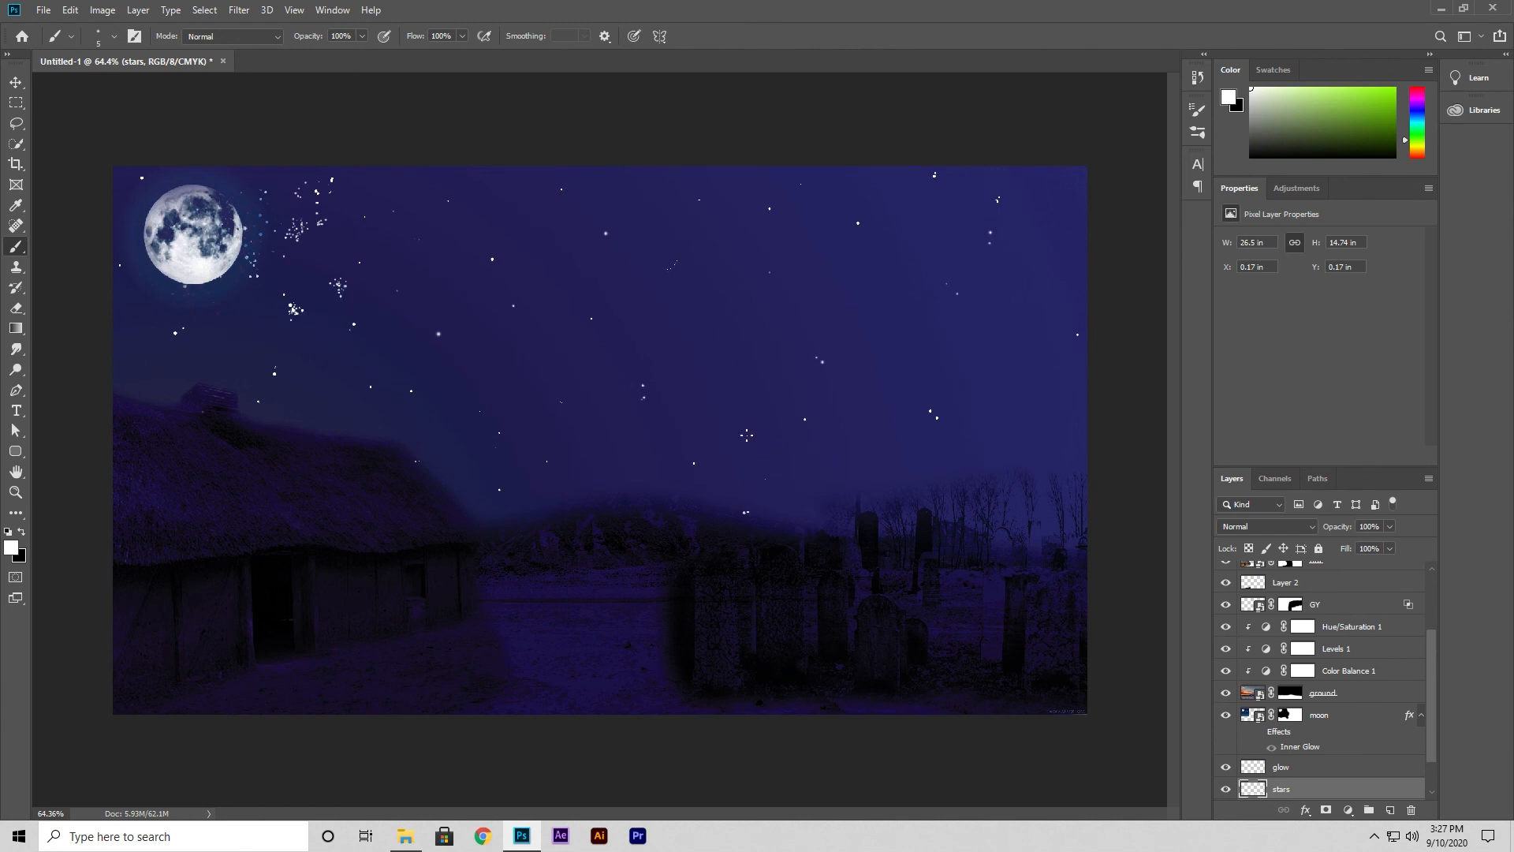
pyautogui.moveTo(439, 329); pyautogui.dragTo(579, 224)
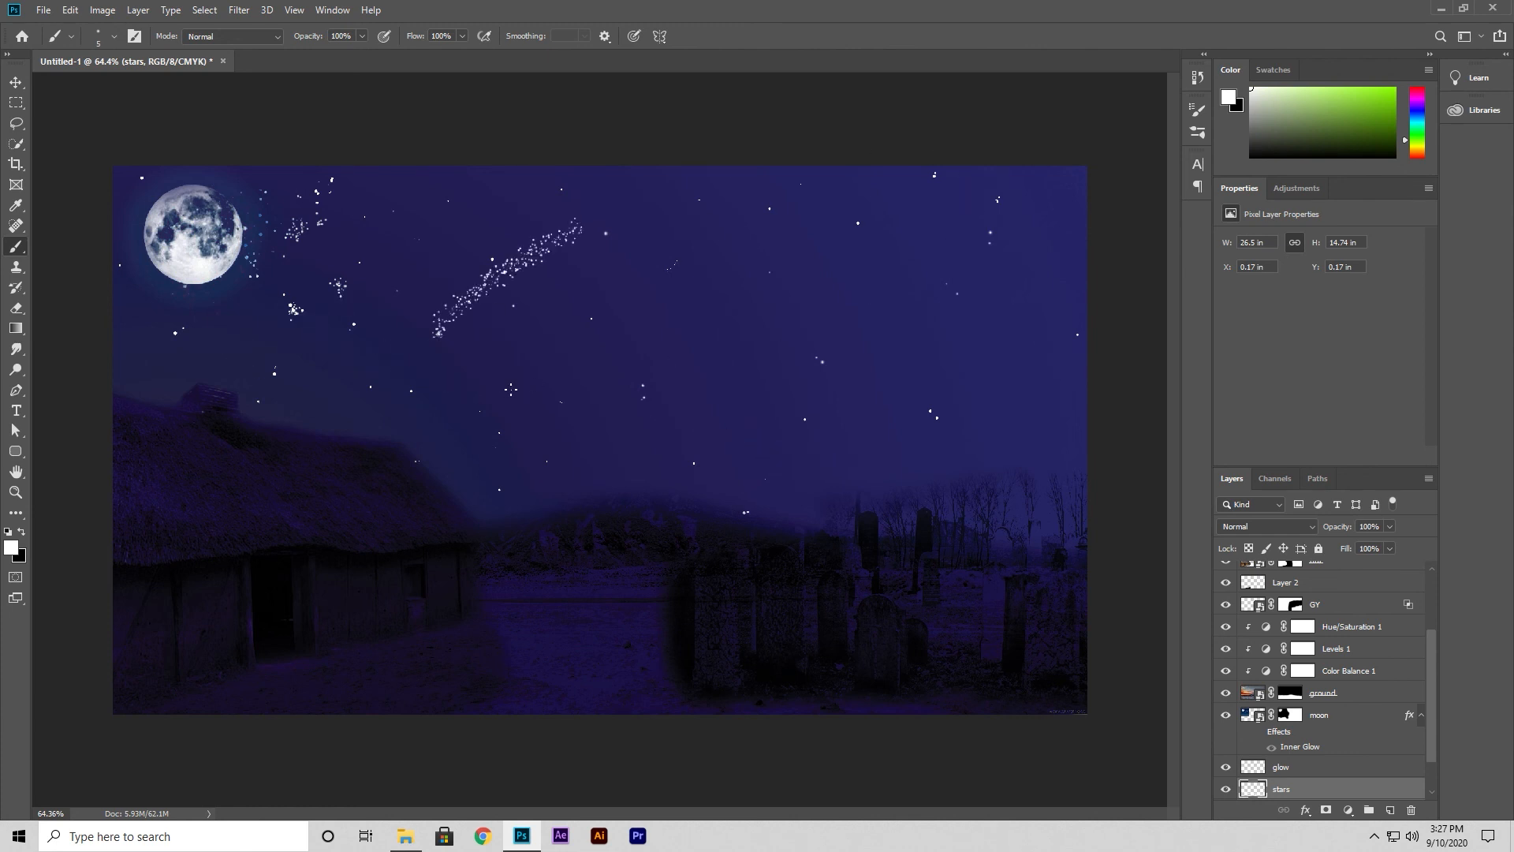
pyautogui.hotkey('ctrl', 'z')
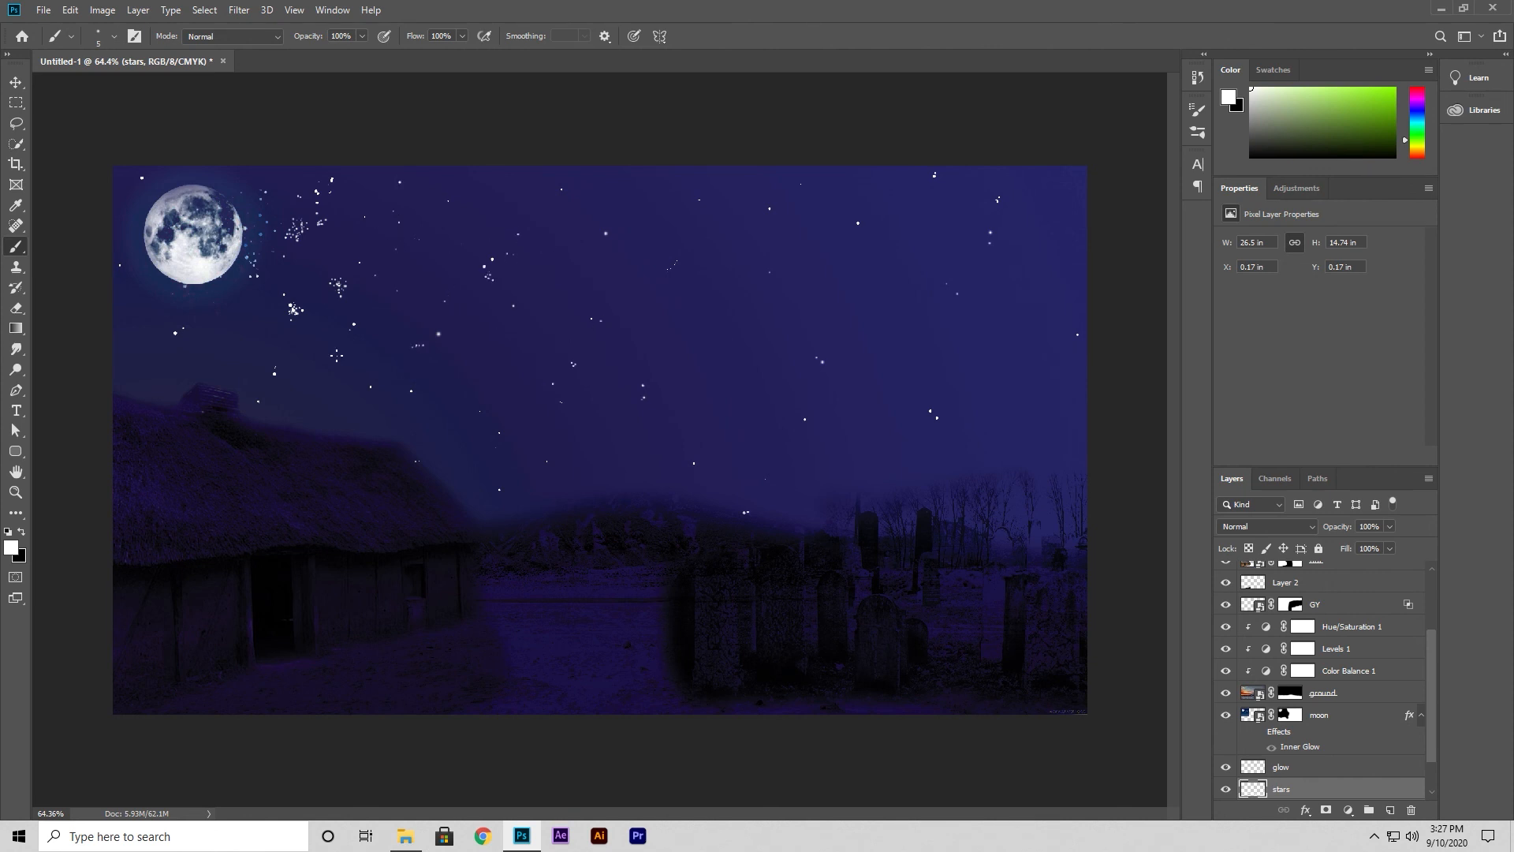
# Dab small clusters of white stars above the hut and across the middle and right of the sky.
pyautogui.click(181, 382)
pyautogui.click(267, 388)
pyautogui.click(375, 422)
pyautogui.click(511, 417)
pyautogui.click(798, 332)
pyautogui.click(924, 279)
pyautogui.click(964, 288)
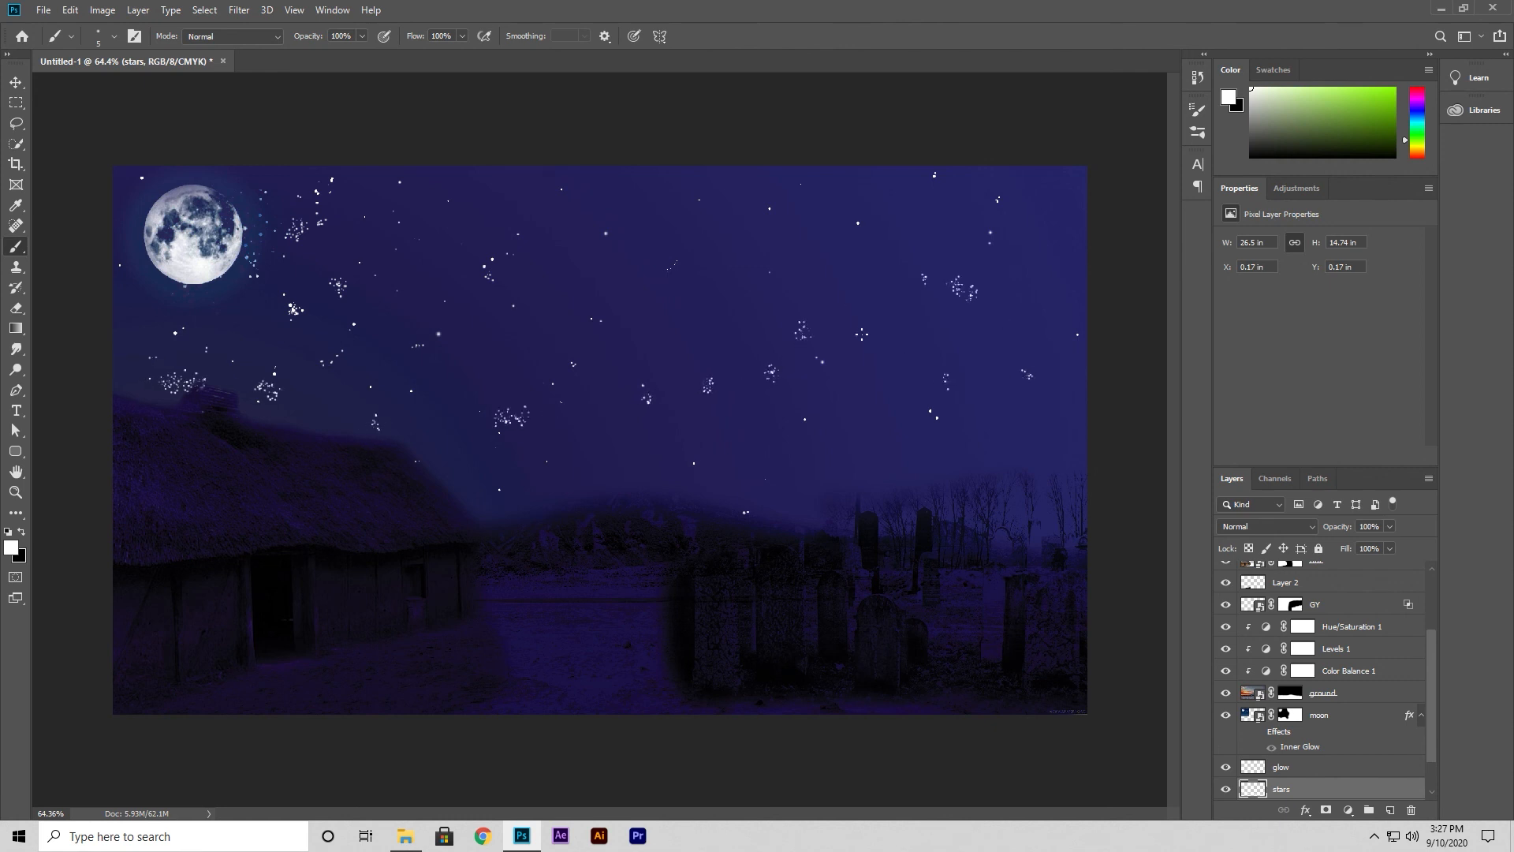
pyautogui.click(673, 315)
pyautogui.click(732, 247)
# Replace a full-width star trail with a shorter one rising from above the hut to right of the sky's center.
pyautogui.moveTo(140, 398)
pyautogui.mouseDown()
pyautogui.moveTo(631, 222)
pyautogui.moveTo(958, 198)
pyautogui.moveTo(1127, 310)
pyautogui.moveTo(1146, 348)
pyautogui.mouseUp()
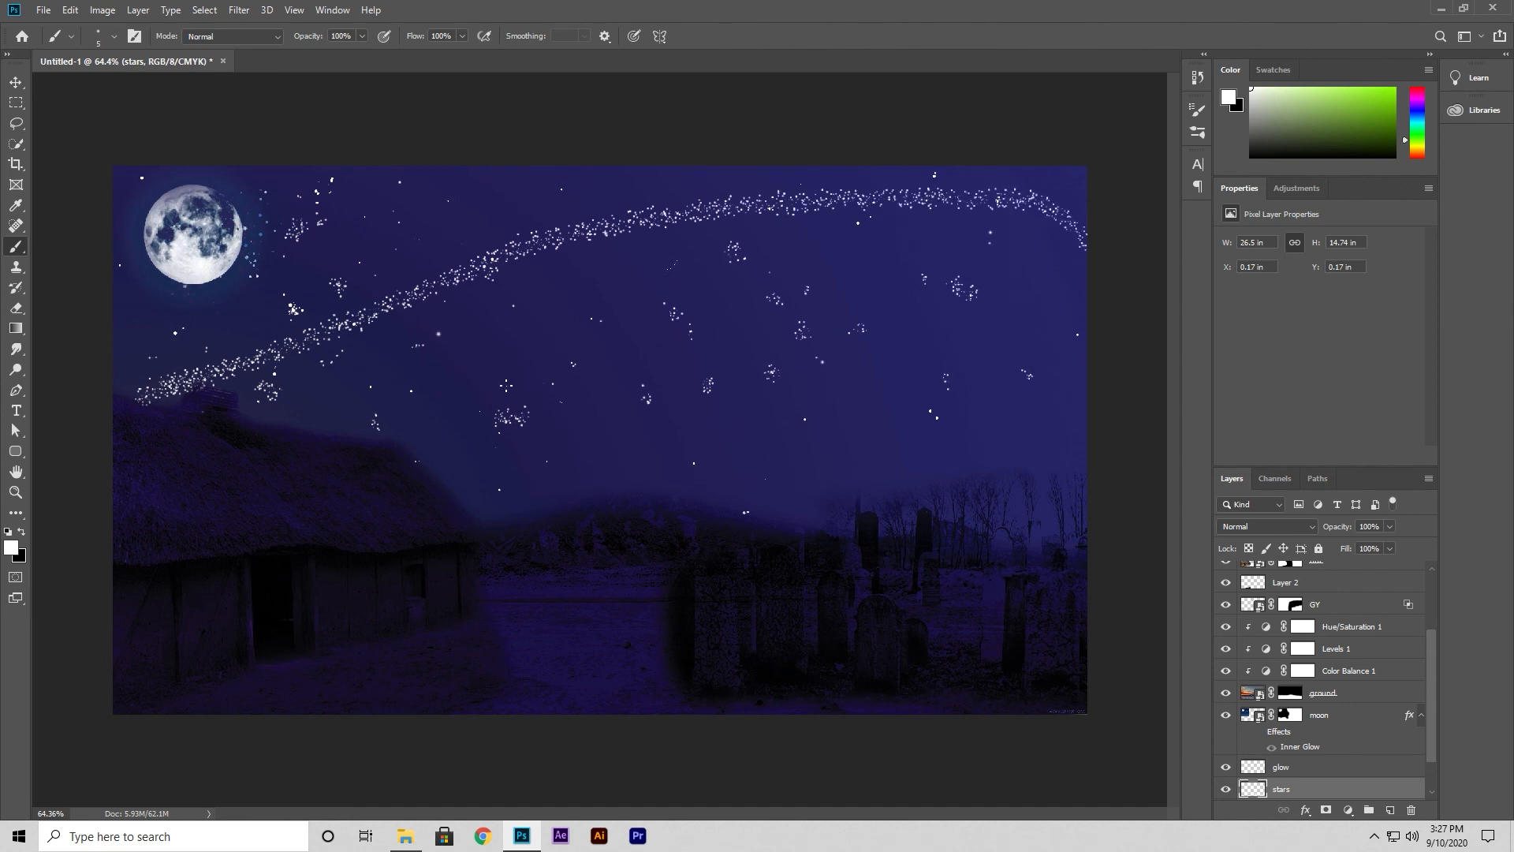
pyautogui.hotkey('ctrl', 'z')
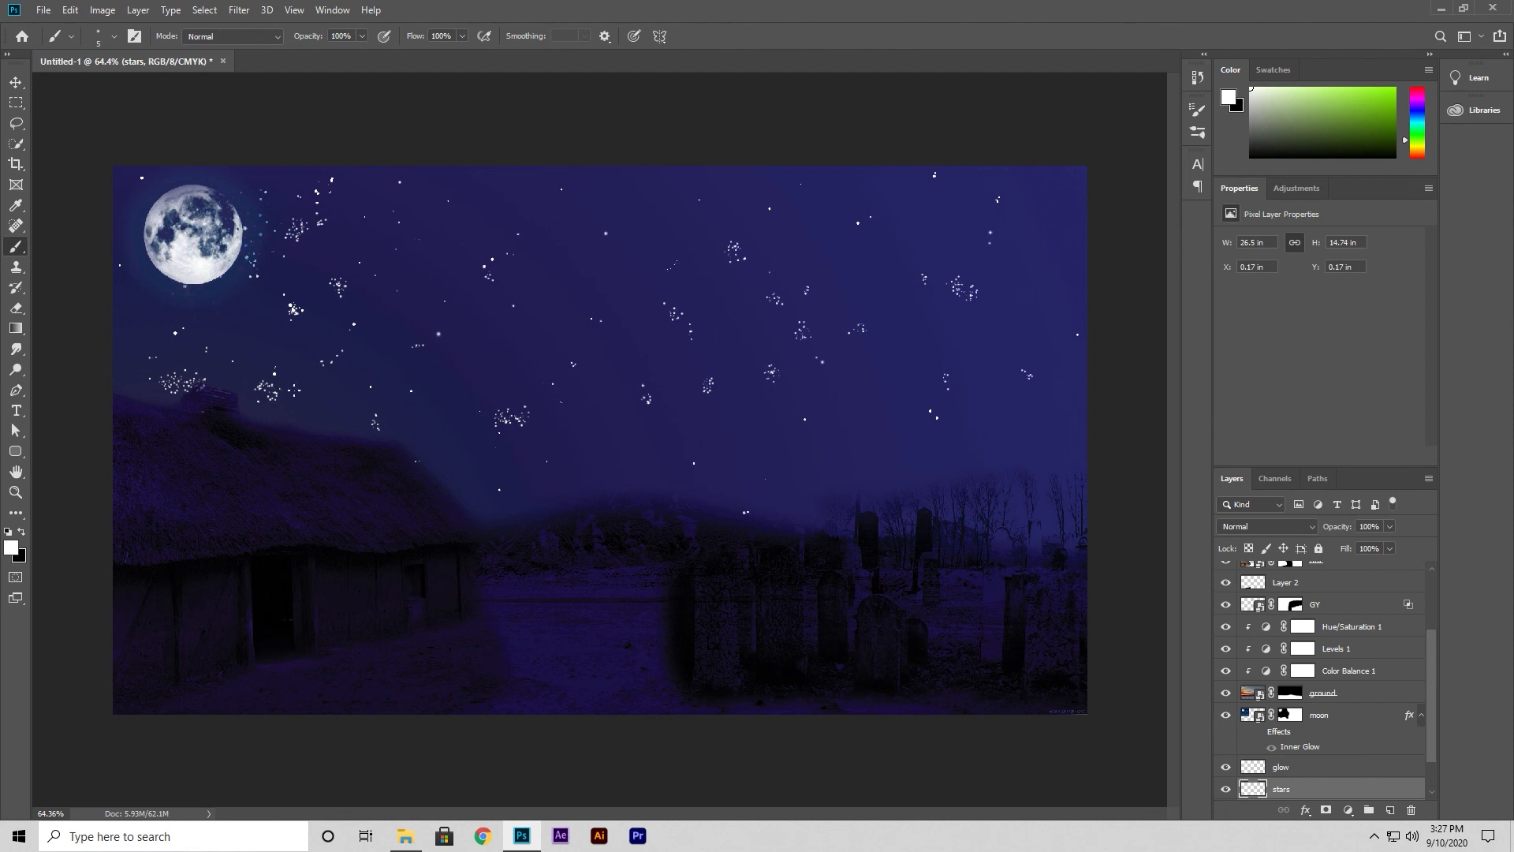
pyautogui.moveTo(138, 357); pyautogui.dragTo(804, 257)
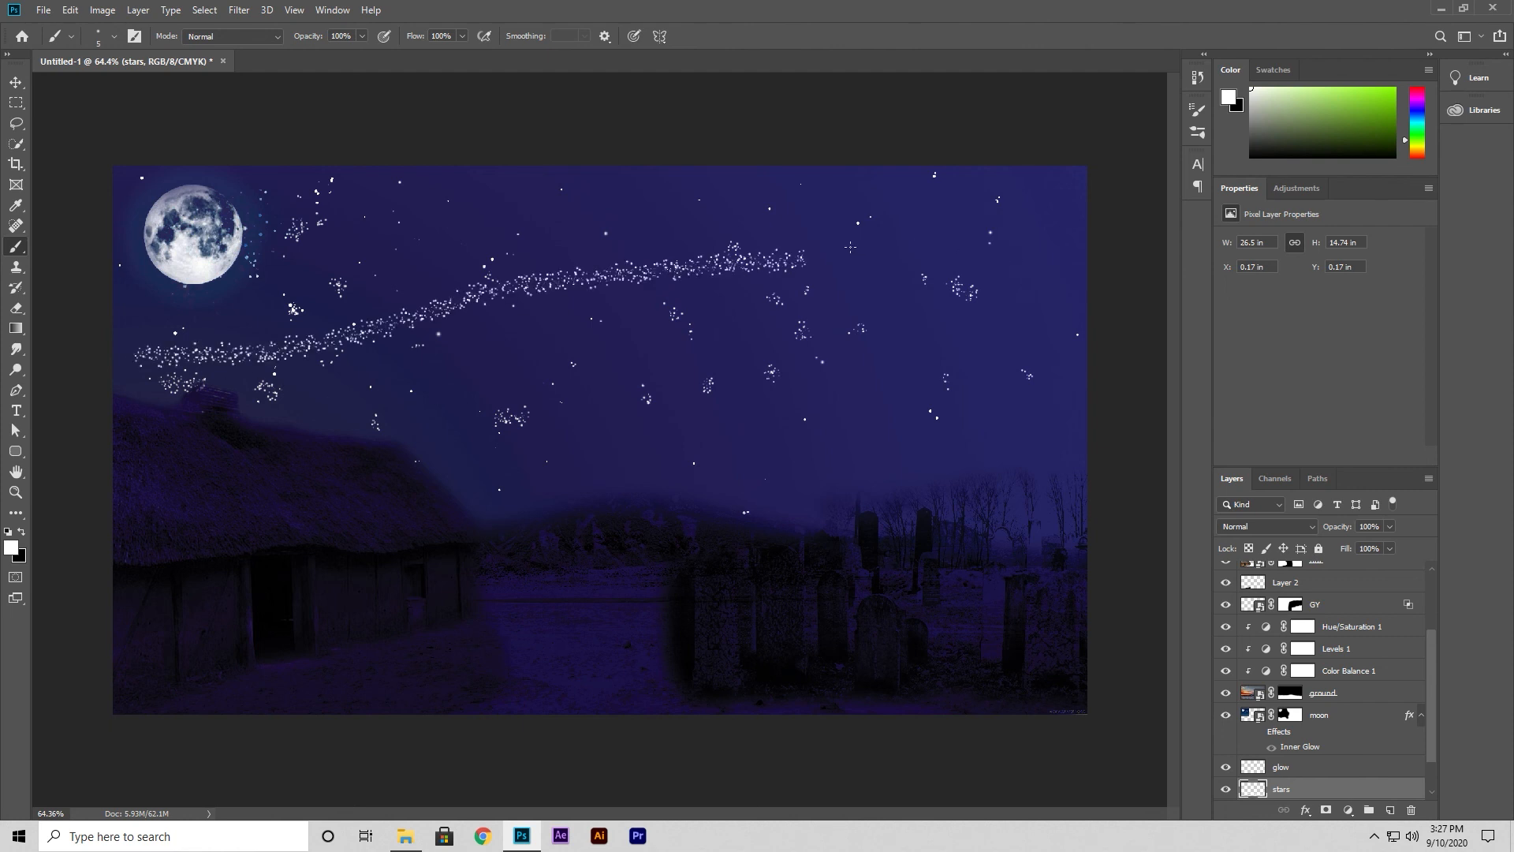
# Test large white dabs at the end of the star trail with the brush at 257 px and 126 px, undoing each.
pyautogui.keyDown('alt'); pyautogui.rightClick(794, 277); pyautogui.keyUp('alt')
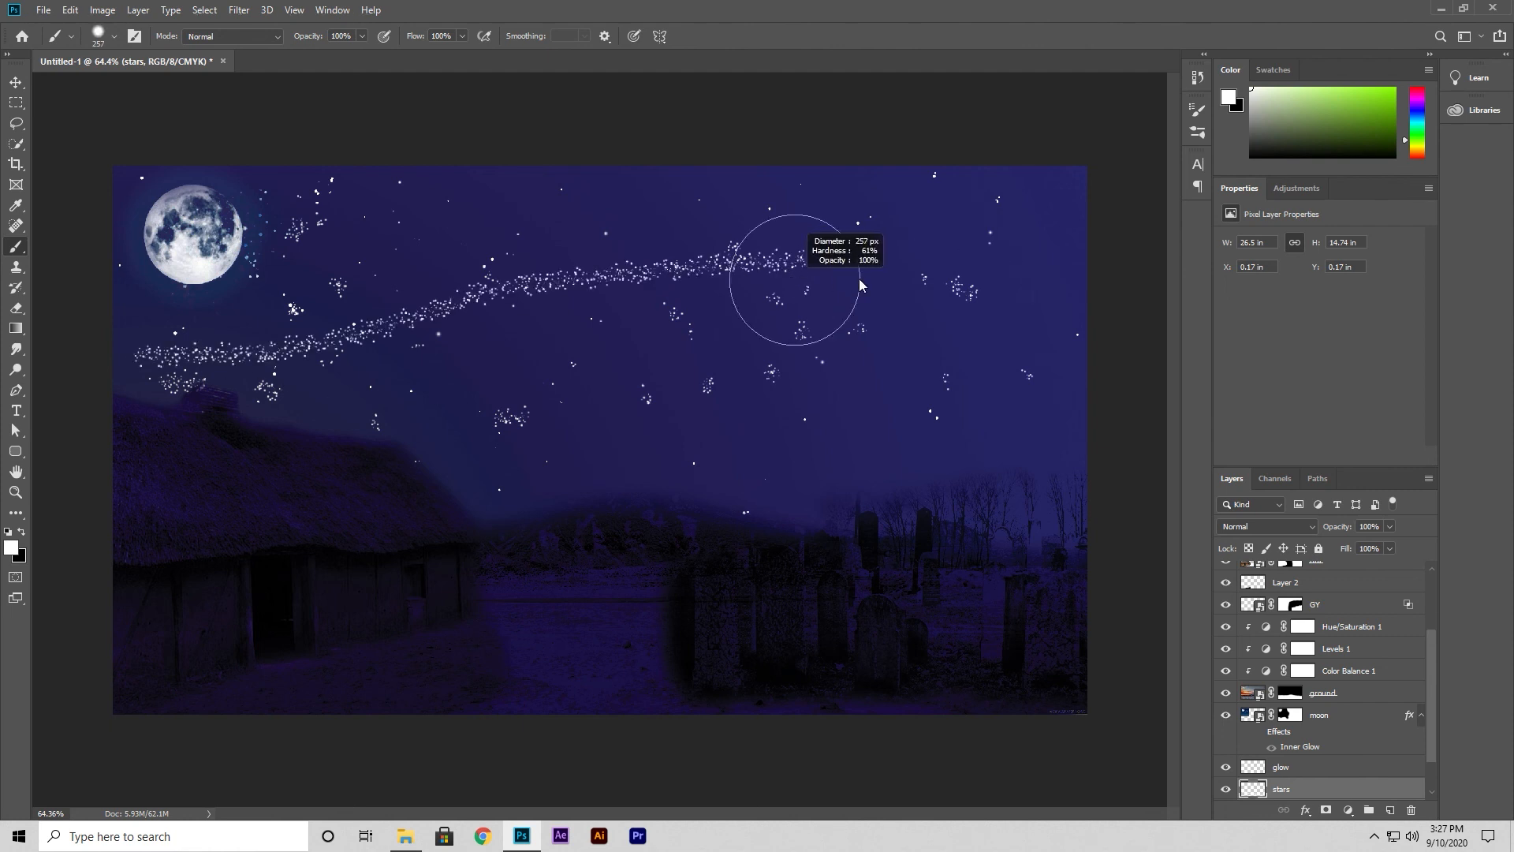
pyautogui.click(828, 251)
pyautogui.hotkey('ctrl', 'z')
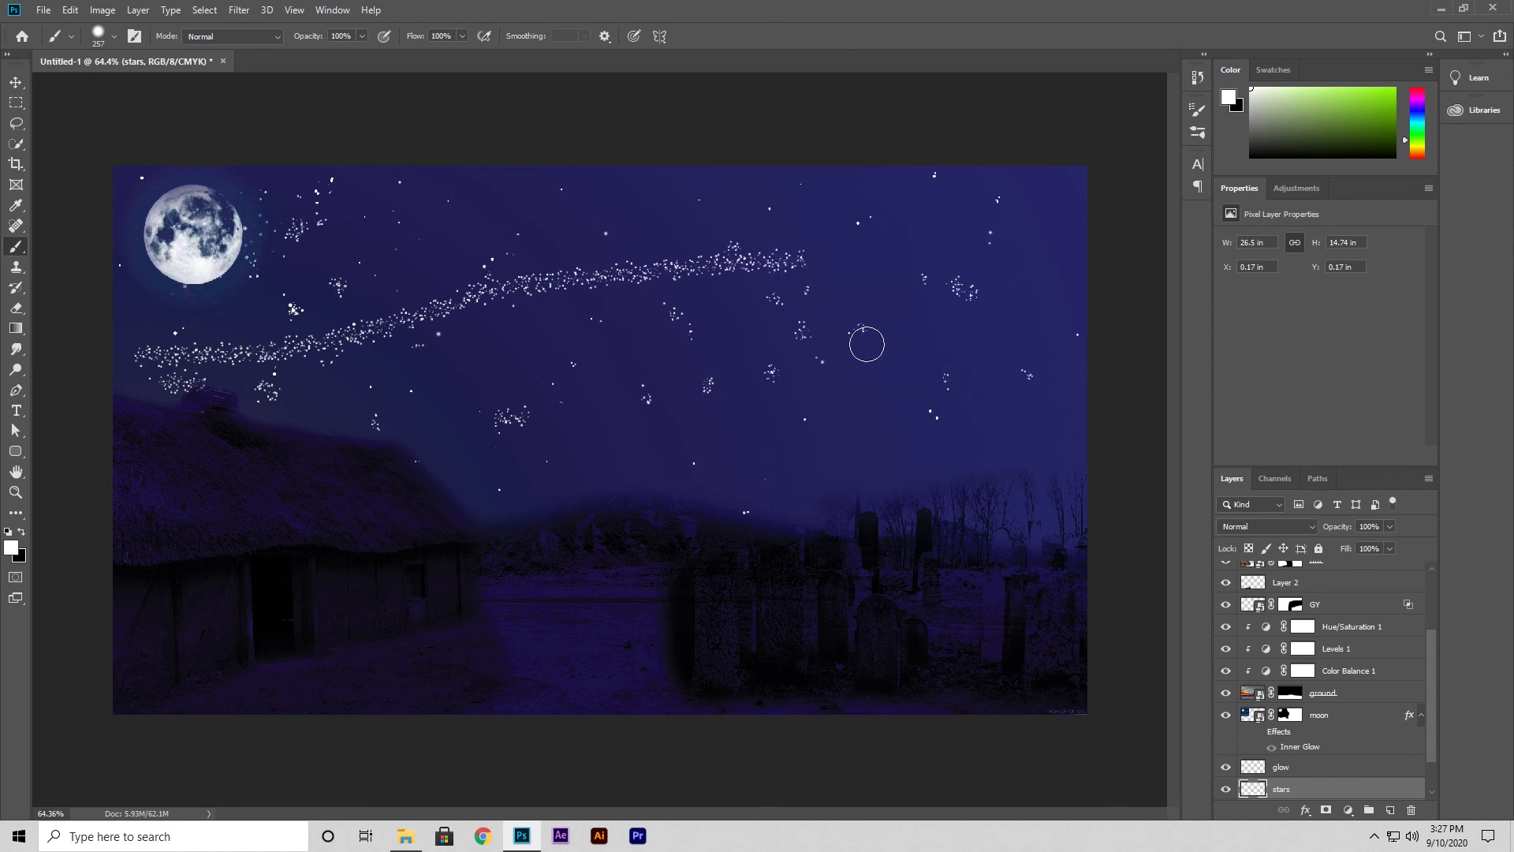
pyautogui.click(838, 255)
pyautogui.hotkey('ctrl', 'z')
pyautogui.keyDown('alt'); pyautogui.rightClick(828, 297); pyautogui.keyUp('alt')
pyautogui.click(809, 249)
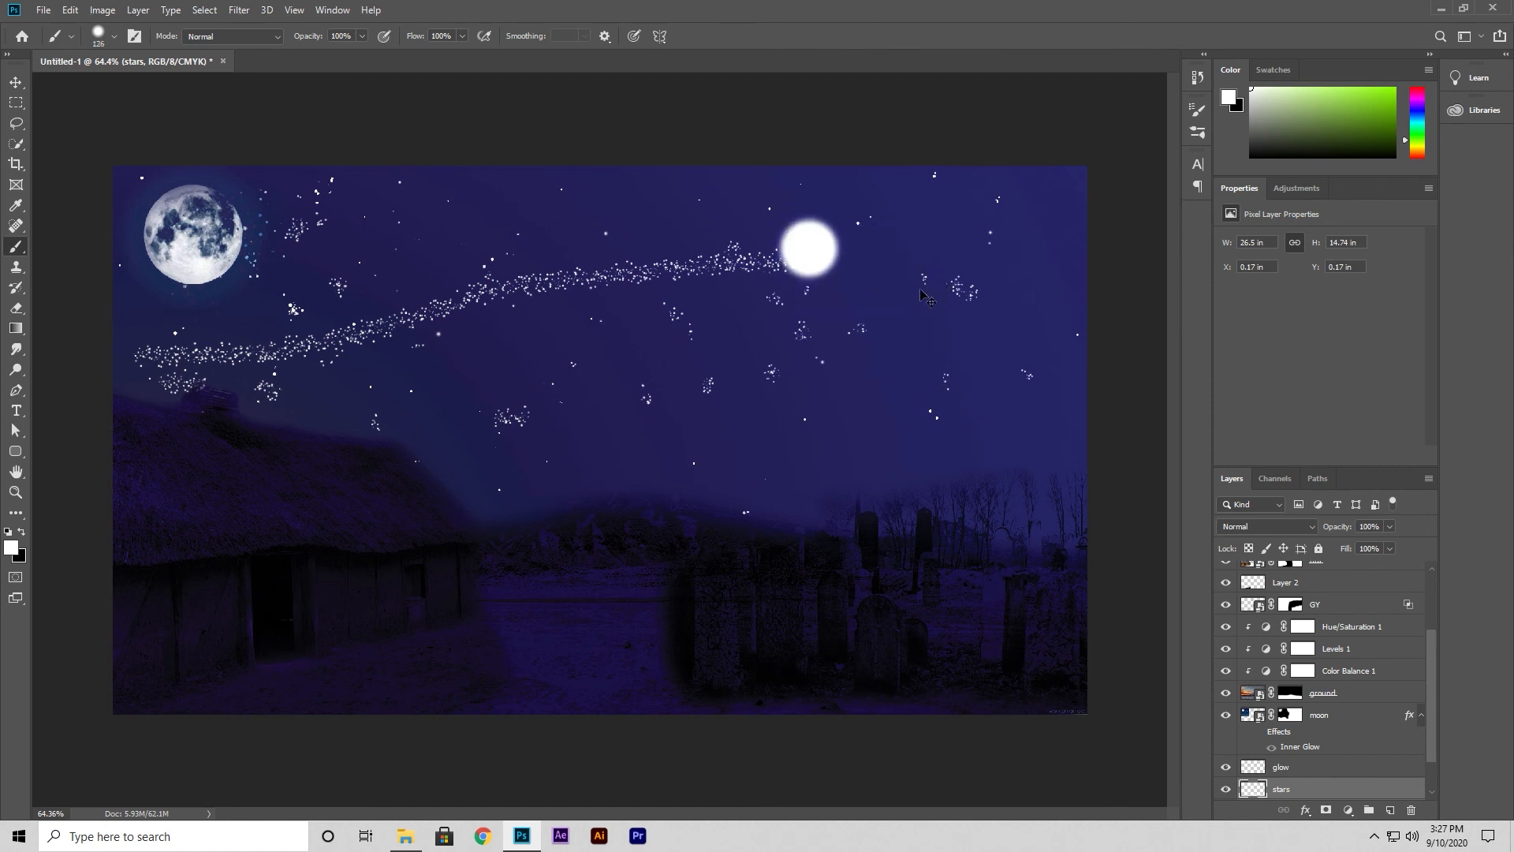
pyautogui.hotkey('ctrl', 'z')
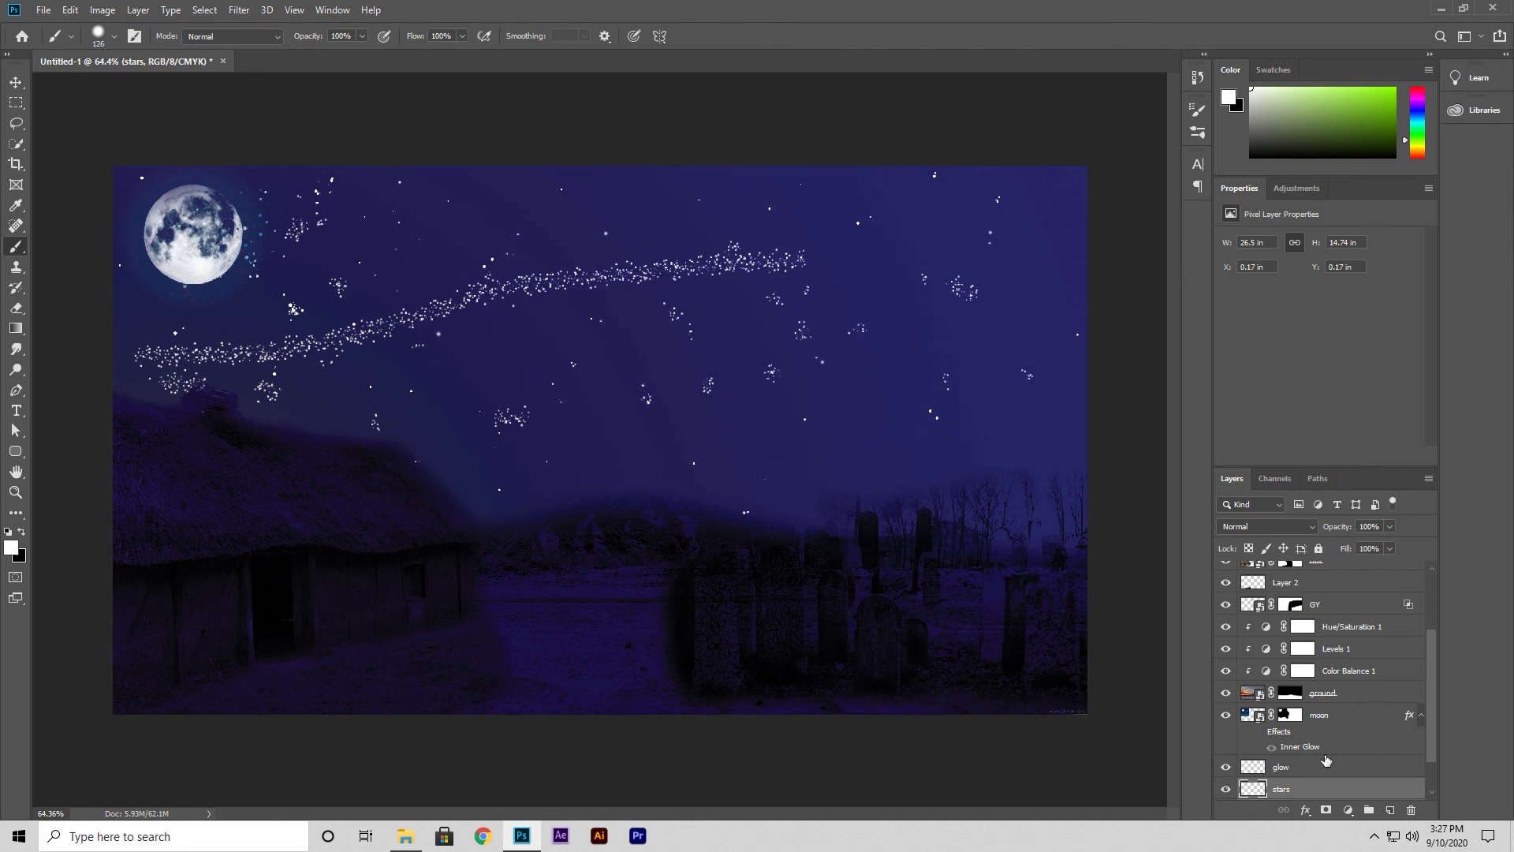
# Select the GY layer and look over the adjustments that can be added to it.
pyautogui.scroll(2, 1325, 759)
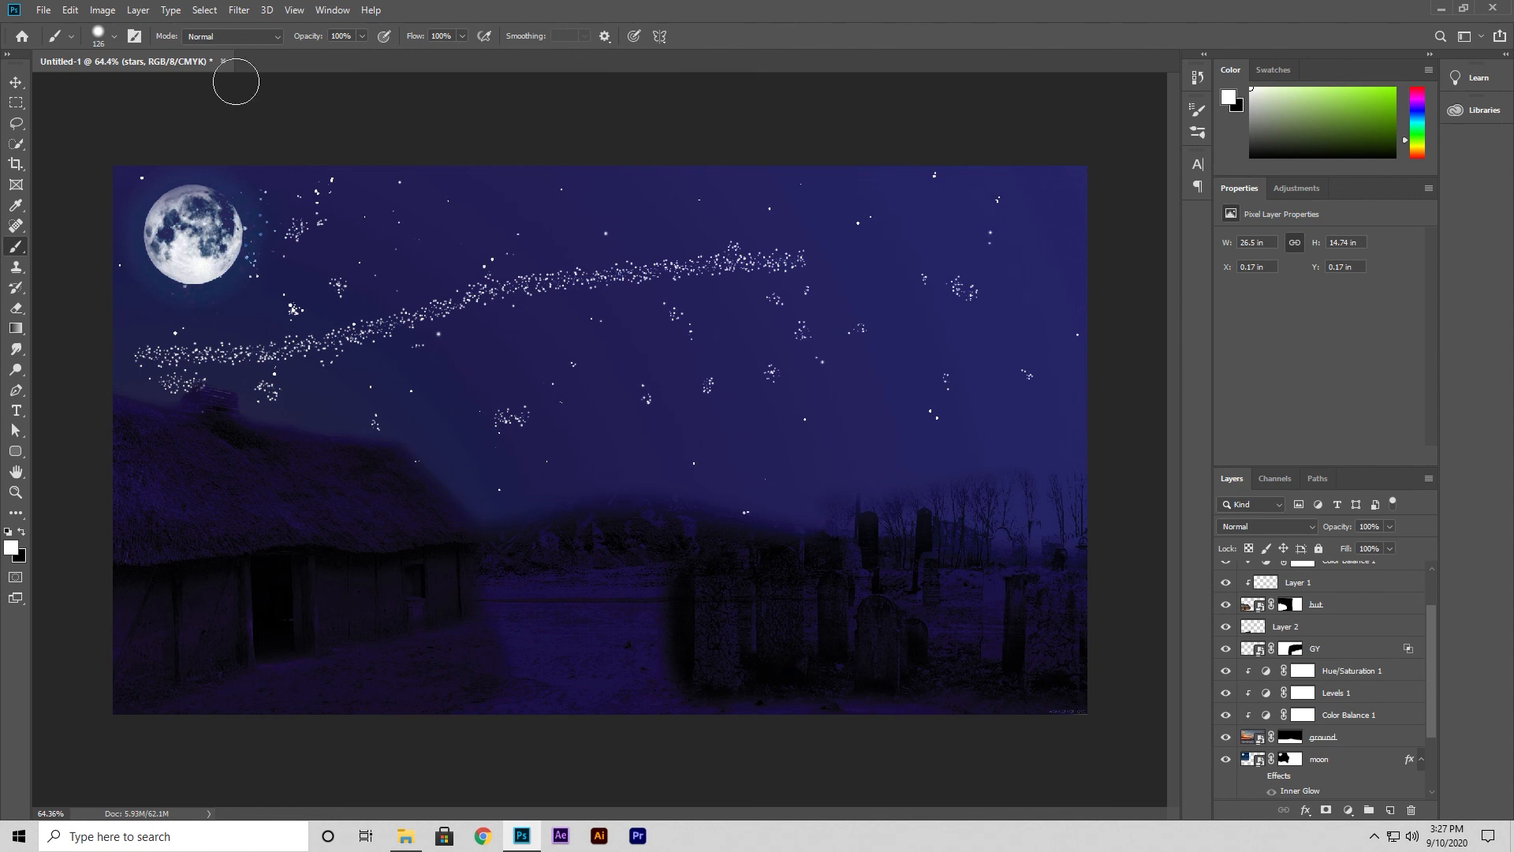
pyautogui.scroll(3, 1354, 701)
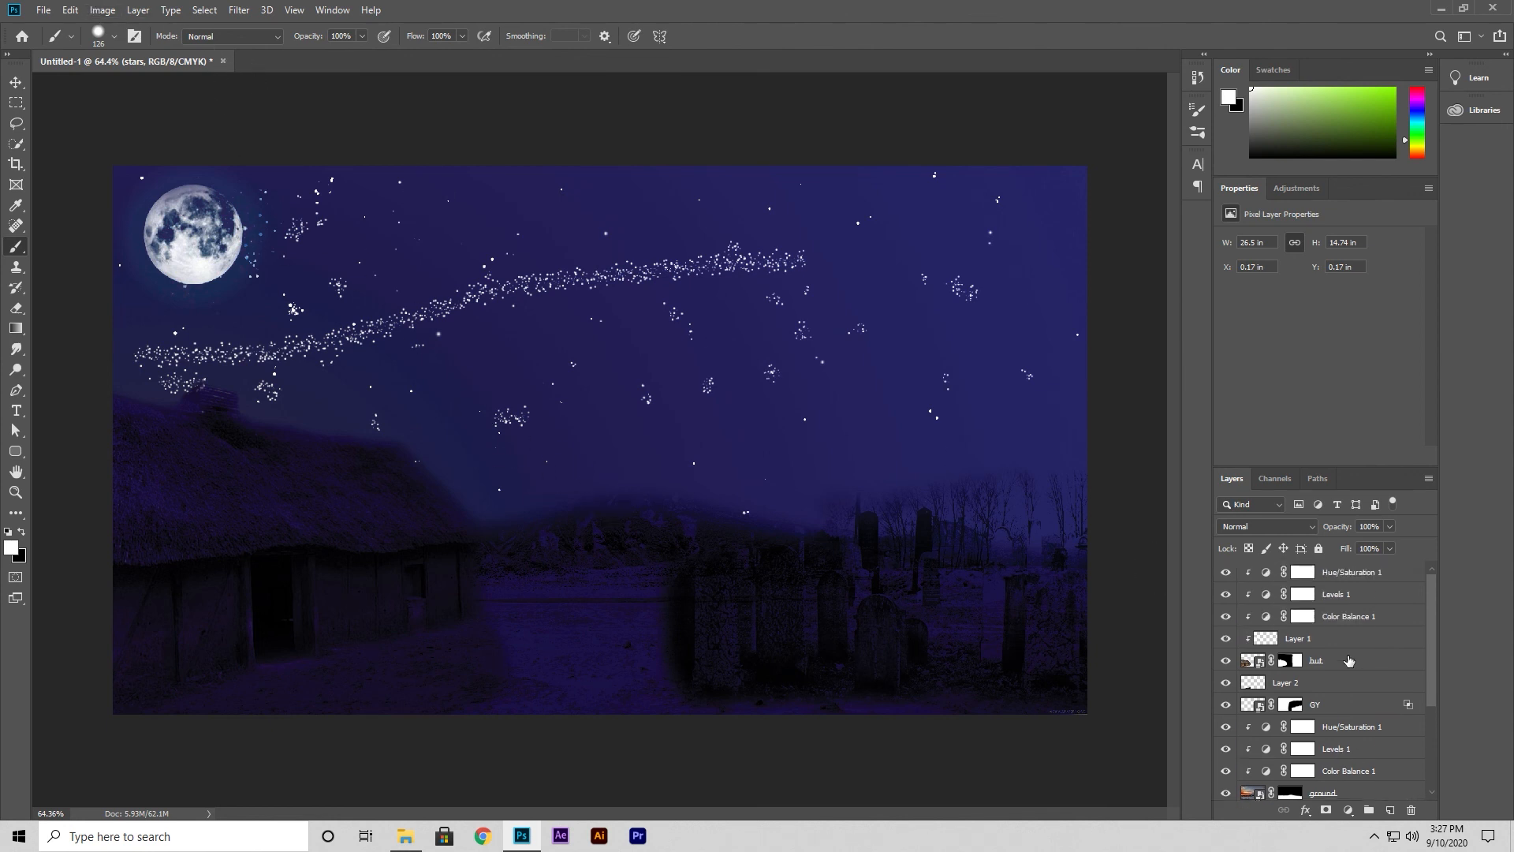
pyautogui.click(102, 10)
pyautogui.moveTo(132, 53)
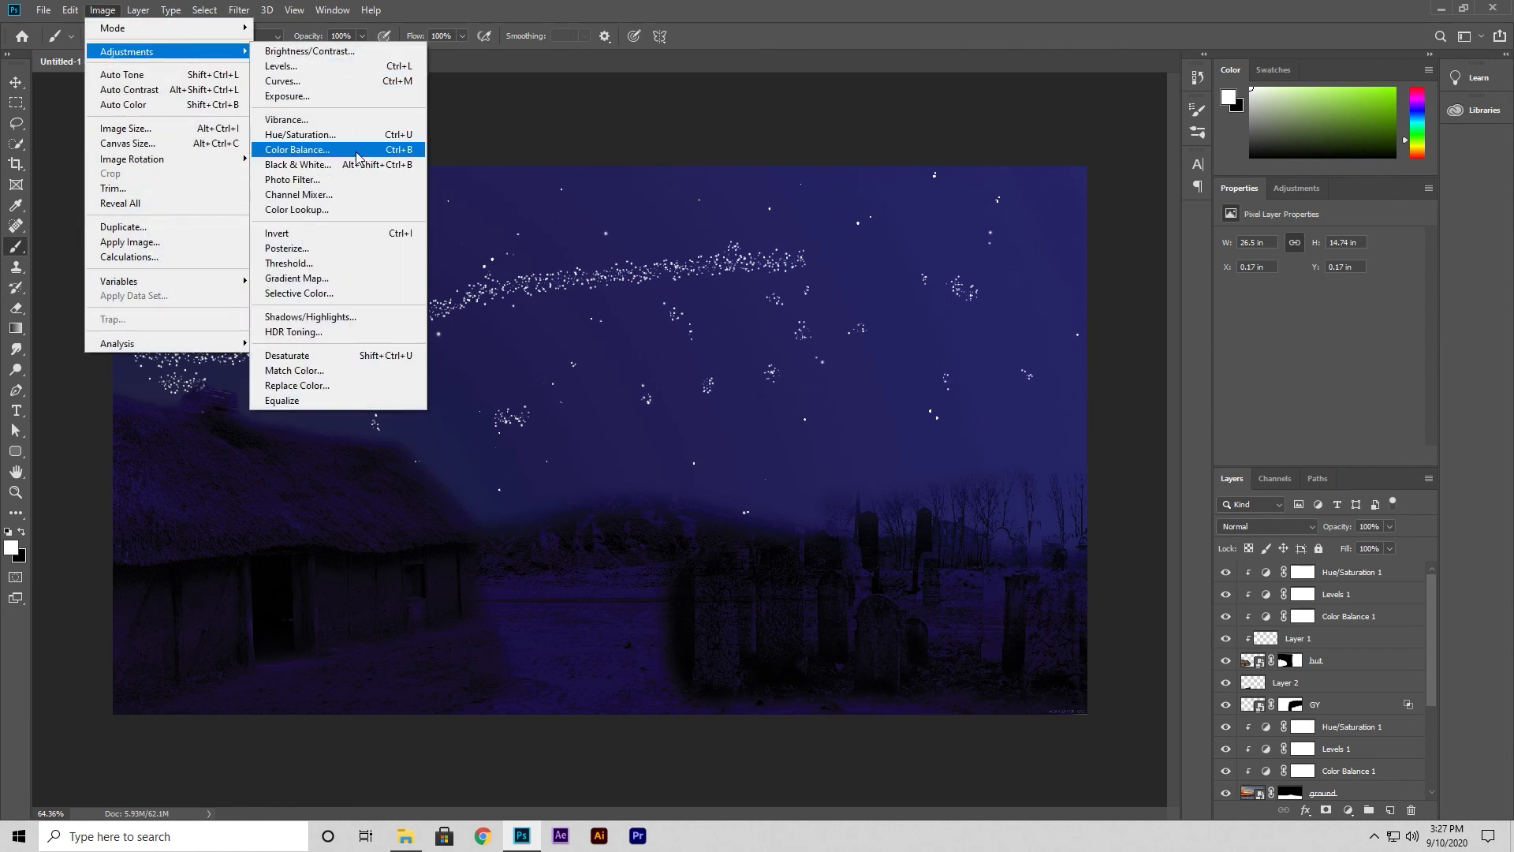
pyautogui.click(1435, 635)
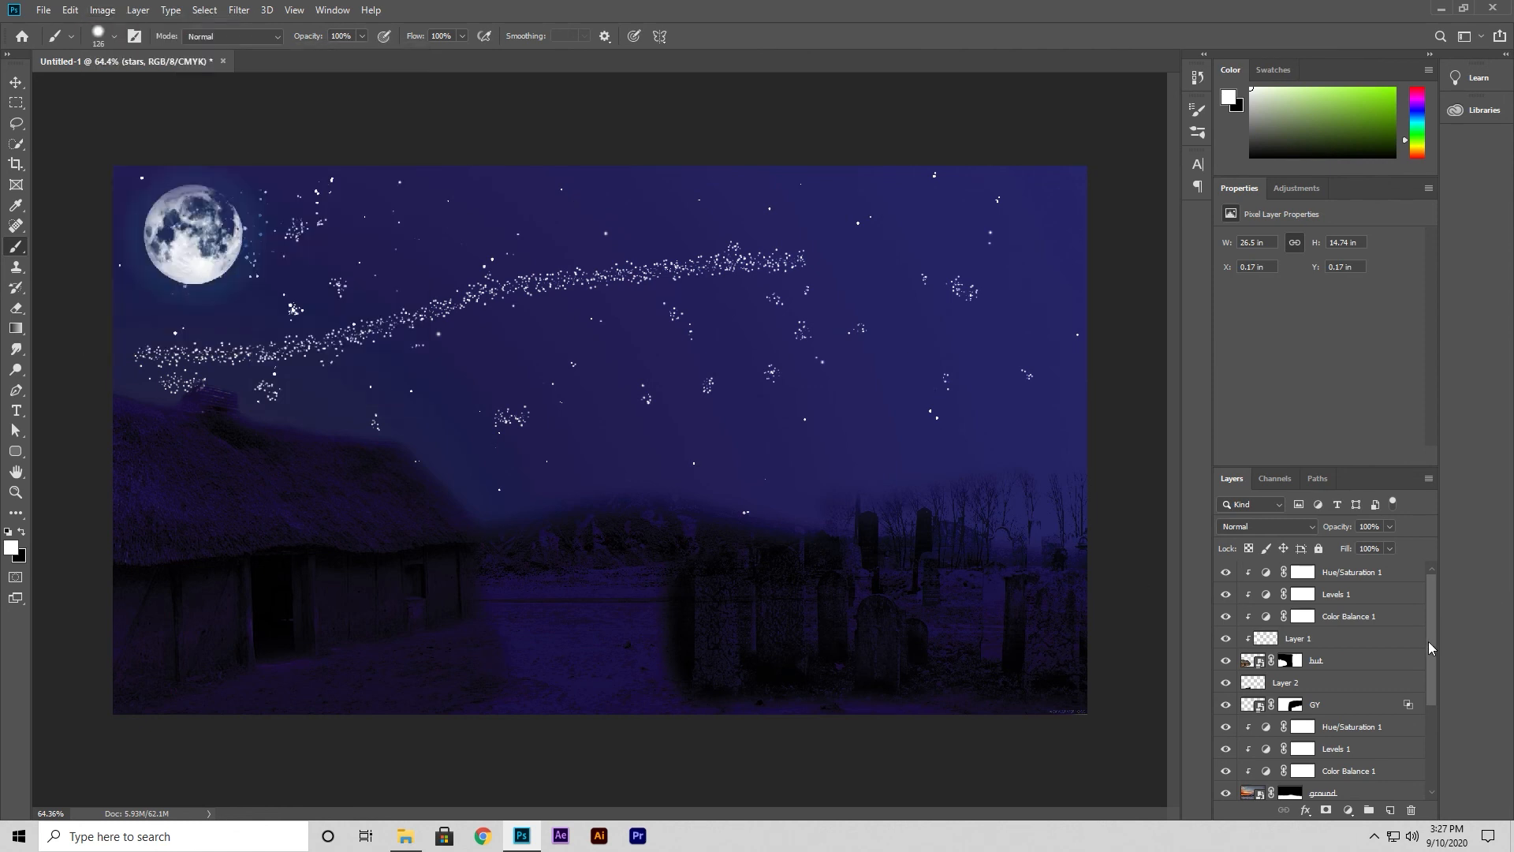
pyautogui.click(1319, 705)
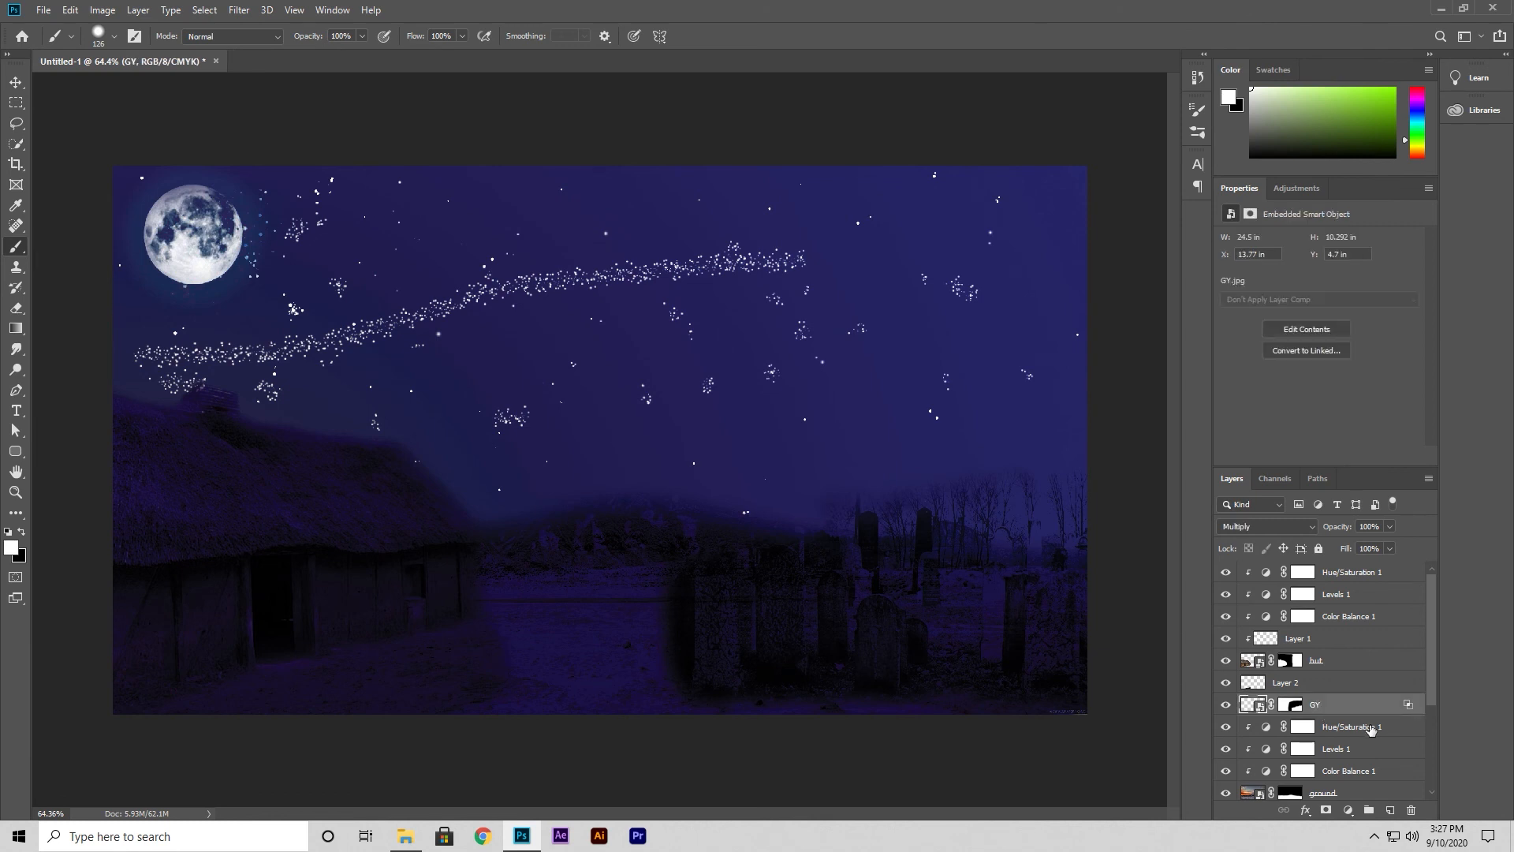
pyautogui.click(1307, 196)
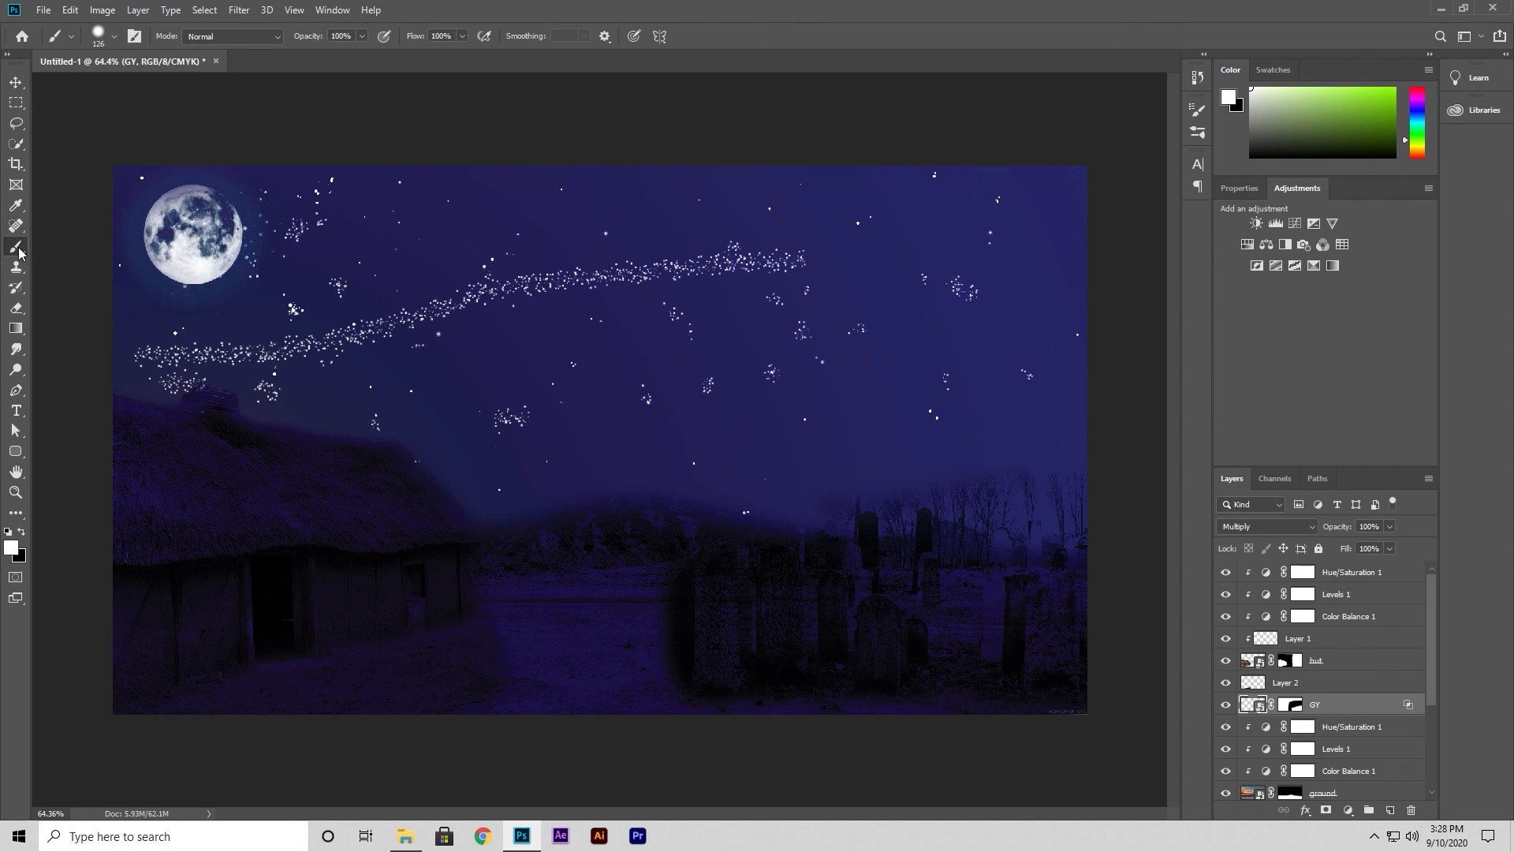
# Try scattering large black dabs over the sky on the stars layer with the 126 px brush, and undo them.
pyautogui.press('x')
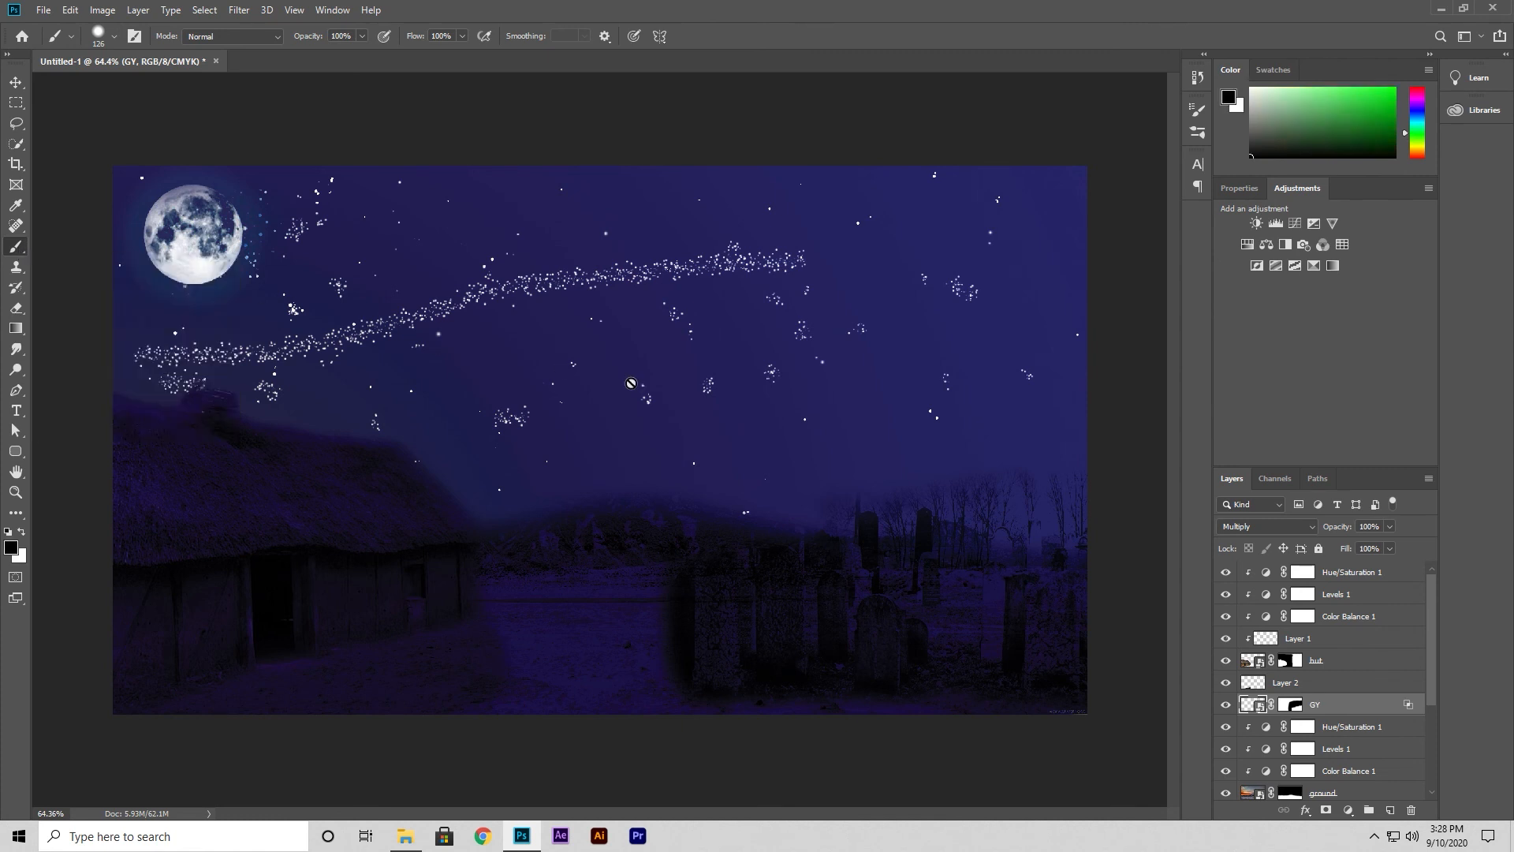
pyautogui.scroll(-2, 1331, 737)
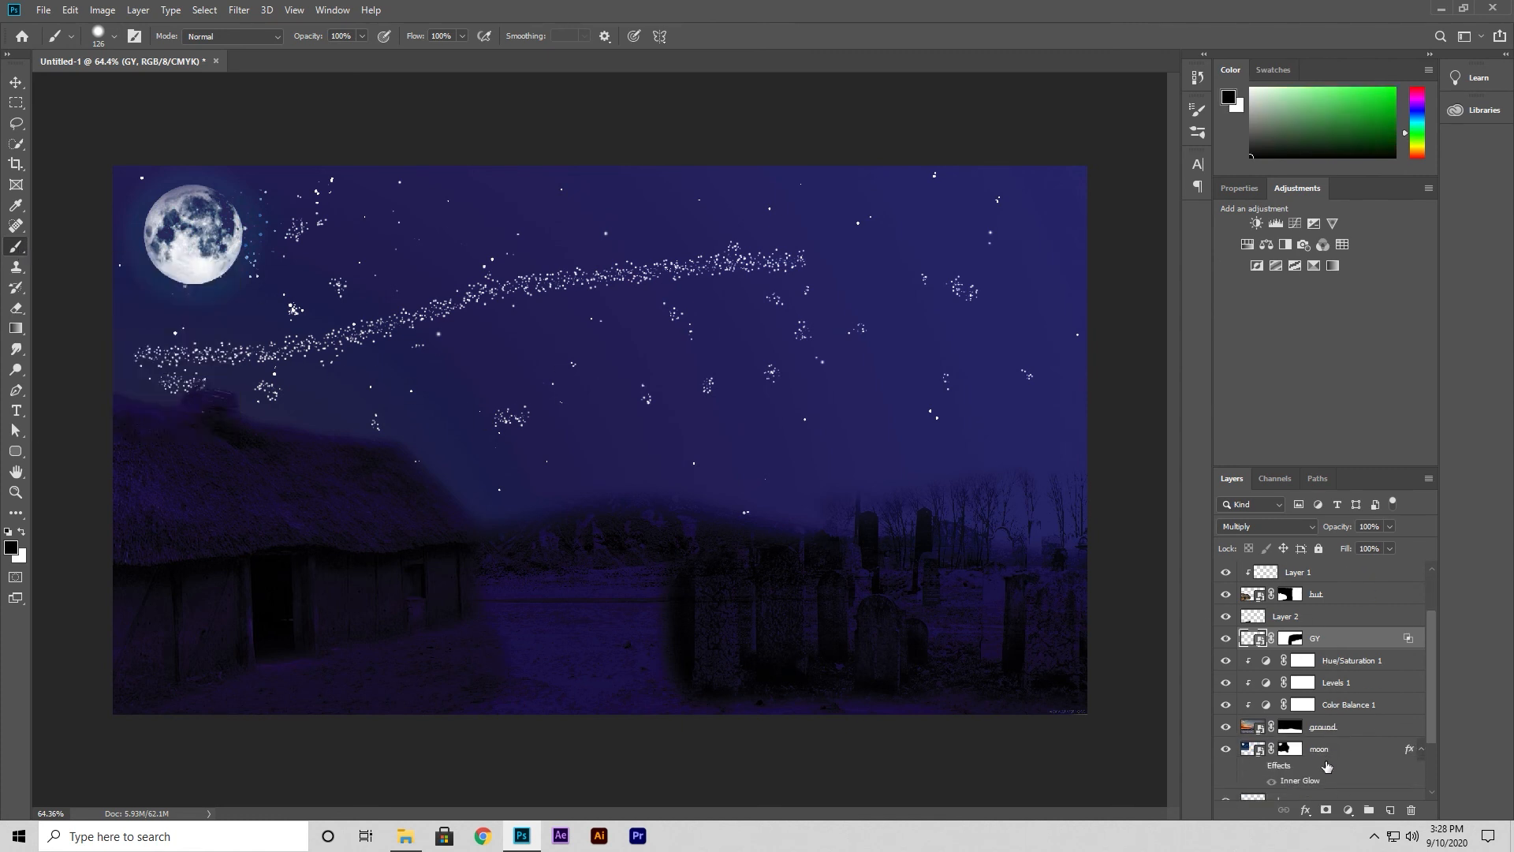
pyautogui.click(1305, 763)
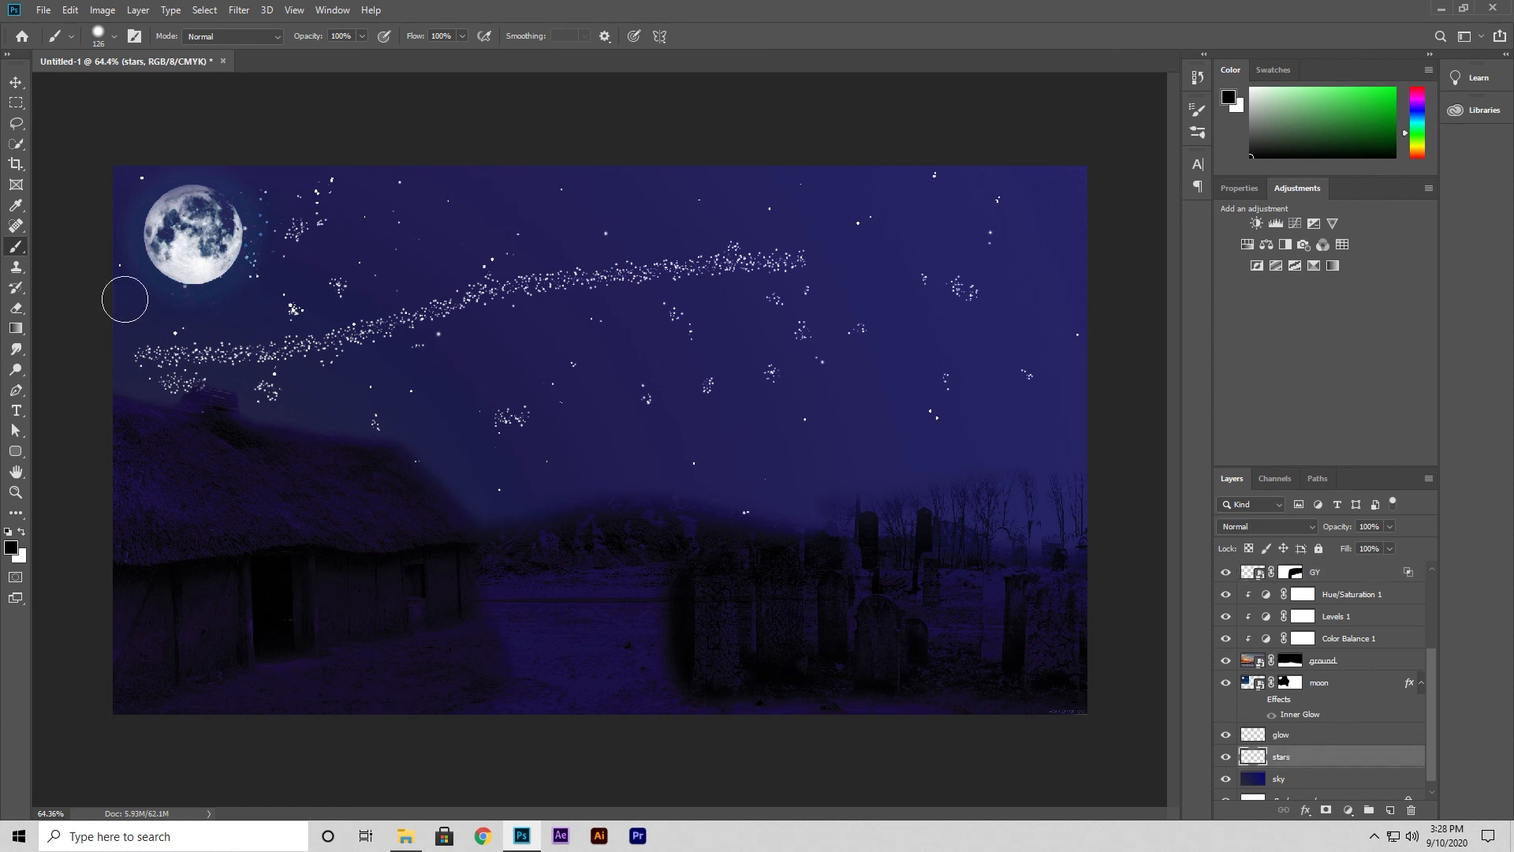
pyautogui.moveTo(117, 355)
pyautogui.mouseDown()
pyautogui.moveTo(497, 328)
pyautogui.moveTo(1250, 450)
pyautogui.mouseUp()
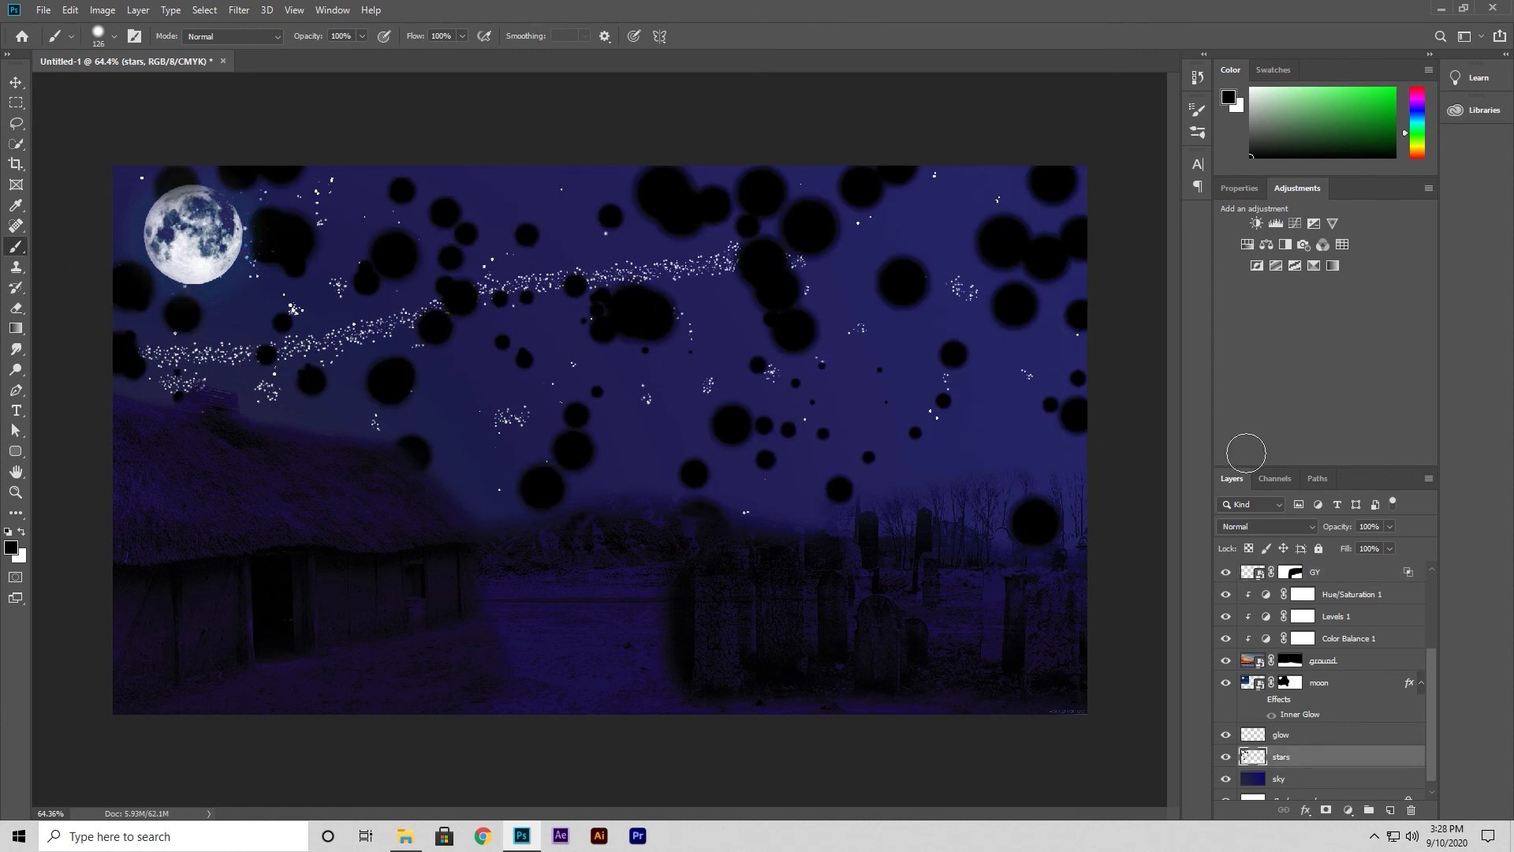
pyautogui.hotkey('ctrl', 'z')
pyautogui.hotkey('ctrl', 'z')
pyautogui.hotkey('ctrl', 'z')
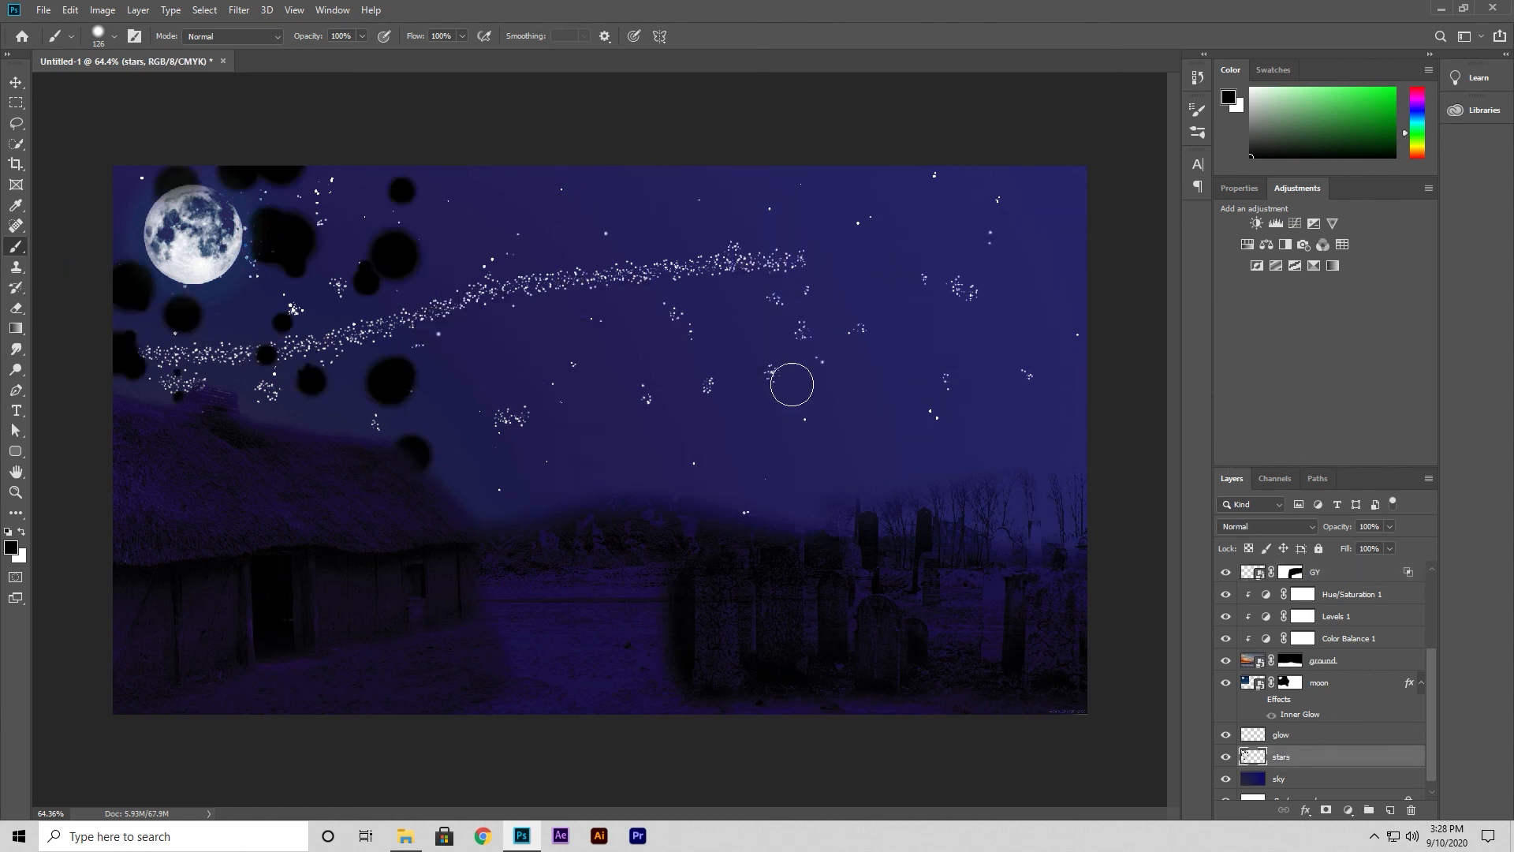